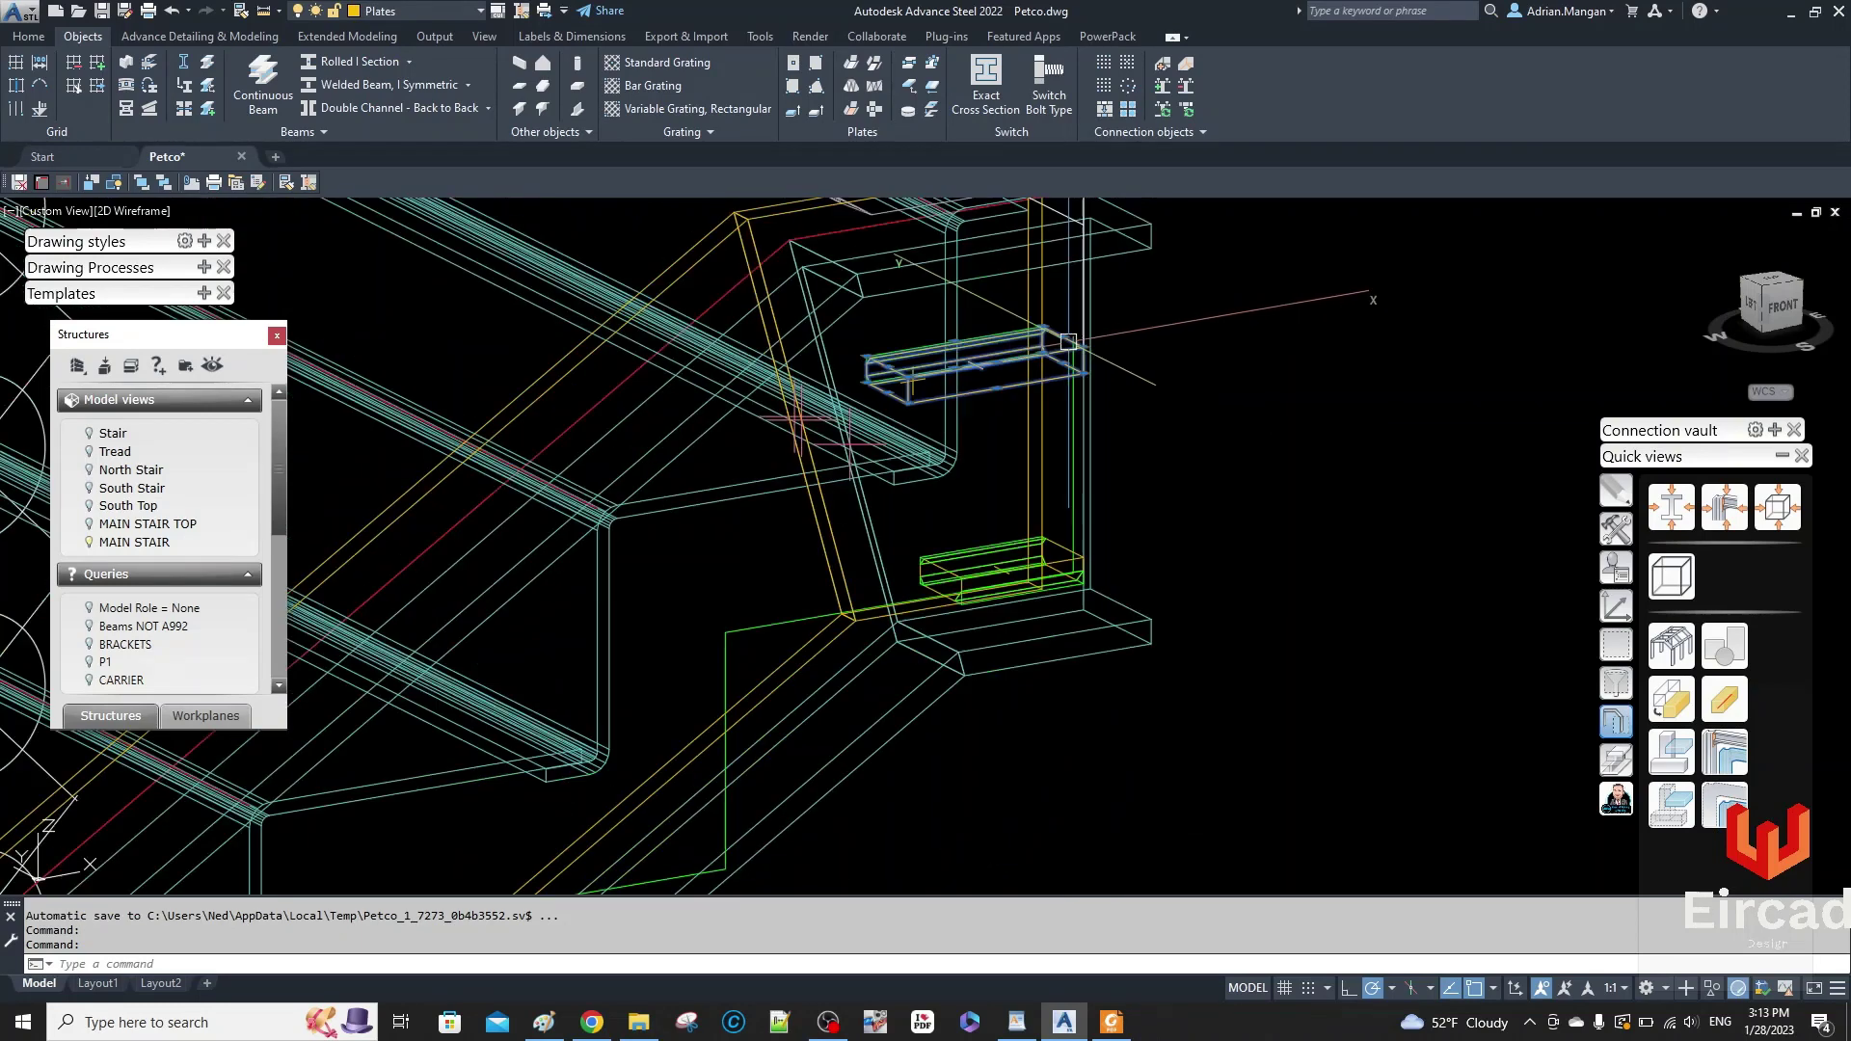
- Check the section and material properties of the channel beam at the stair's top end, leaving them as they are
scroll(1063, 545, "down", 3)
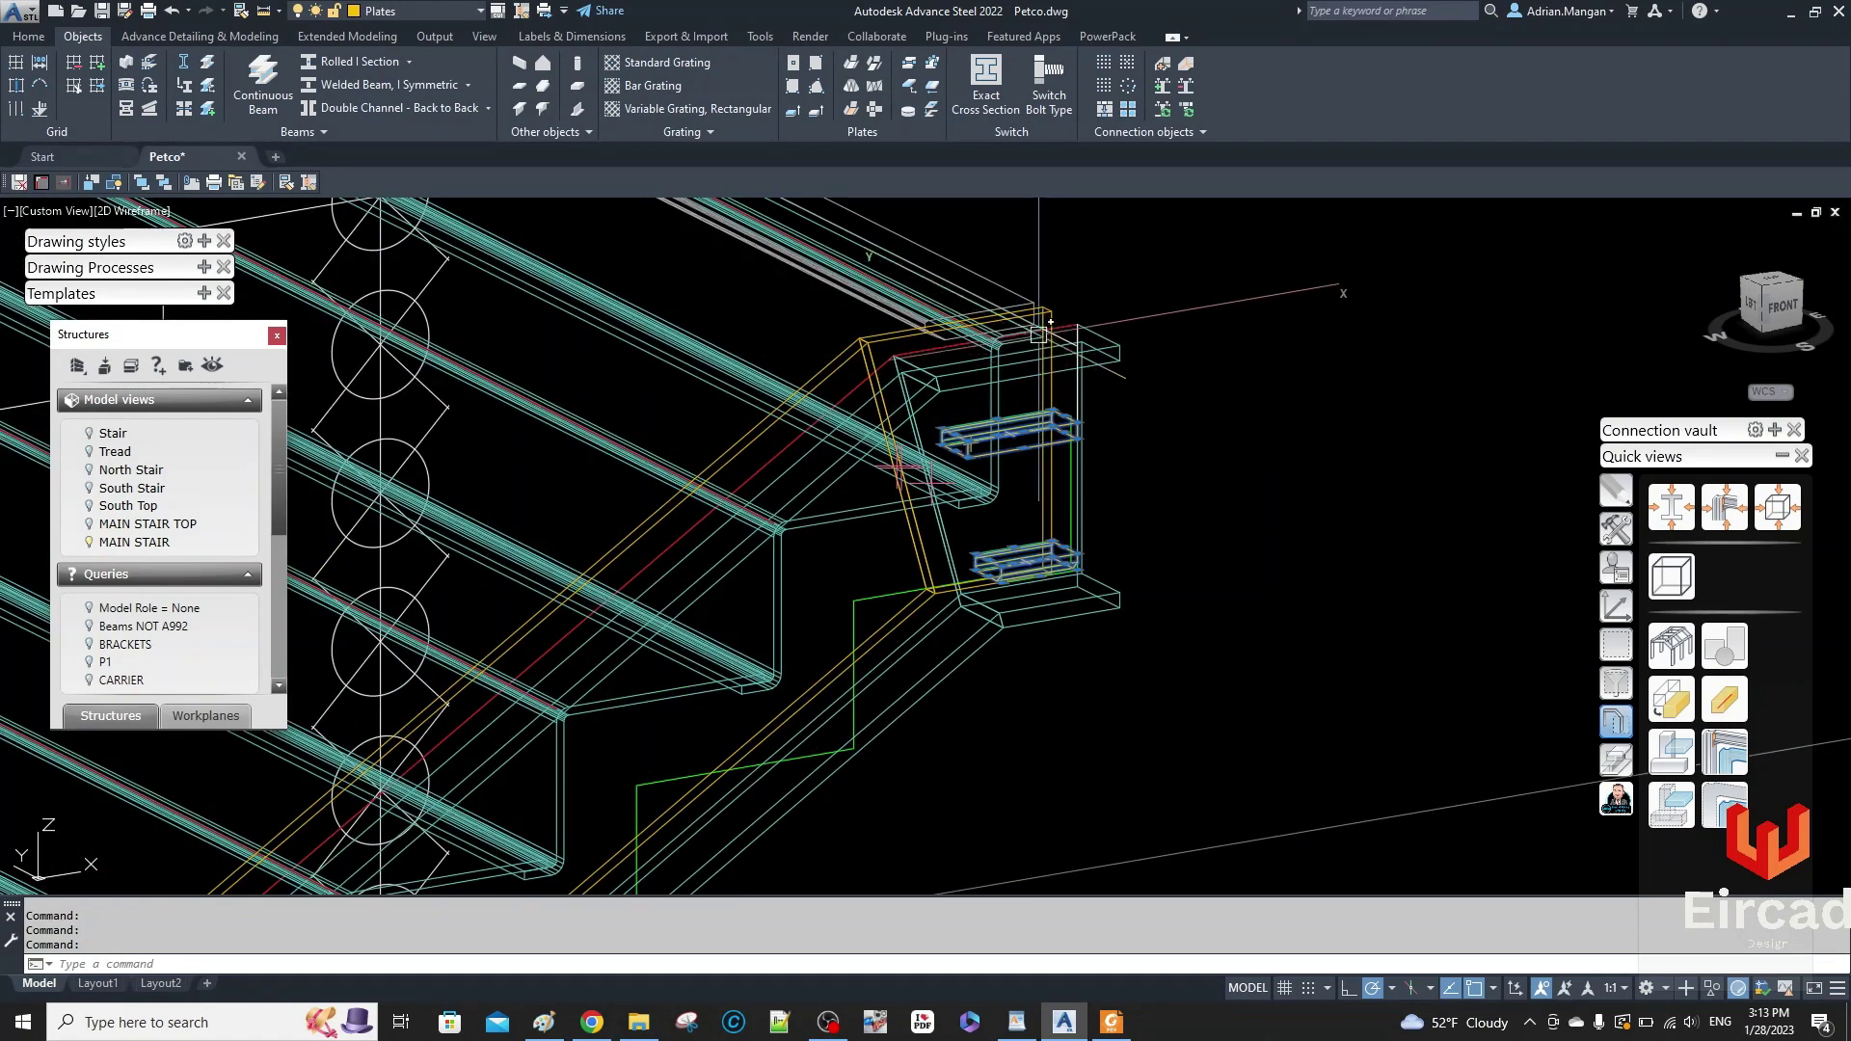
scroll(1049, 295, "up", 4)
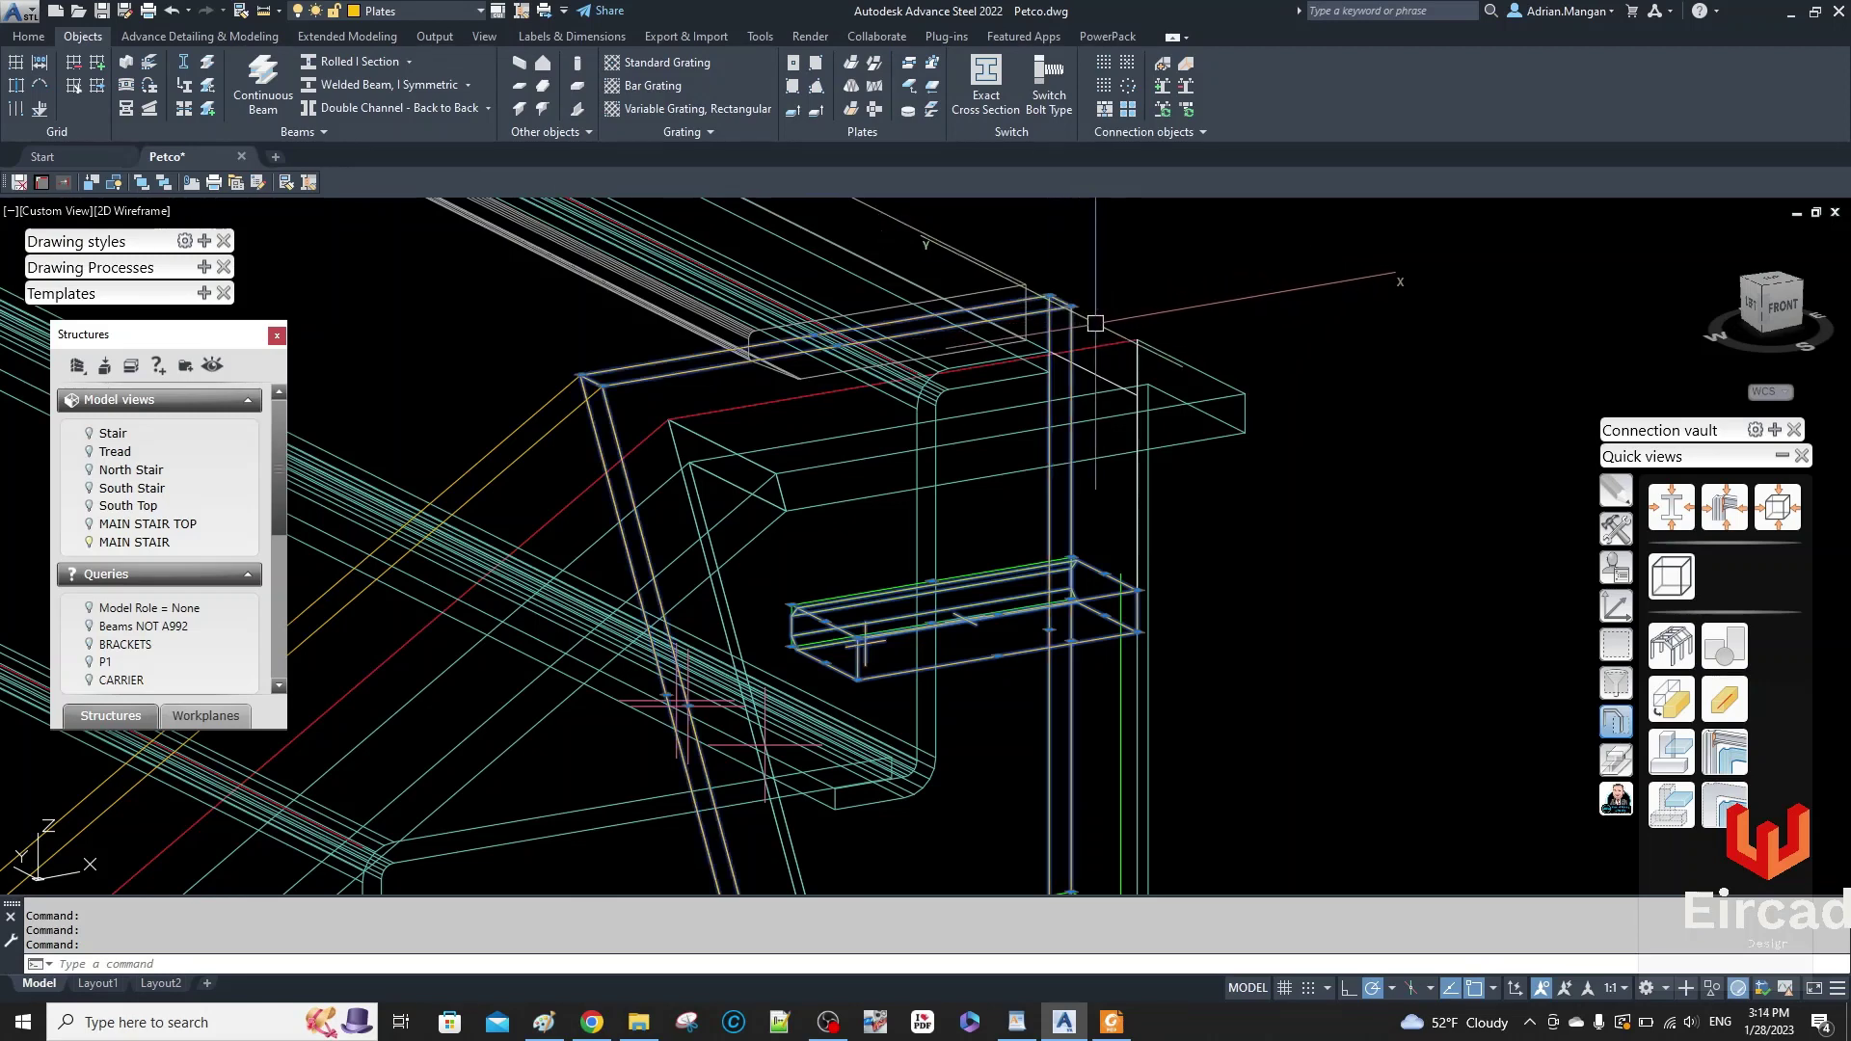
scroll(1096, 323, "down", 2)
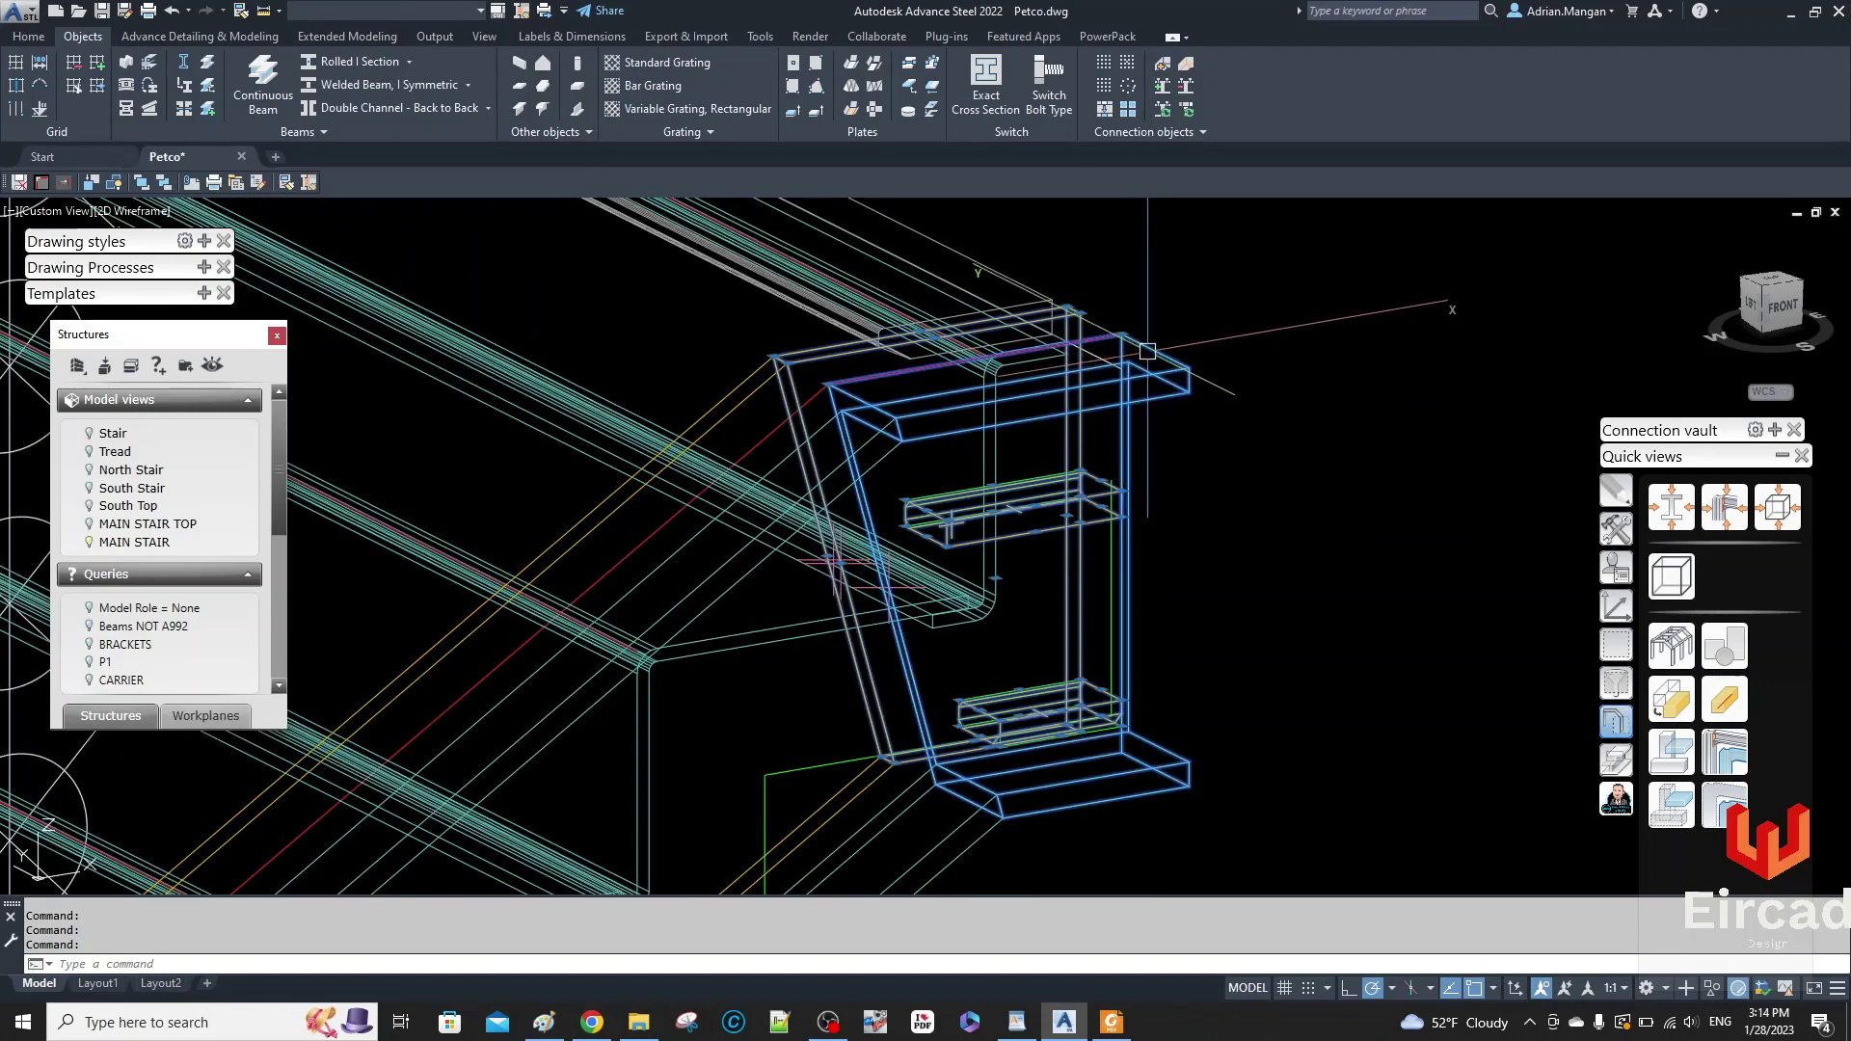
double_click(836, 564)
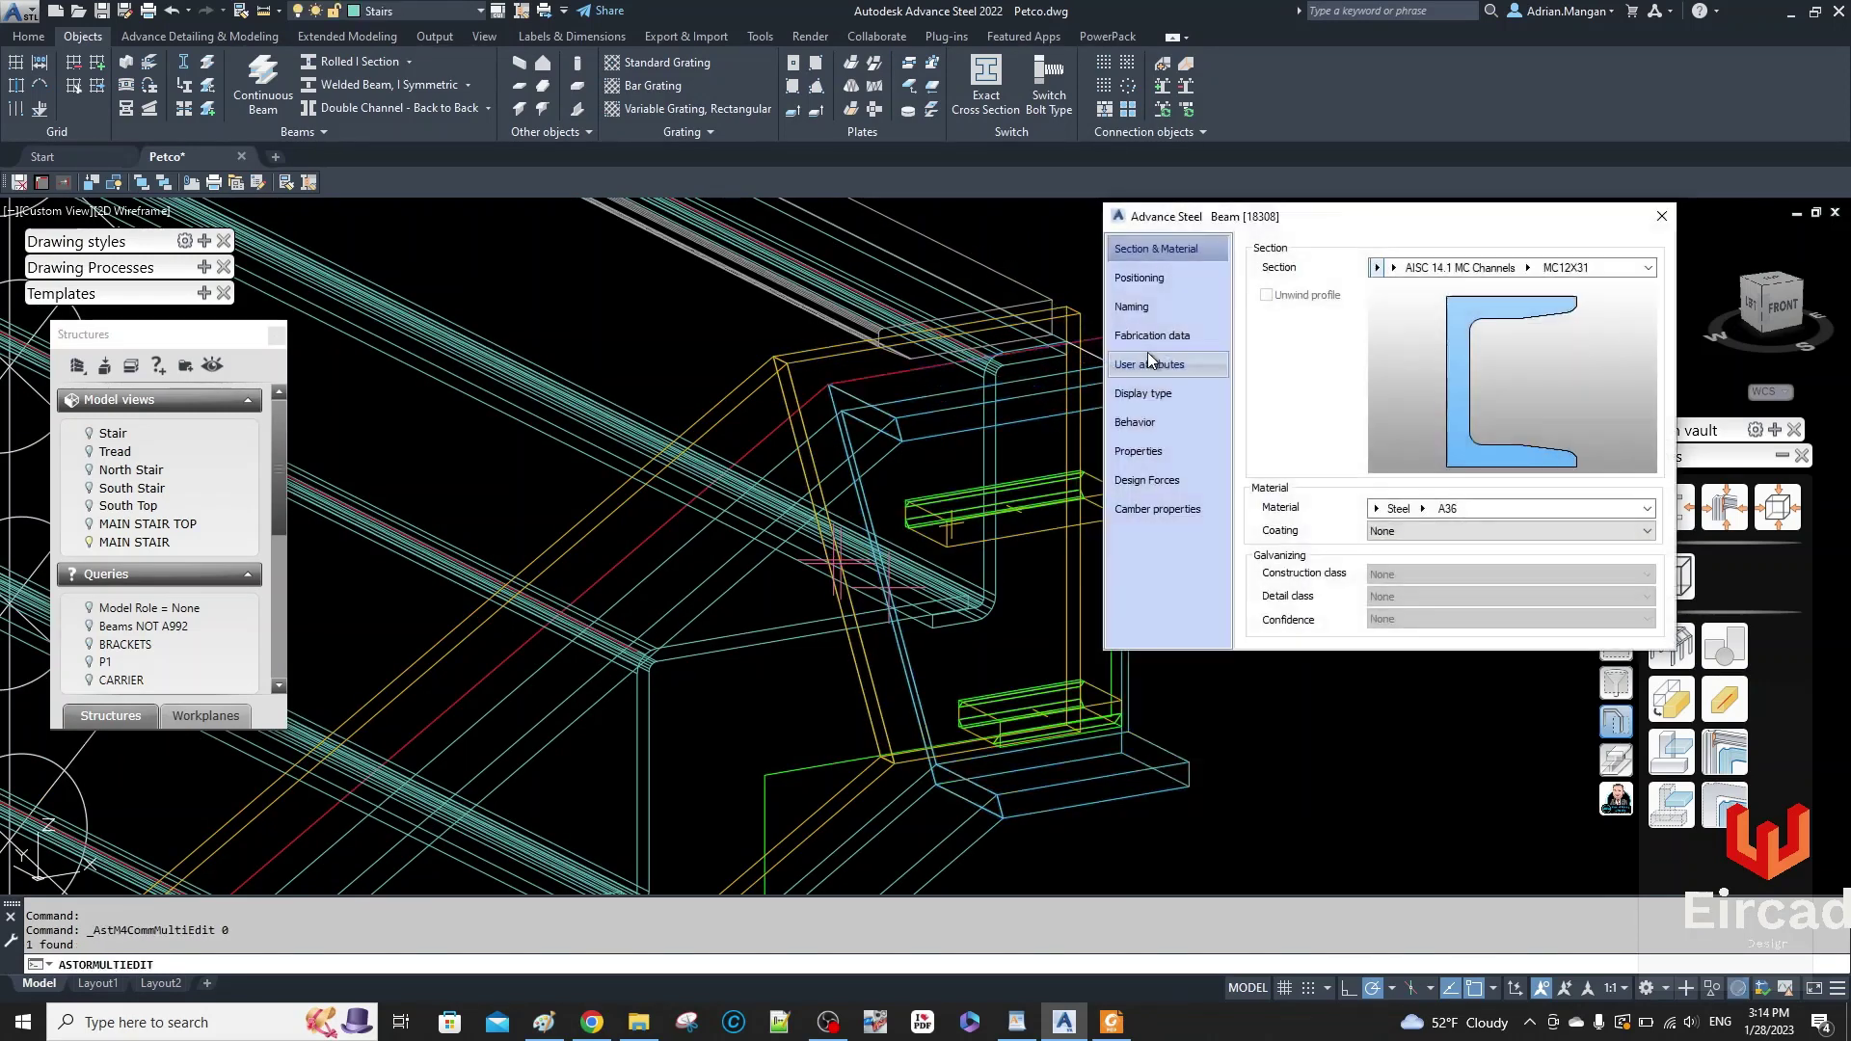
key("Escape")
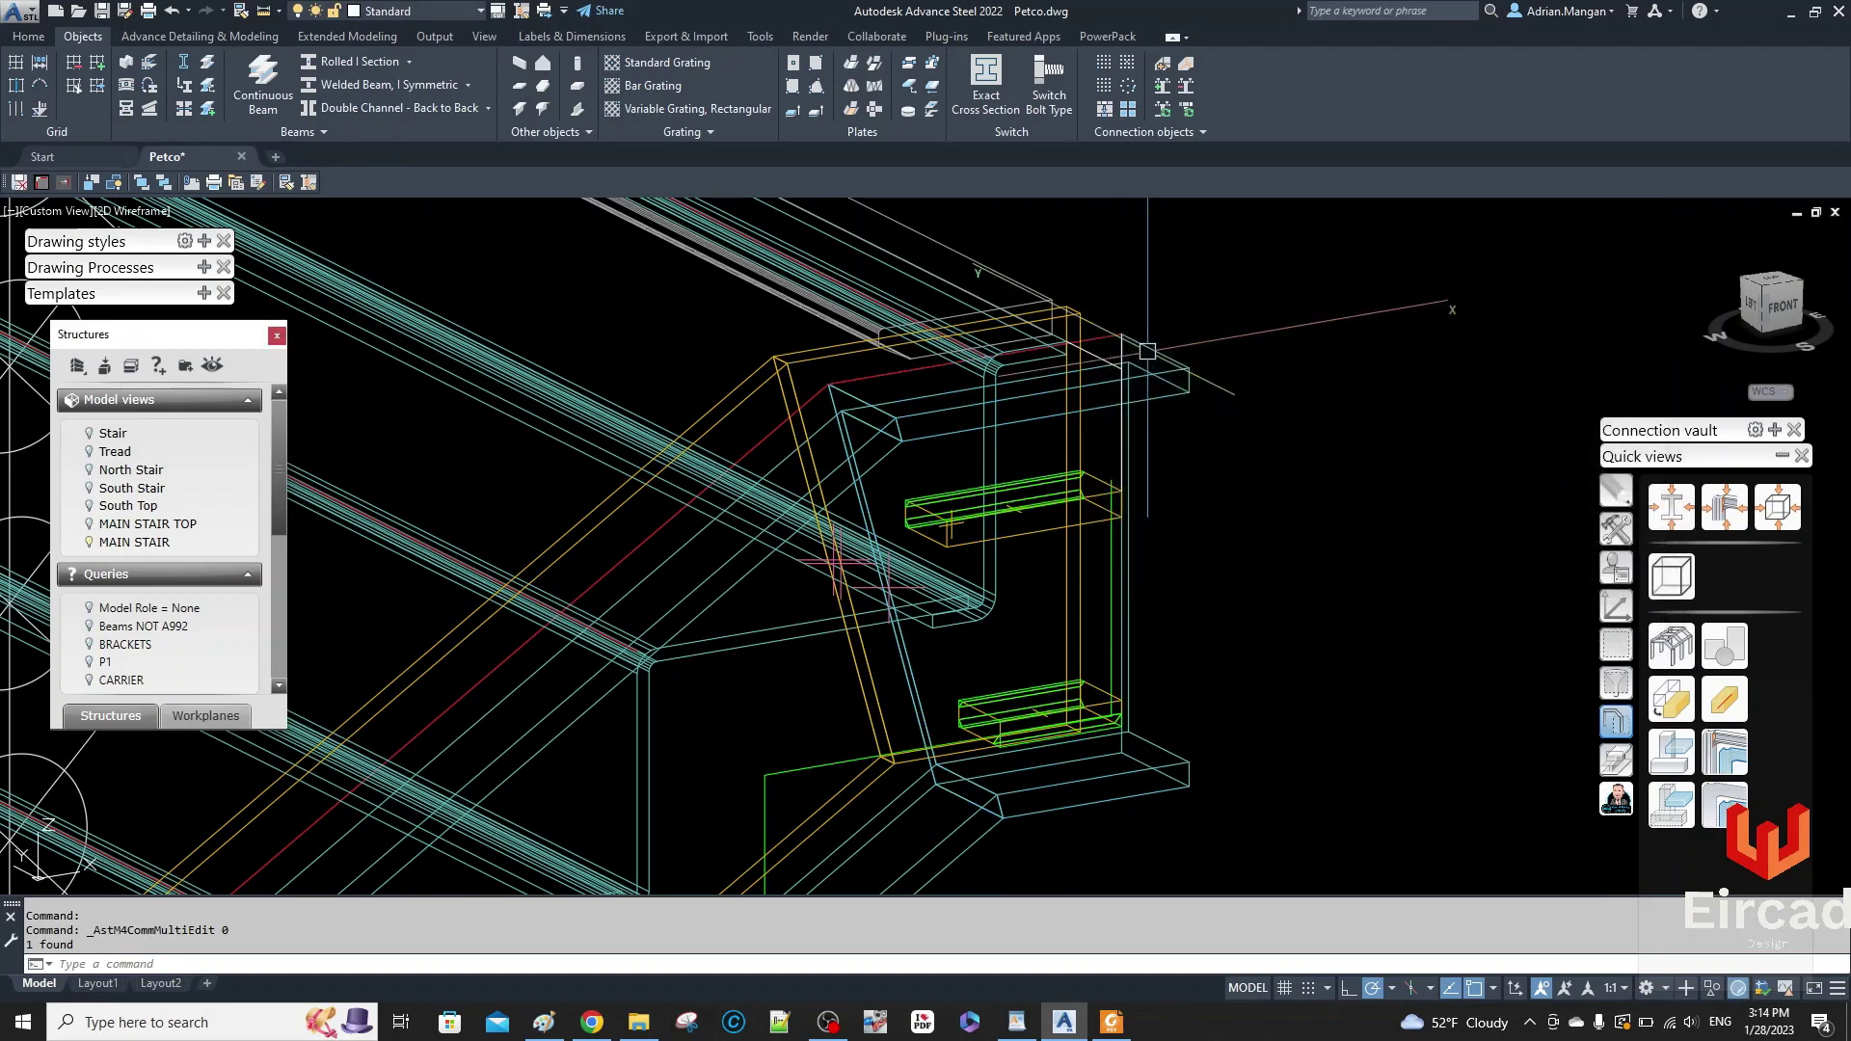
scroll(1148, 351, "down", 2)
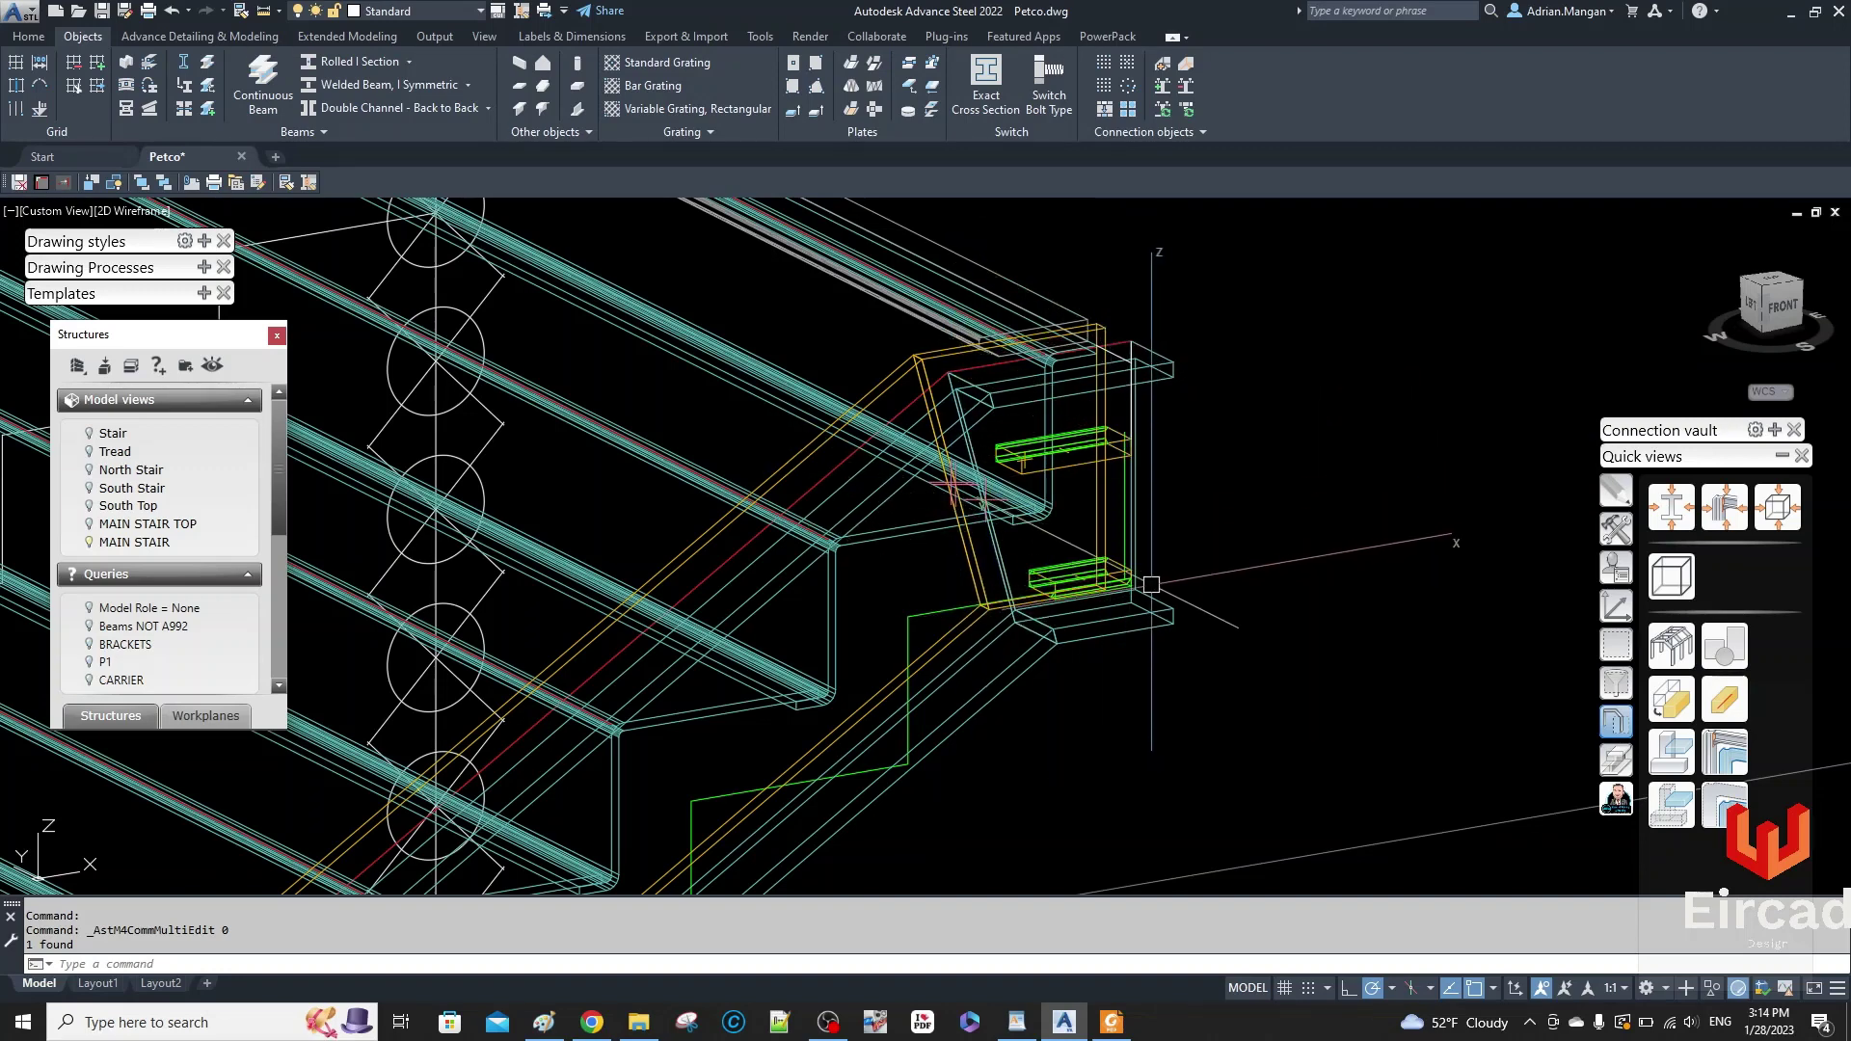
- Measure the vertical distance from the channel's bottom flange corner up to the lower plate's outer bottom corner
scroll(1123, 589, "up", 2)
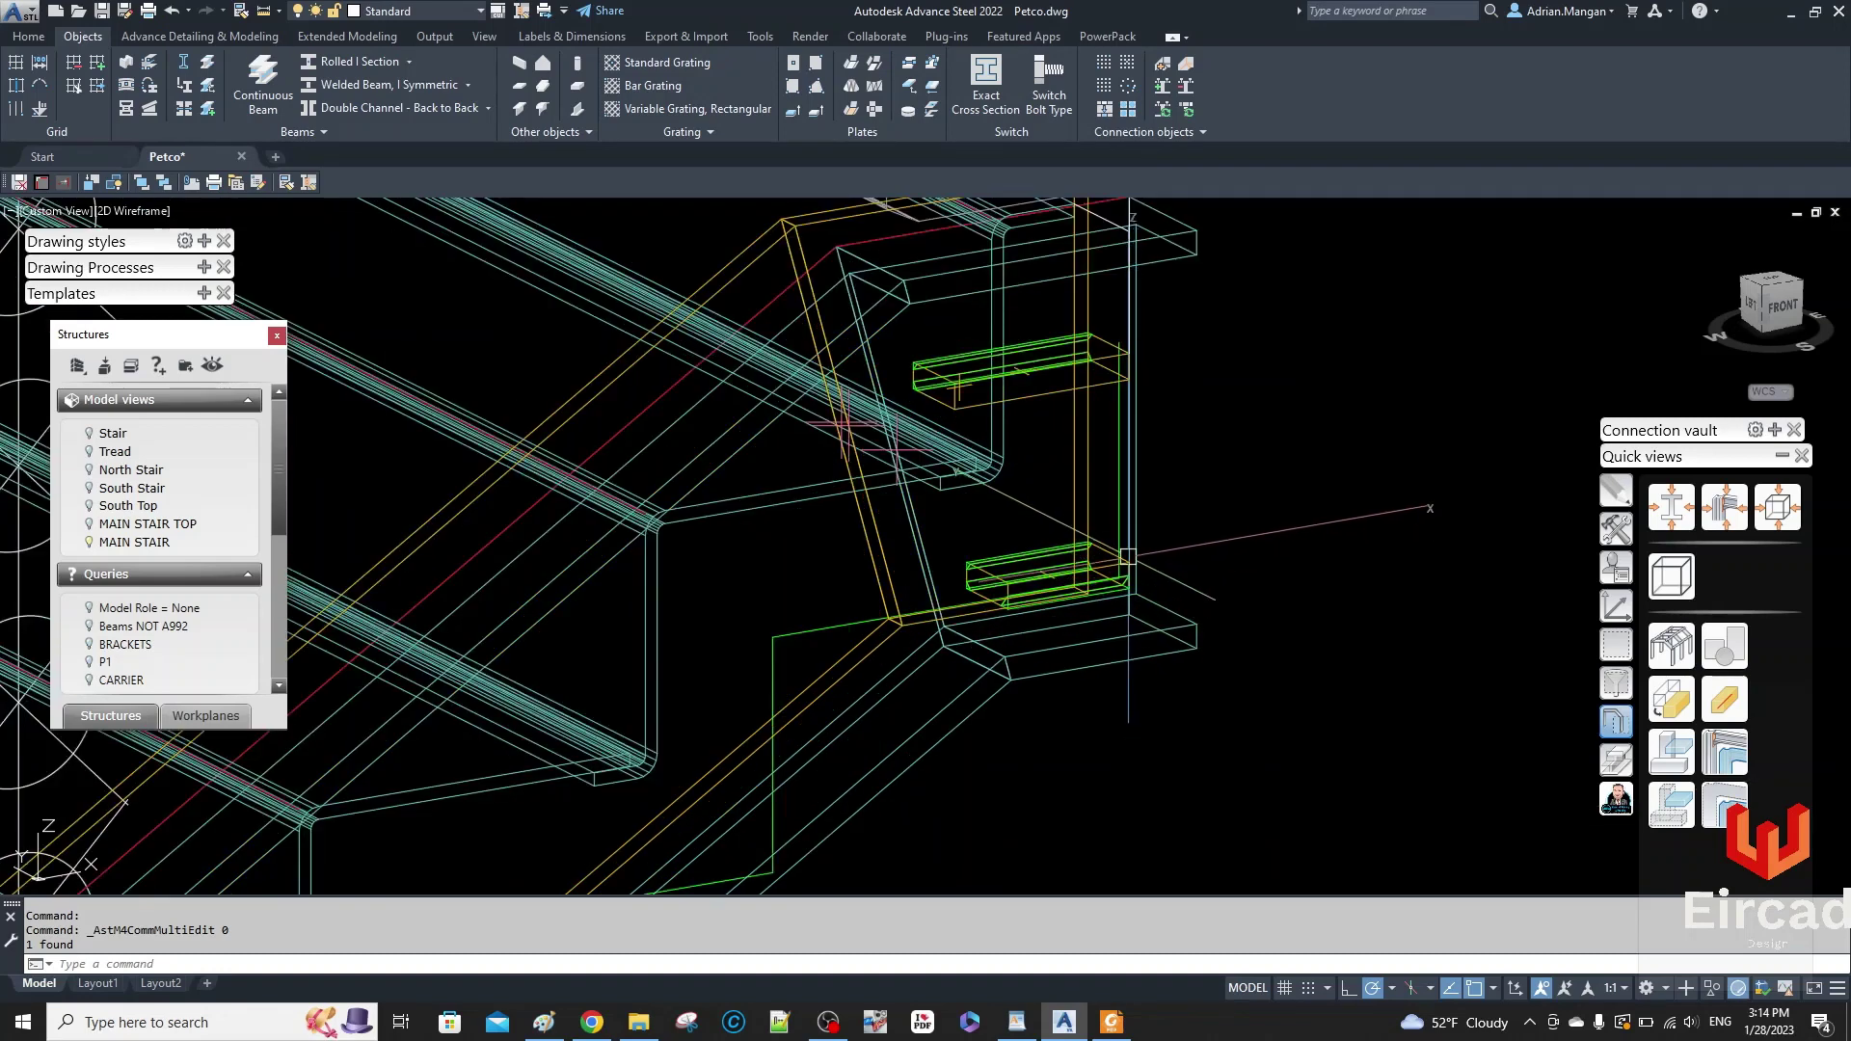
left_click(262, 14)
left_click(288, 49)
scroll(1186, 598, "up", 4)
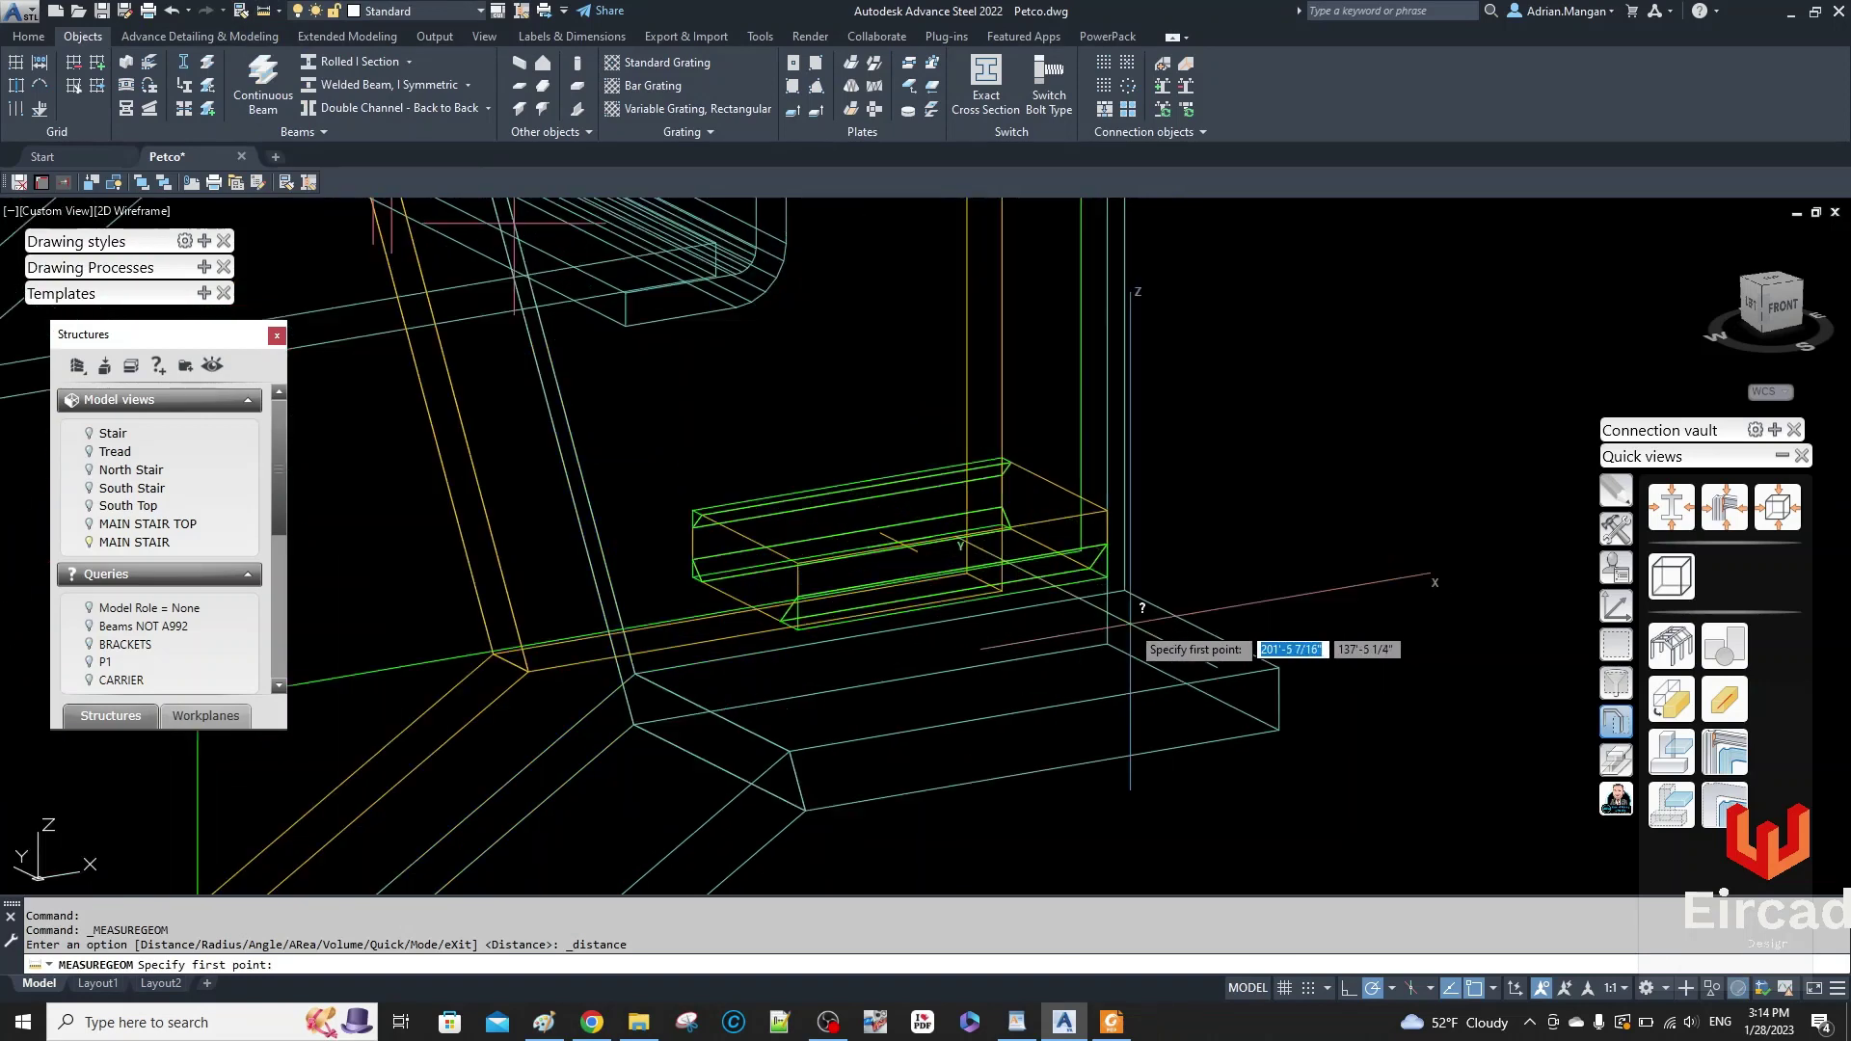
left_click(1108, 642)
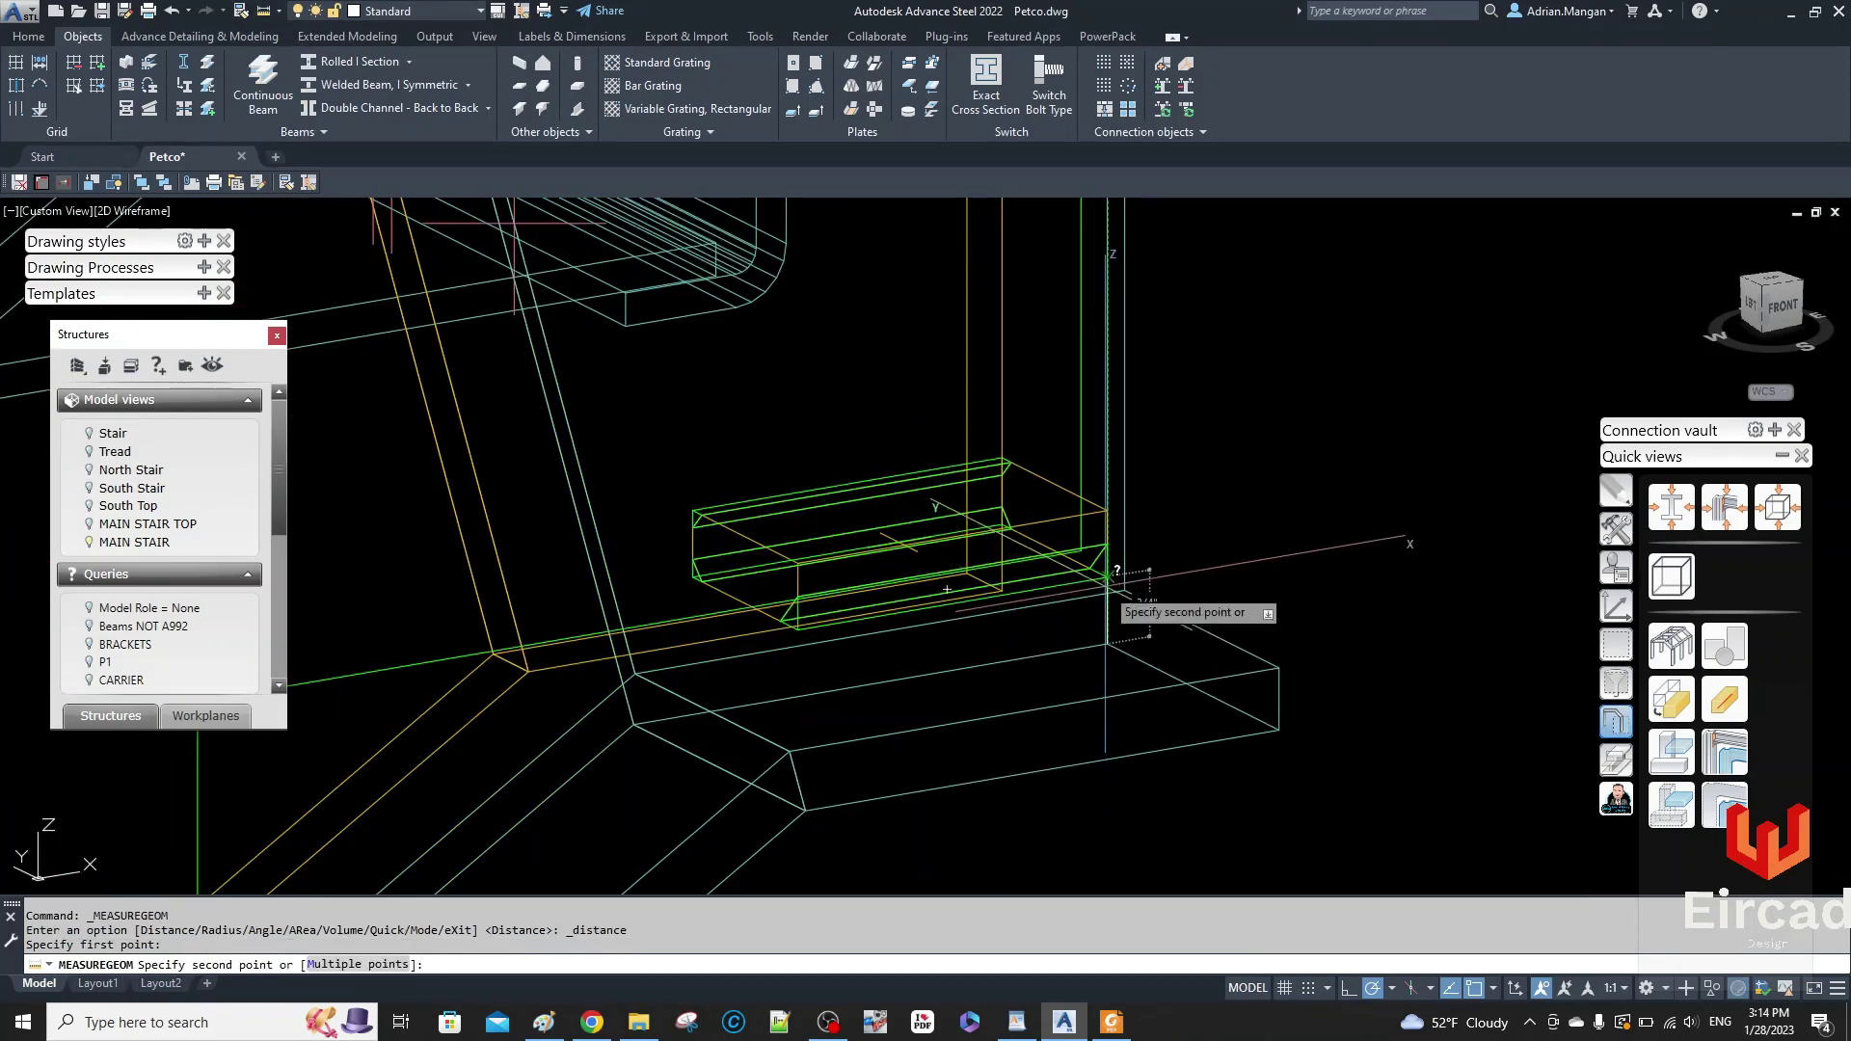
left_click(1107, 578)
key("Escape")
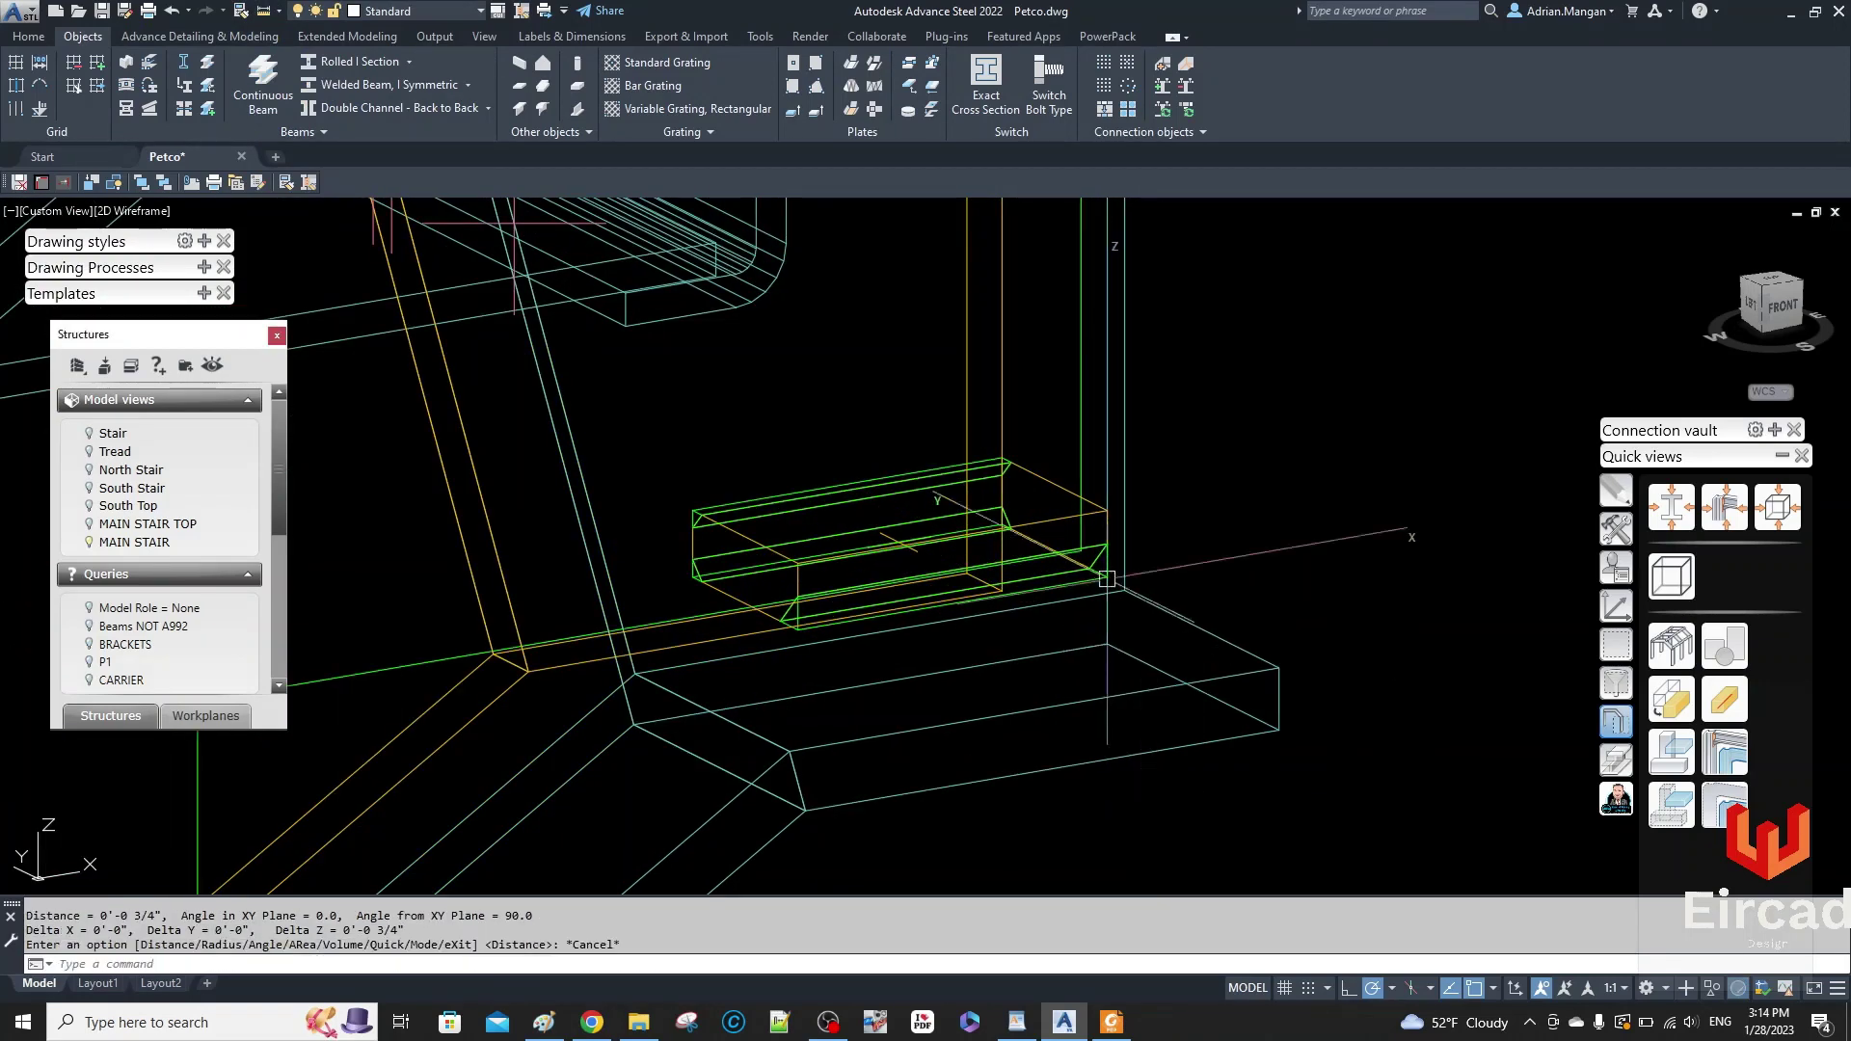
- Examine the full stair flight from the plates at its top end down to the intermediate landing
scroll(1157, 600, "down", 4)
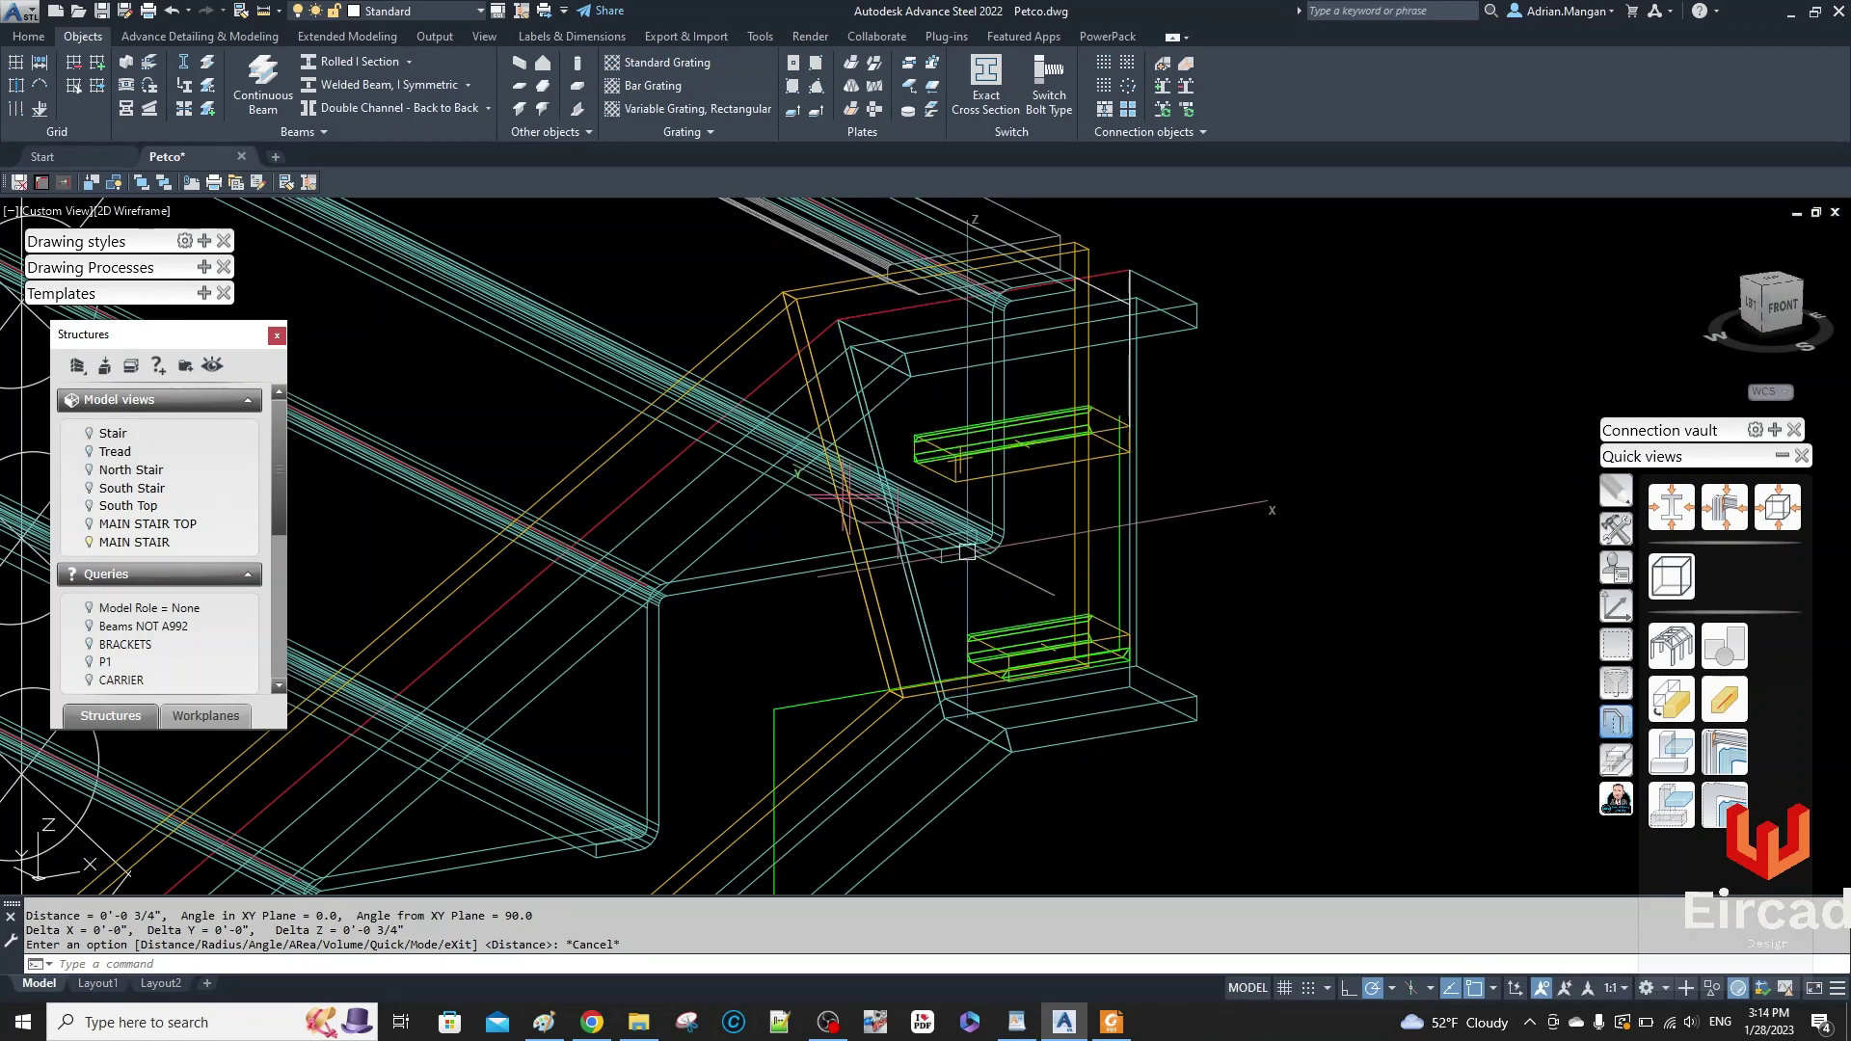
scroll(967, 552, "down", 4)
middle_click_drag(967, 552, 1193, 355)
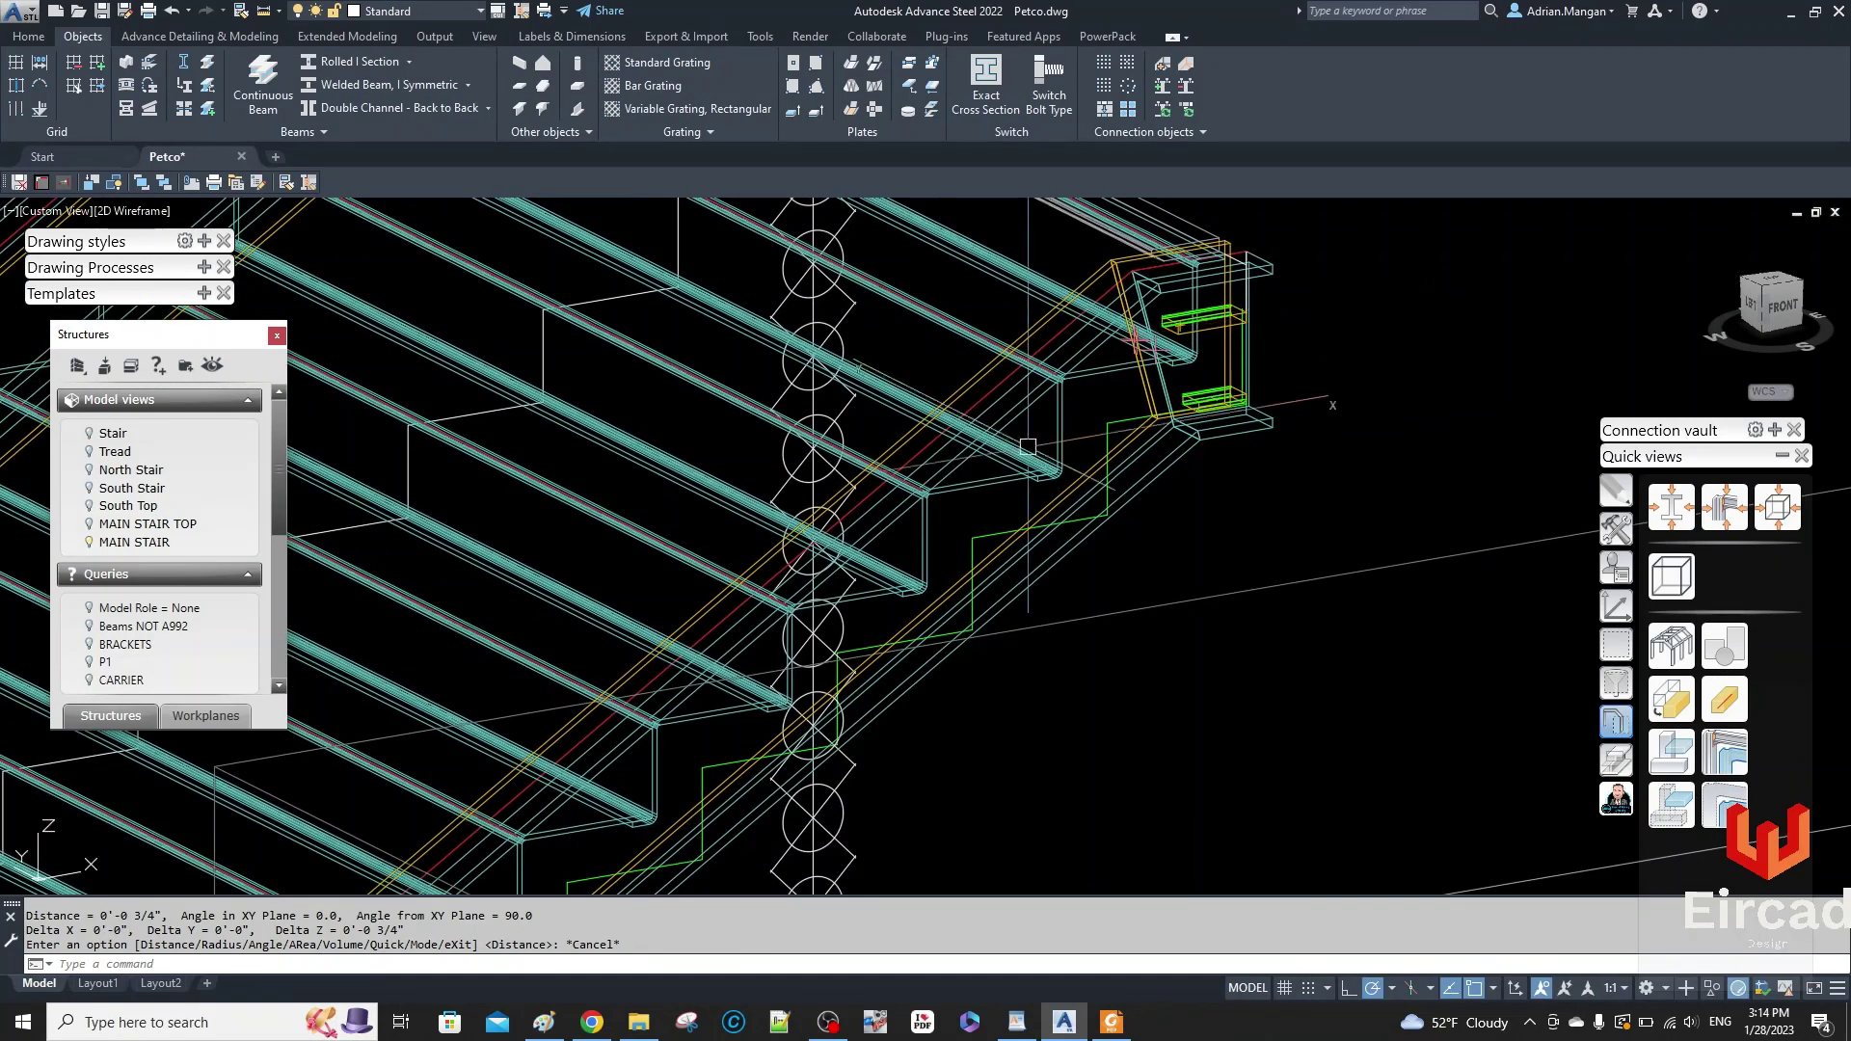
scroll(1028, 446, "down", 4)
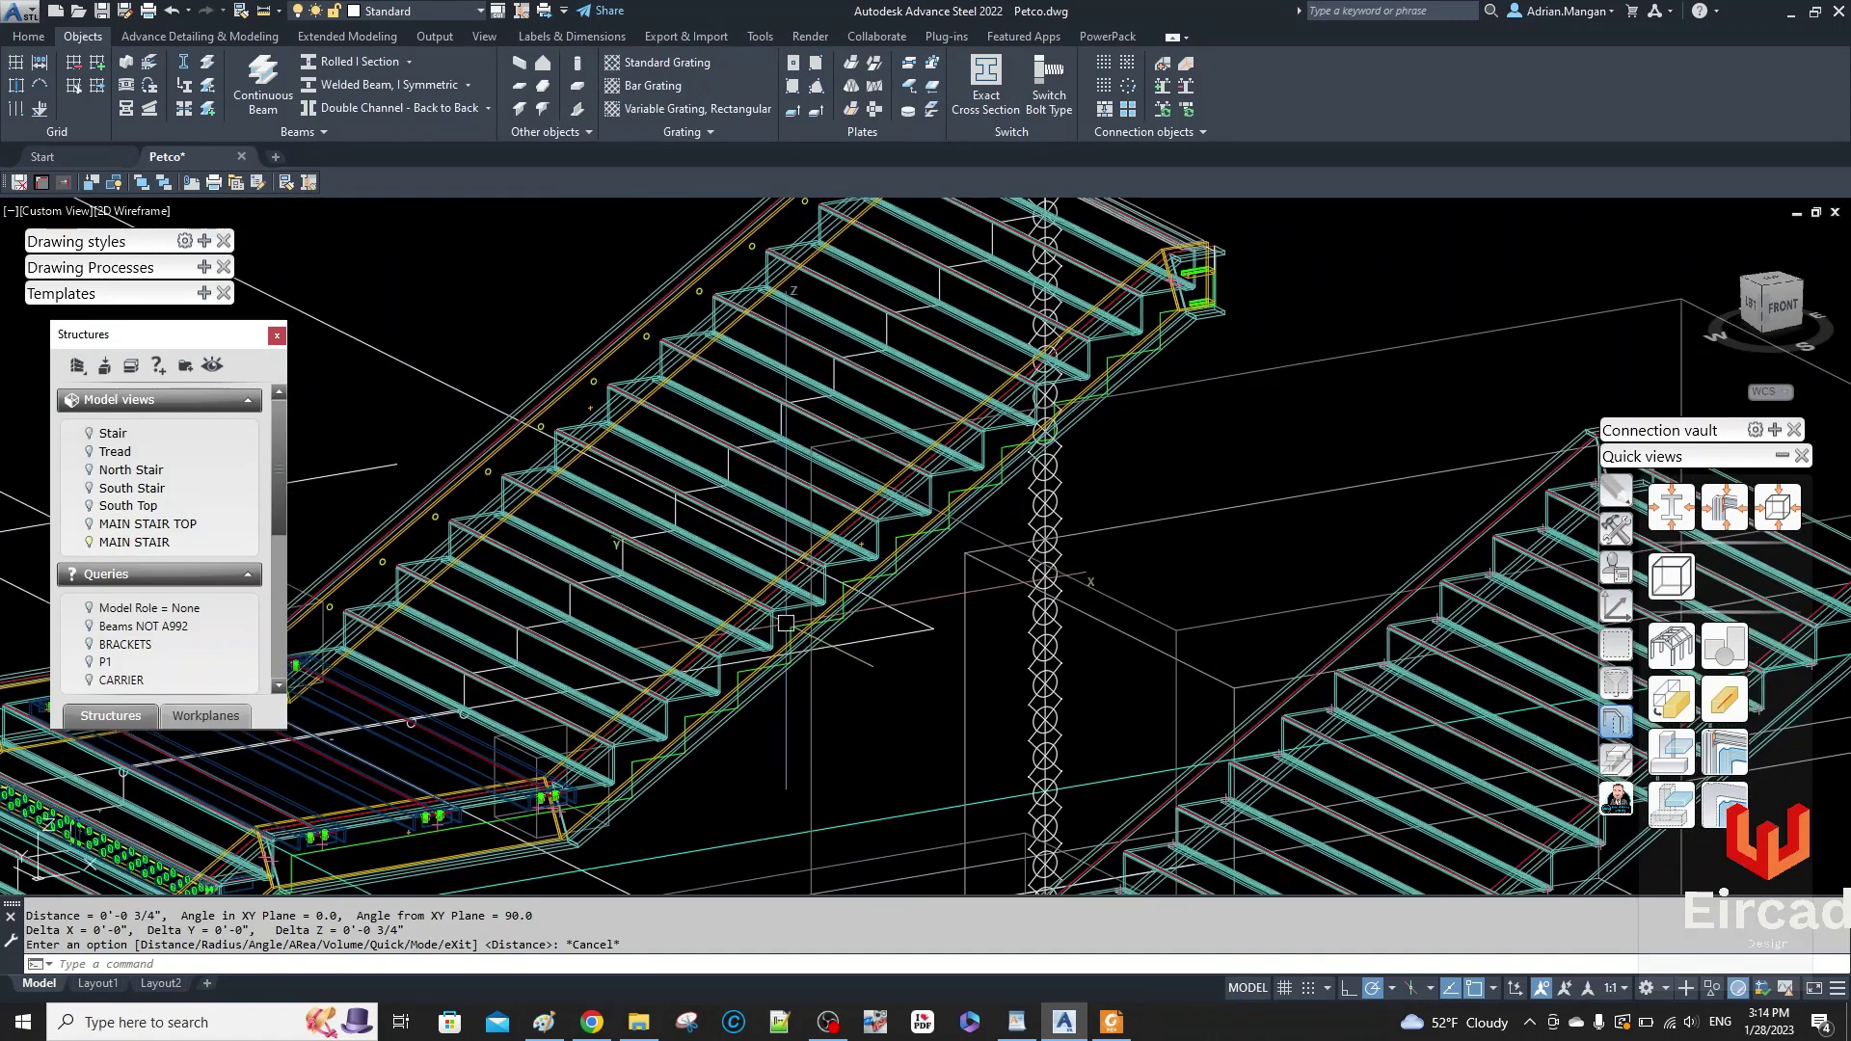
middle_click_drag(786, 623, 1152, 421)
scroll(540, 839, "down", 3)
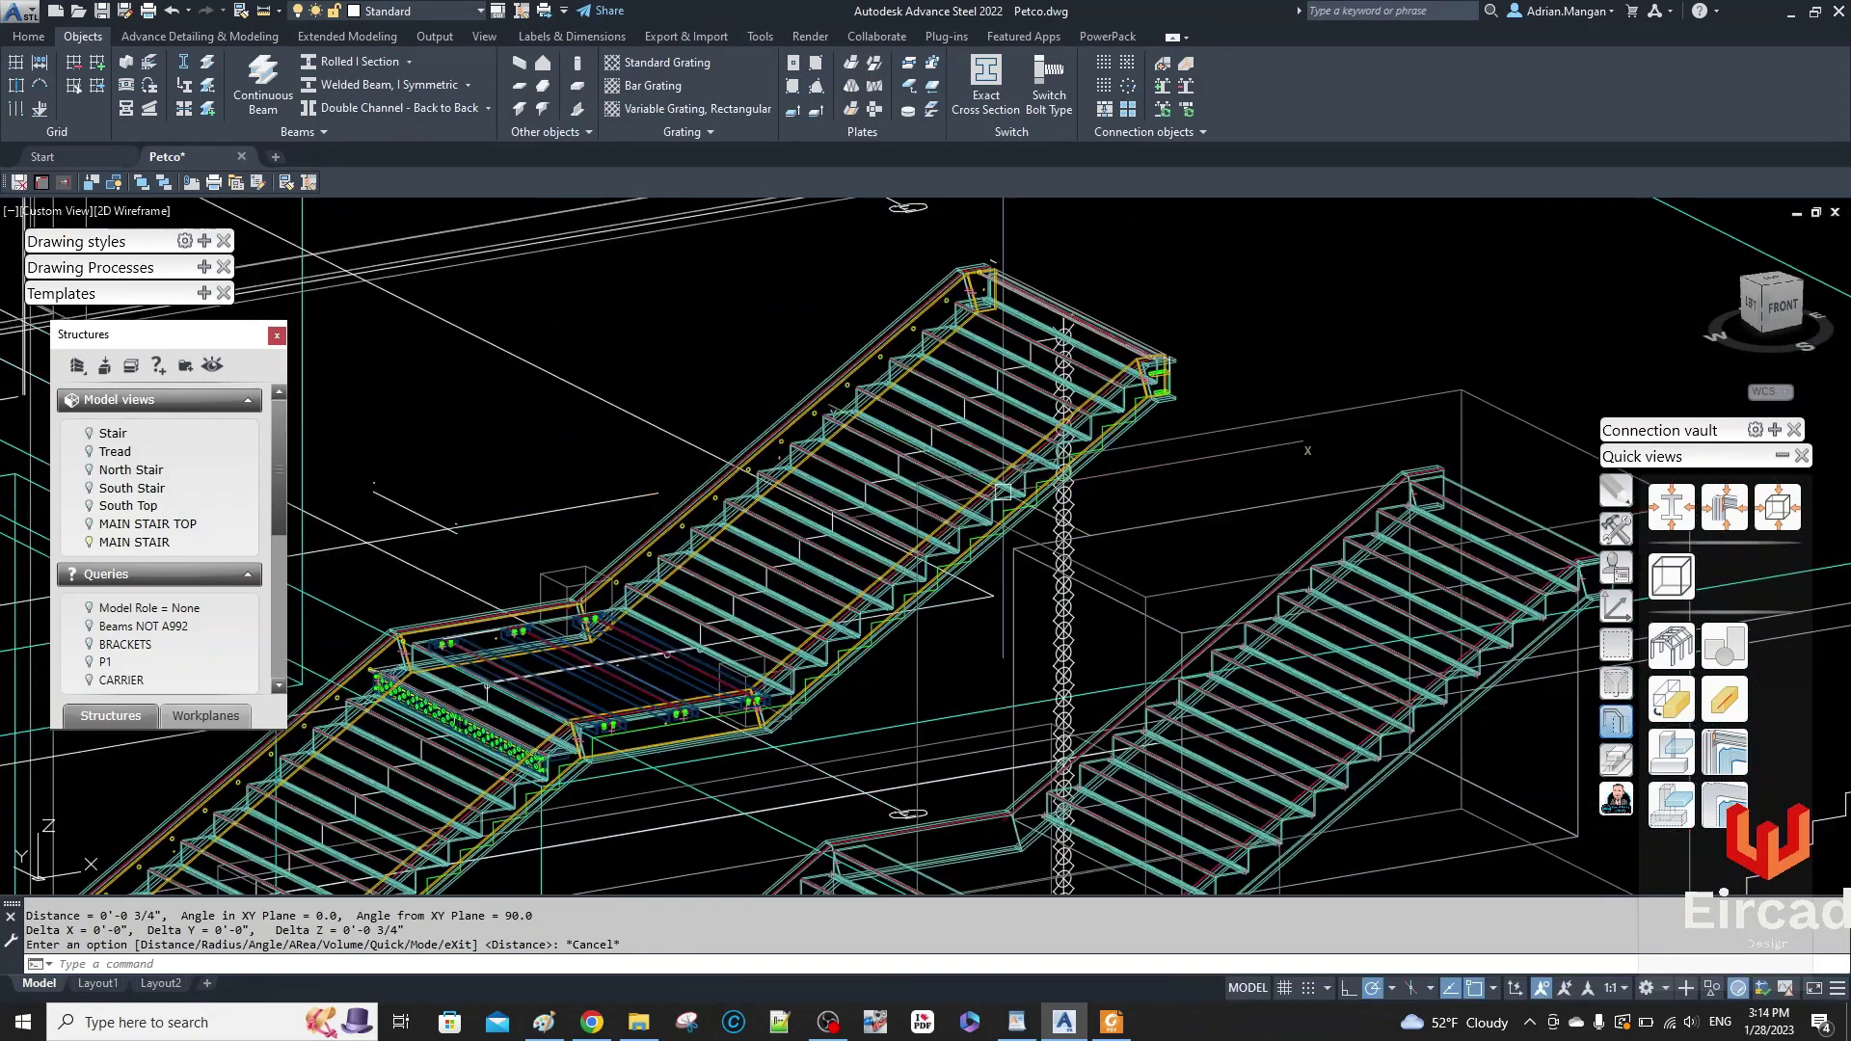
- Stretch the inner end of the upper plate at the stair's top end past the channel's sloped edge
scroll(1173, 380, "up", 6)
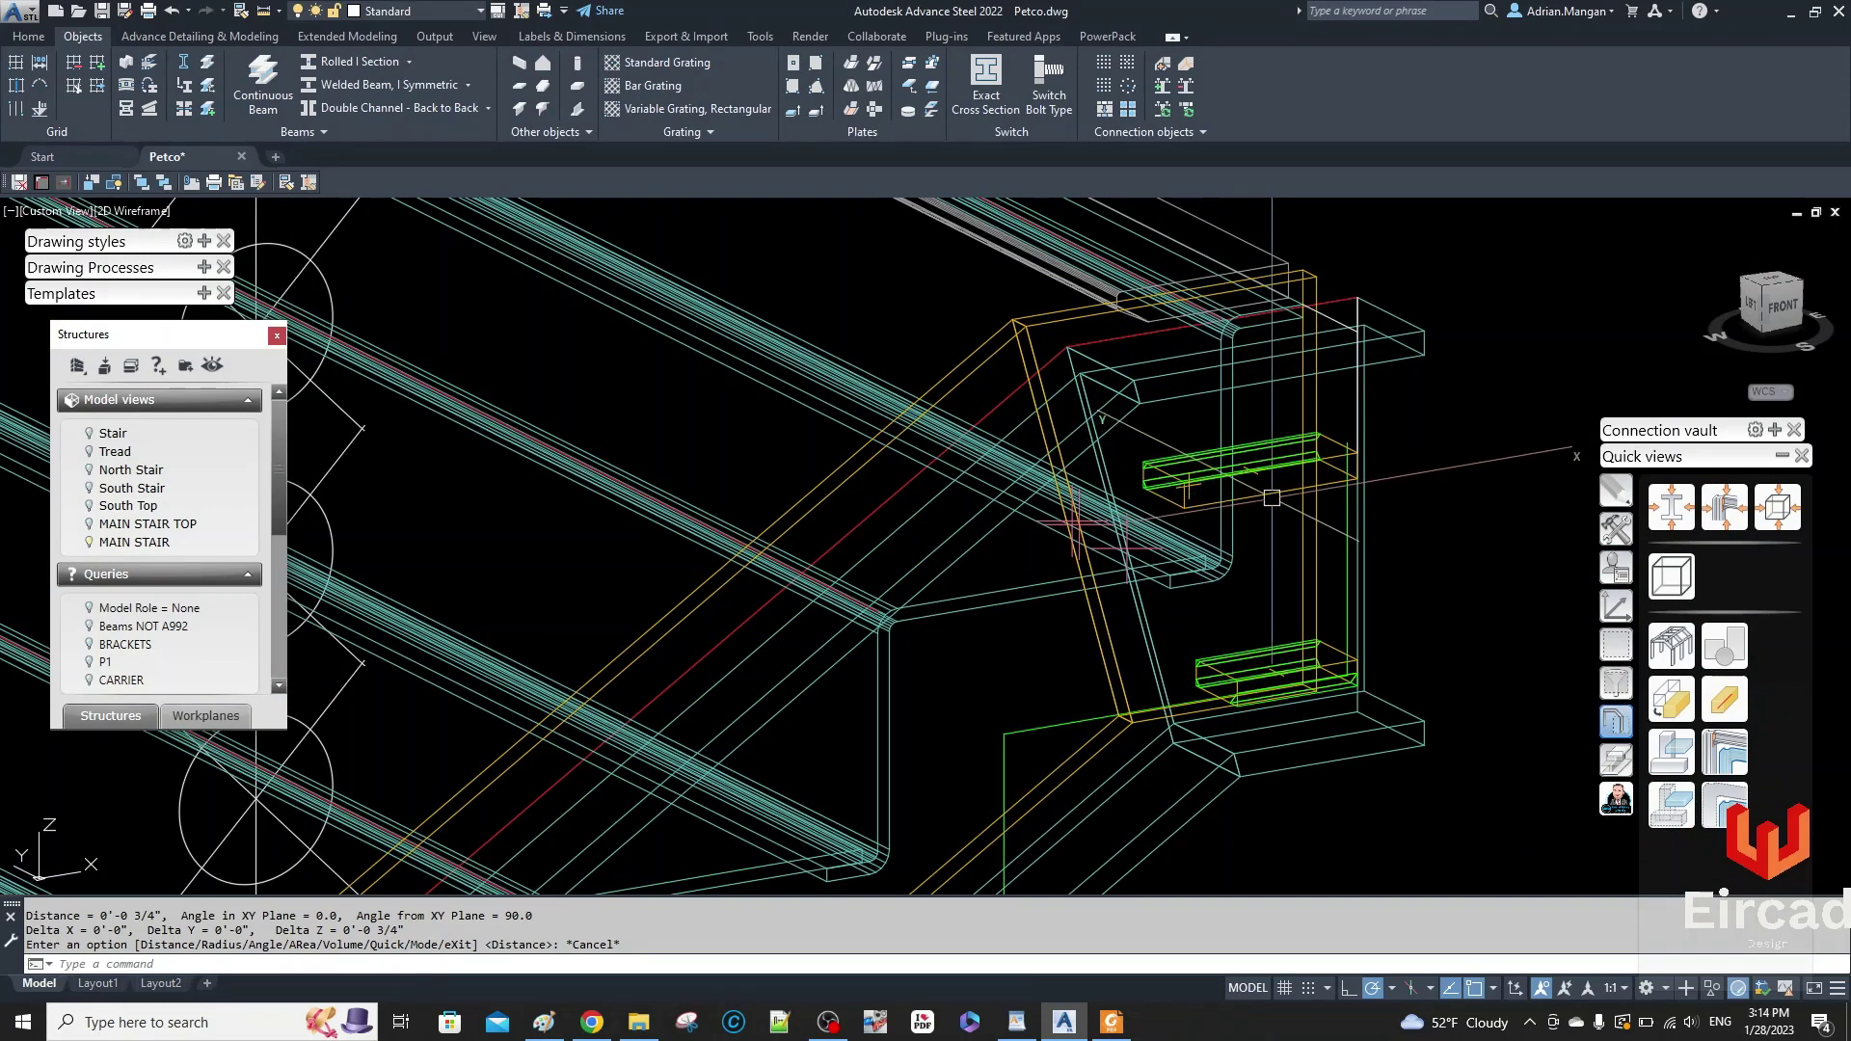
mouse_move(1264, 493)
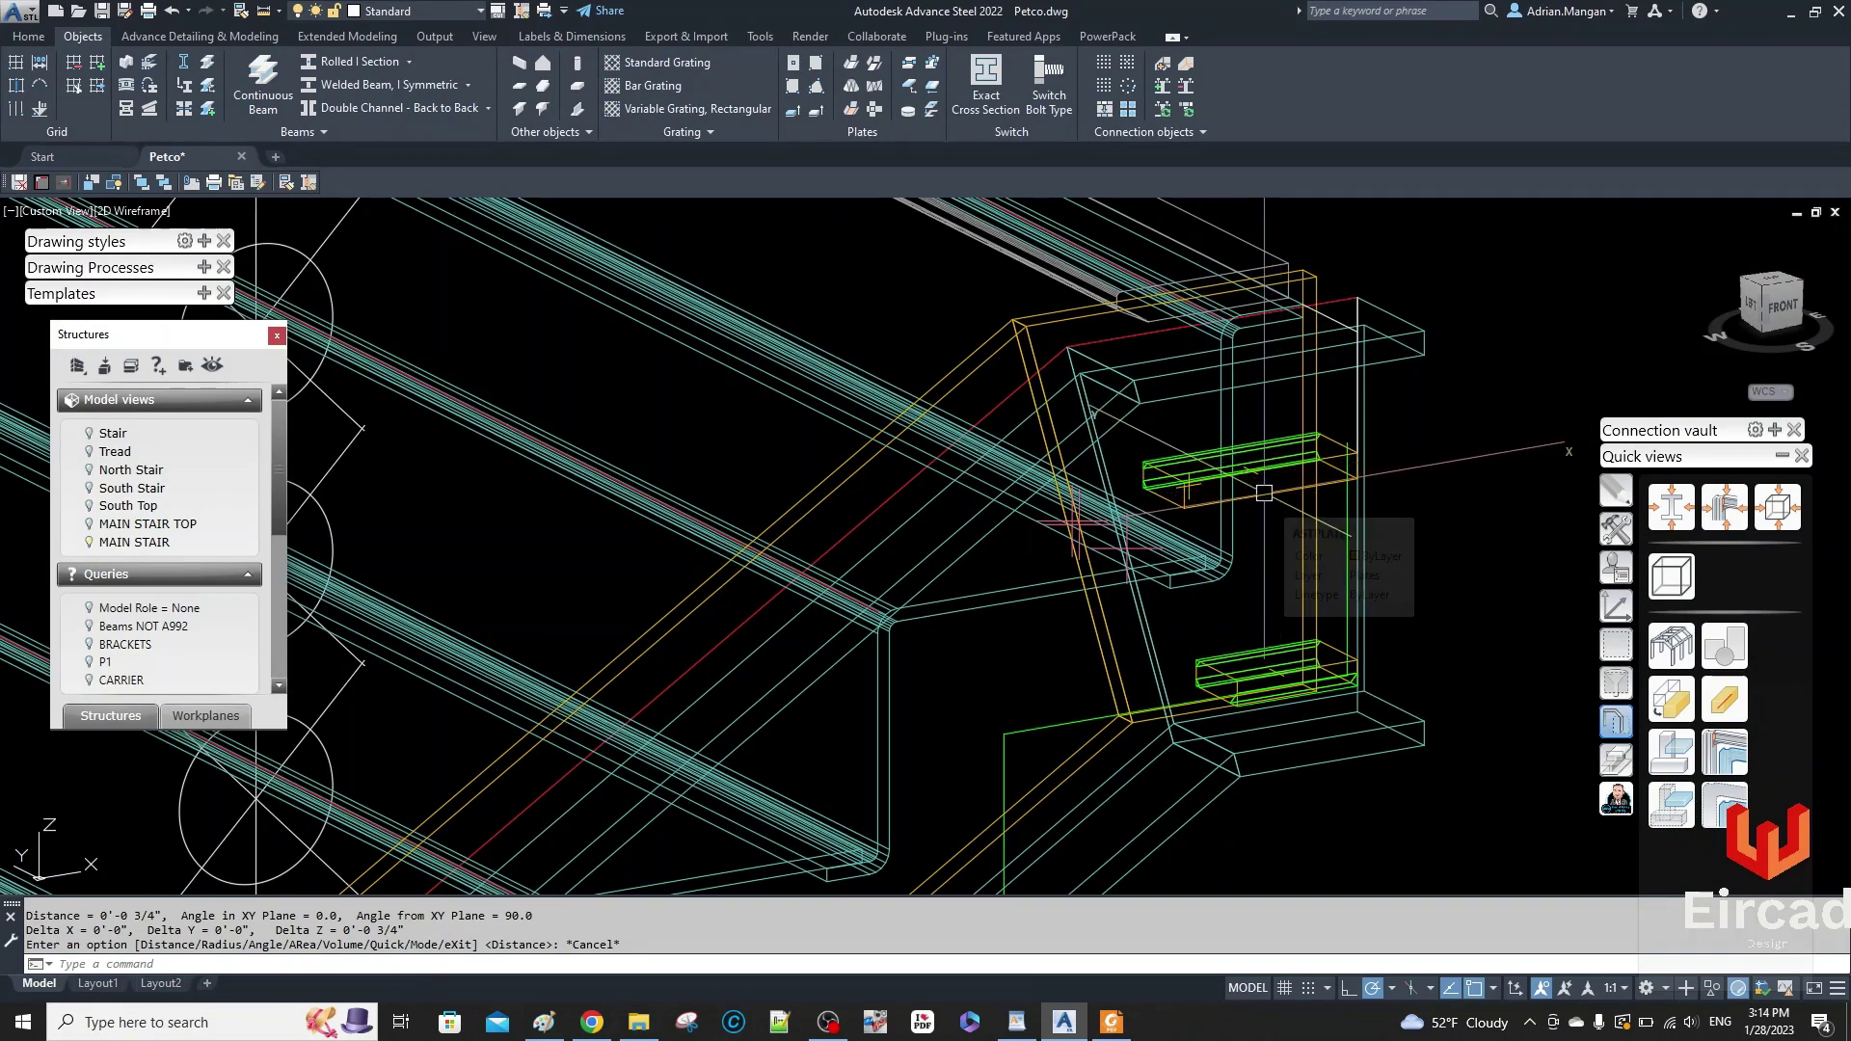
left_click(1207, 487)
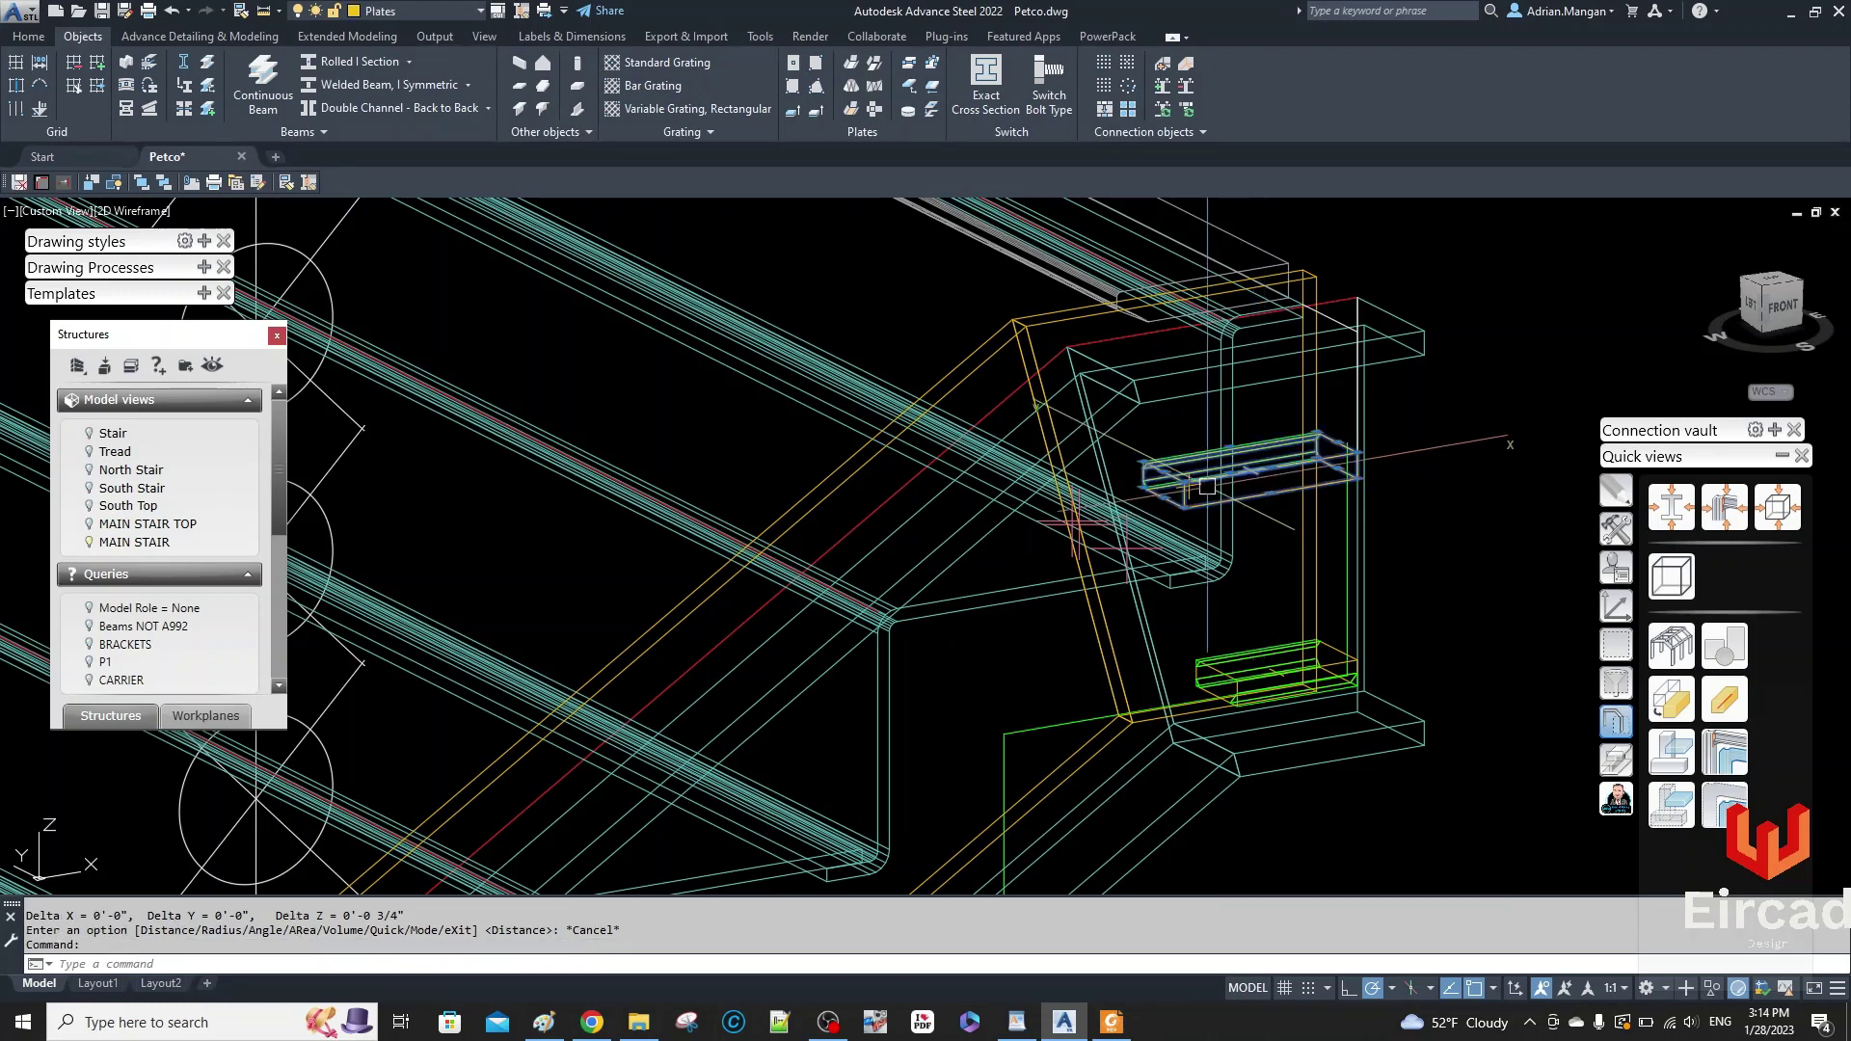
left_click(1164, 472)
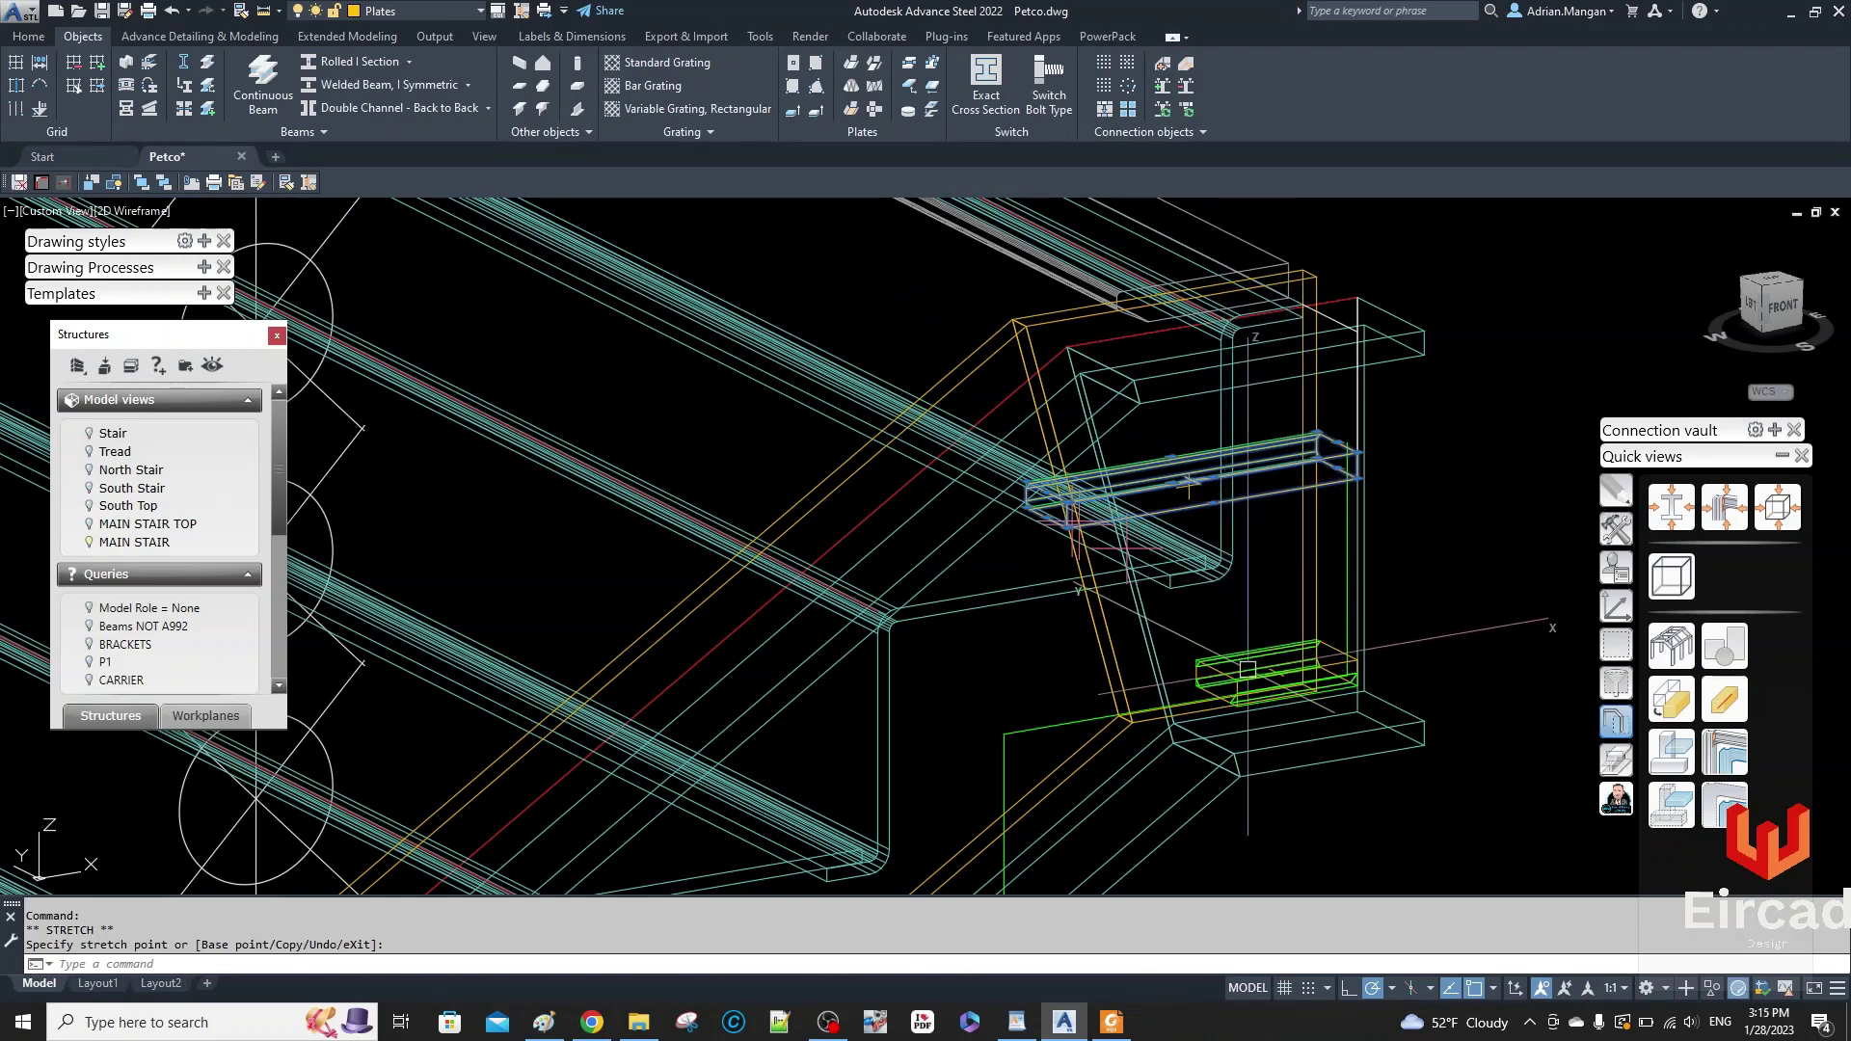
key("Escape")
- Stretch the inner end of the lower plate to line up with the inner end of the upper plate
scroll(1208, 668, "up", 5)
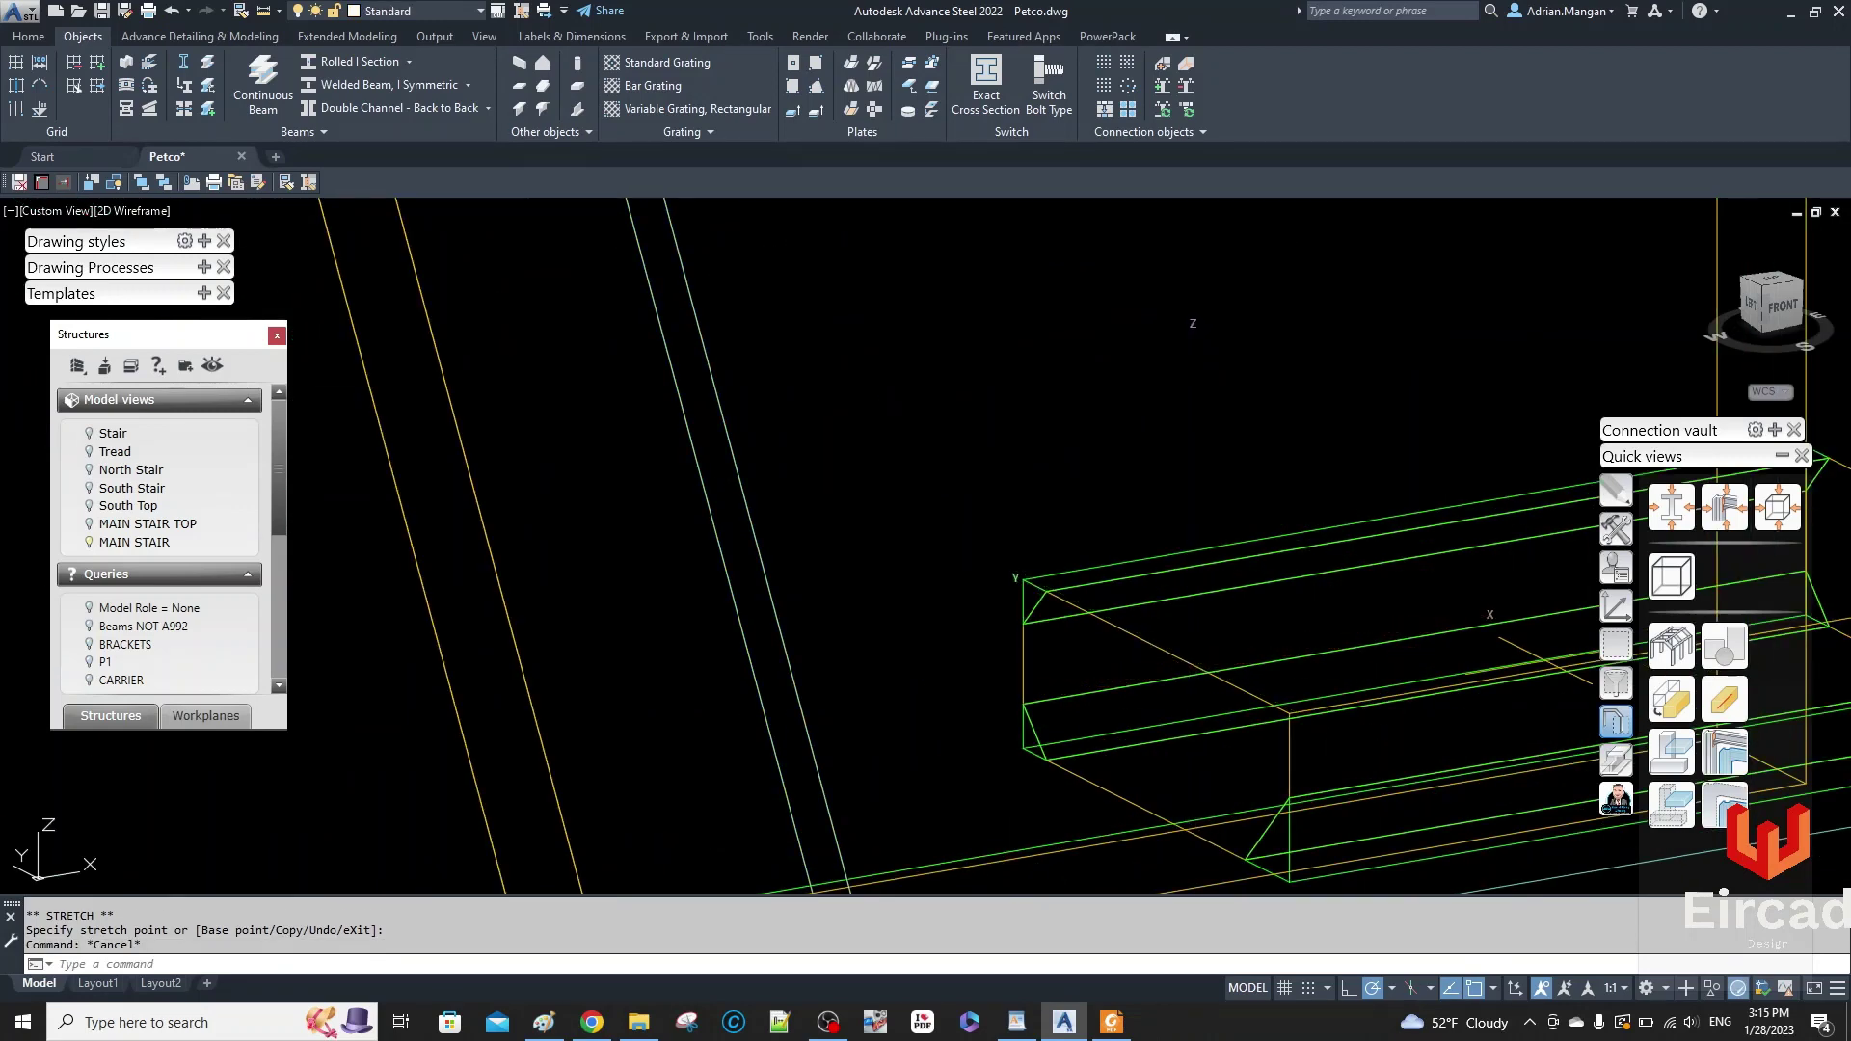
left_click(1190, 662)
left_click(1158, 644)
scroll(1160, 631, "down", 5)
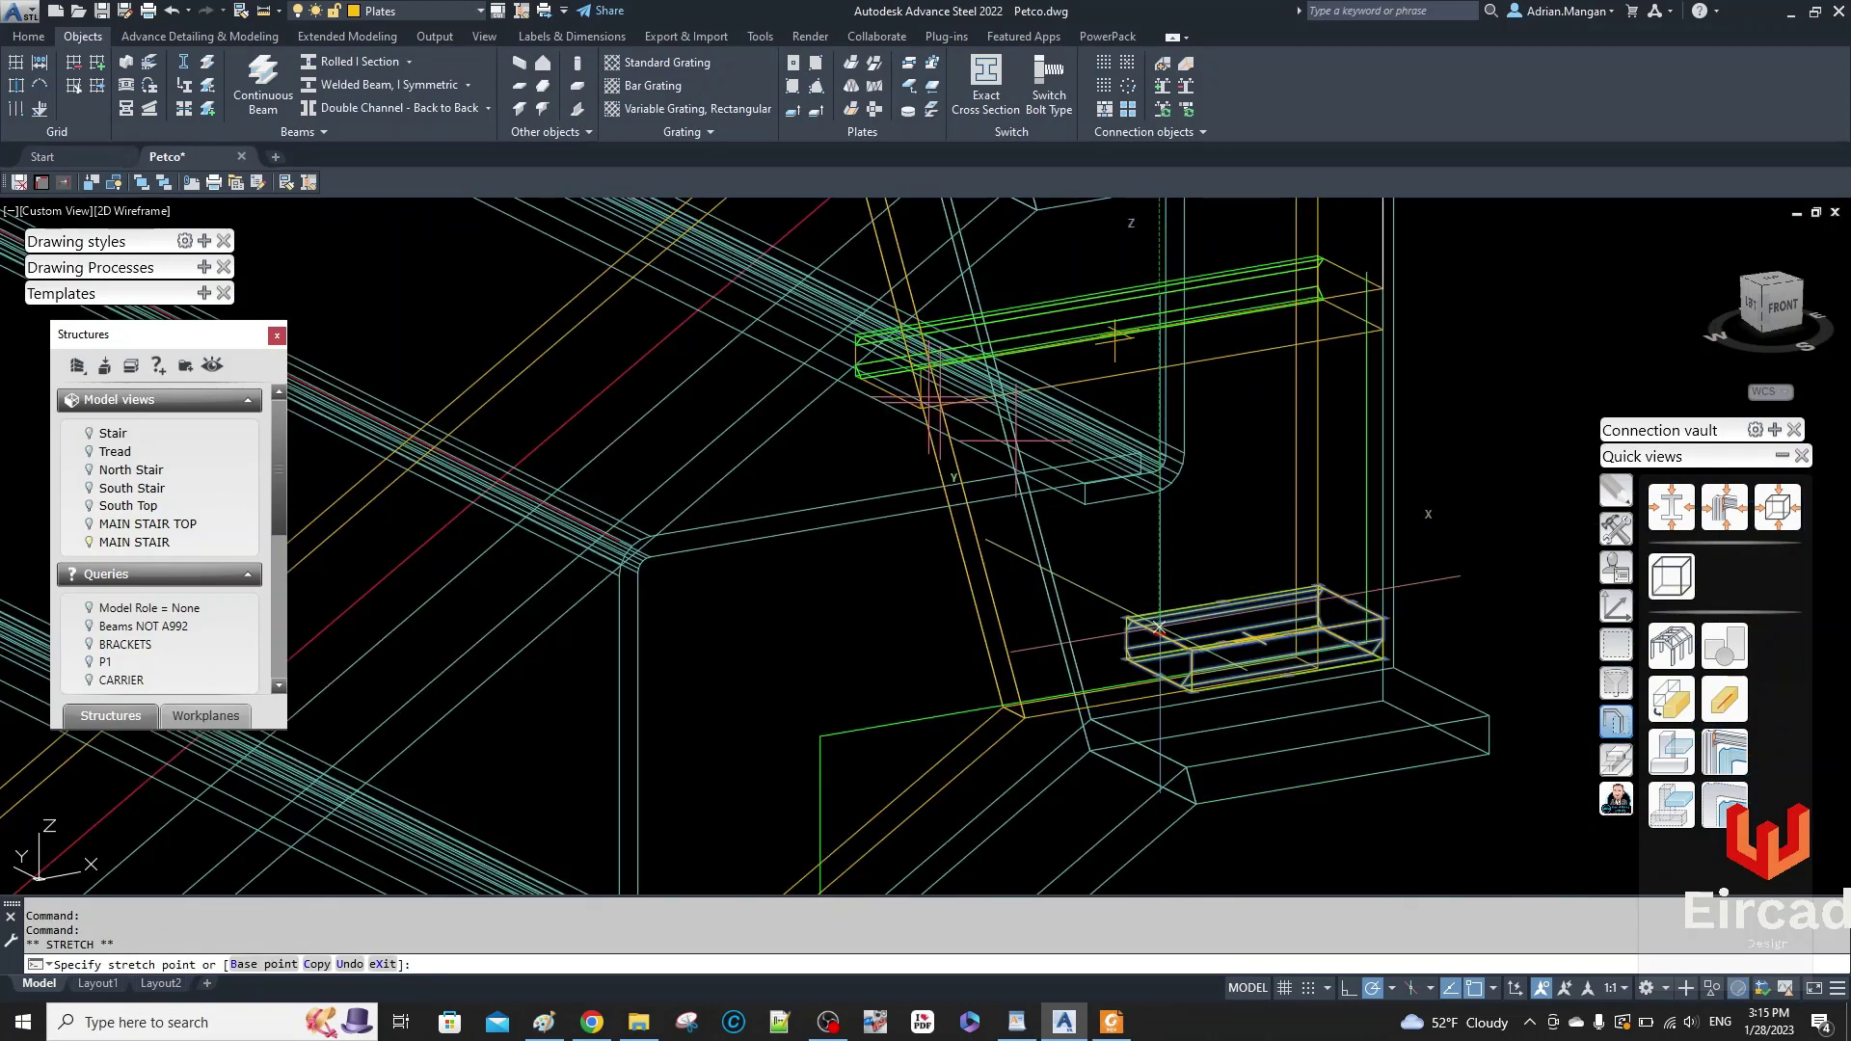
scroll(1022, 455, "up", 2)
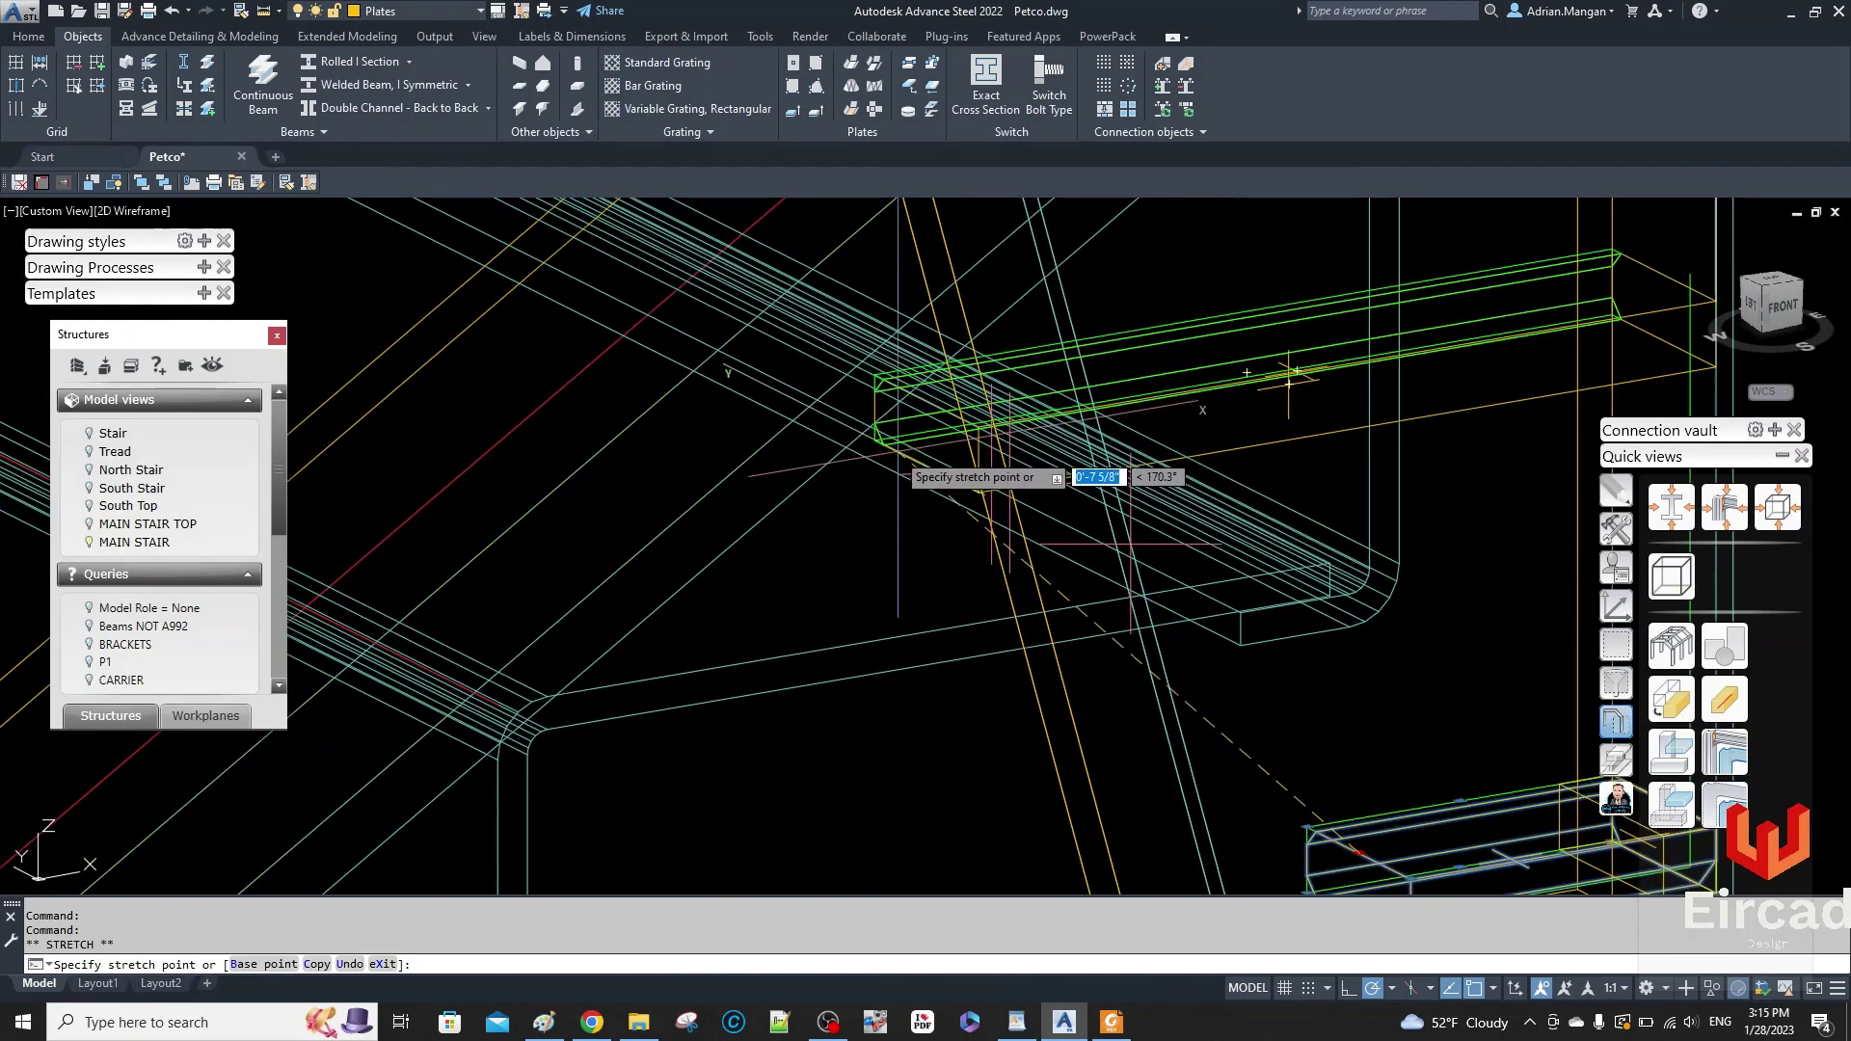
left_click(884, 445)
scroll(943, 461, "down", 4)
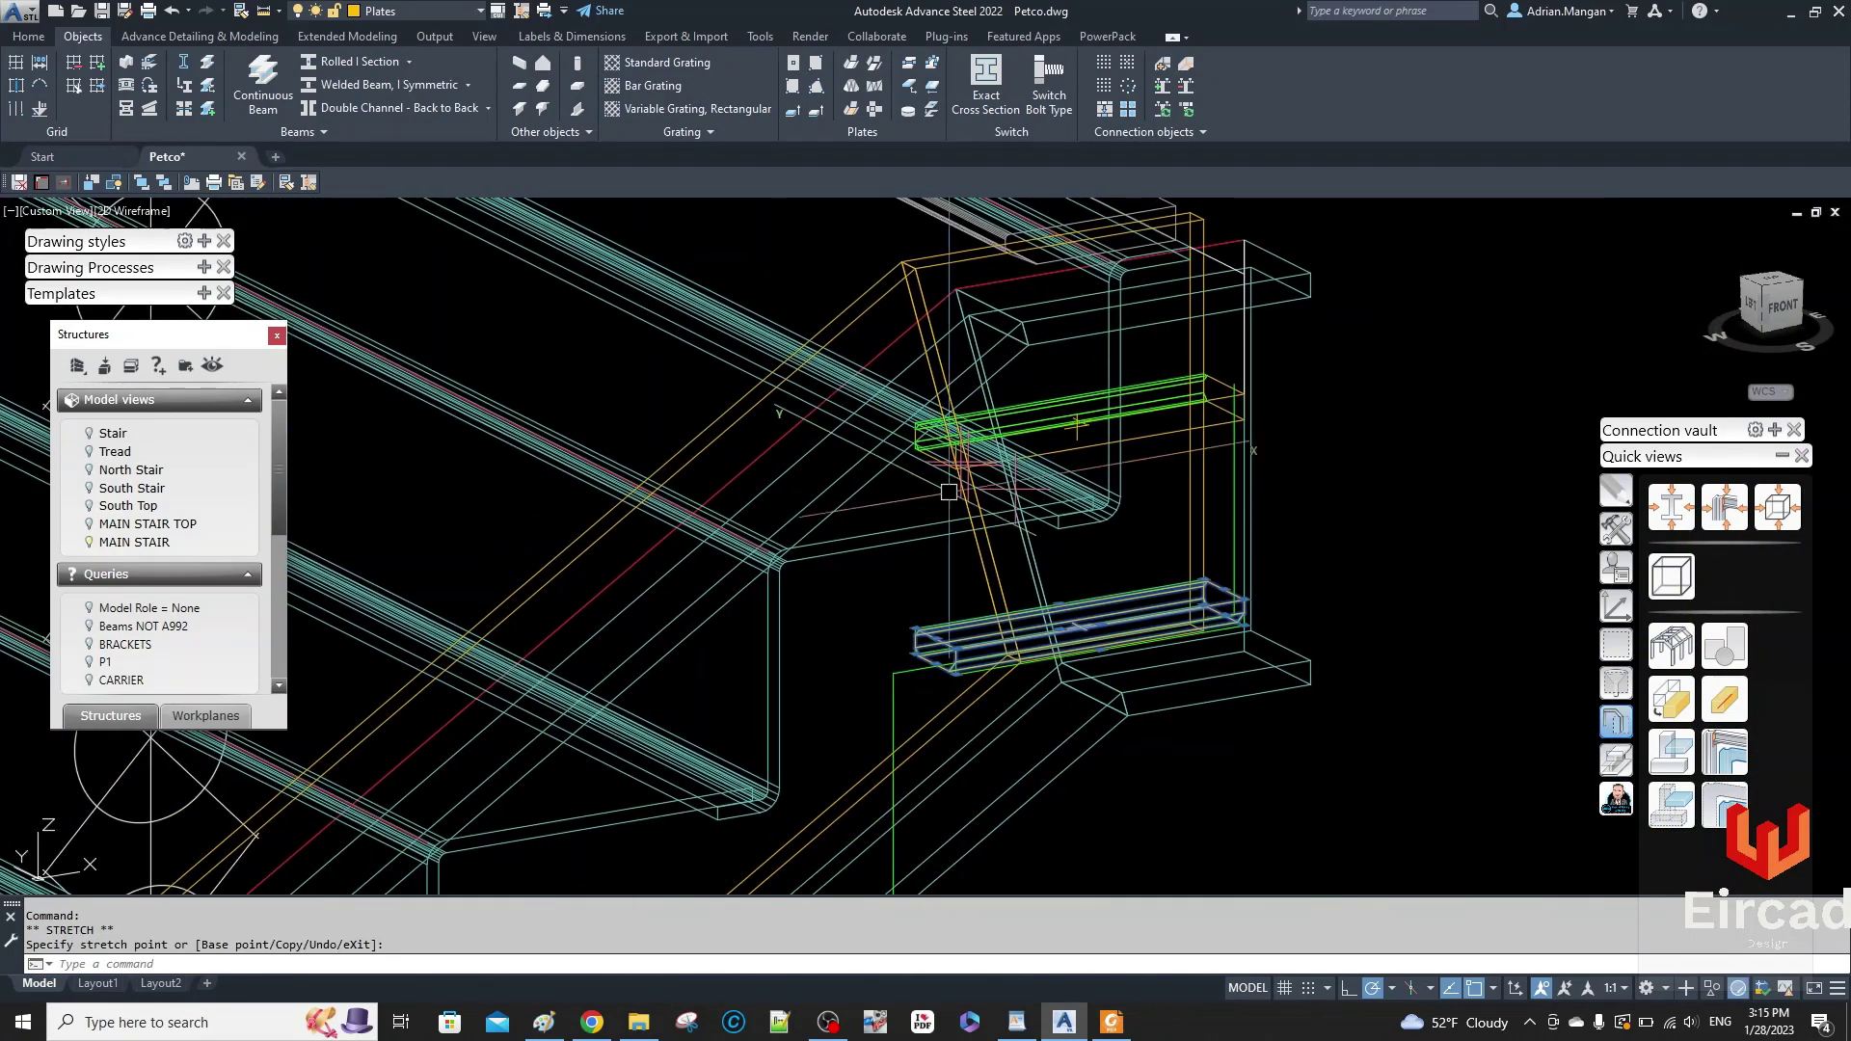
key("Escape")
- Try to copy both plates with the transform tool, from the channel's top outer corner to its top bend corner
left_click(1162, 432)
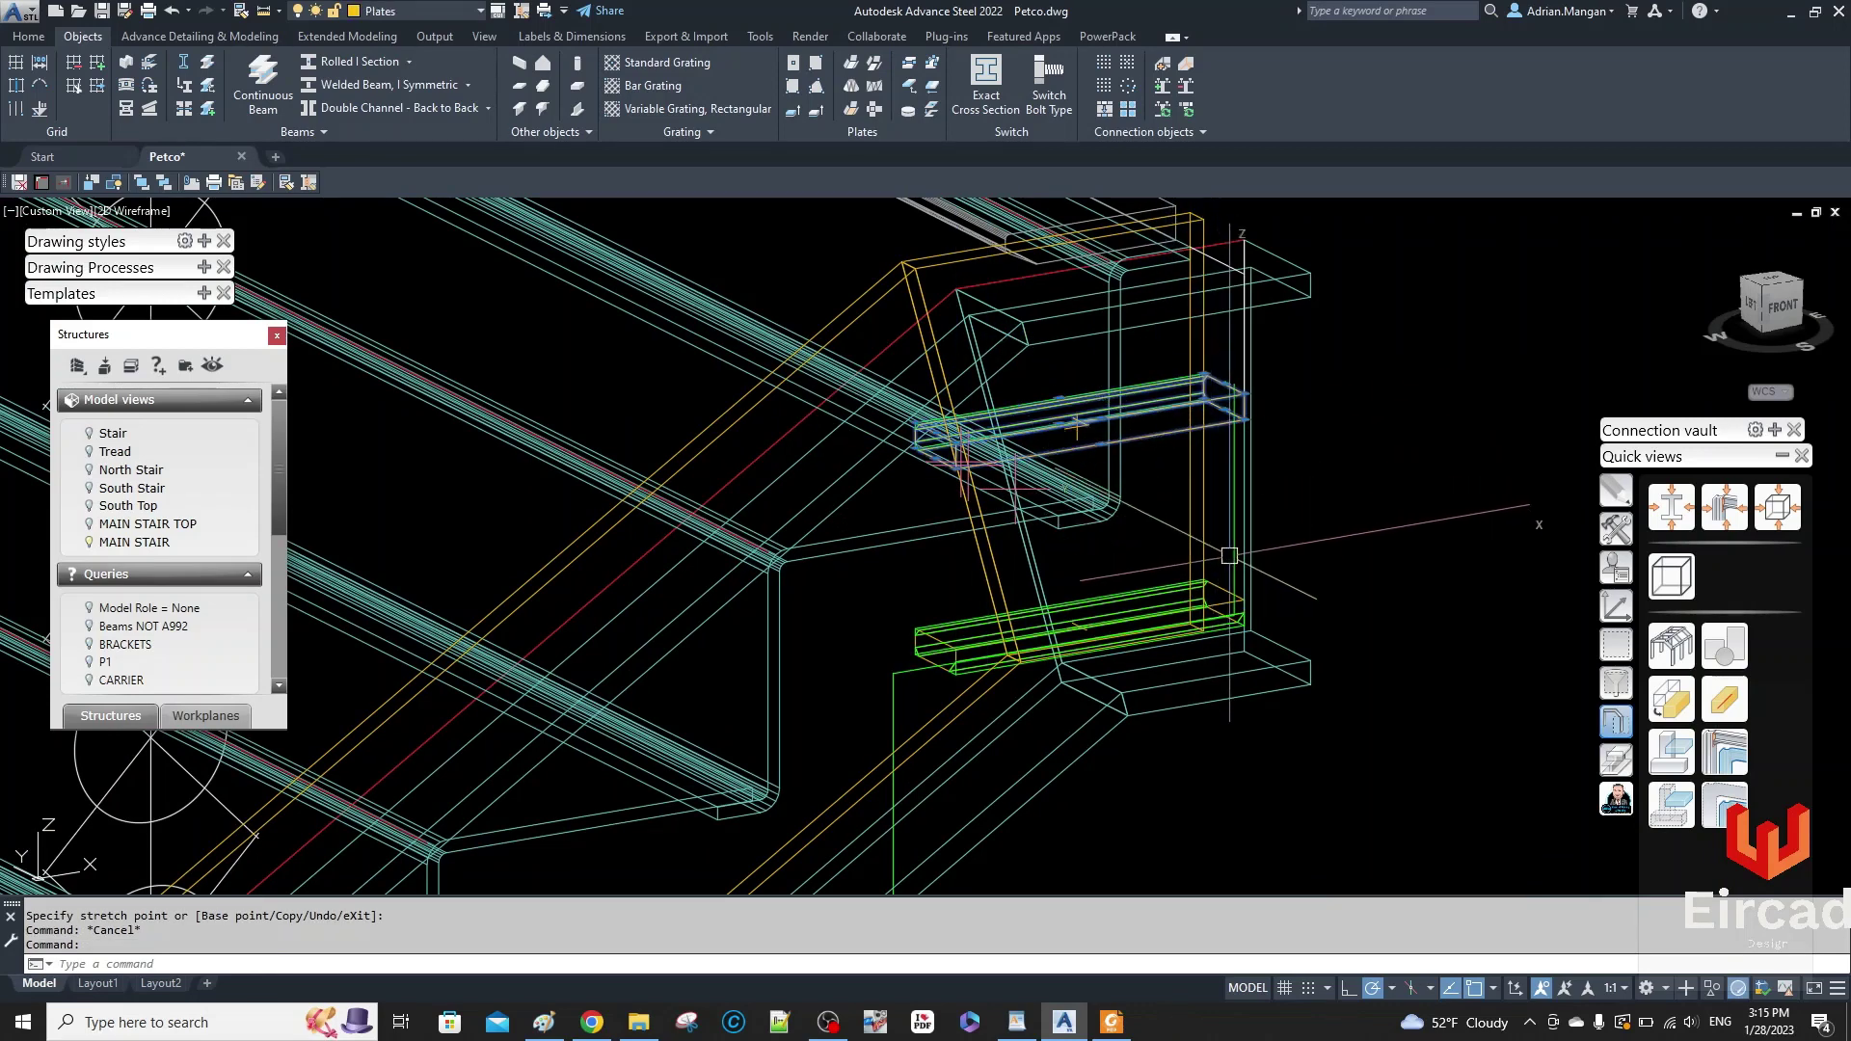
scroll(1241, 582, "up", 2)
left_click(1208, 591)
scroll(1241, 557, "down", 4)
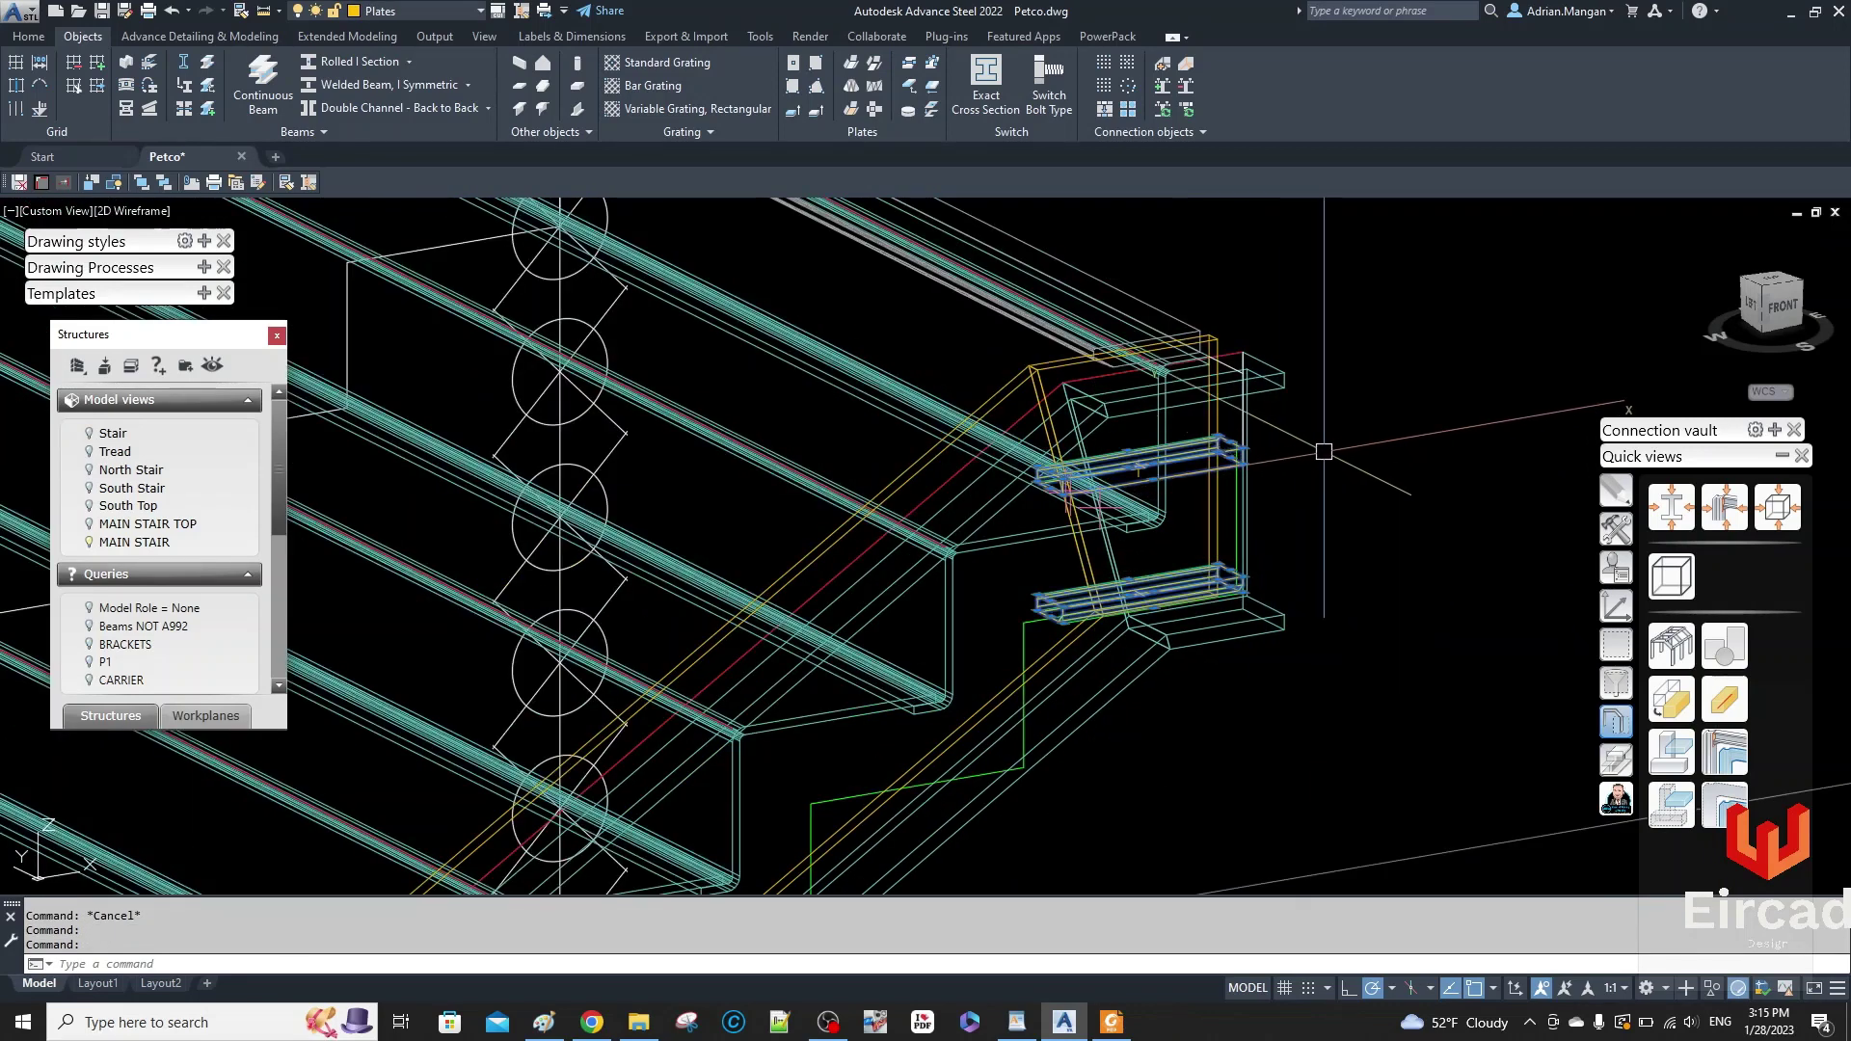
left_click(1616, 528)
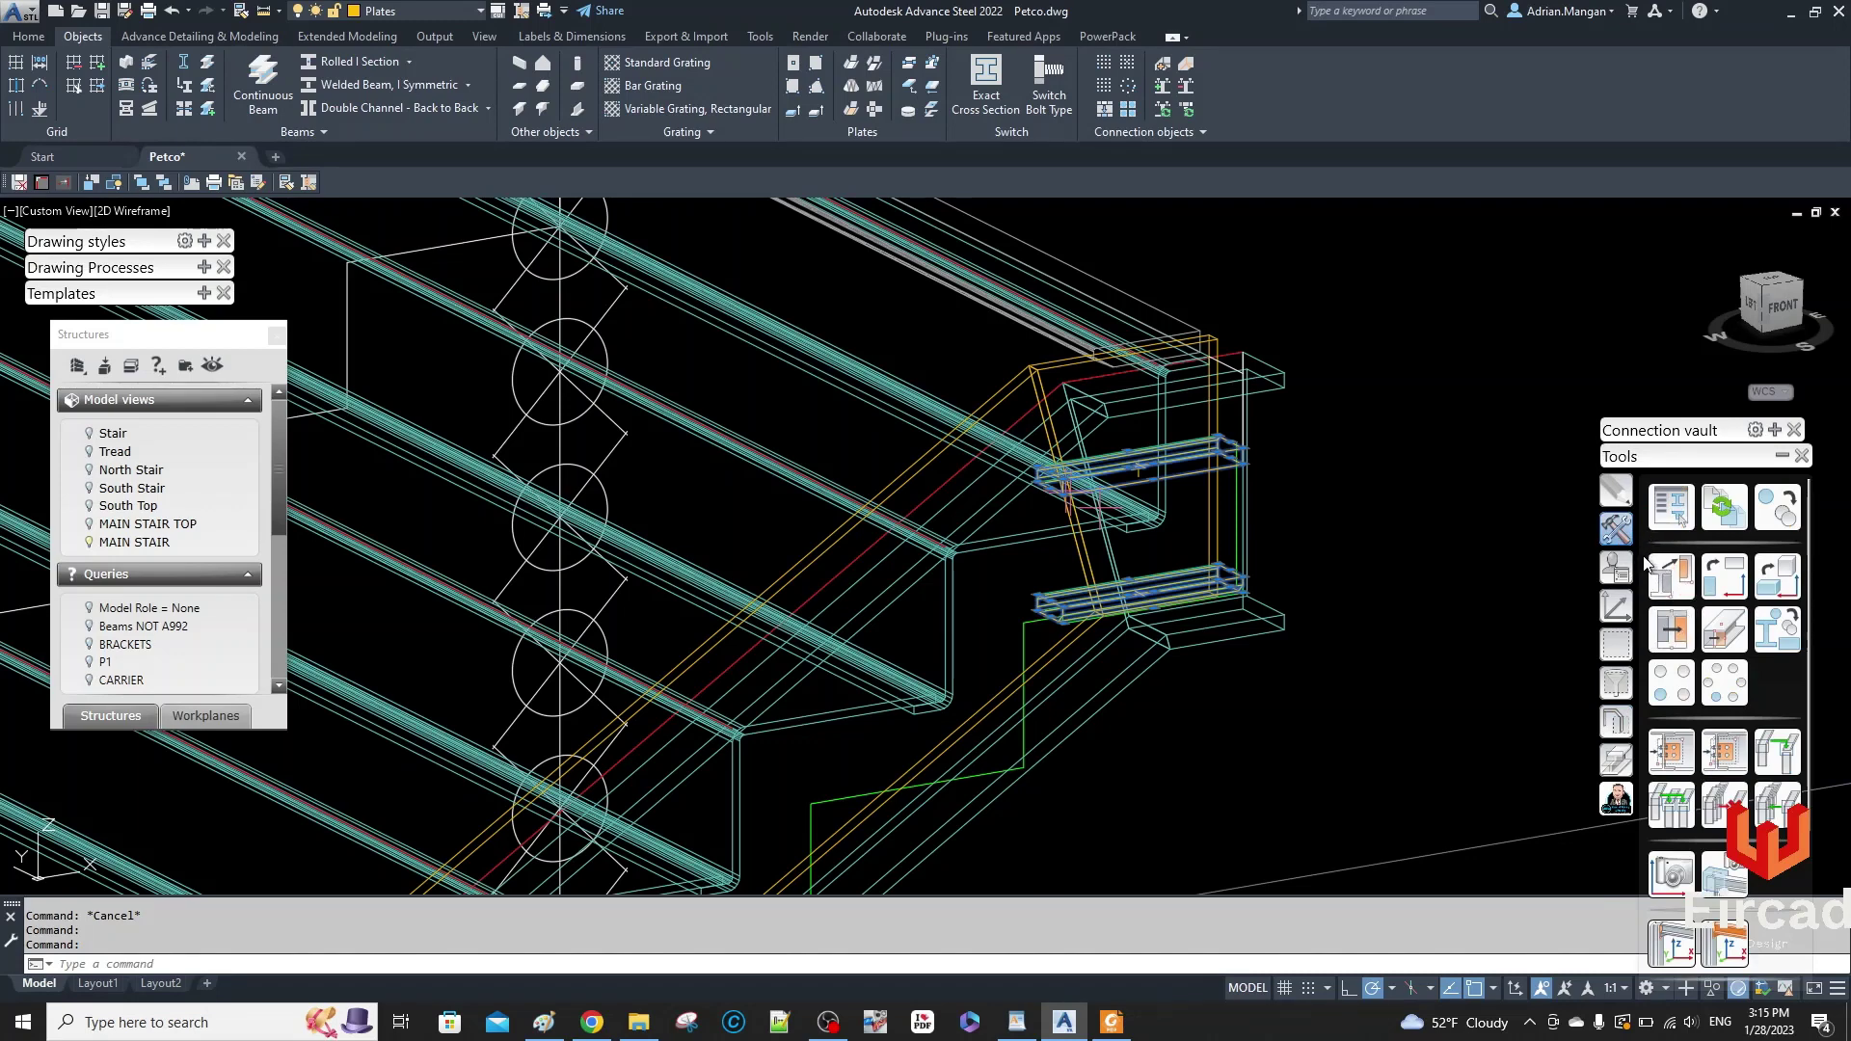
left_click(1669, 577)
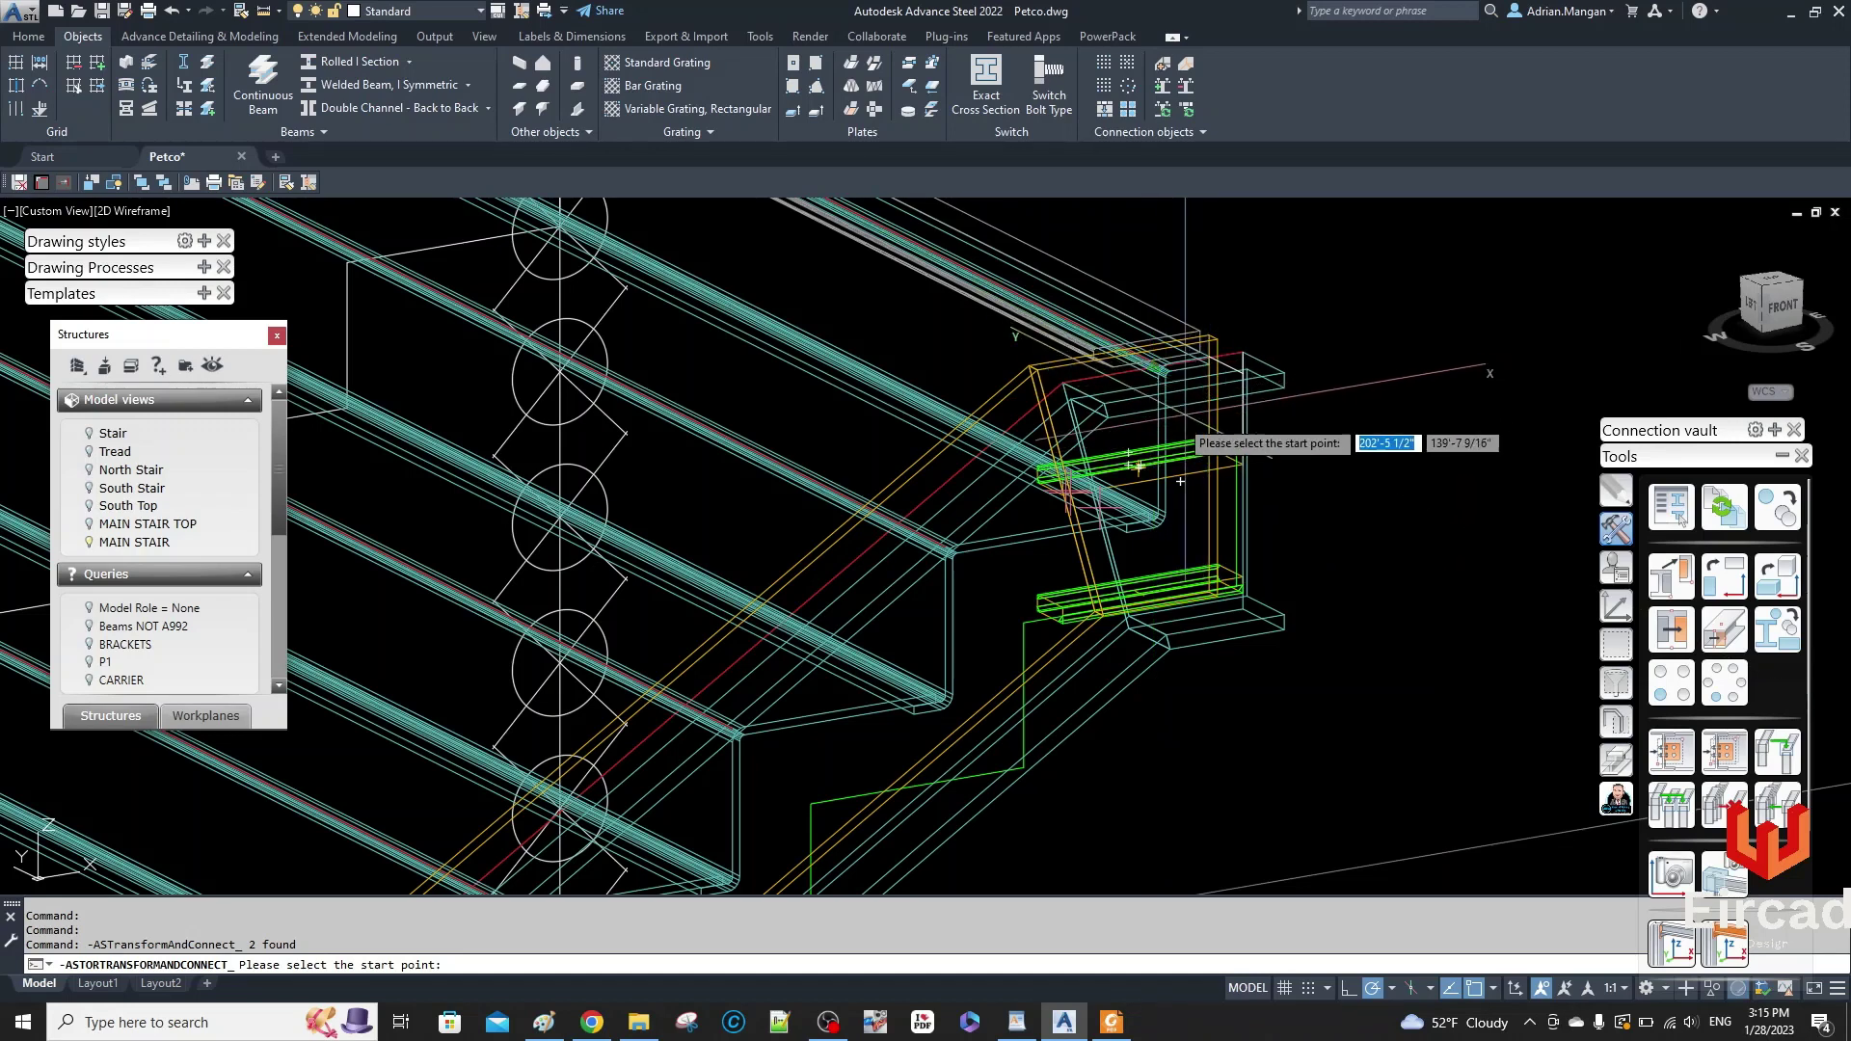
scroll(1138, 465, "up", 4)
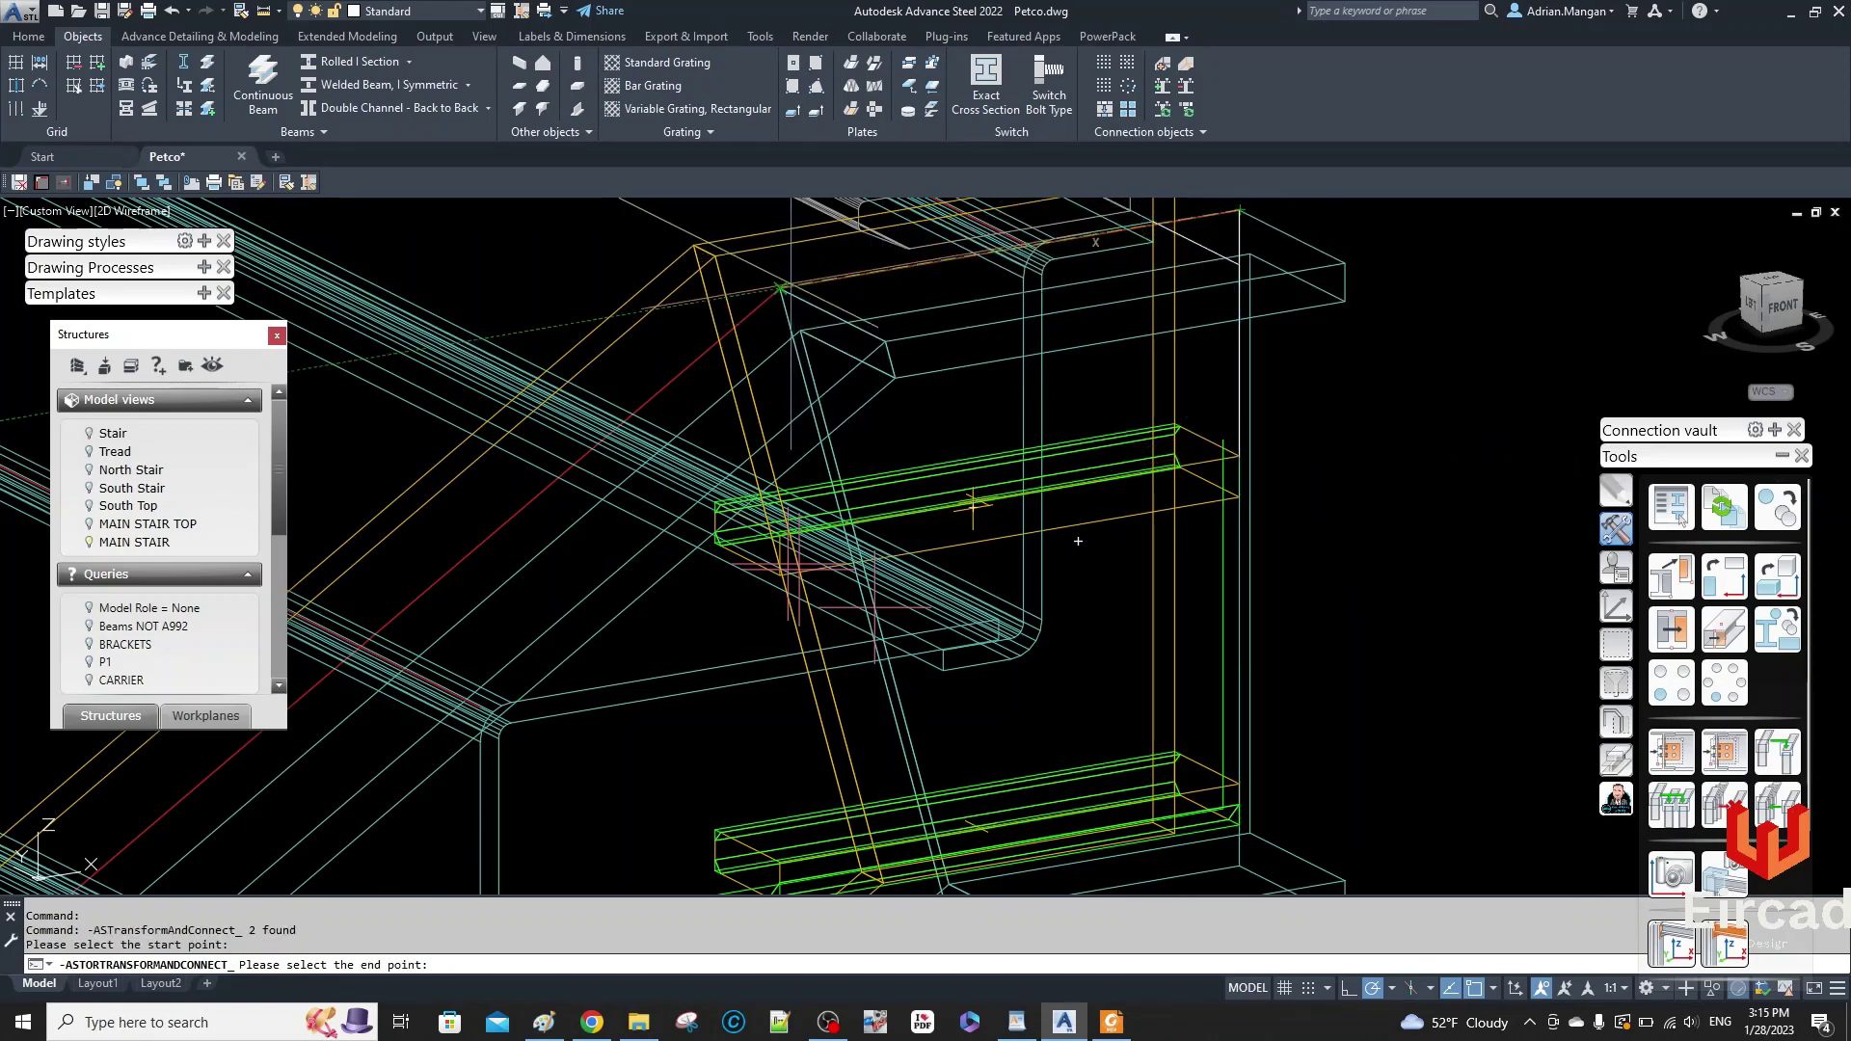
left_click(781, 287)
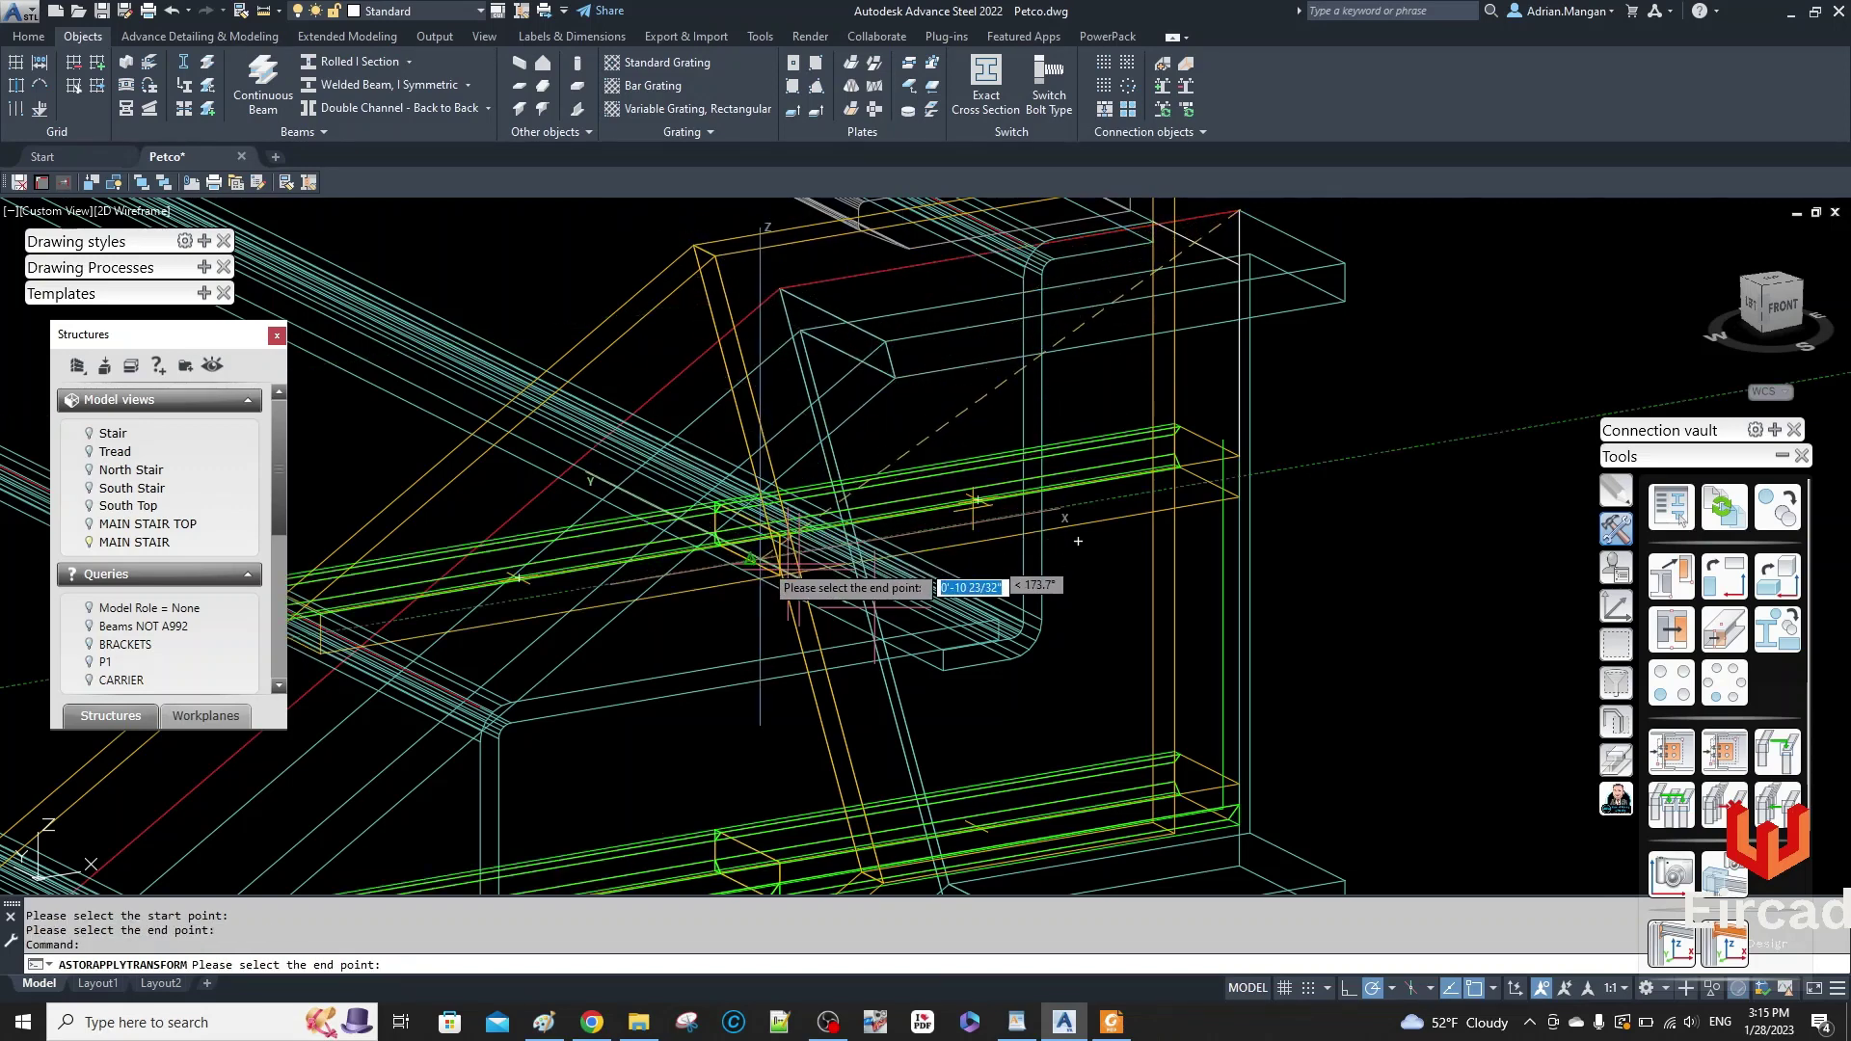
key("Escape")
- Delete the two copied plates extending beyond the inner ends of the originals
left_click(707, 587)
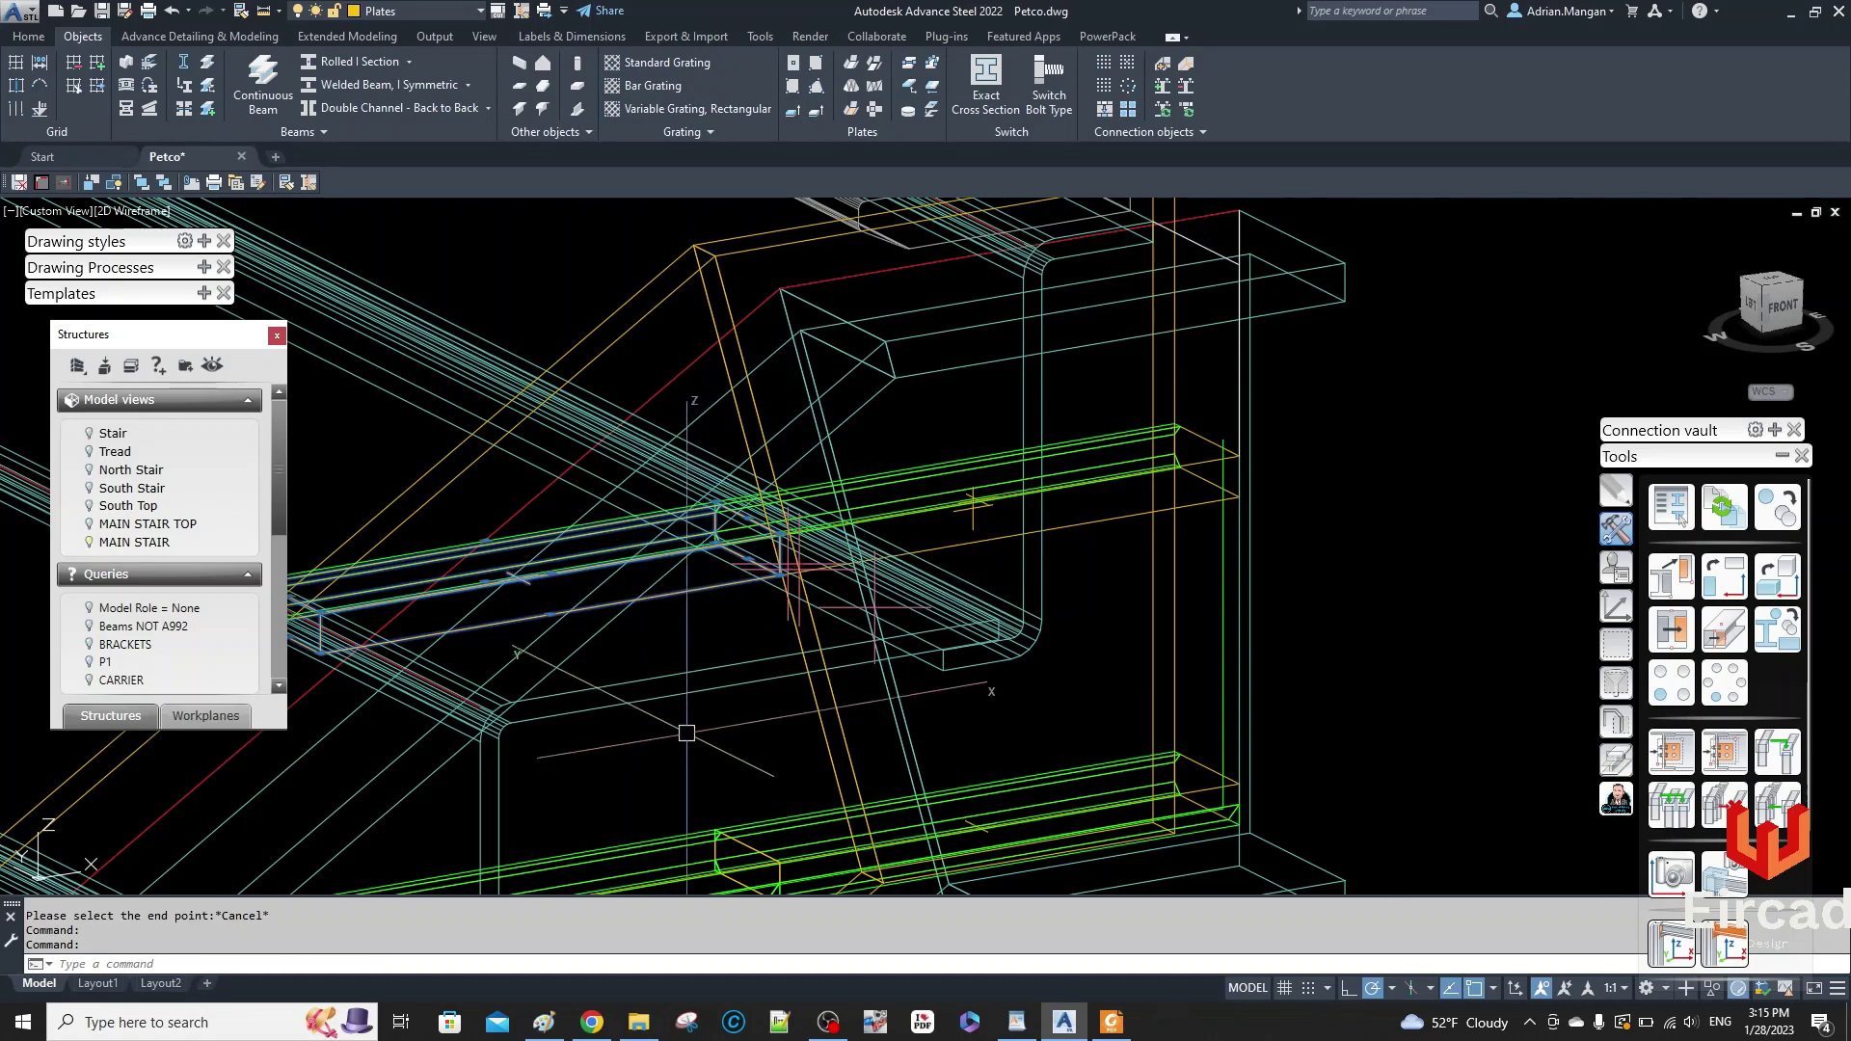
scroll(687, 733, "down", 3)
middle_click_drag(687, 733, 706, 529)
scroll(488, 687, "up", 4)
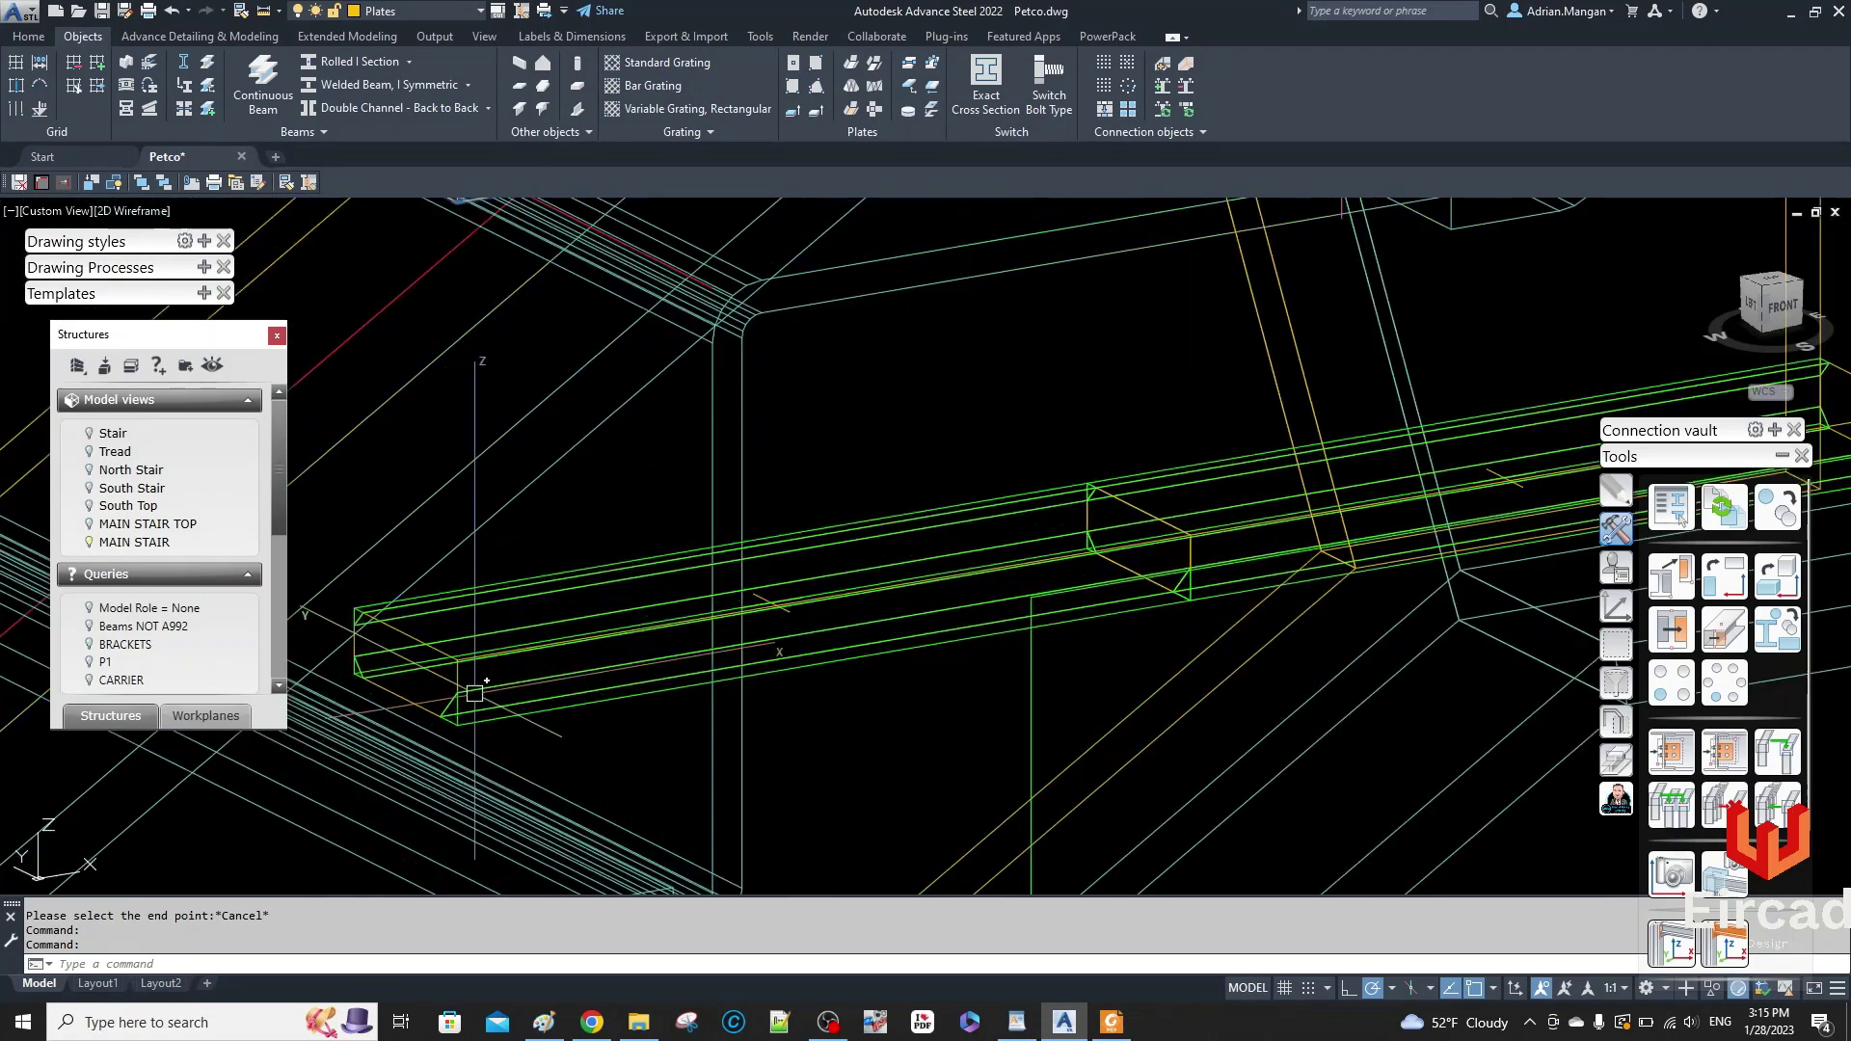
left_click(406, 699)
key("Delete")
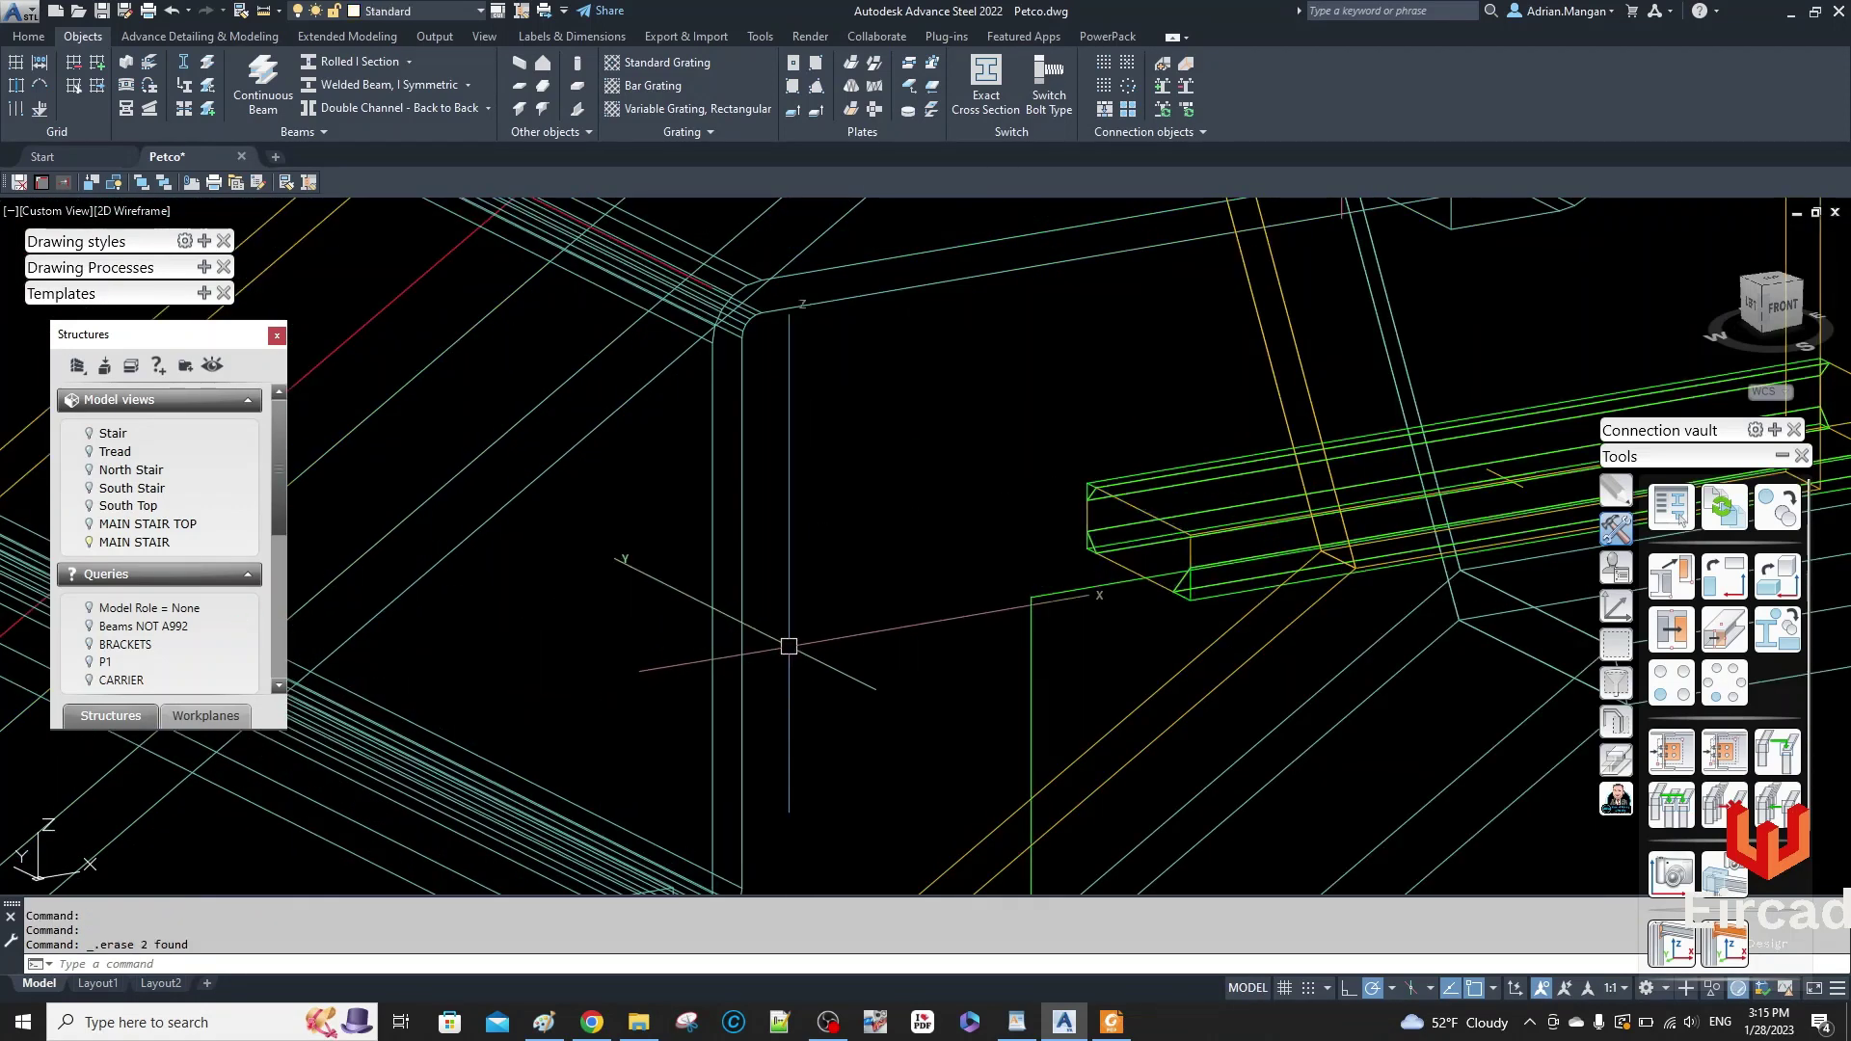
- Copy both lengthened plates with the transform tool from the upper plate's top outer corner to the channel's top bend corner
scroll(785, 640, "down", 3)
scroll(1115, 447, "up", 4)
scroll(1115, 448, "up", 2)
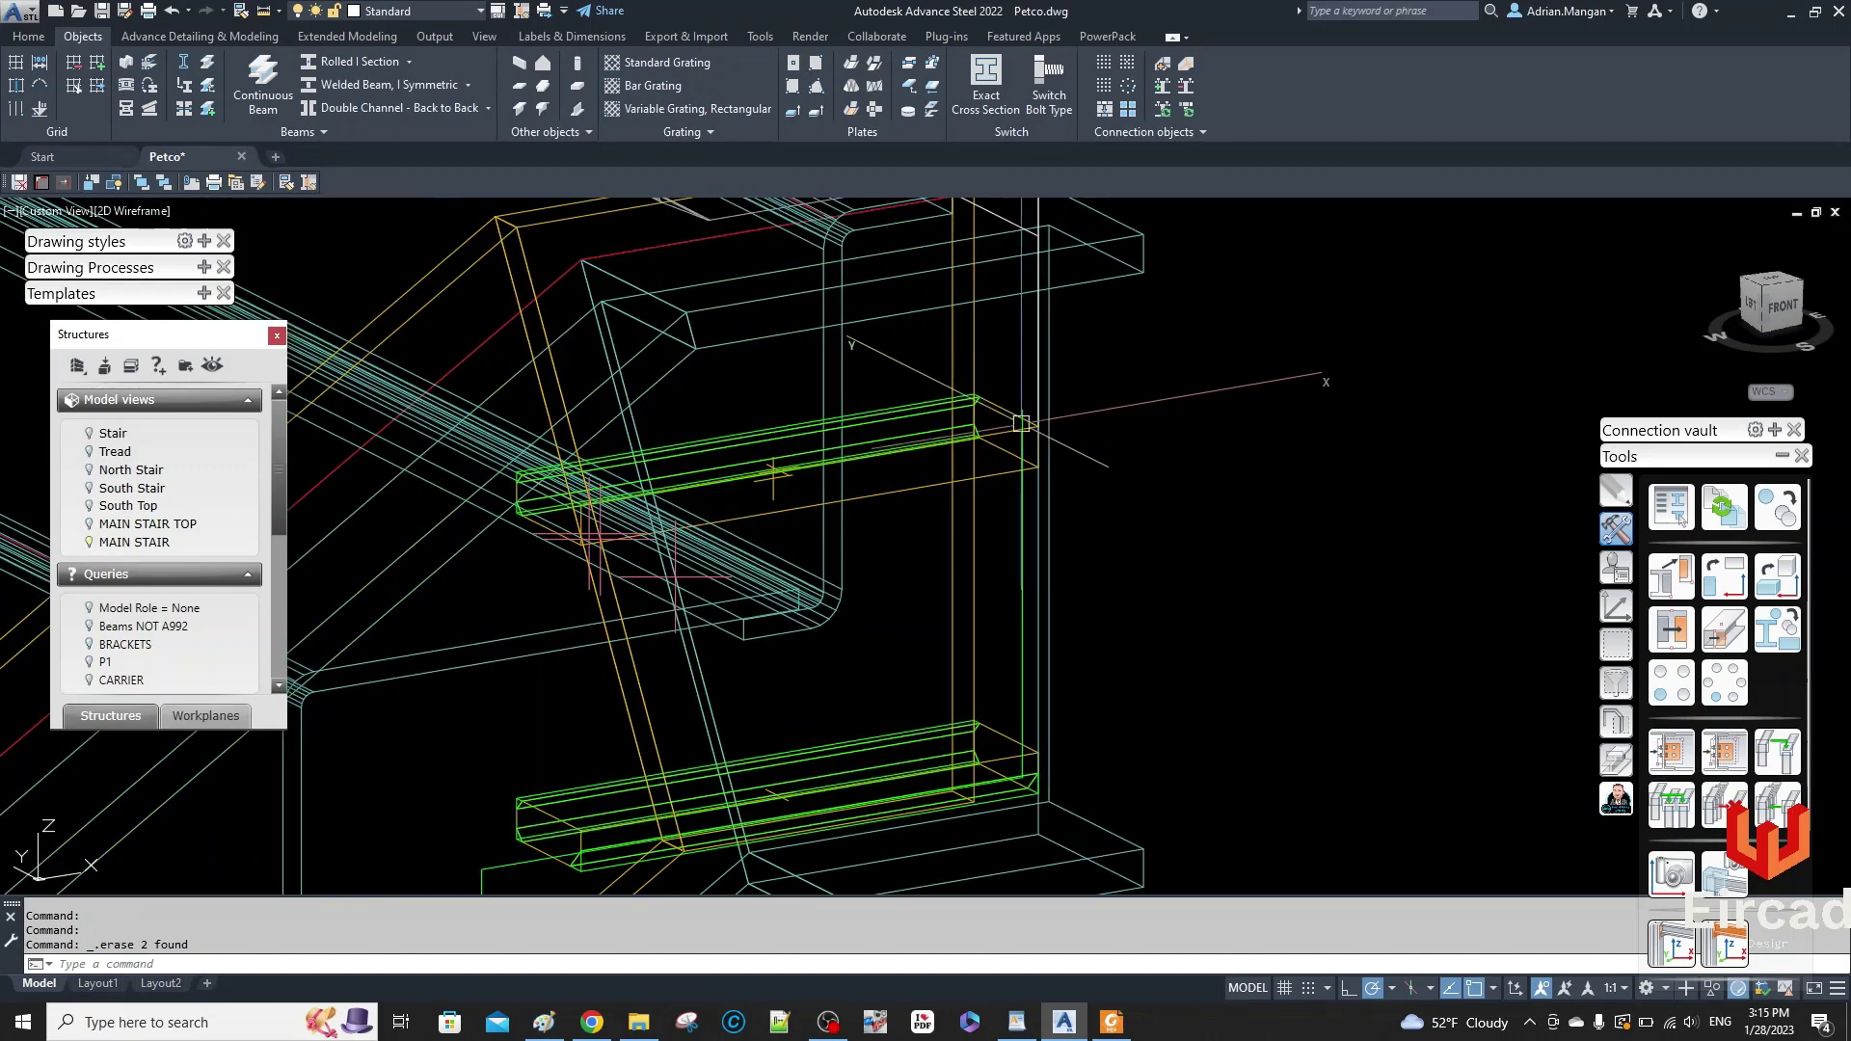
left_click(1002, 426)
left_click(995, 730)
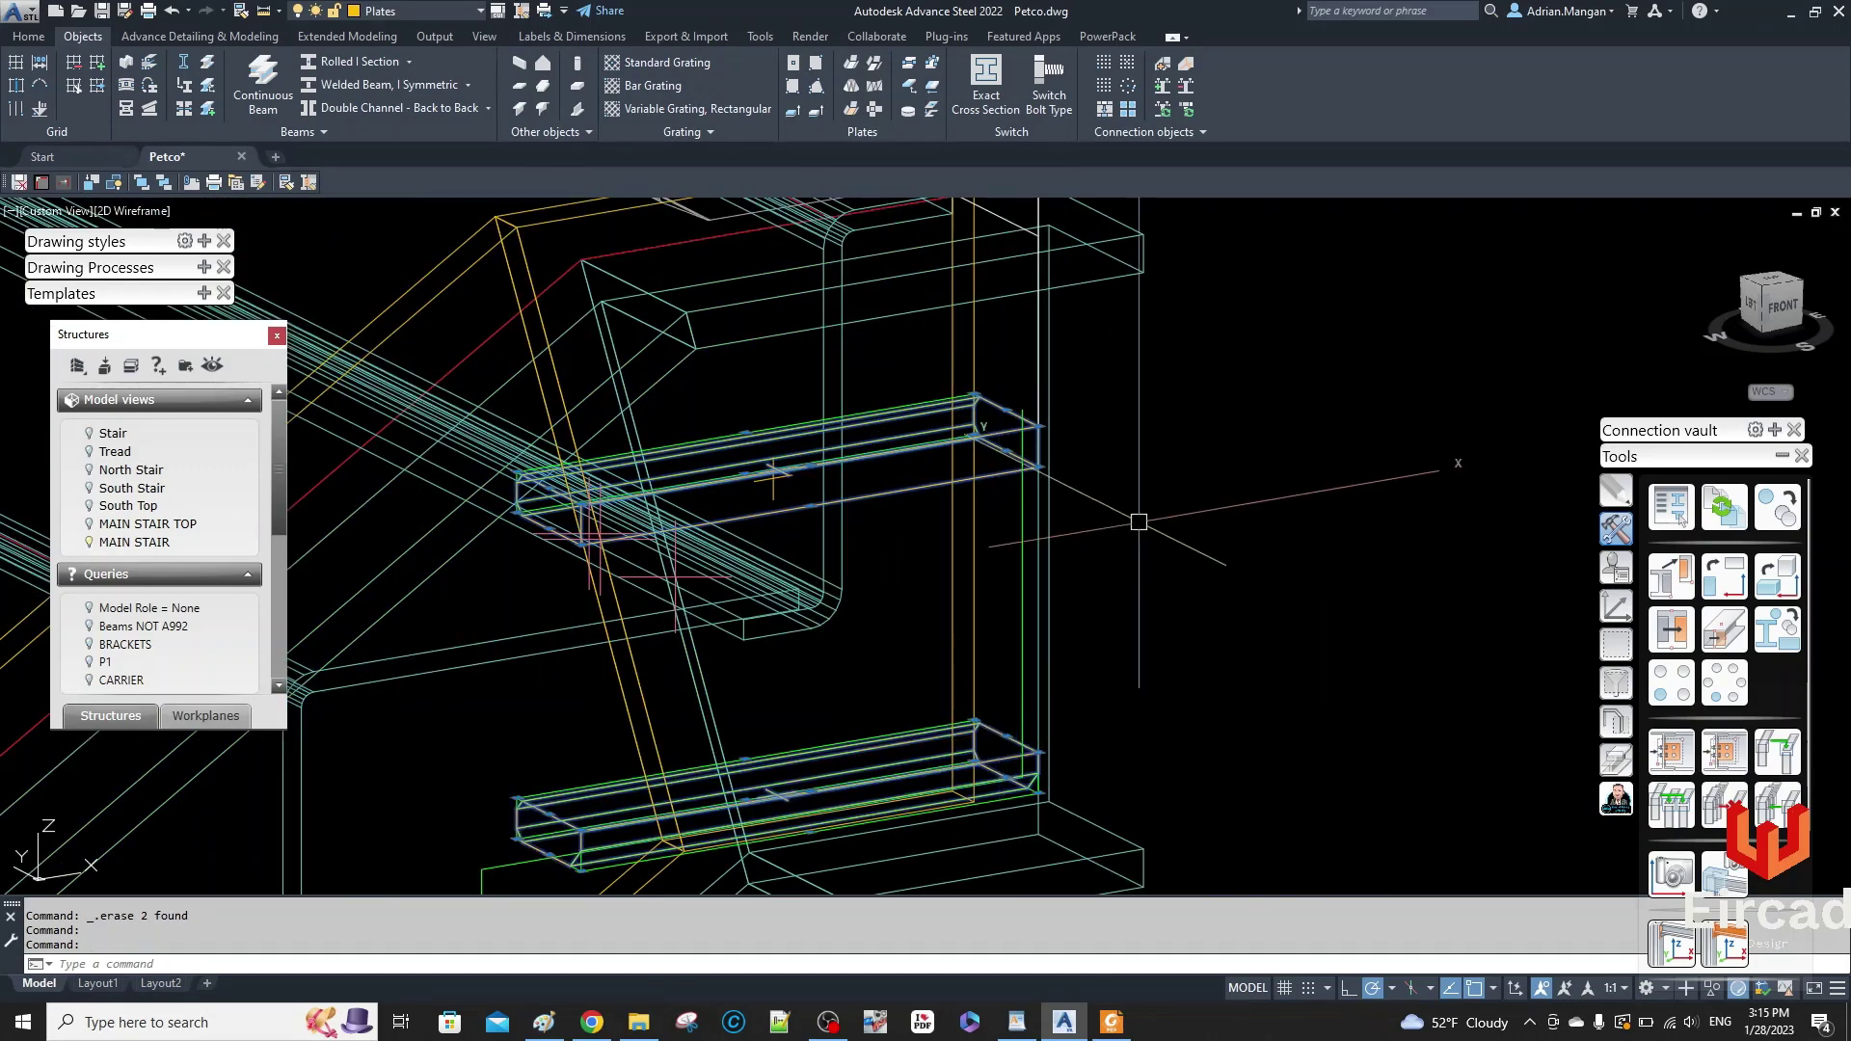
left_click(1661, 579)
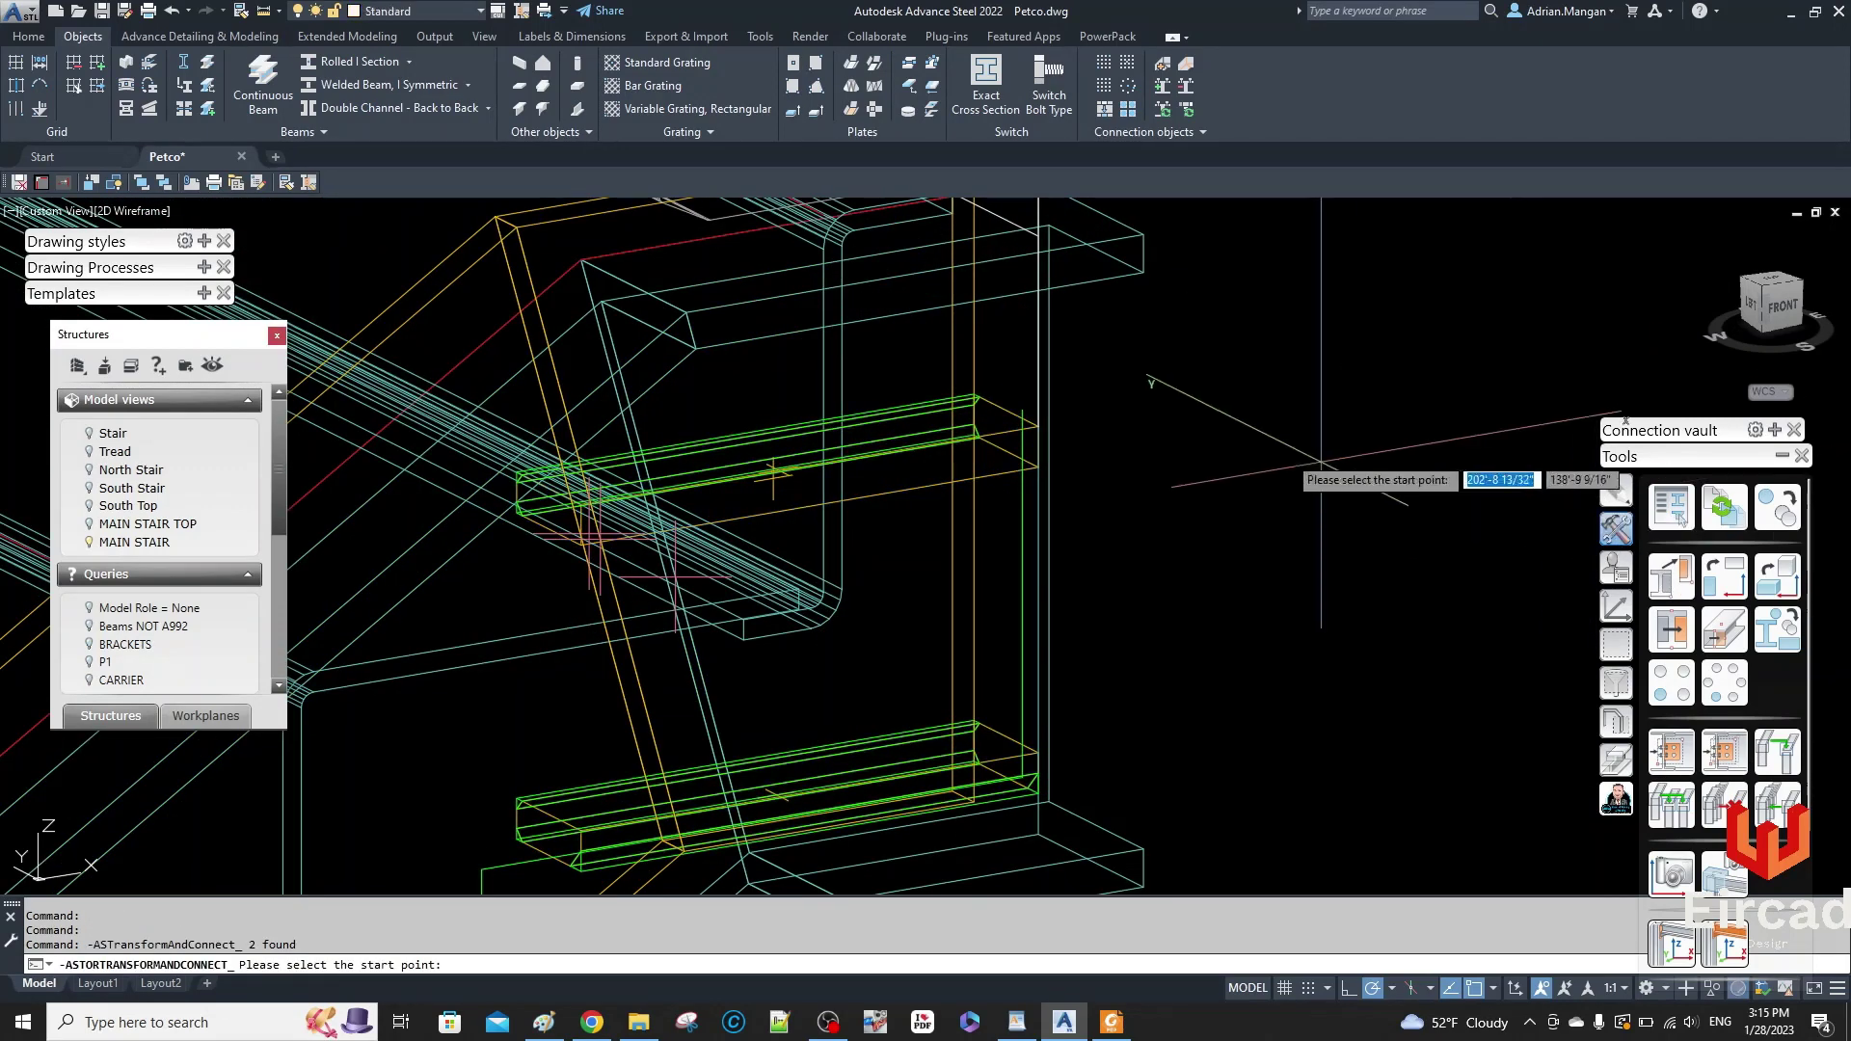
left_click(1037, 425)
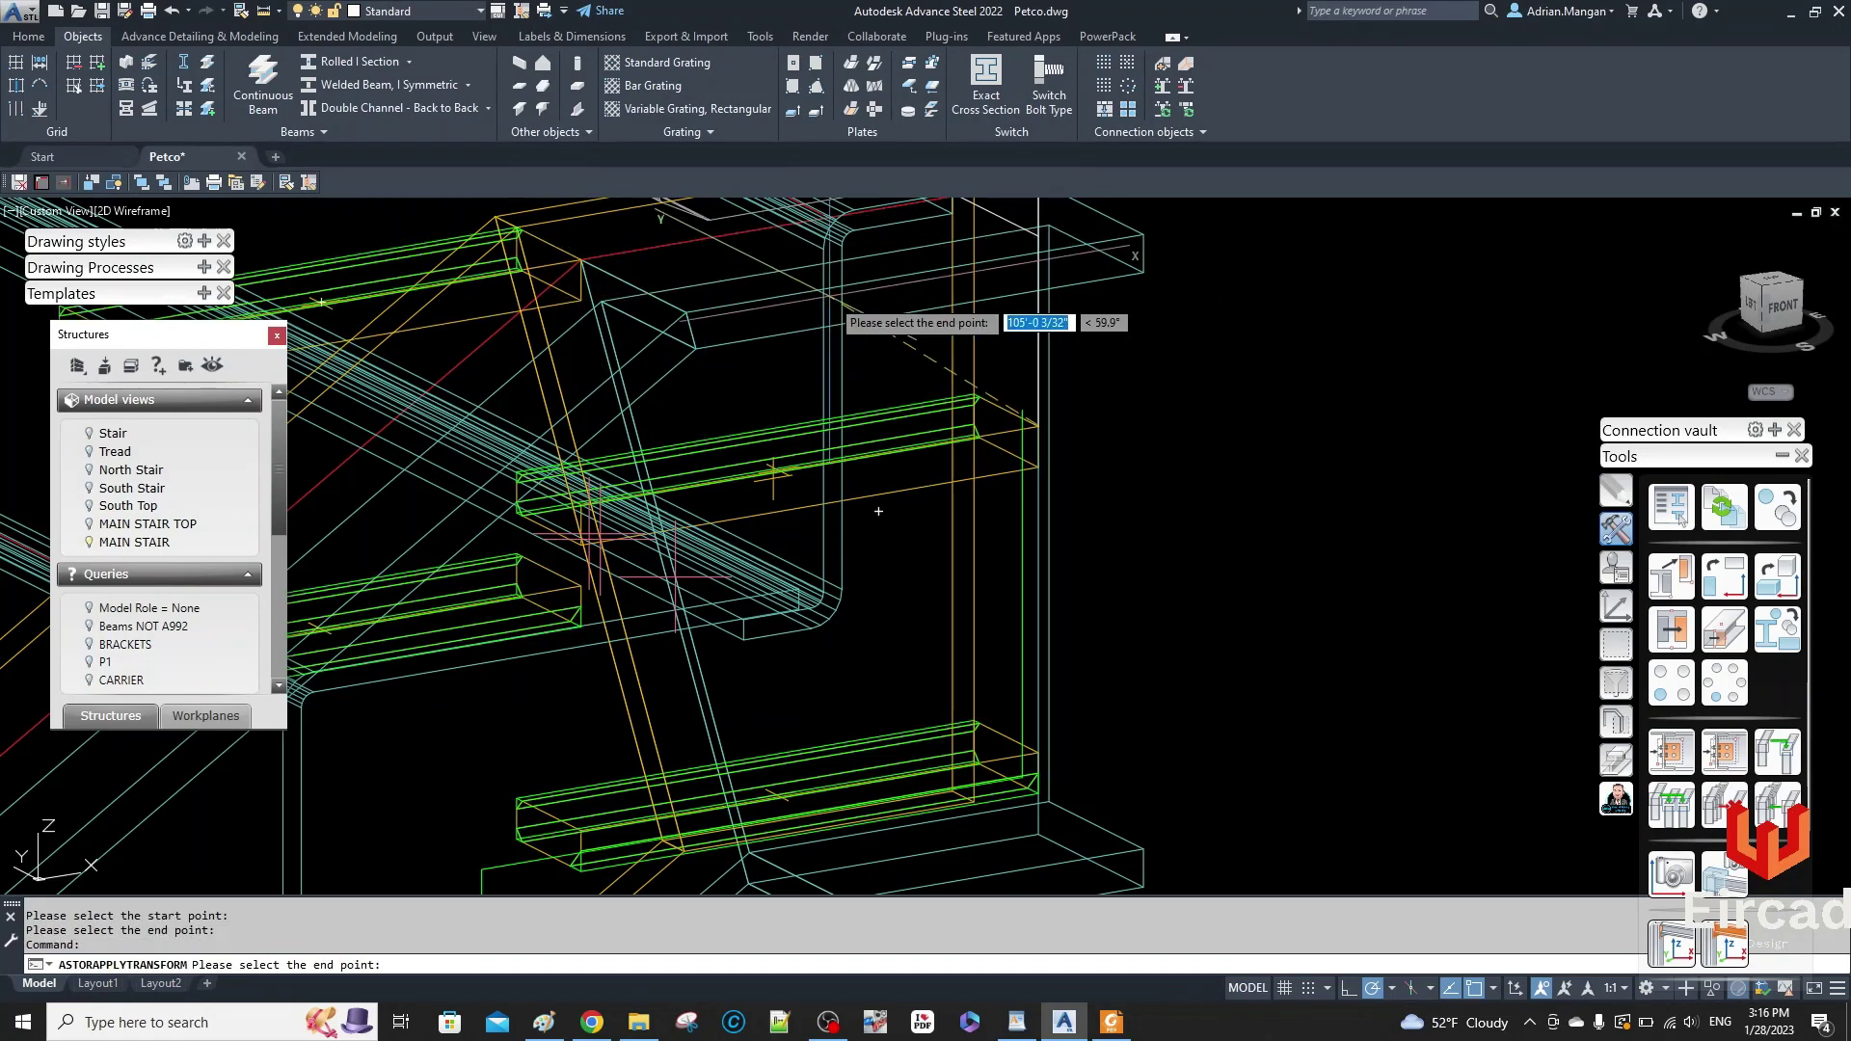
- Place another copy of the two plates at the channel's top corner on the landing's upper bend
scroll(993, 318, "down", 4)
scroll(1009, 462, "down", 2)
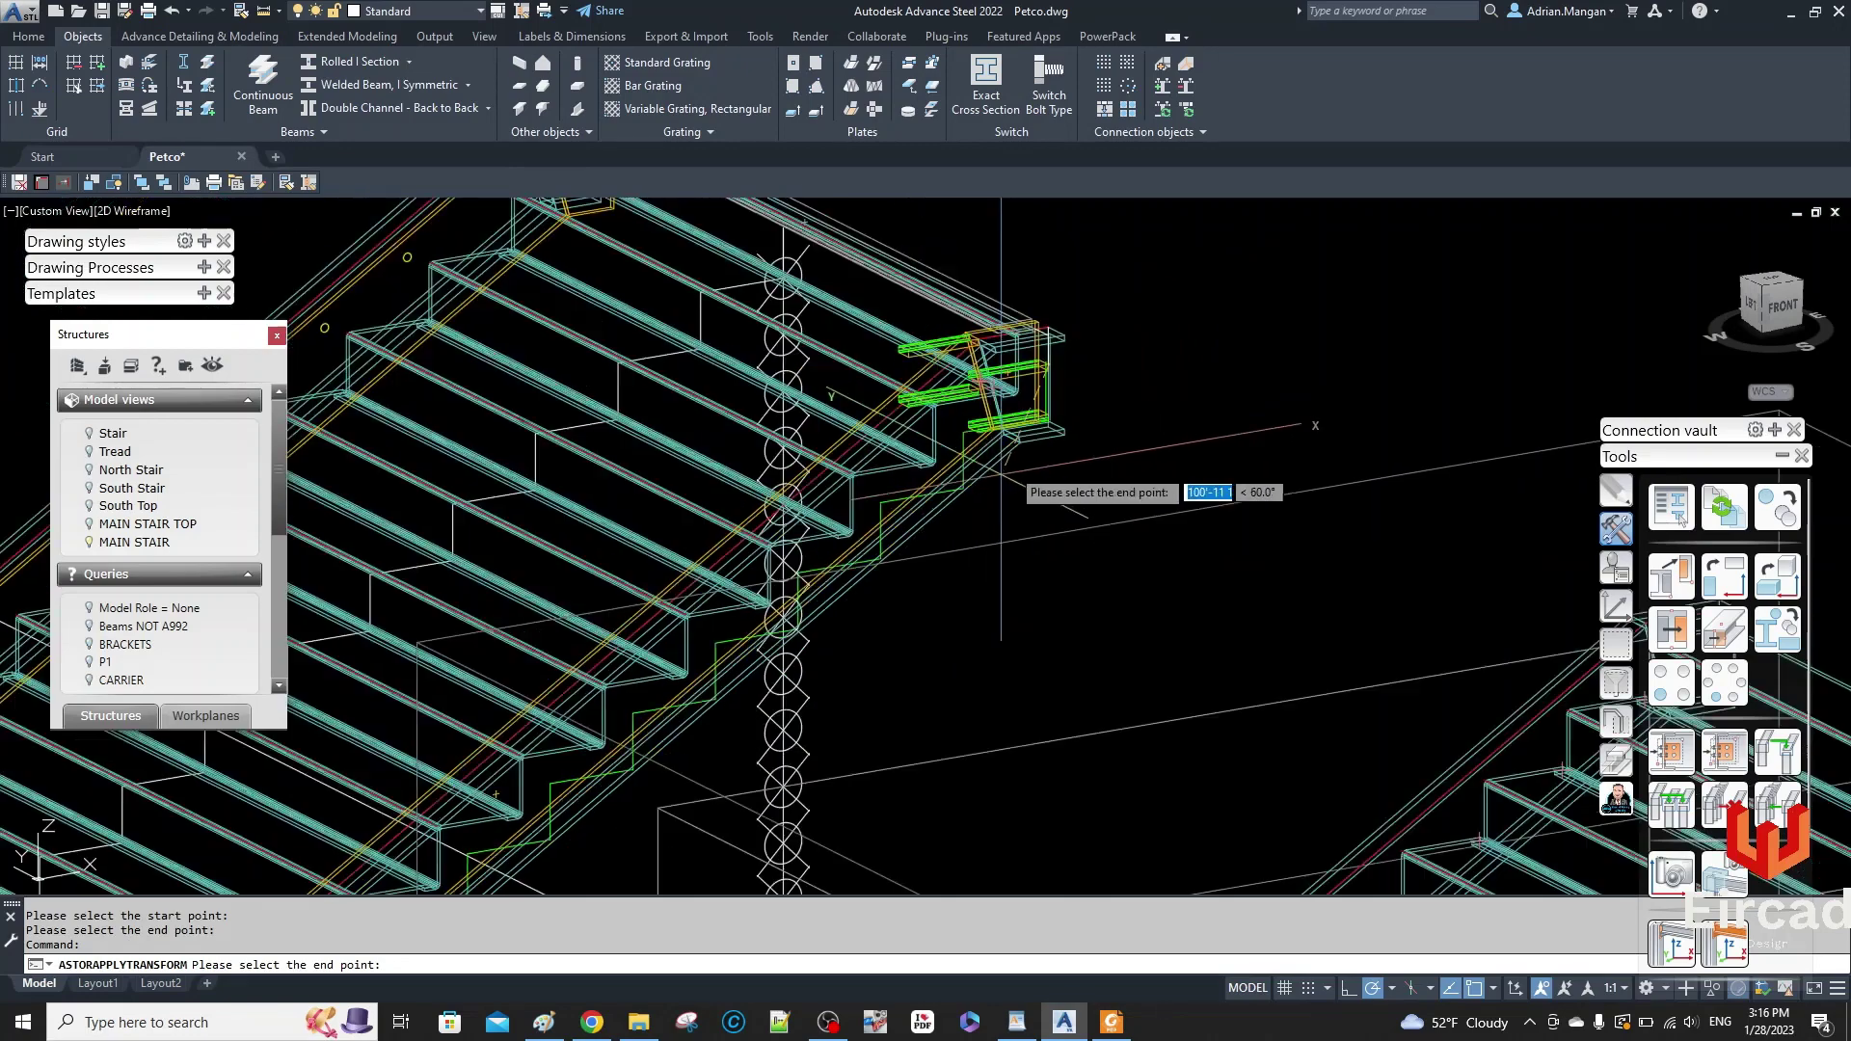
middle_click_drag(1010, 462, 1241, 199)
middle_click_drag(770, 576, 1116, 261)
middle_click_drag(512, 607, 752, 397)
scroll(752, 396, "up", 2)
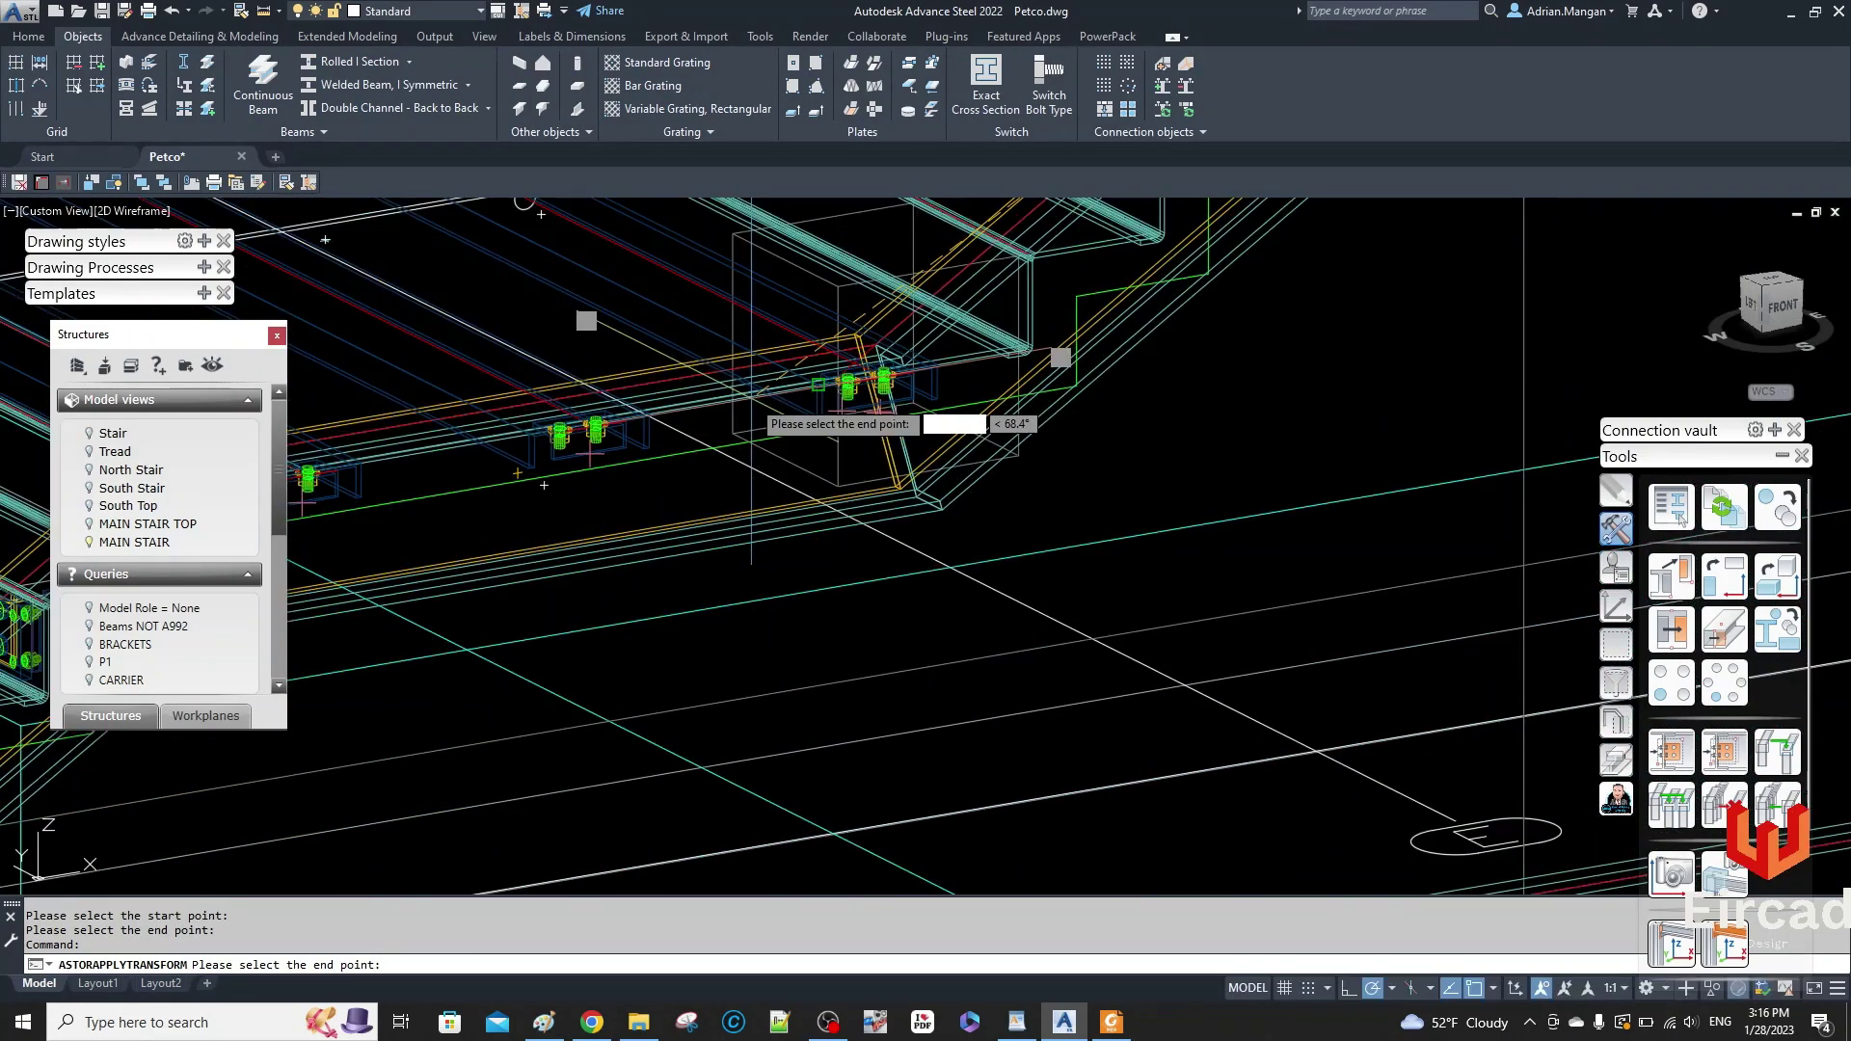
scroll(829, 337, "up", 5)
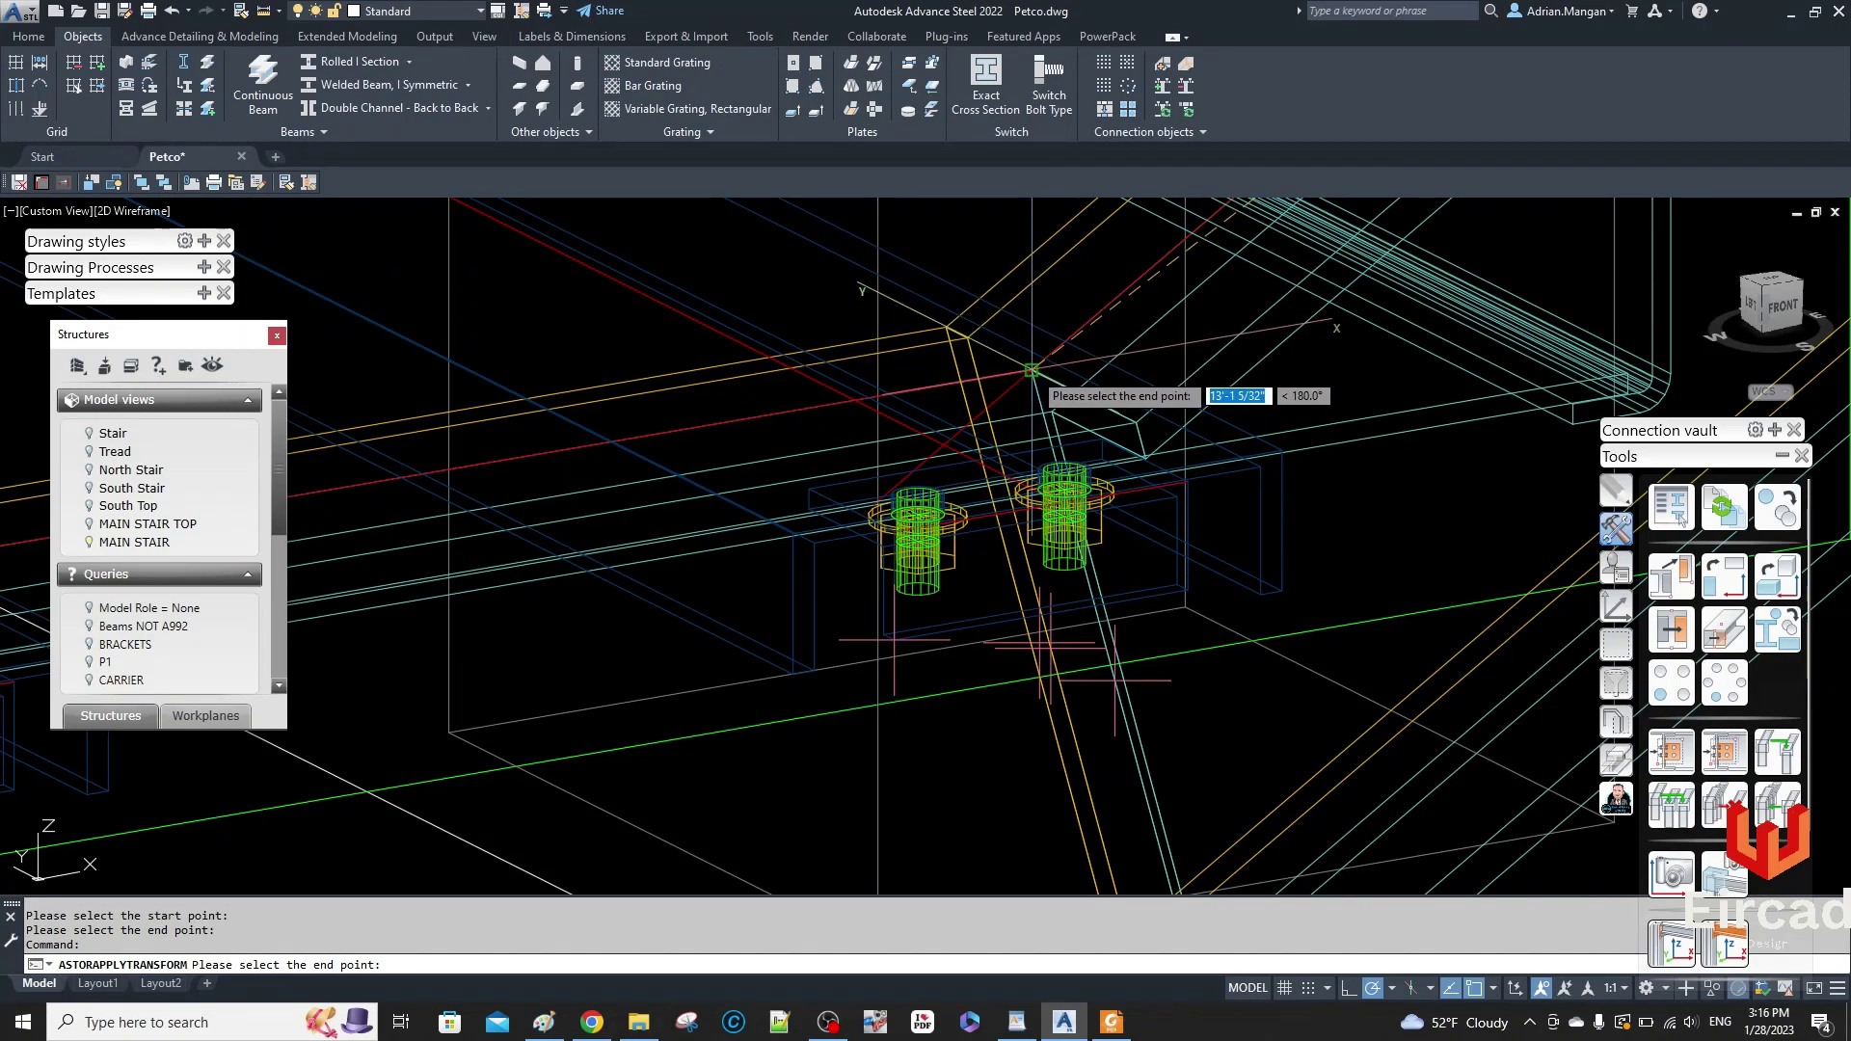
- Place another copy of the plates at the channel's top corner on the landing's lower bend and end the copying
scroll(1080, 375, "down", 5)
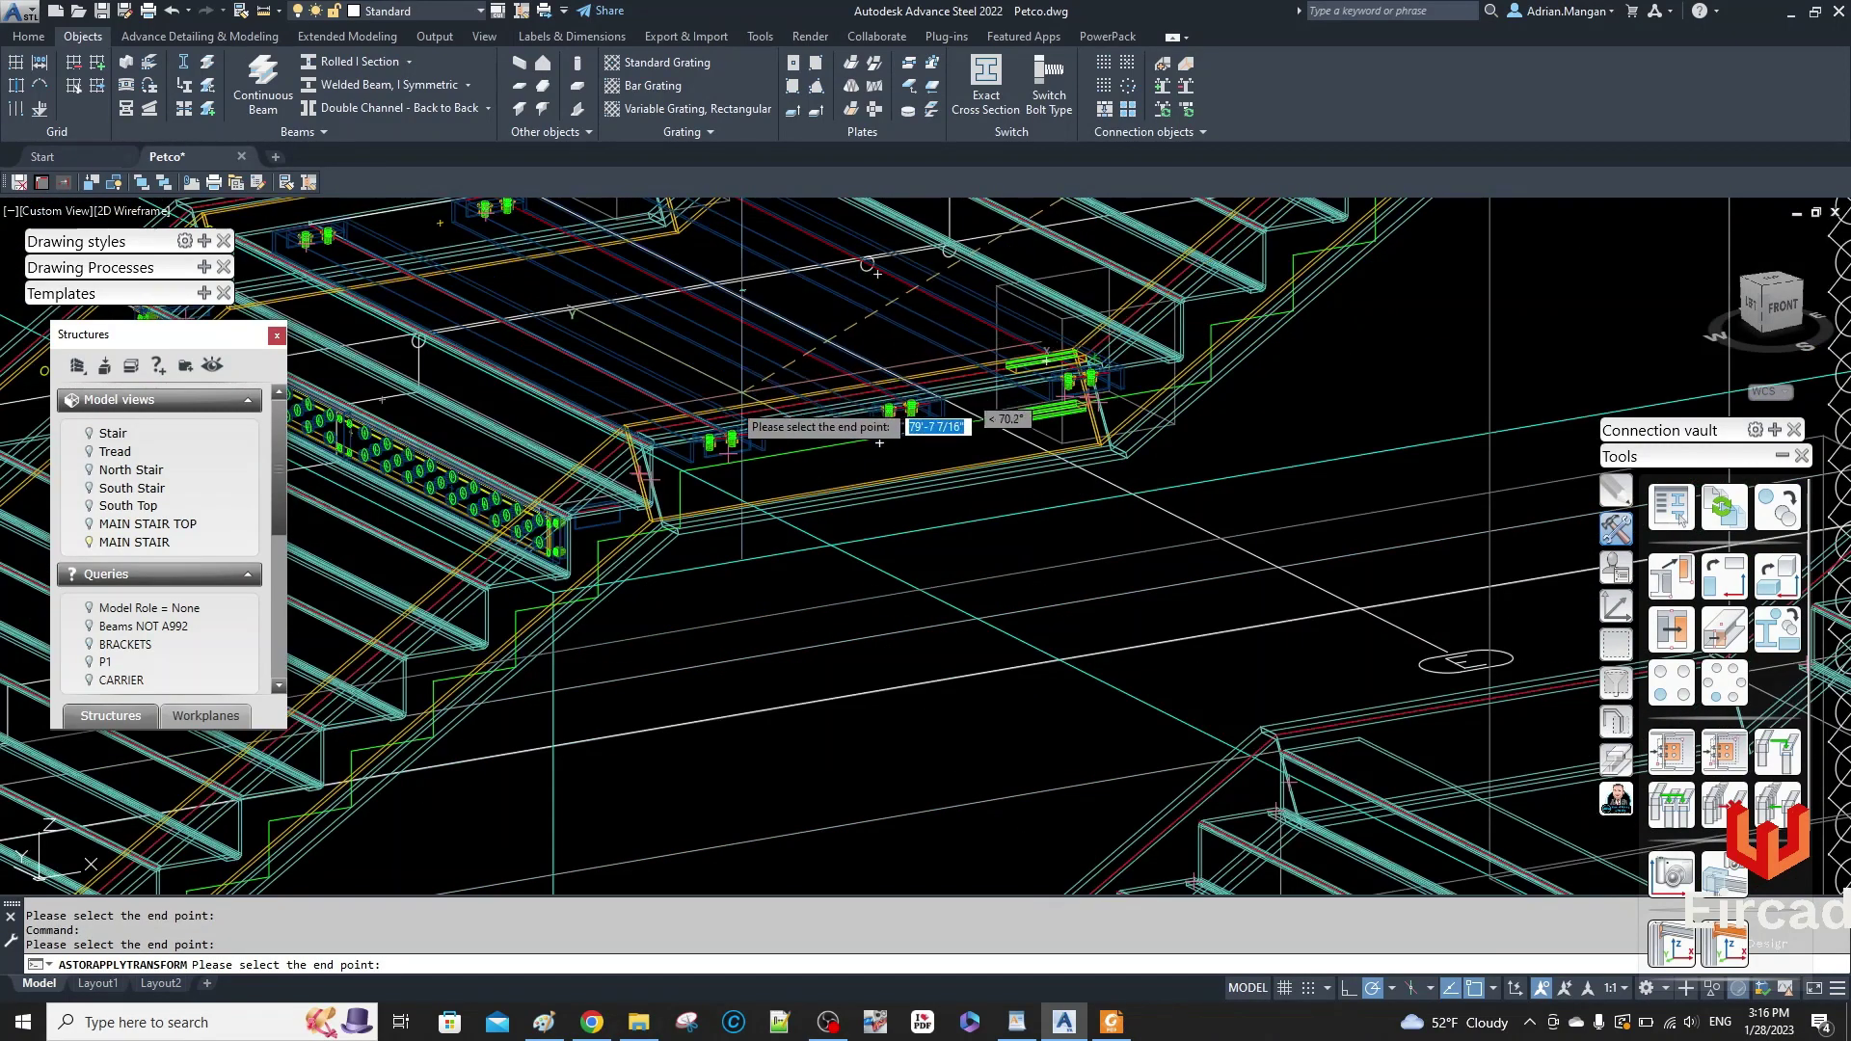
scroll(733, 439, "up", 5)
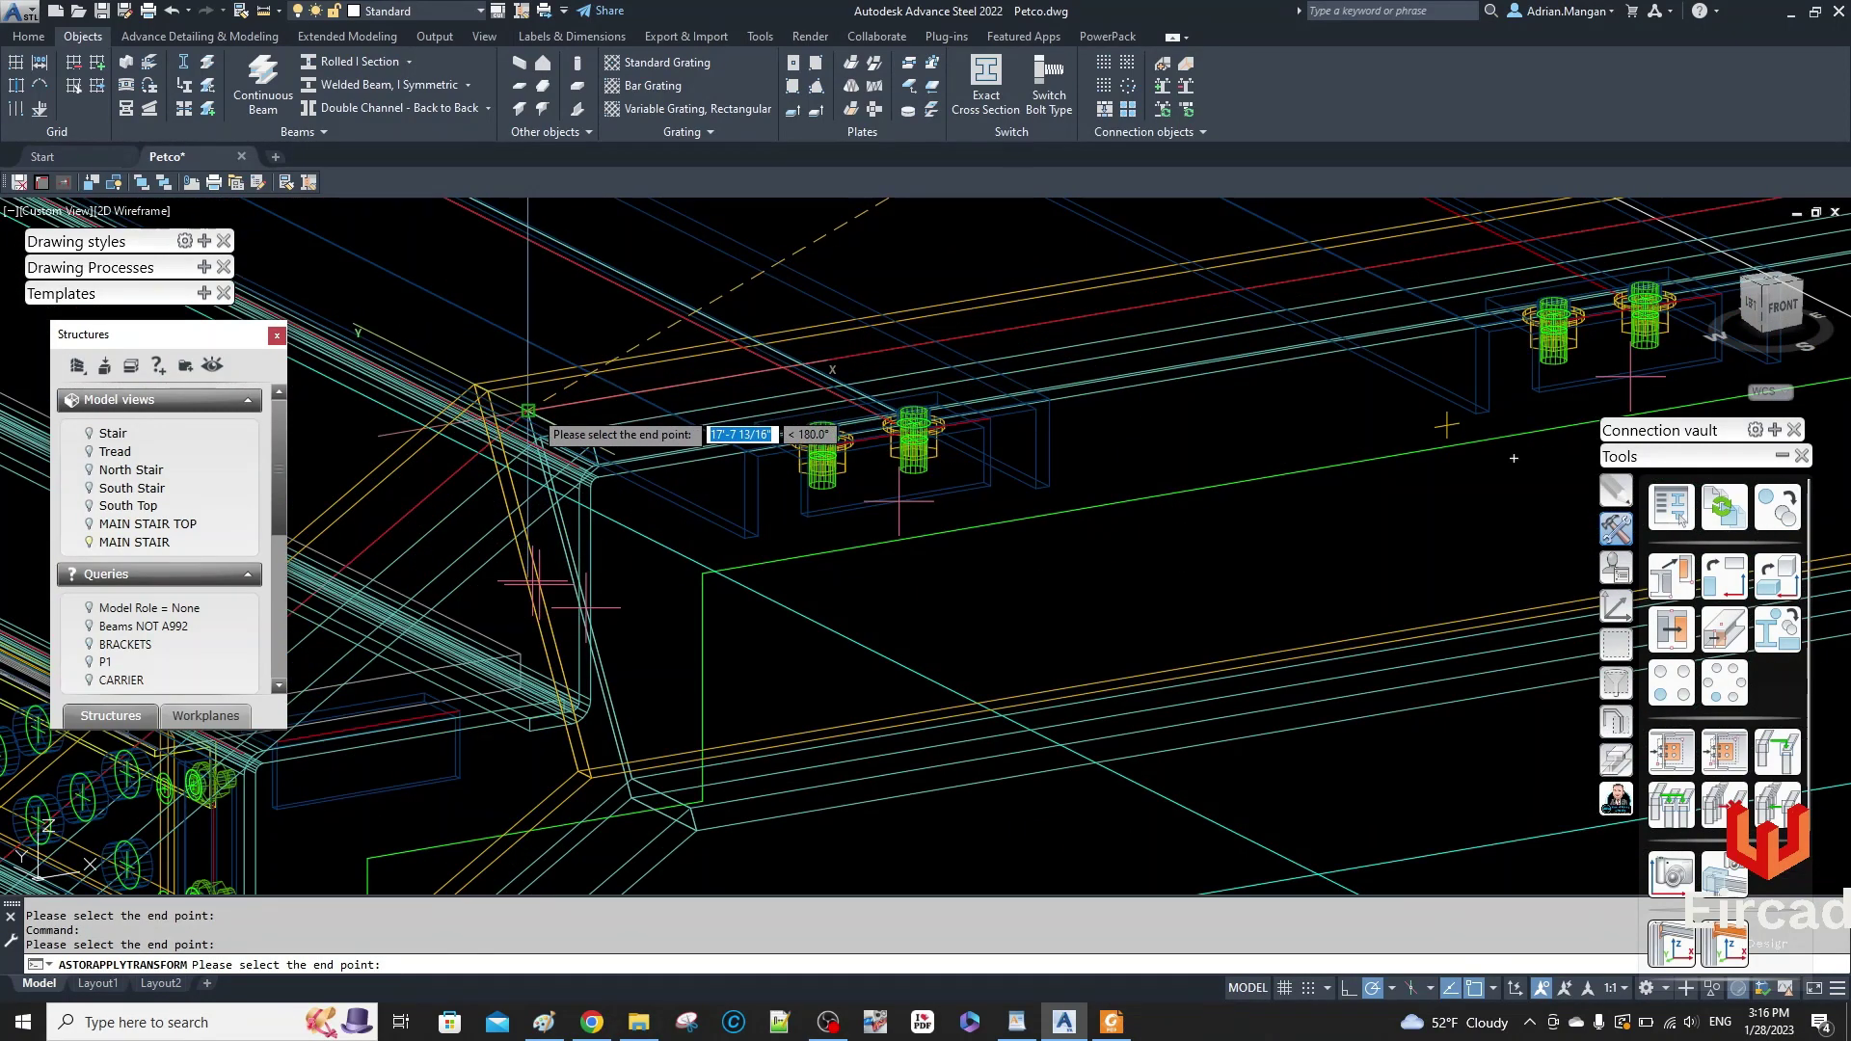
scroll(821, 341, "down", 5)
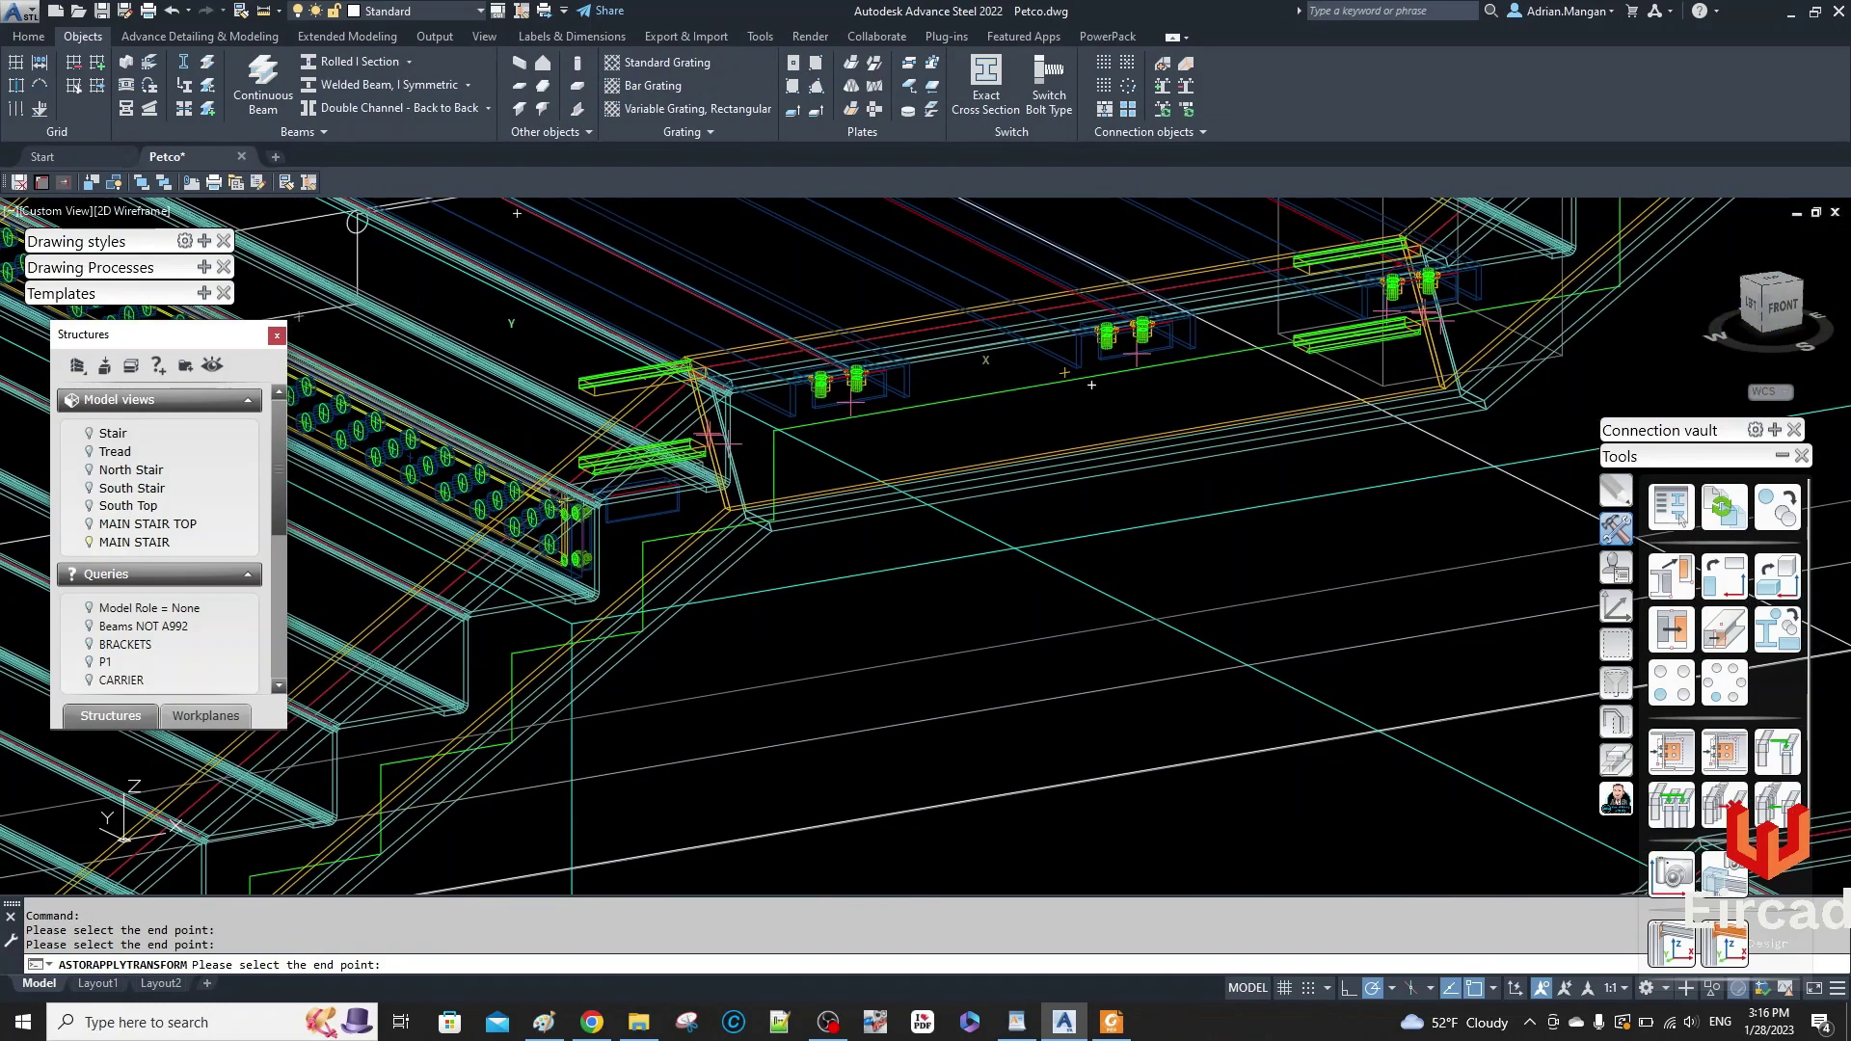
key("Escape")
- Move the two plates at the landing's upper bend 4.5" straight down
middle_click_drag(1368, 289, 1010, 537)
scroll(1046, 521, "up", 5)
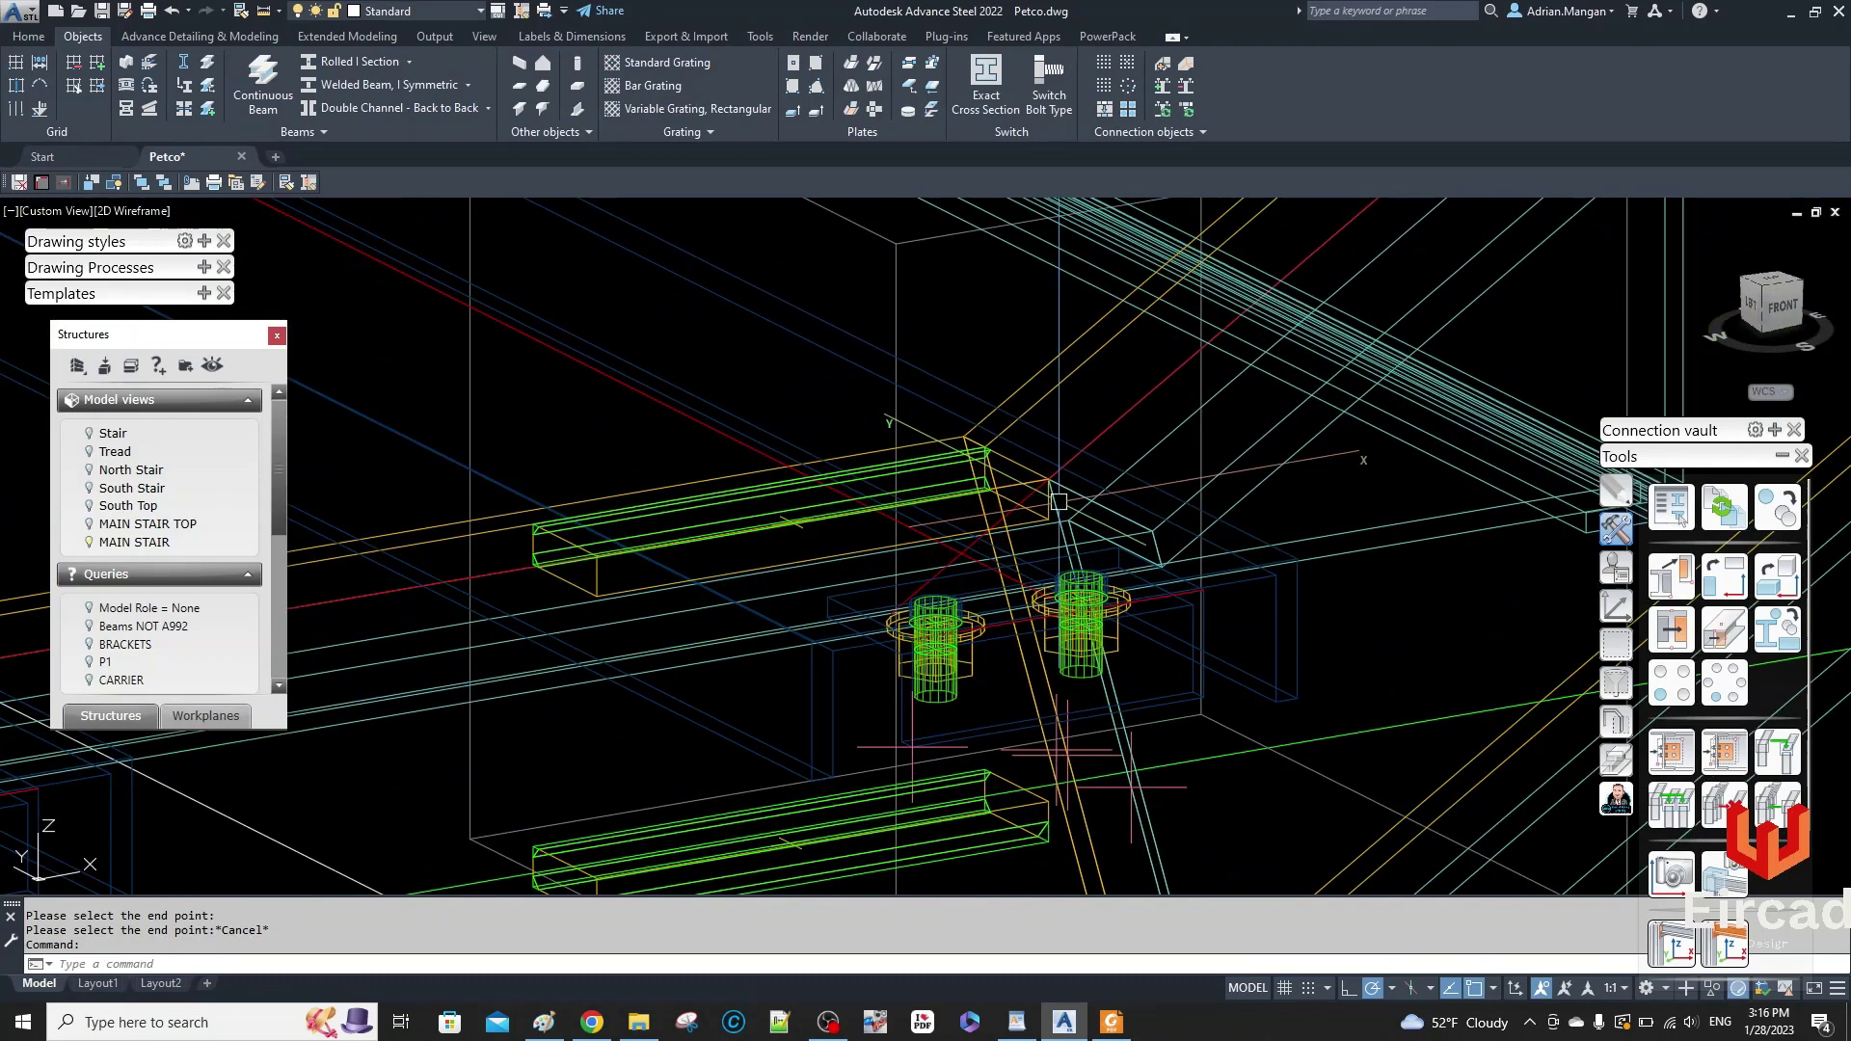
left_click(1022, 470)
left_click(1012, 779)
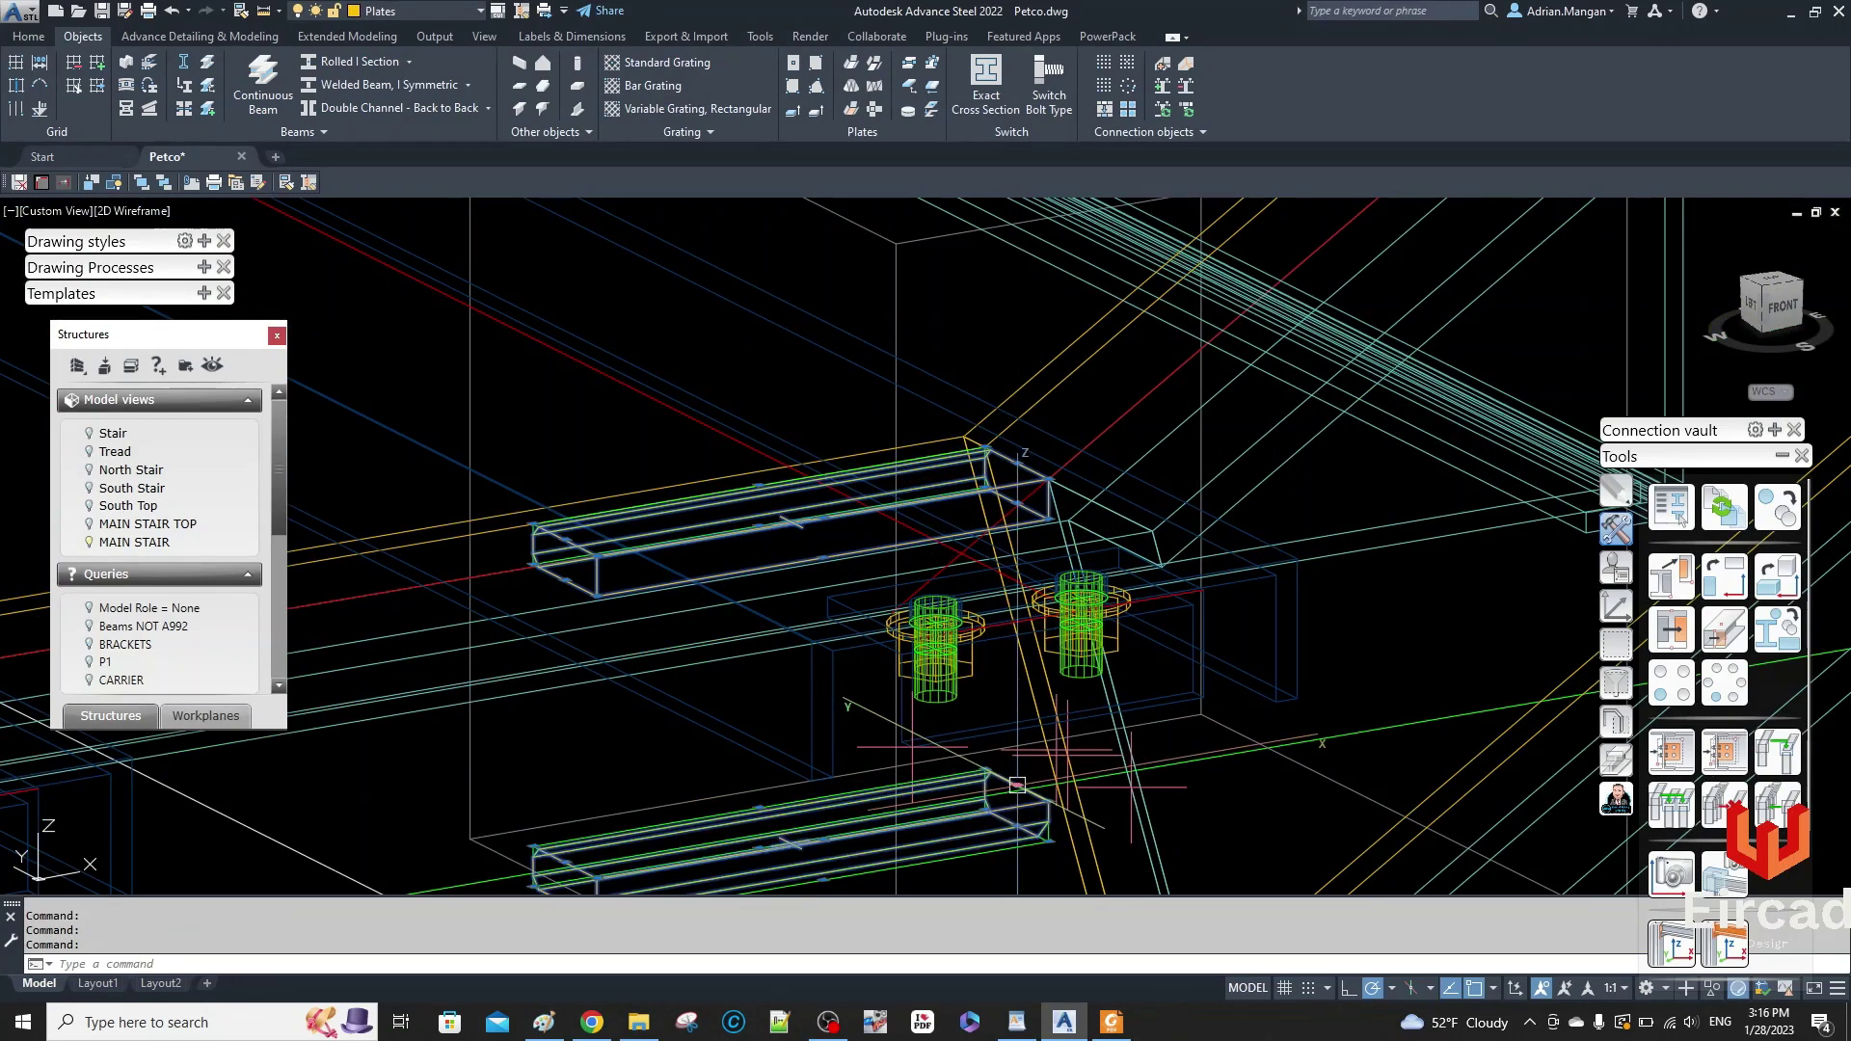
right_click(829, 626)
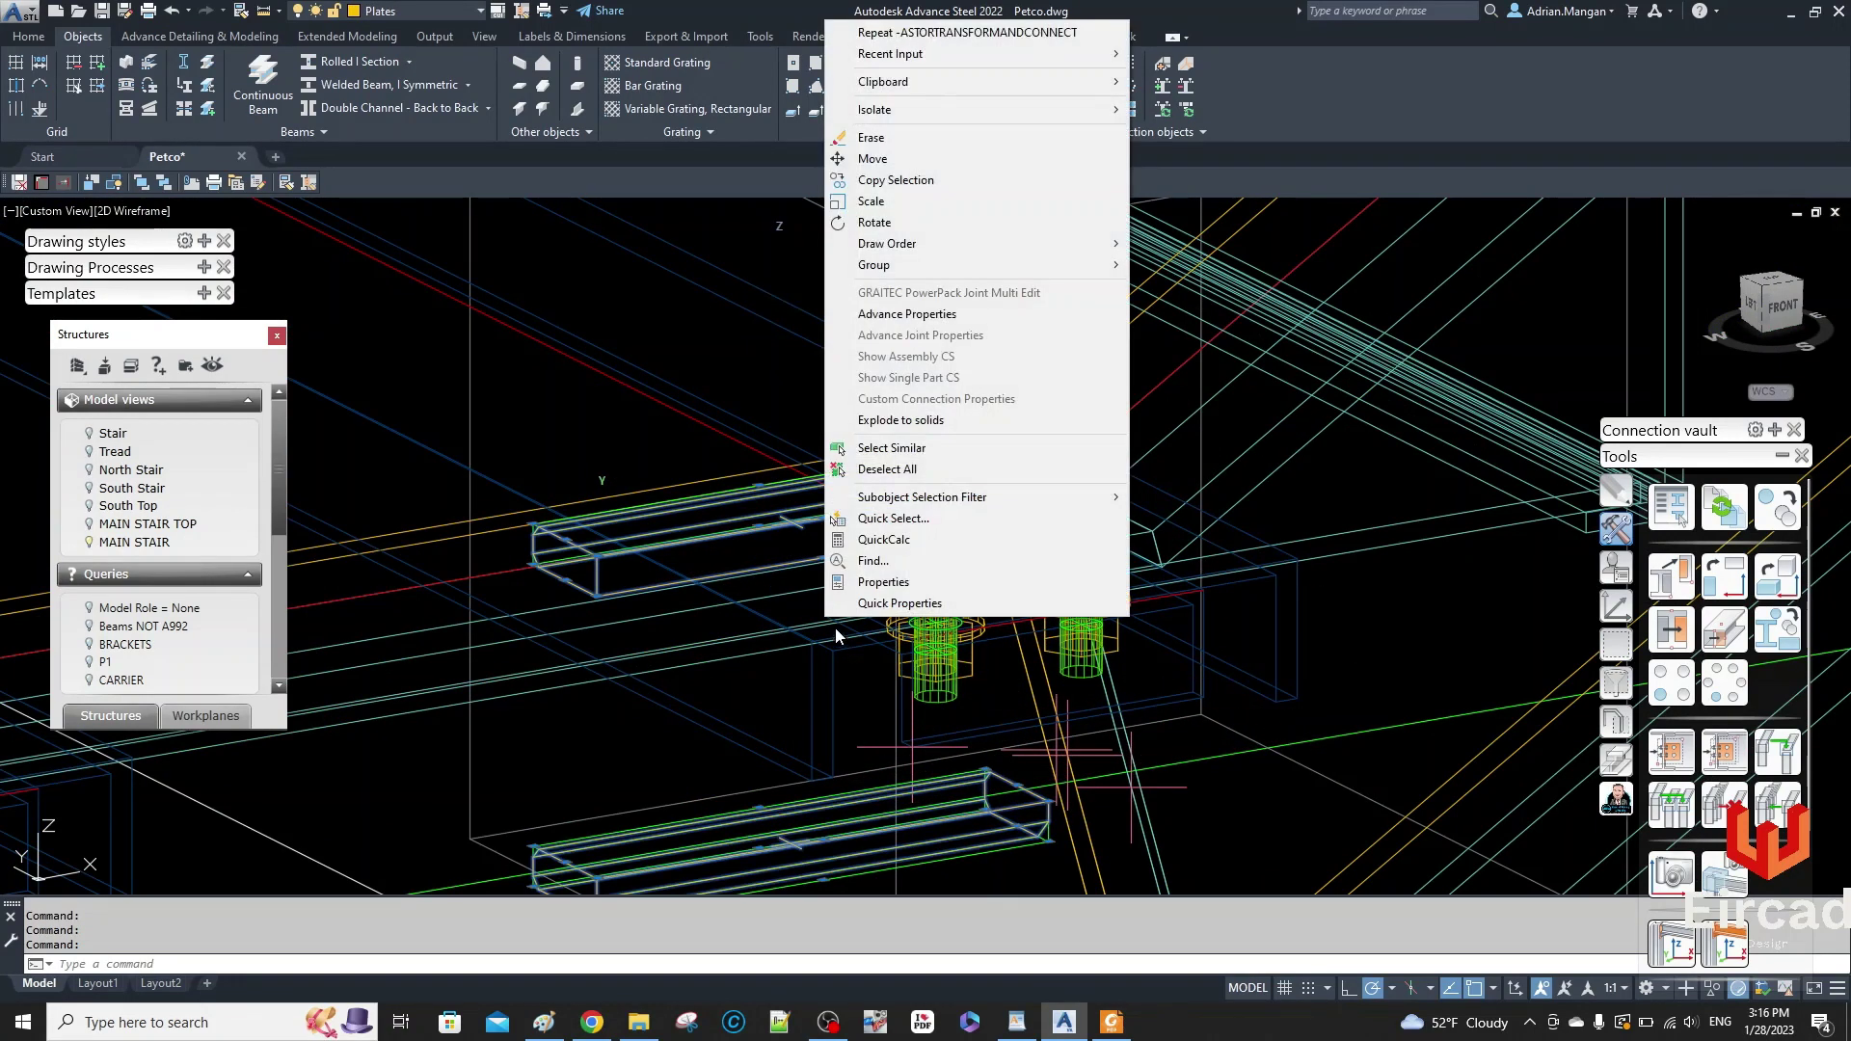
left_click(873, 158)
left_click(724, 330)
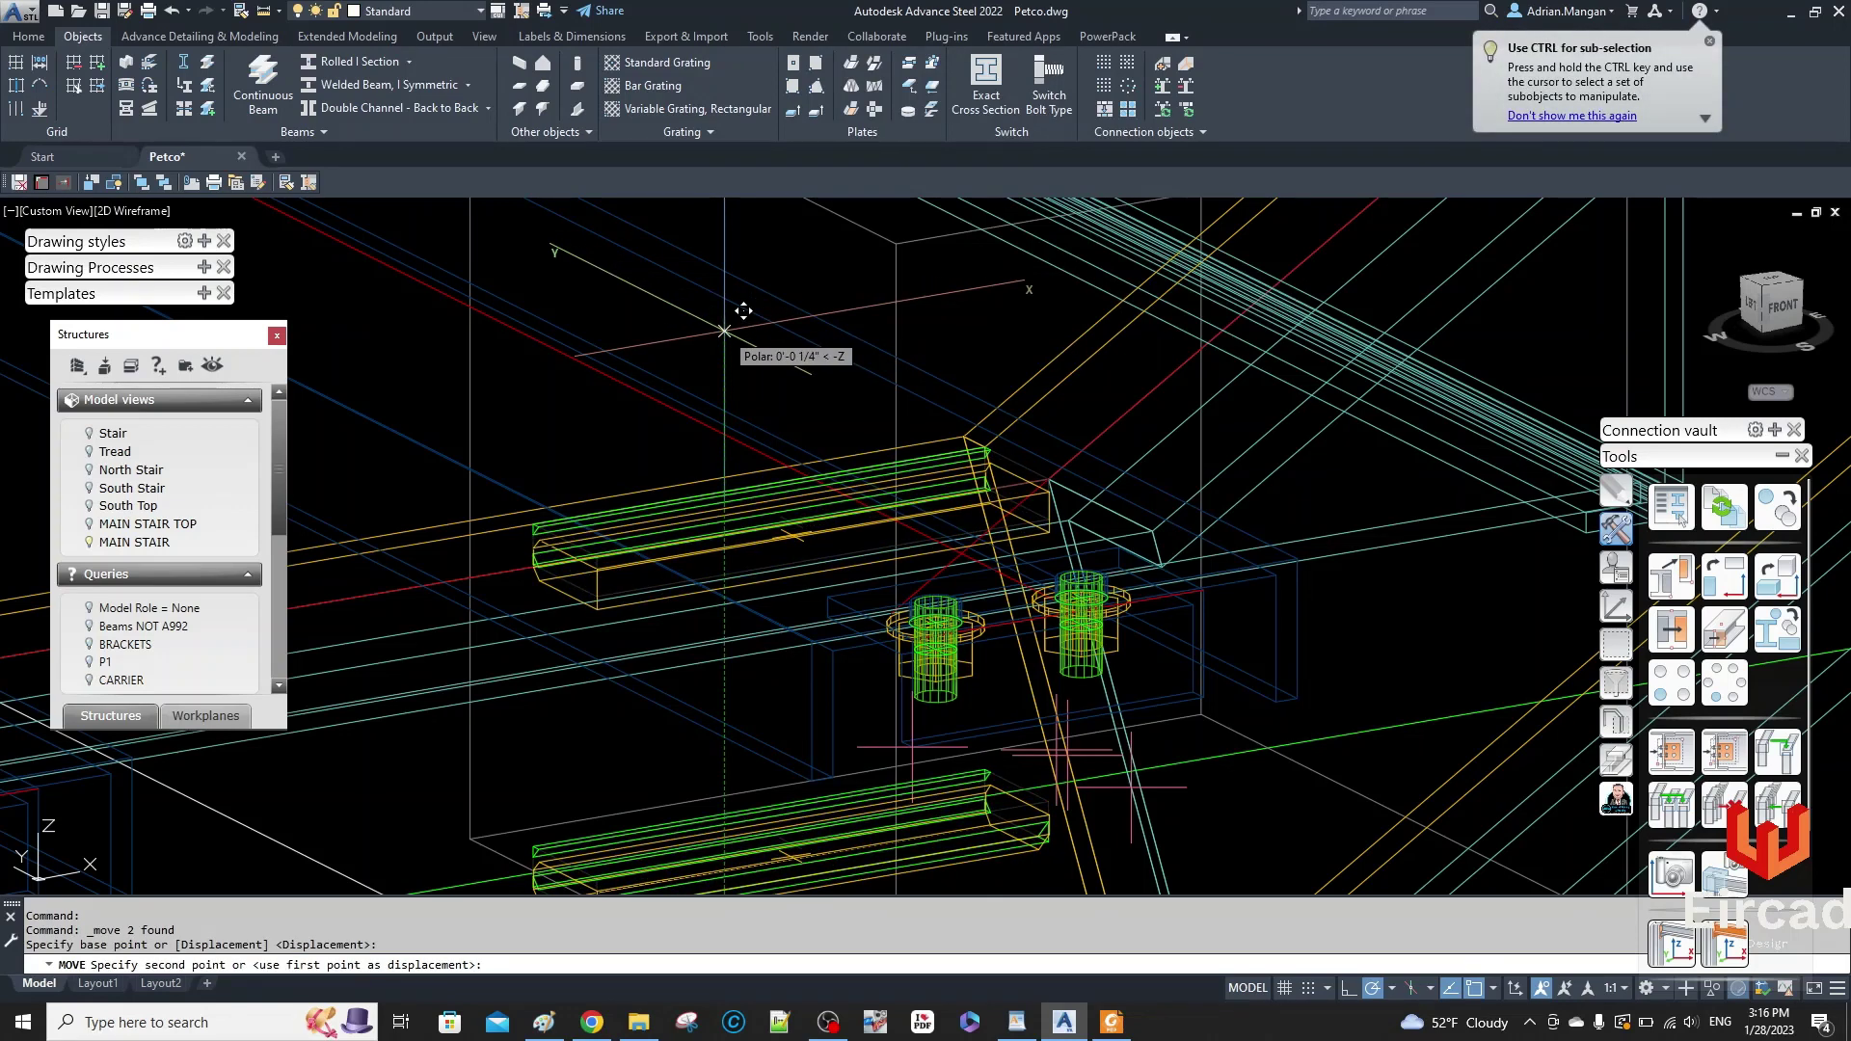
type("4.5")
key("Return")
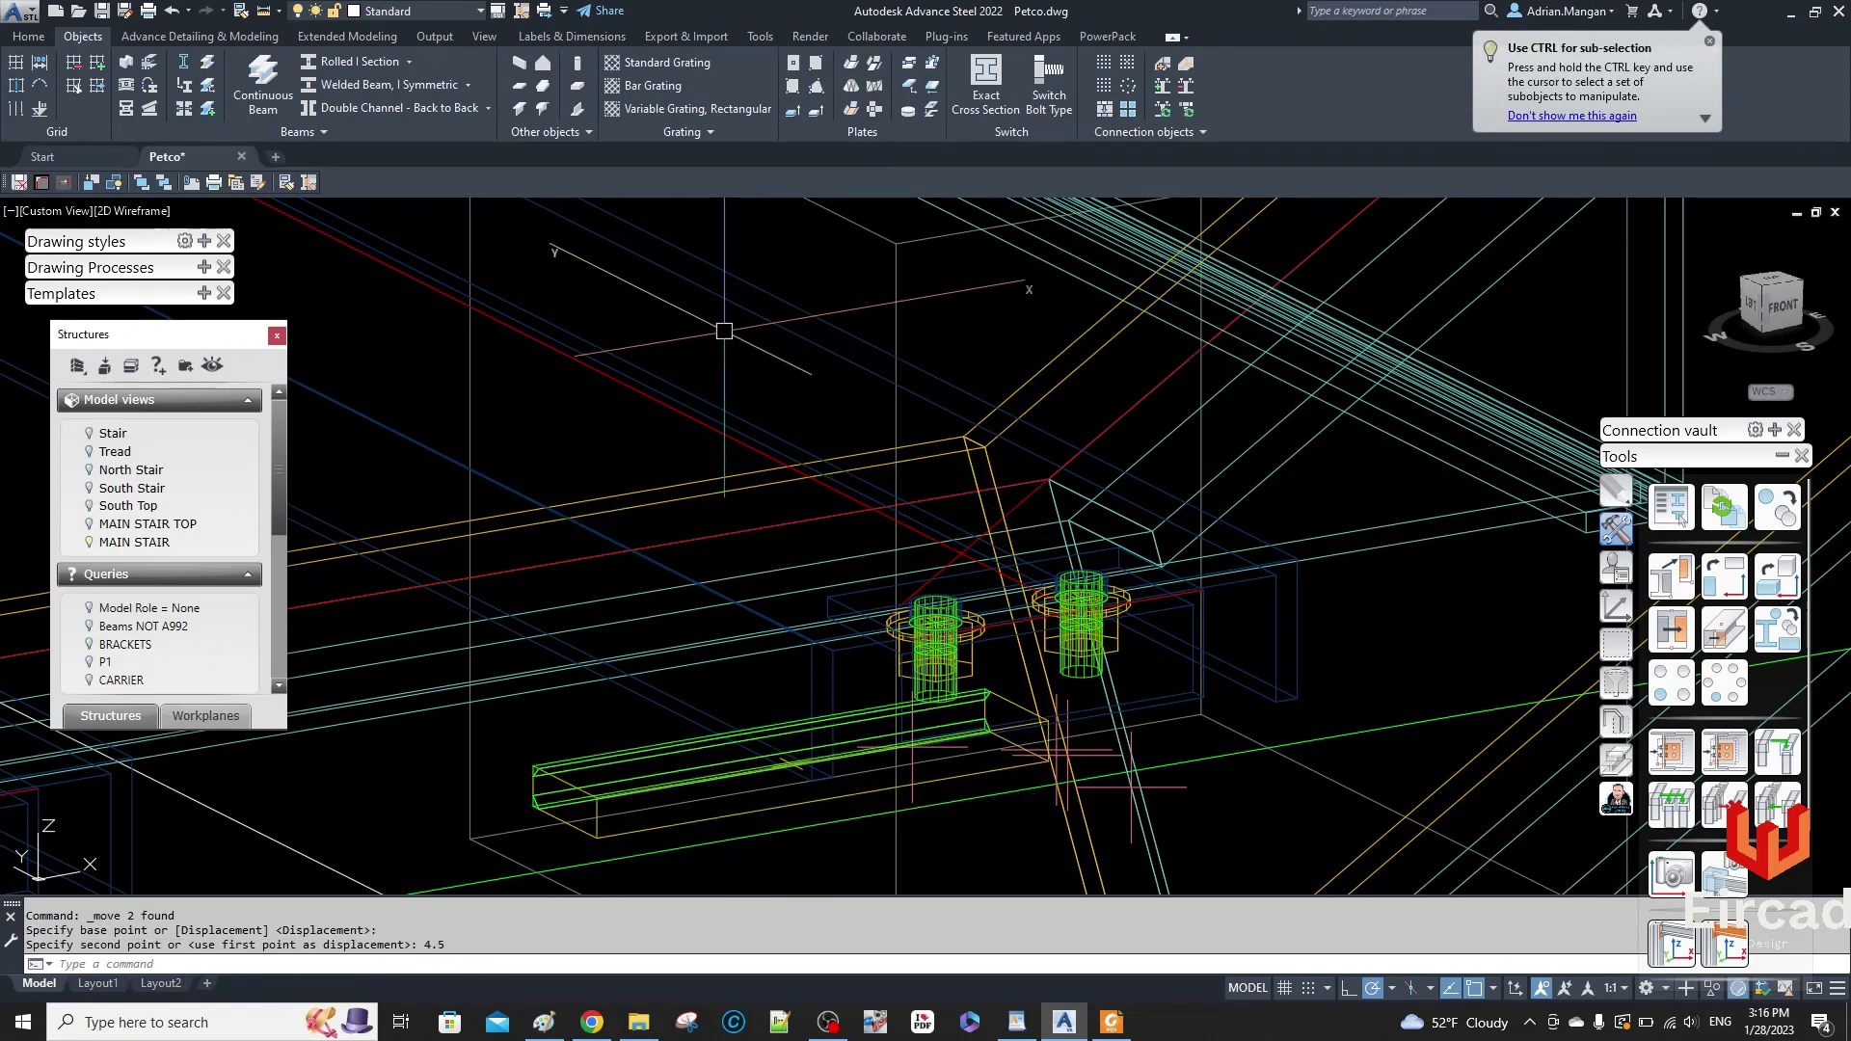
- Rotate the UCS about its X axis to work in the stringer's vertical plane at the stair's top end
scroll(1002, 545, "down", 6)
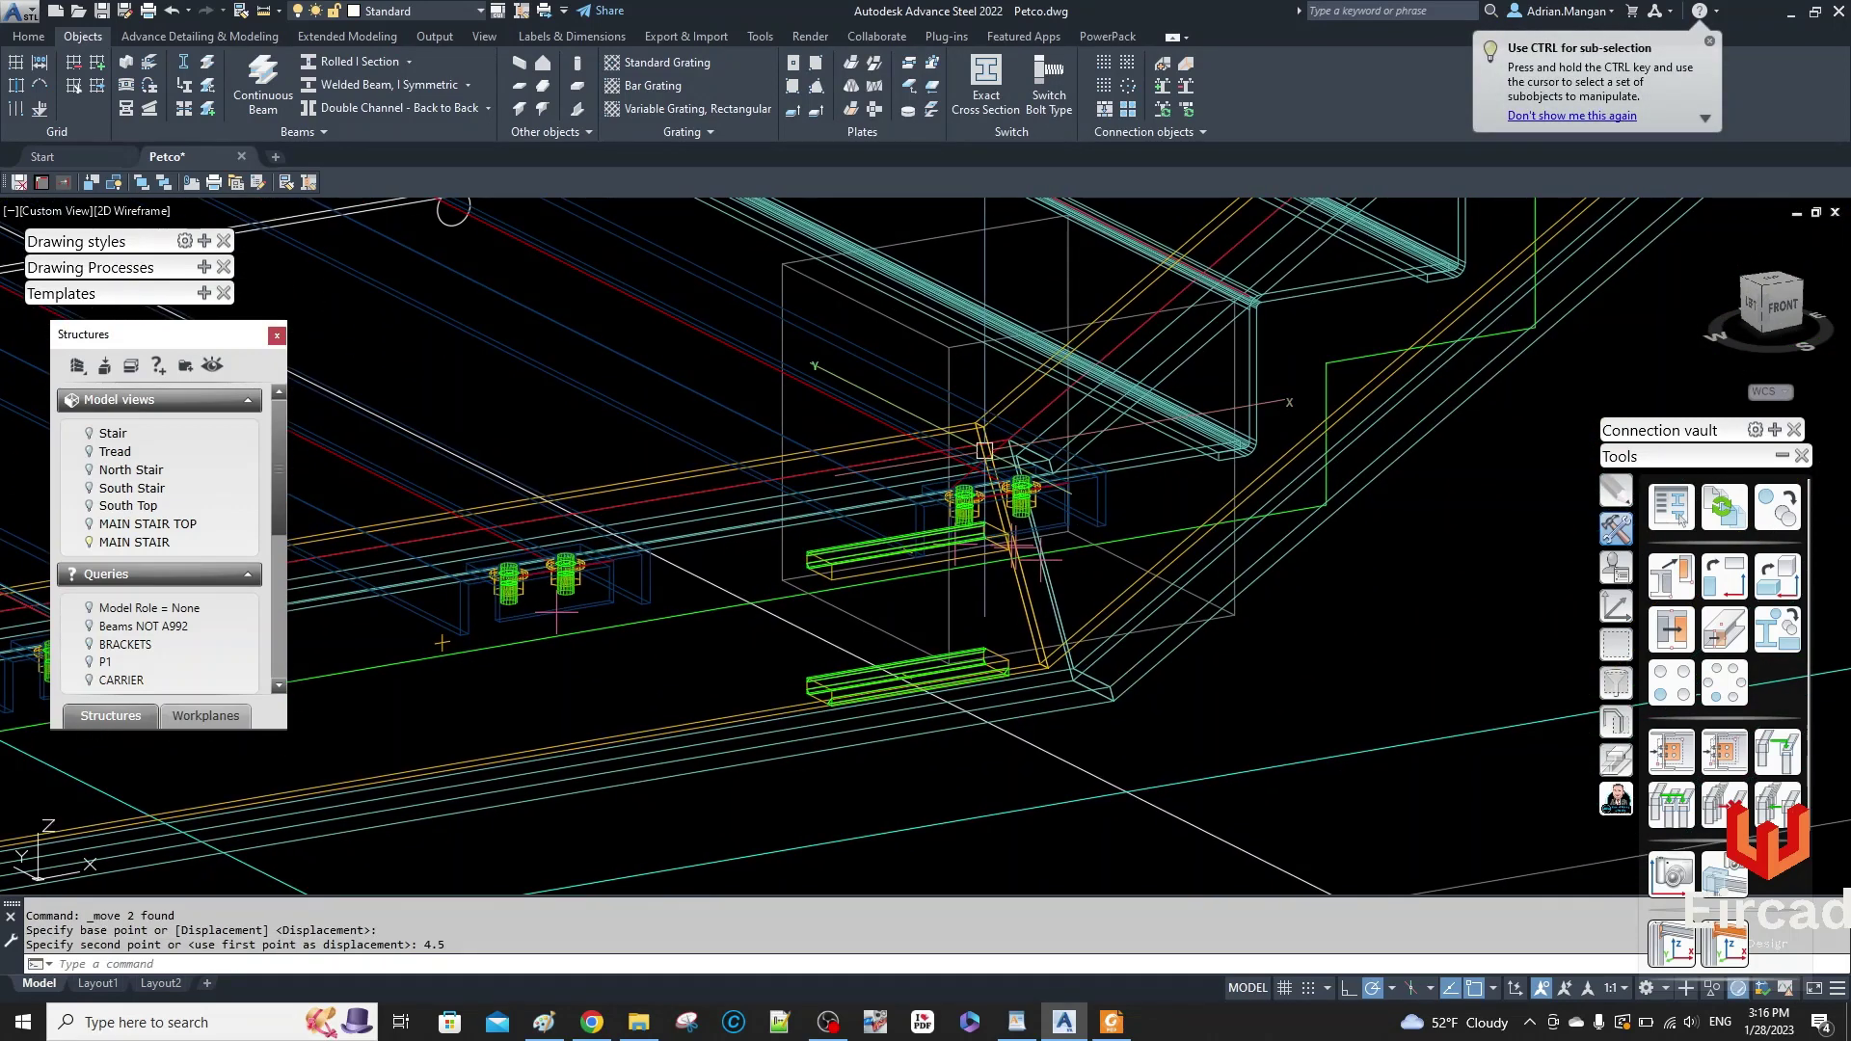
middle_click_drag(1027, 564, 941, 666)
middle_click_drag(1110, 552, 789, 782)
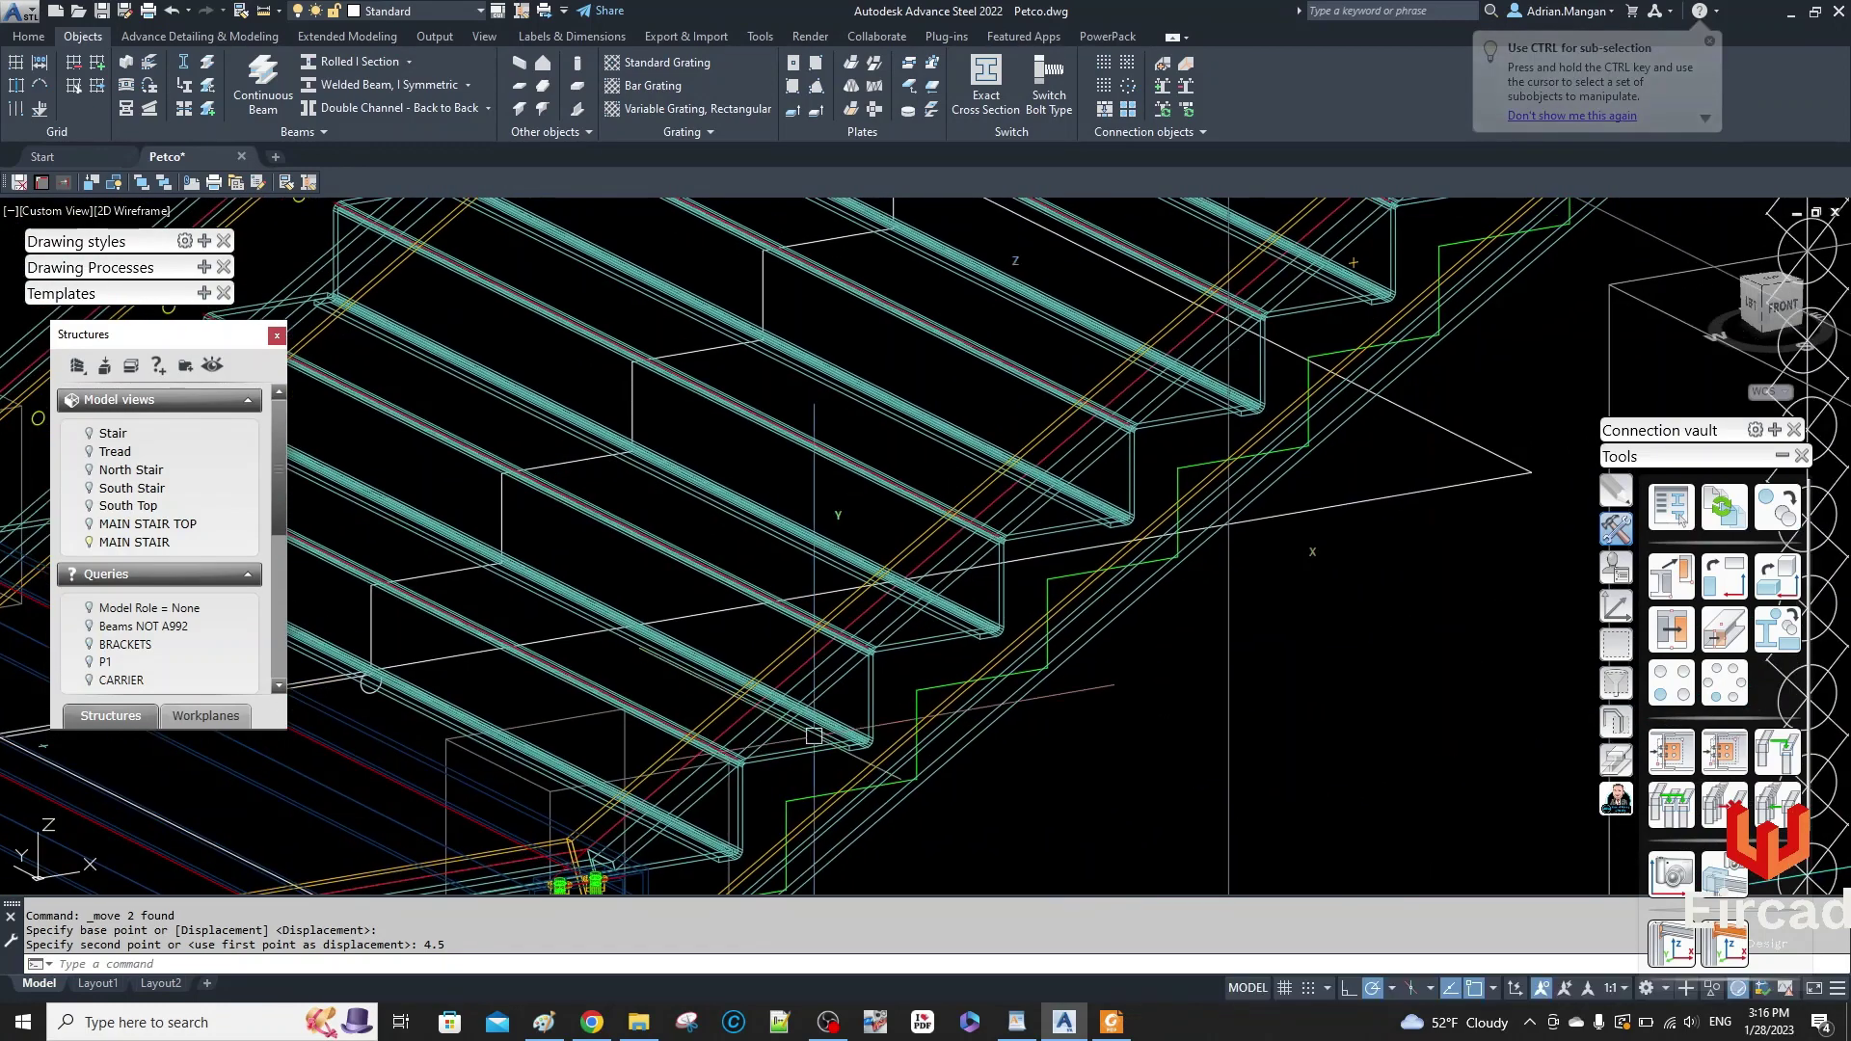
scroll(1041, 530, "down", 3)
scroll(1329, 274, "up", 8)
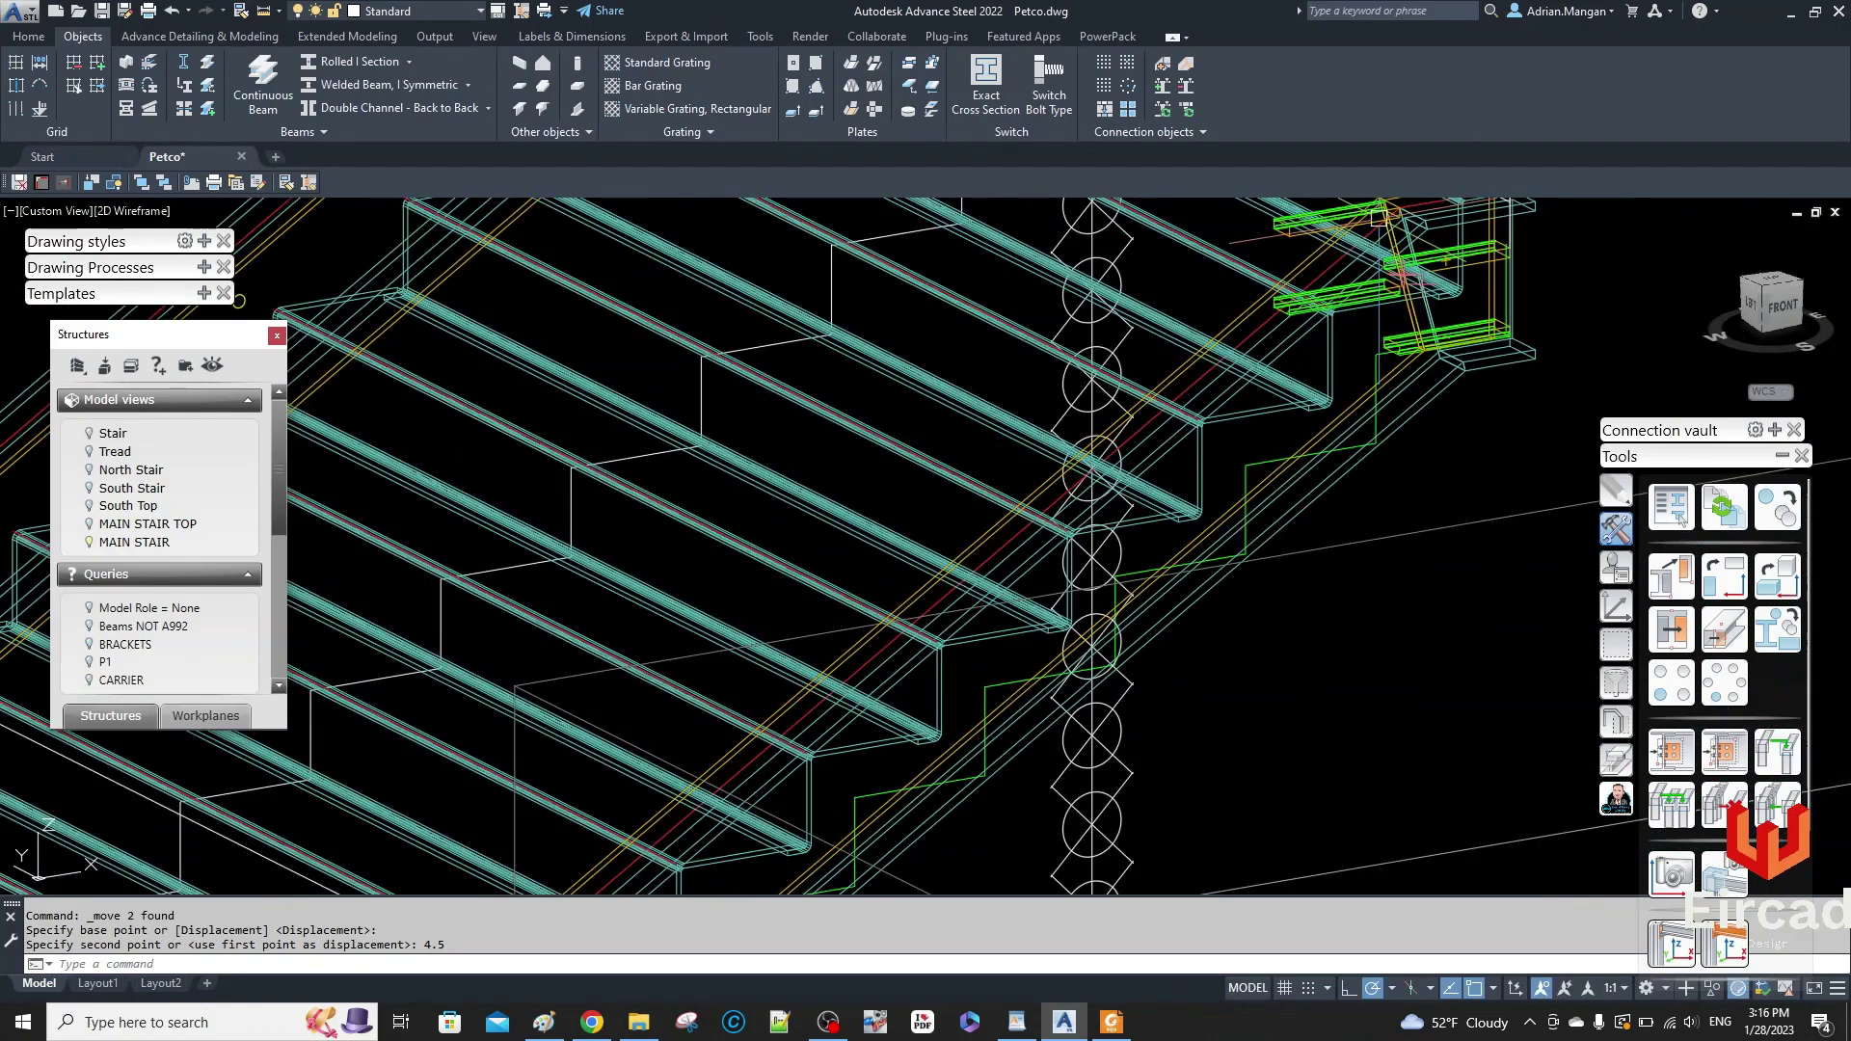
middle_click_drag(1204, 346, 1056, 385)
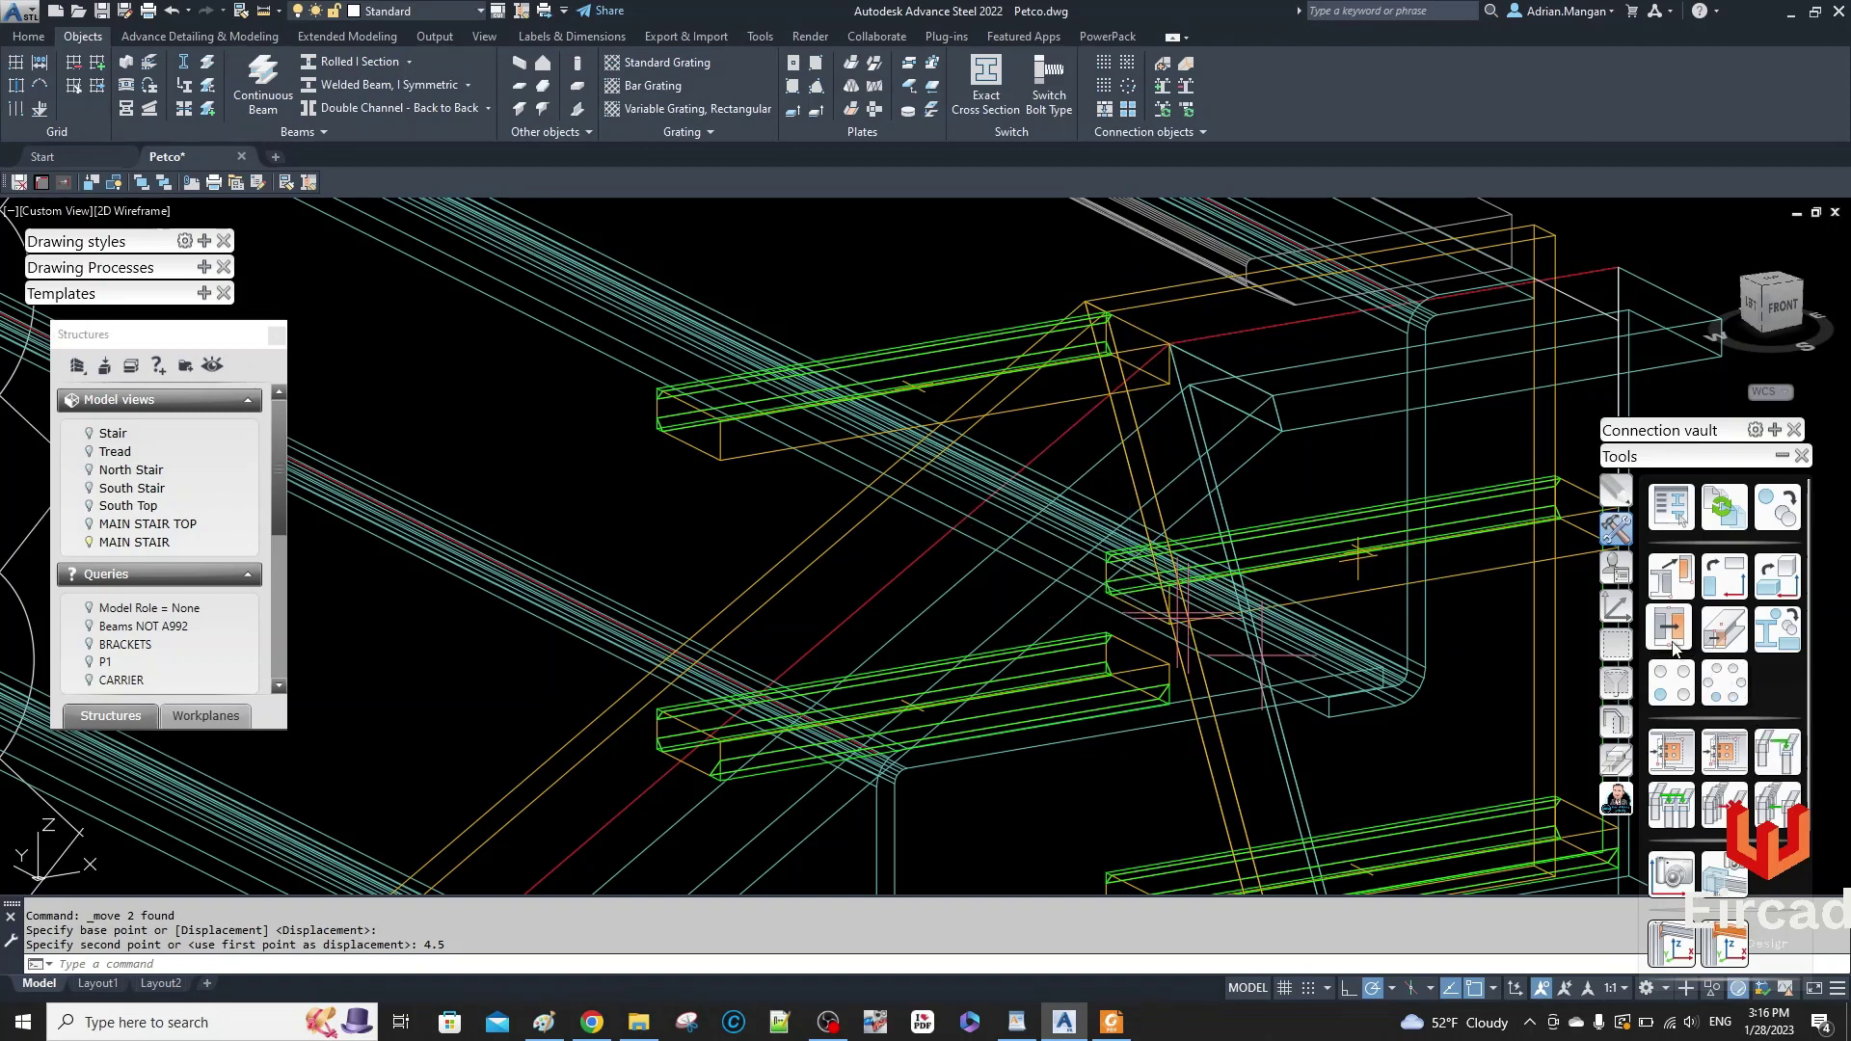
left_click(1620, 609)
left_click(1673, 768)
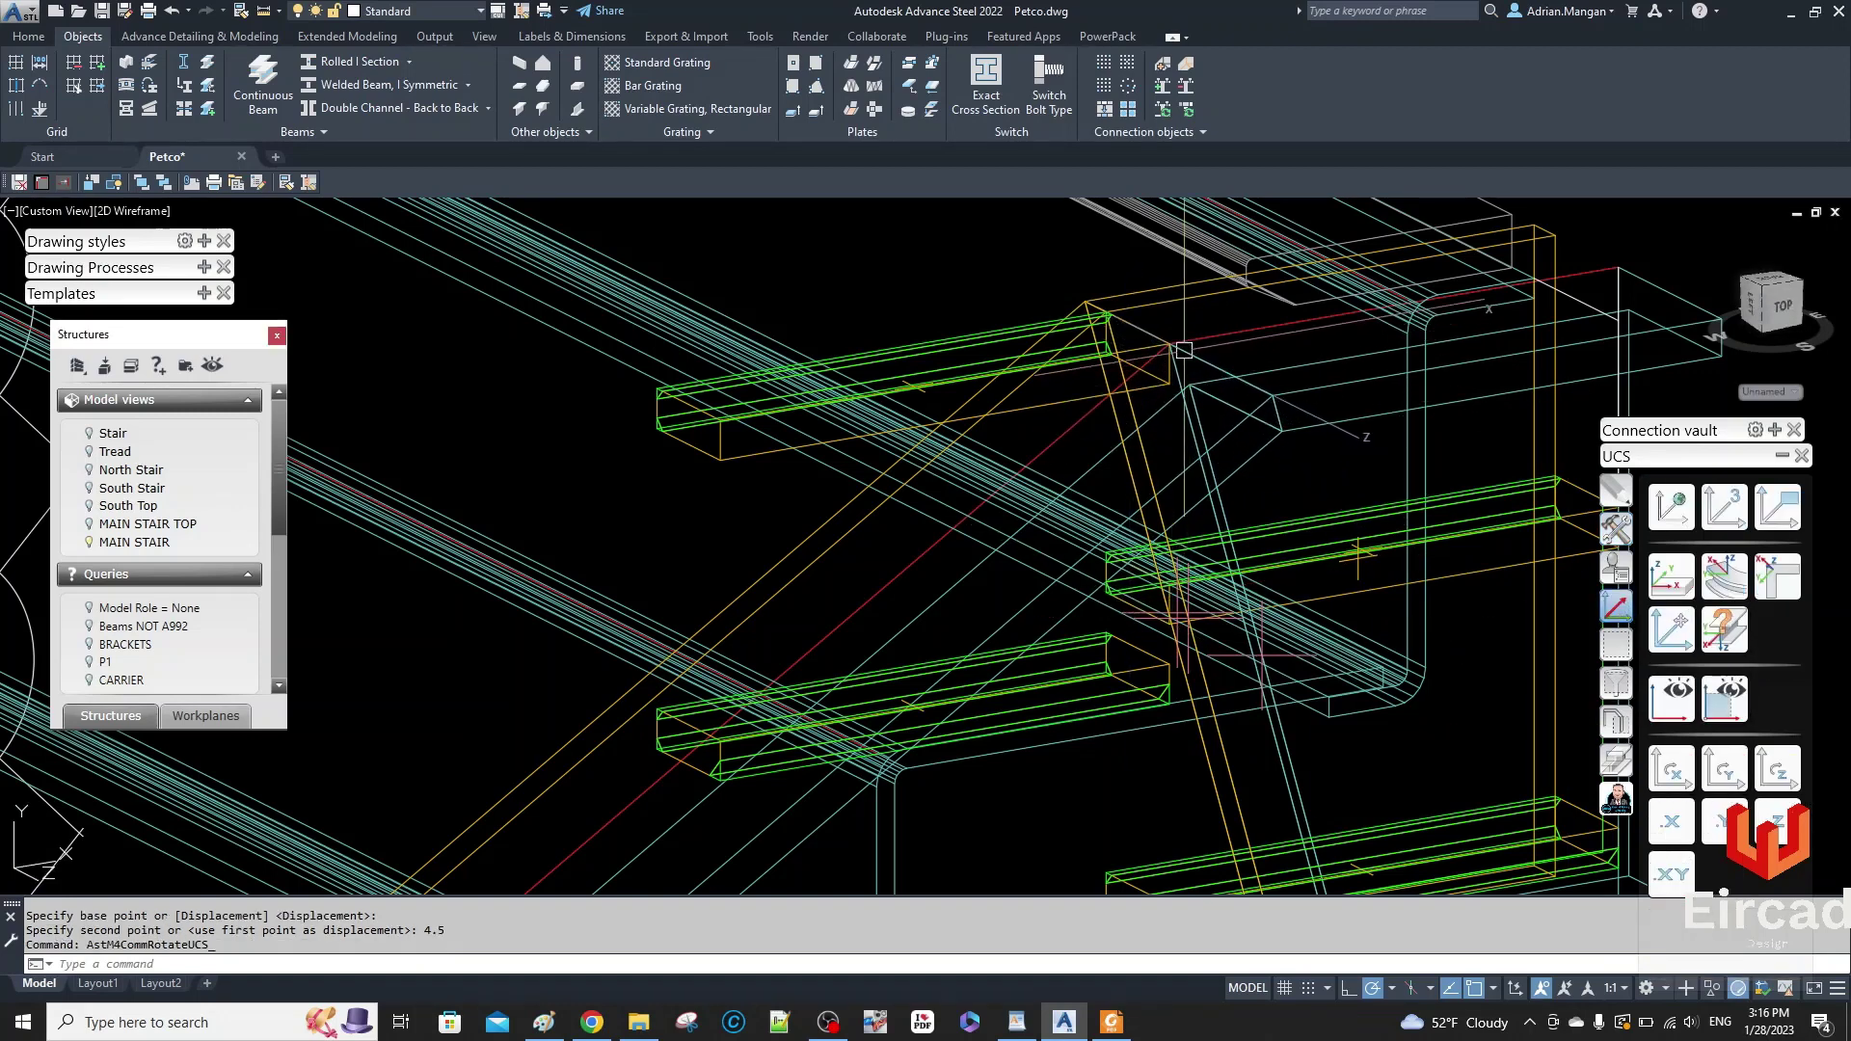
- Rotate the two plates at the top bend by reference about the bend corner, from their long edge to the landing's upper bend corner
left_click(818, 434)
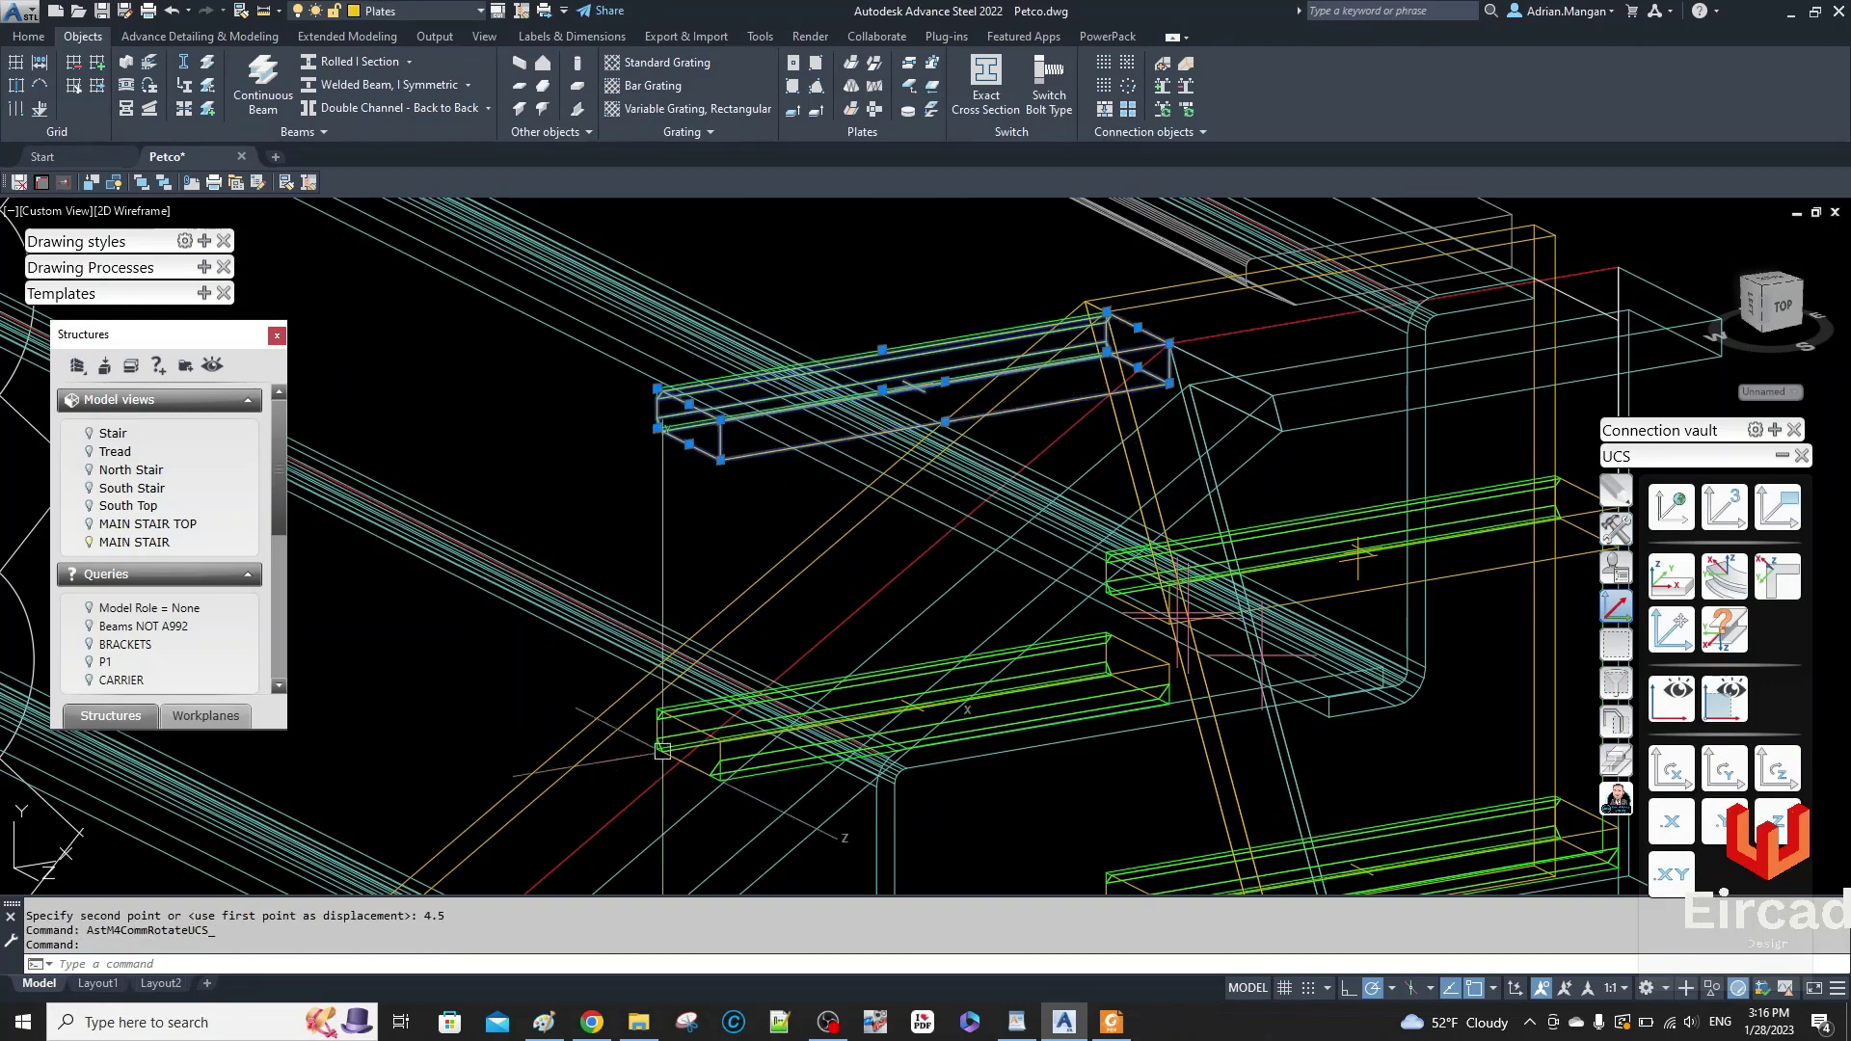
left_click(692, 770)
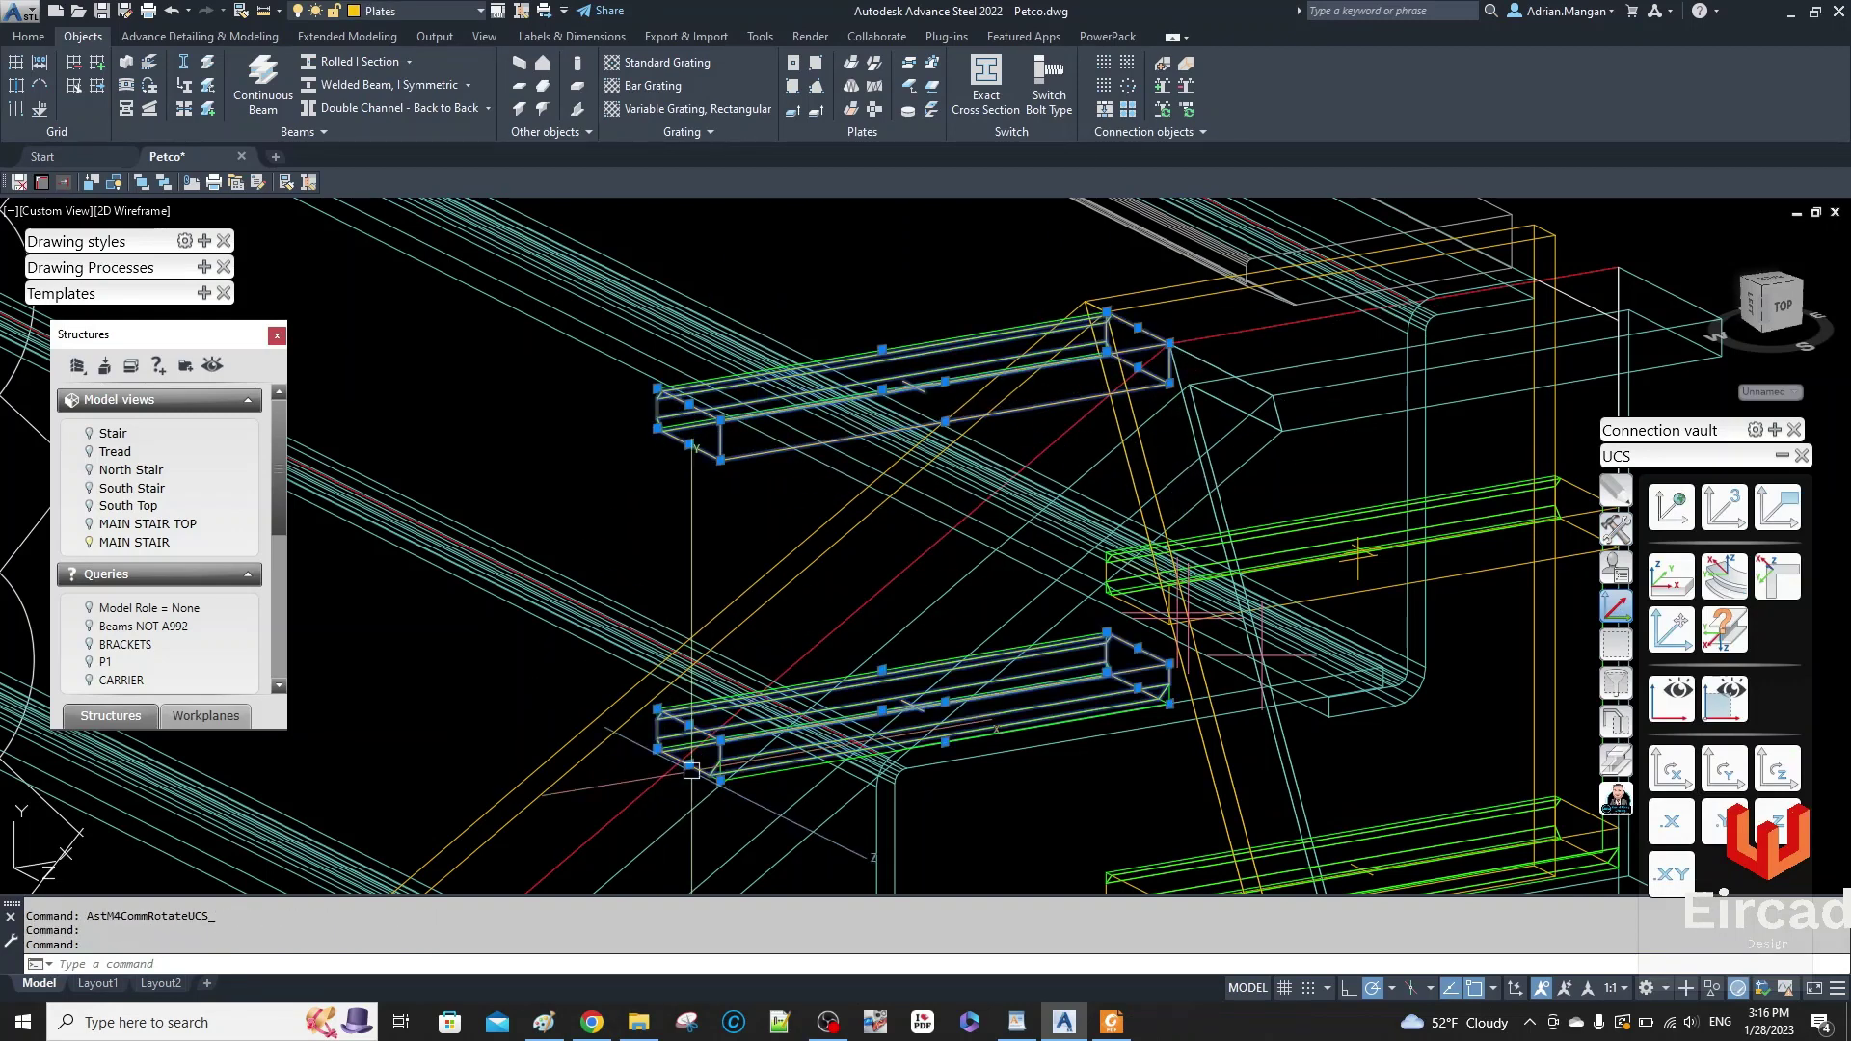
right_click(1146, 444)
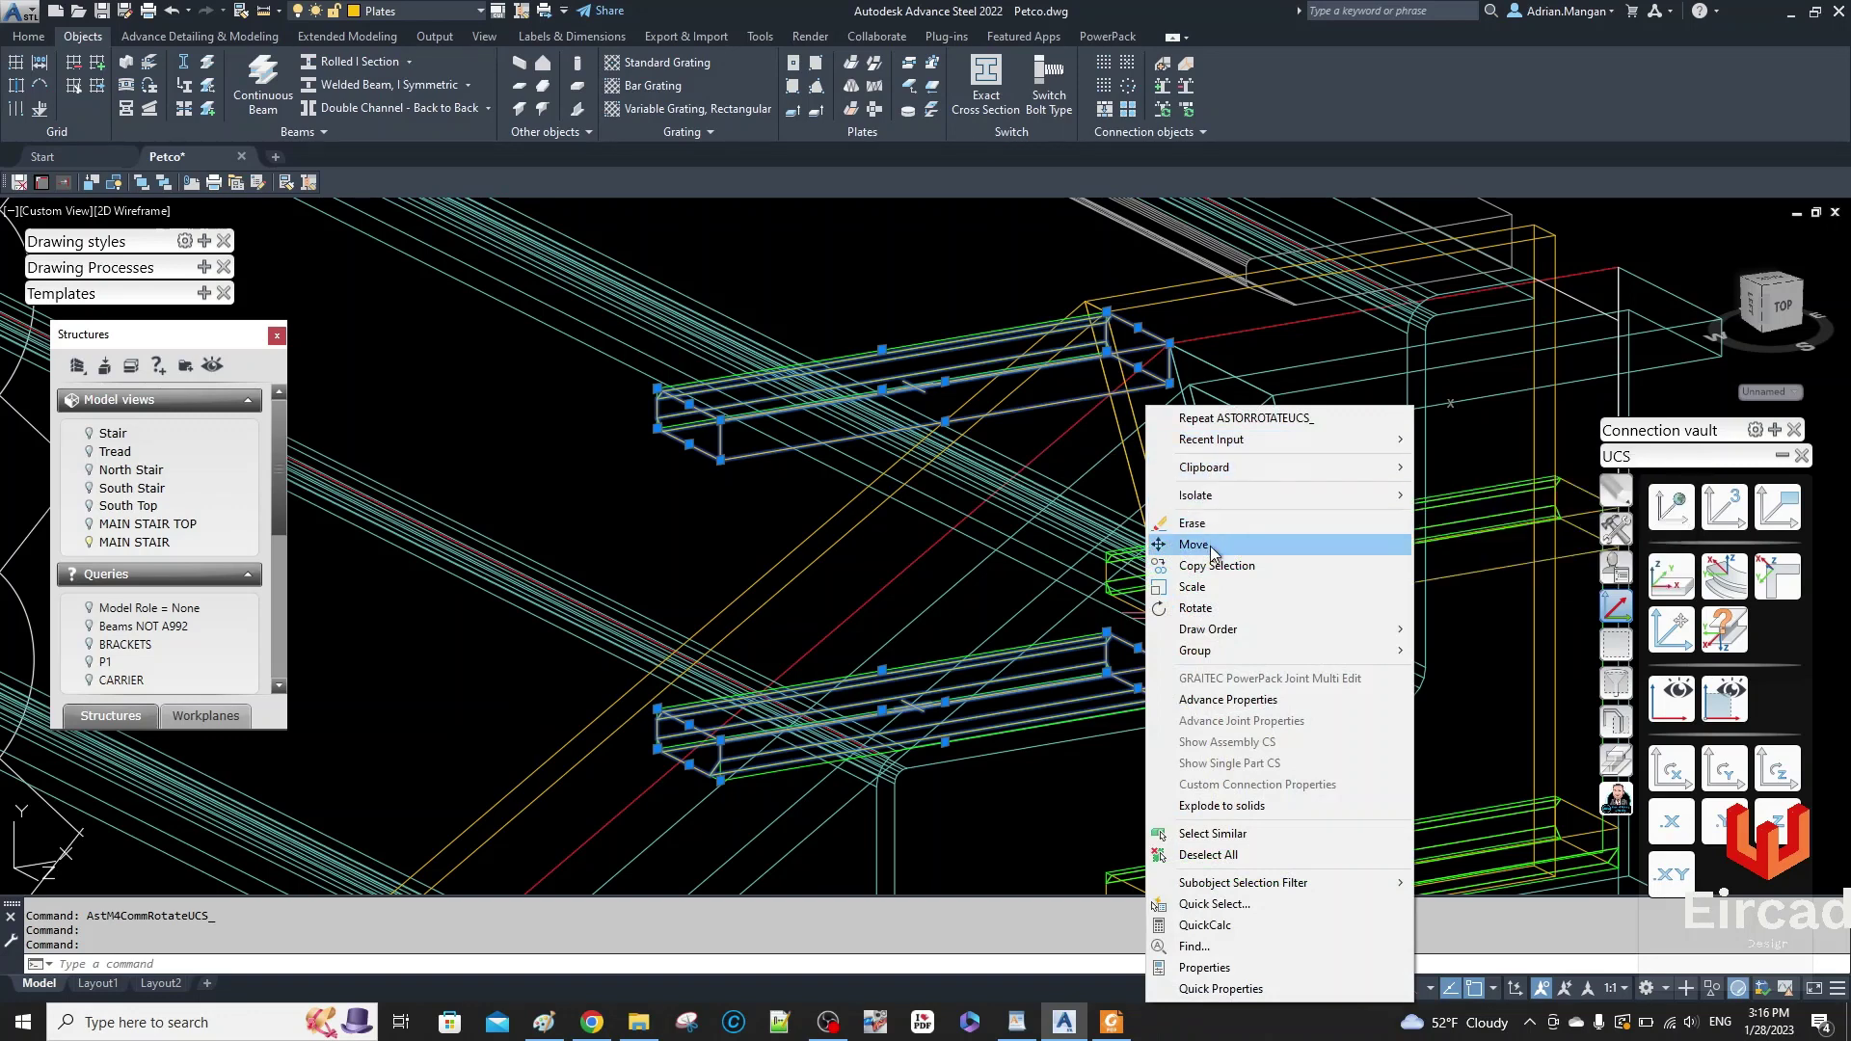
left_click(1205, 608)
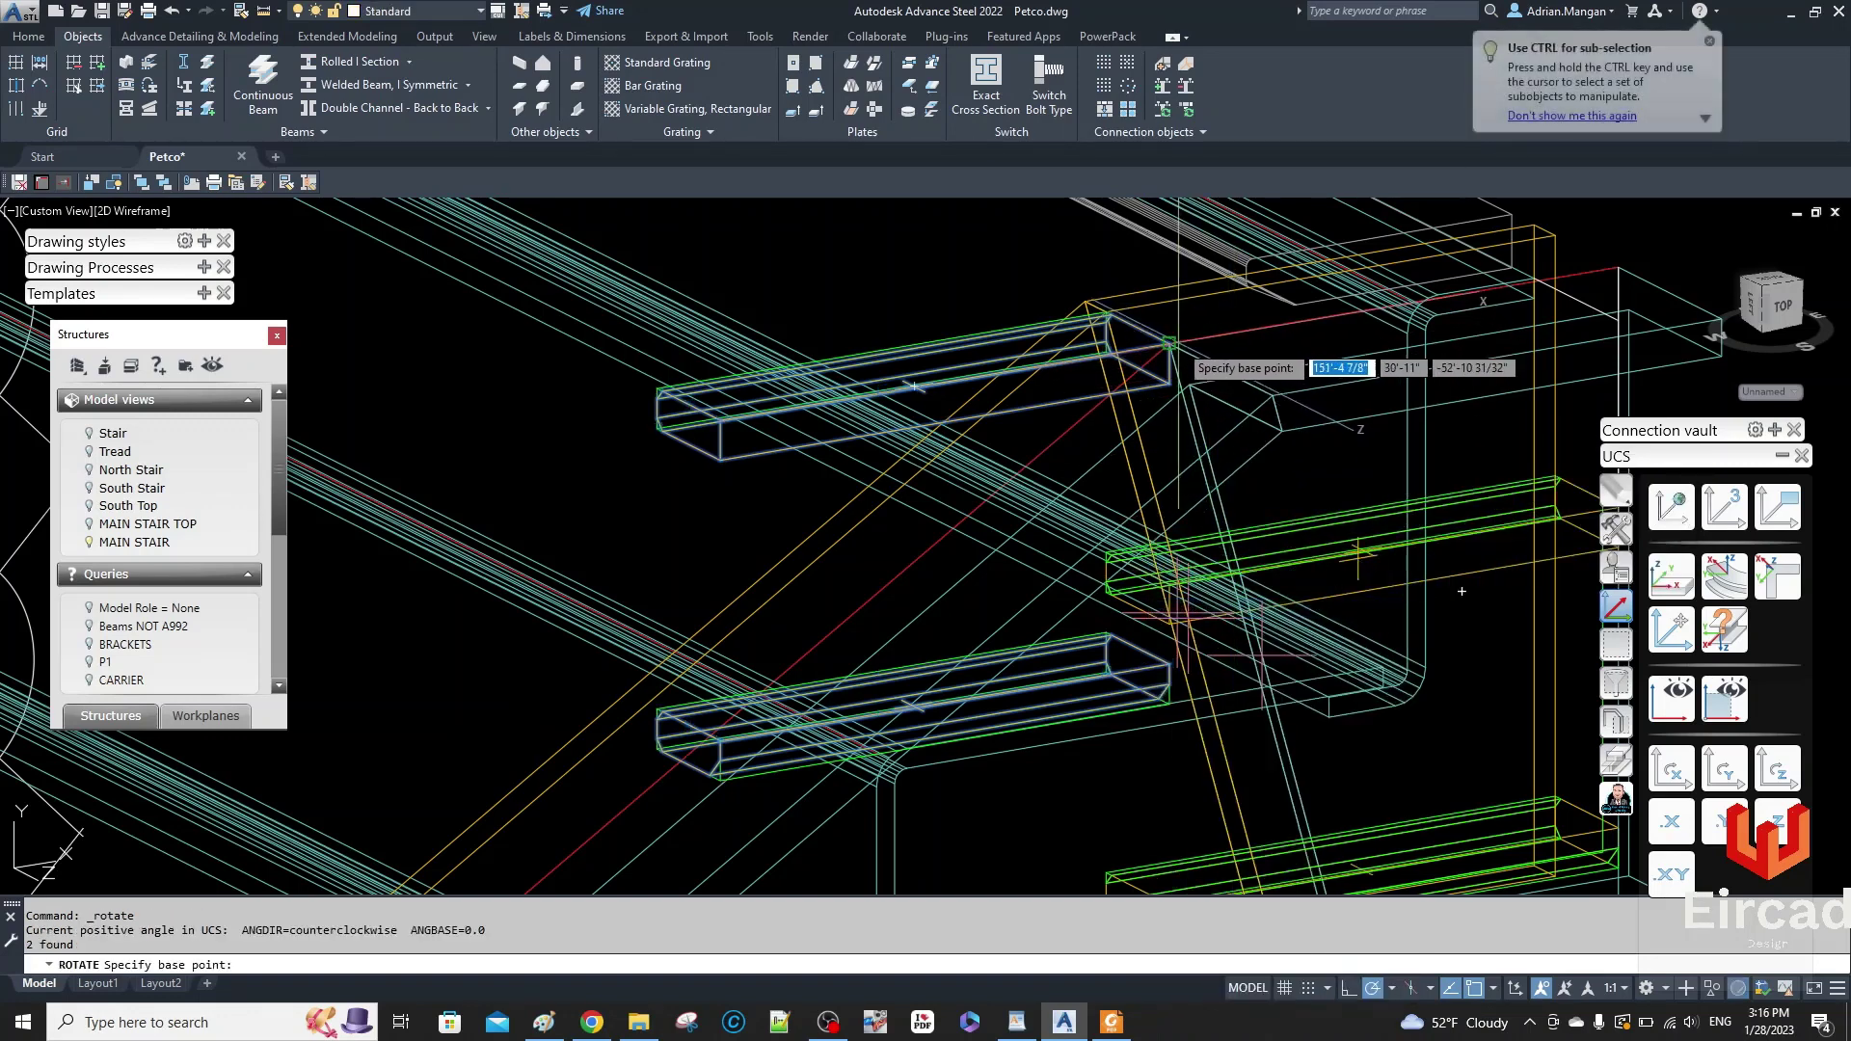
left_click(1183, 326)
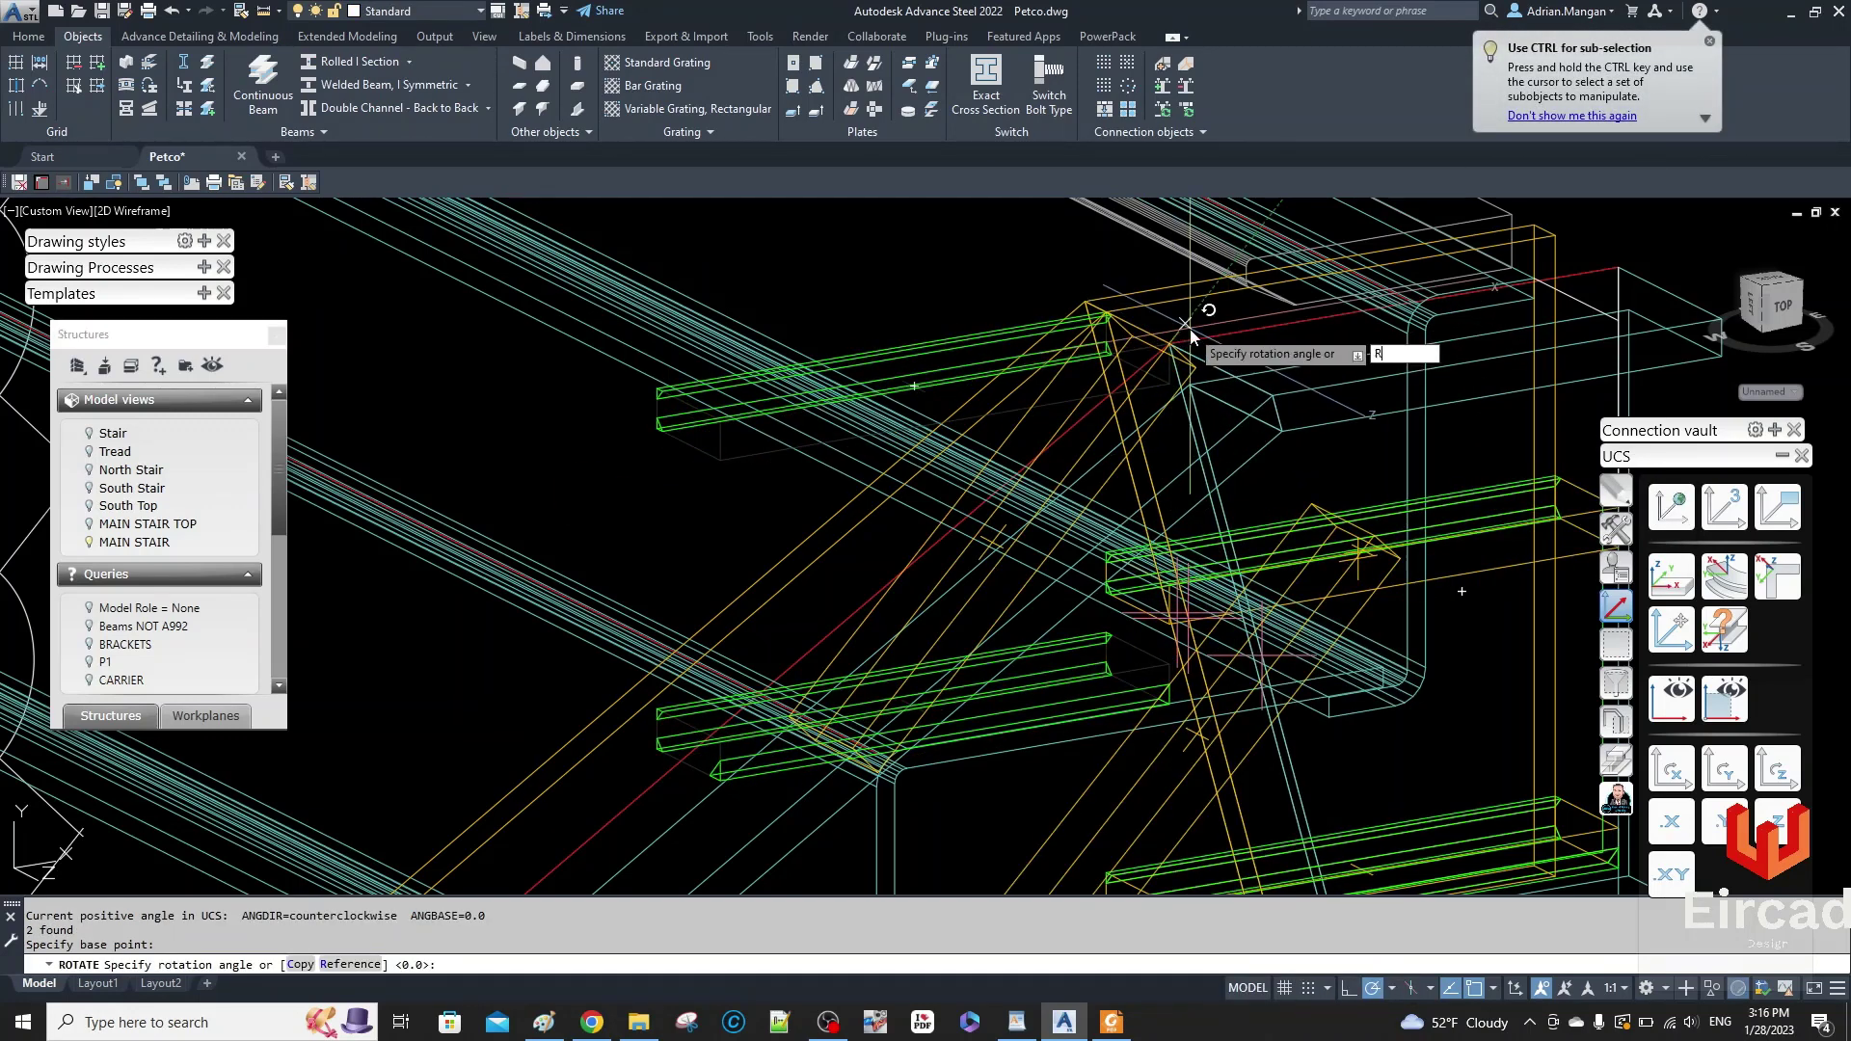
type("R")
key("Return")
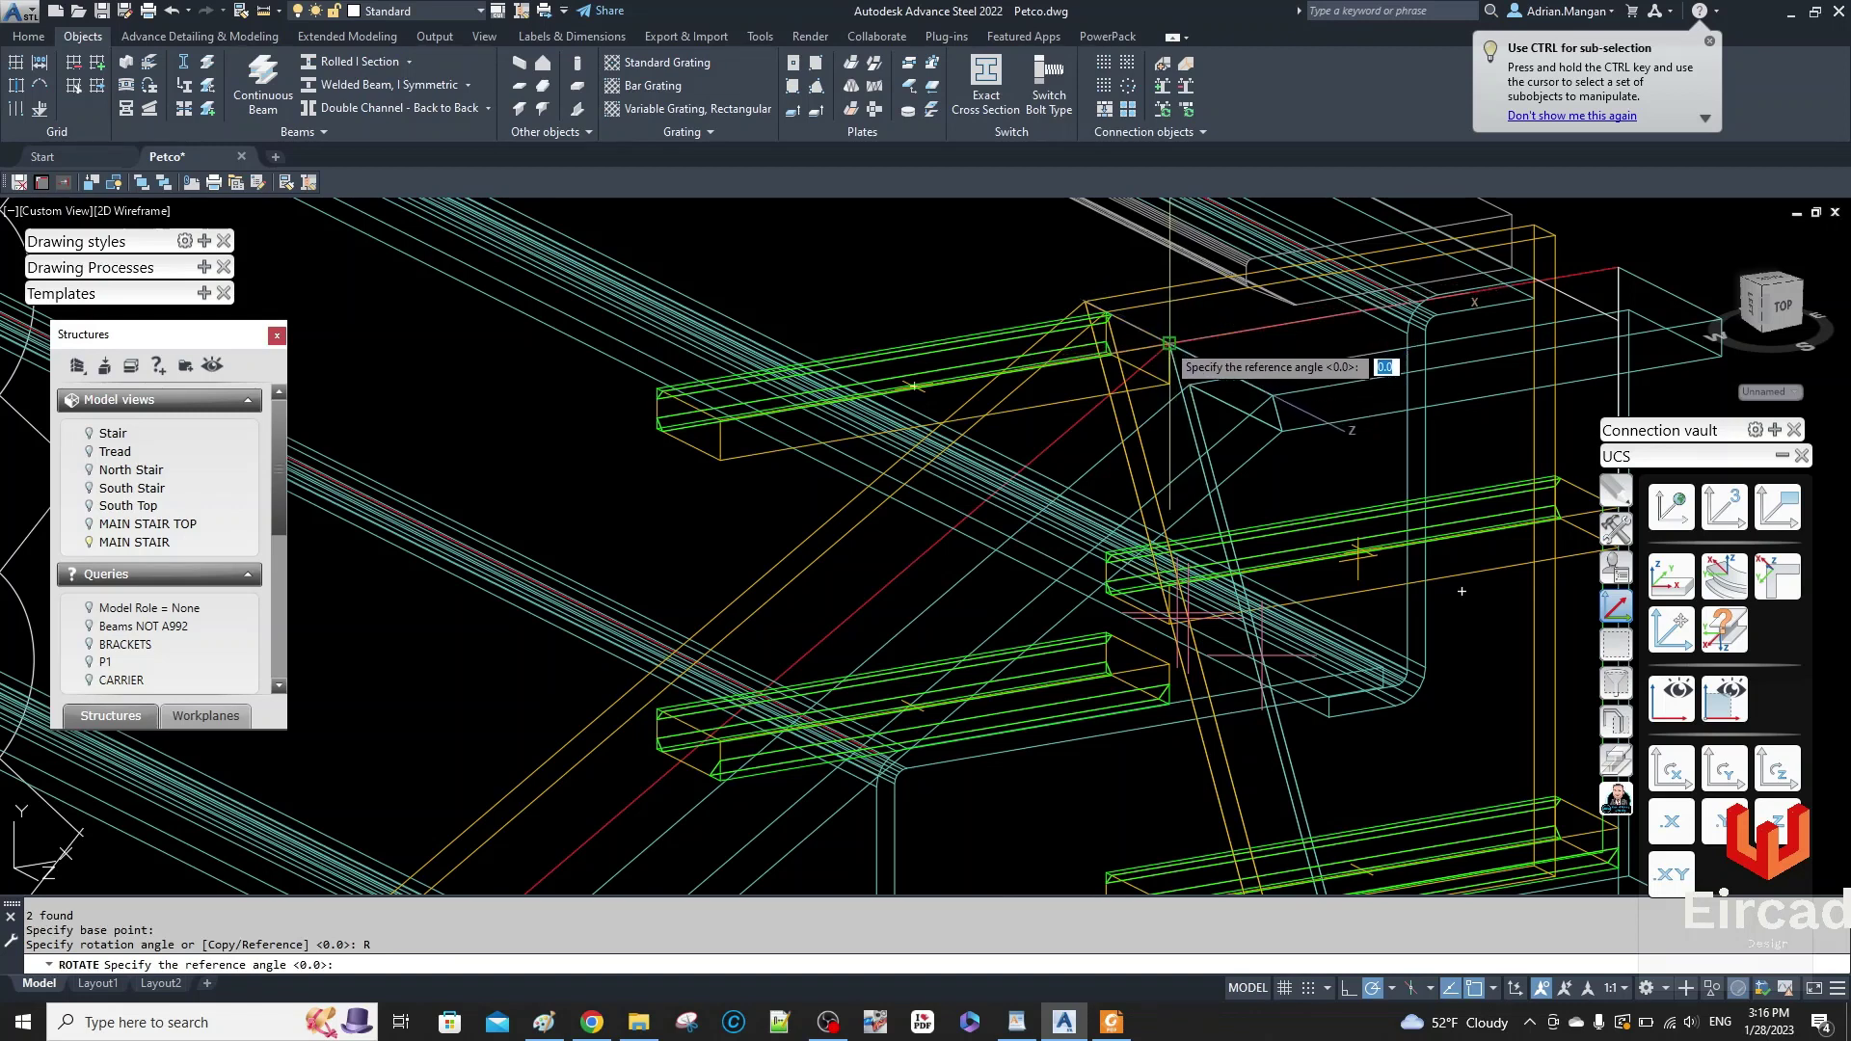
left_click(1170, 343)
scroll(723, 421, "up", 5)
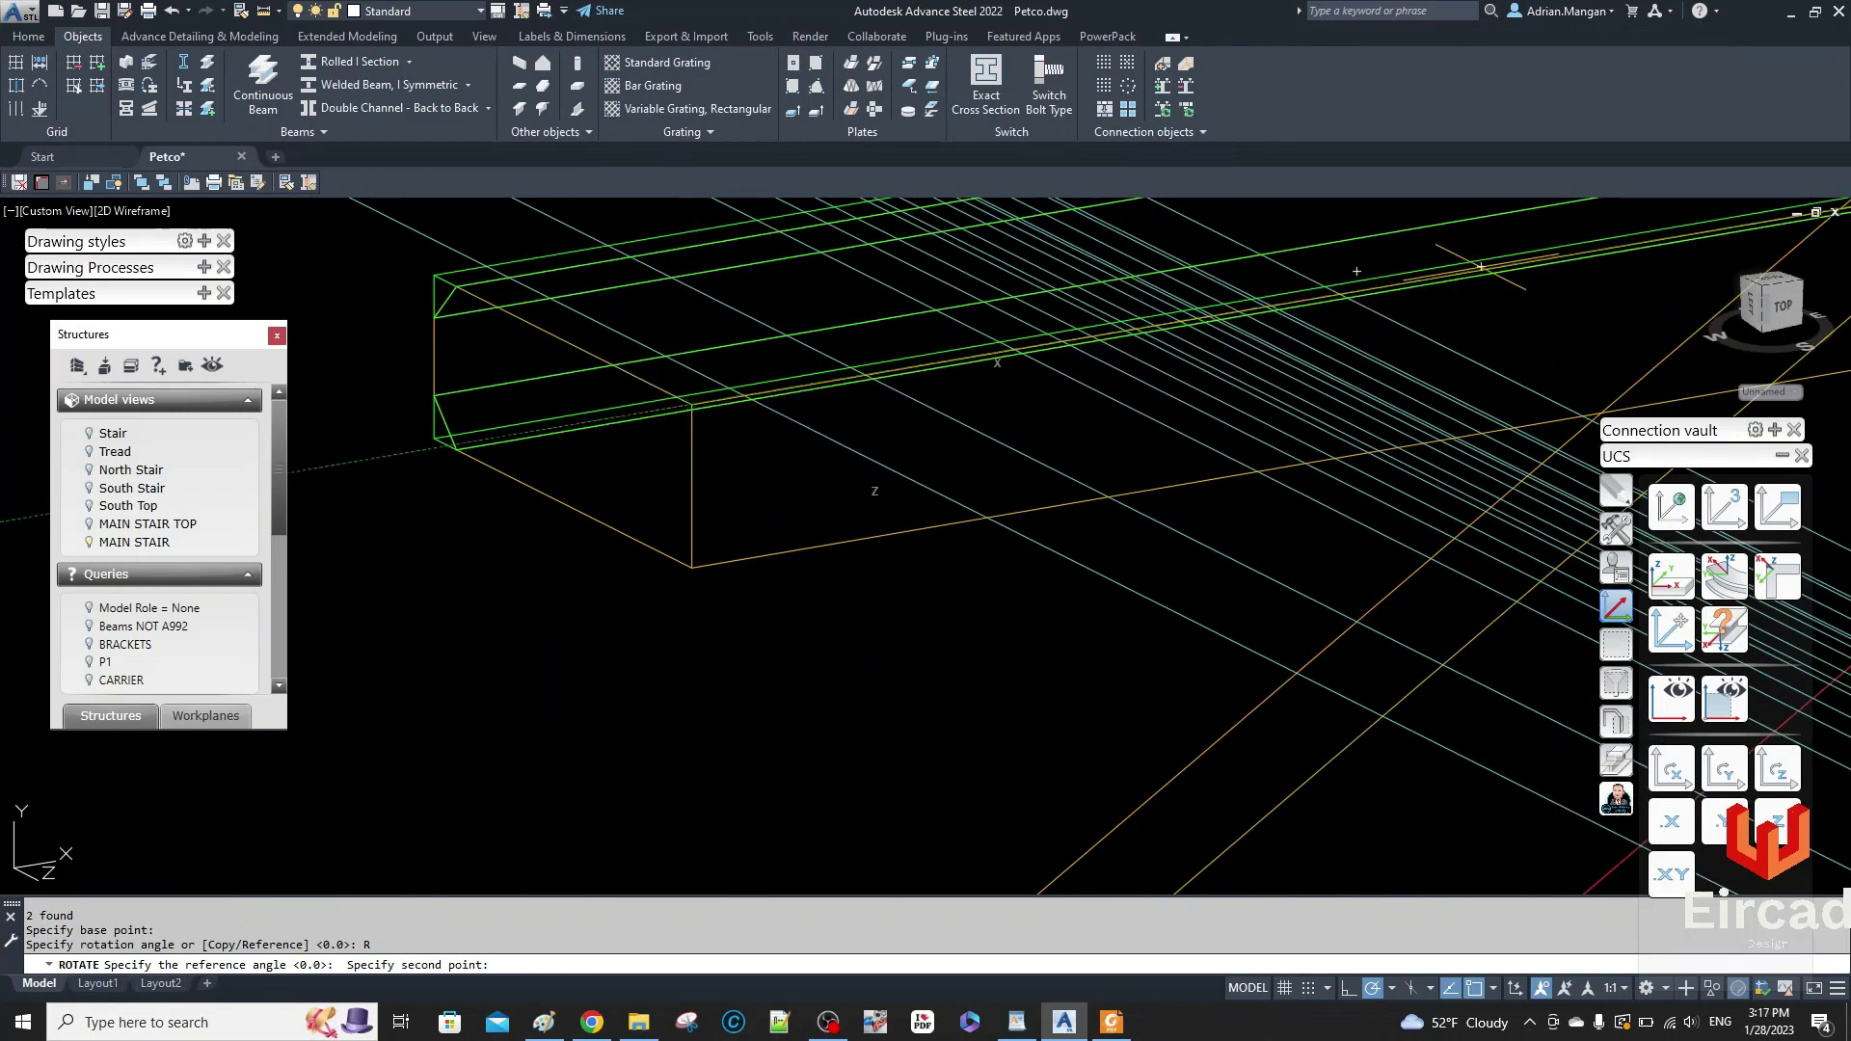
left_click(1479, 267)
scroll(820, 453, "down", 6)
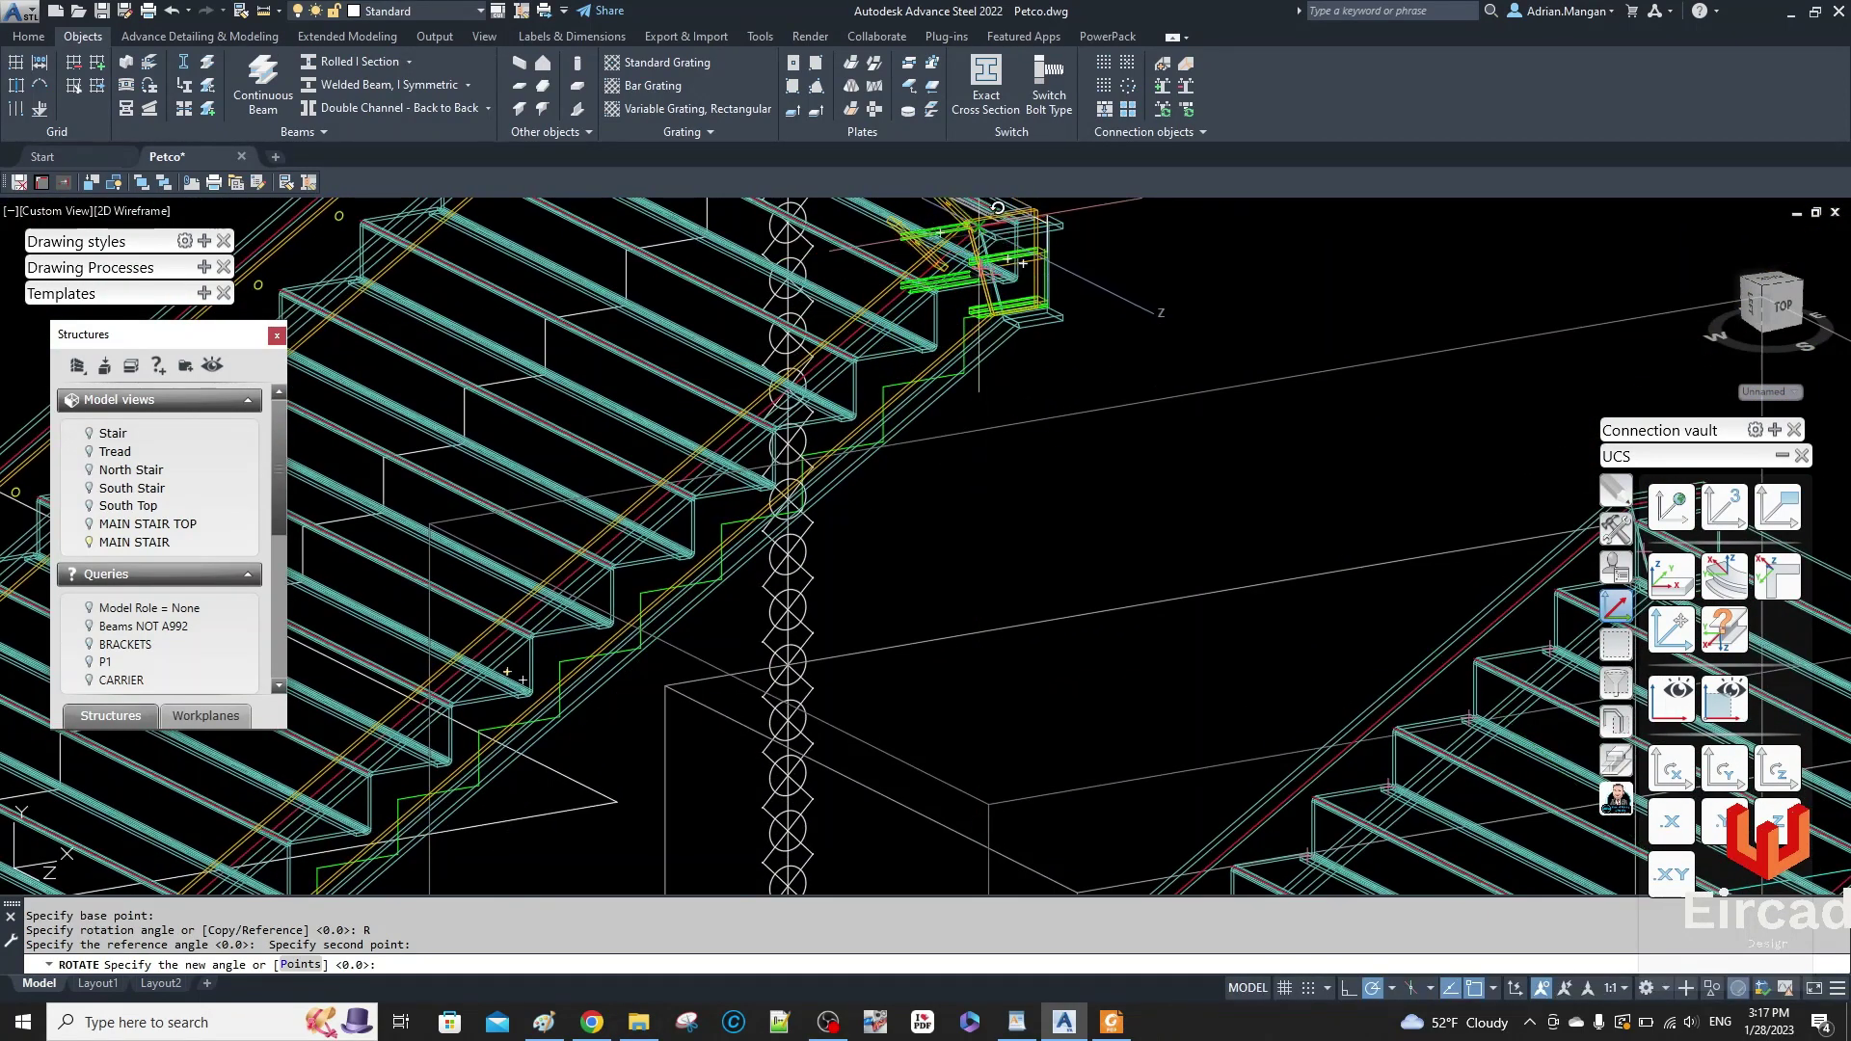
scroll(868, 395, "down", 5)
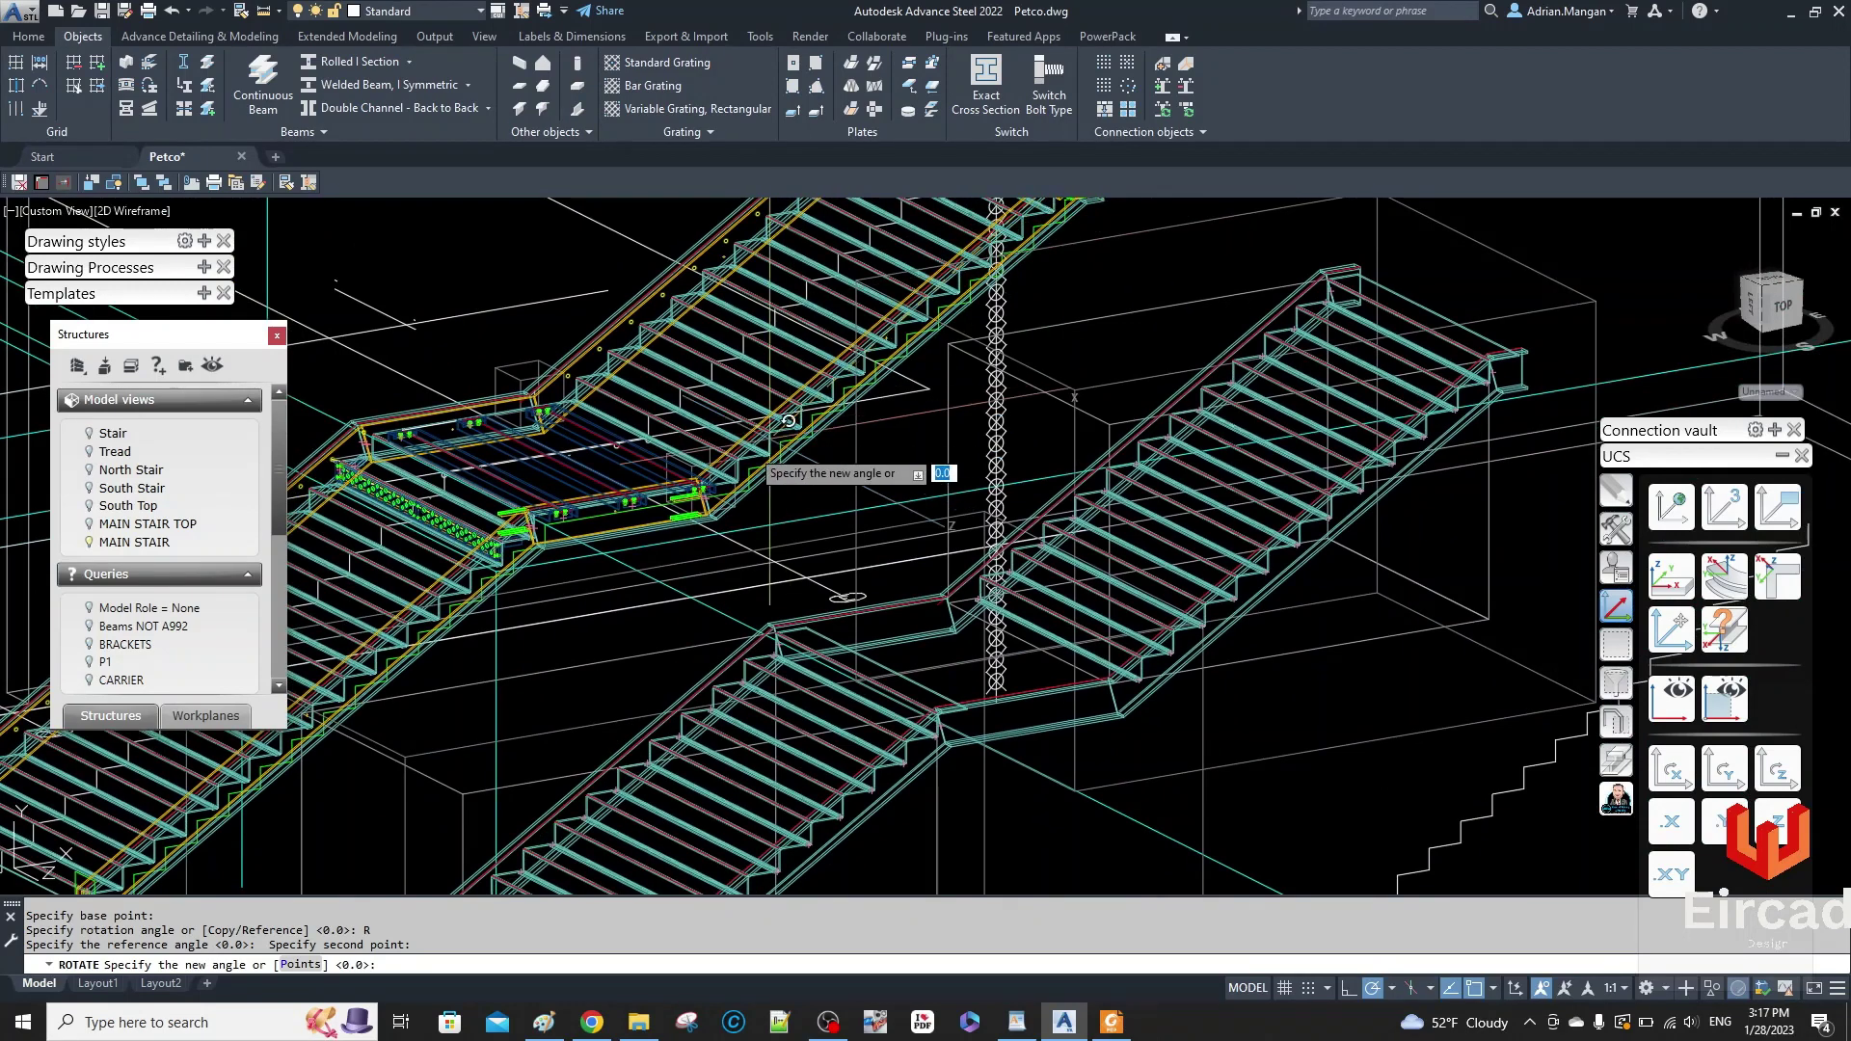
scroll(743, 459, "up", 10)
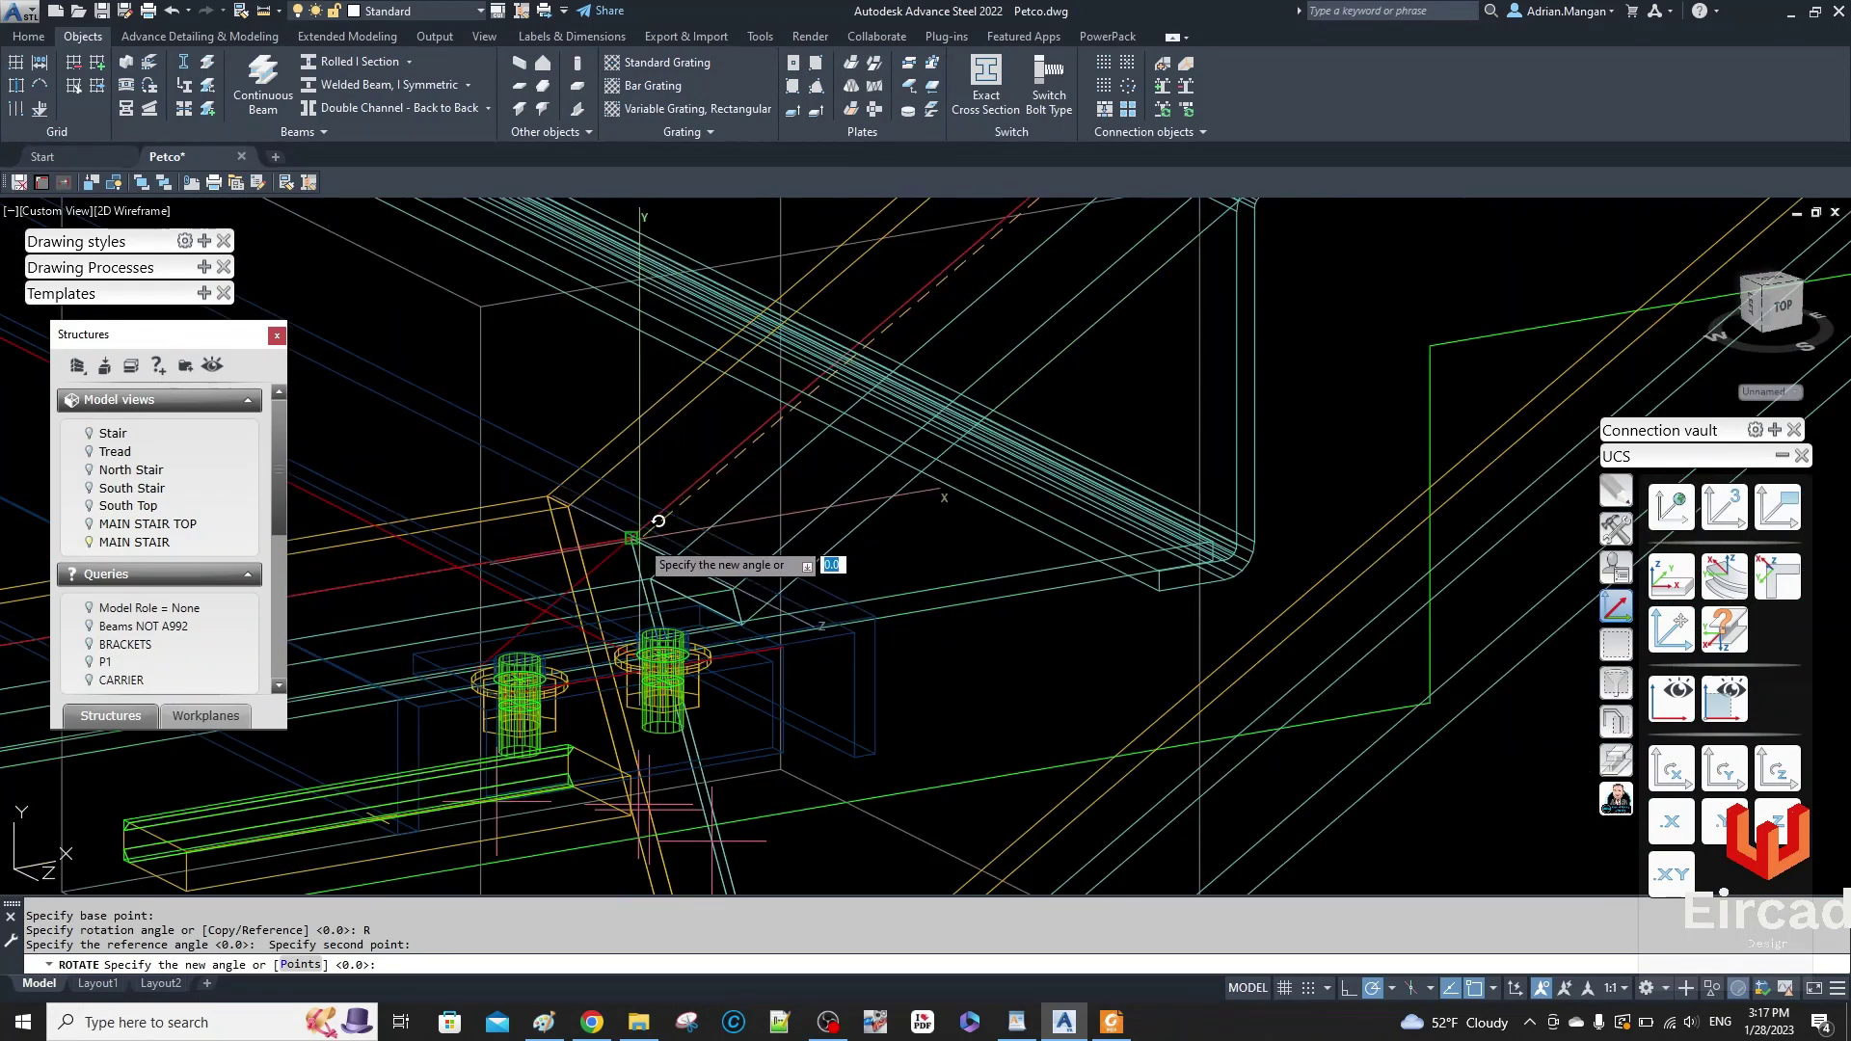
scroll(633, 536, "up", 4)
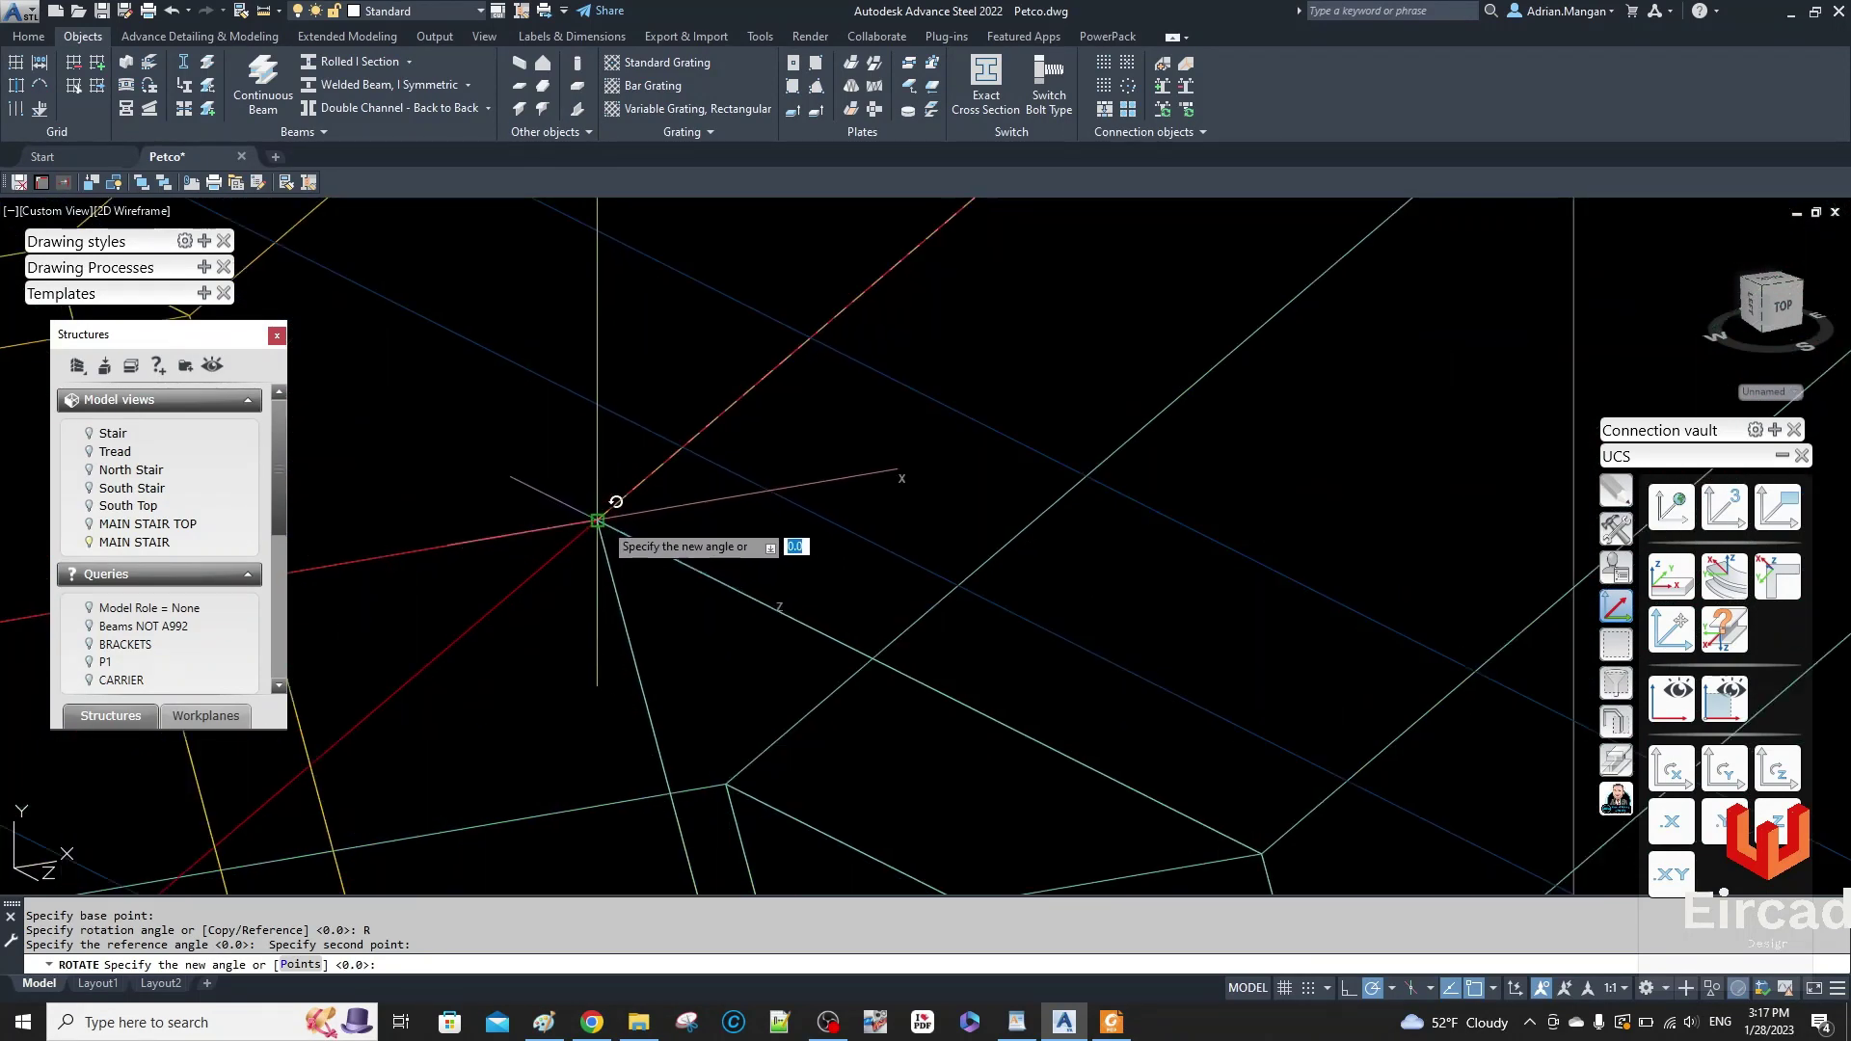
left_click(601, 521)
- Align the UCS to the sloped channel stringer by object near the stair's top end
scroll(971, 363, "down", 10)
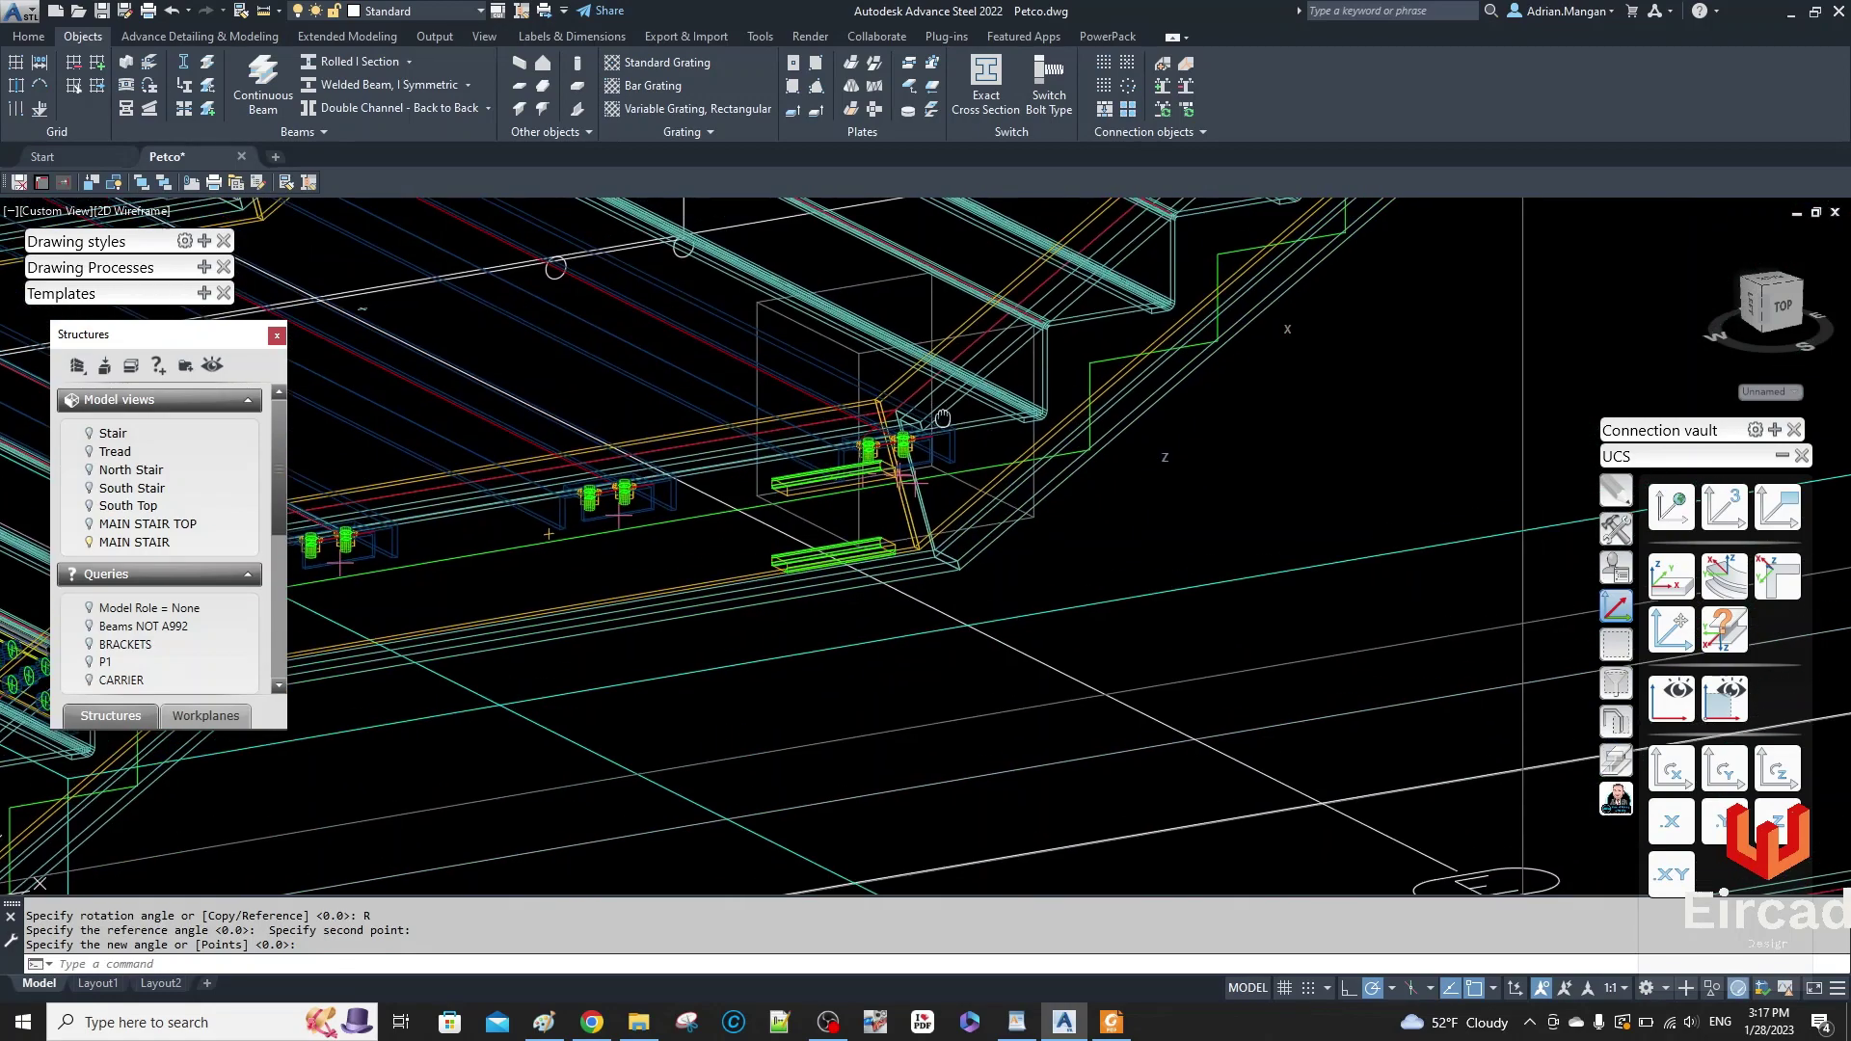
middle_click_drag(1155, 303, 952, 486)
middle_click_drag(1055, 424, 741, 627)
scroll(1106, 322, "up", 4)
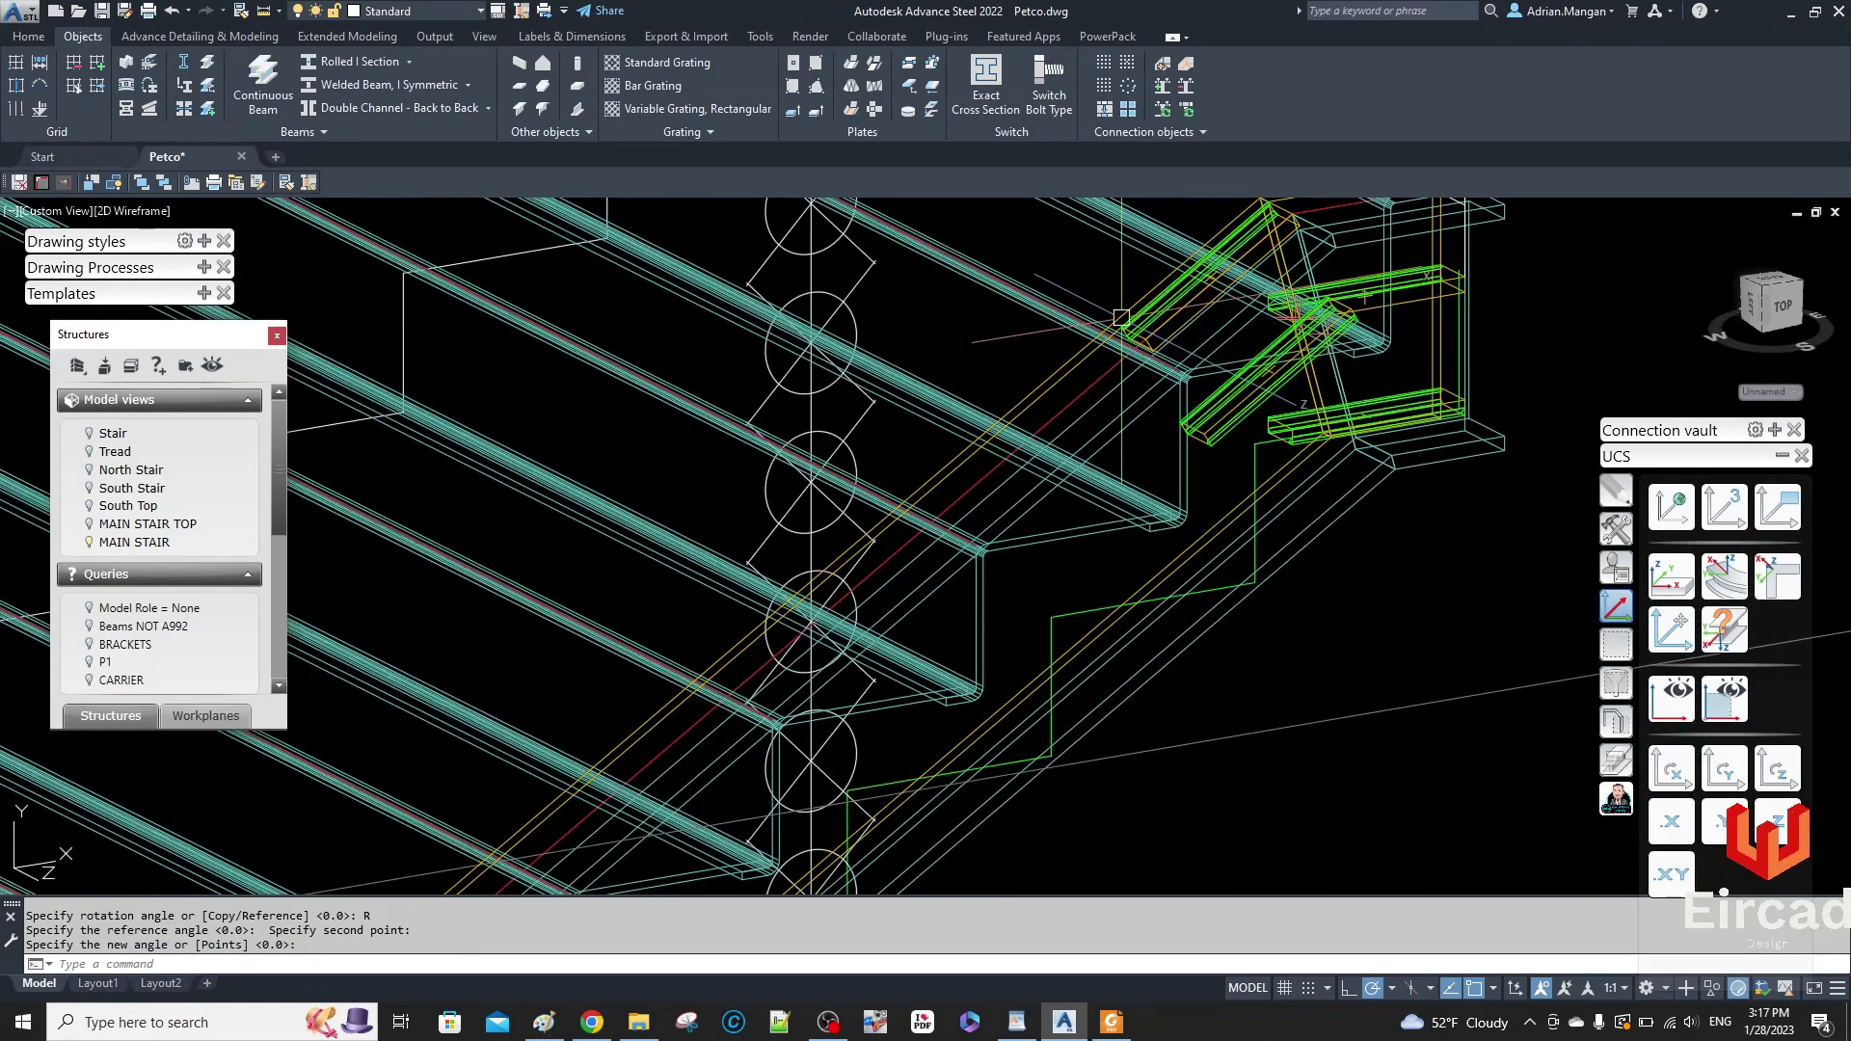
scroll(1196, 425, "up", 4)
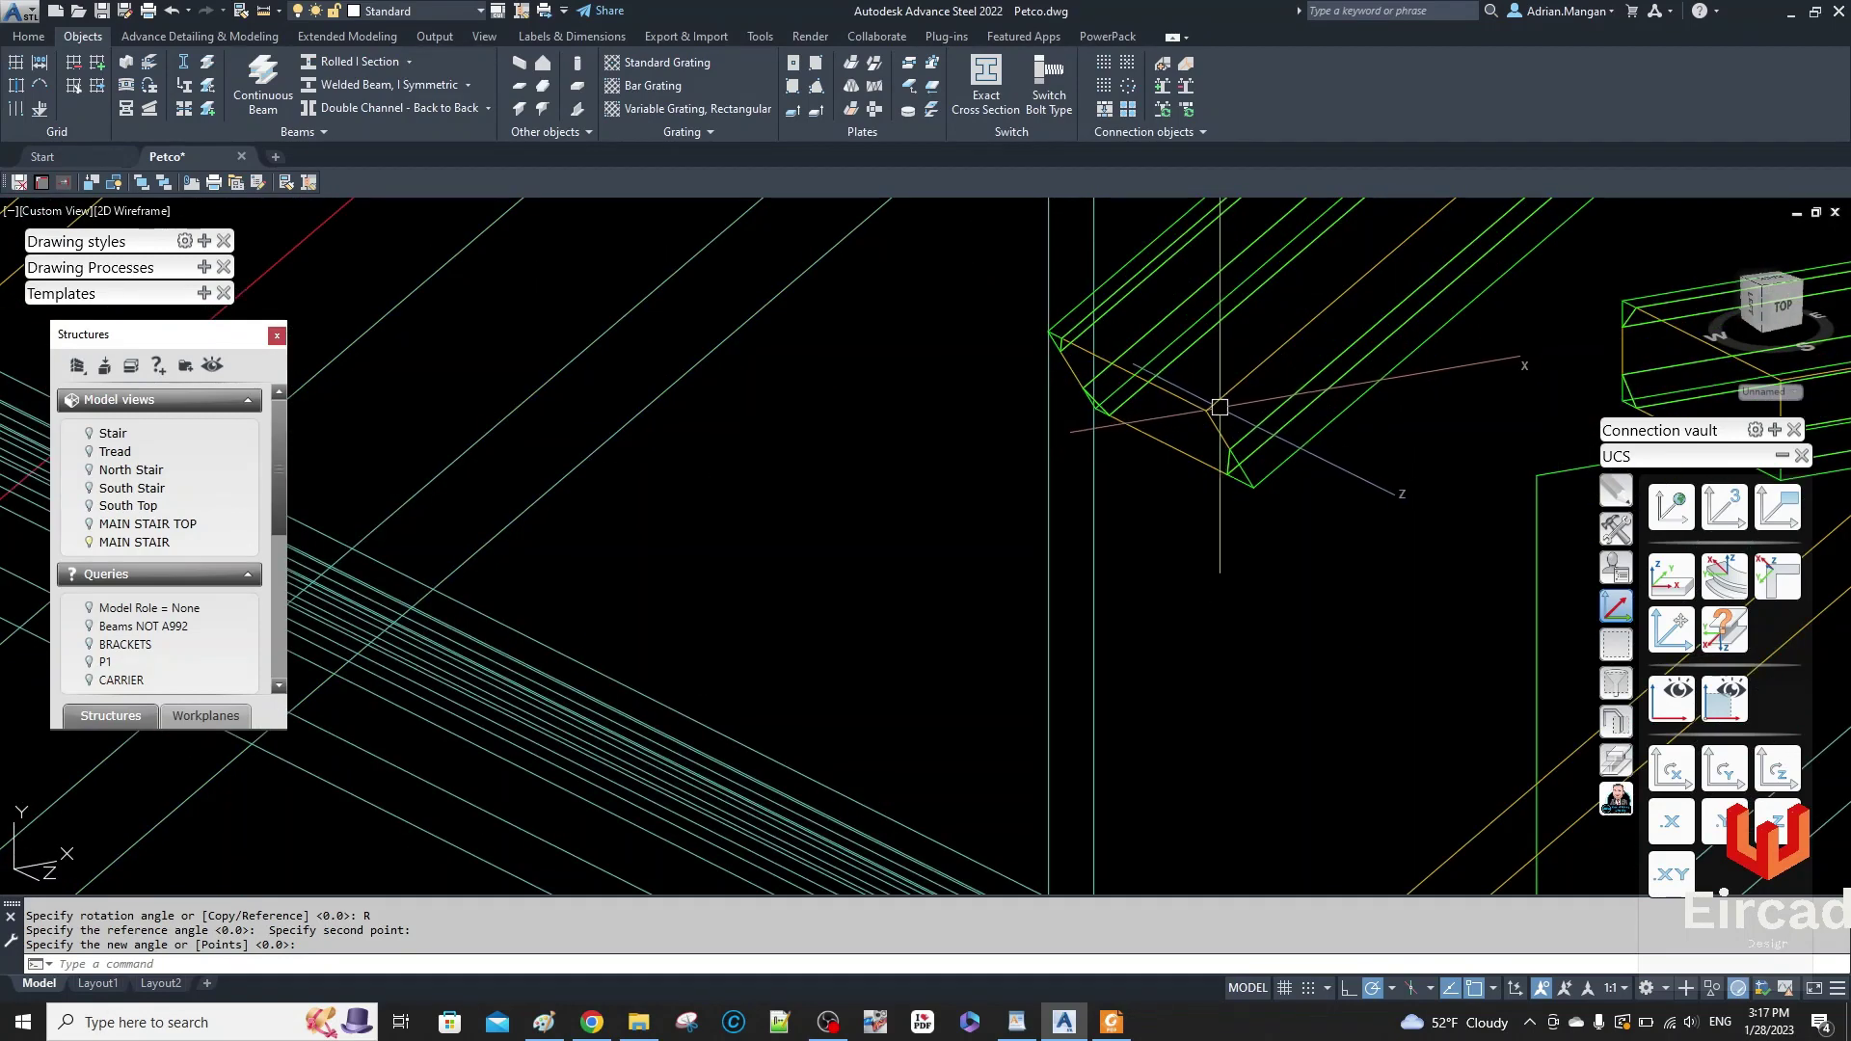
left_click(1220, 407)
scroll(1216, 405, "down", 5)
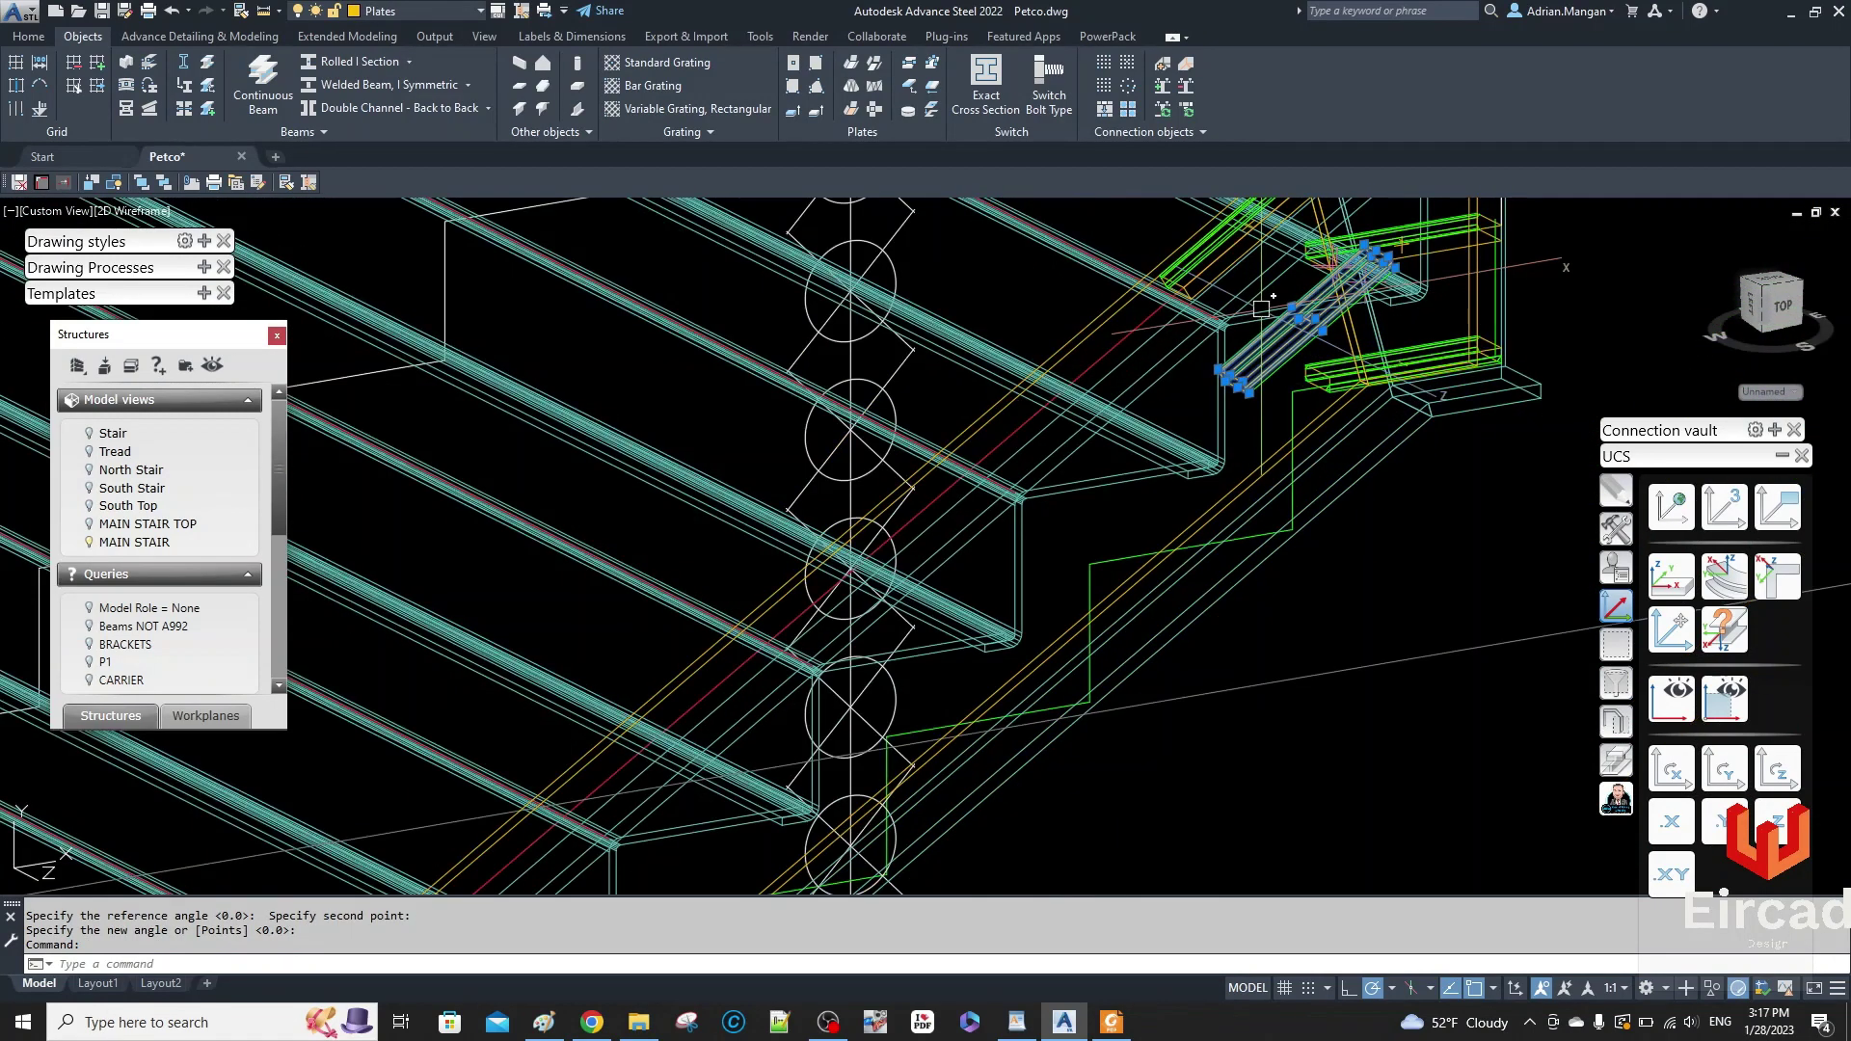
key("Escape")
scroll(1262, 313, "up", 3)
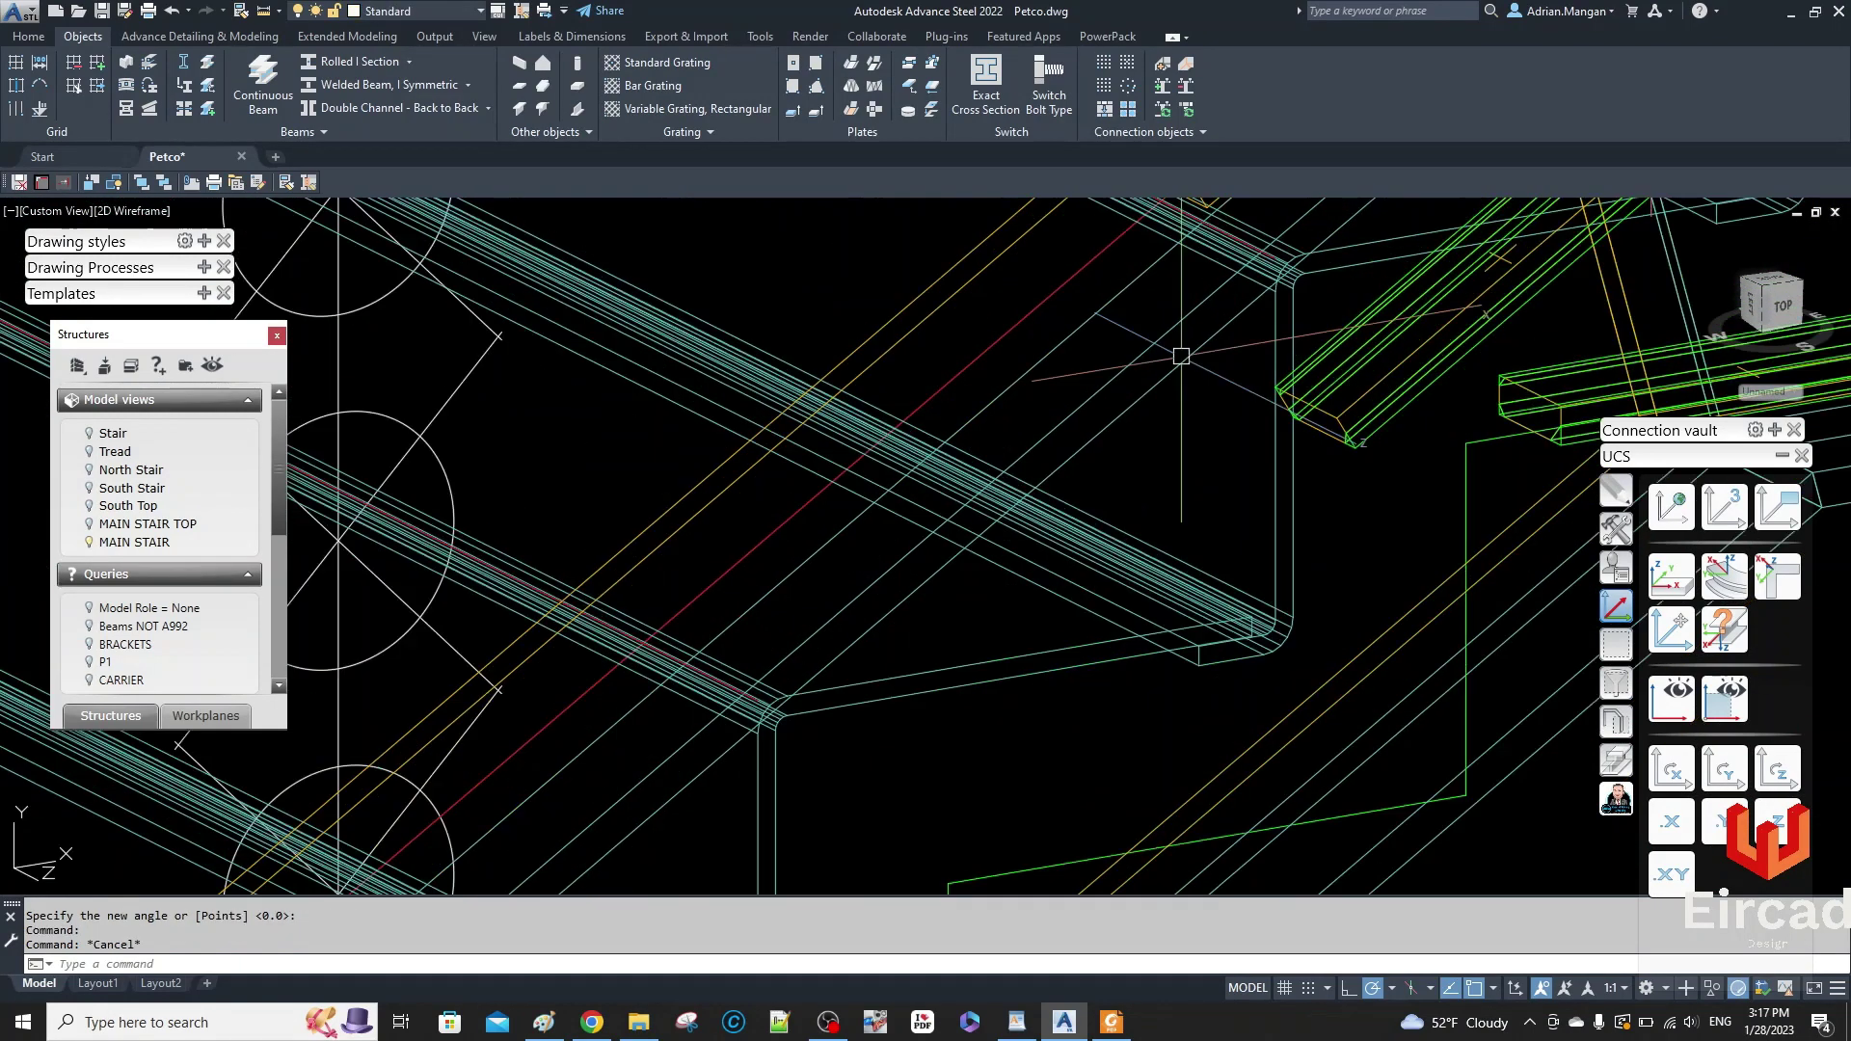
left_click(1667, 583)
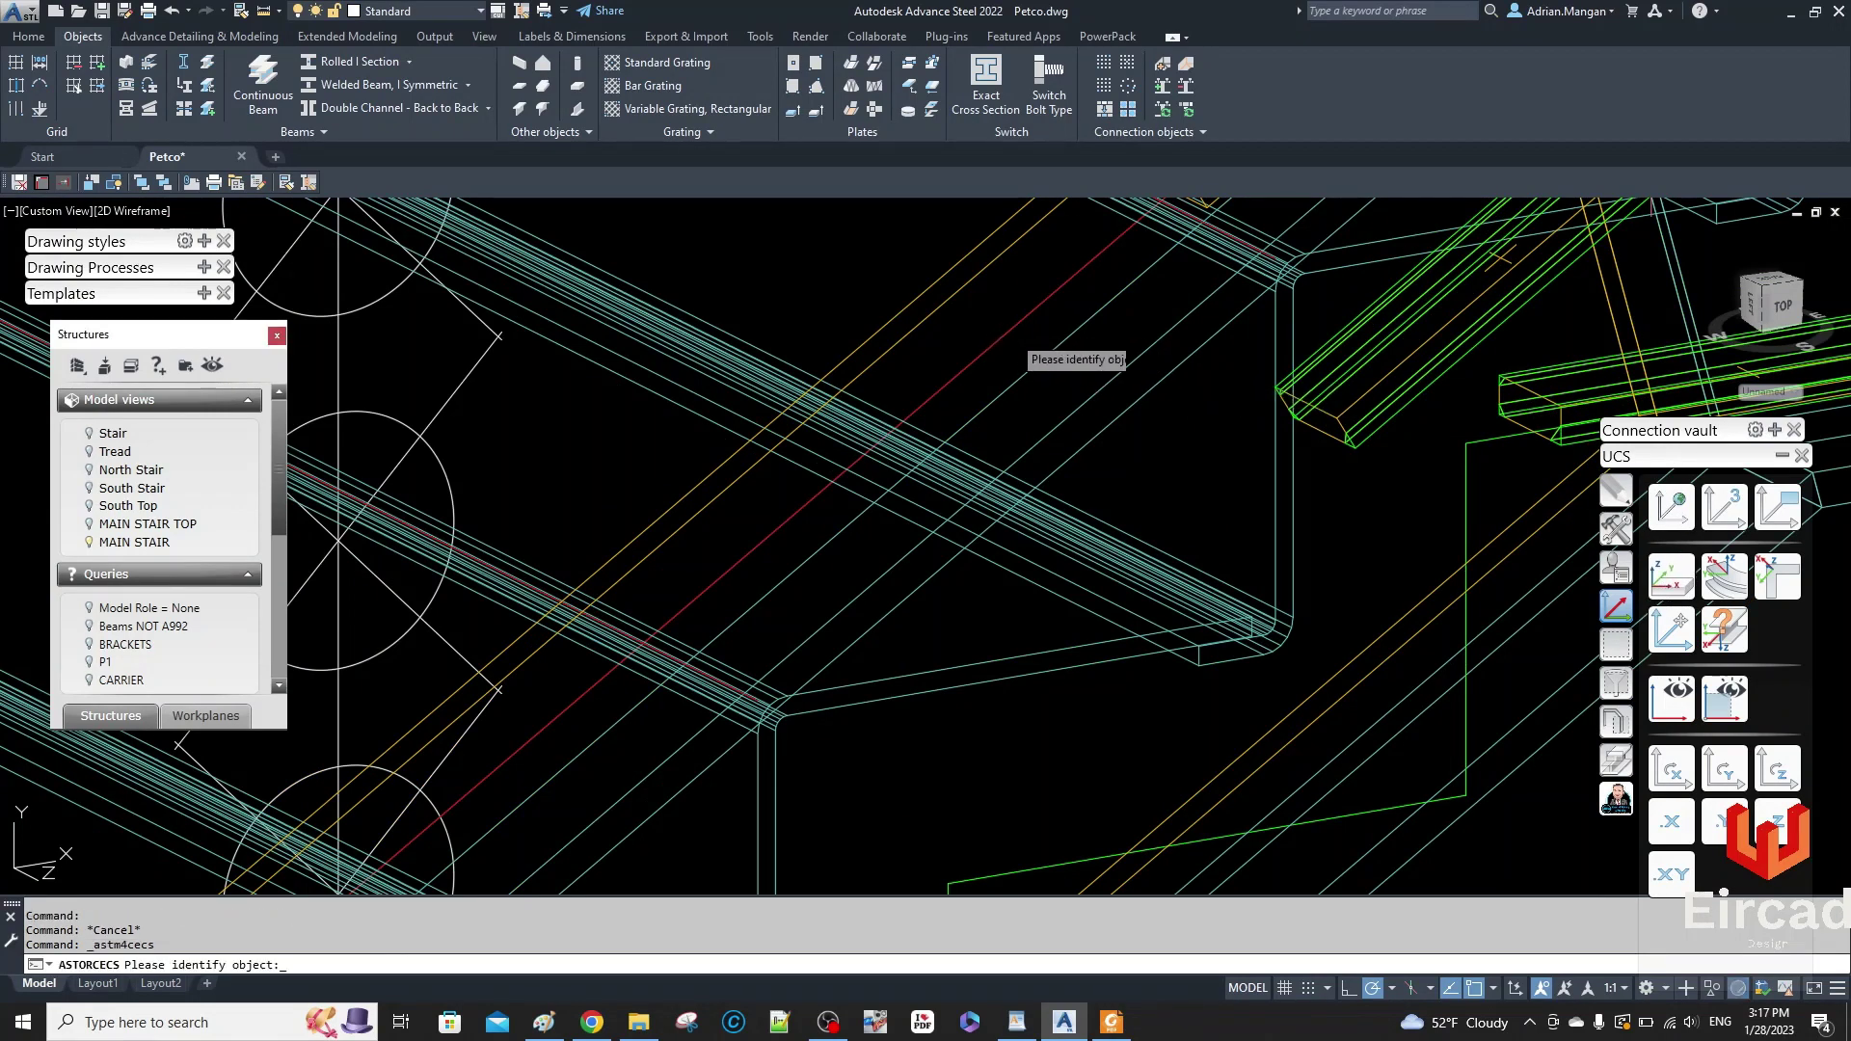
key("Return")
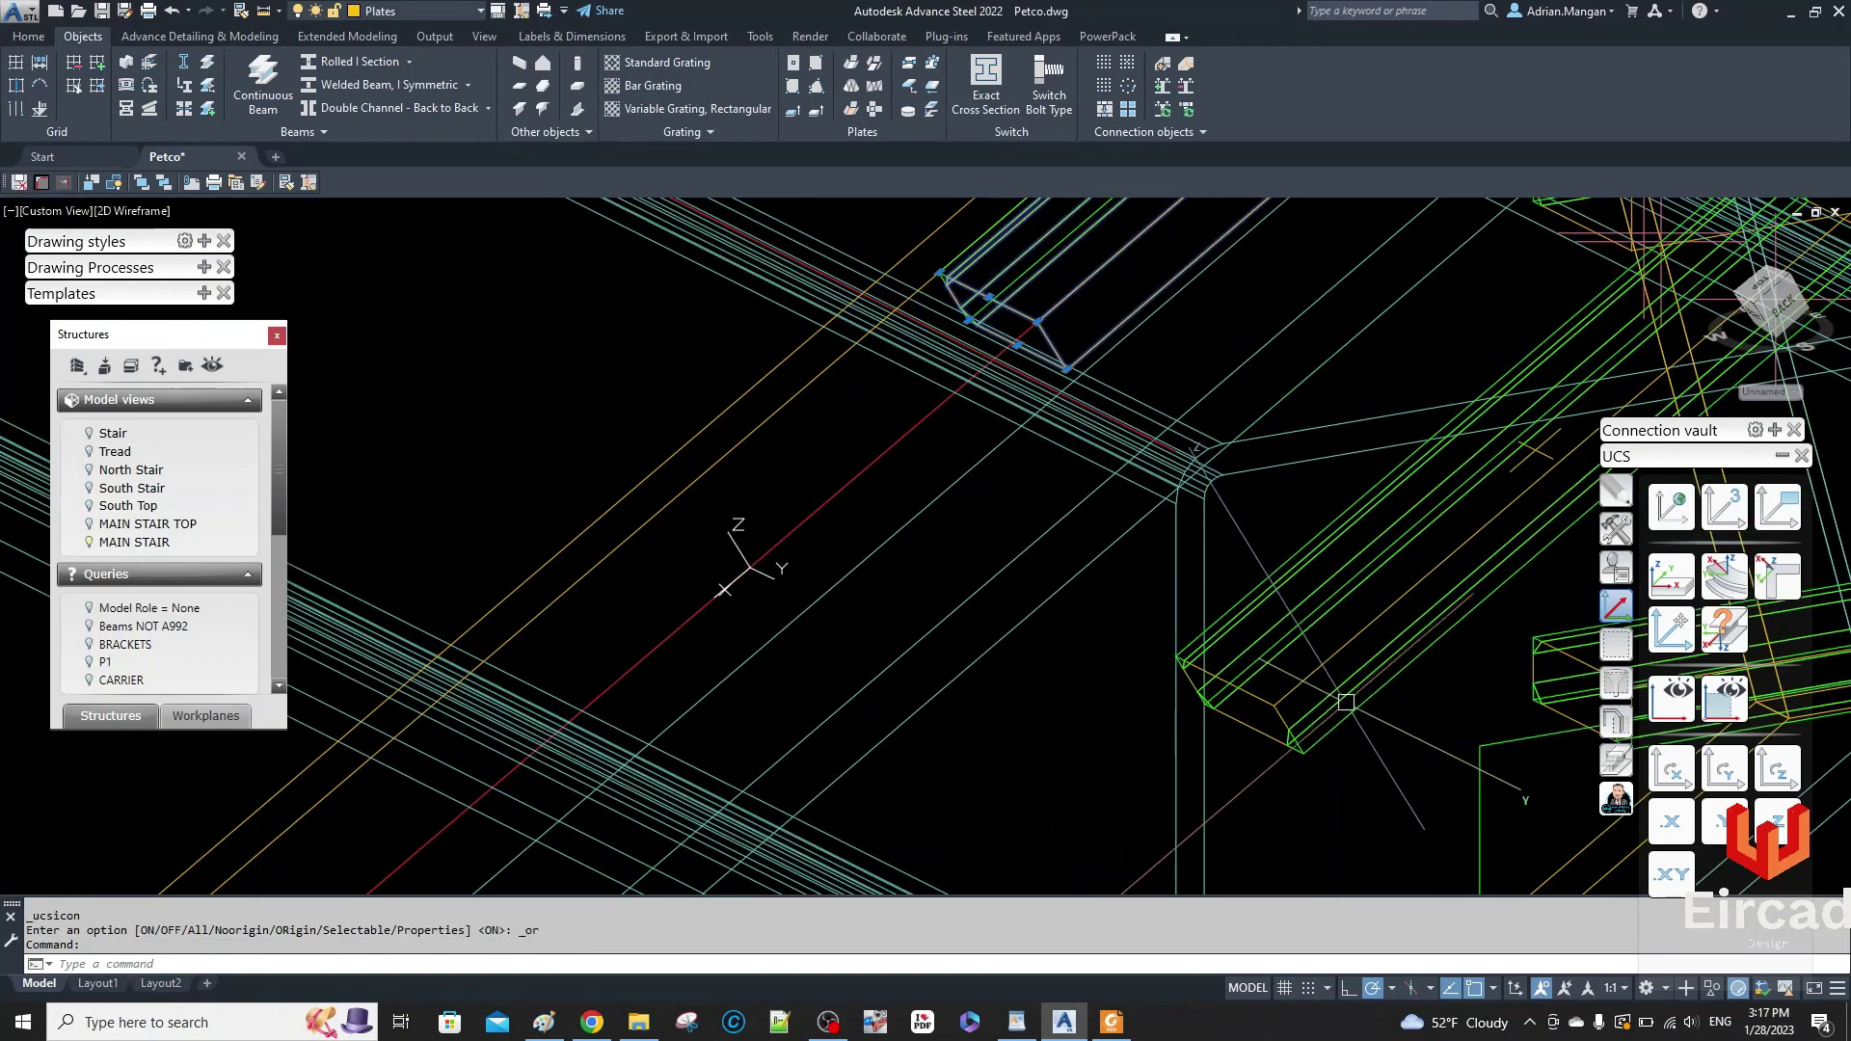
- Move the two rotated plates at the stair's top bend 4.5" downward, perpendicular to the stringer's slope
left_click(1283, 692)
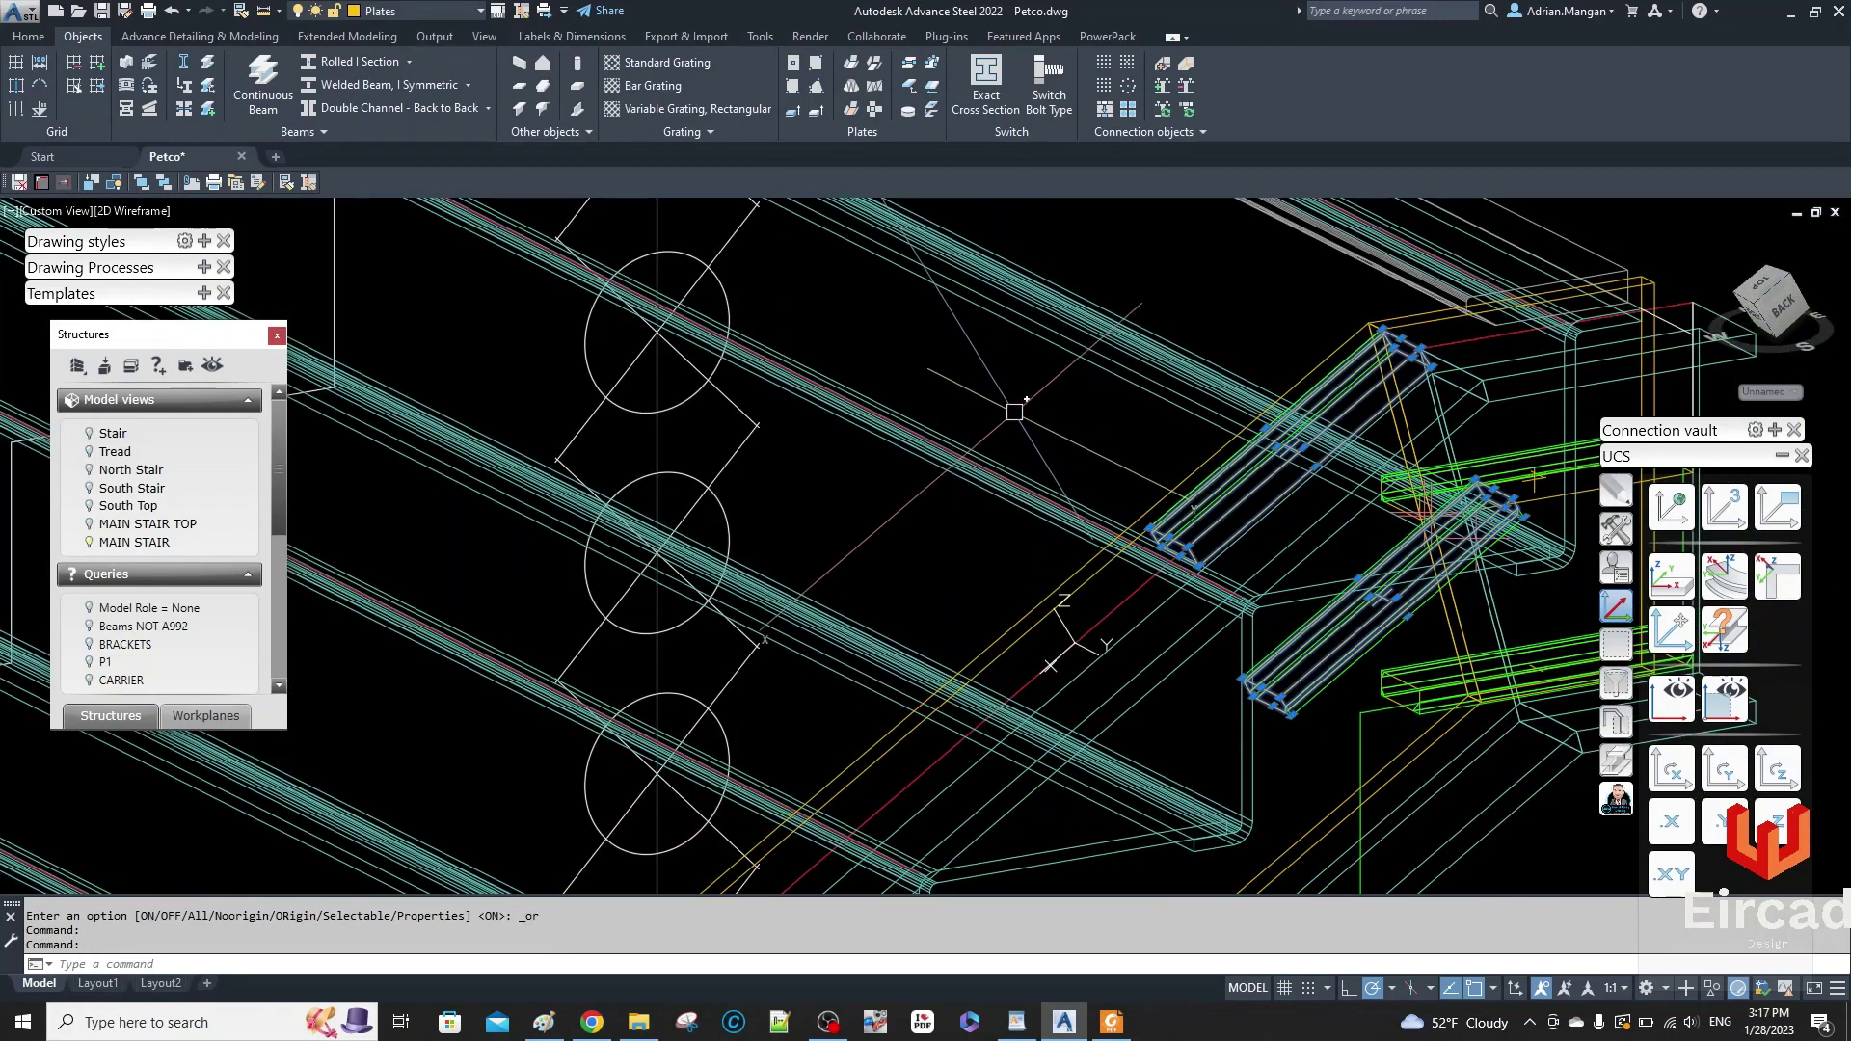
right_click(1017, 408)
left_click(1063, 544)
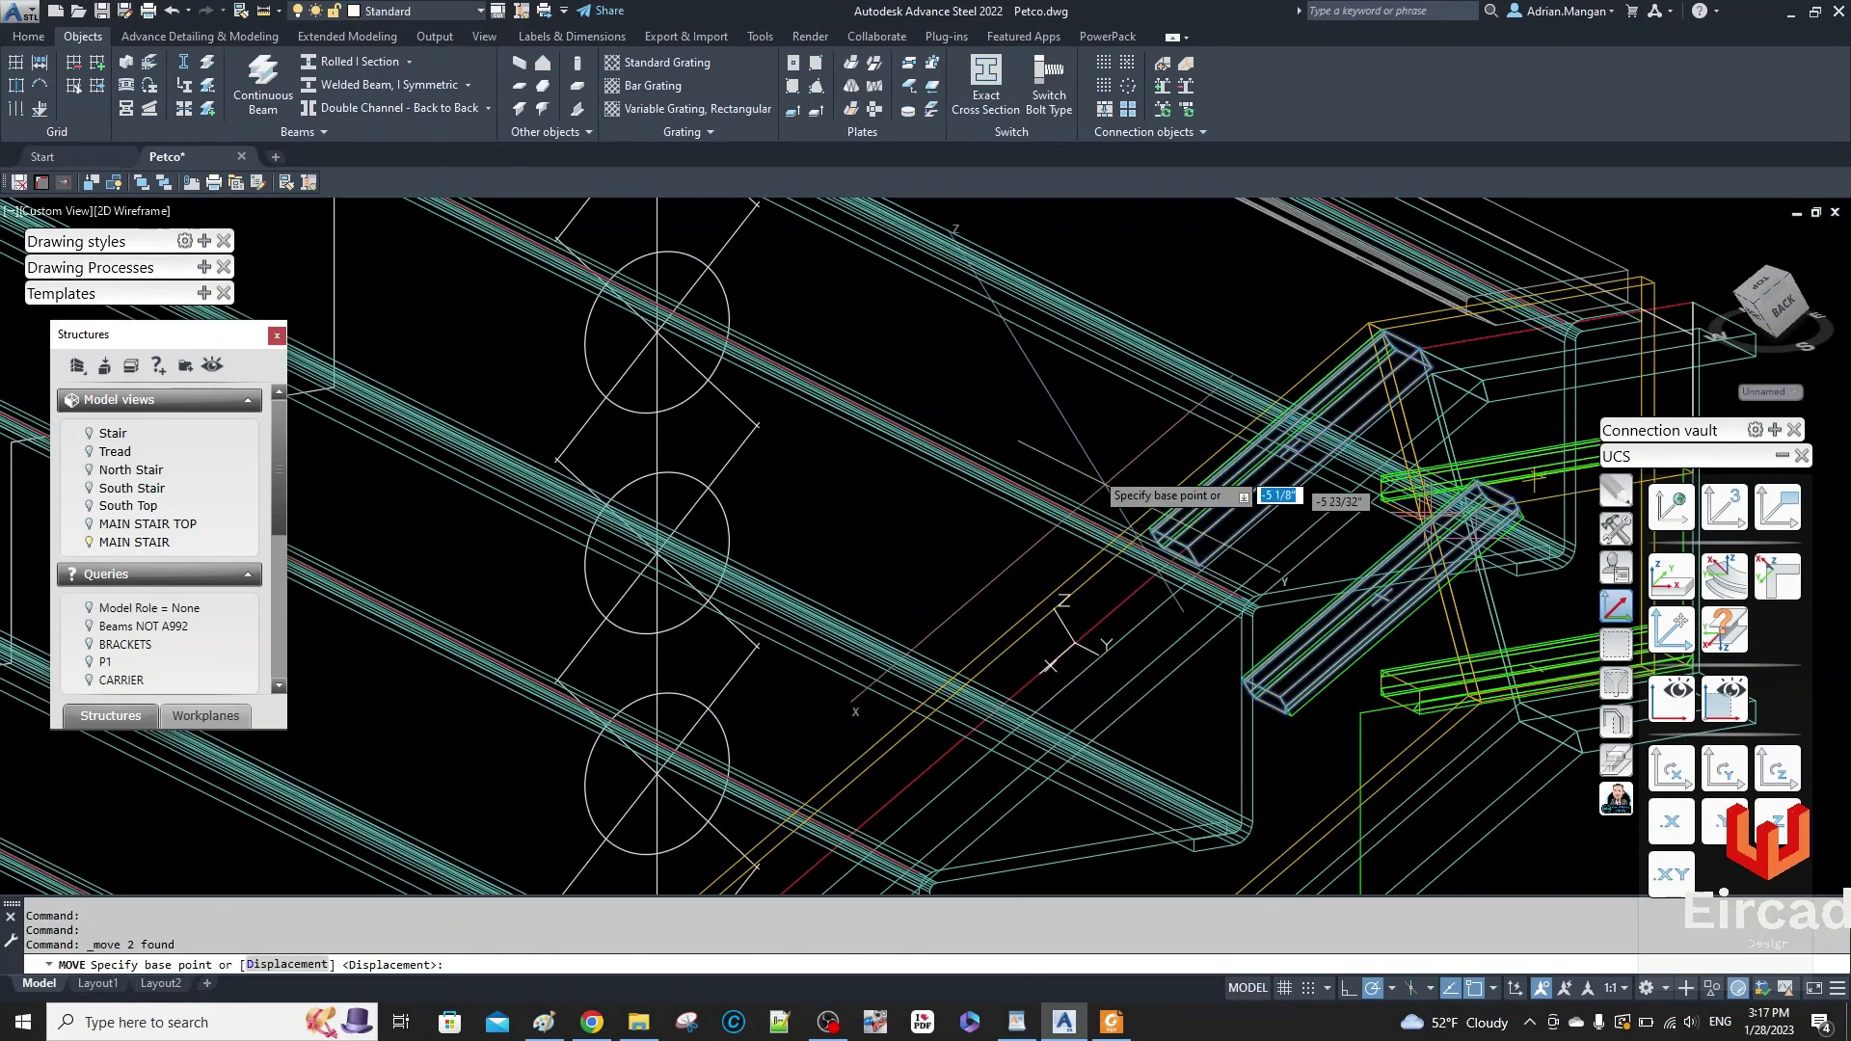
left_click(1097, 431)
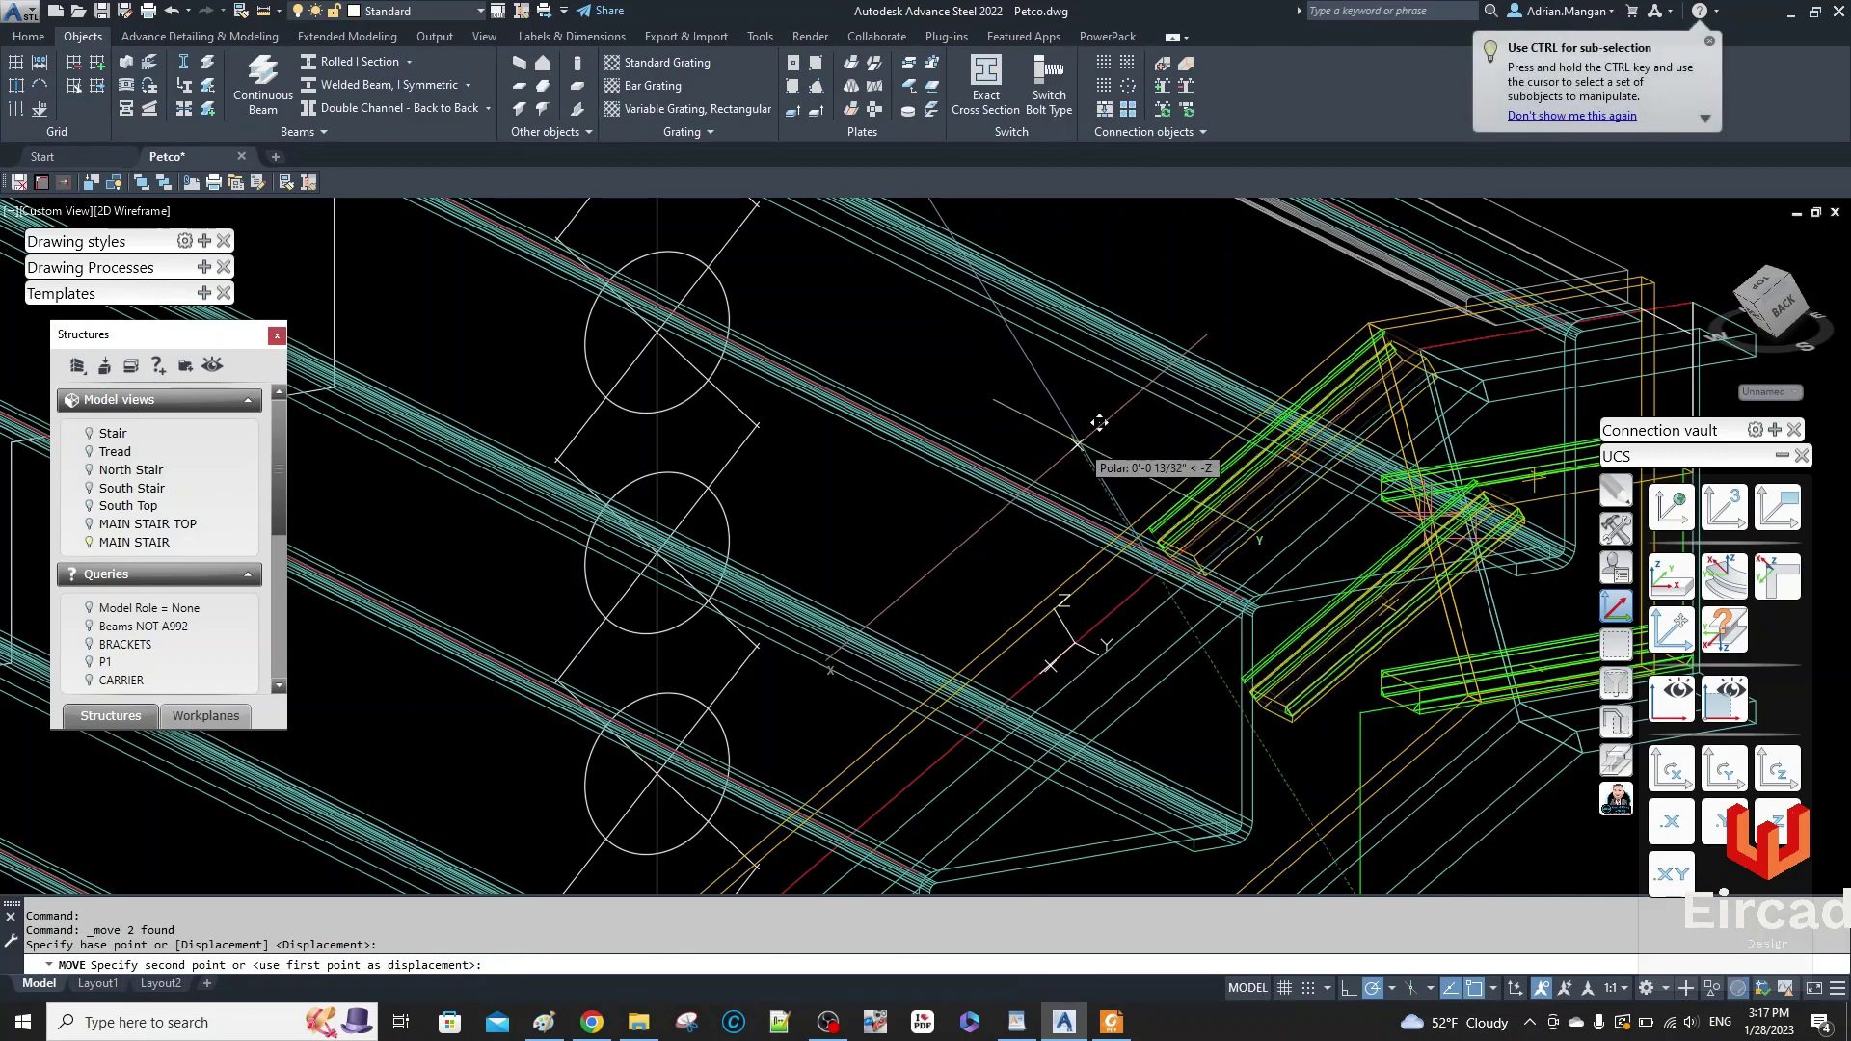
type("4")
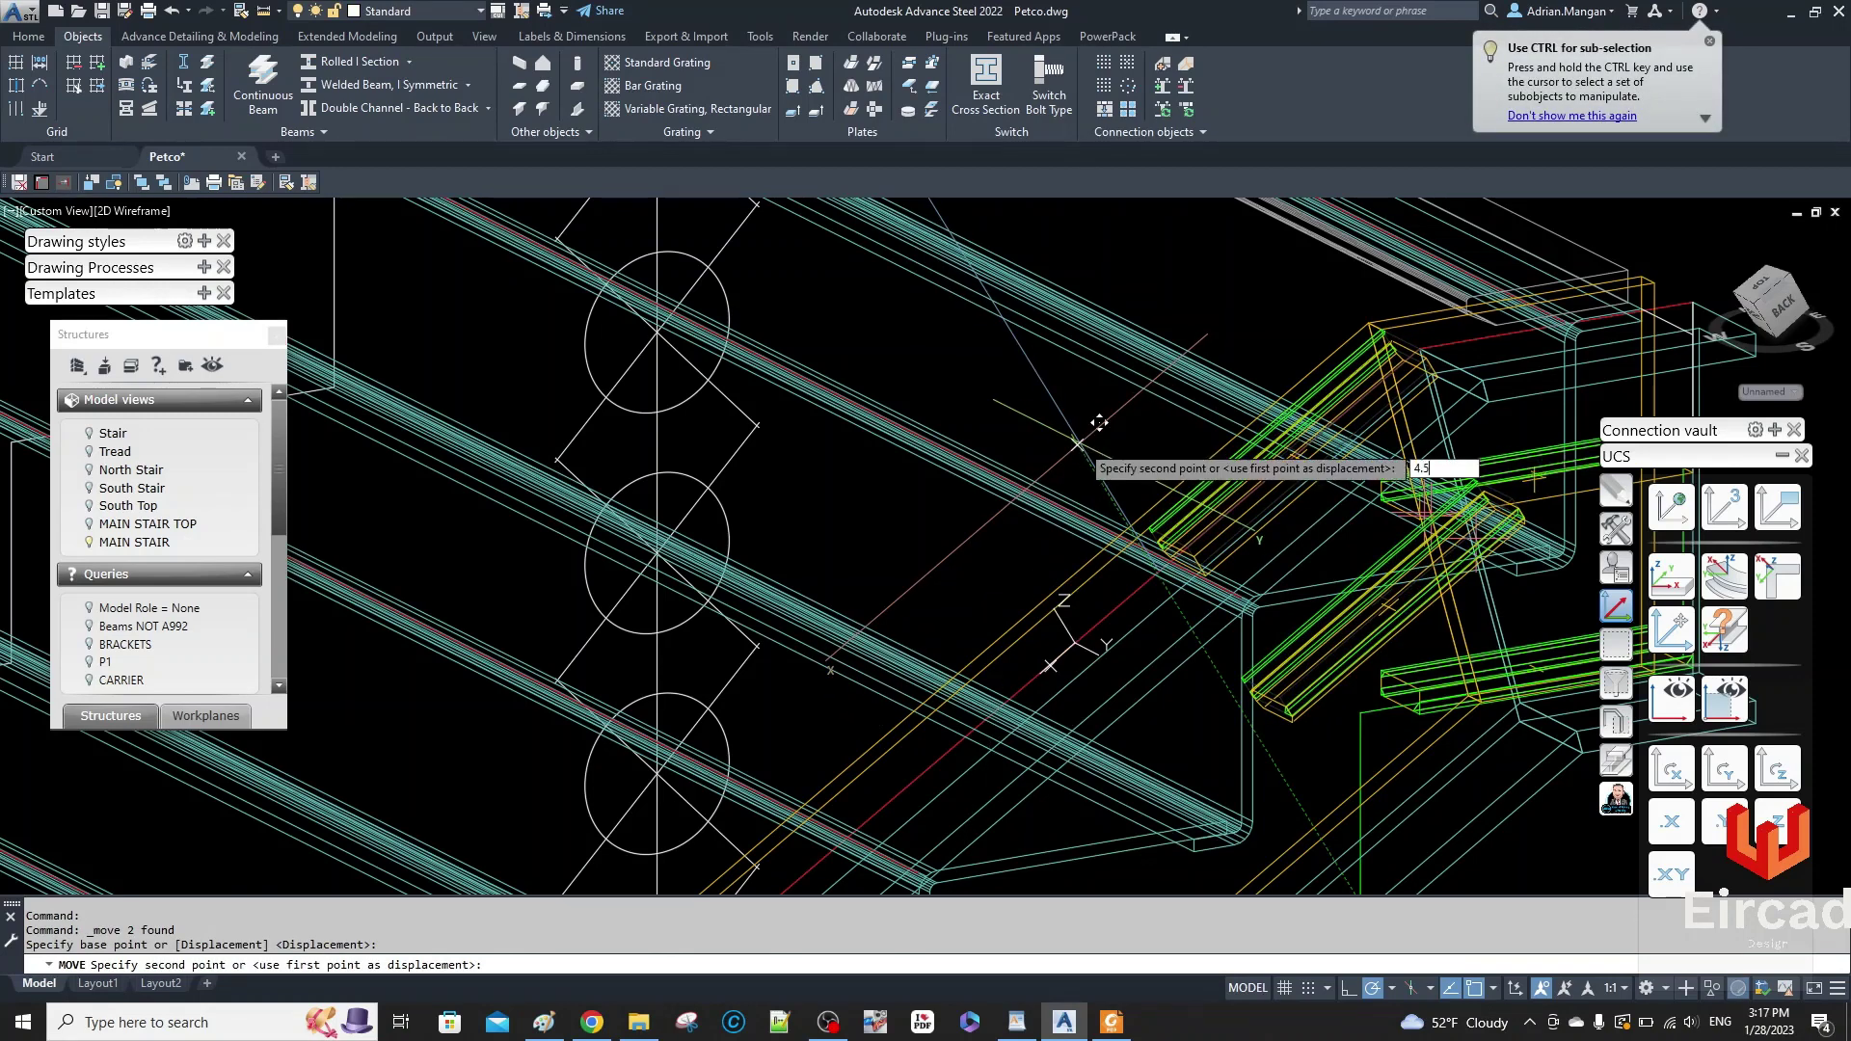
type(".5")
key("Return")
- Stretch the lower end of the upper sloped plate down the stringer to the landing's upper bend
middle_click_drag(1437, 543, 1420, 373)
left_click(1227, 485)
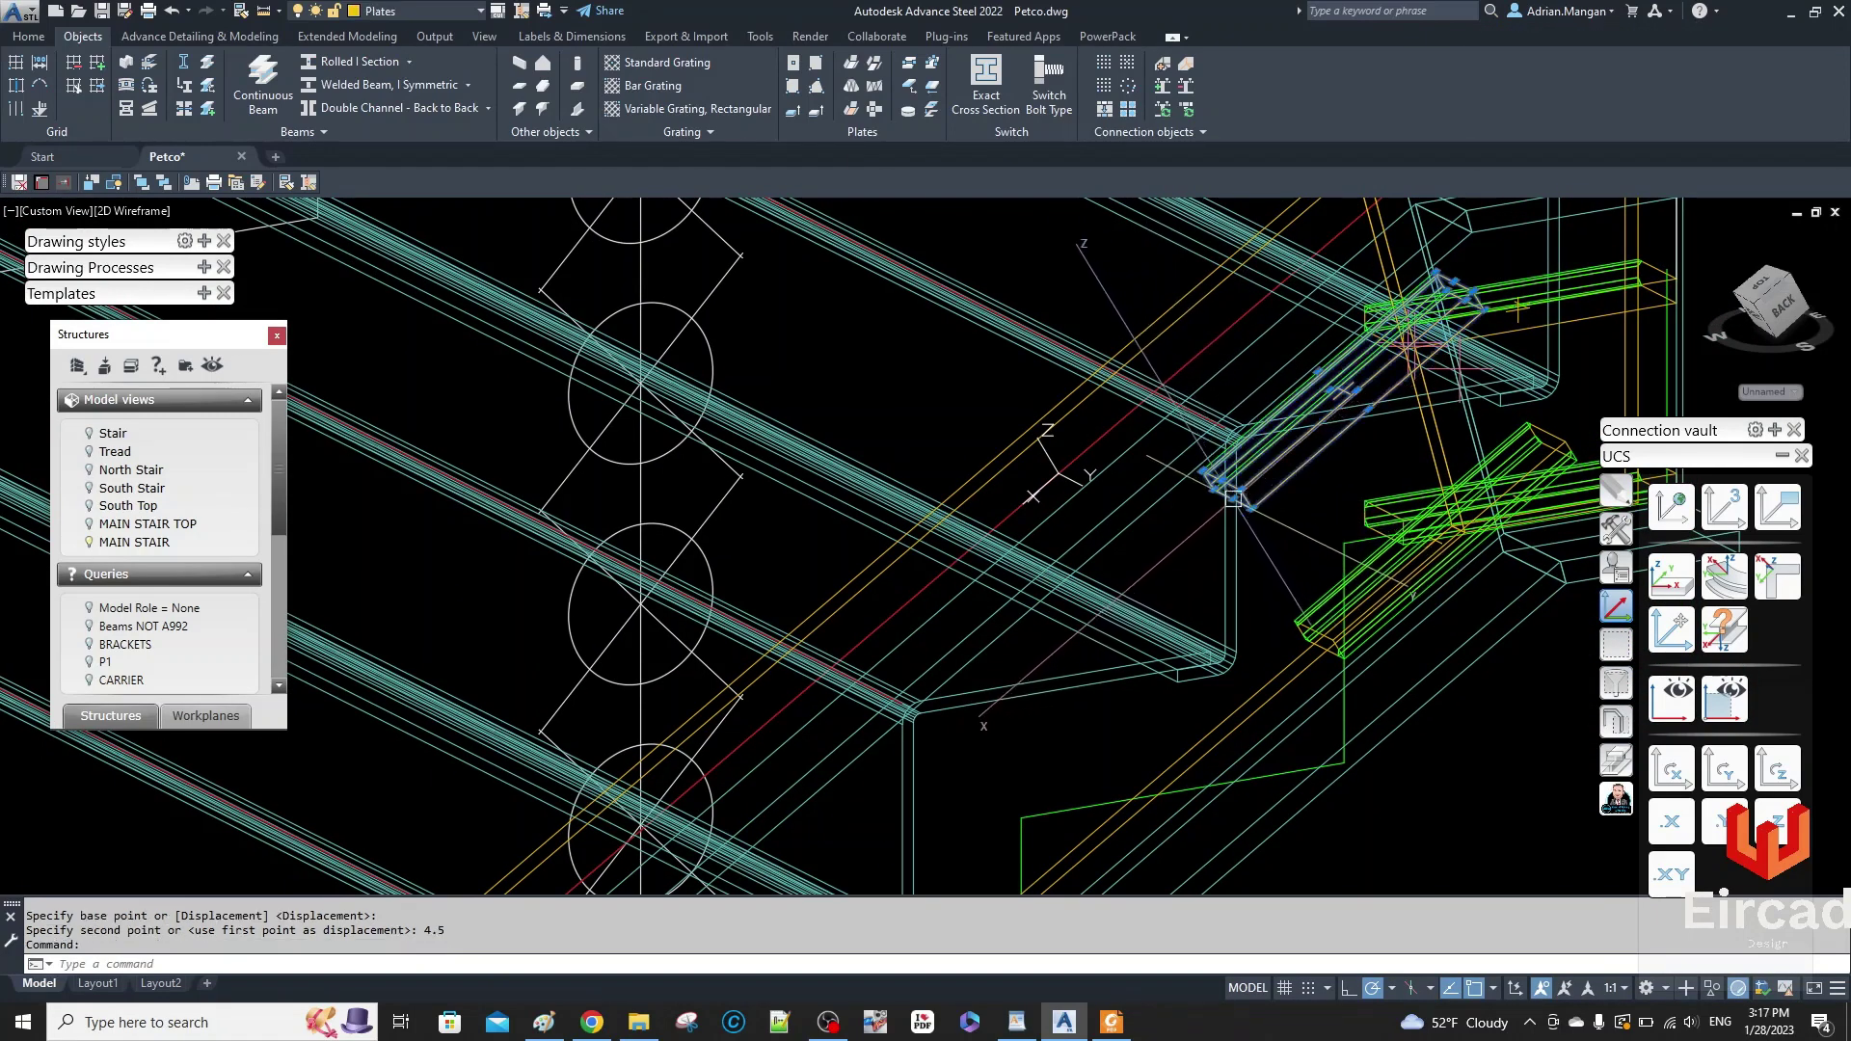
left_click(1222, 479)
scroll(1251, 402, "down", 8)
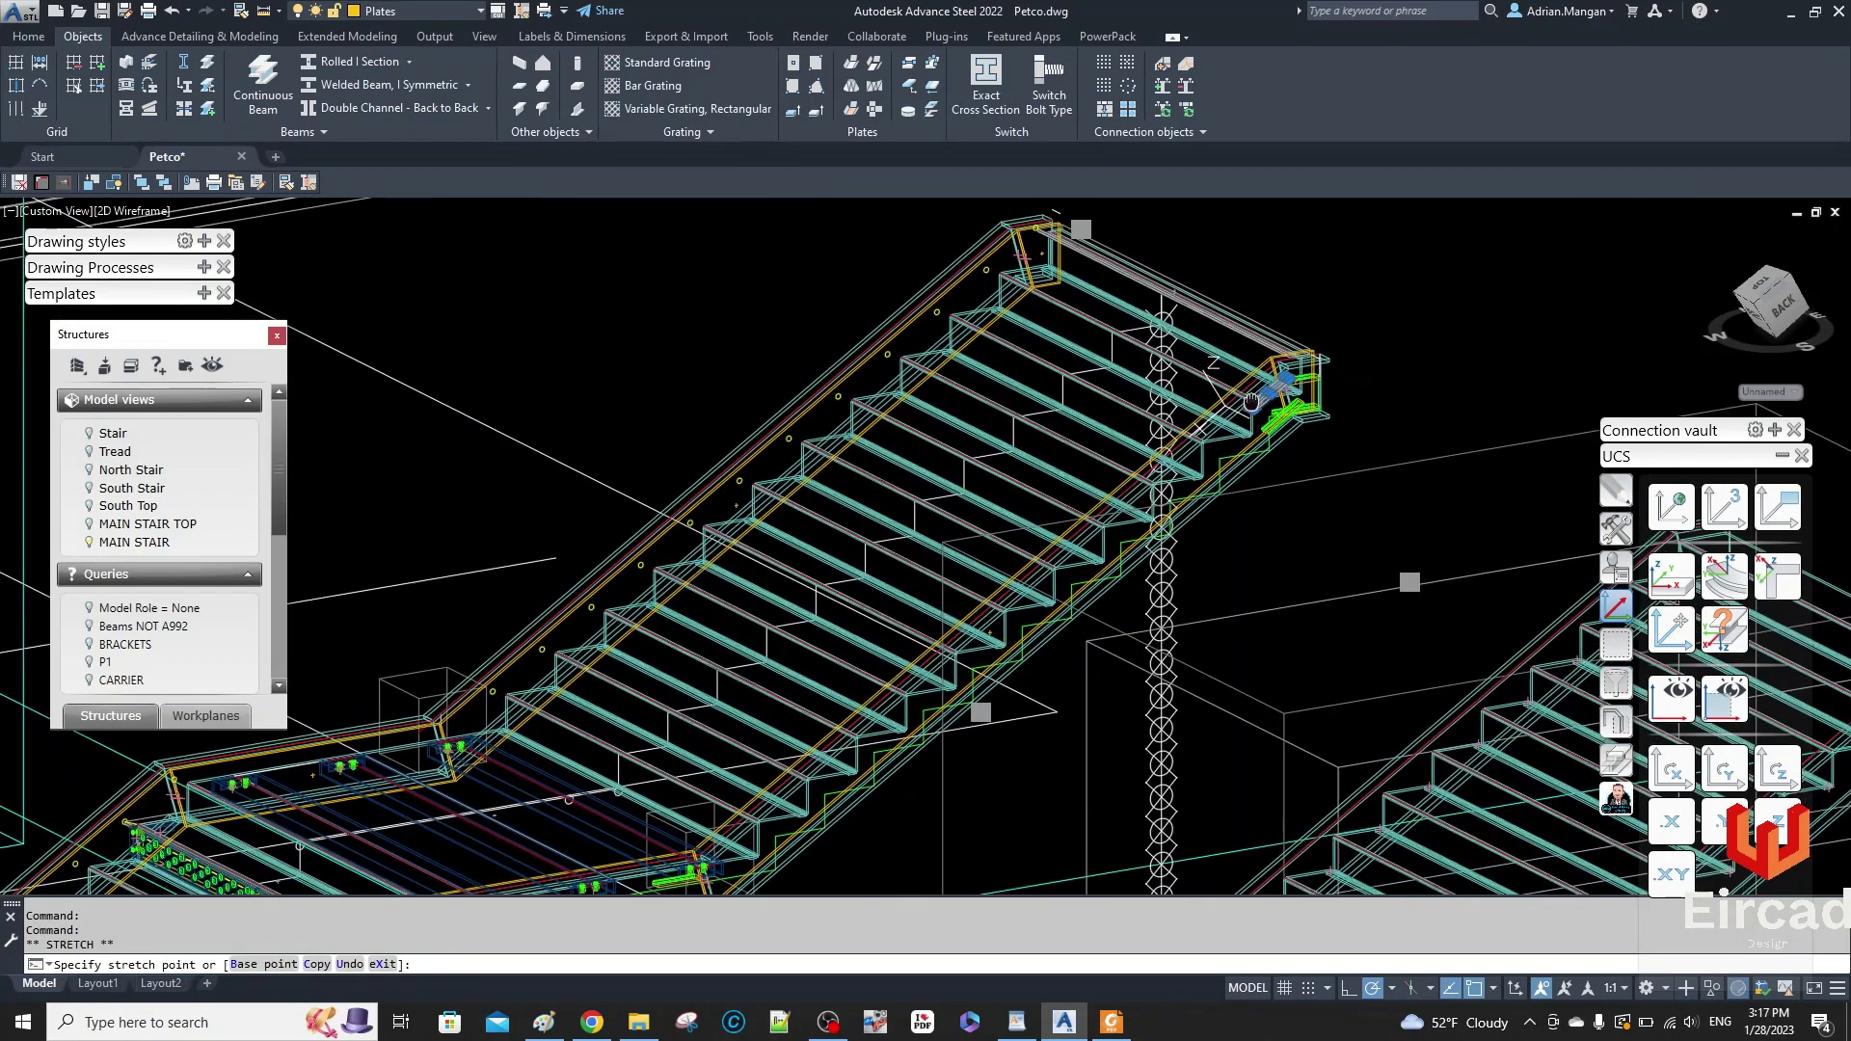
scroll(969, 670, "up", 5)
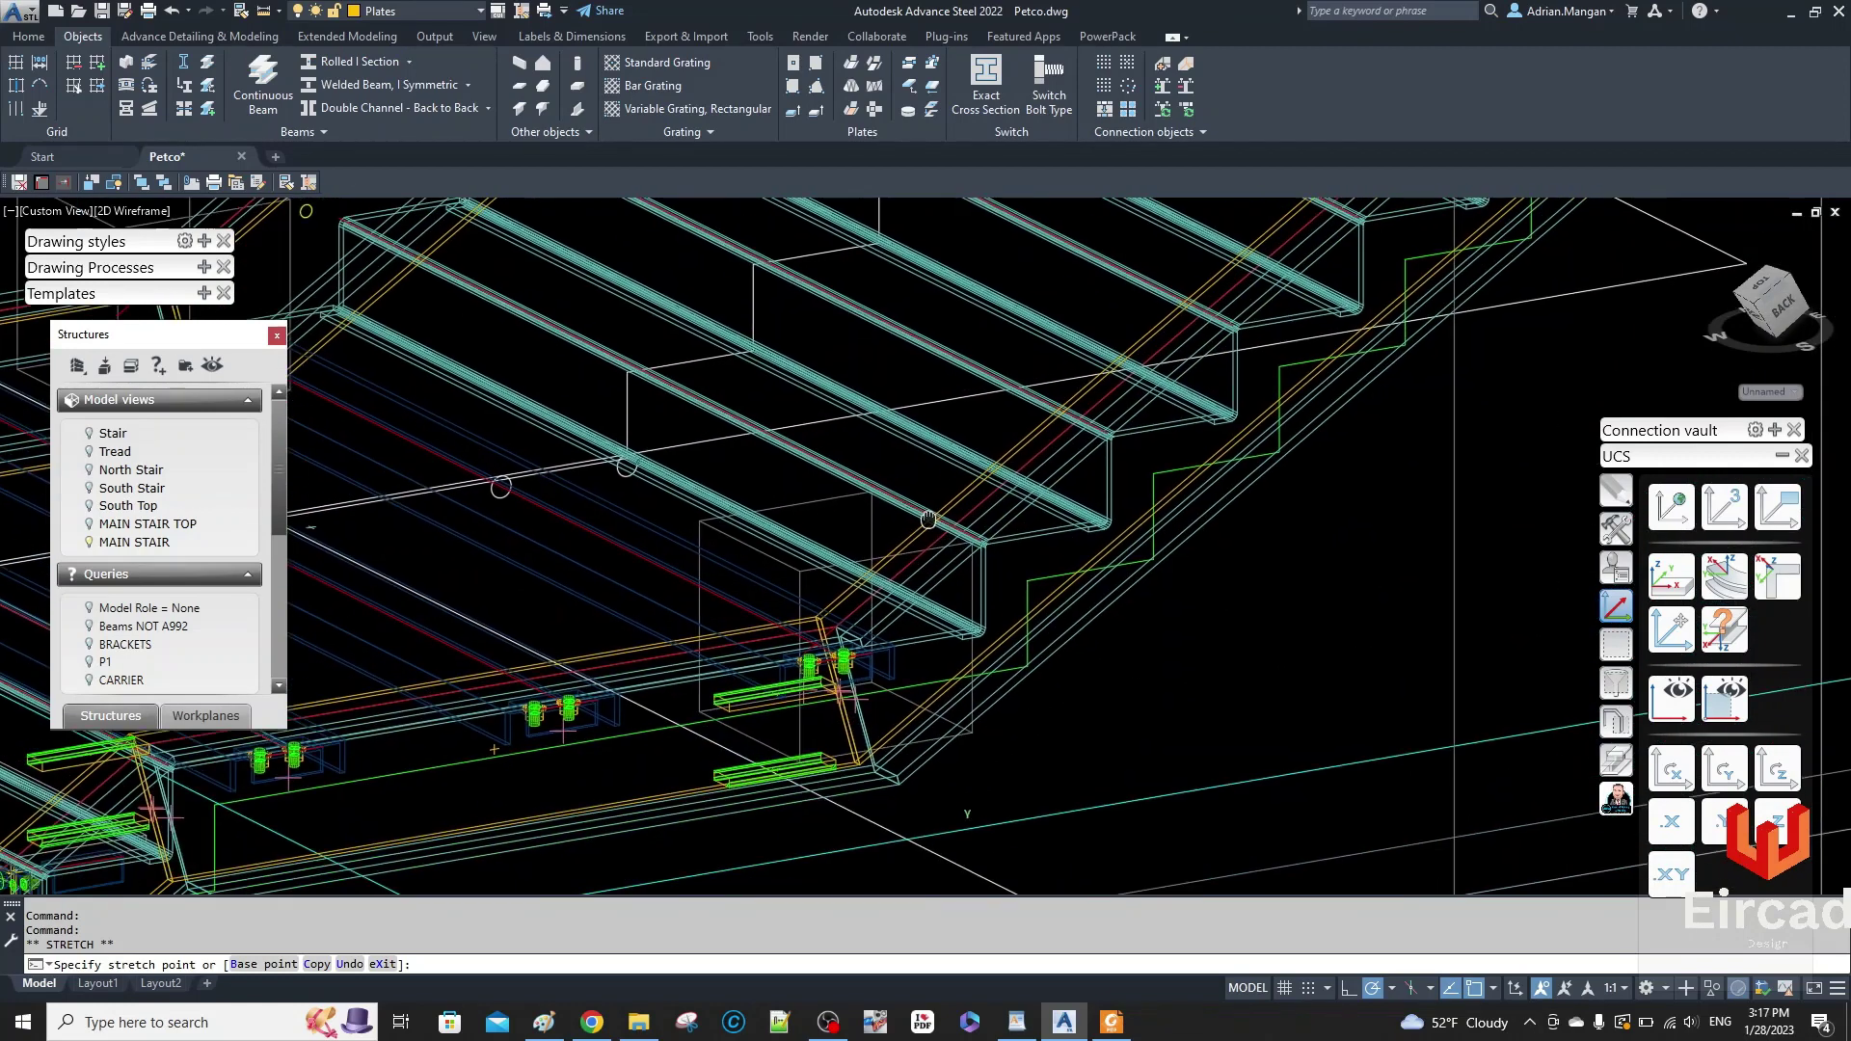
scroll(847, 643, "up", 1)
scroll(868, 627, "up", 3)
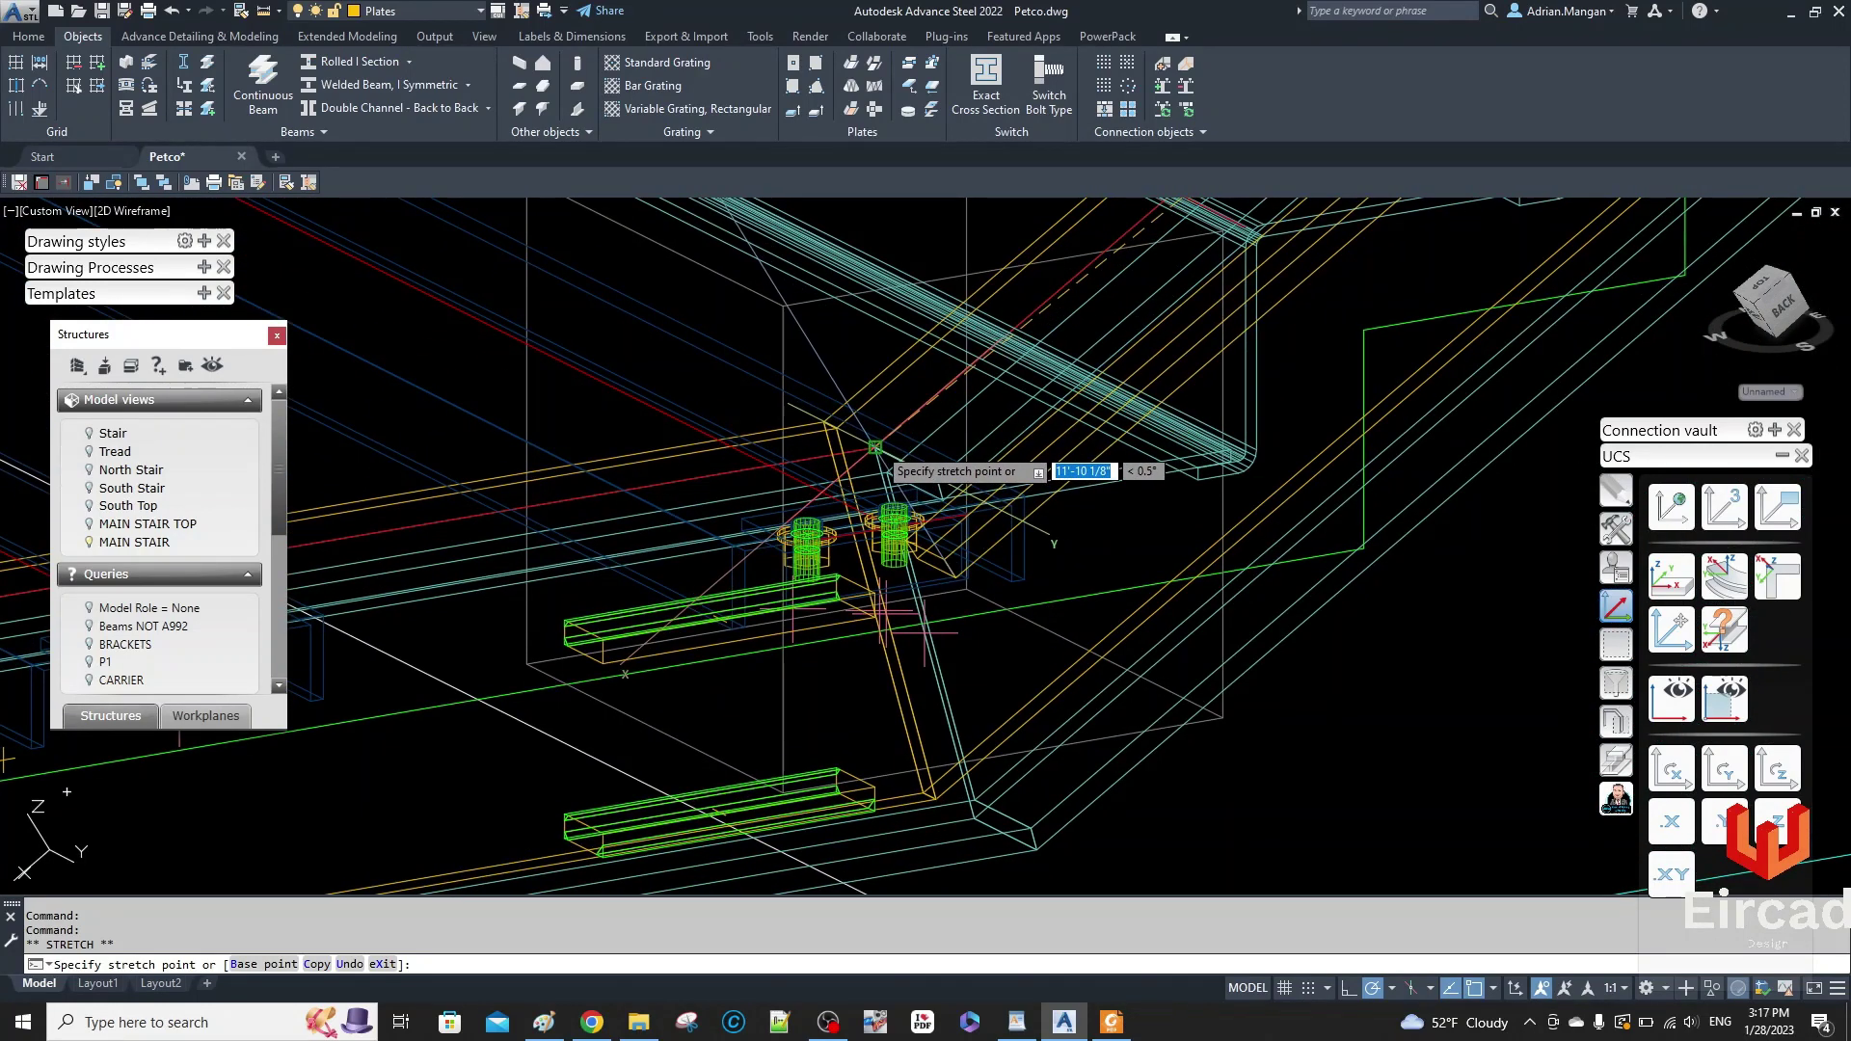
key("Escape")
- Stretch the lower end of the lower sloped plate down the stringer to near the landing's upper bend
scroll(648, 563, "down", 5)
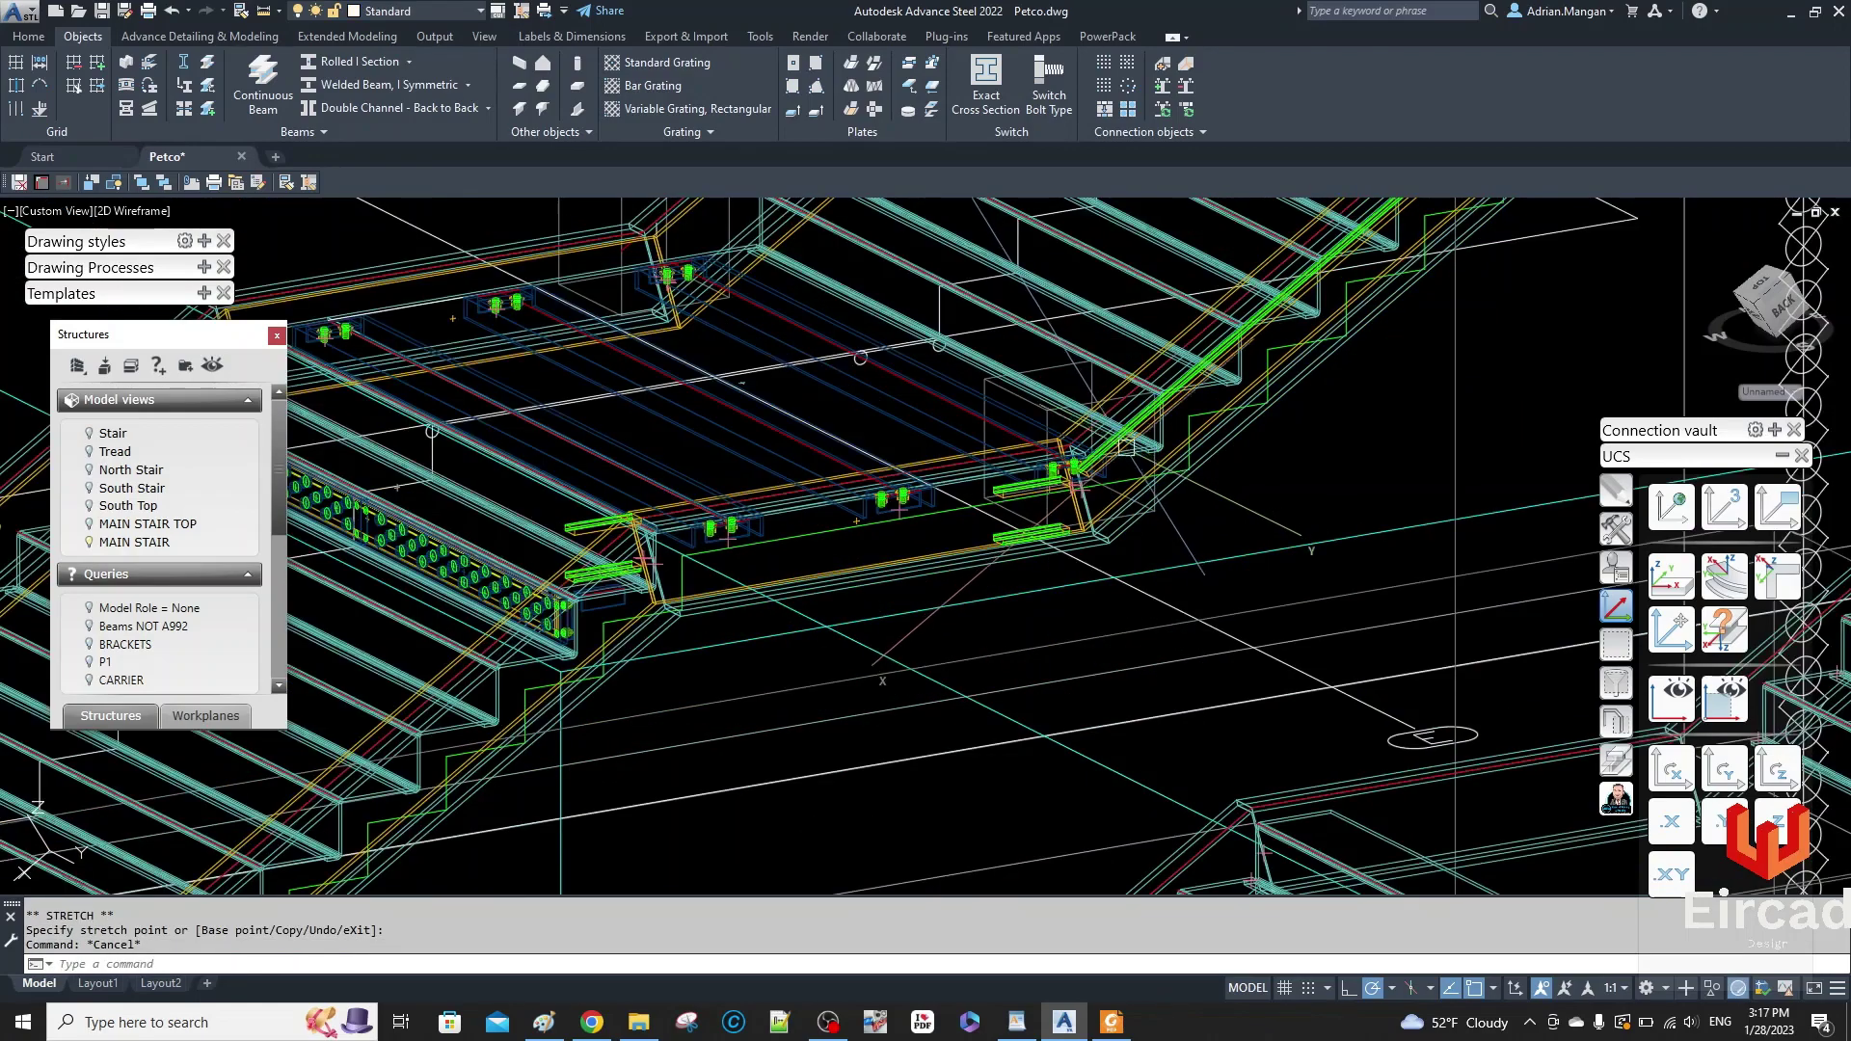
scroll(1349, 375, "down", 3)
scroll(1388, 282, "up", 8)
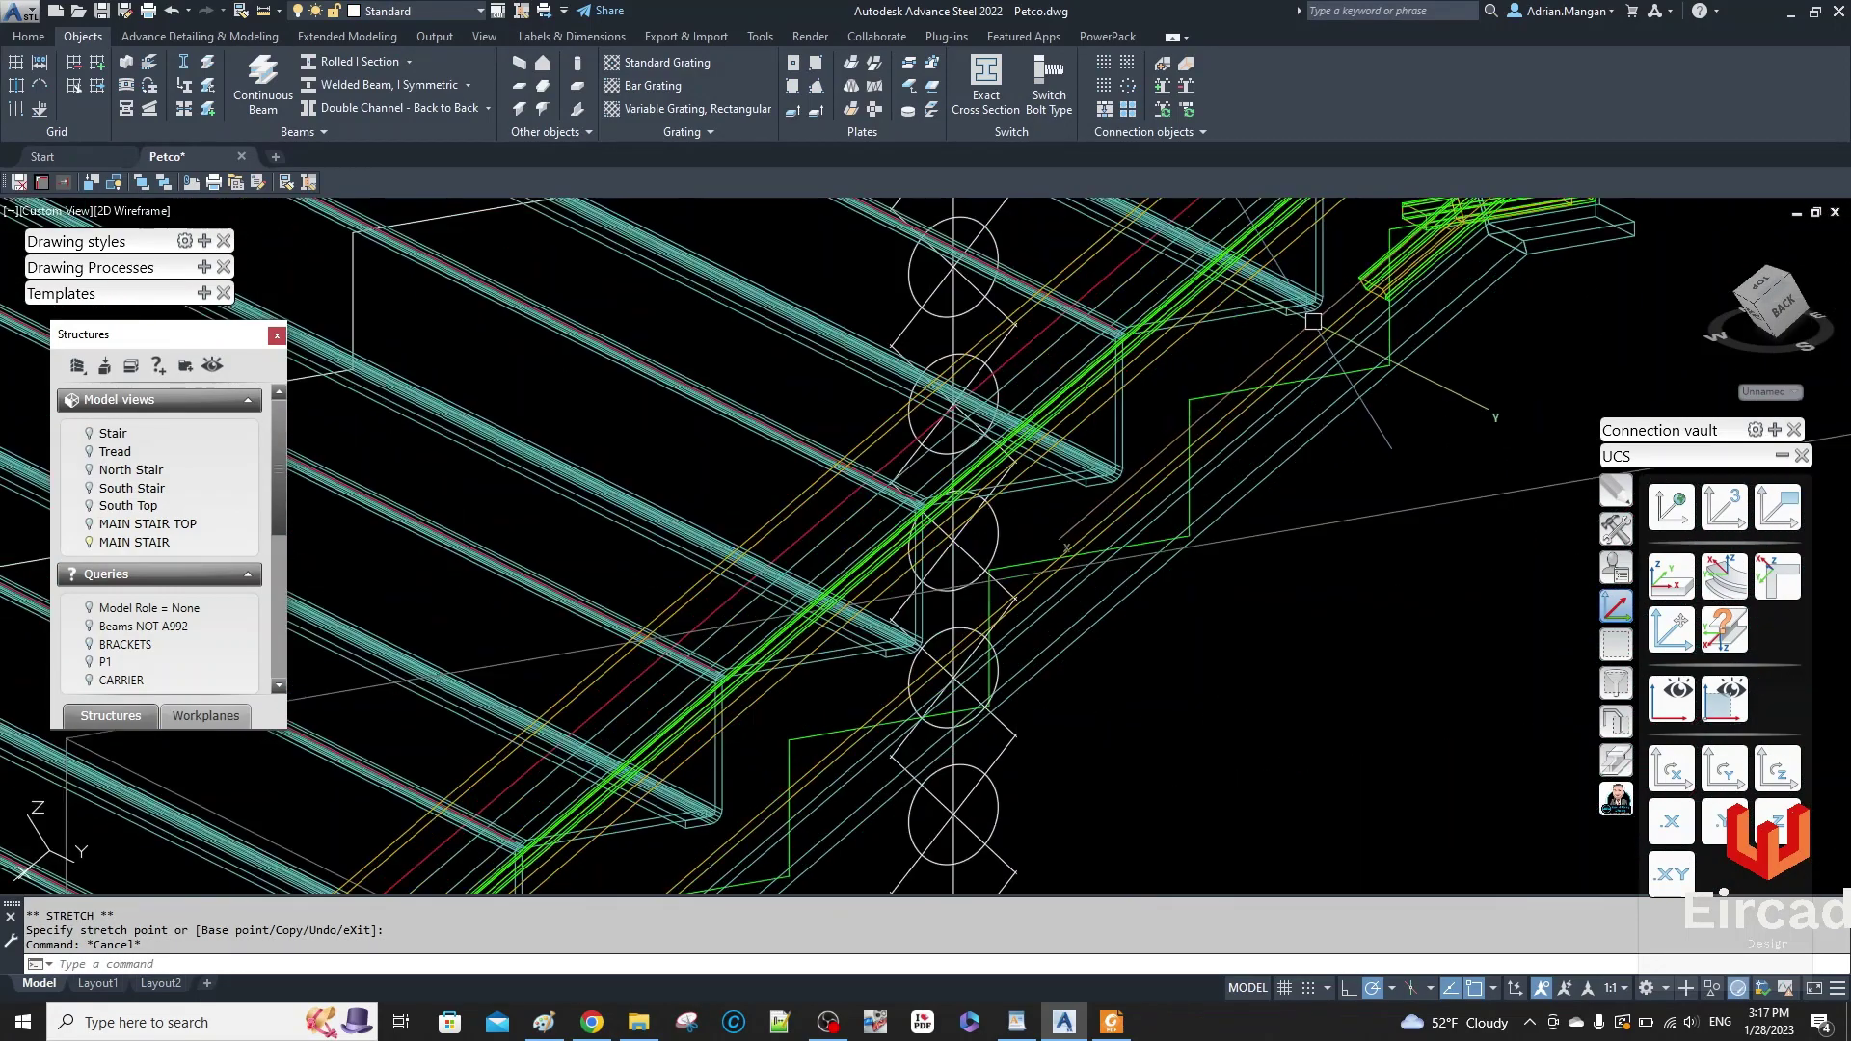
scroll(1365, 298, "up", 3)
left_click(1351, 302)
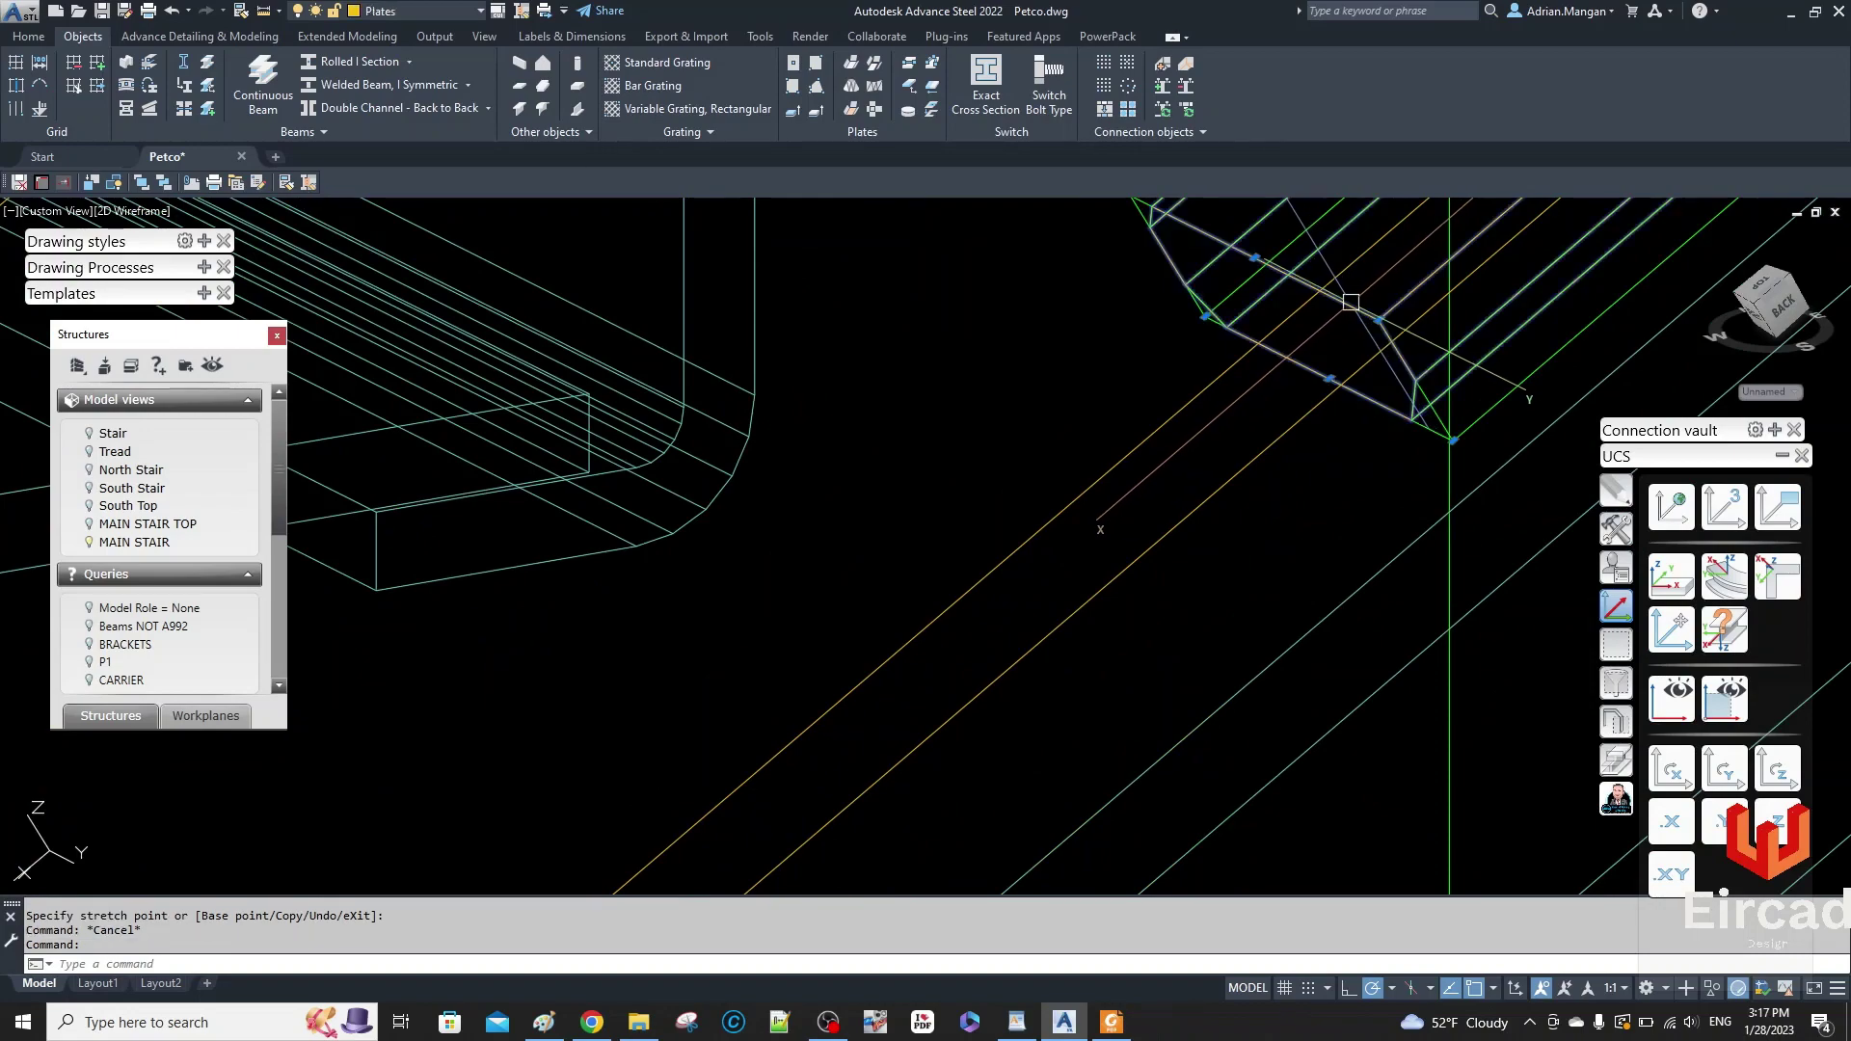
left_click(1253, 257)
scroll(1253, 280, "down", 5)
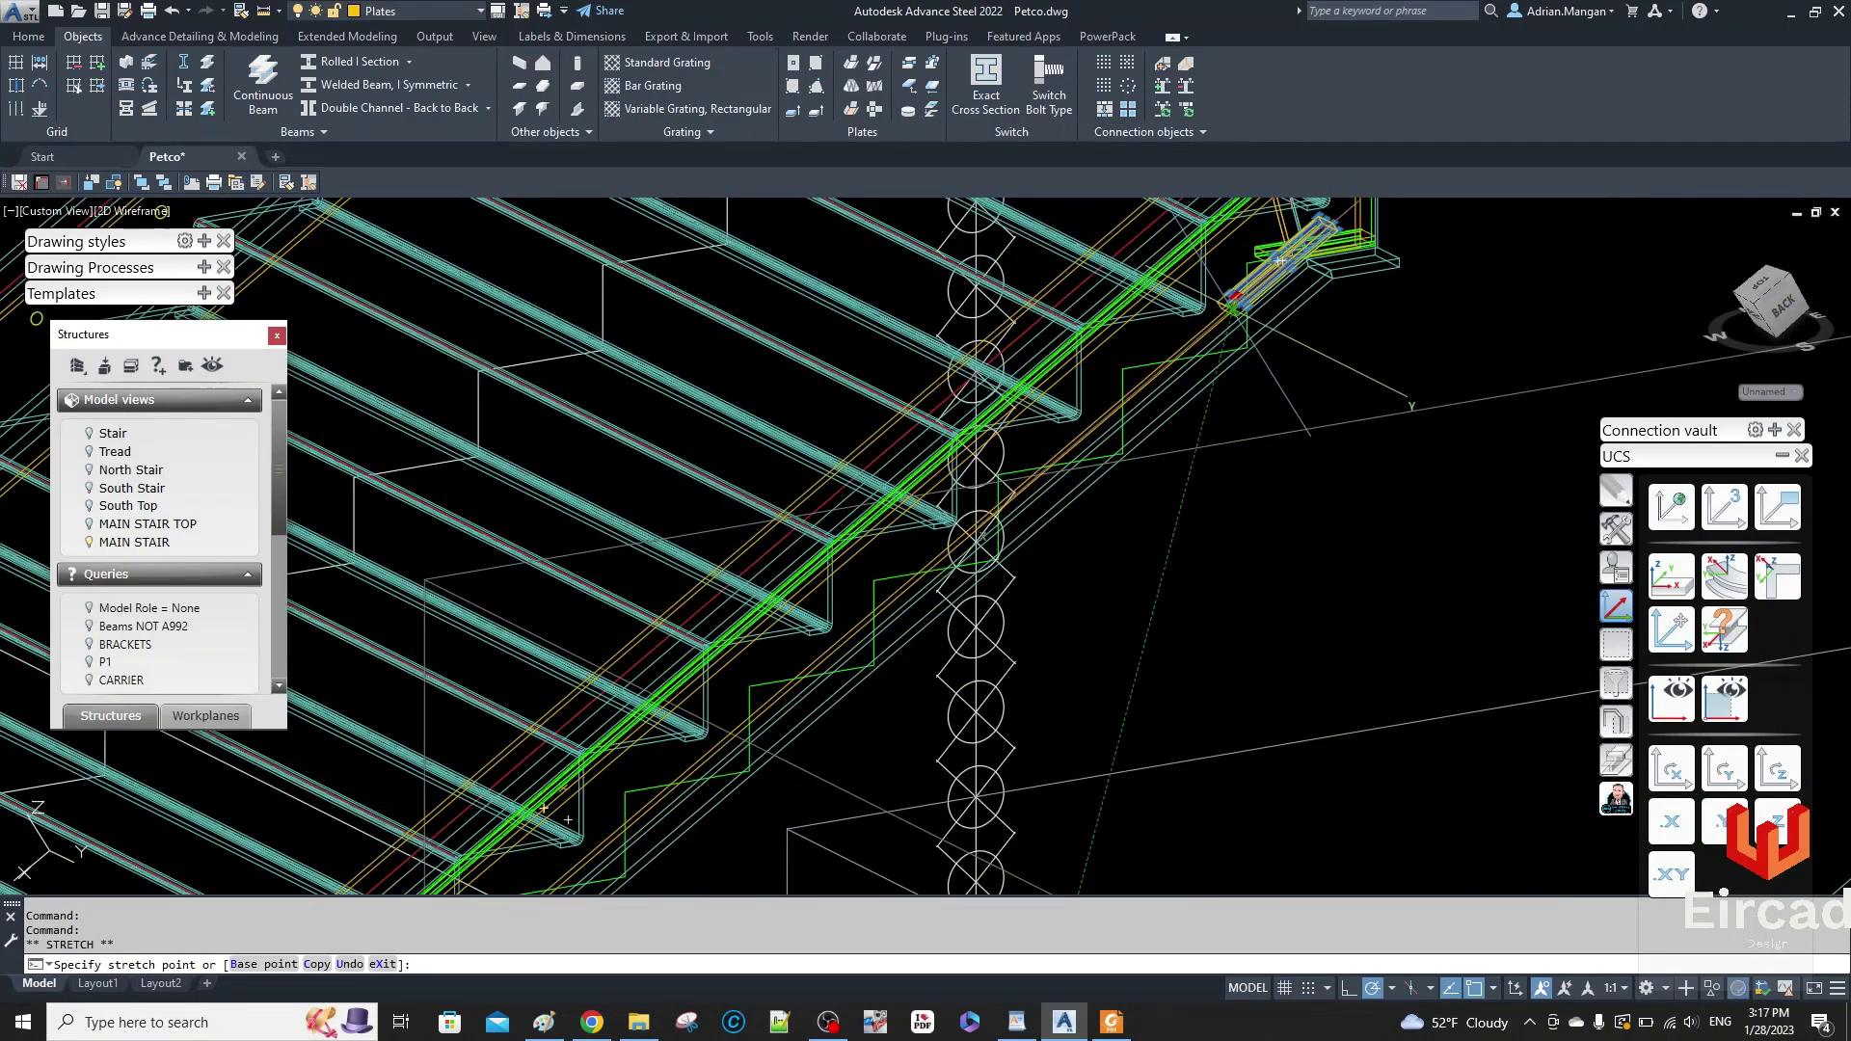
scroll(964, 579, "up", 8)
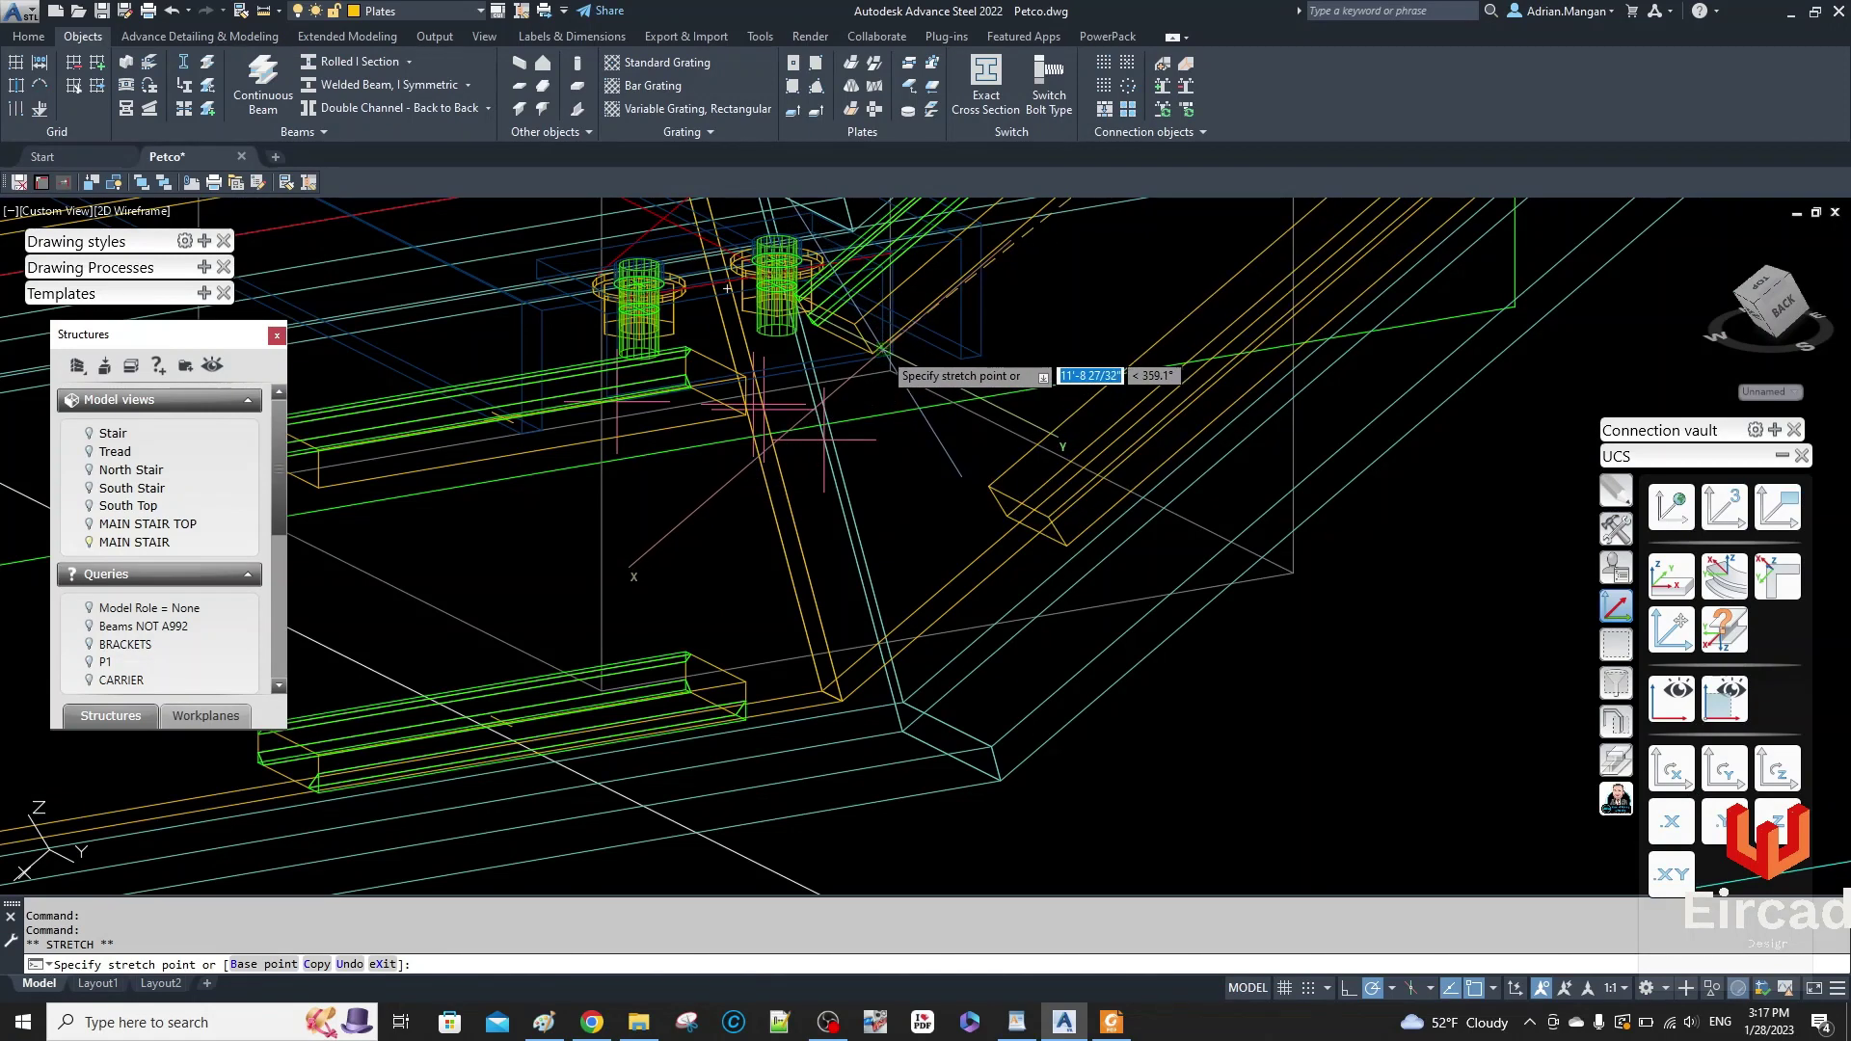
key("Escape")
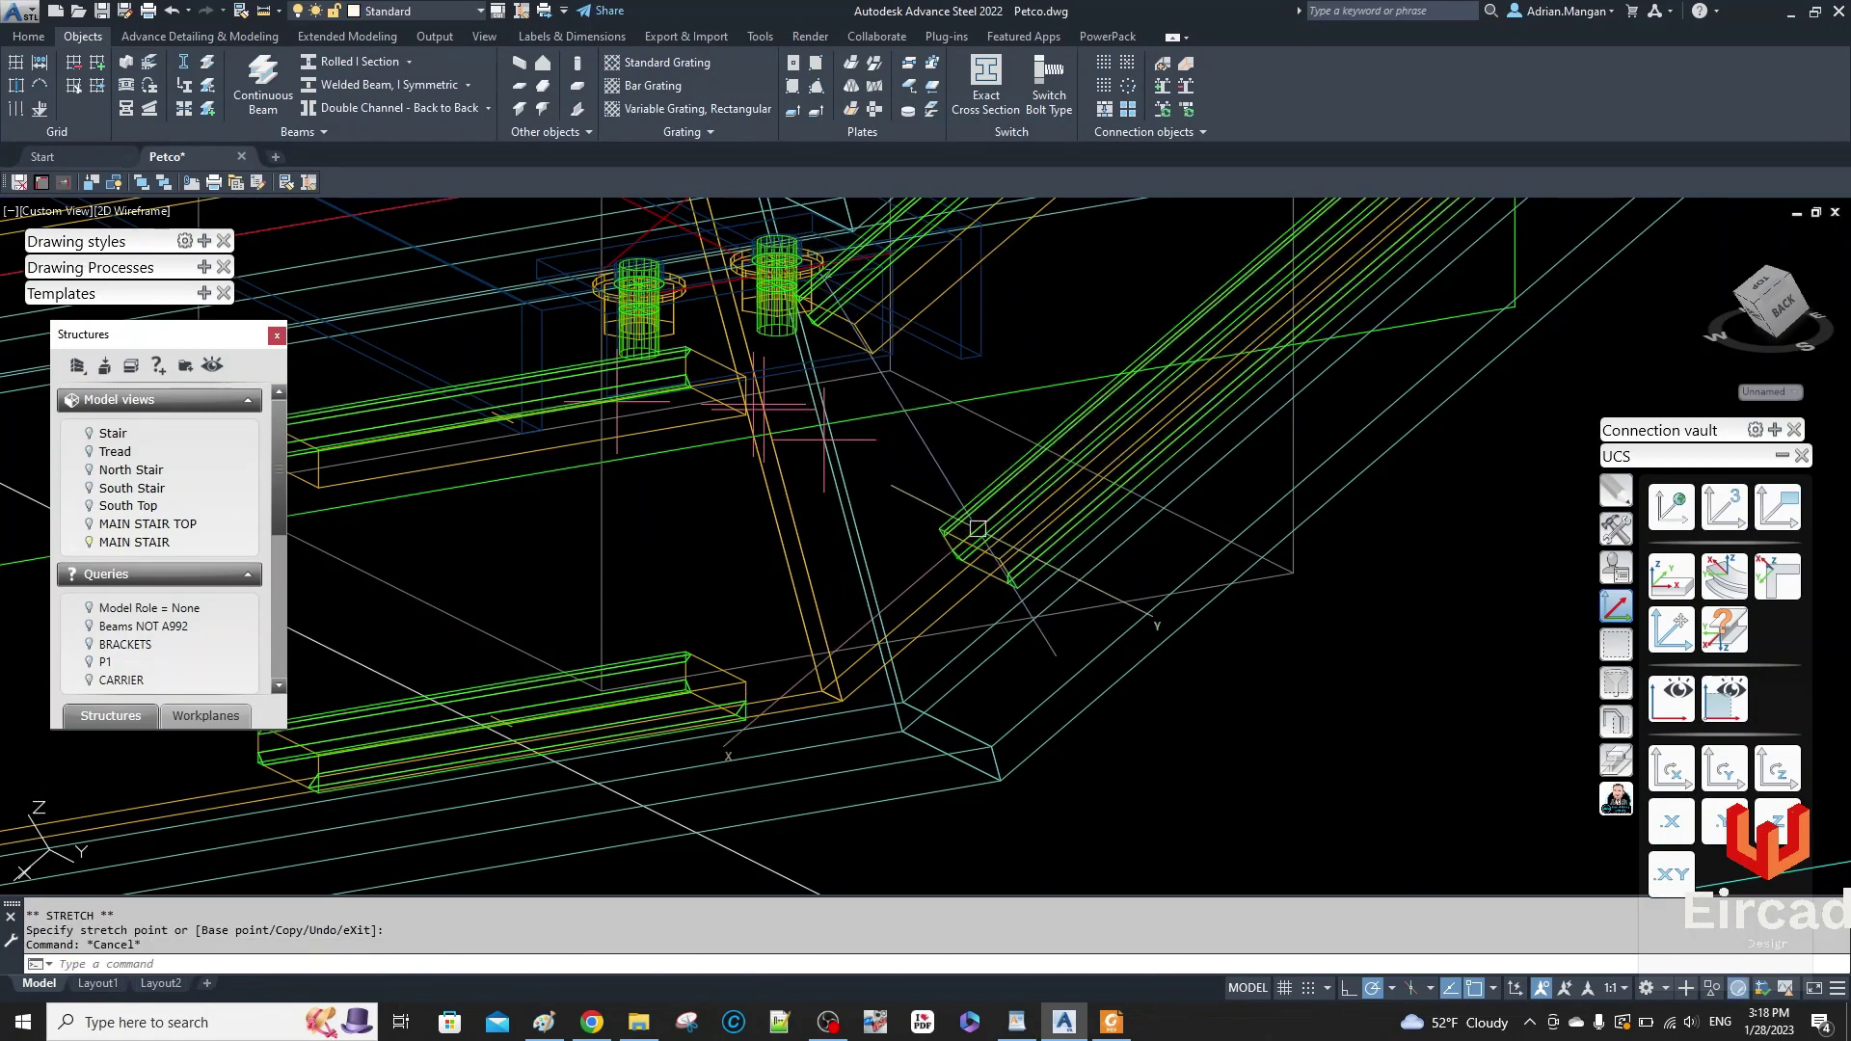
- Create a miter between the landing's upper plate and the upper sloped plate at the landing's upper bend, and review its cut options
middle_click_drag(764, 339, 849, 425)
scroll(850, 425, "down", 2)
scroll(850, 425, "up", 4)
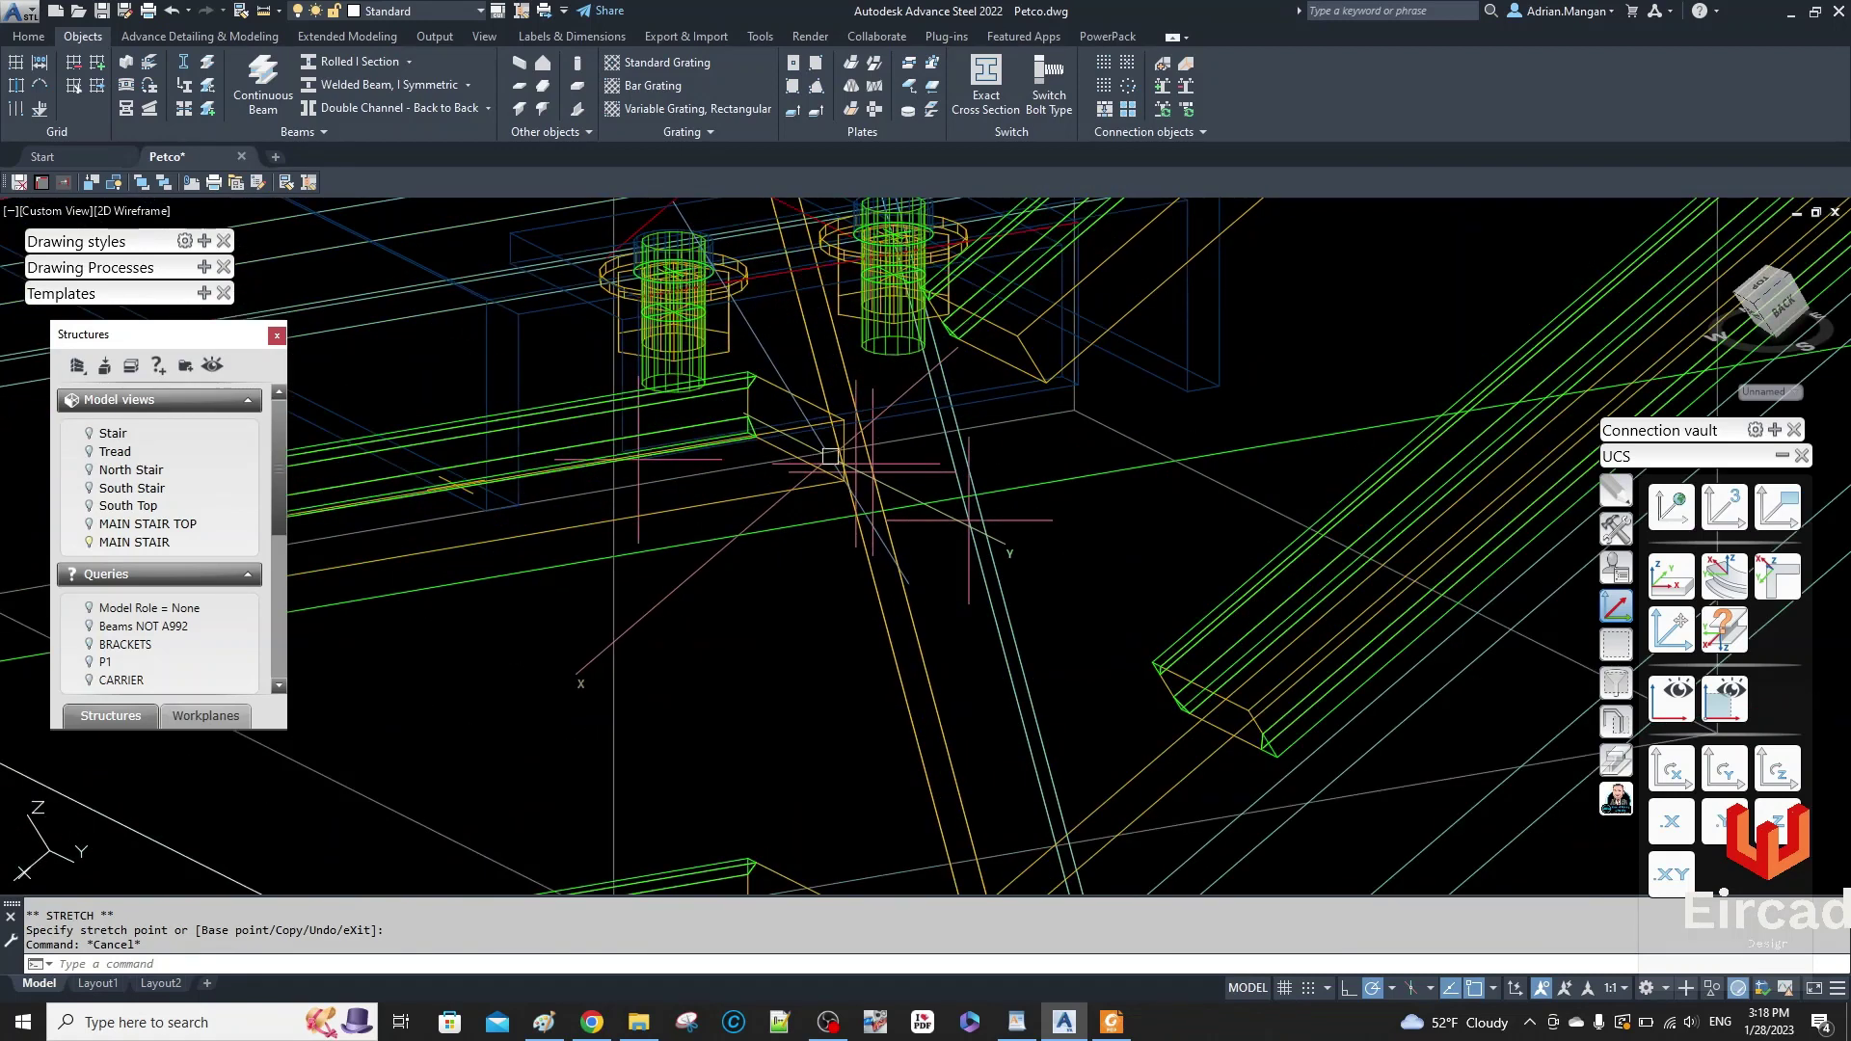
scroll(834, 439, "down", 2)
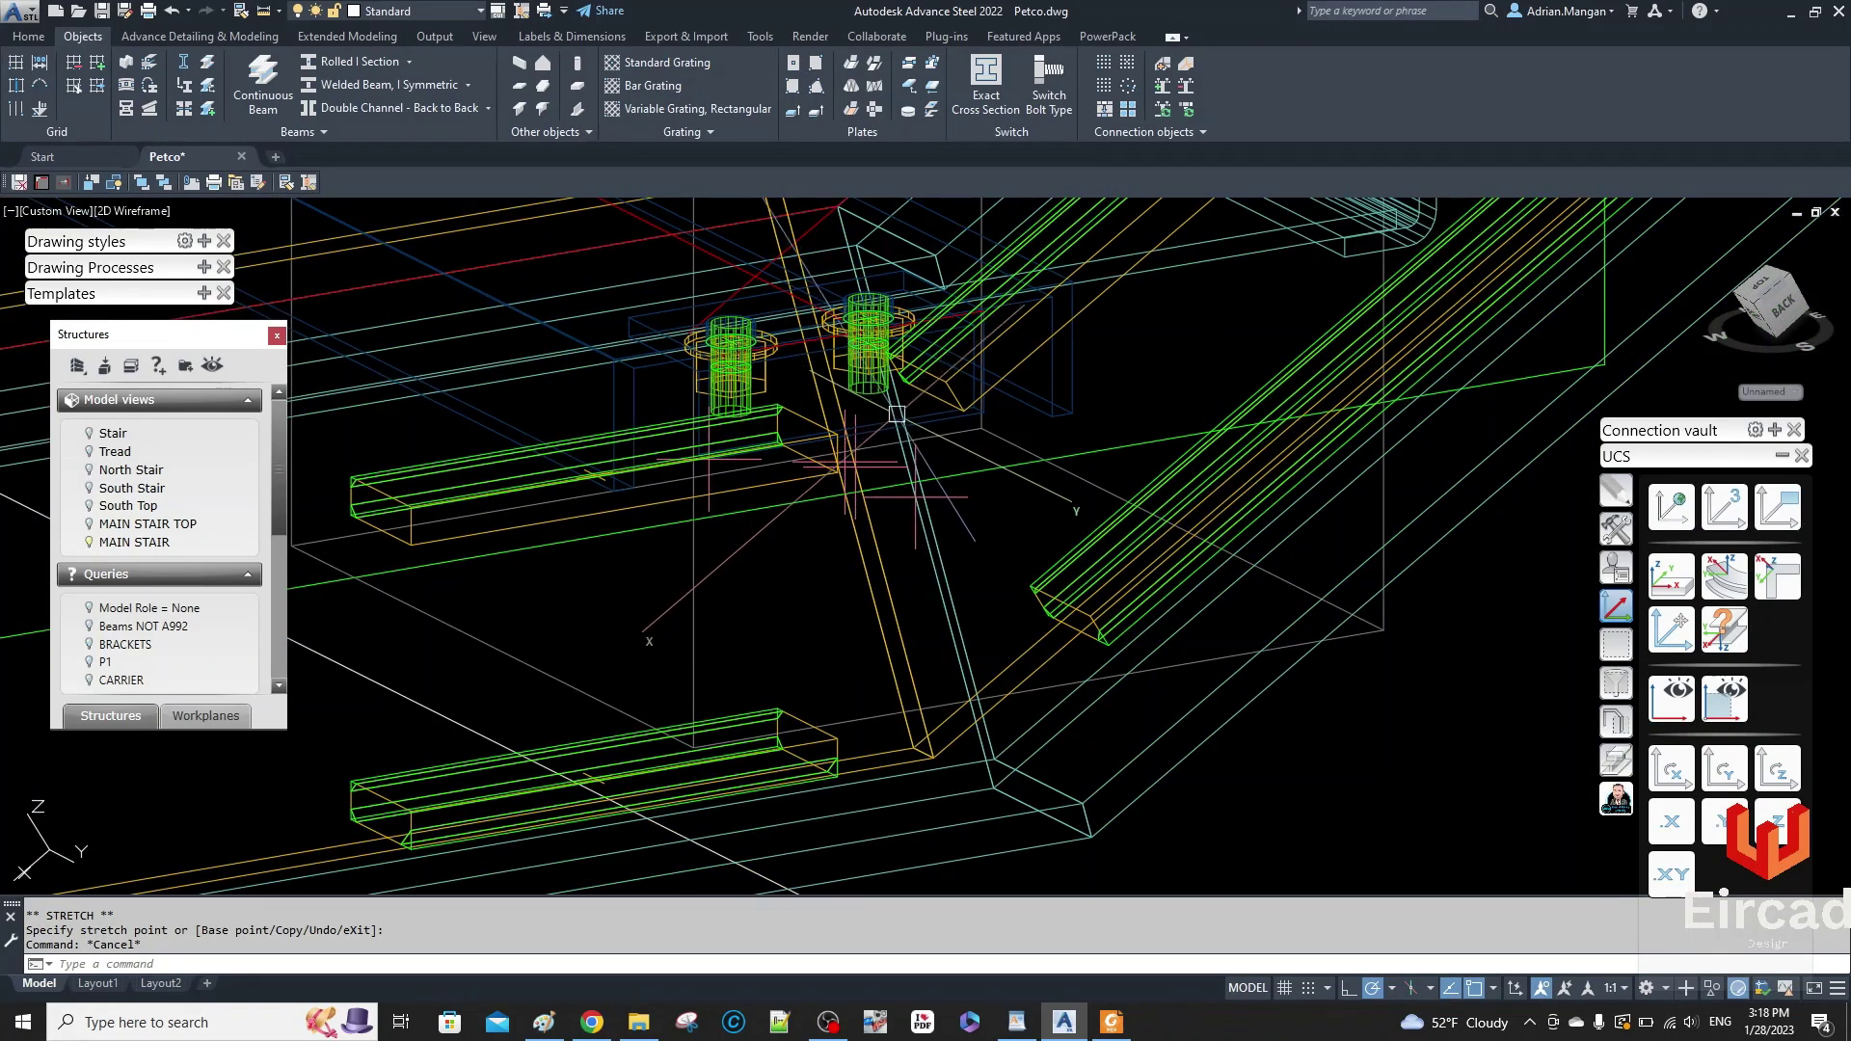
scroll(952, 393, "up", 2)
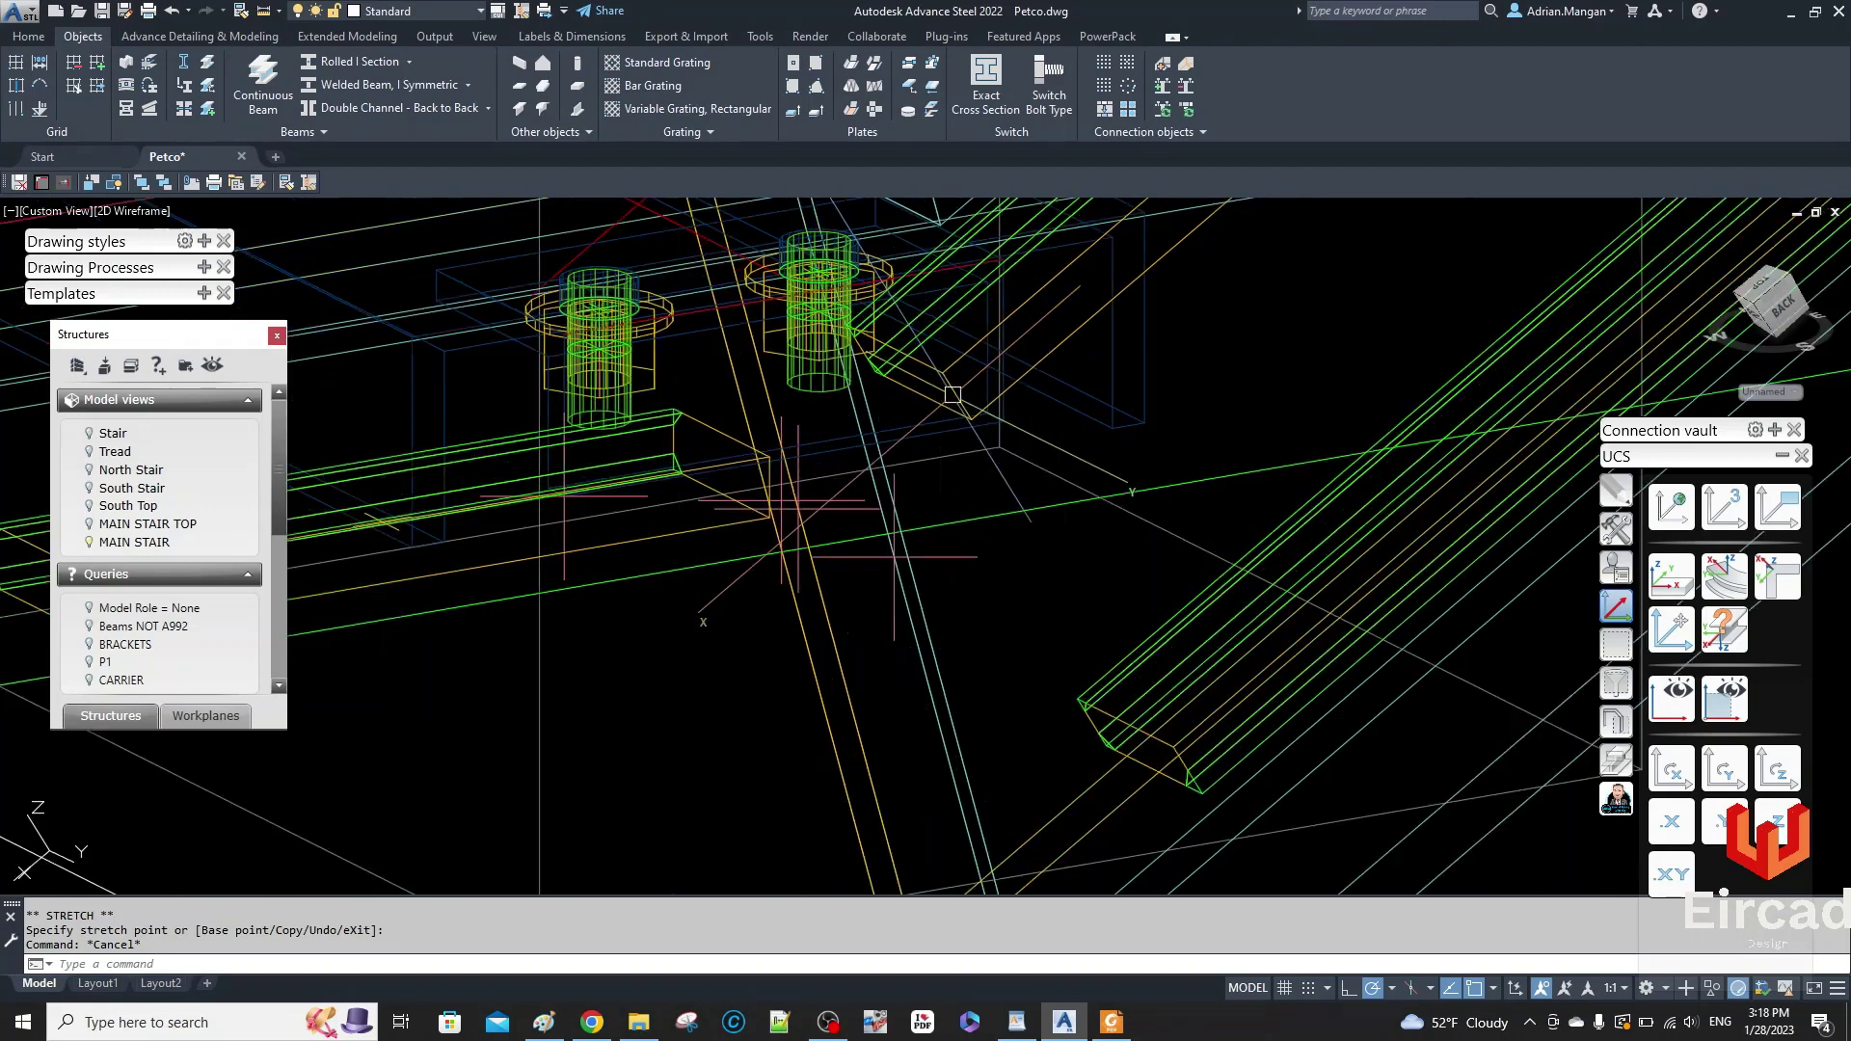
left_click(1624, 762)
left_click(1687, 564)
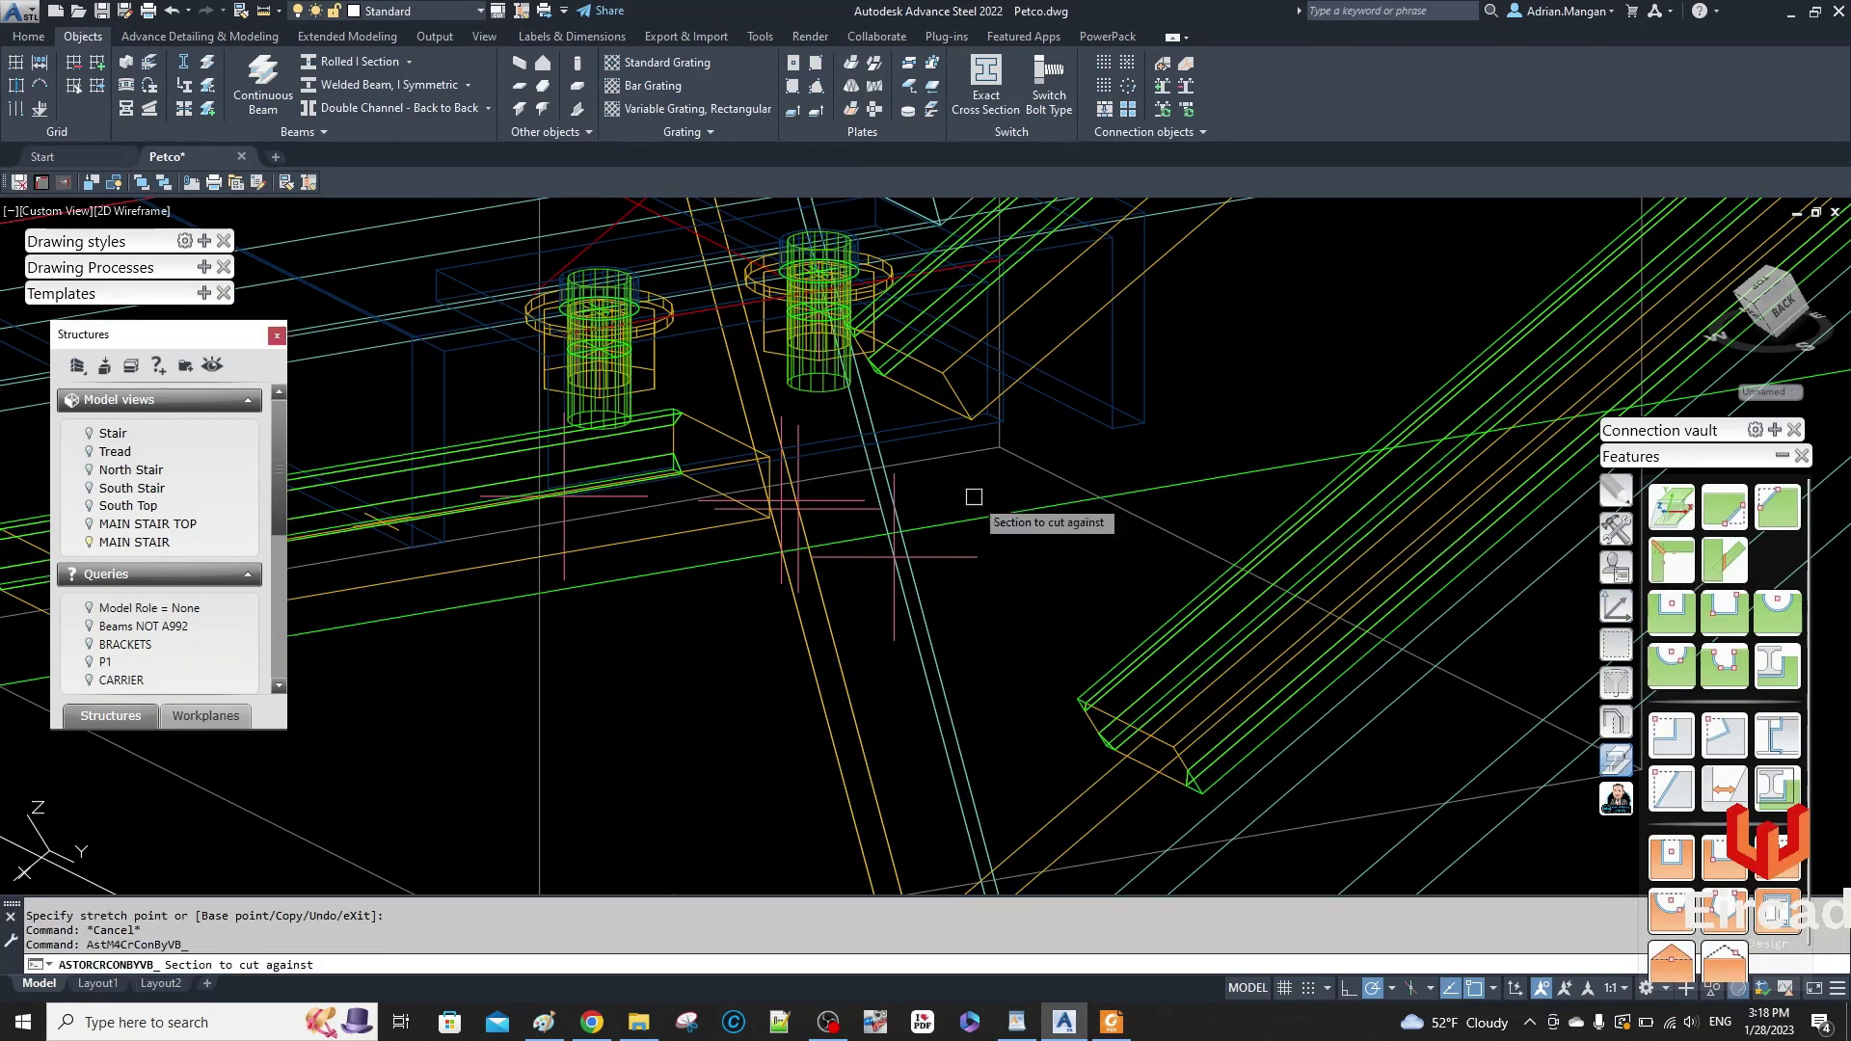
left_click(723, 444)
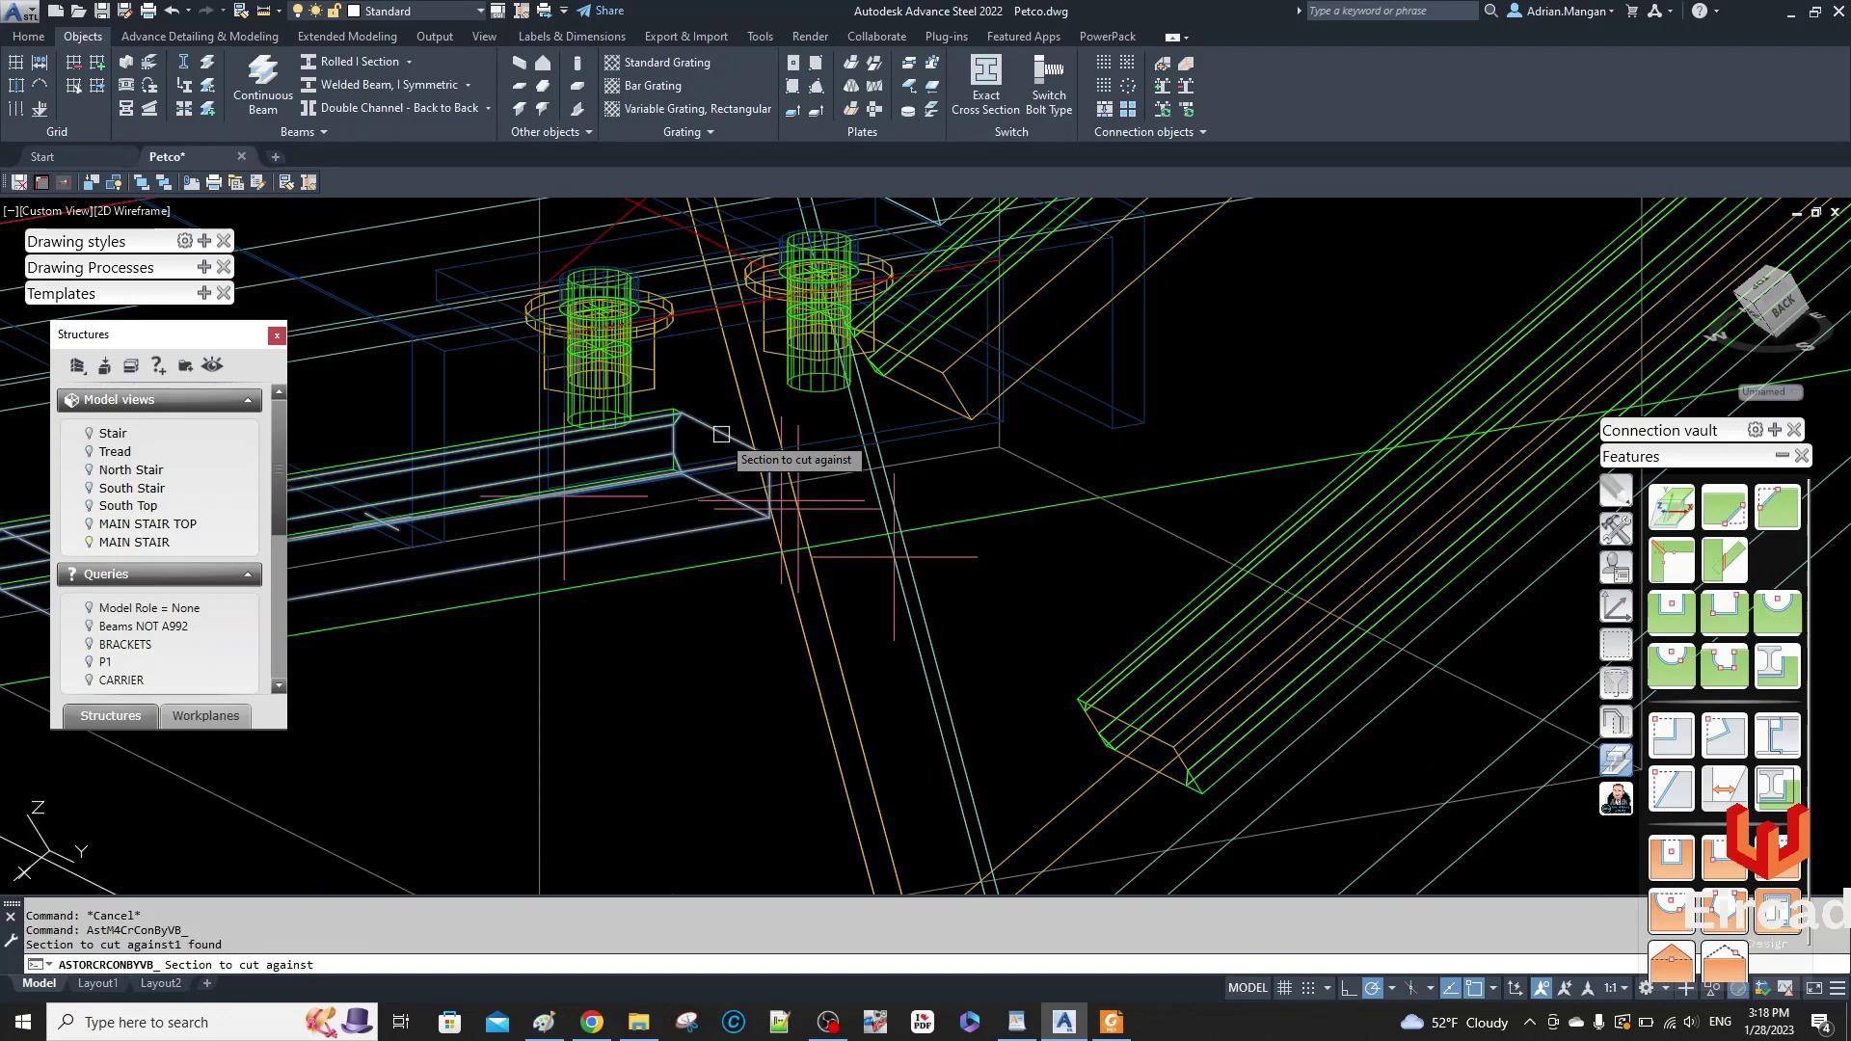
left_click(948, 408)
key("Return")
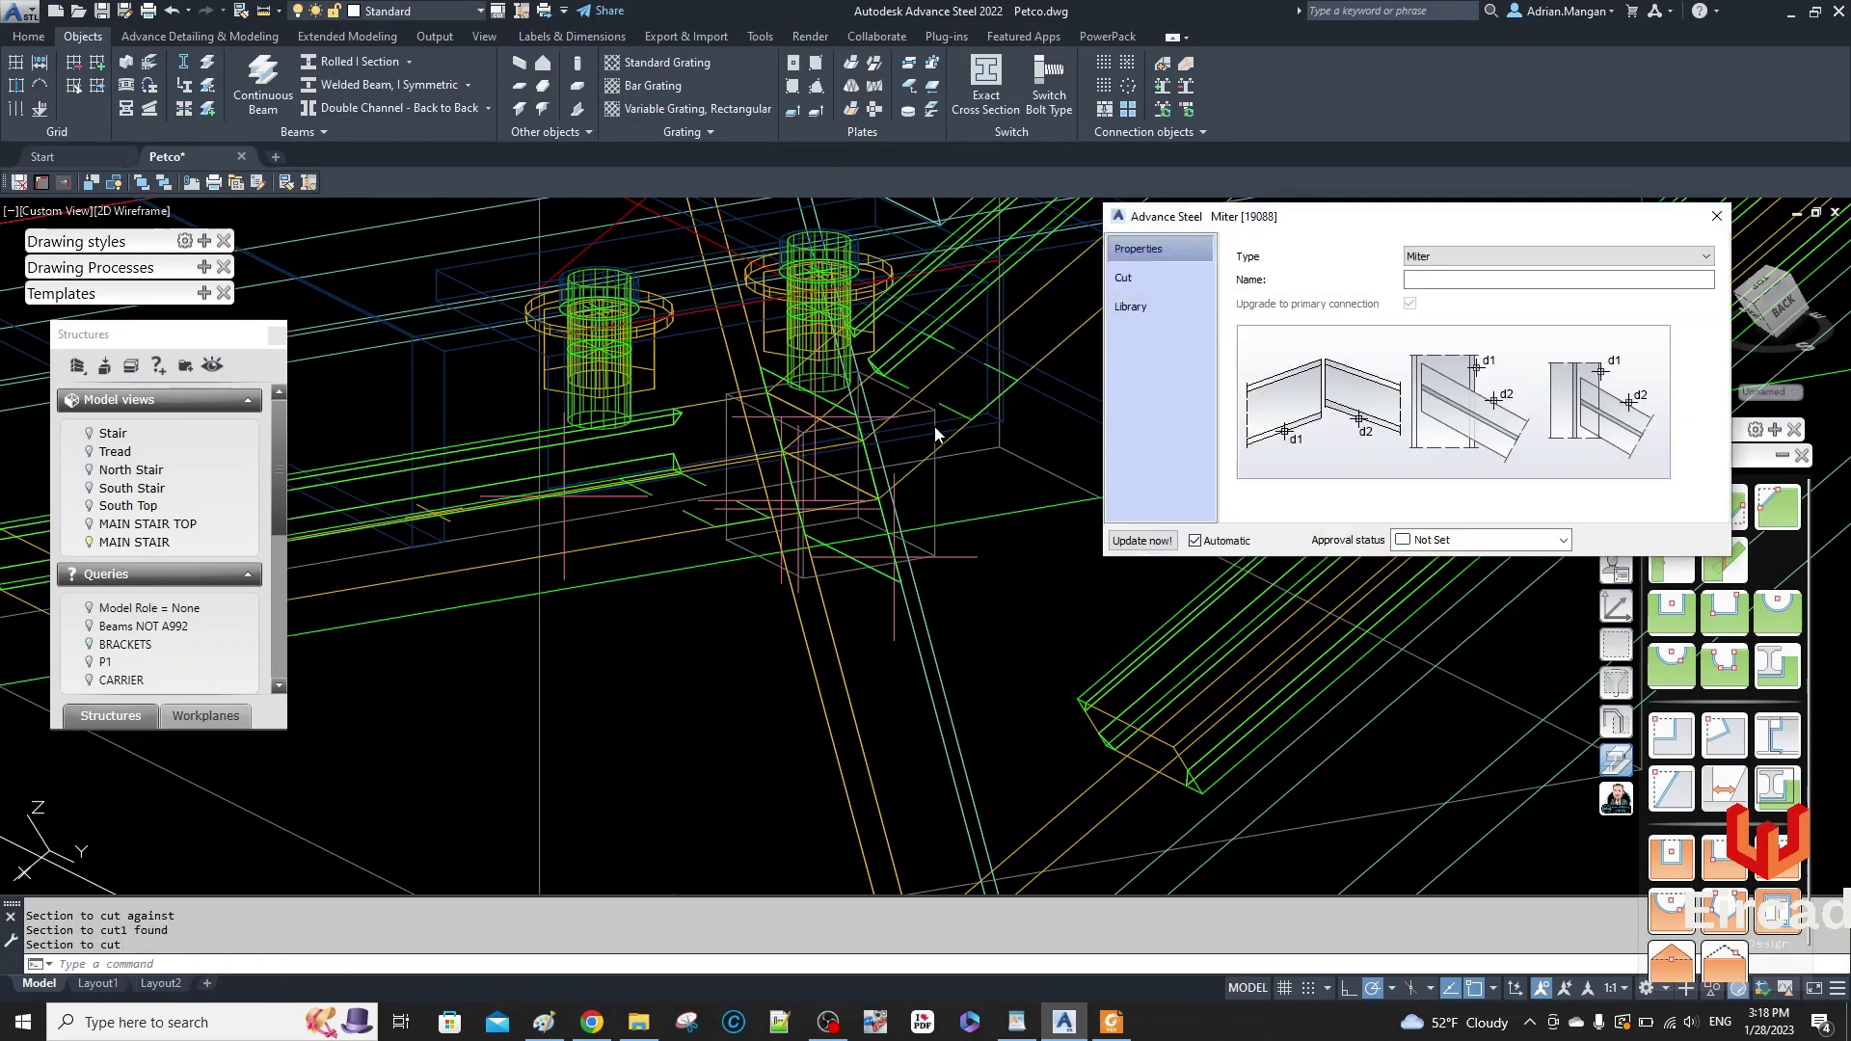
left_click(1205, 279)
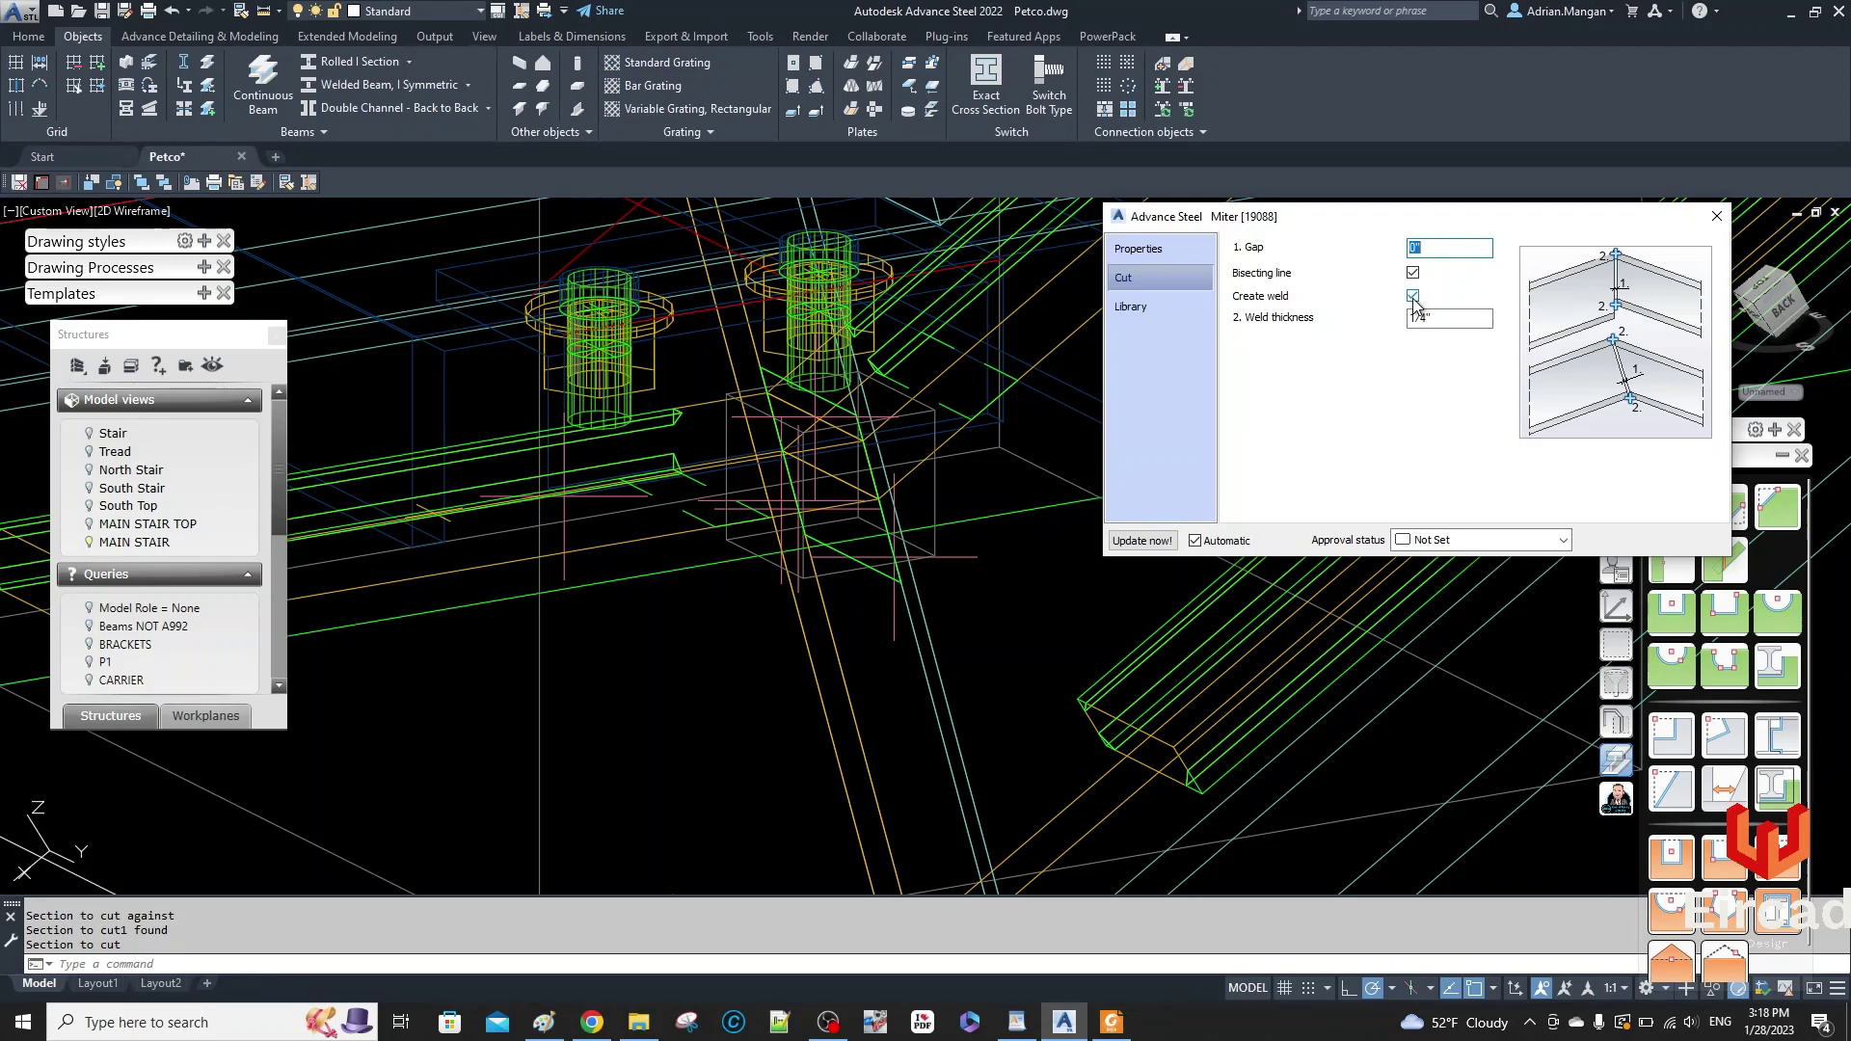
left_click(1716, 216)
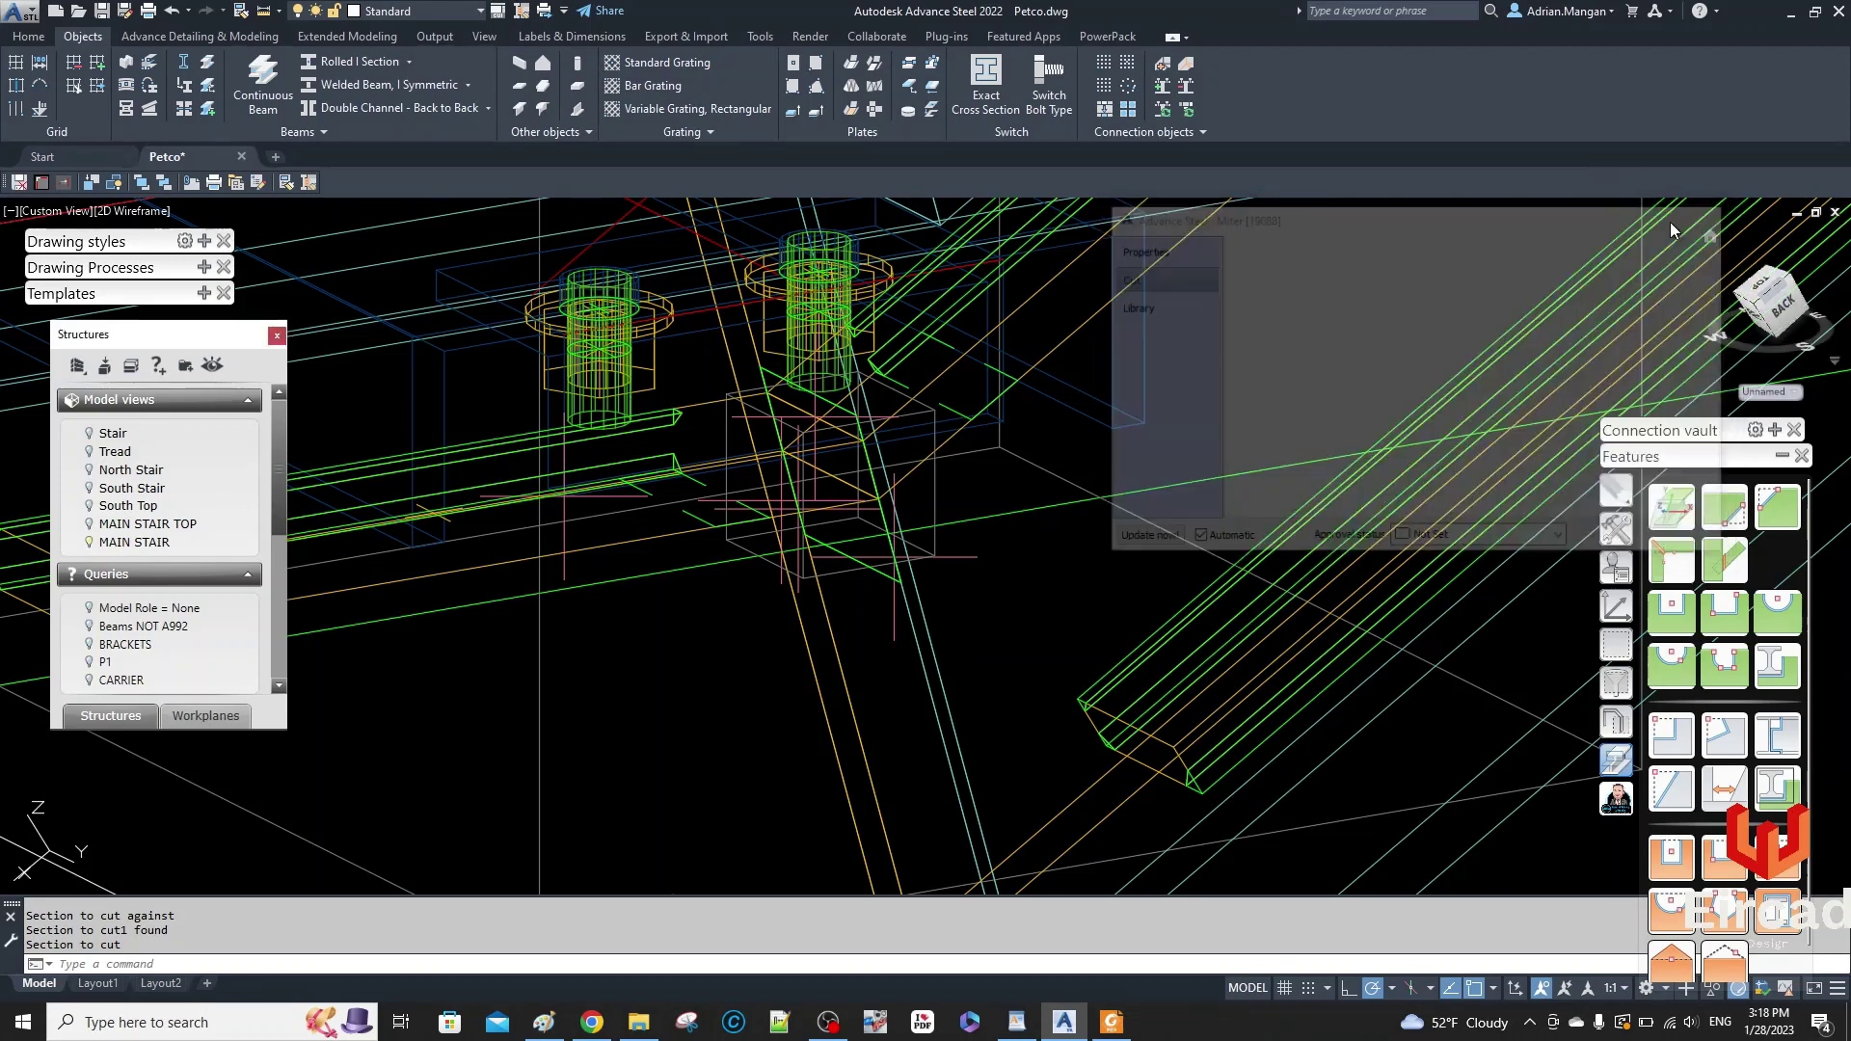
- Examine the mitered joint and the cut ends of the two upper plates at the landing's upper bend
scroll(1099, 374, "down", 4)
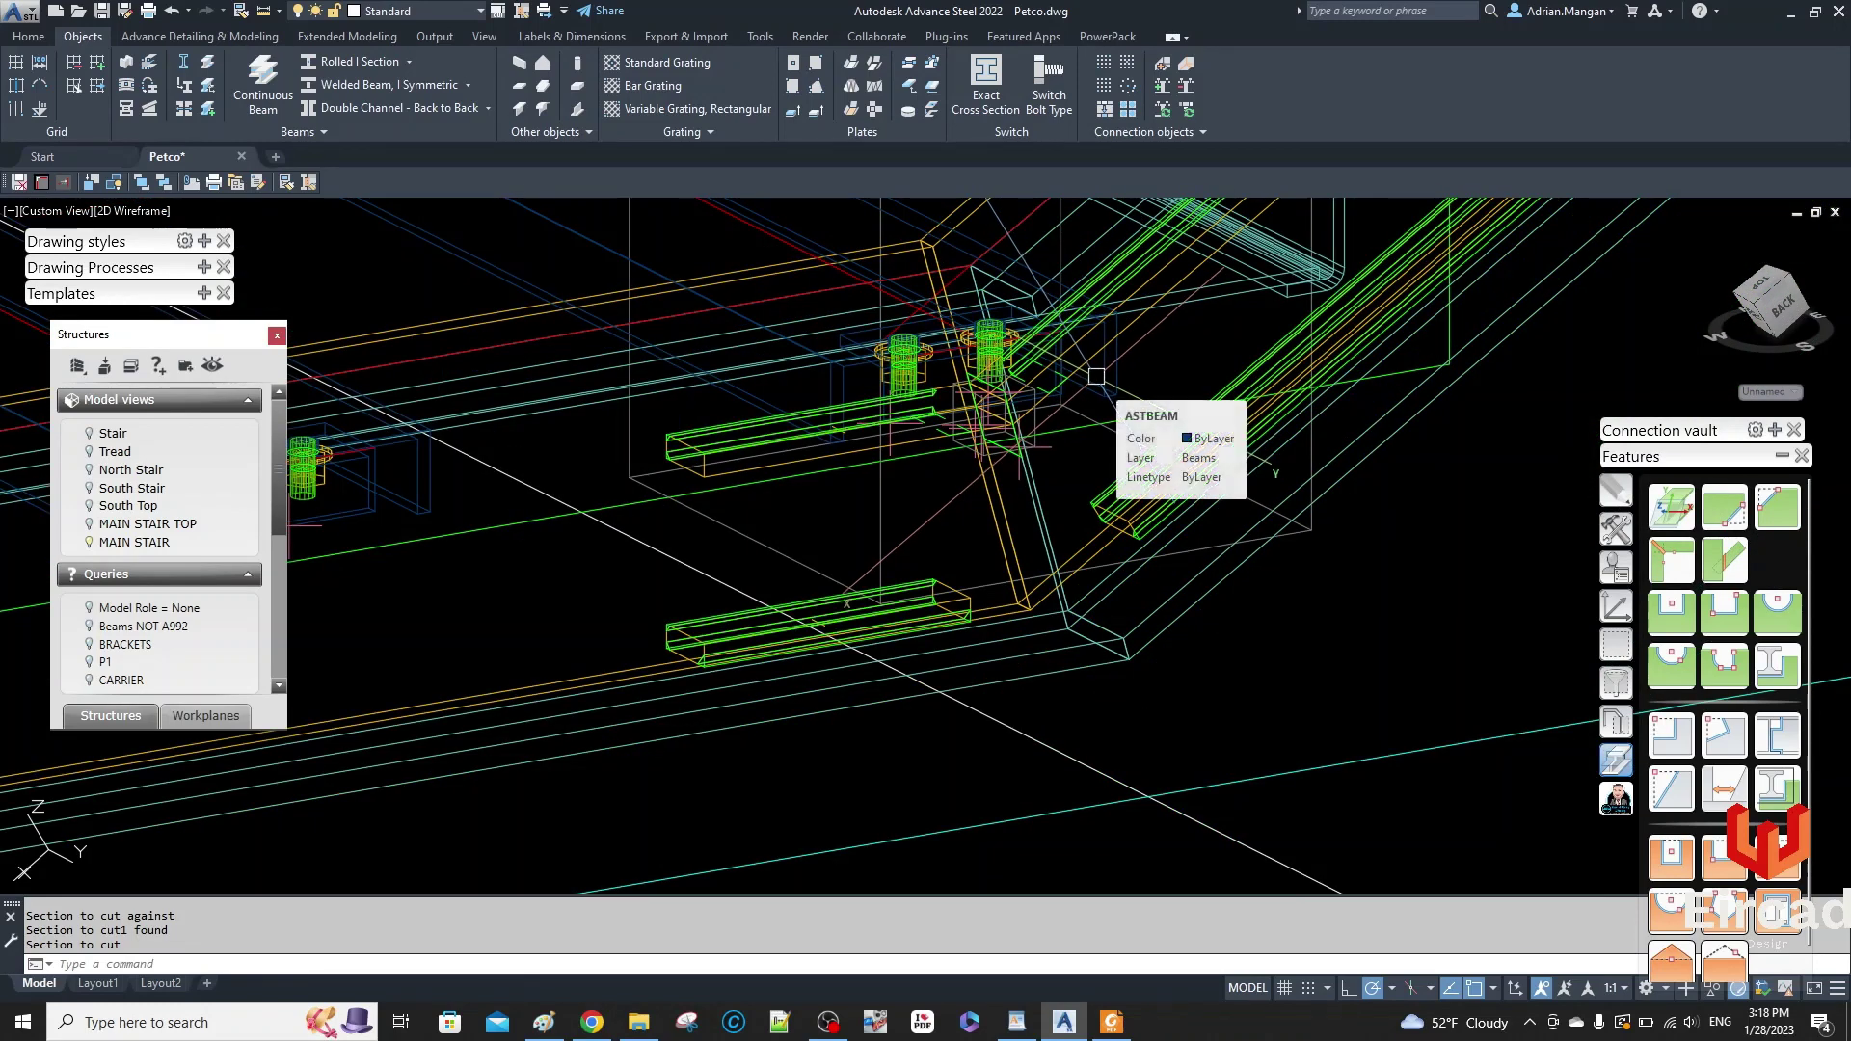
scroll(998, 398, "up", 5)
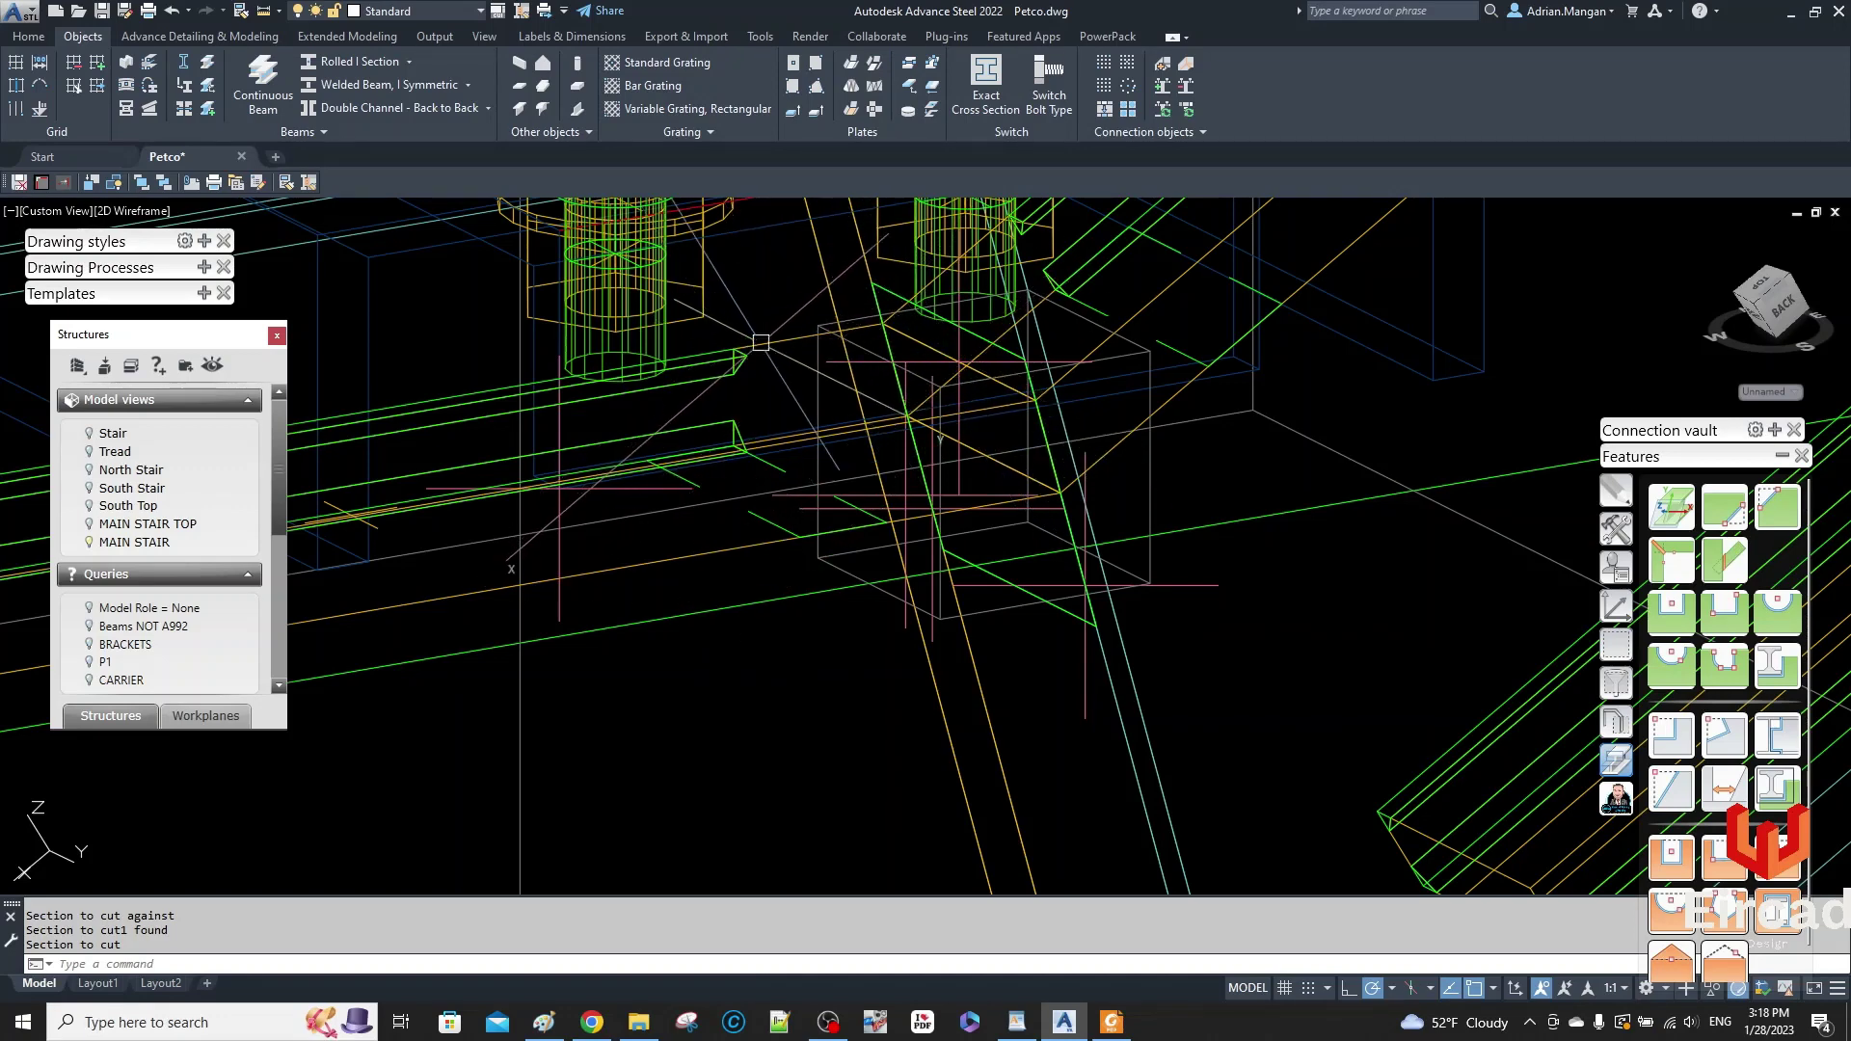
scroll(745, 352, "up", 3)
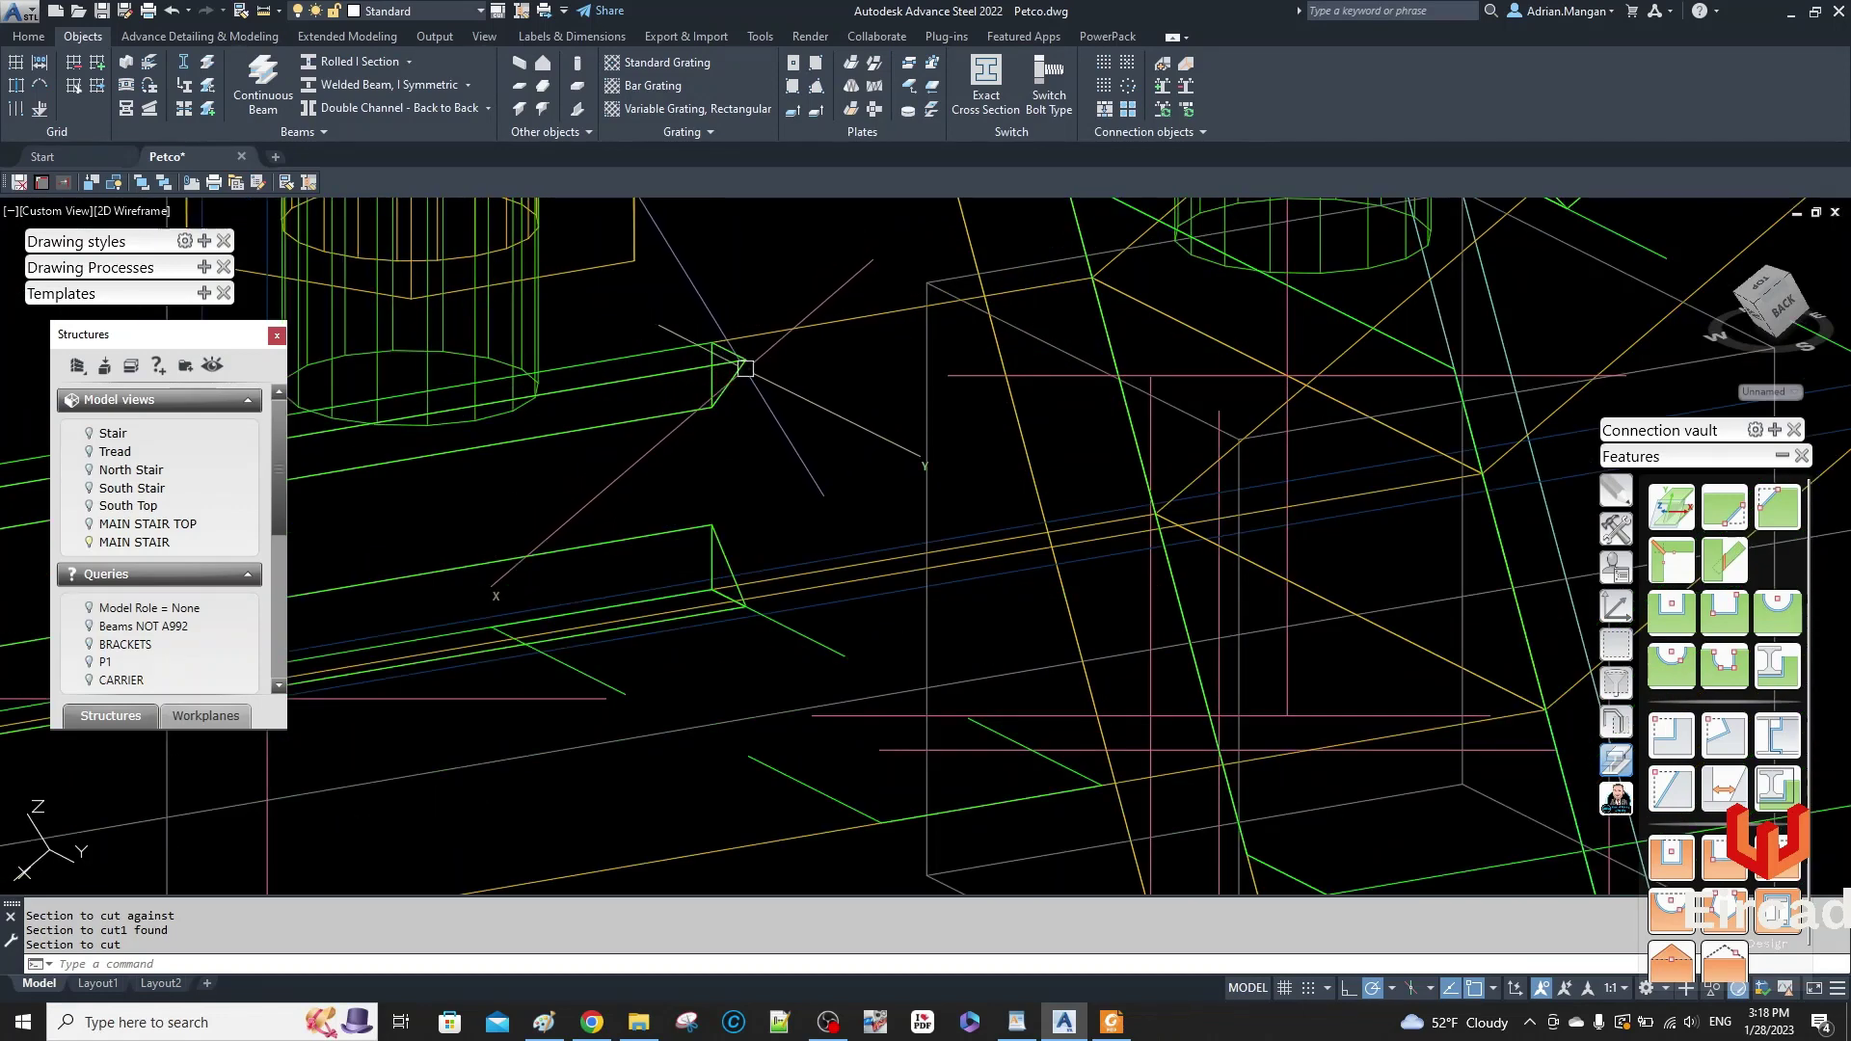
scroll(745, 364, "down", 2)
scroll(746, 367, "down", 3)
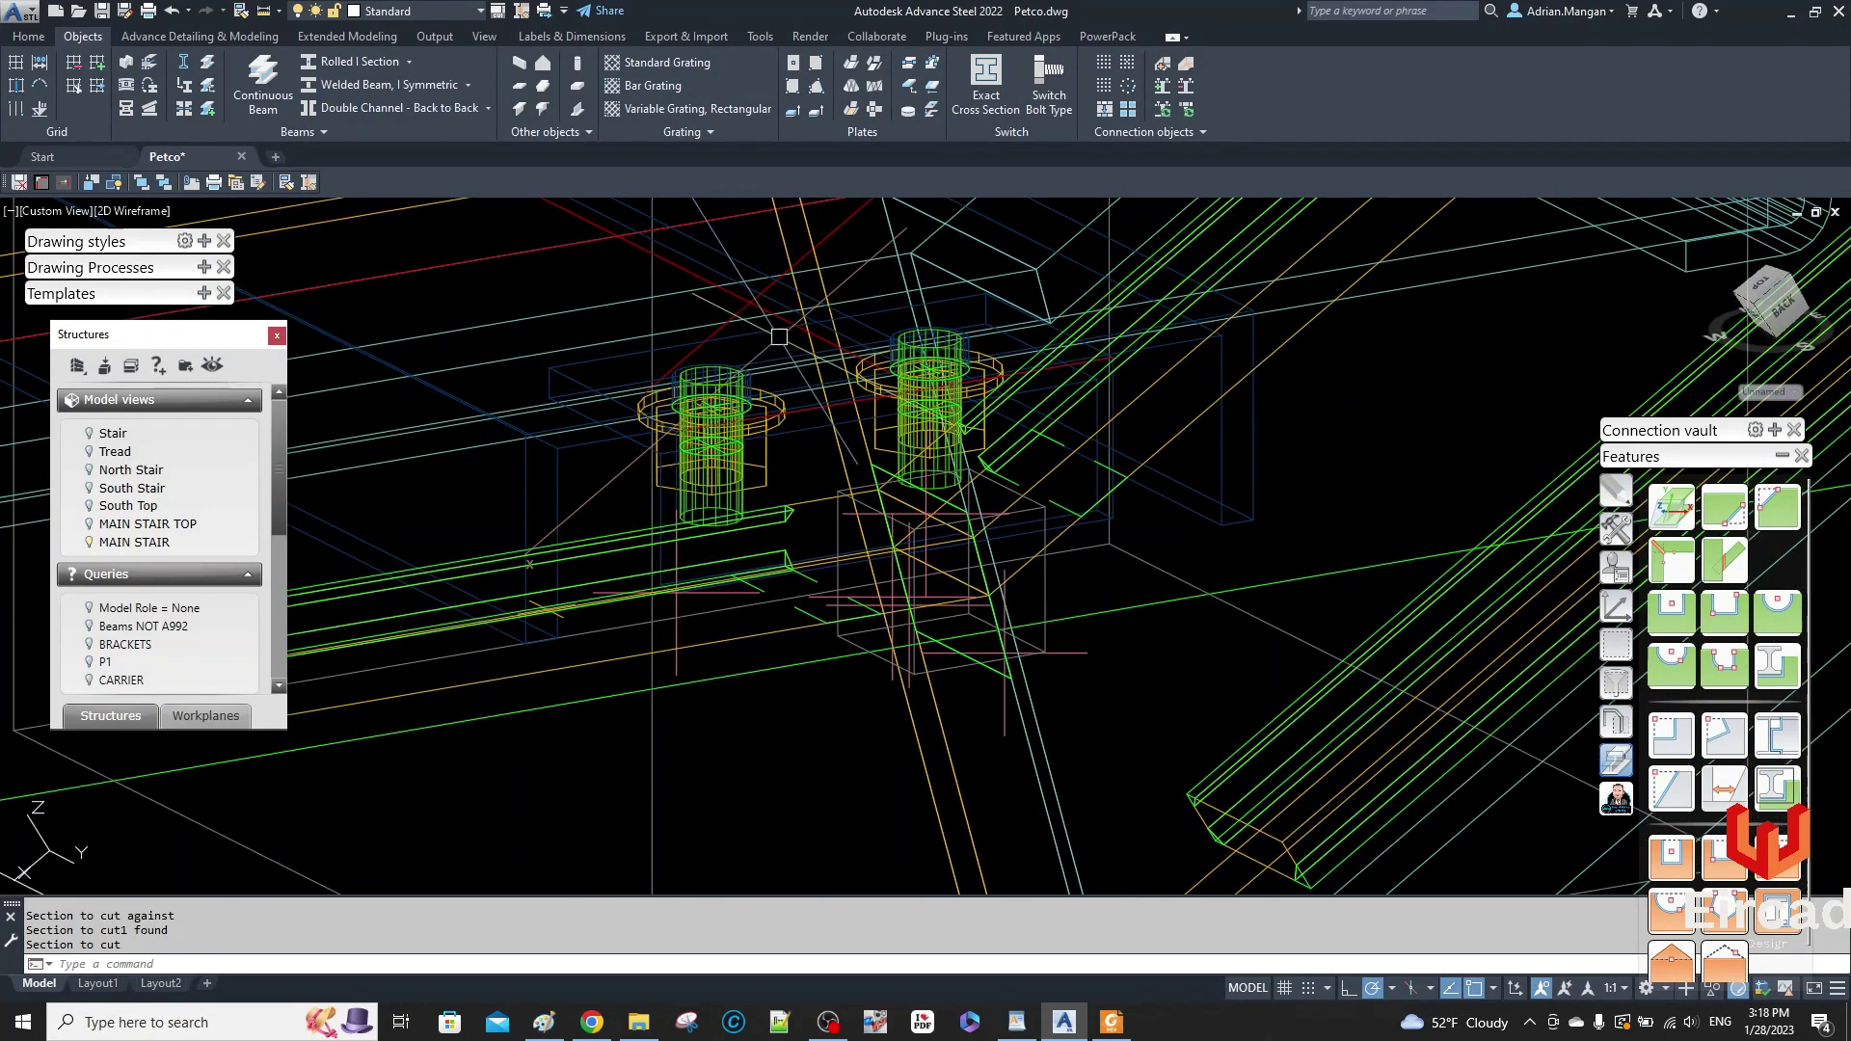
scroll(772, 390, "down", 4)
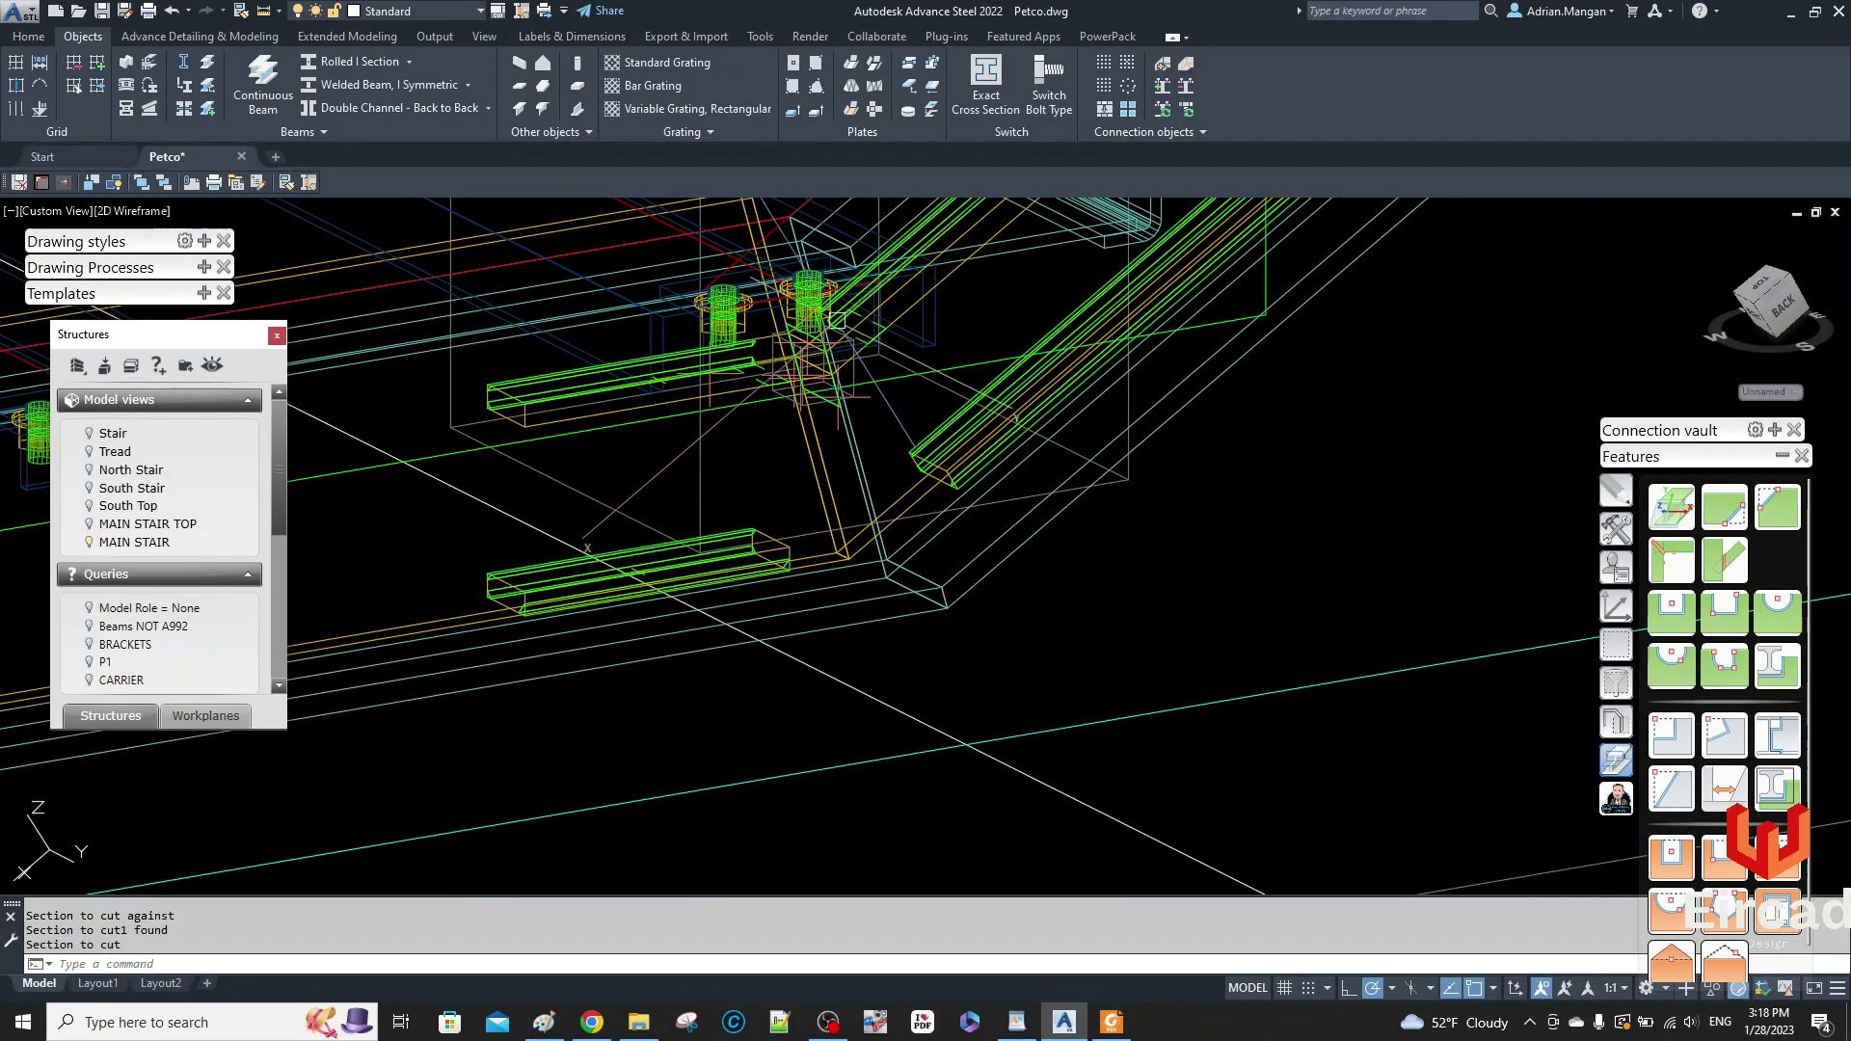
scroll(836, 320, "up", 5)
scroll(868, 414, "down", 2)
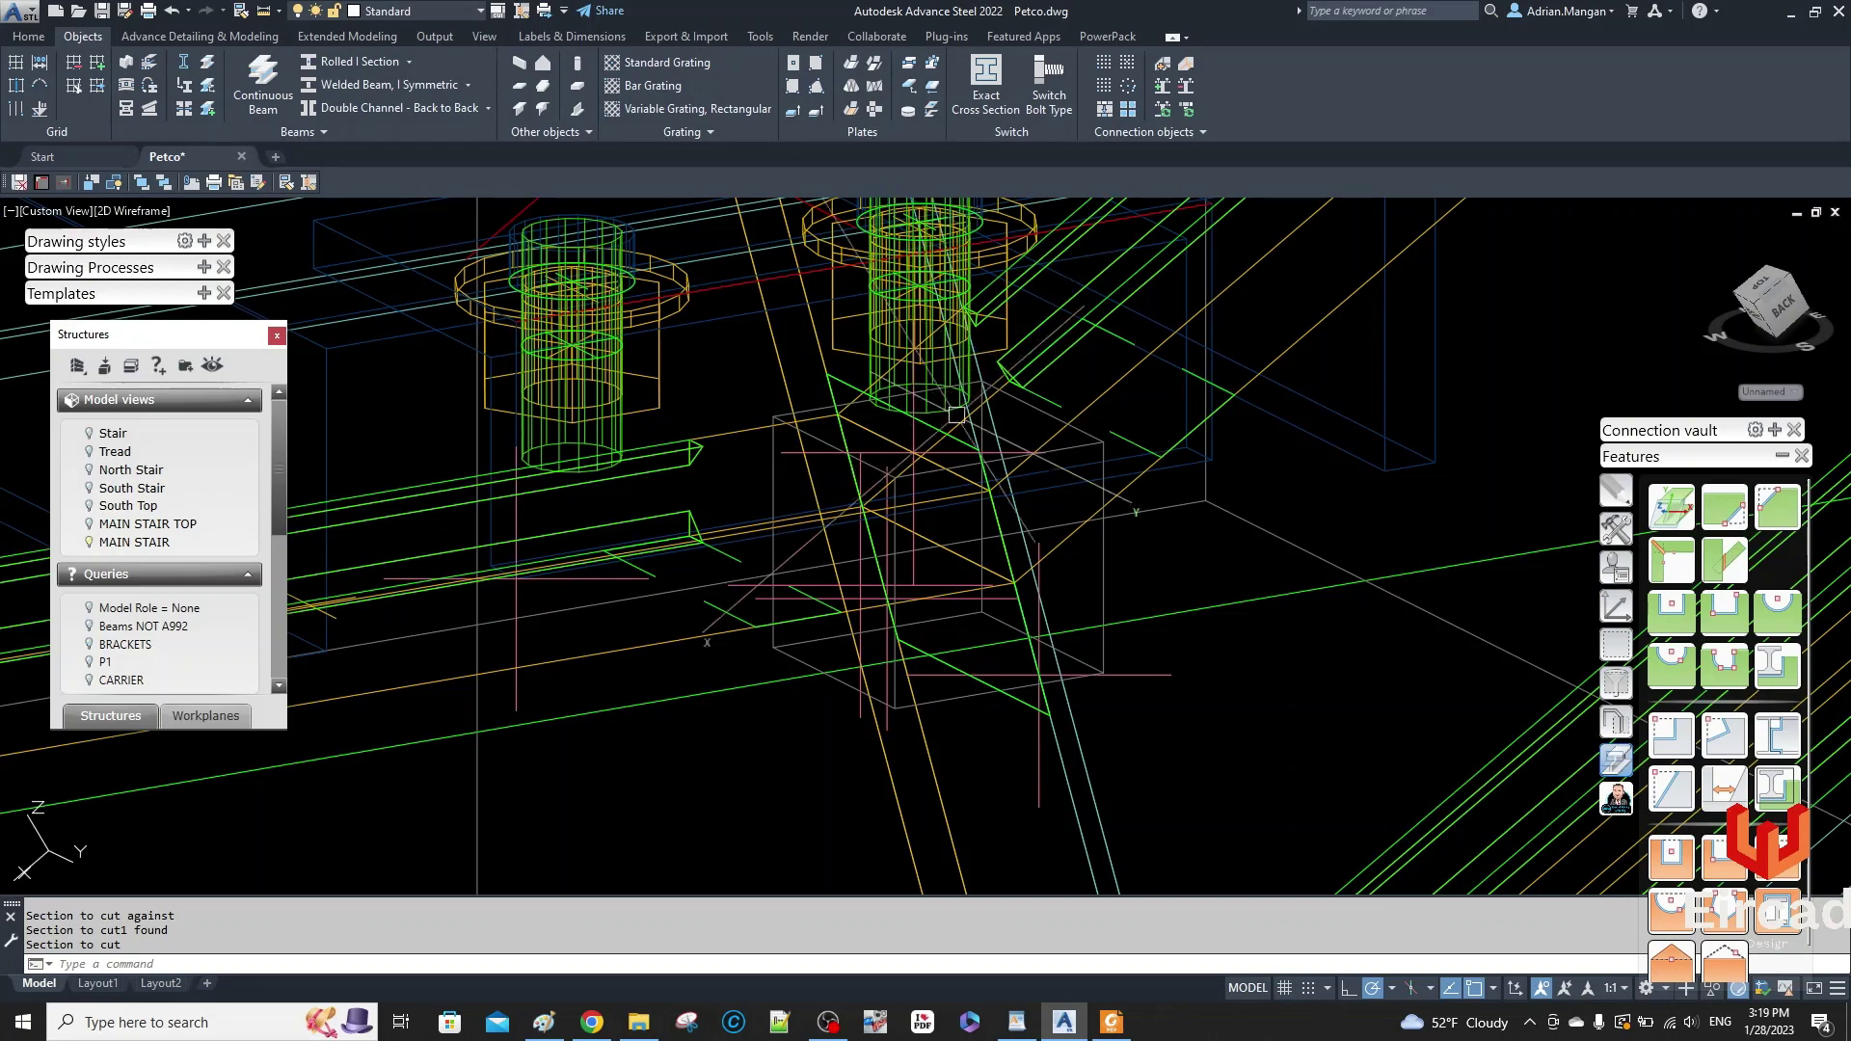
- Stretch the mitered ends of the landing's upper plate and the upper sloped plate to their shared miter corner at the landing's upper bend
left_click(717, 435)
left_click(765, 476)
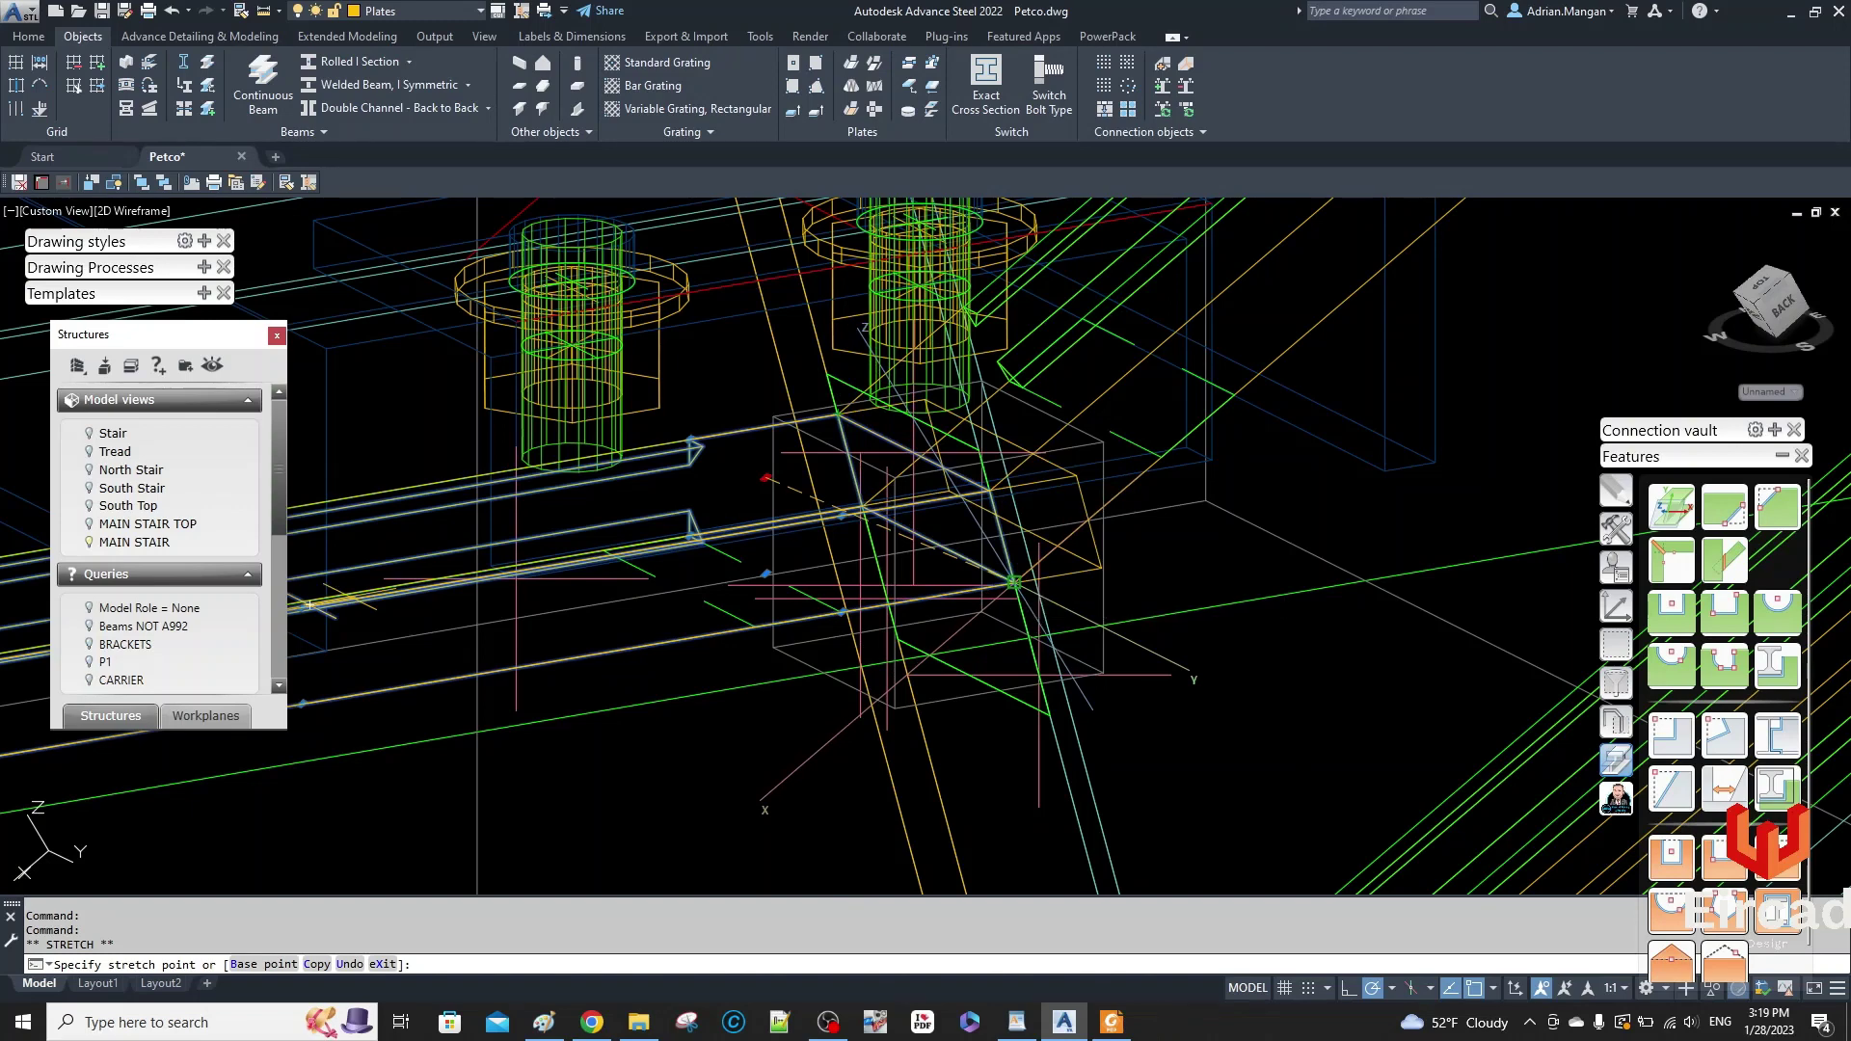
key("Escape")
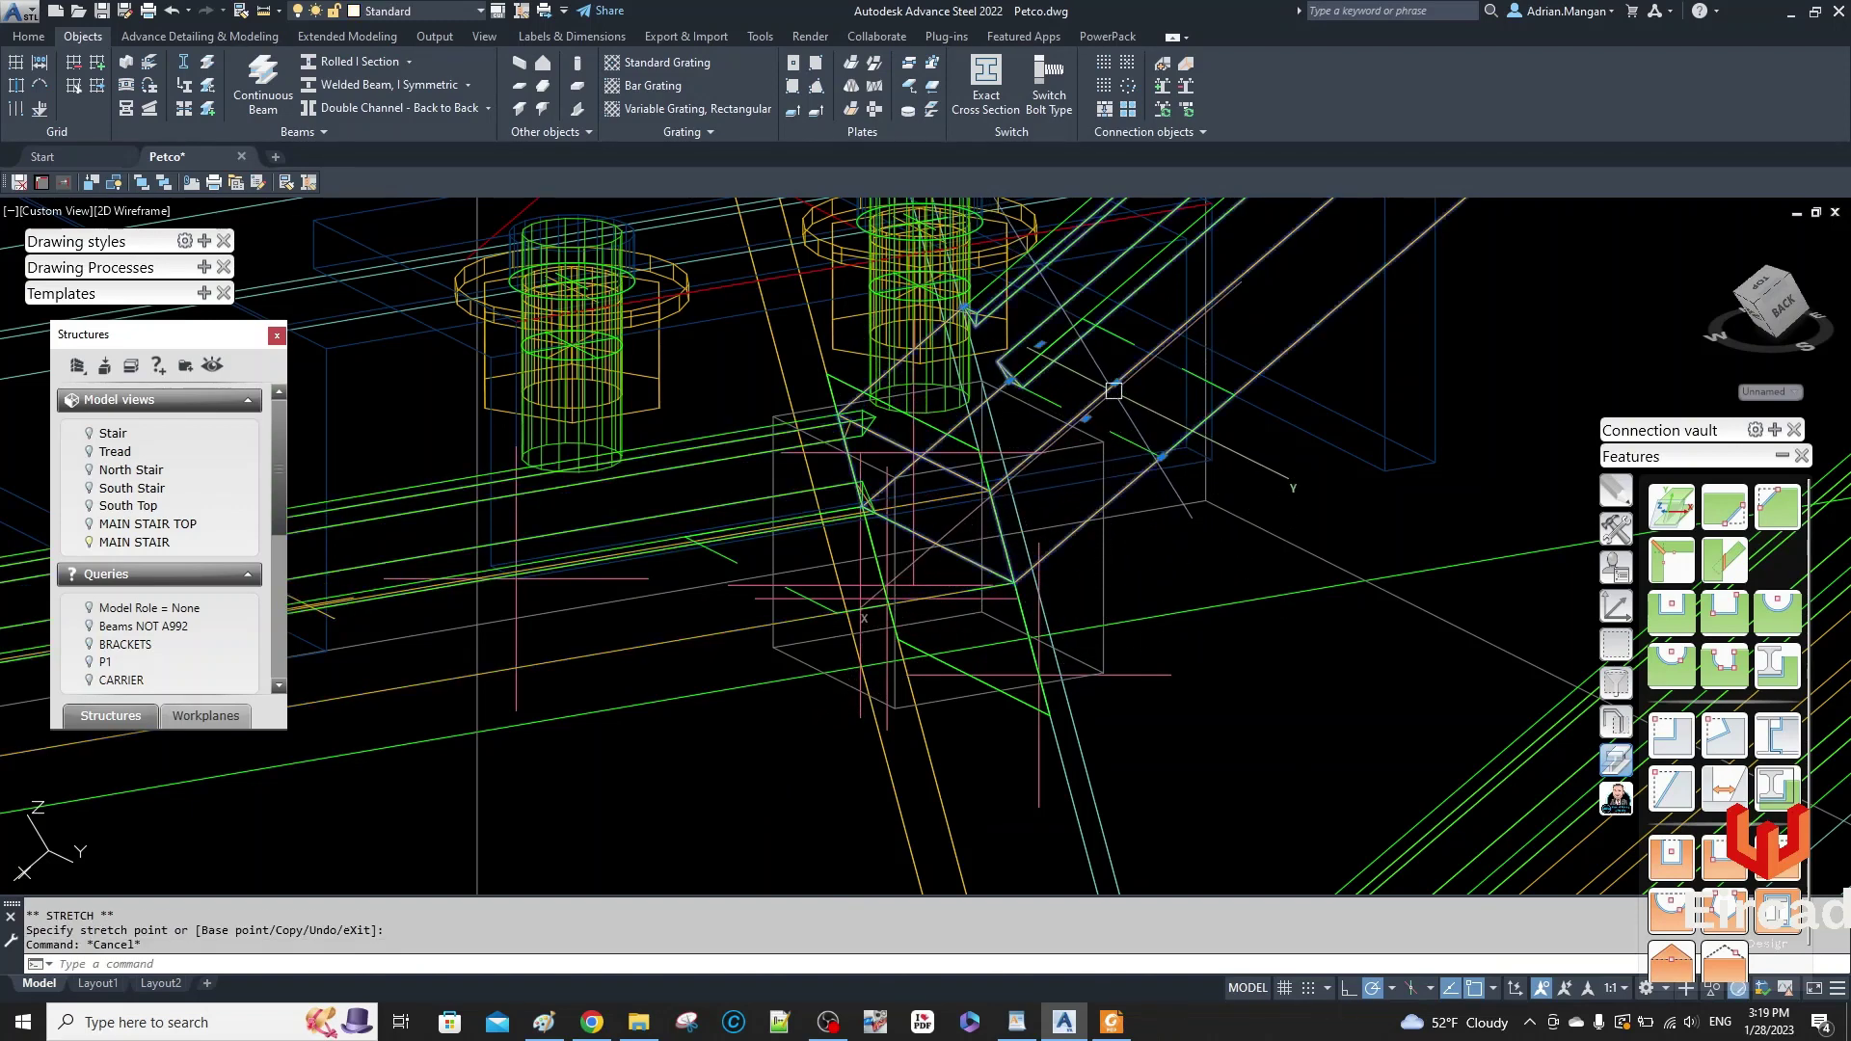
left_click(1039, 344)
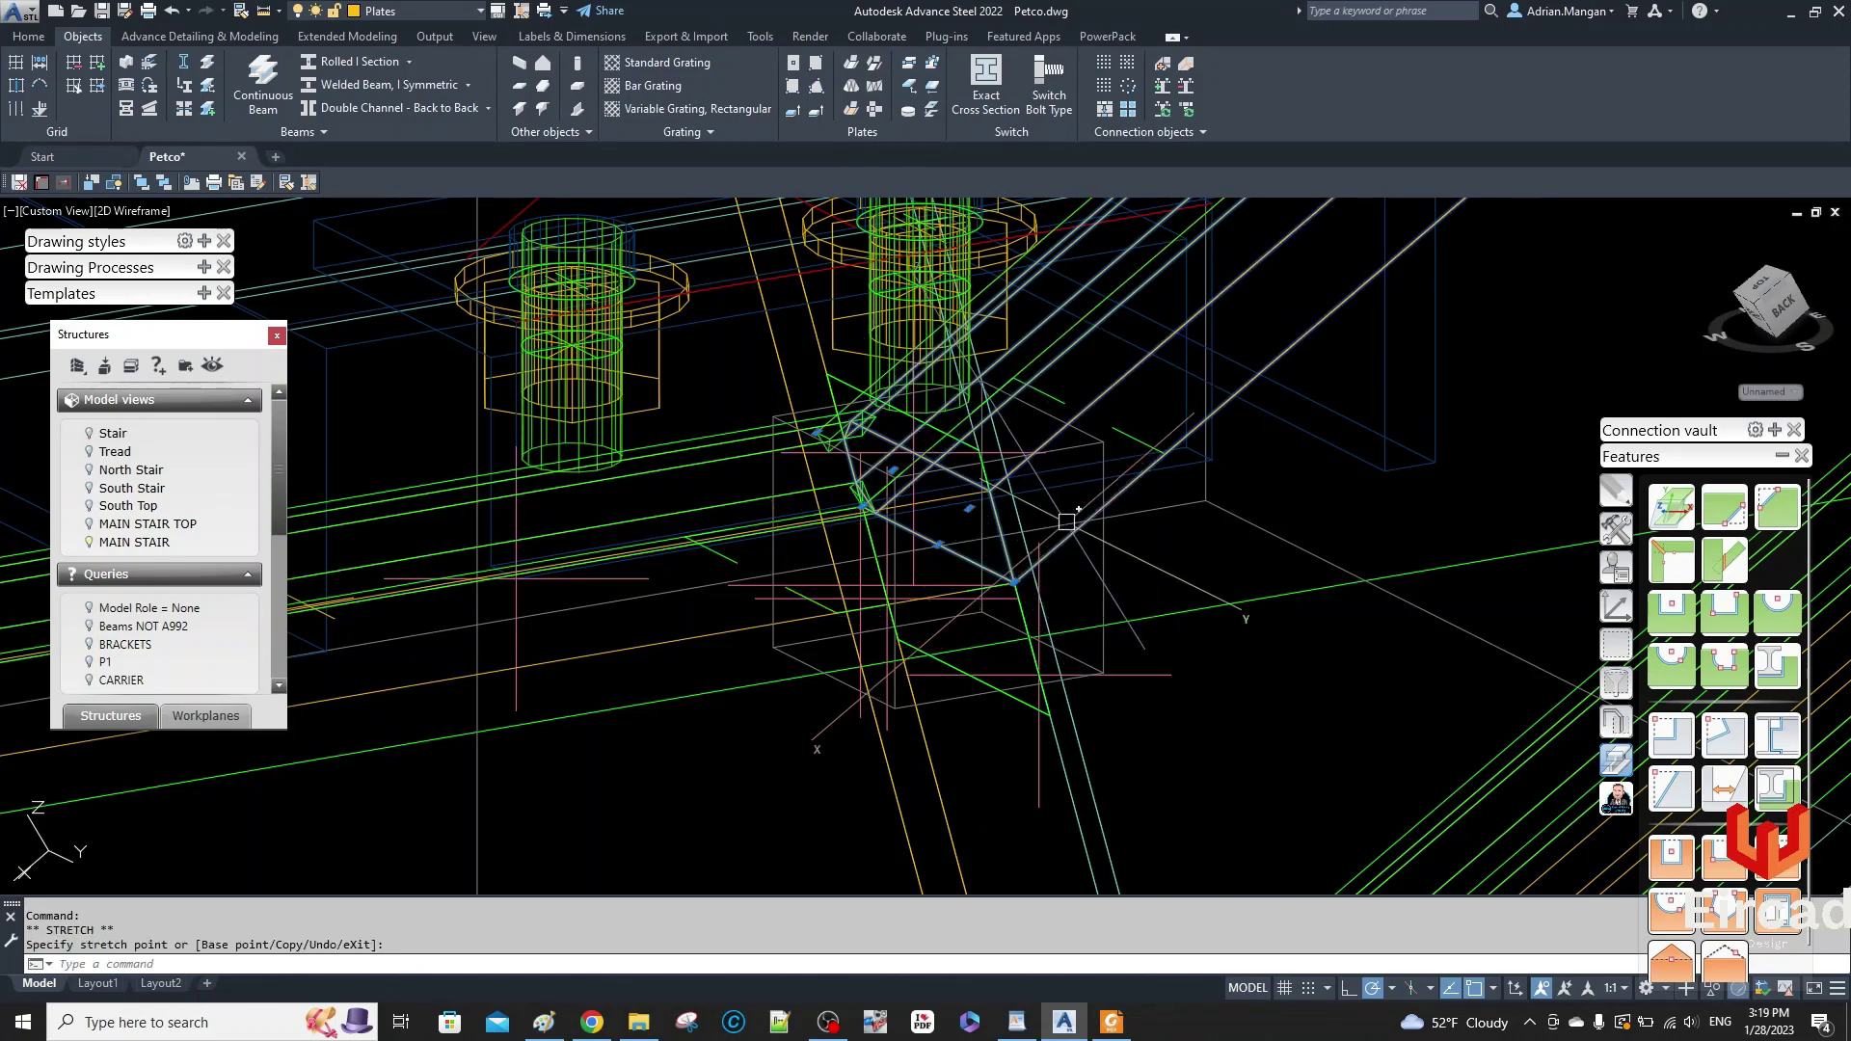
key("Escape")
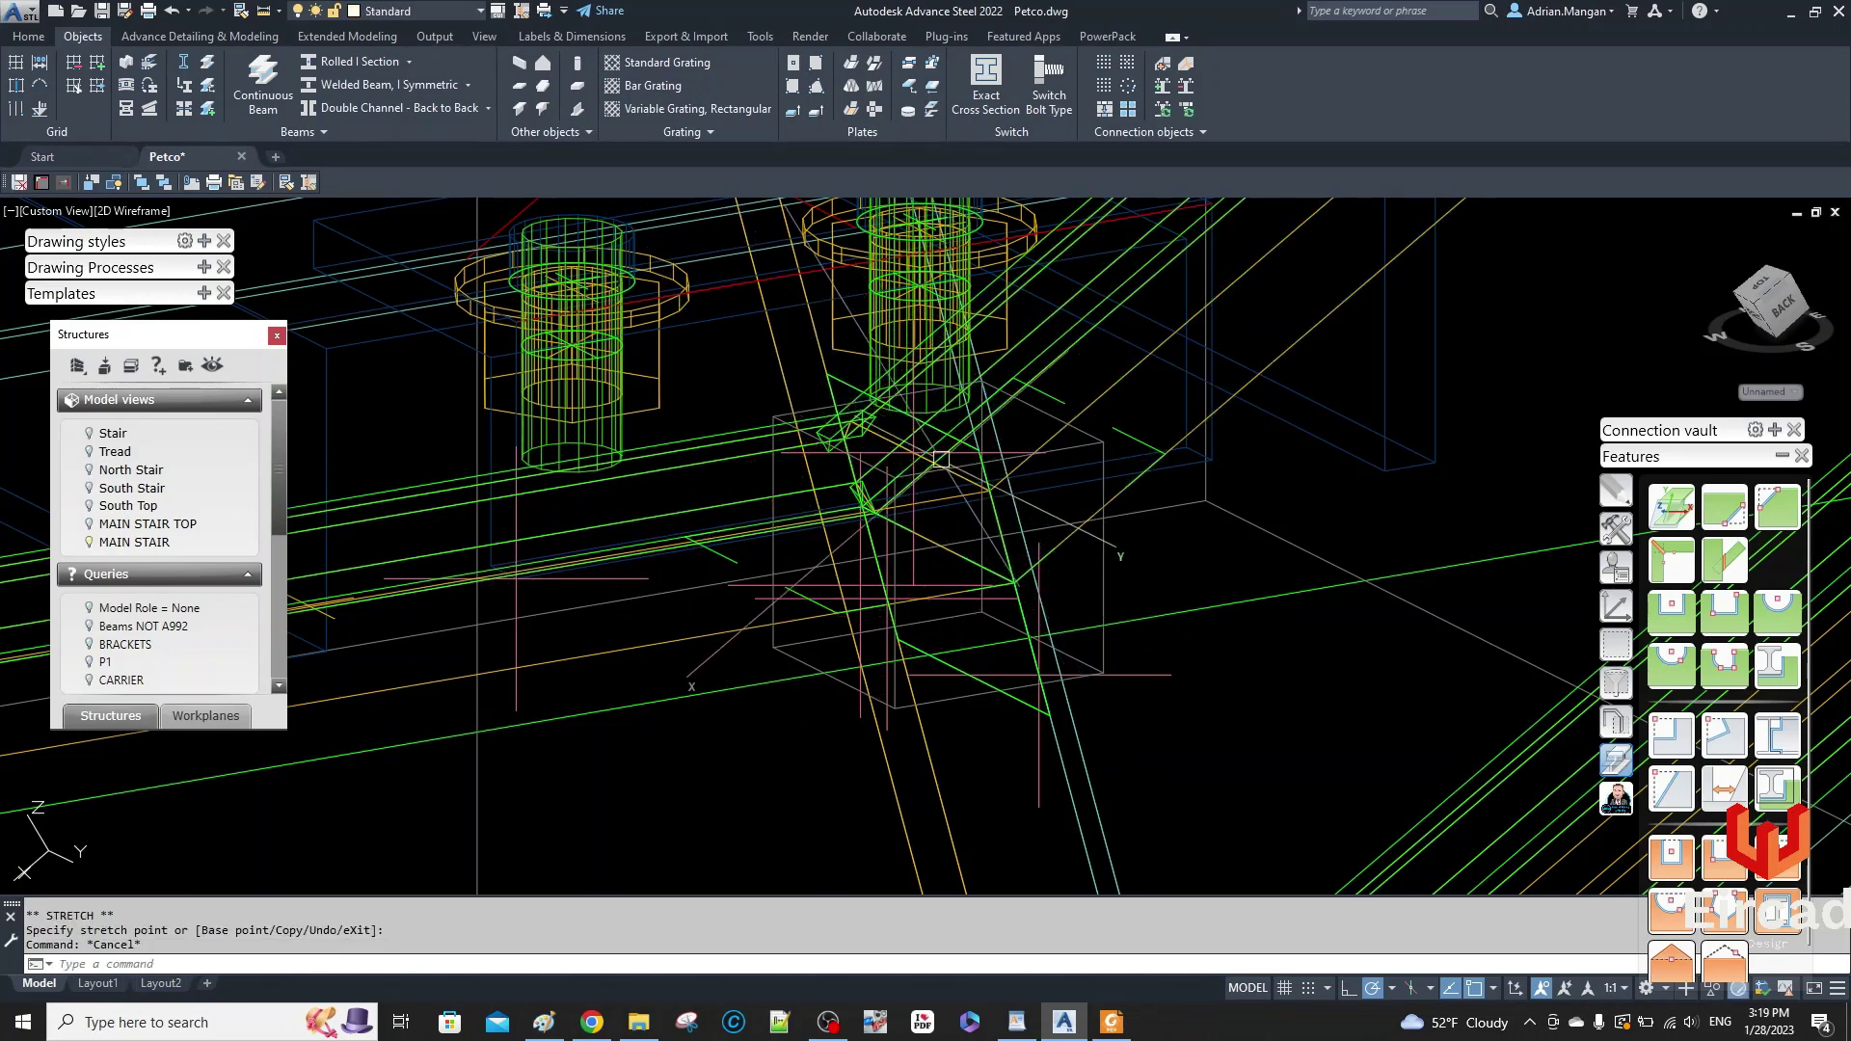
scroll(865, 429, "up", 5)
scroll(765, 380, "down", 4)
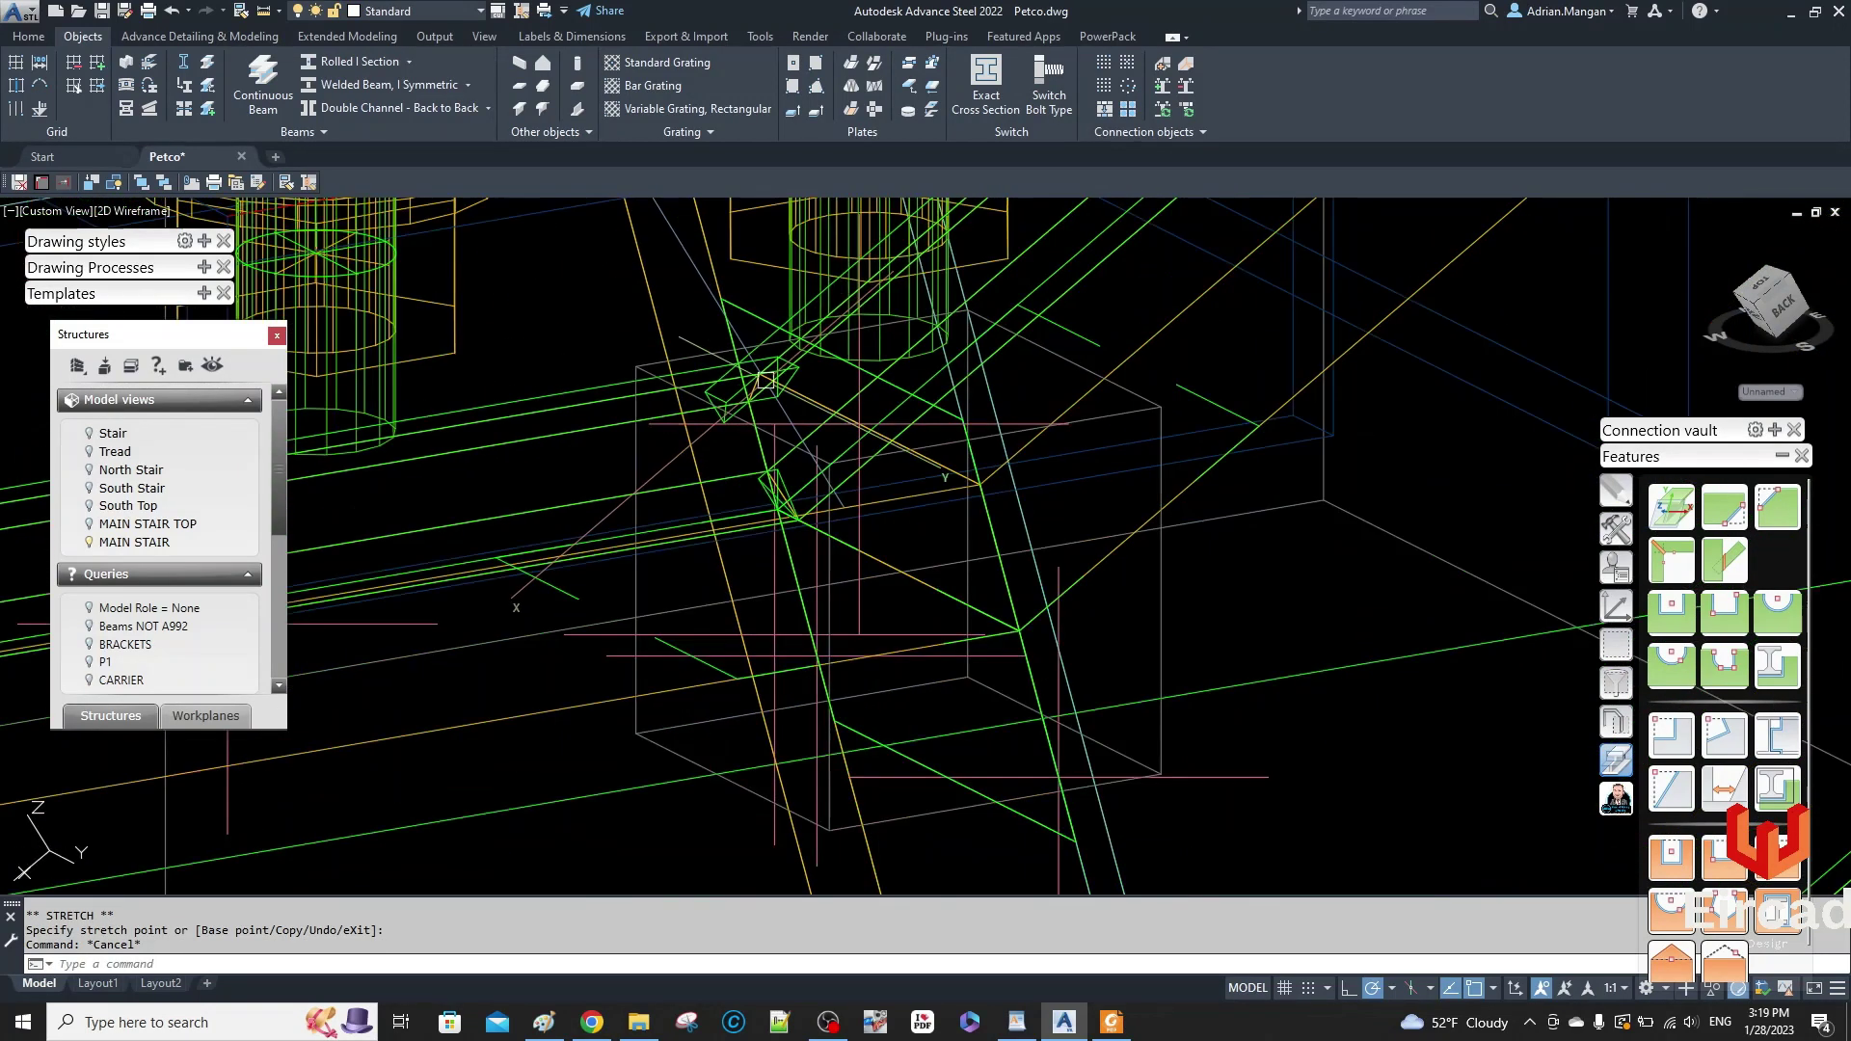
- Create a miter between the landing's lower plate and the lower sloped plate at the landing's upper bend
scroll(959, 521, "down", 4)
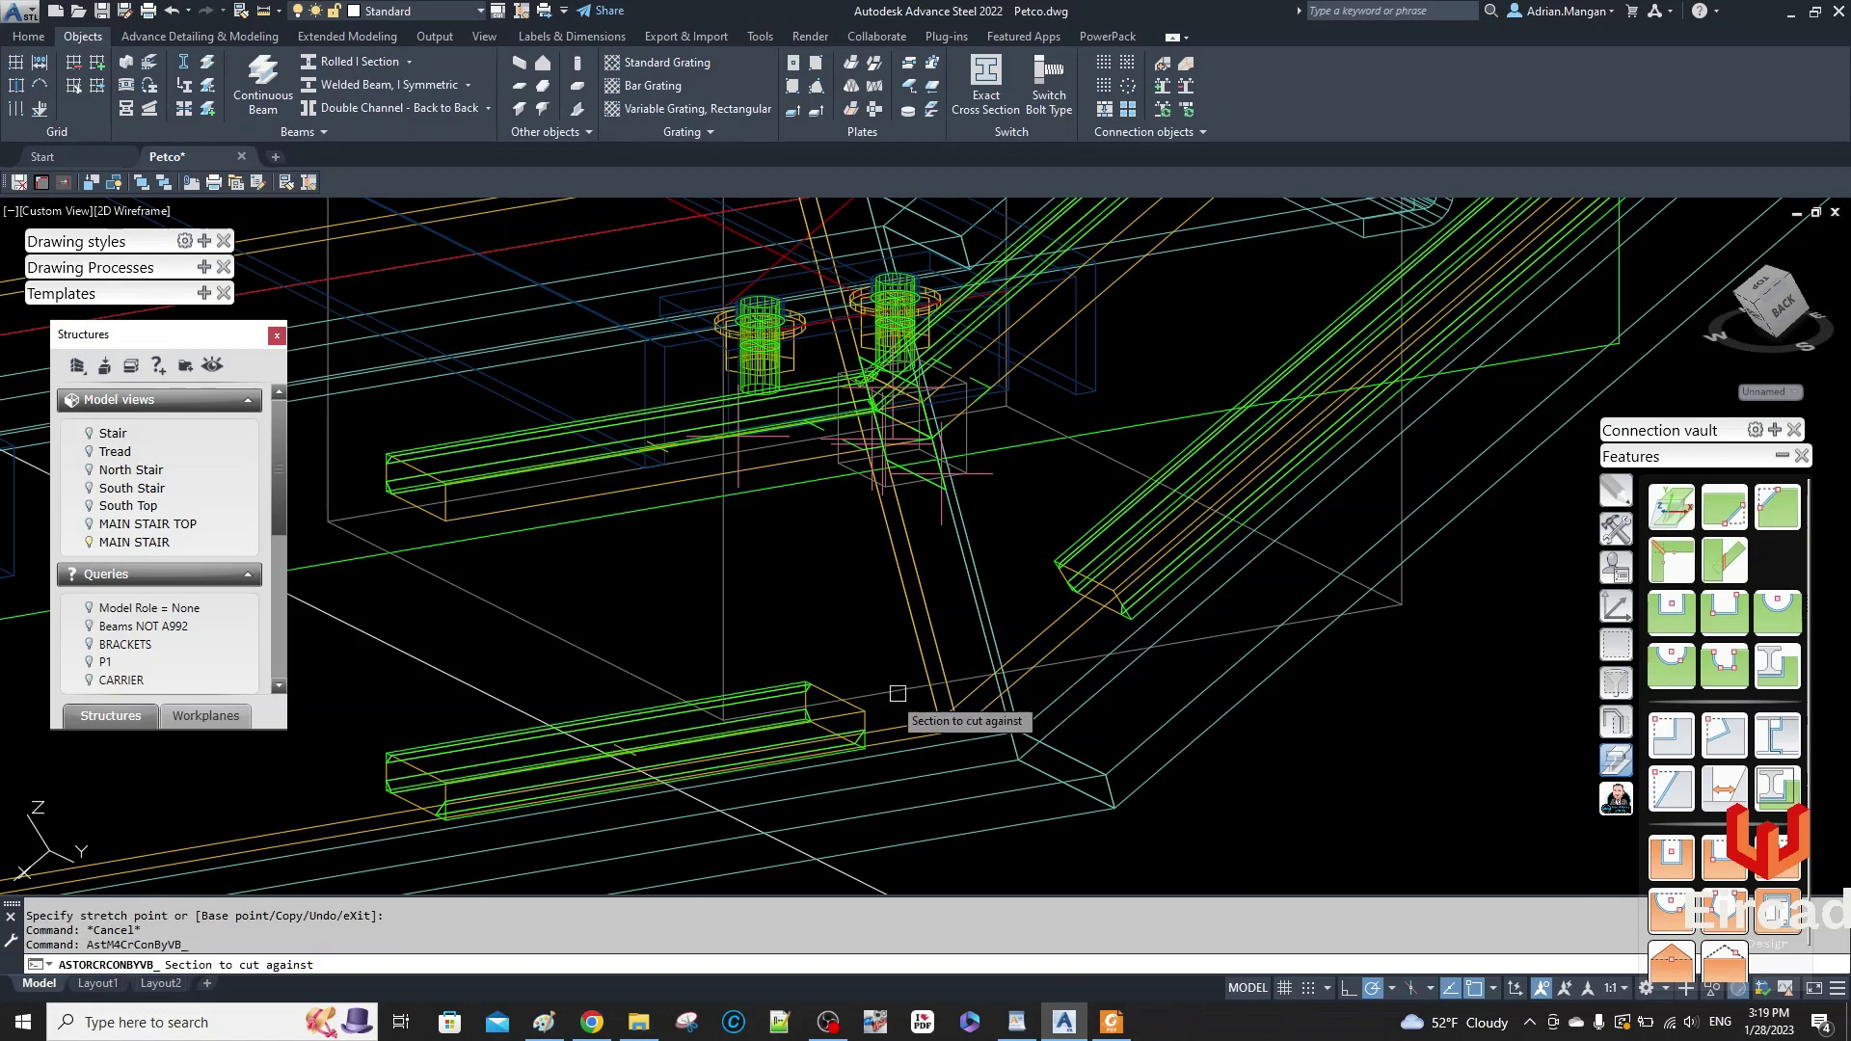
scroll(827, 713, "up", 2)
left_click(824, 677)
key("Return")
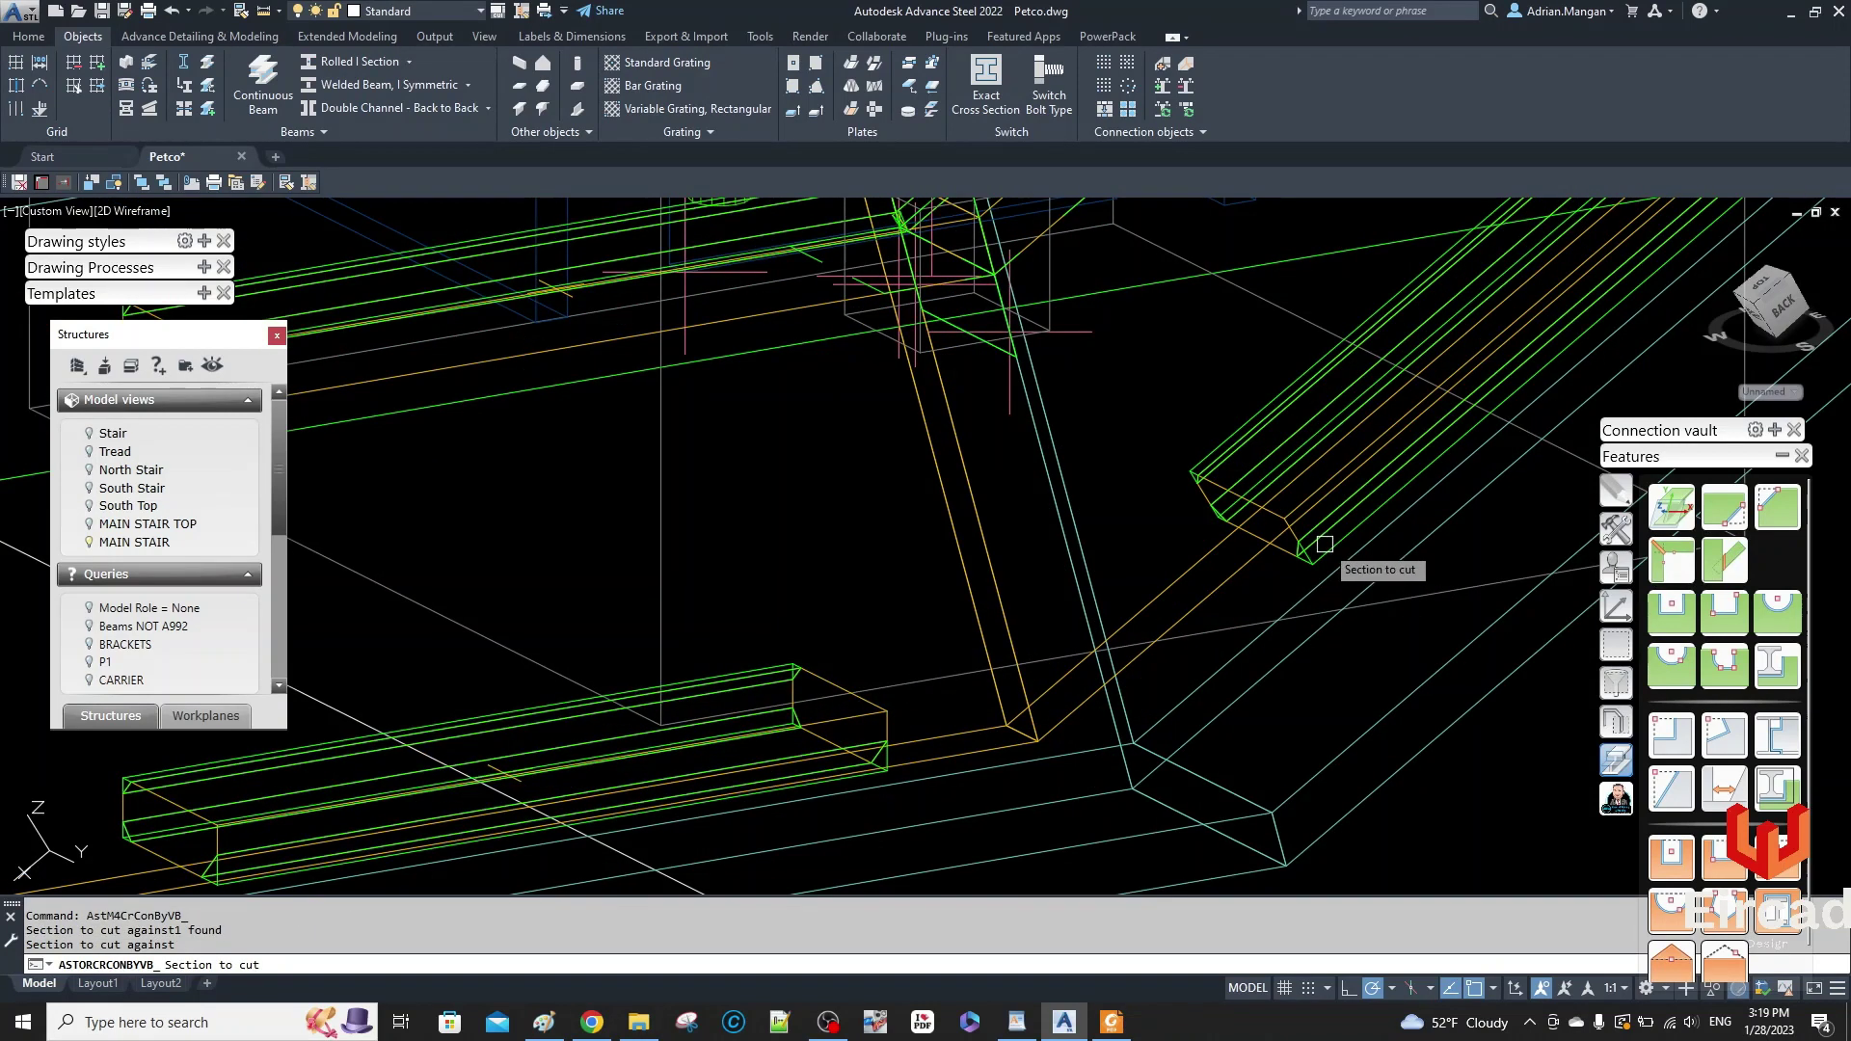
scroll(1253, 535, "up", 2)
left_click(1249, 538)
key("Return")
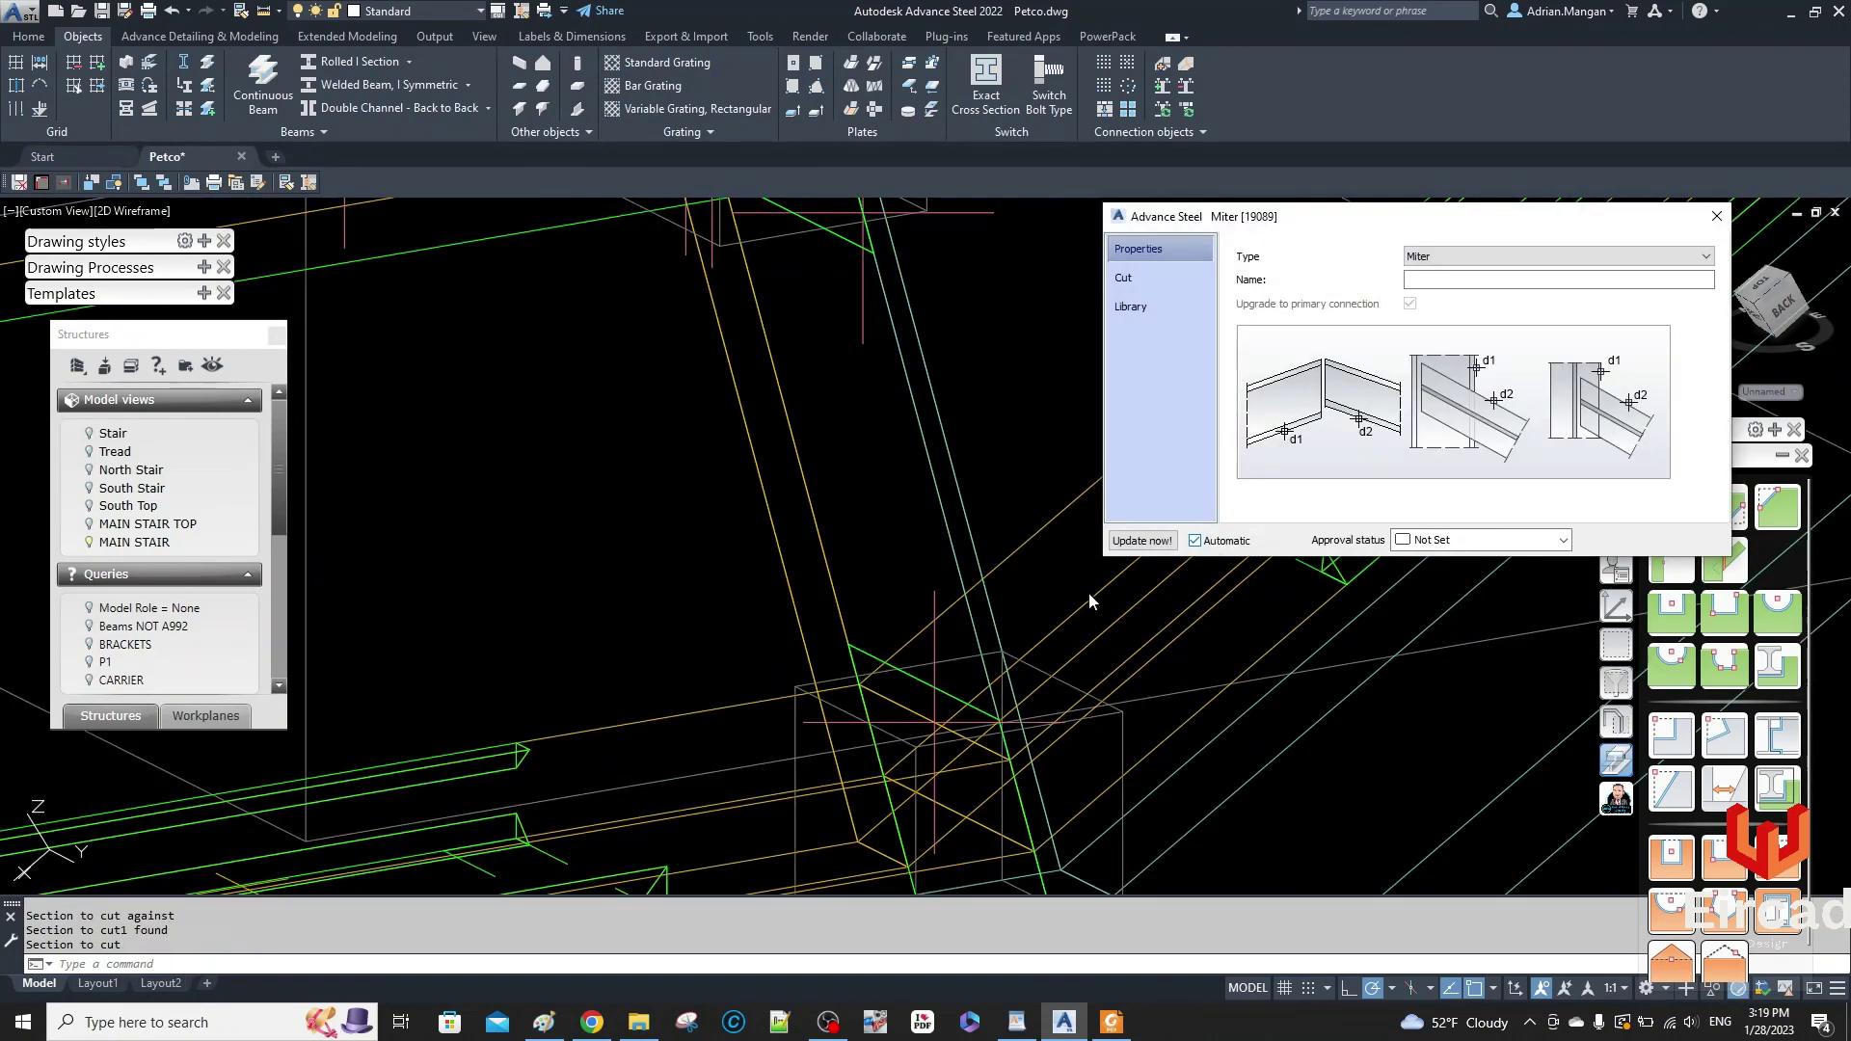
middle_click_drag(973, 690, 1012, 475)
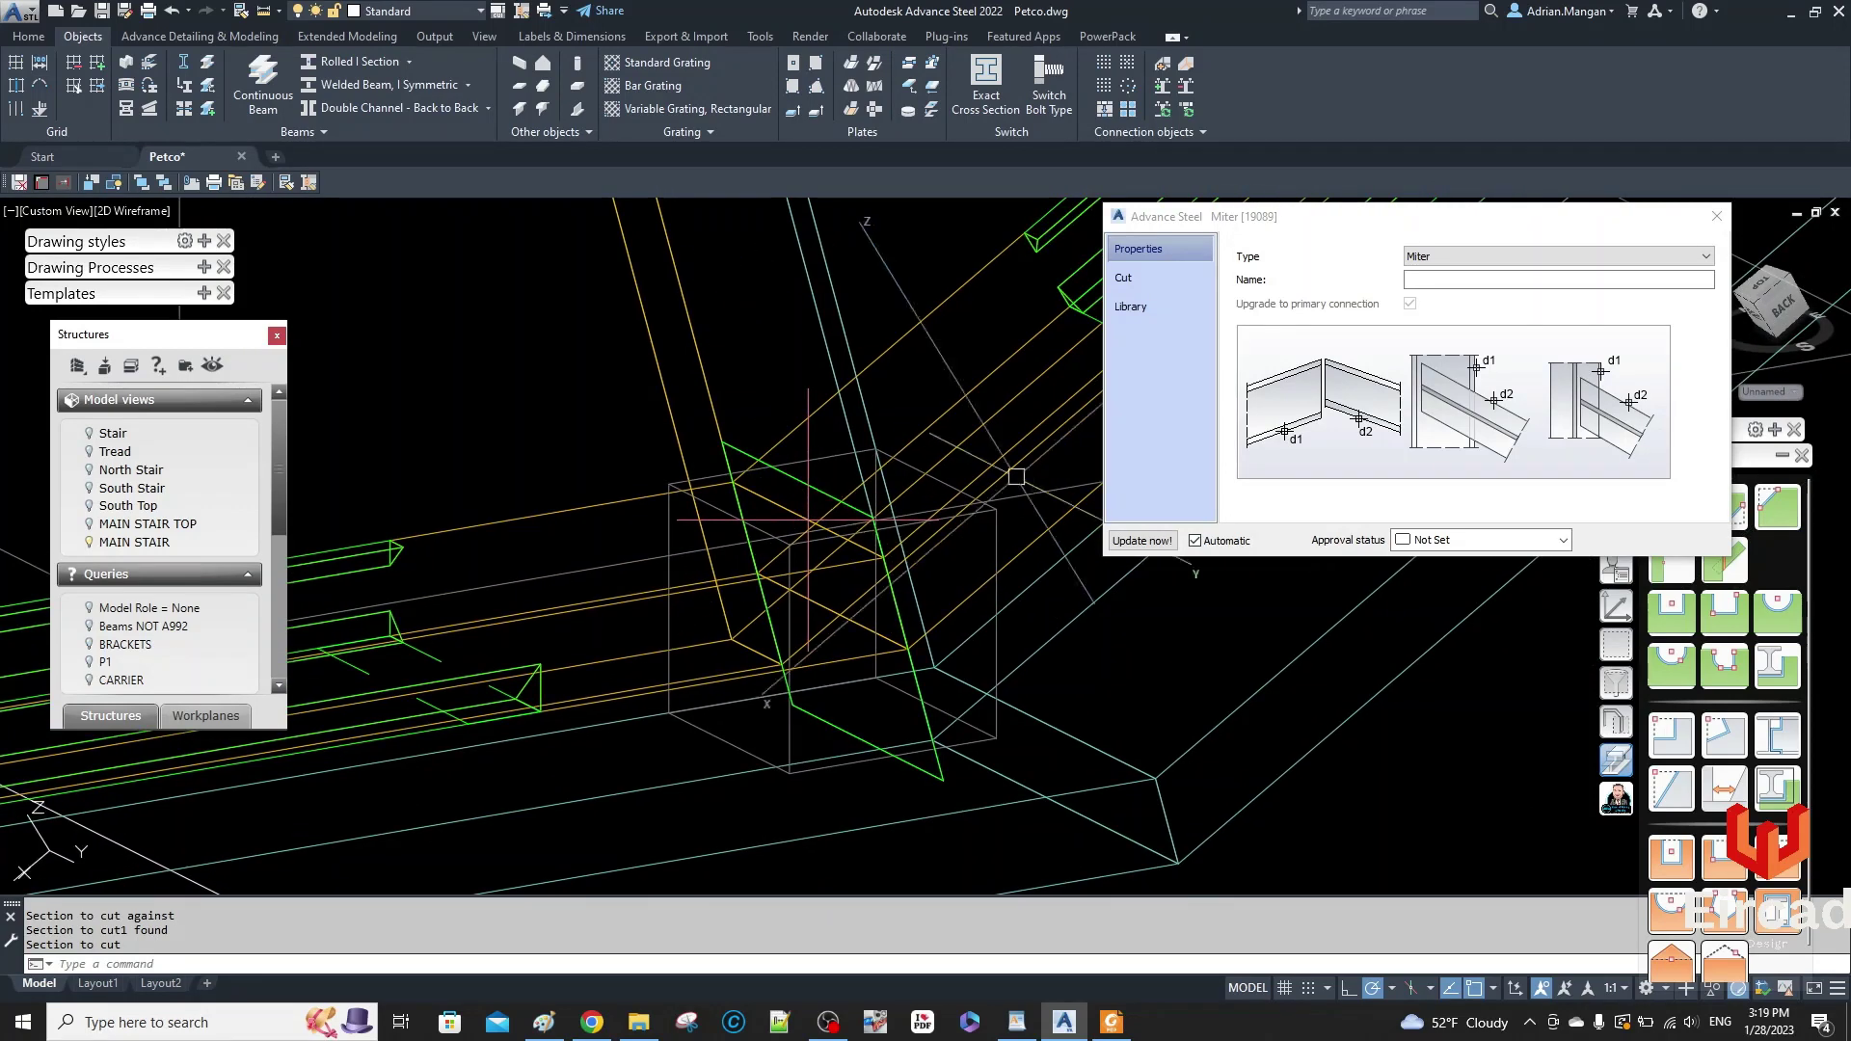
left_click(1716, 216)
- Stretch the mitered ends of the lower sloped plate and the landing's lower plate to the miter corner at the bend
left_click(1111, 294)
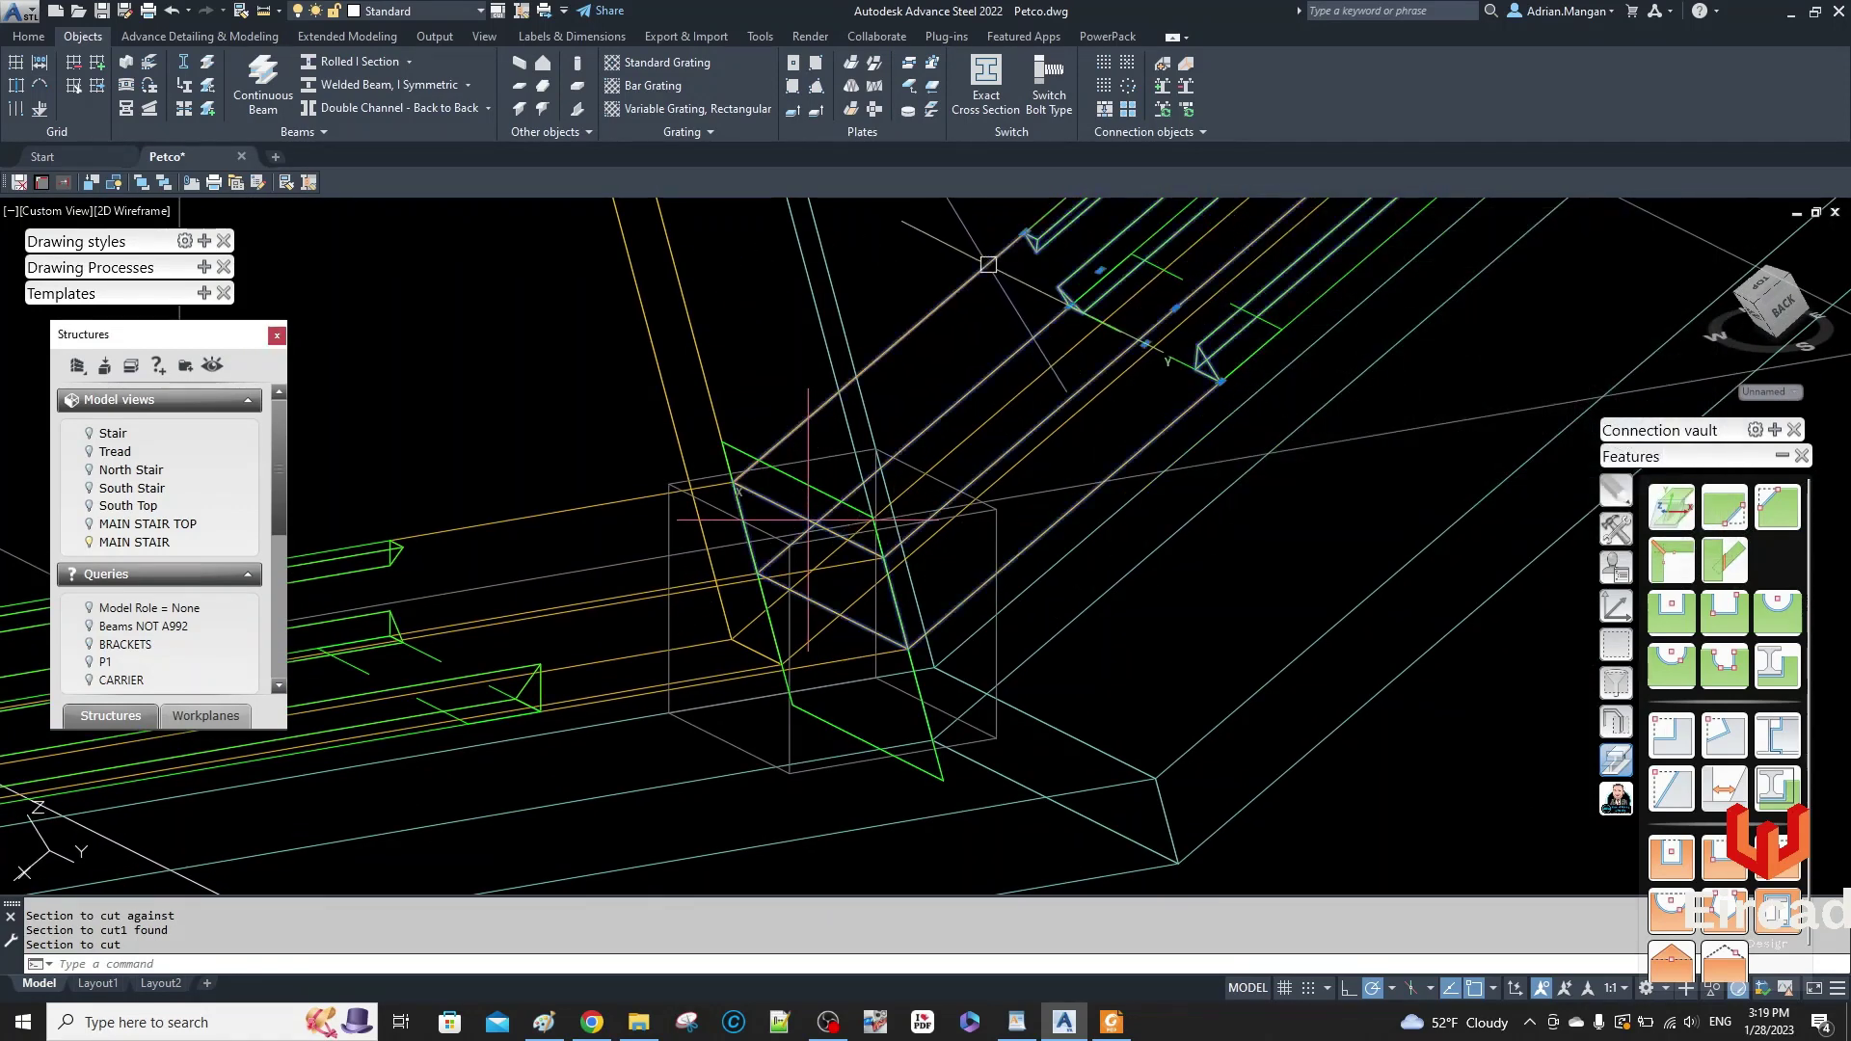
left_click(1100, 271)
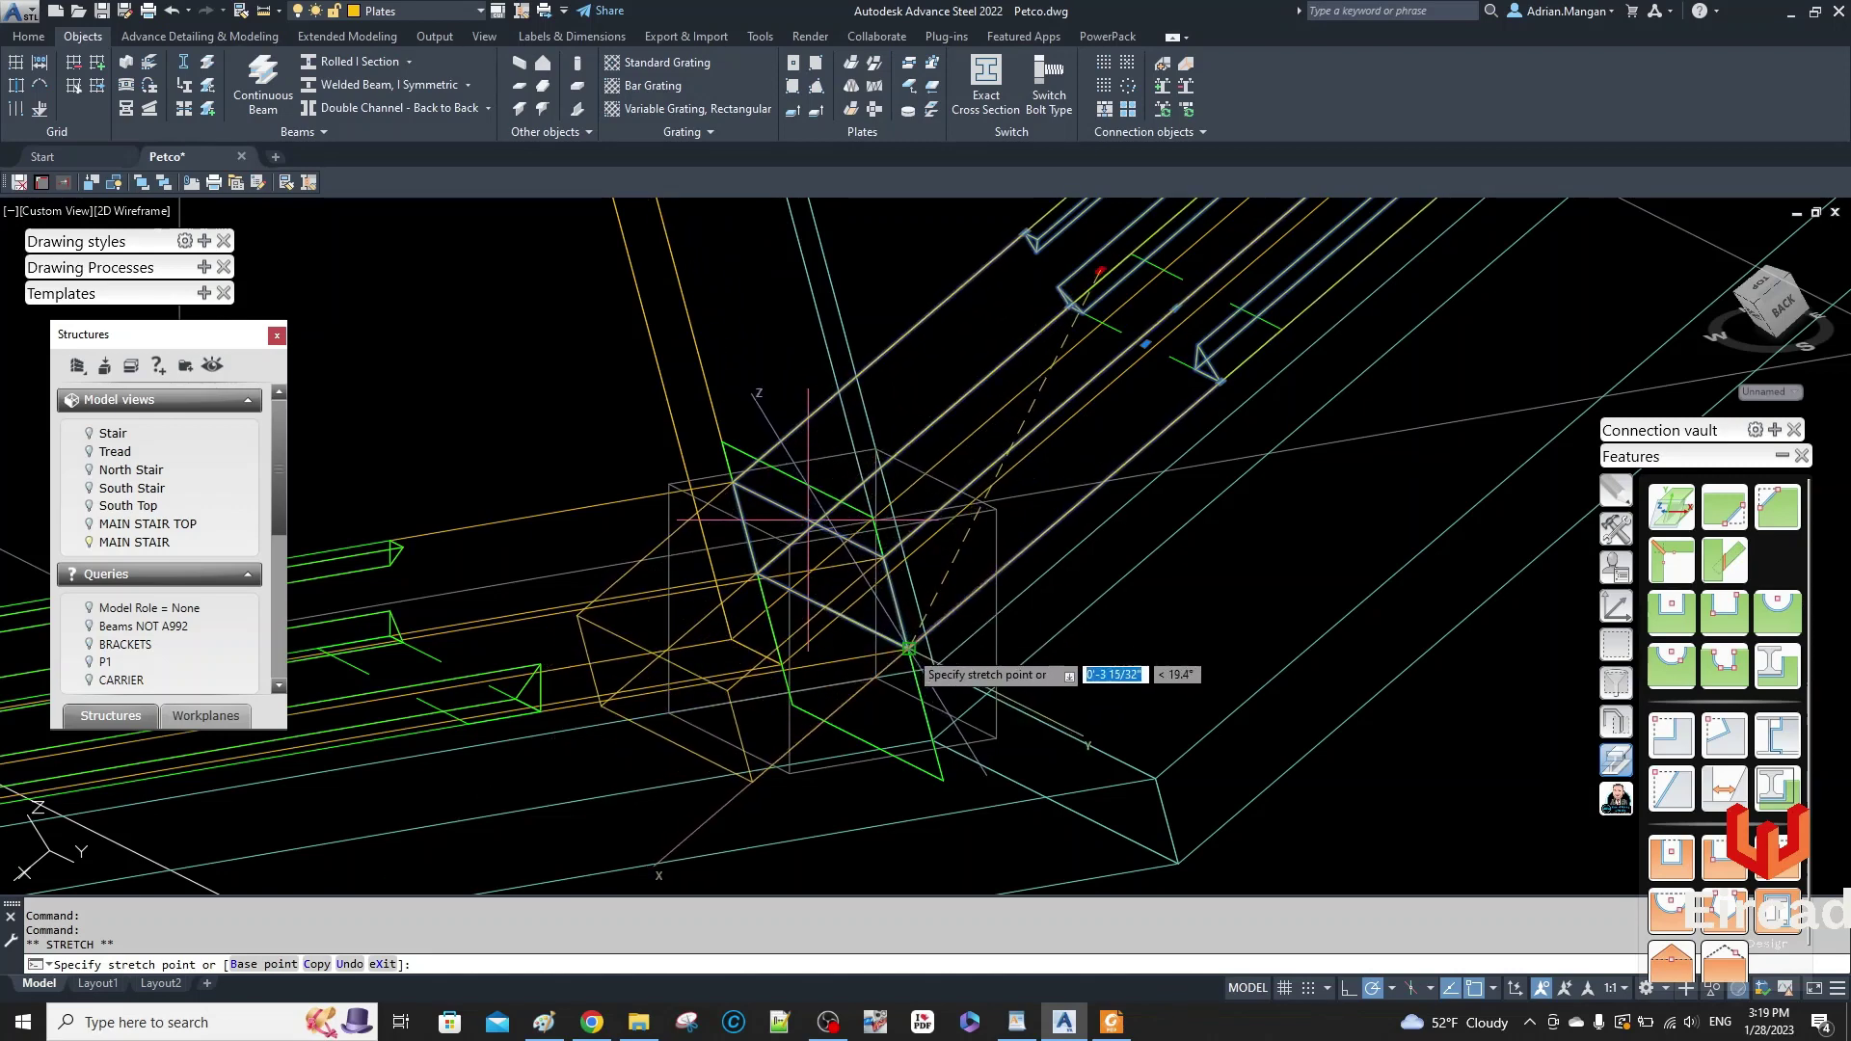
left_click(908, 648)
key("Escape")
left_click(465, 576)
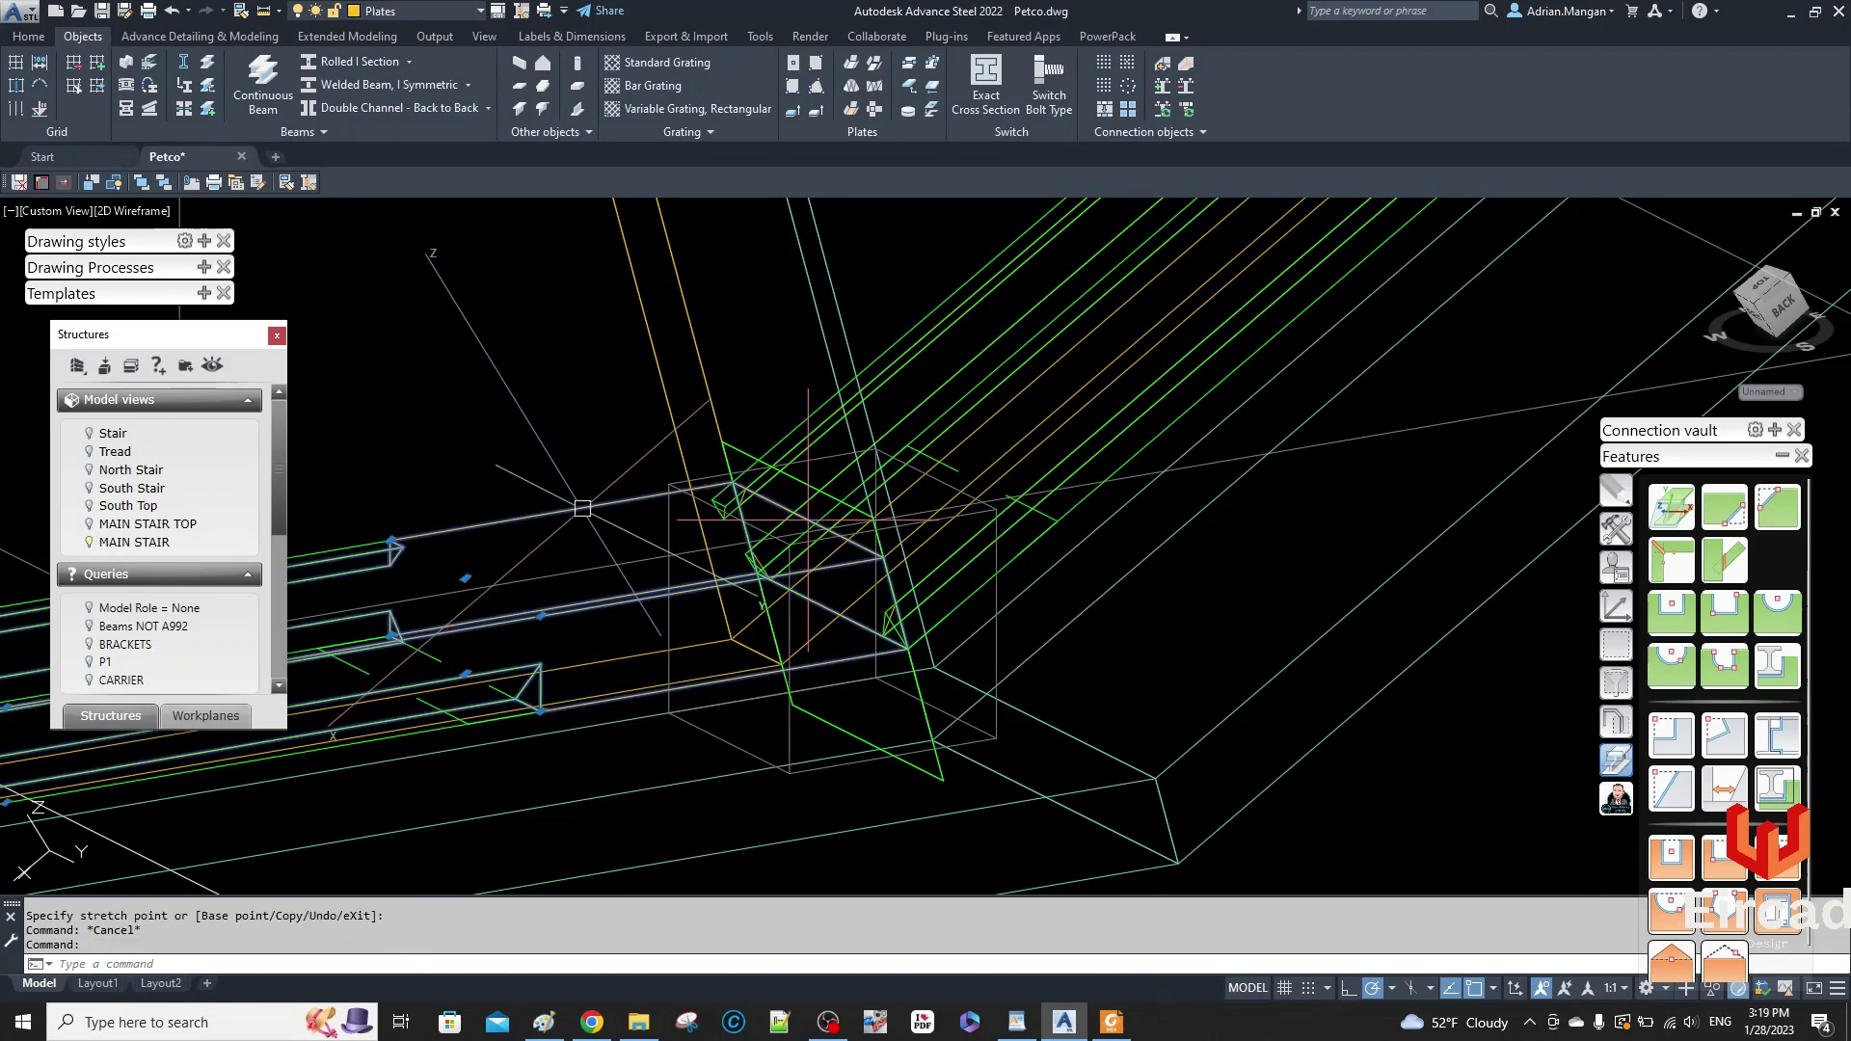
left_click(466, 577)
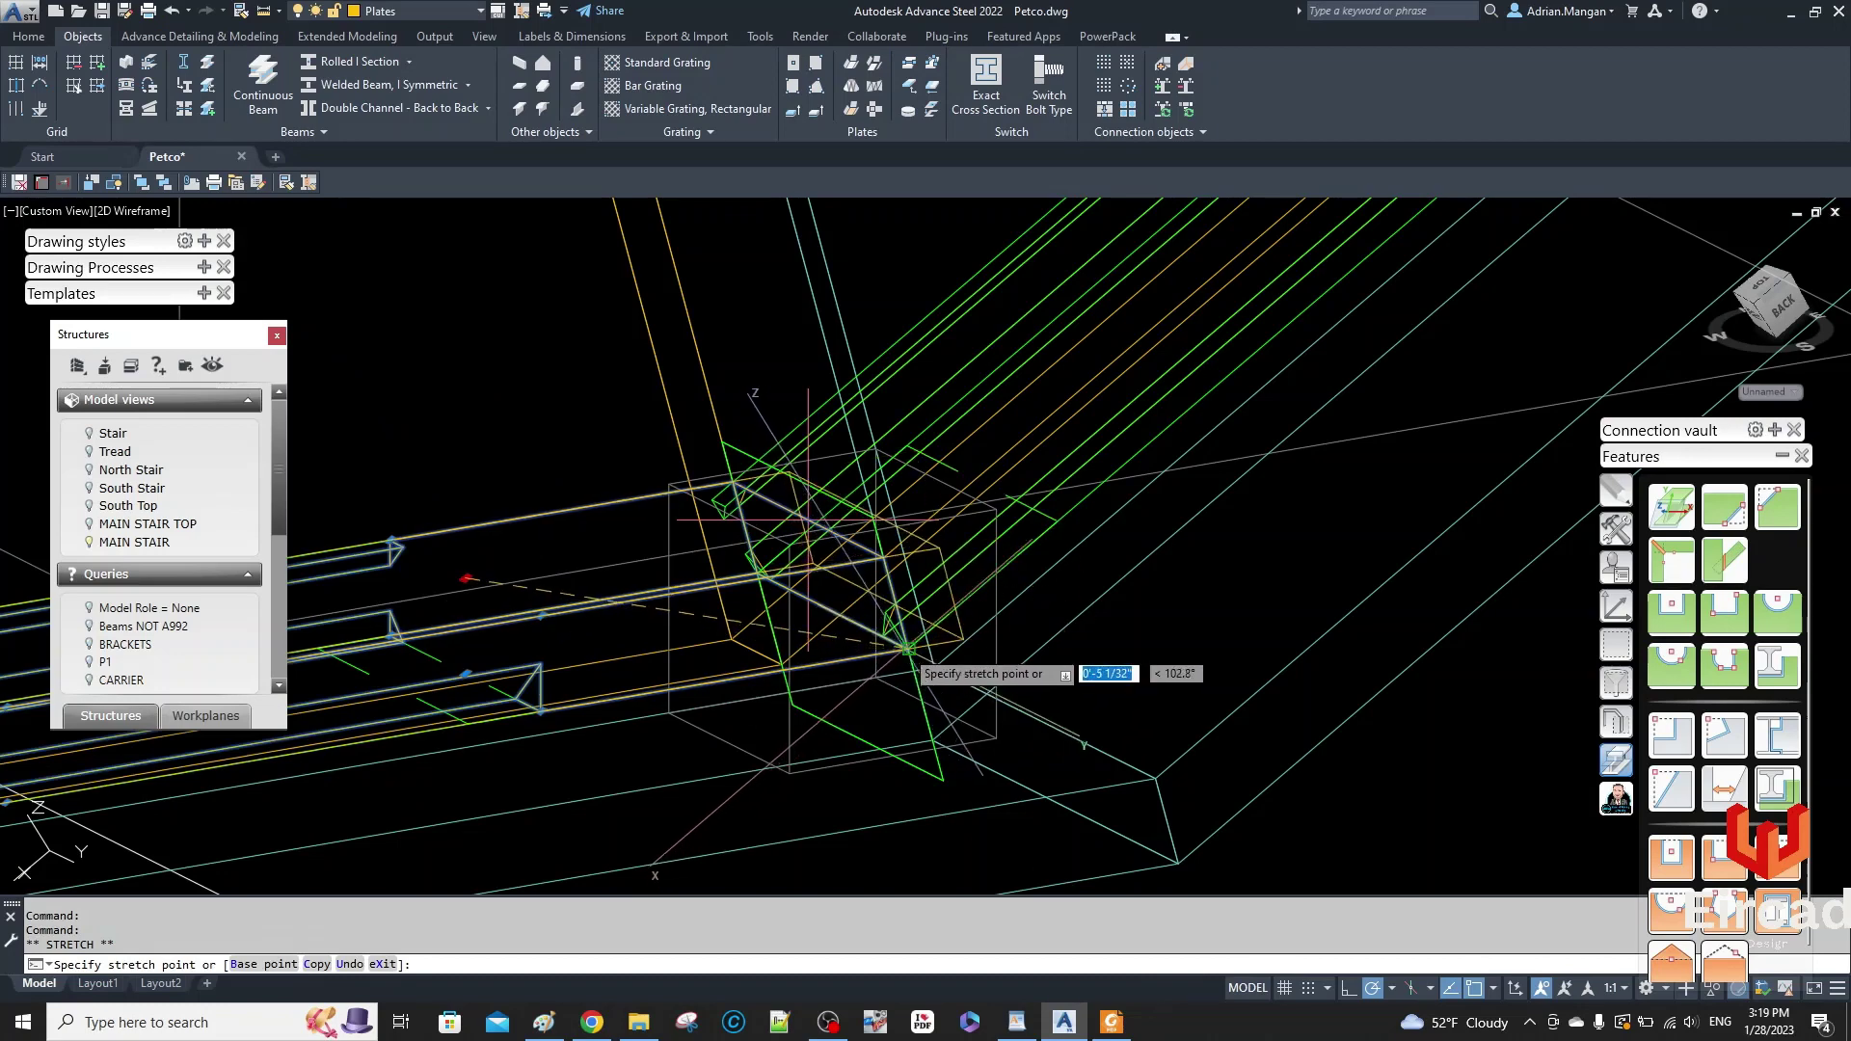
key("Escape")
scroll(827, 513, "up", 5)
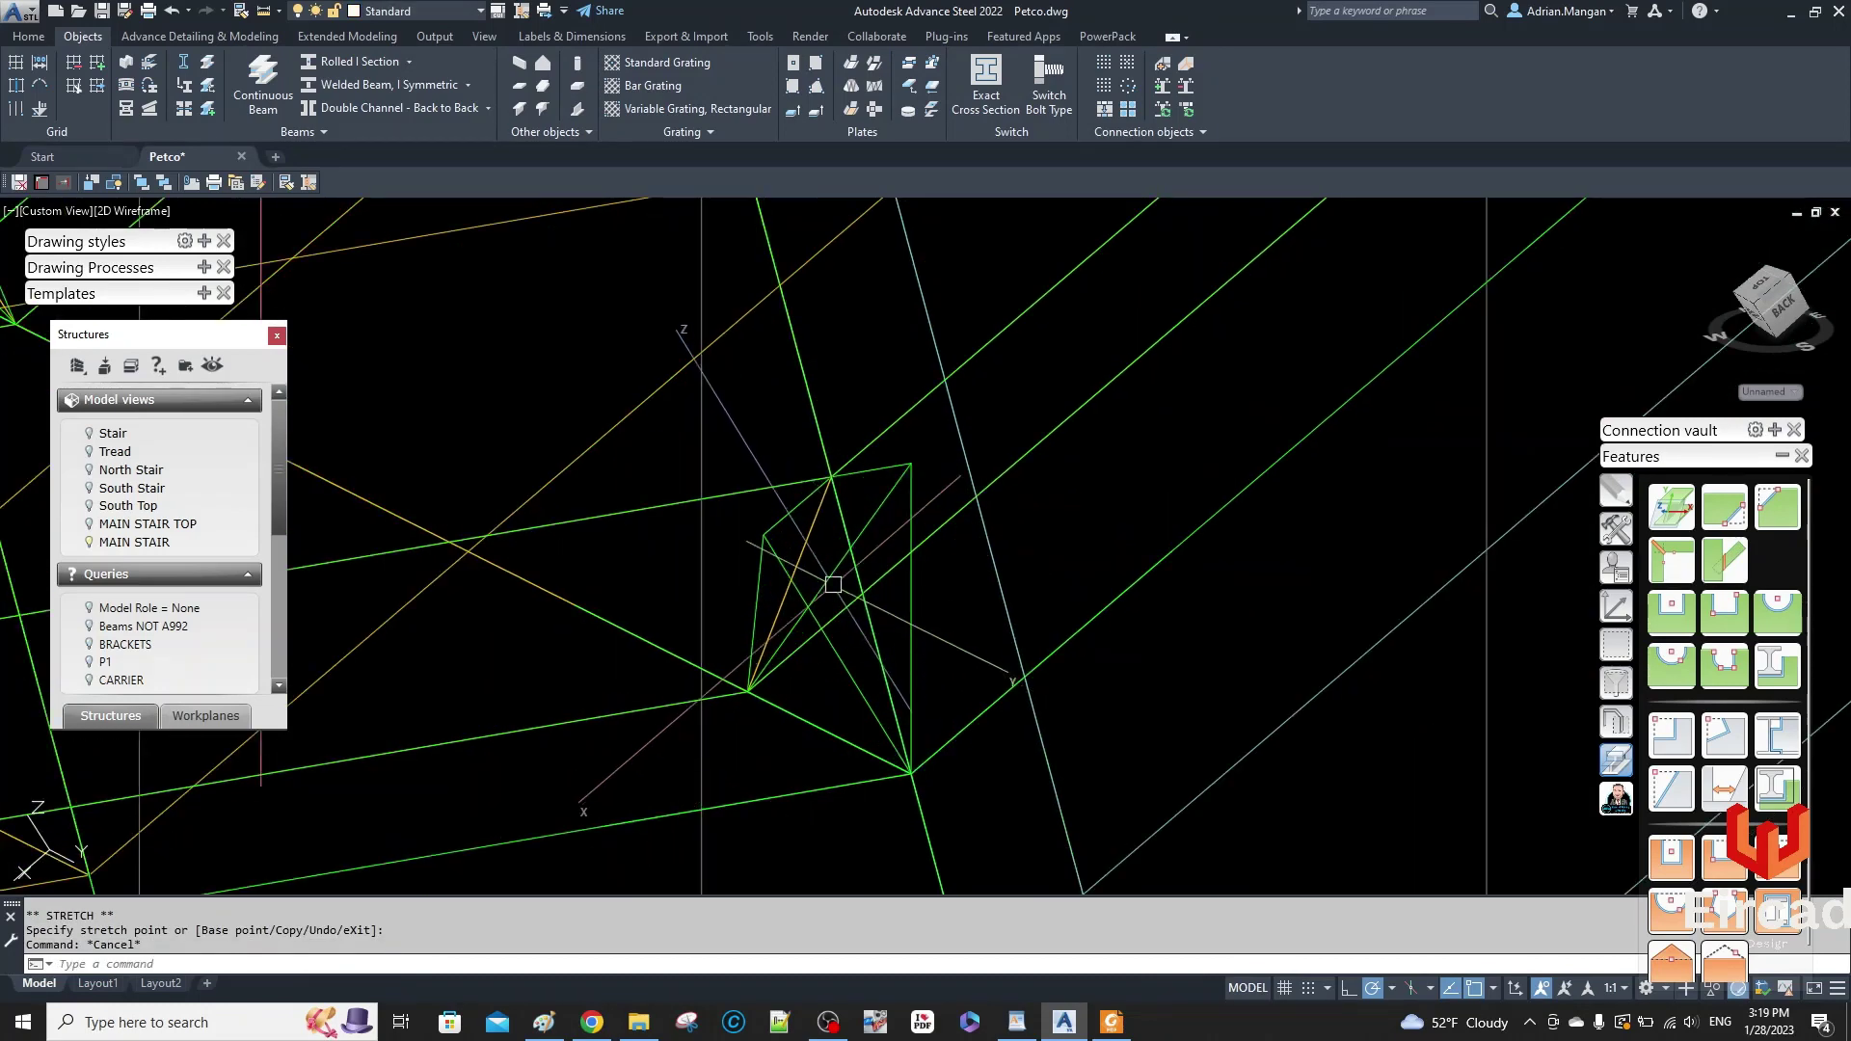
- Create a miter between the upper sloped plate and the upper horizontal plate at the bend at the top of the flight
scroll(826, 514, "down", 6)
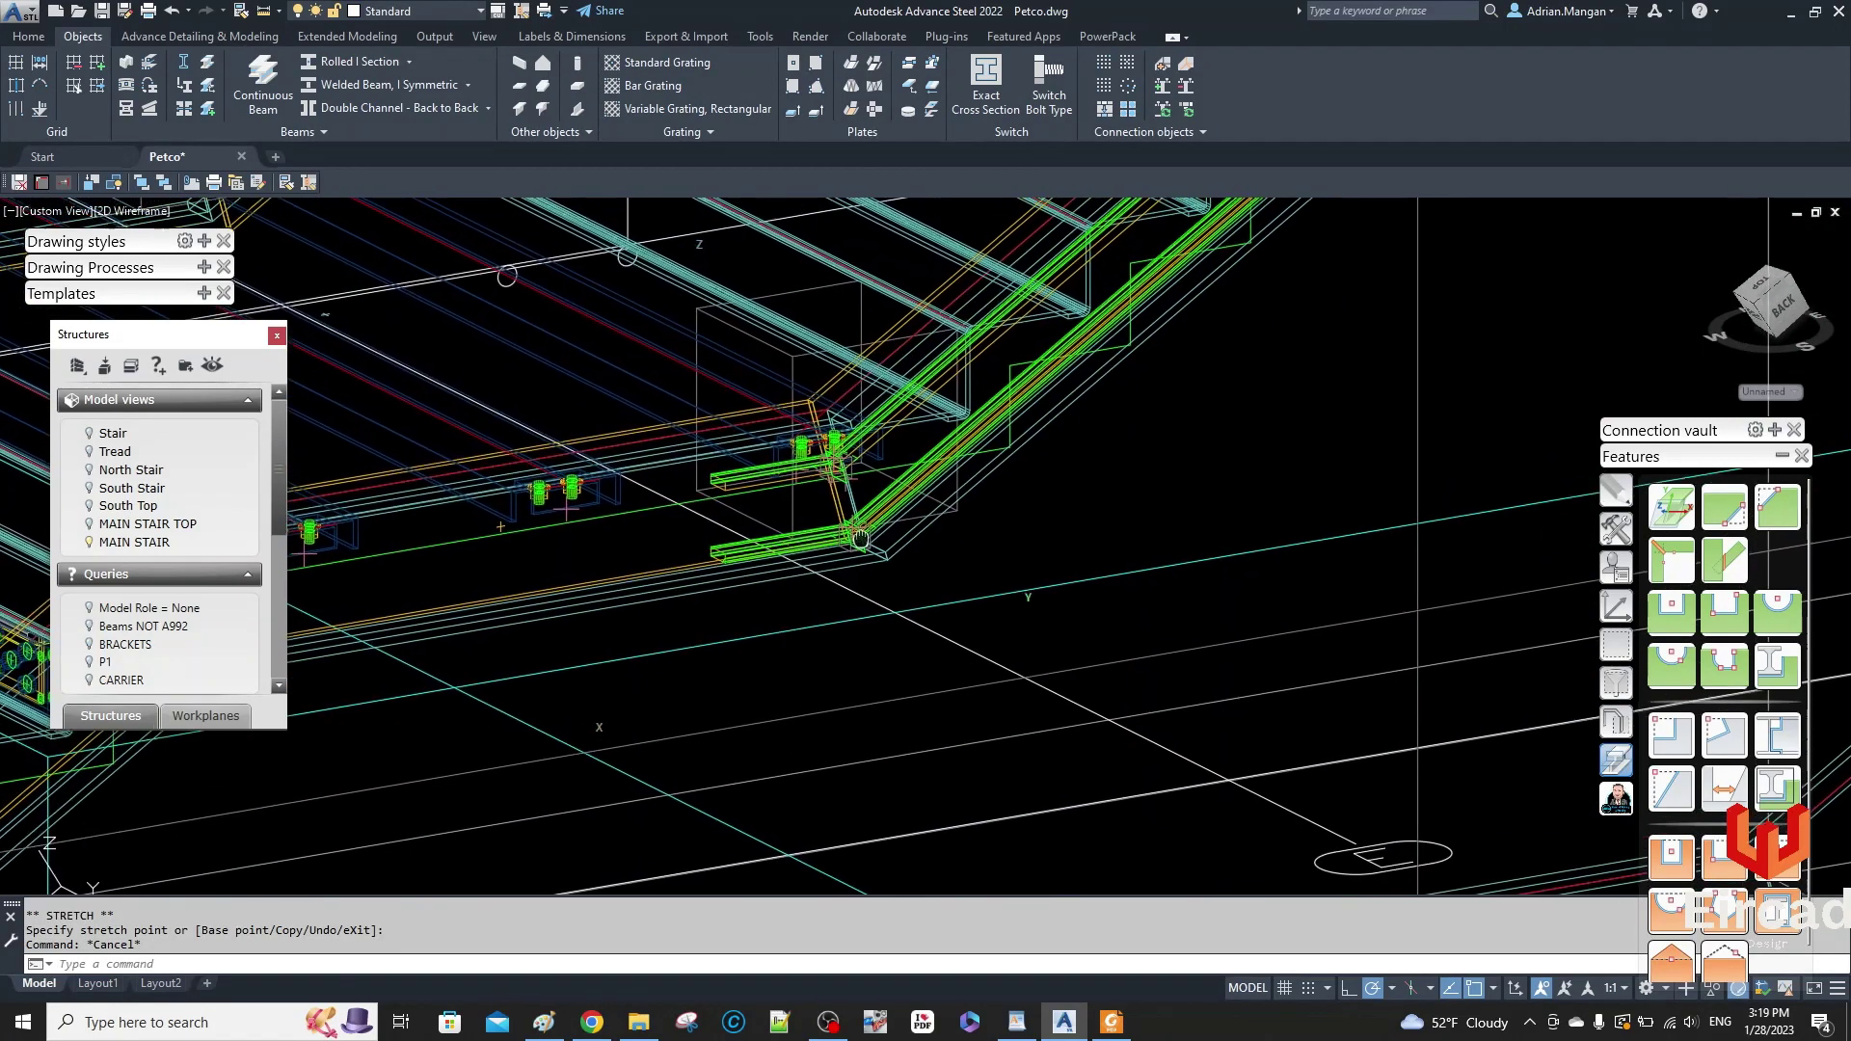
scroll(1006, 477, "down", 2)
middle_click_drag(1005, 477, 819, 673)
middle_click_drag(1150, 328, 901, 641)
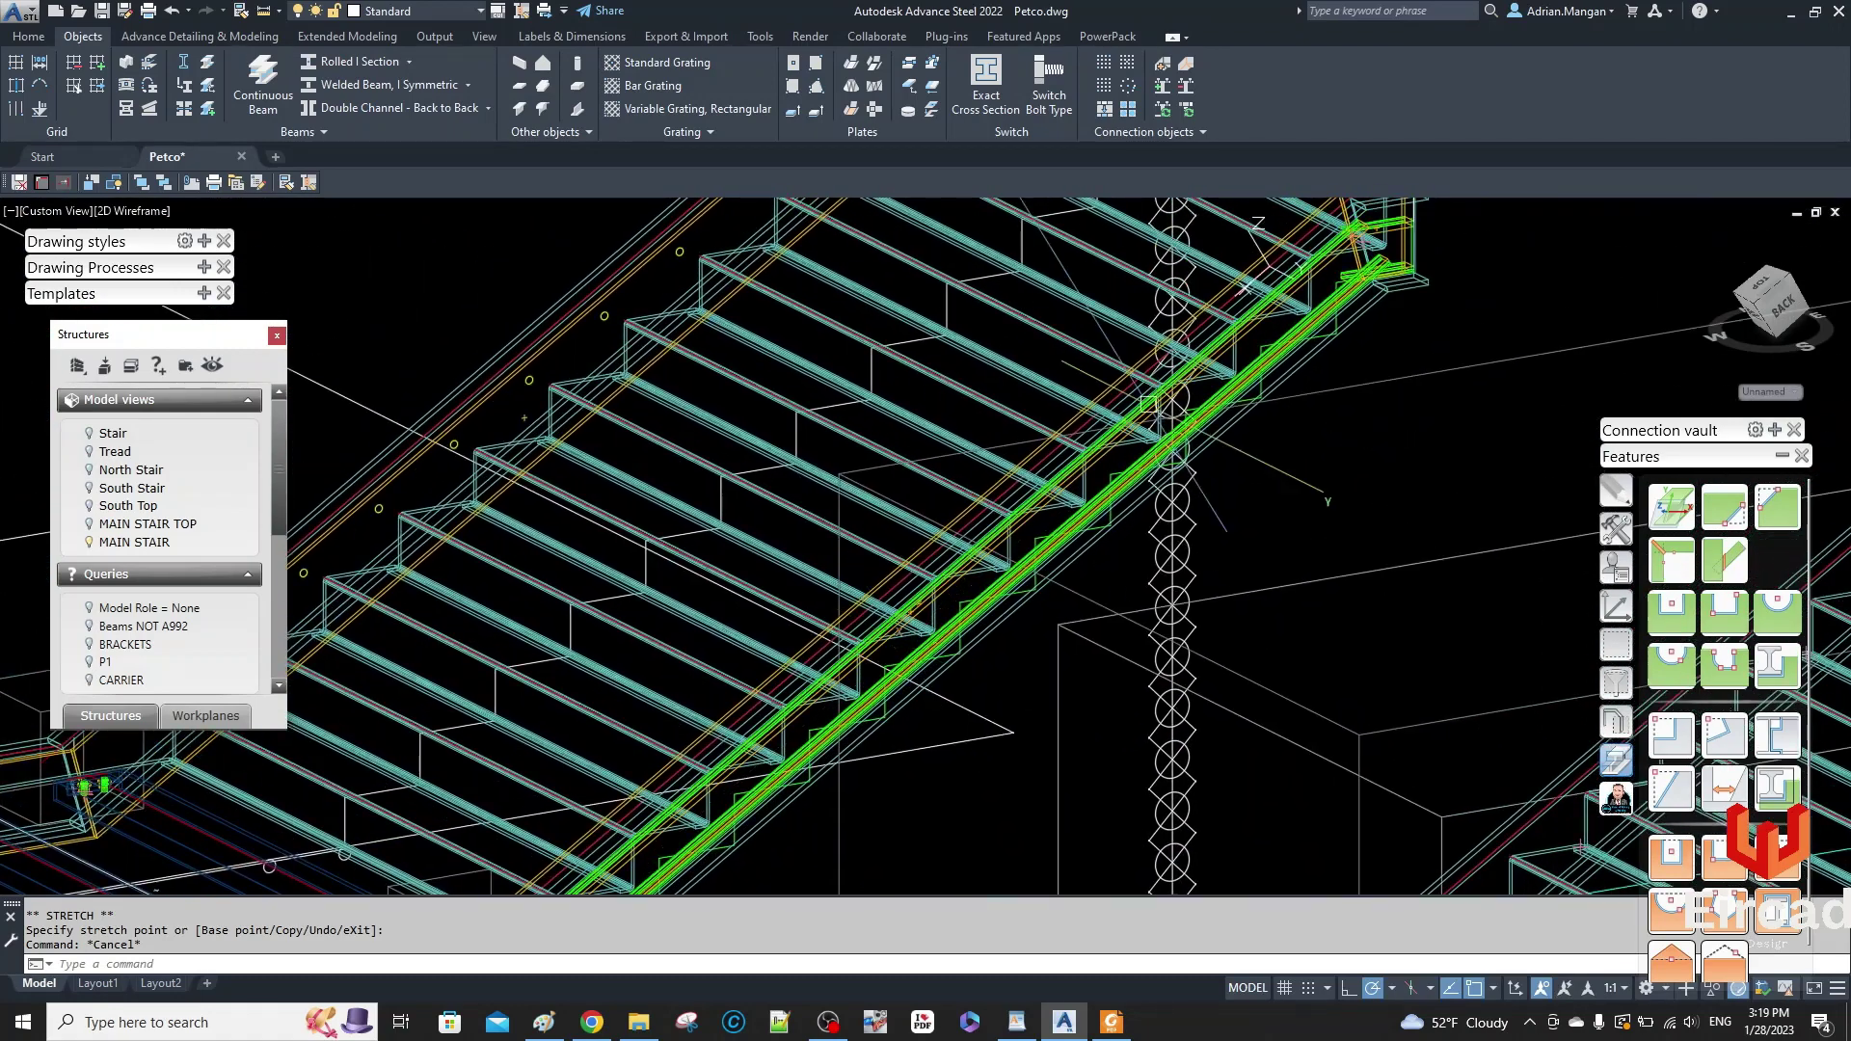
scroll(1318, 212, "up", 6)
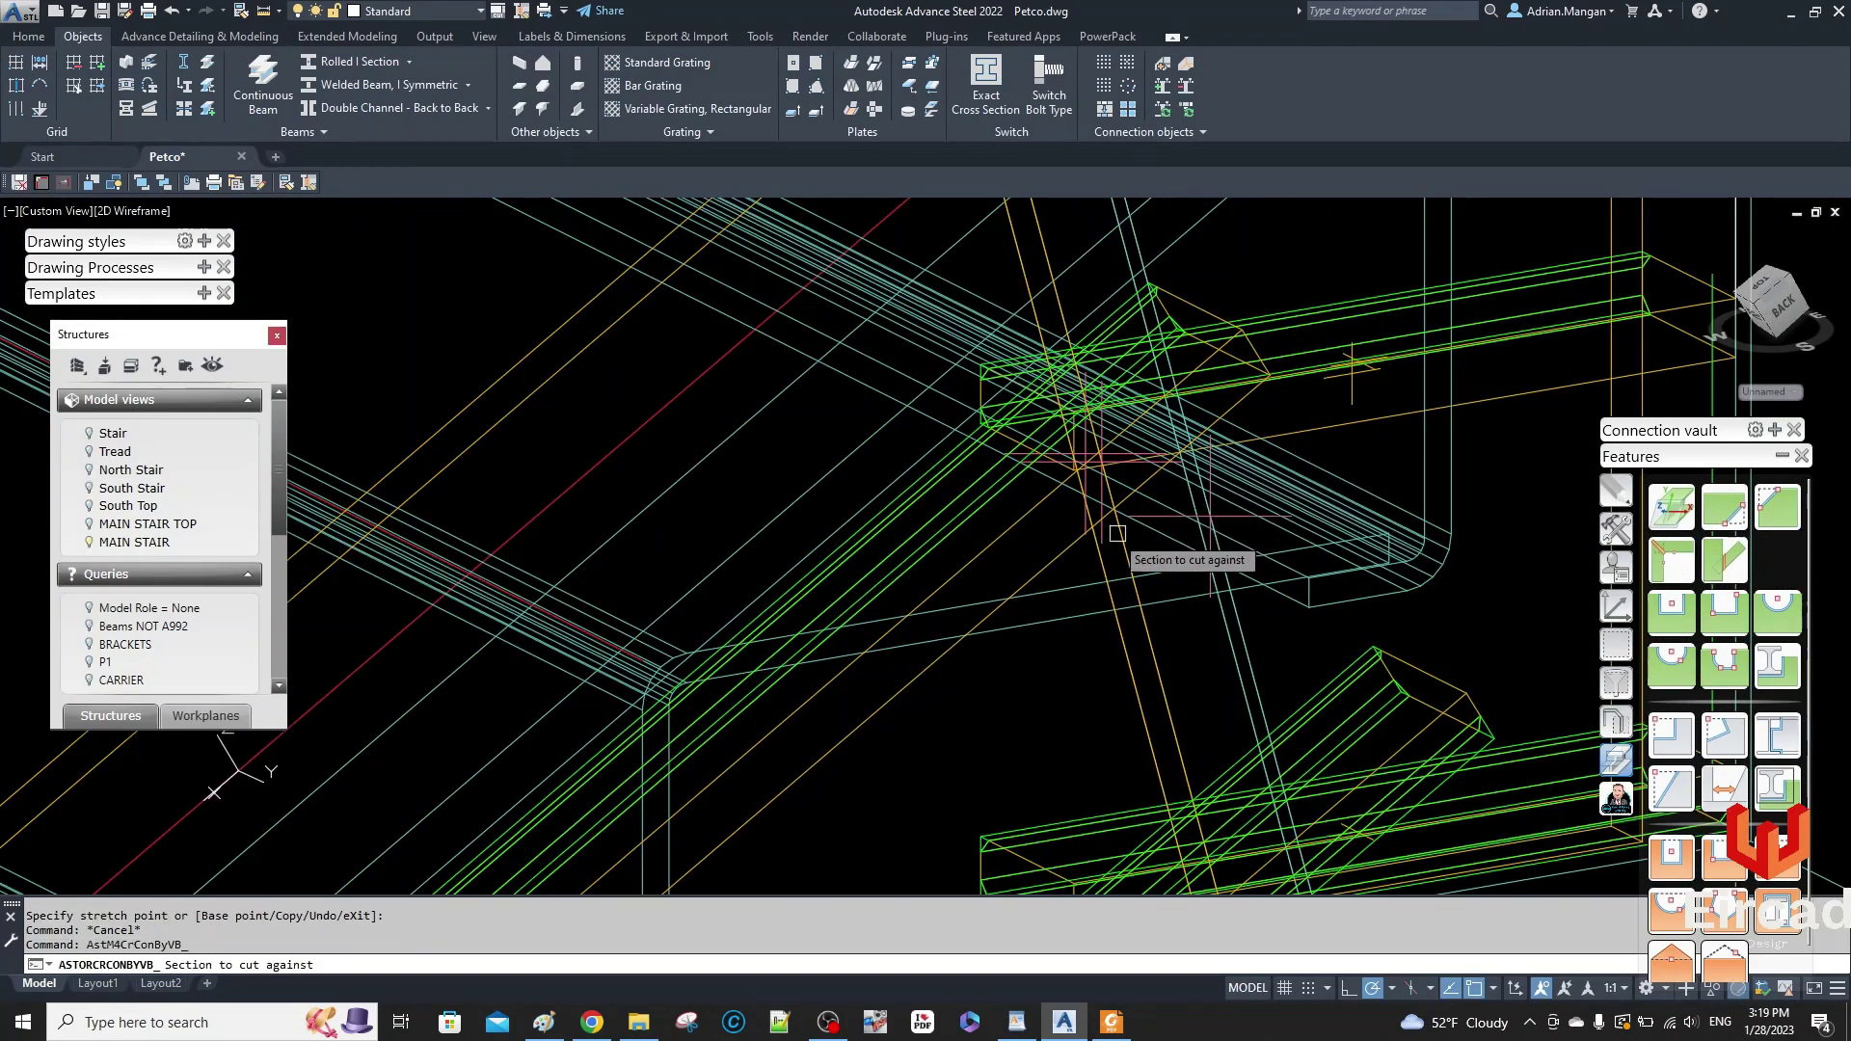
left_click(1043, 562)
left_click(1304, 436)
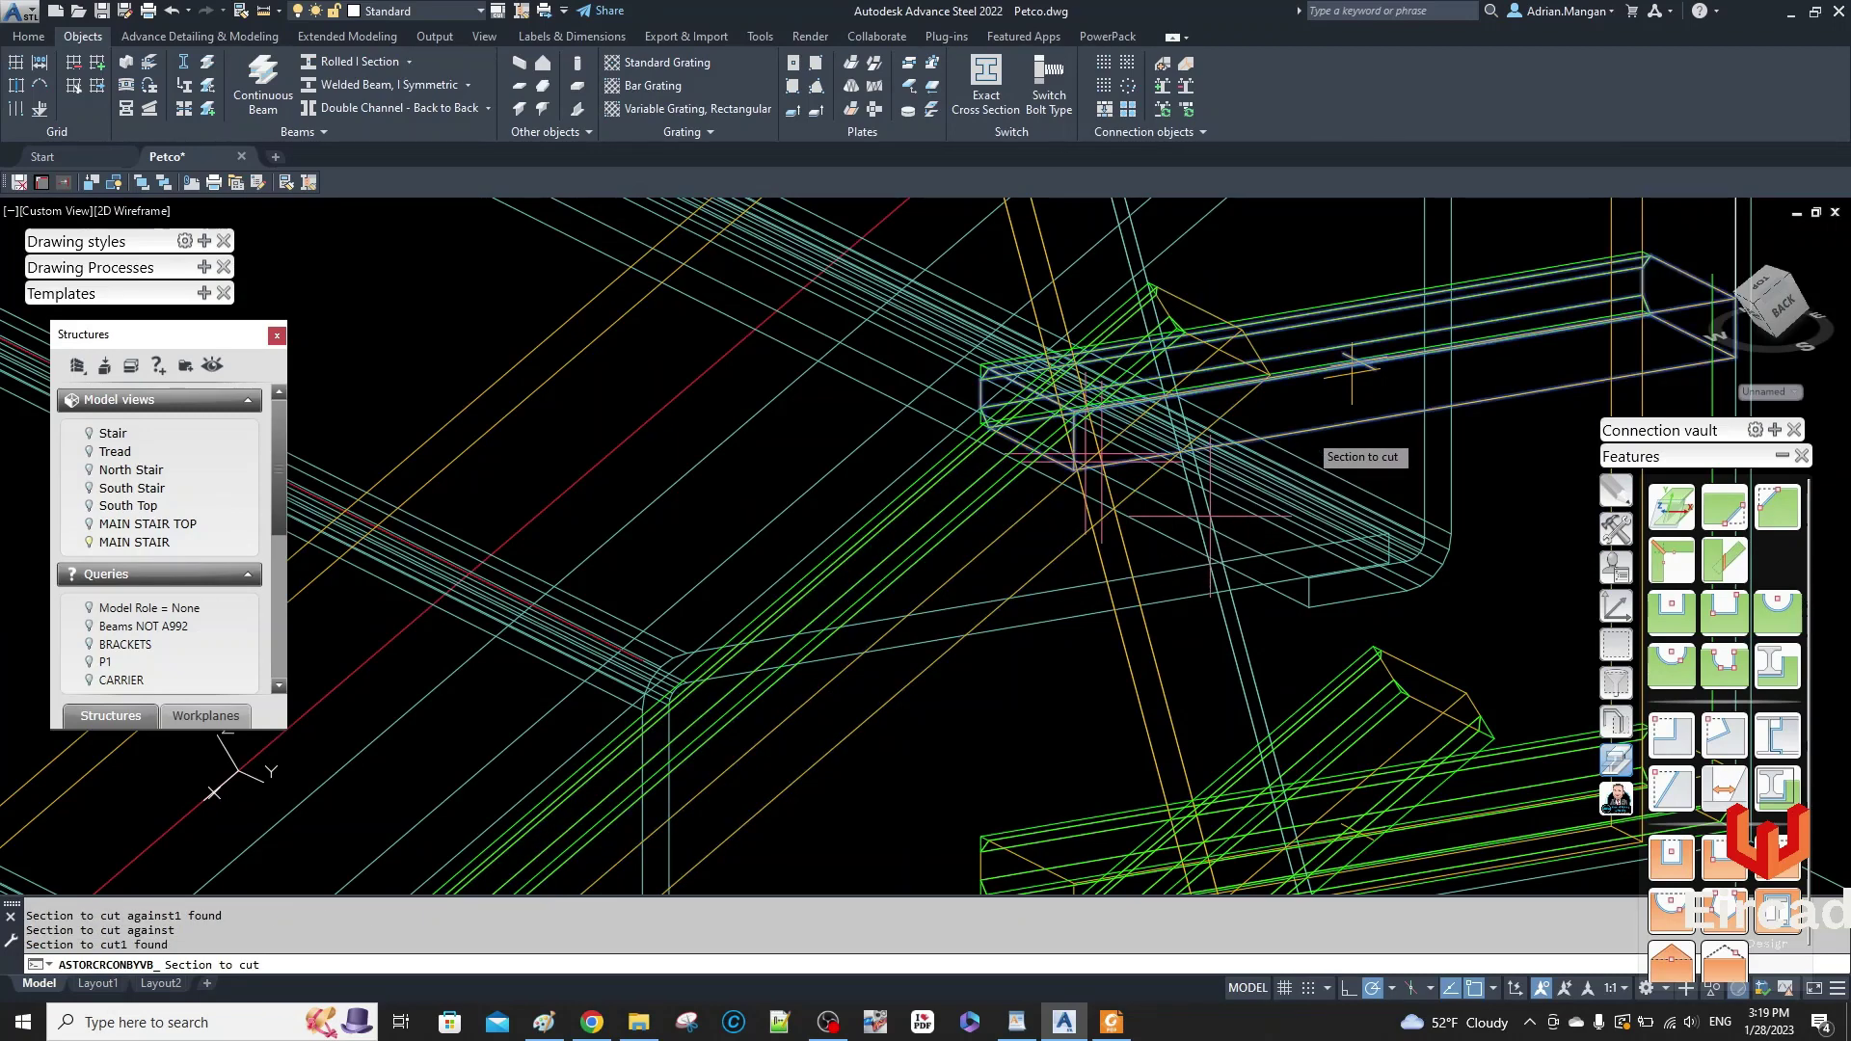
left_click(1717, 217)
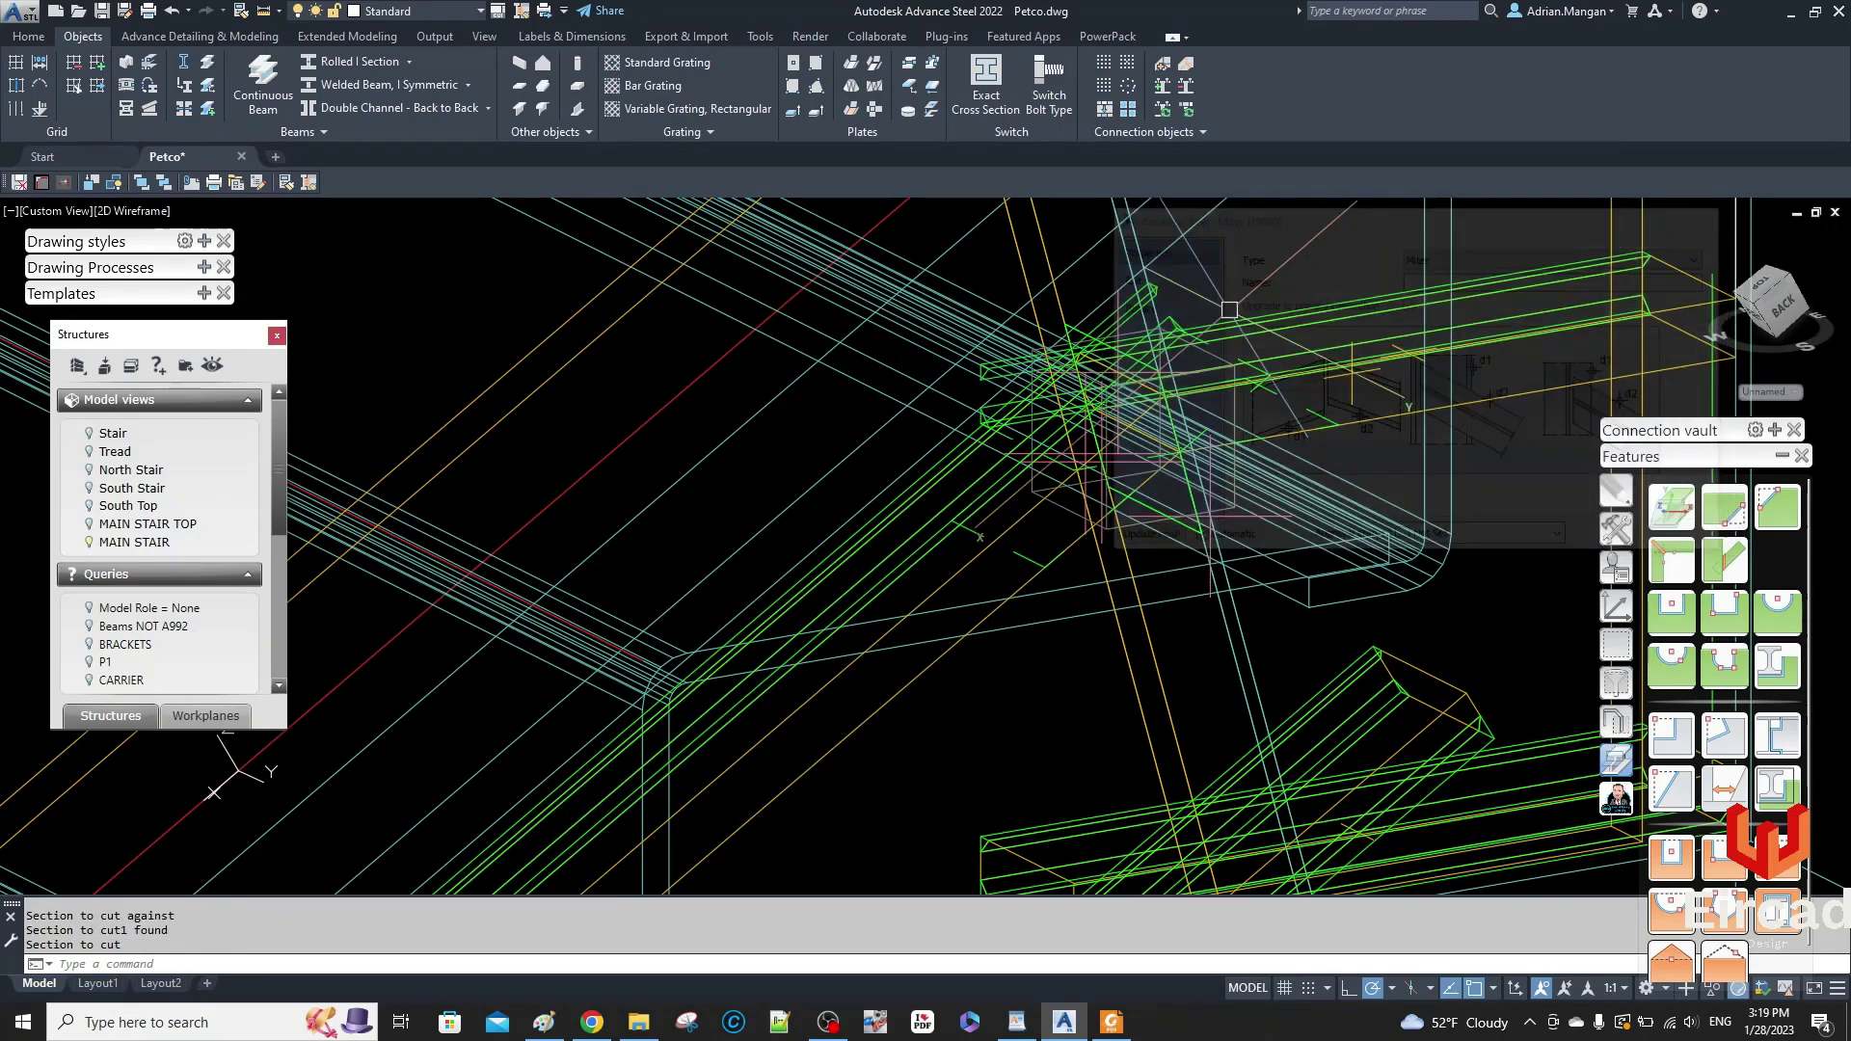
- Stretch the overrunning ends of the upper sloped plate and the upper horizontal plate back to their miter corner at the flight's top bend
scroll(1204, 347, "up", 4)
scroll(1193, 373, "down", 4)
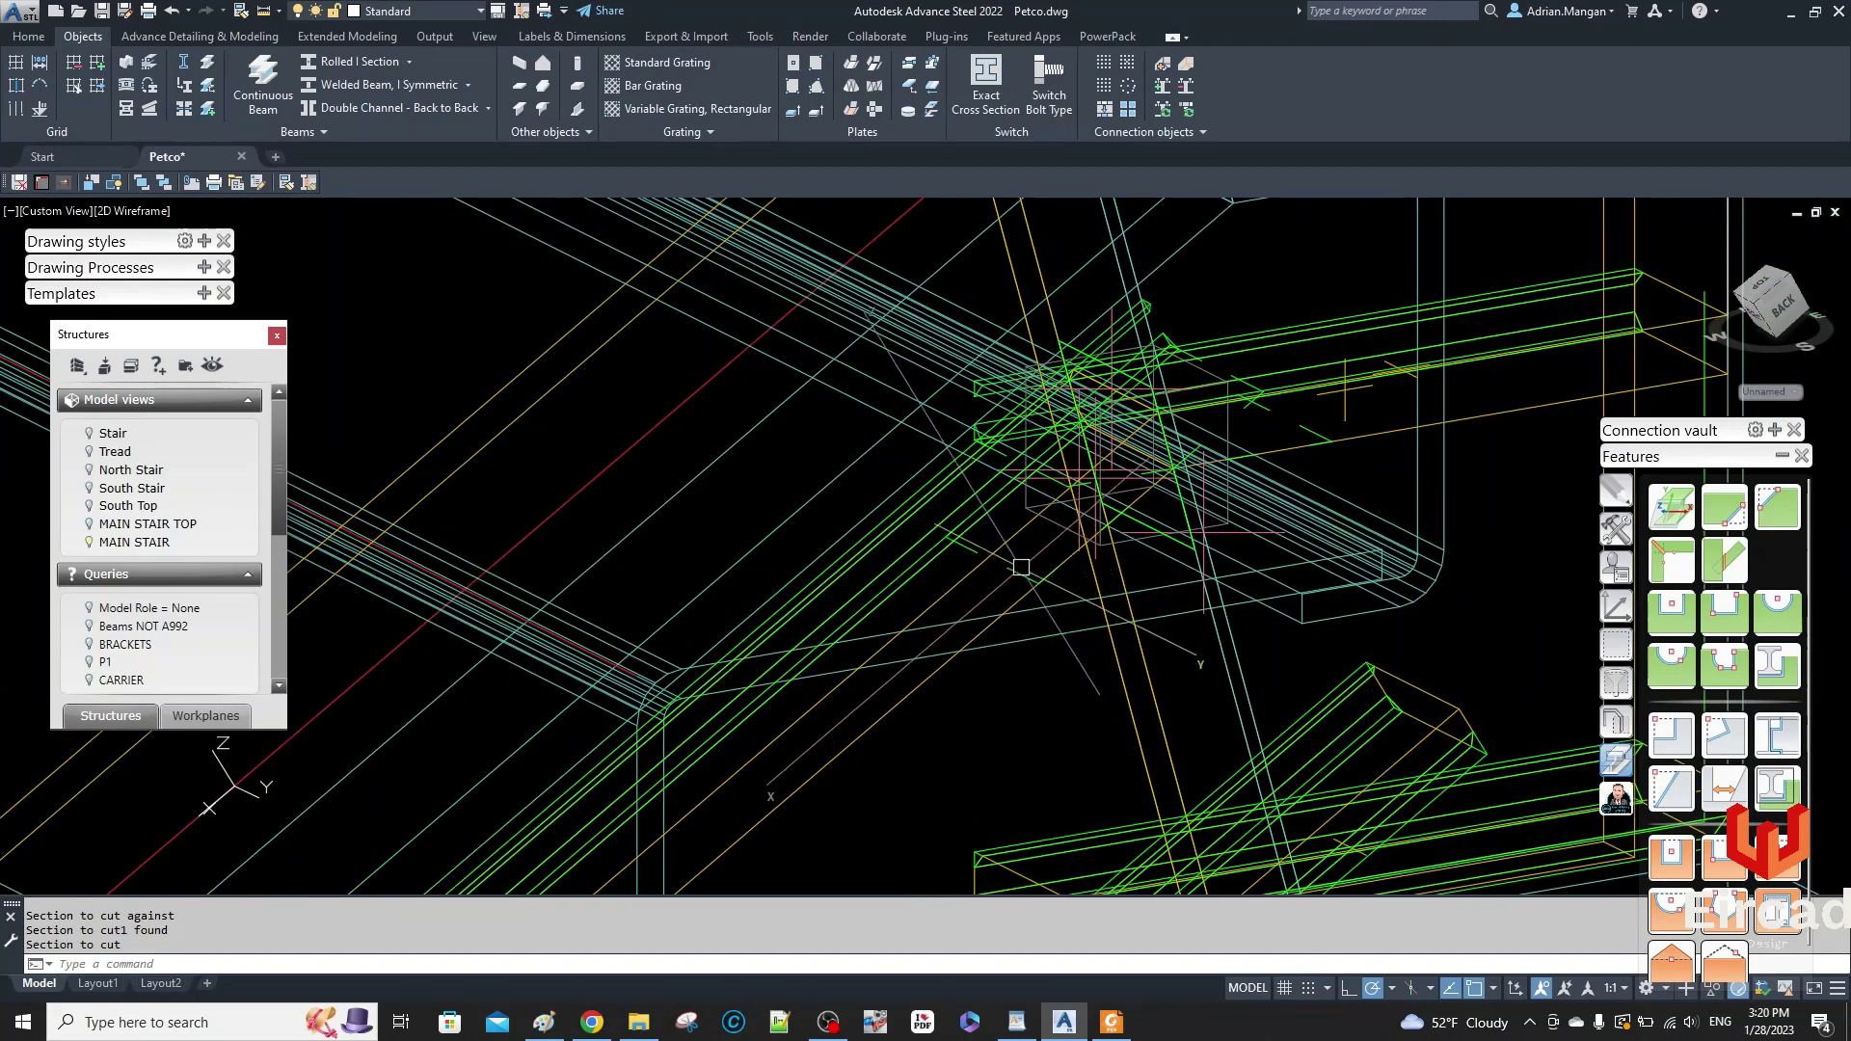
left_click(994, 628)
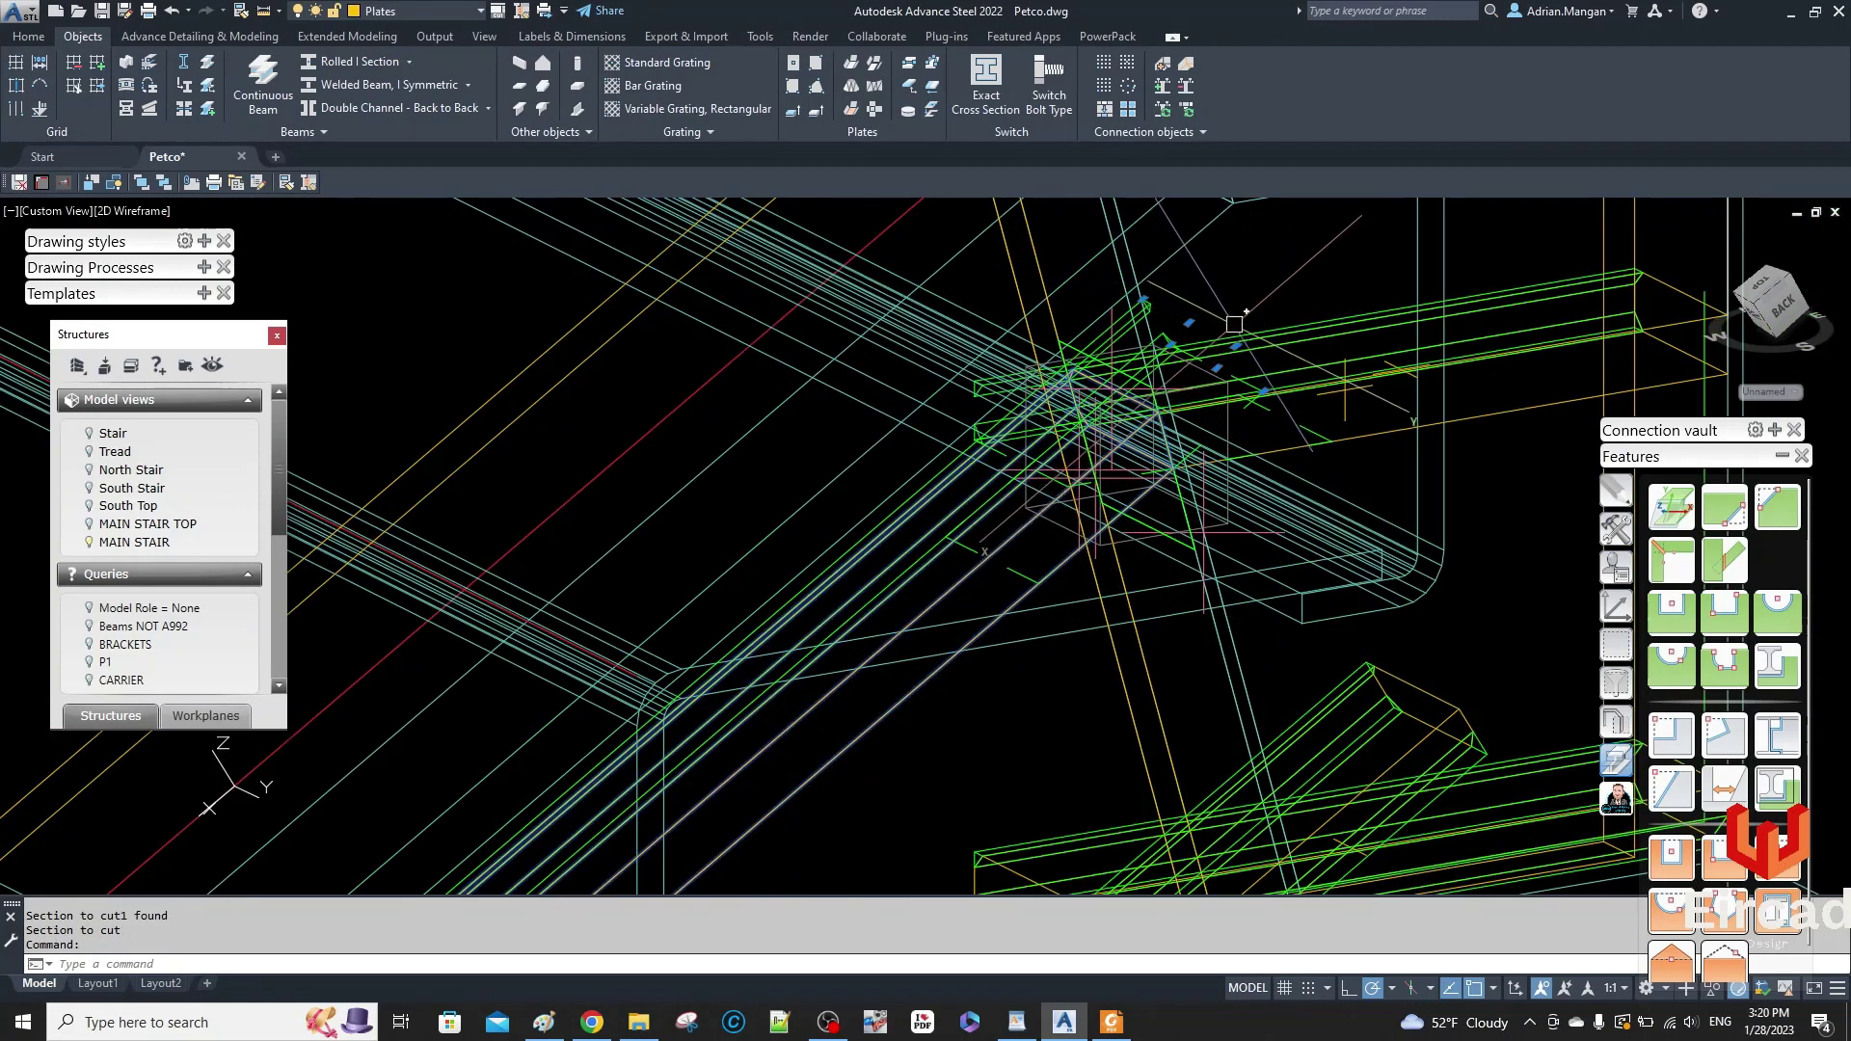
left_click(1189, 322)
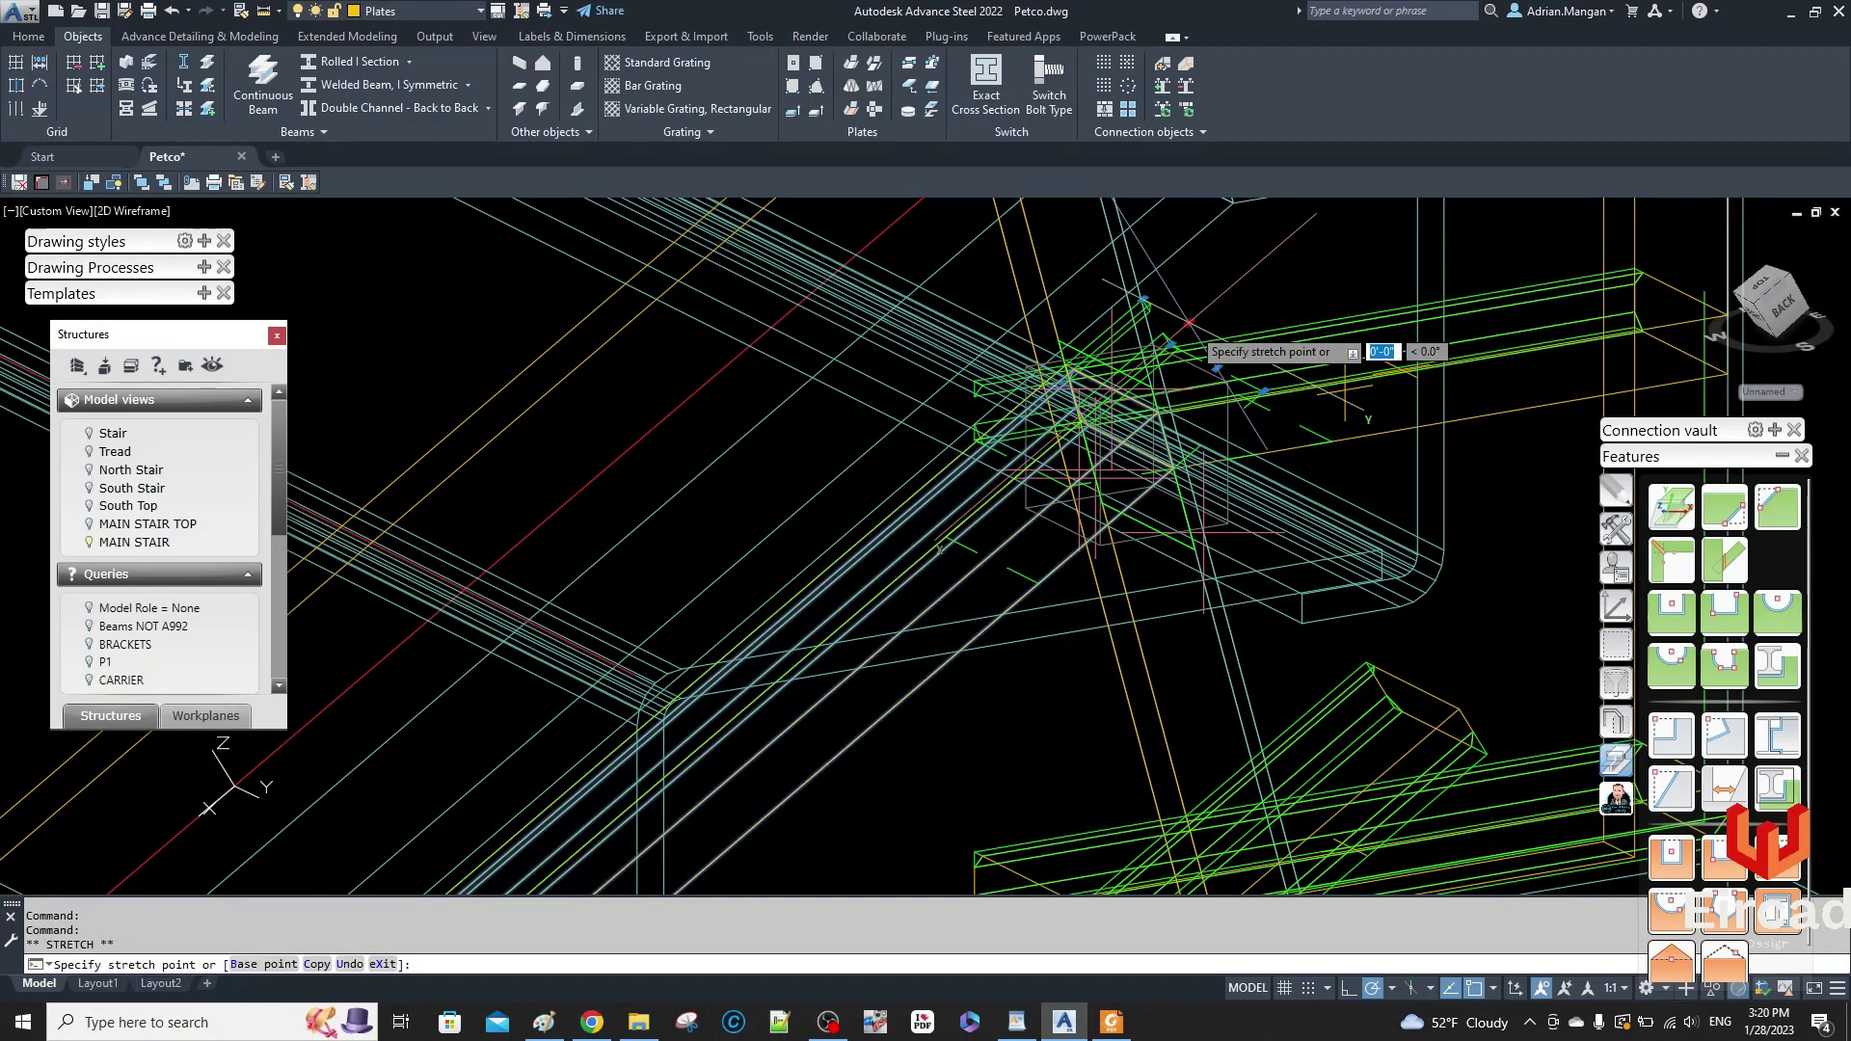
scroll(1193, 326, "up", 2)
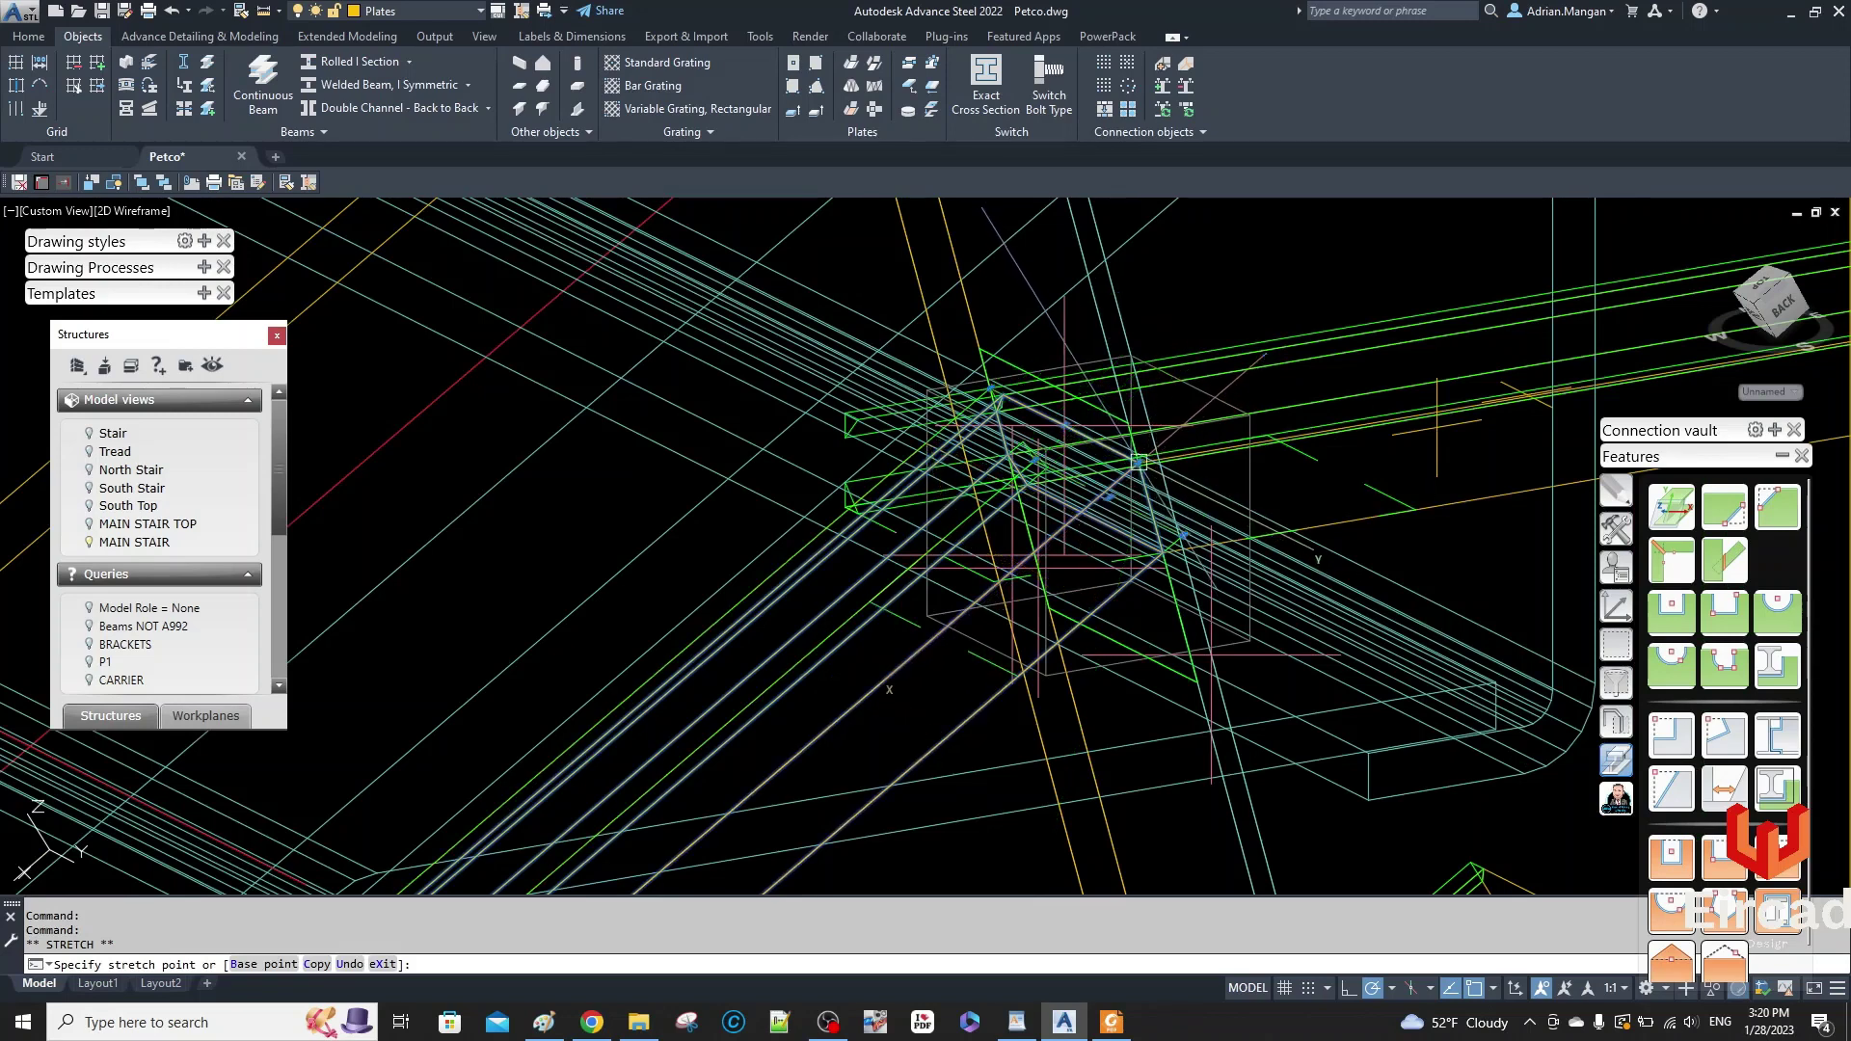
key("Escape")
key("Escape")
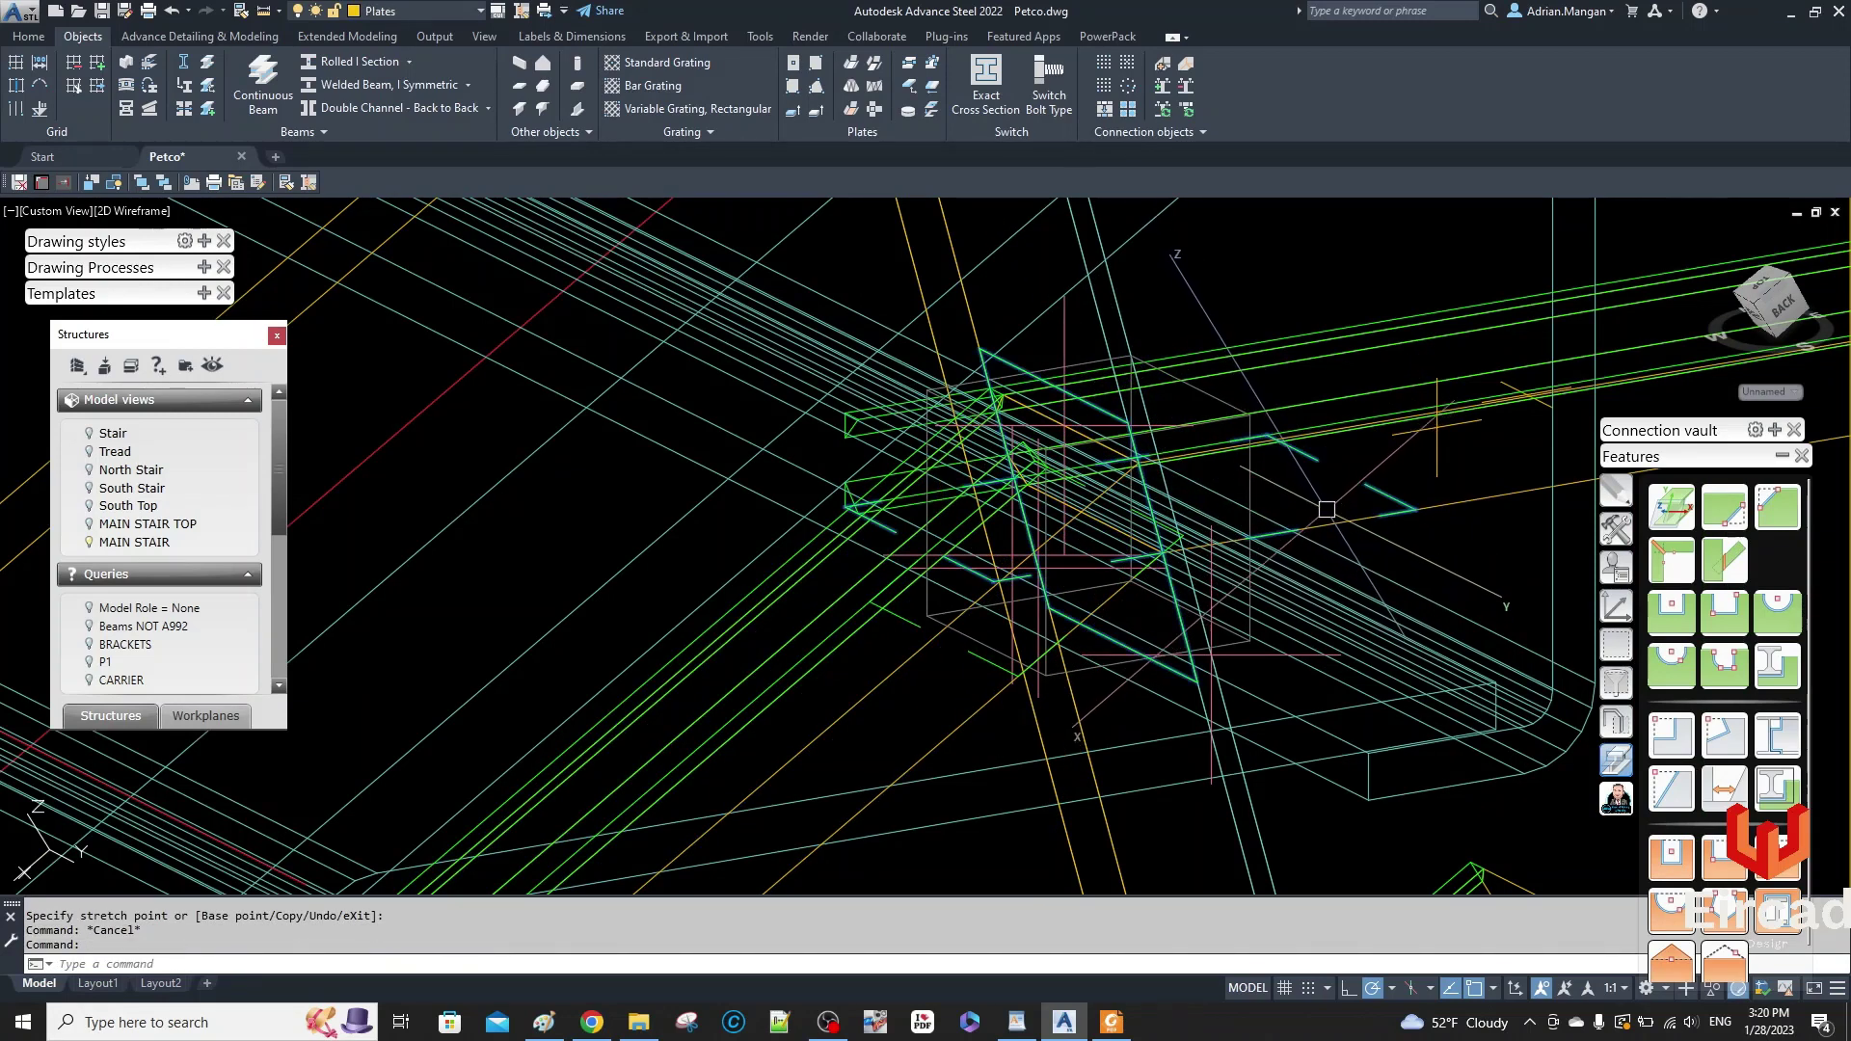
left_click(1107, 395)
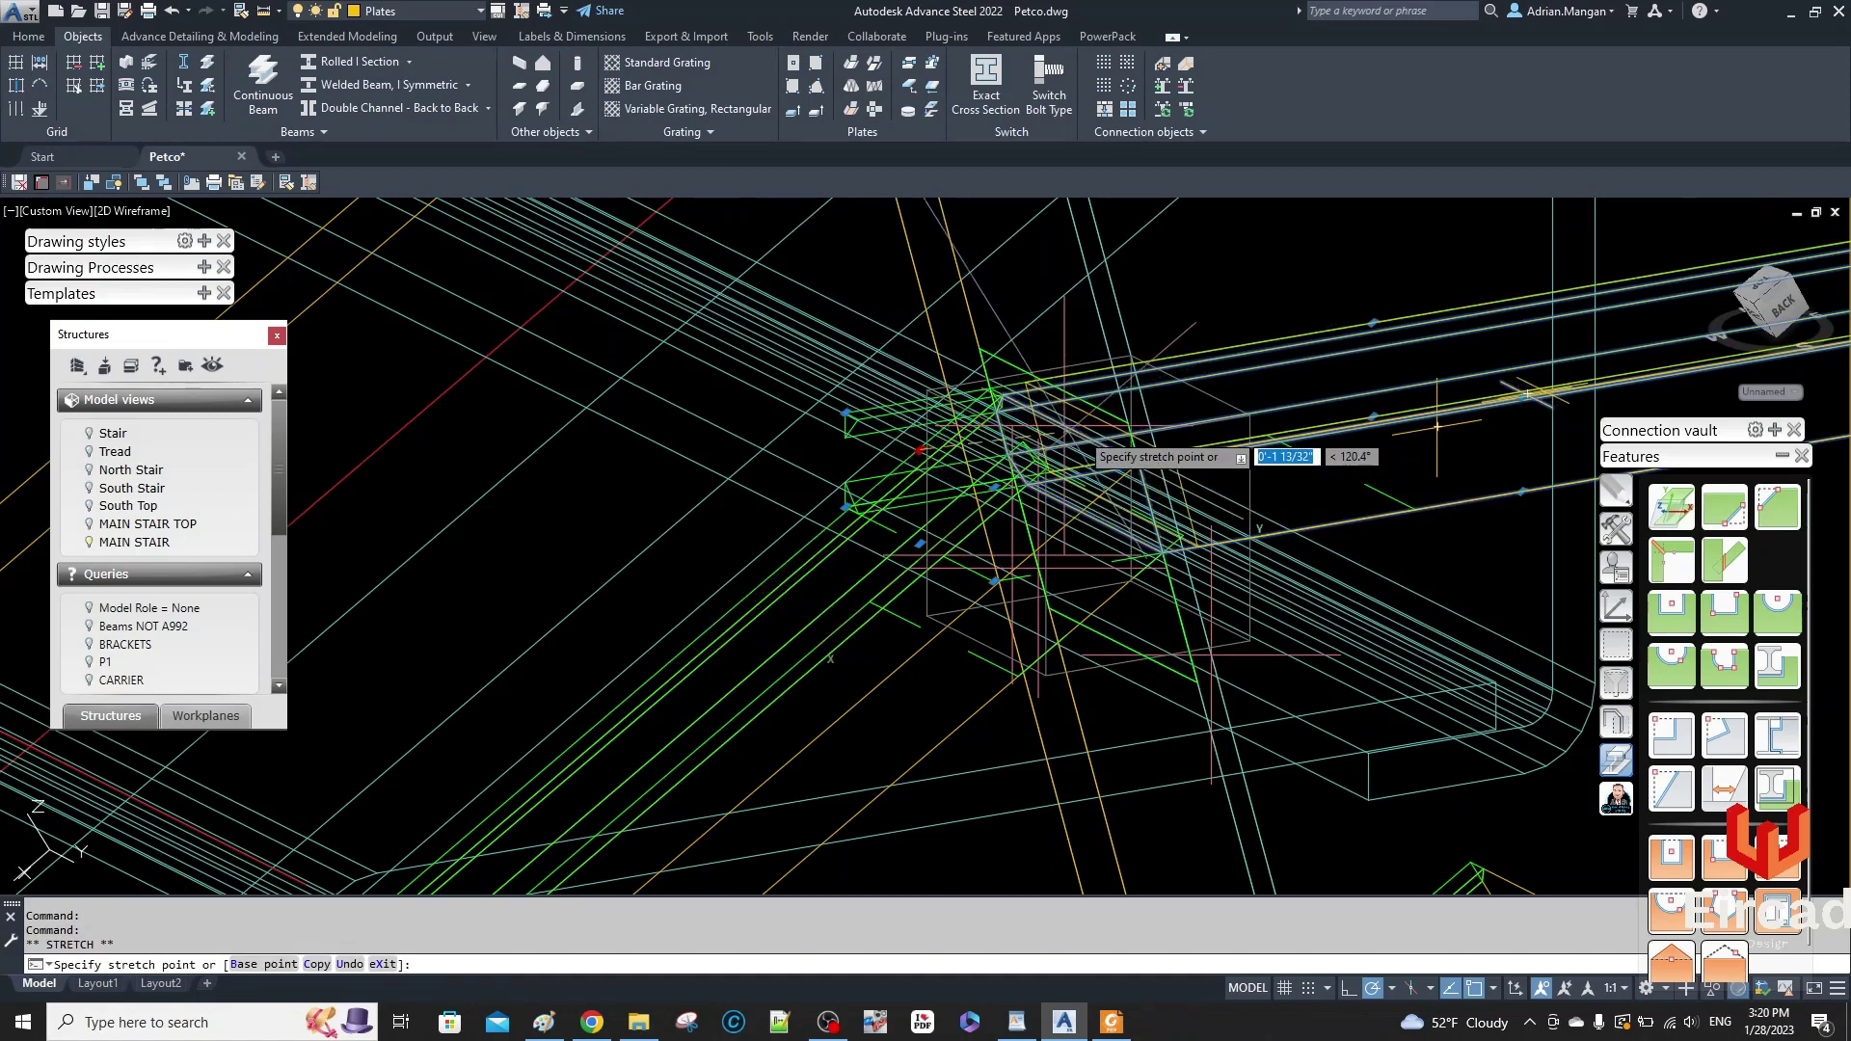
left_click(919, 450)
key("Escape")
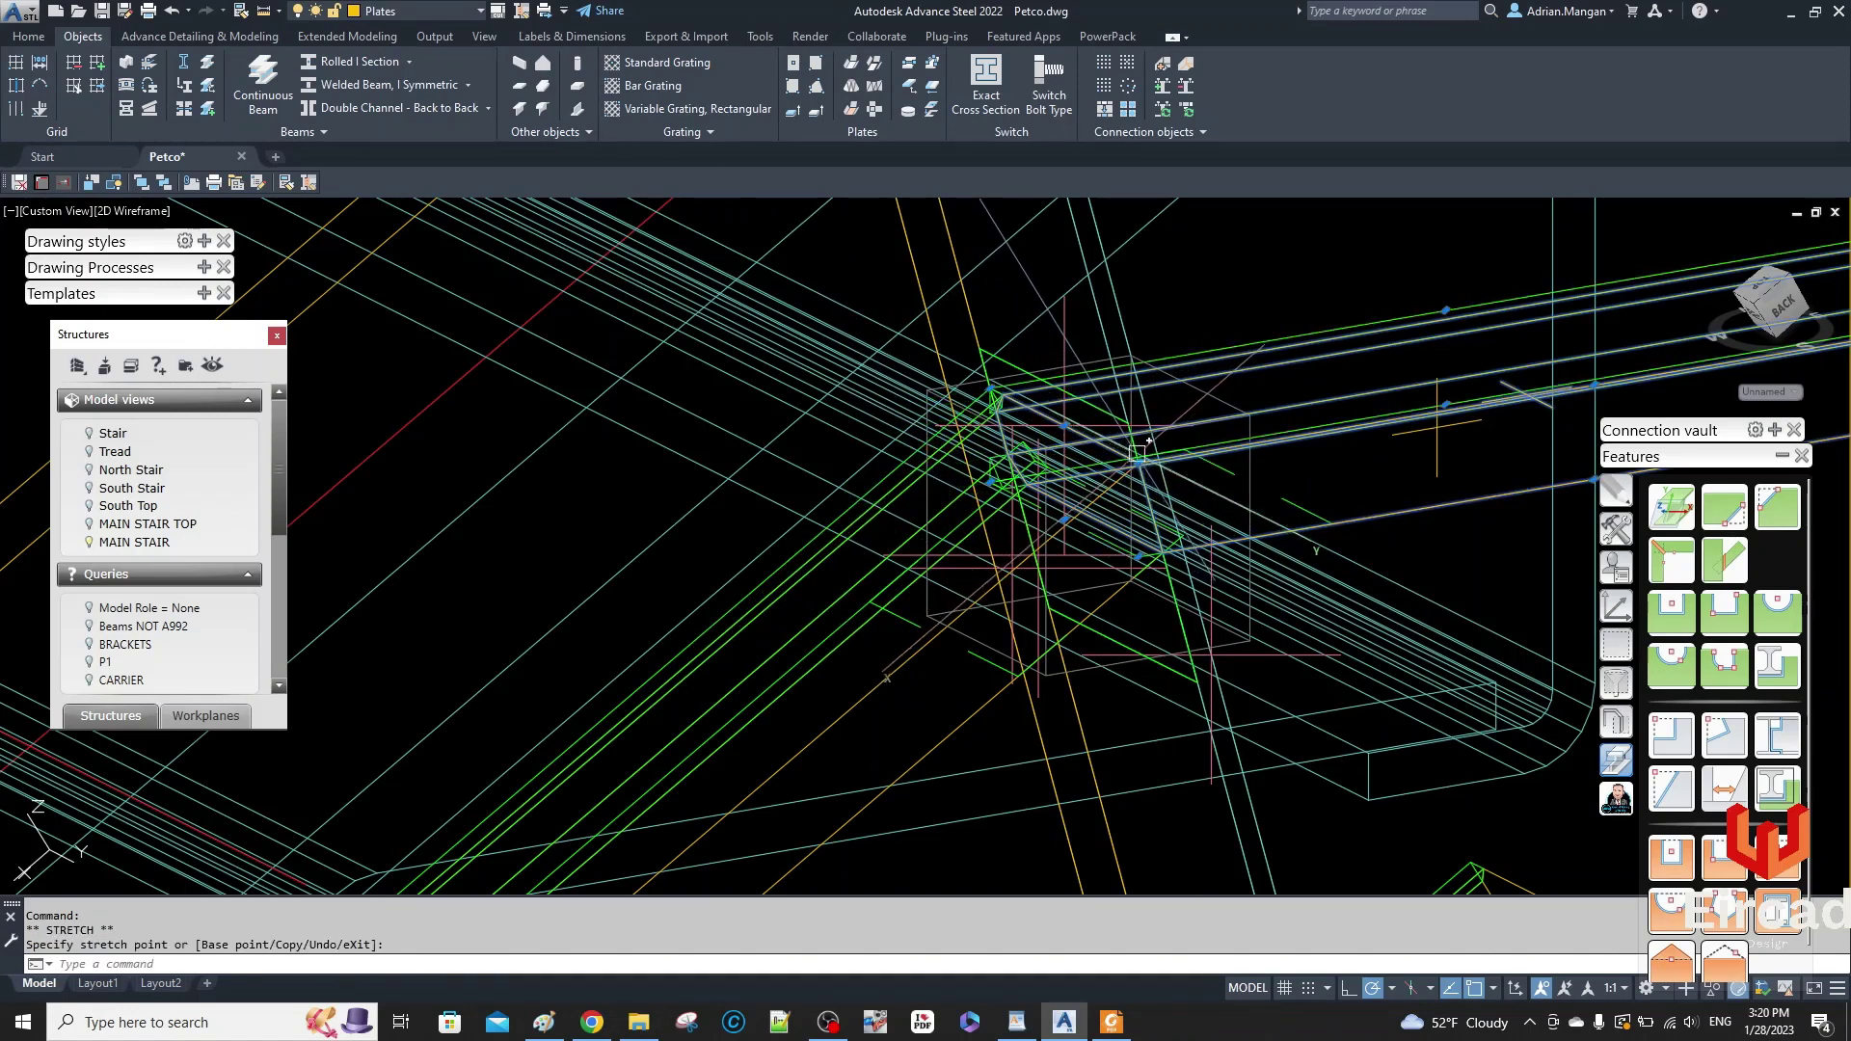
- Create a miter between the lower sloped plate and the lower horizontal plate at the flight's top bend
scroll(1128, 462, "up", 4)
scroll(1121, 477, "up", 3)
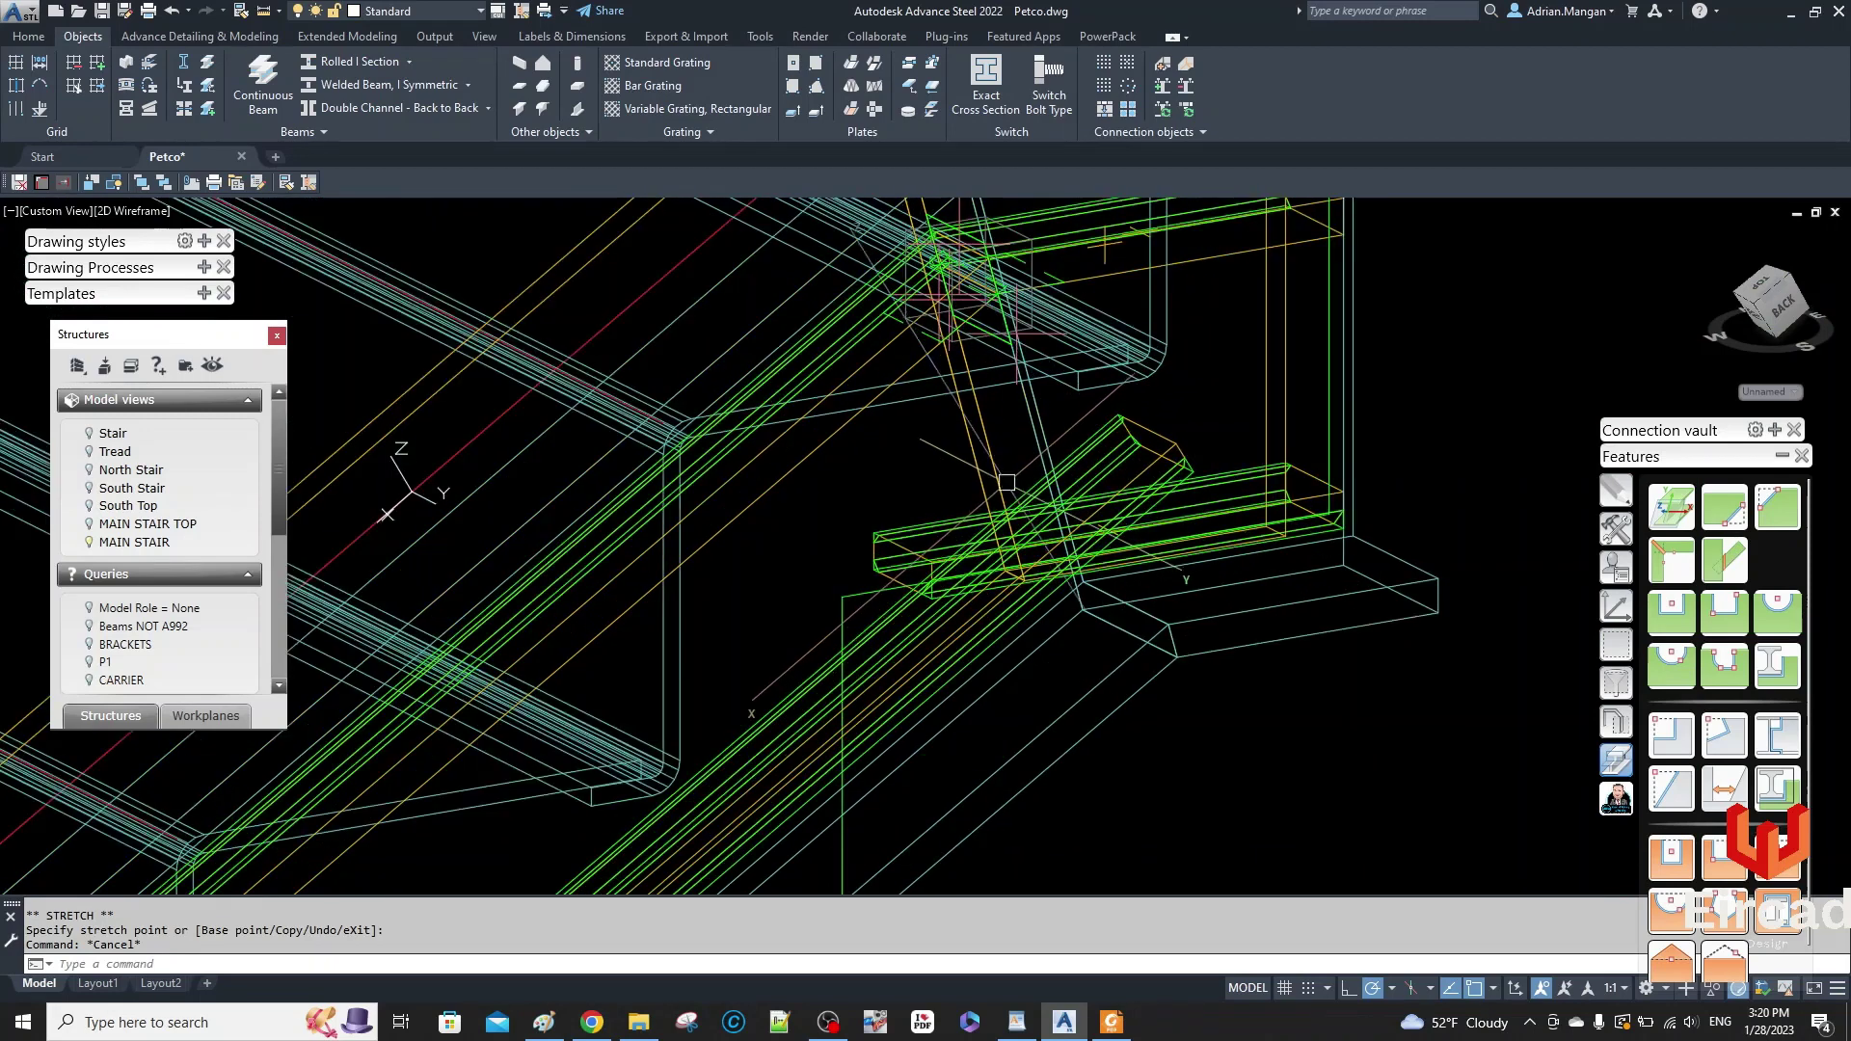
middle_click_drag(927, 543, 924, 473)
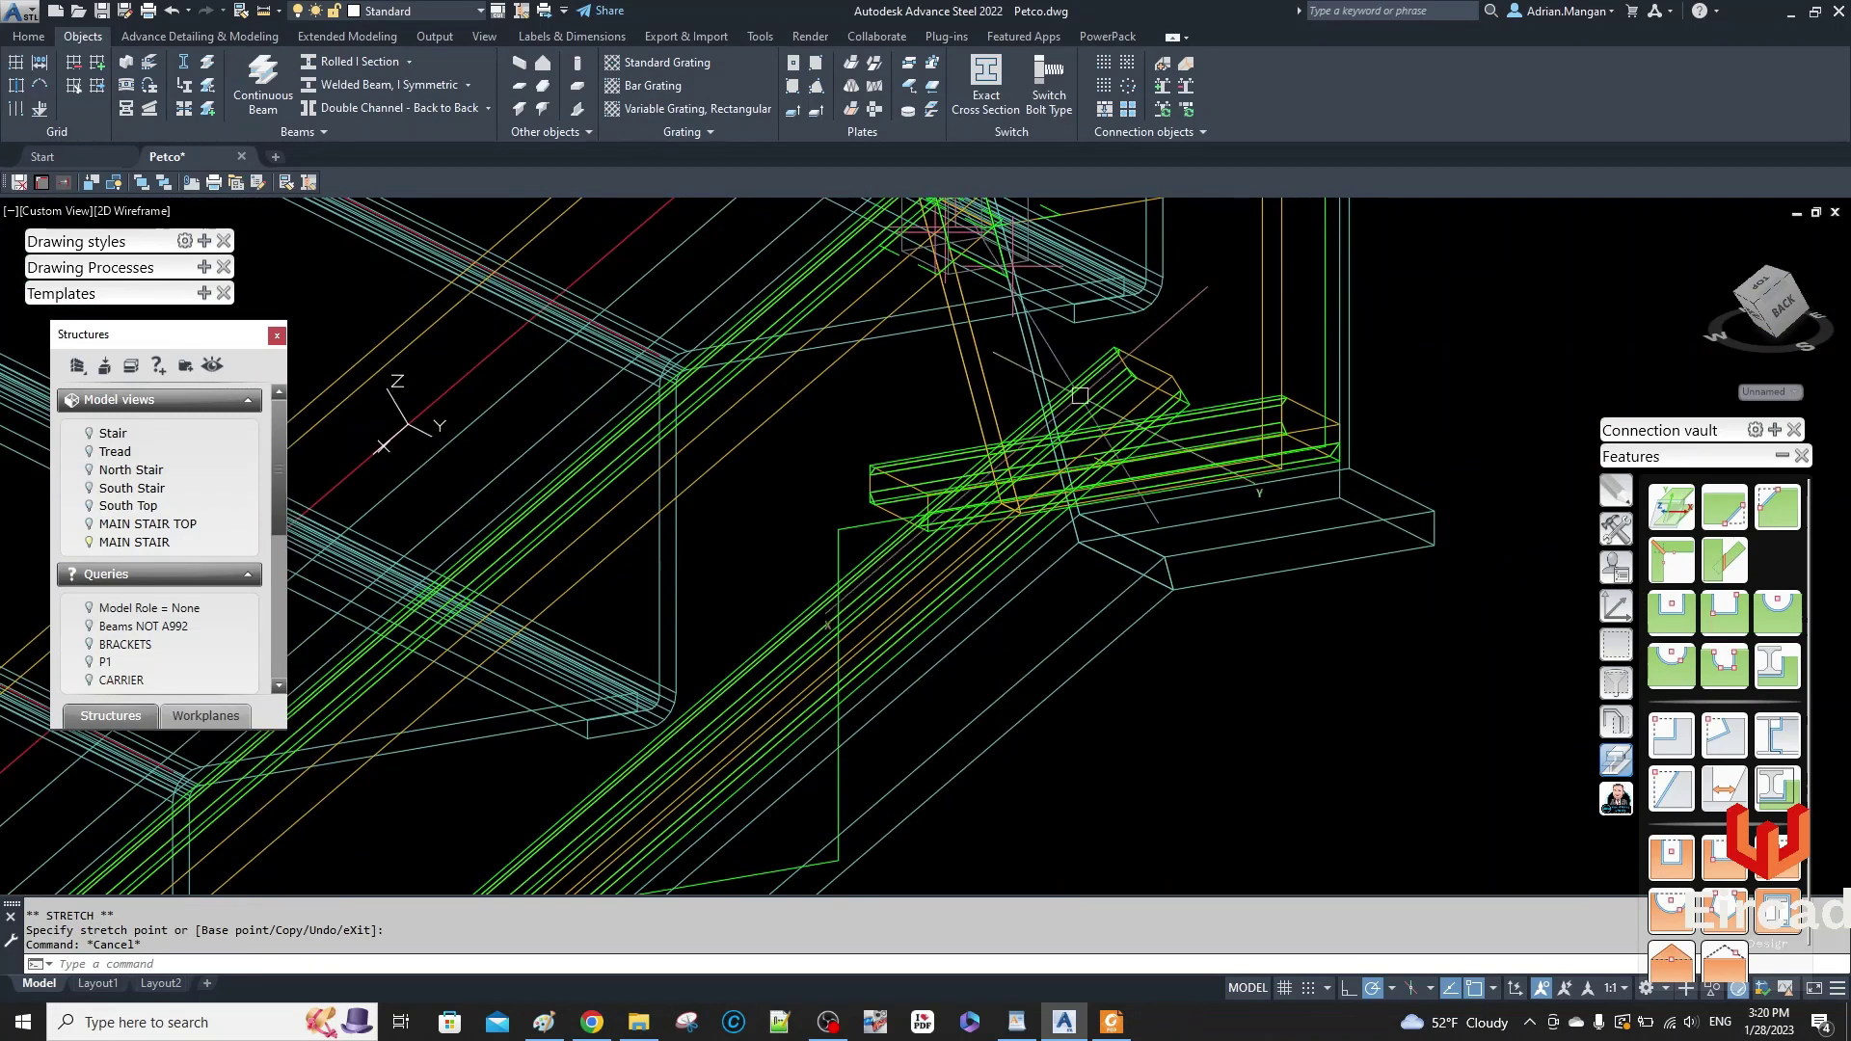
scroll(1111, 383, "up", 3)
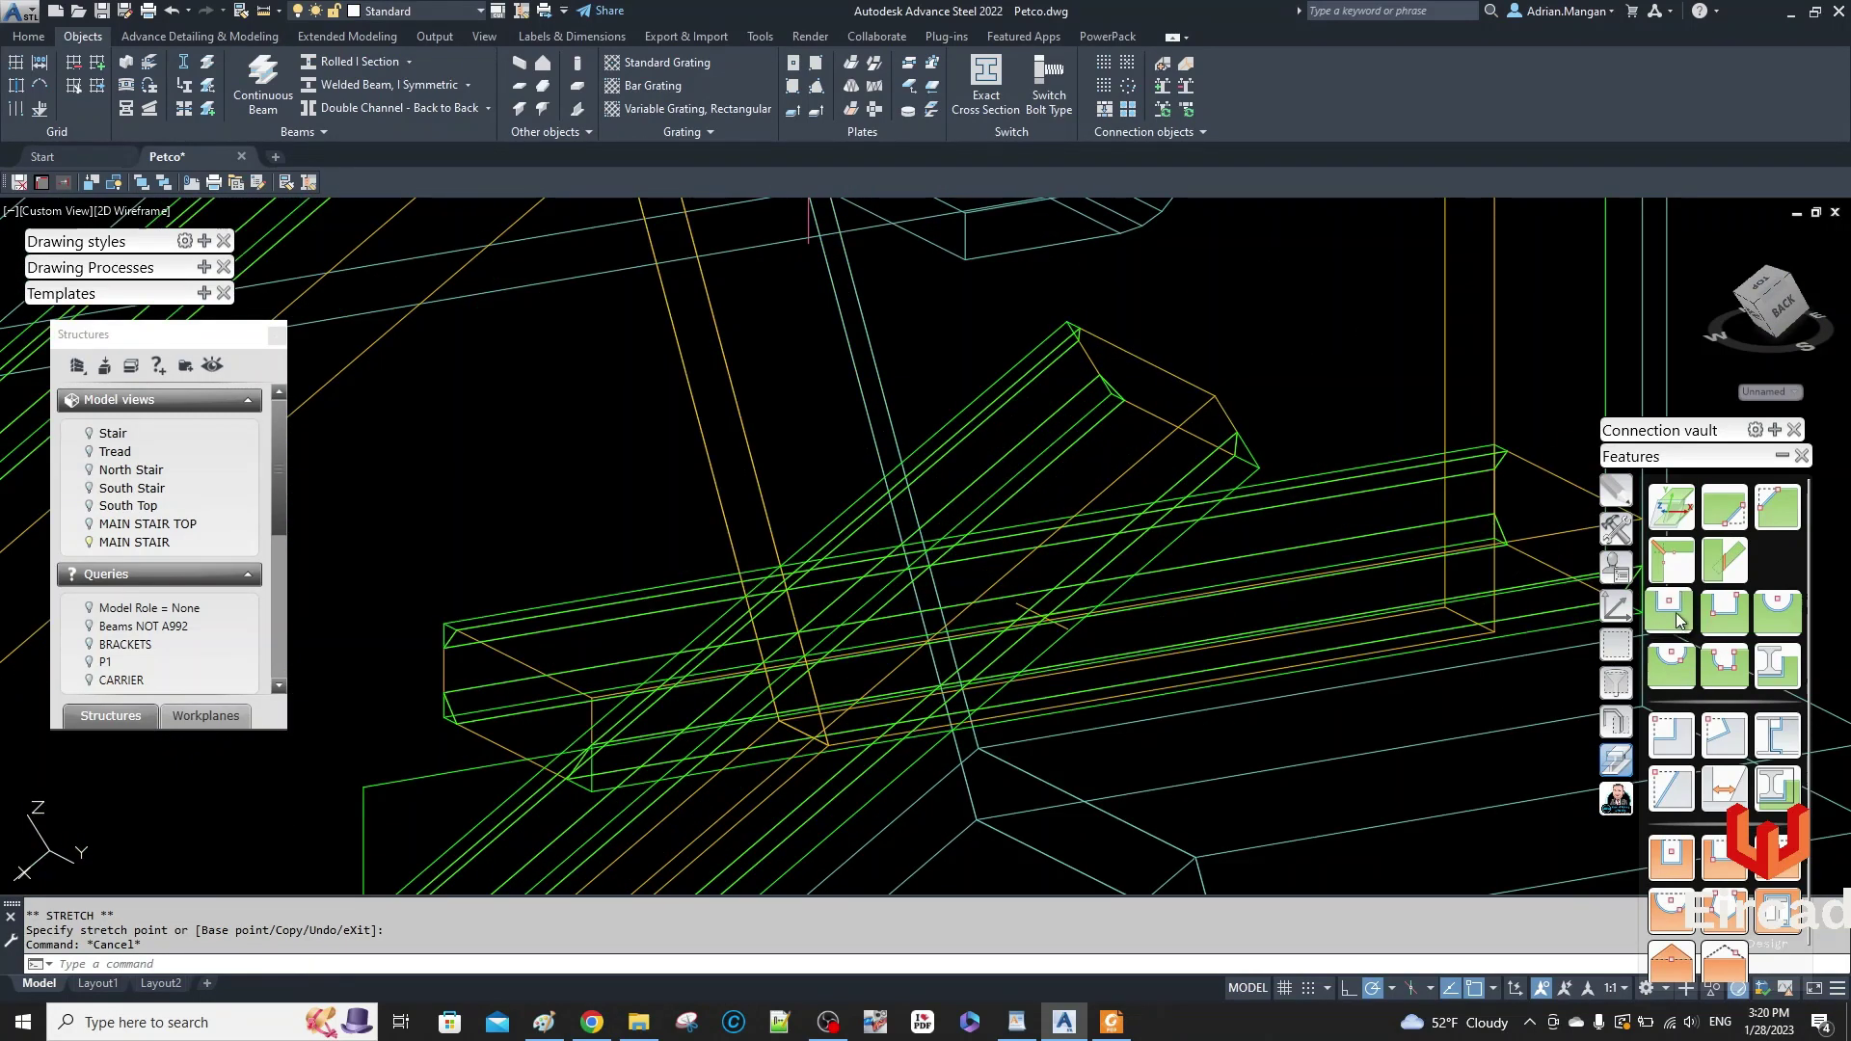
left_click(1672, 559)
left_click(1198, 401)
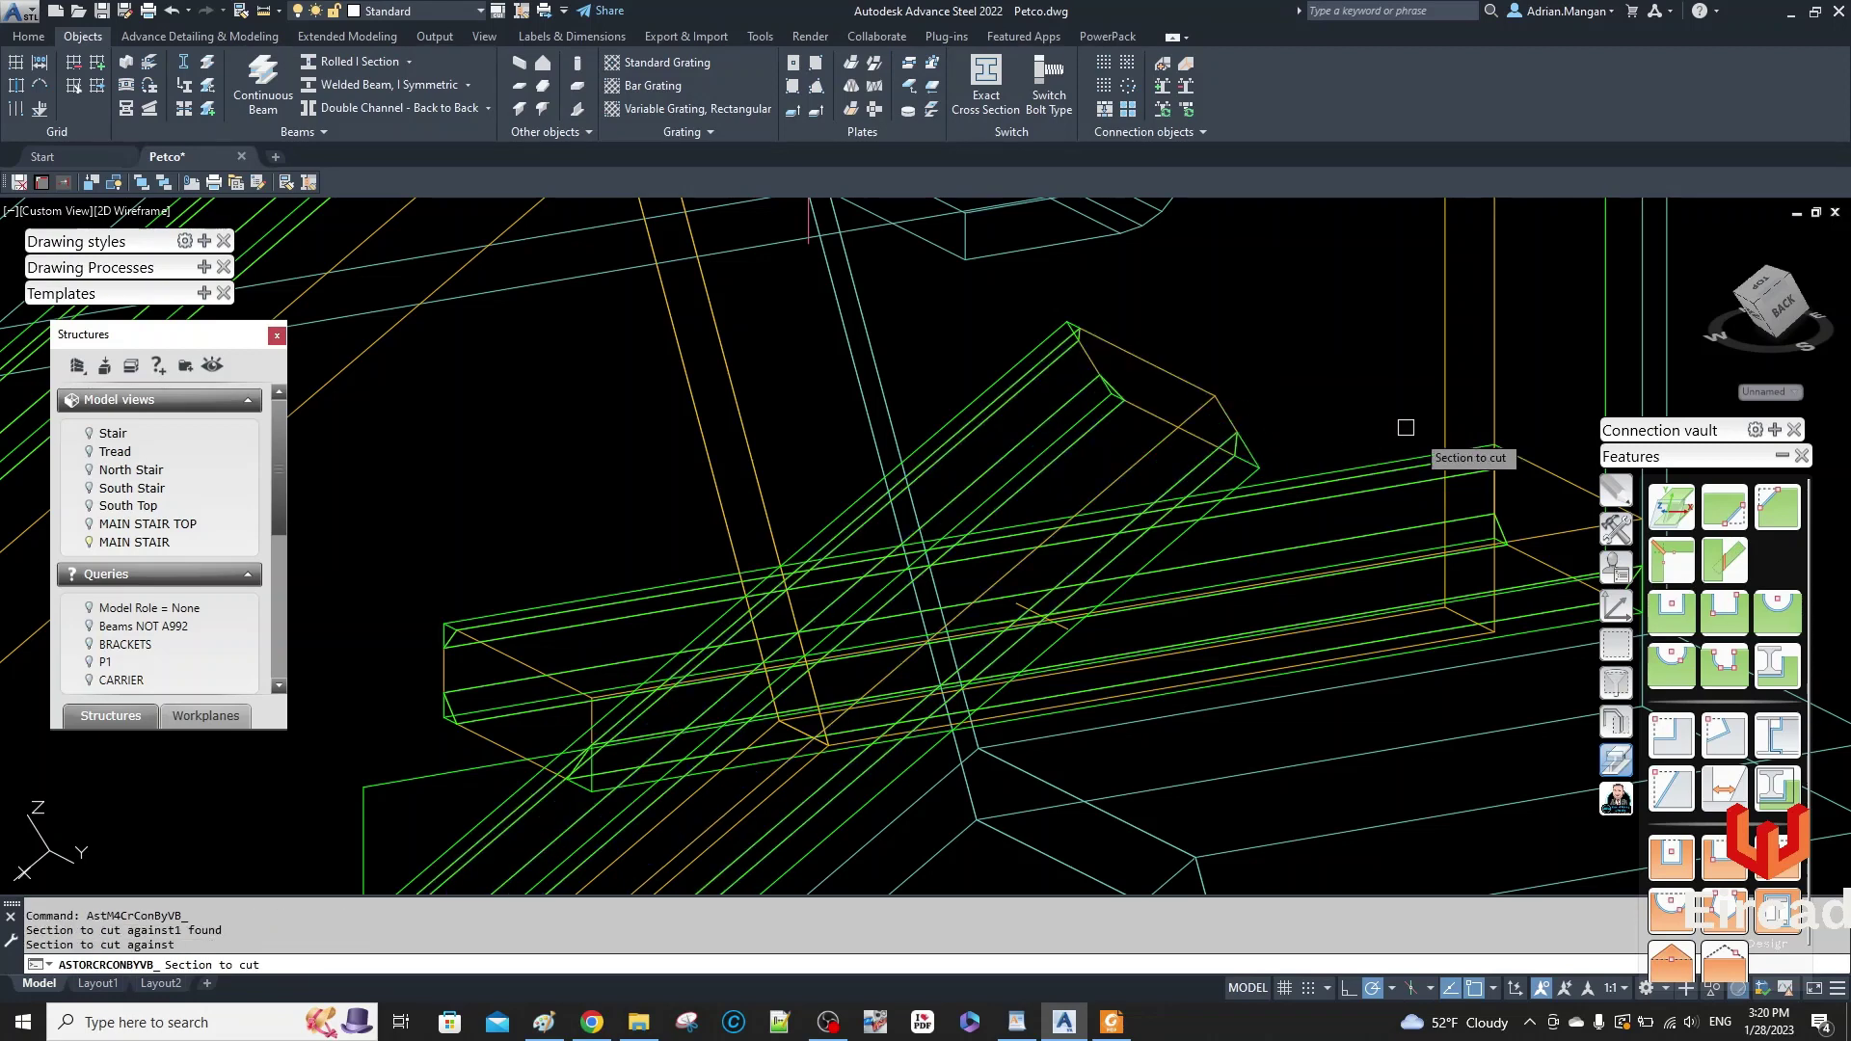
left_click(1528, 463)
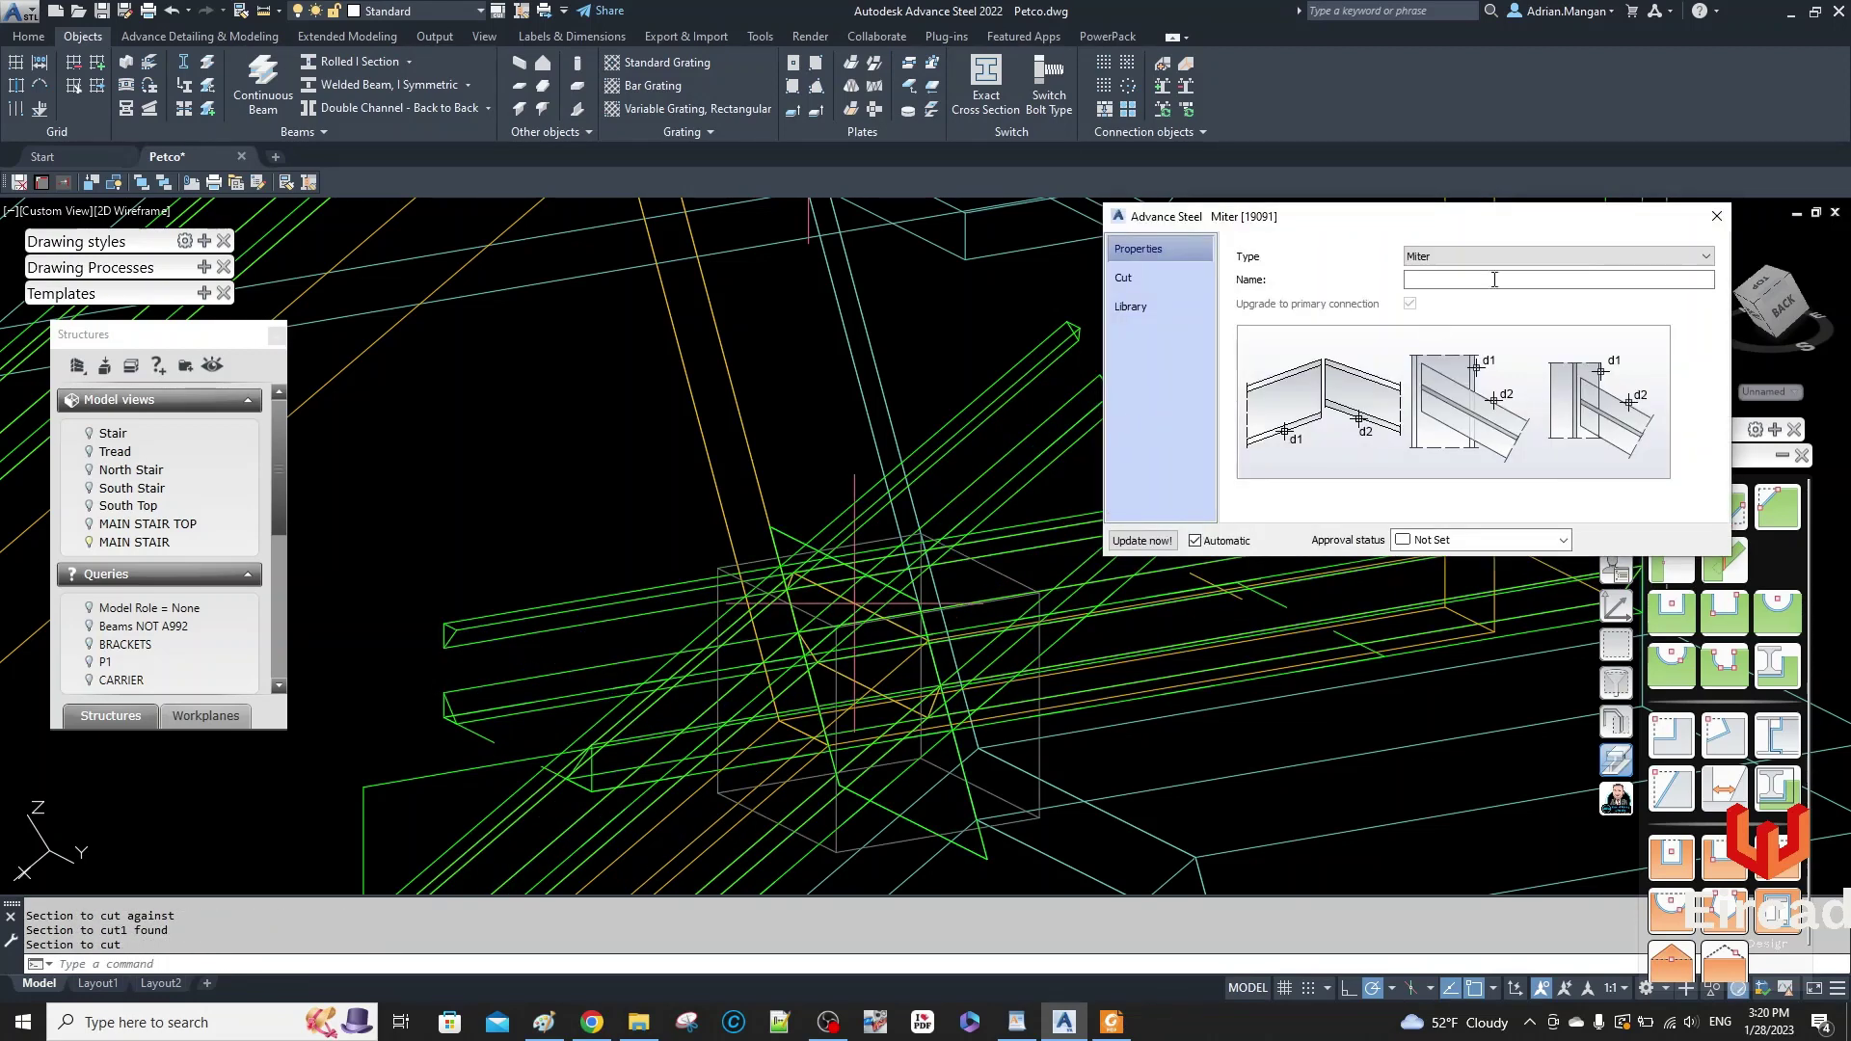
left_click(1717, 217)
- Stretch the upper end of the lower sloped plate back to its miter corner at the flight's top bend
middle_click_drag(897, 615, 935, 530)
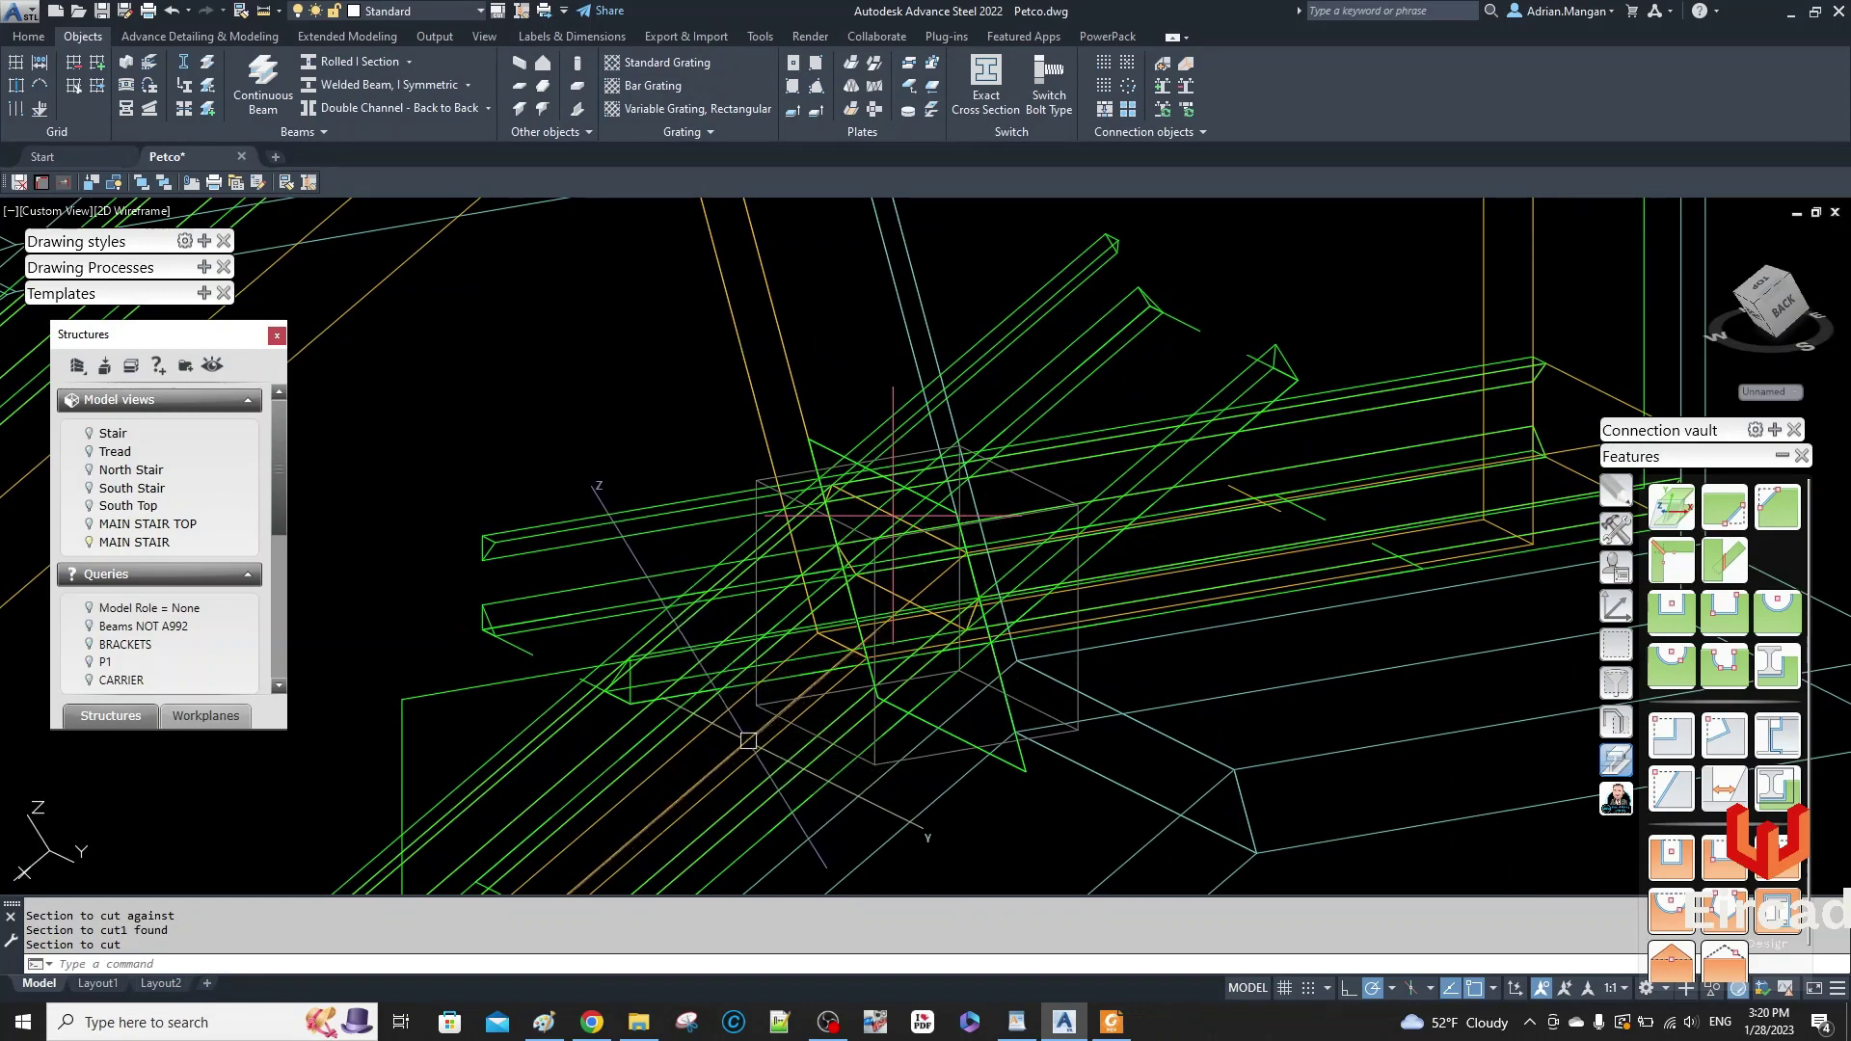
left_click(932, 587)
left_click(1179, 270)
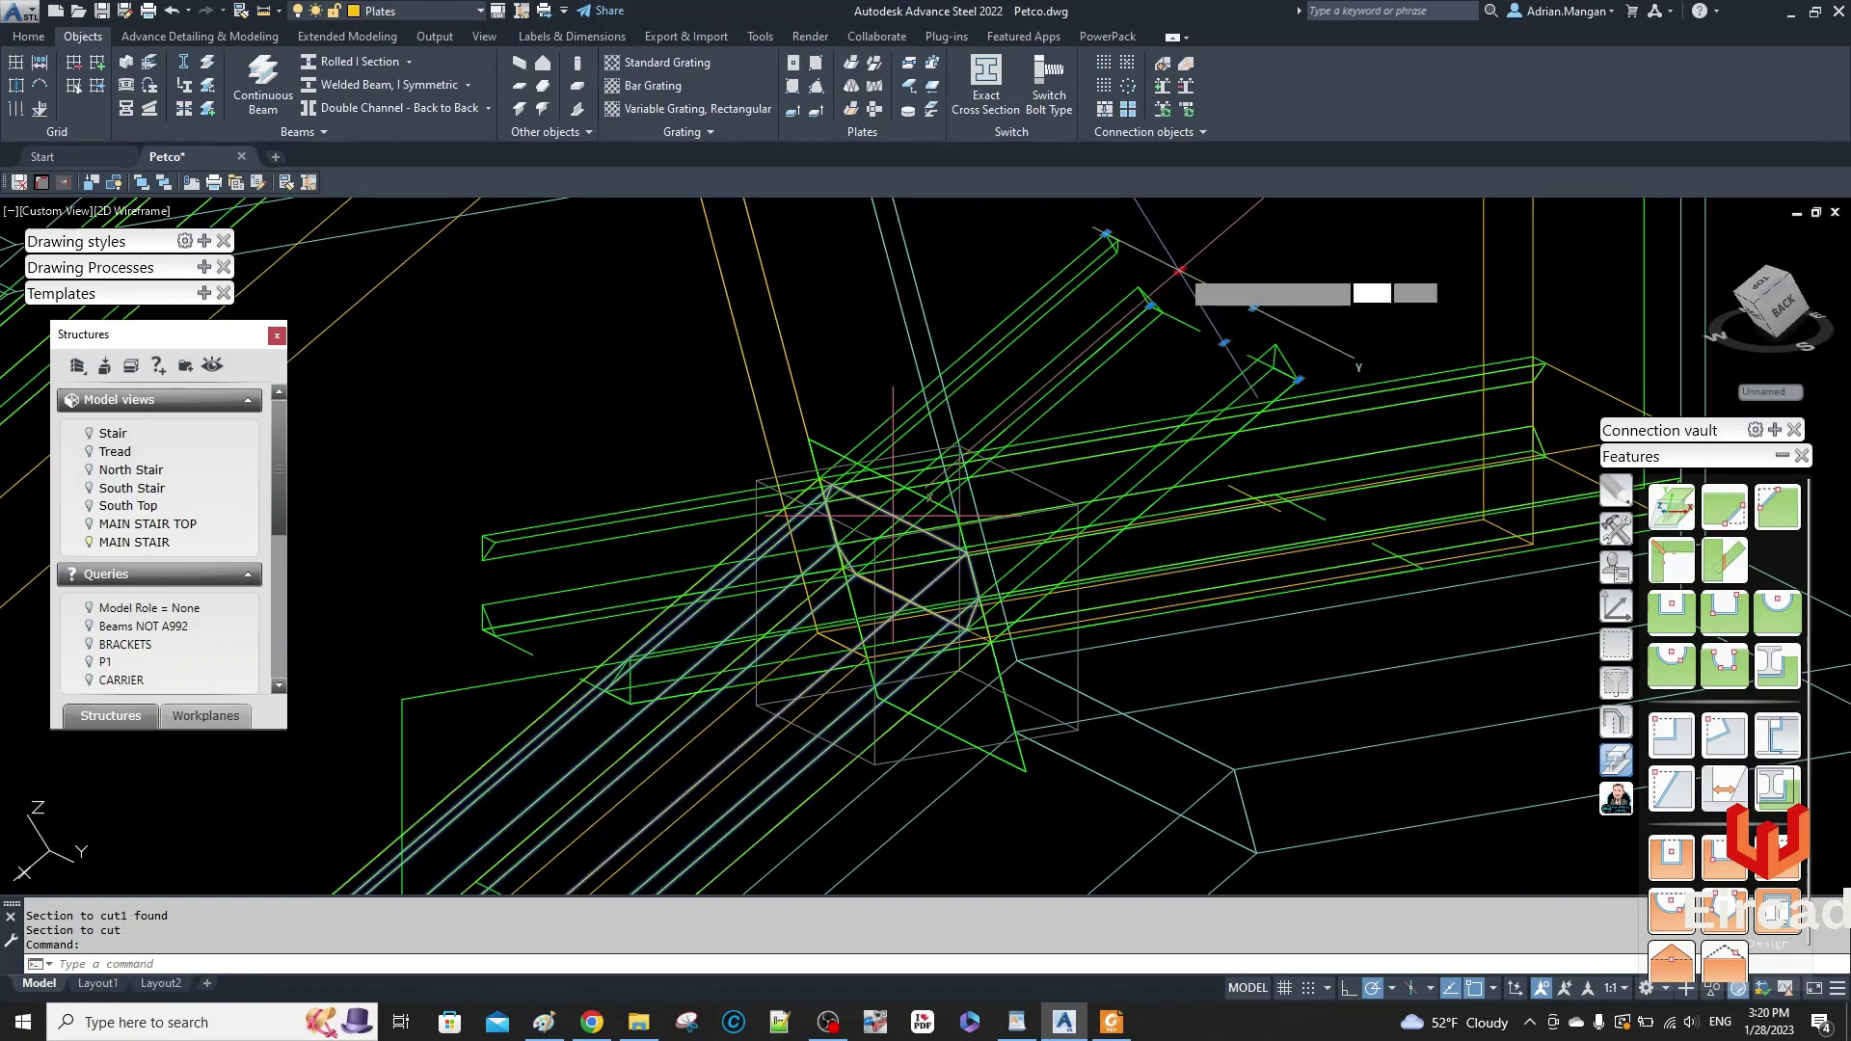
scroll(872, 506, "up", 4)
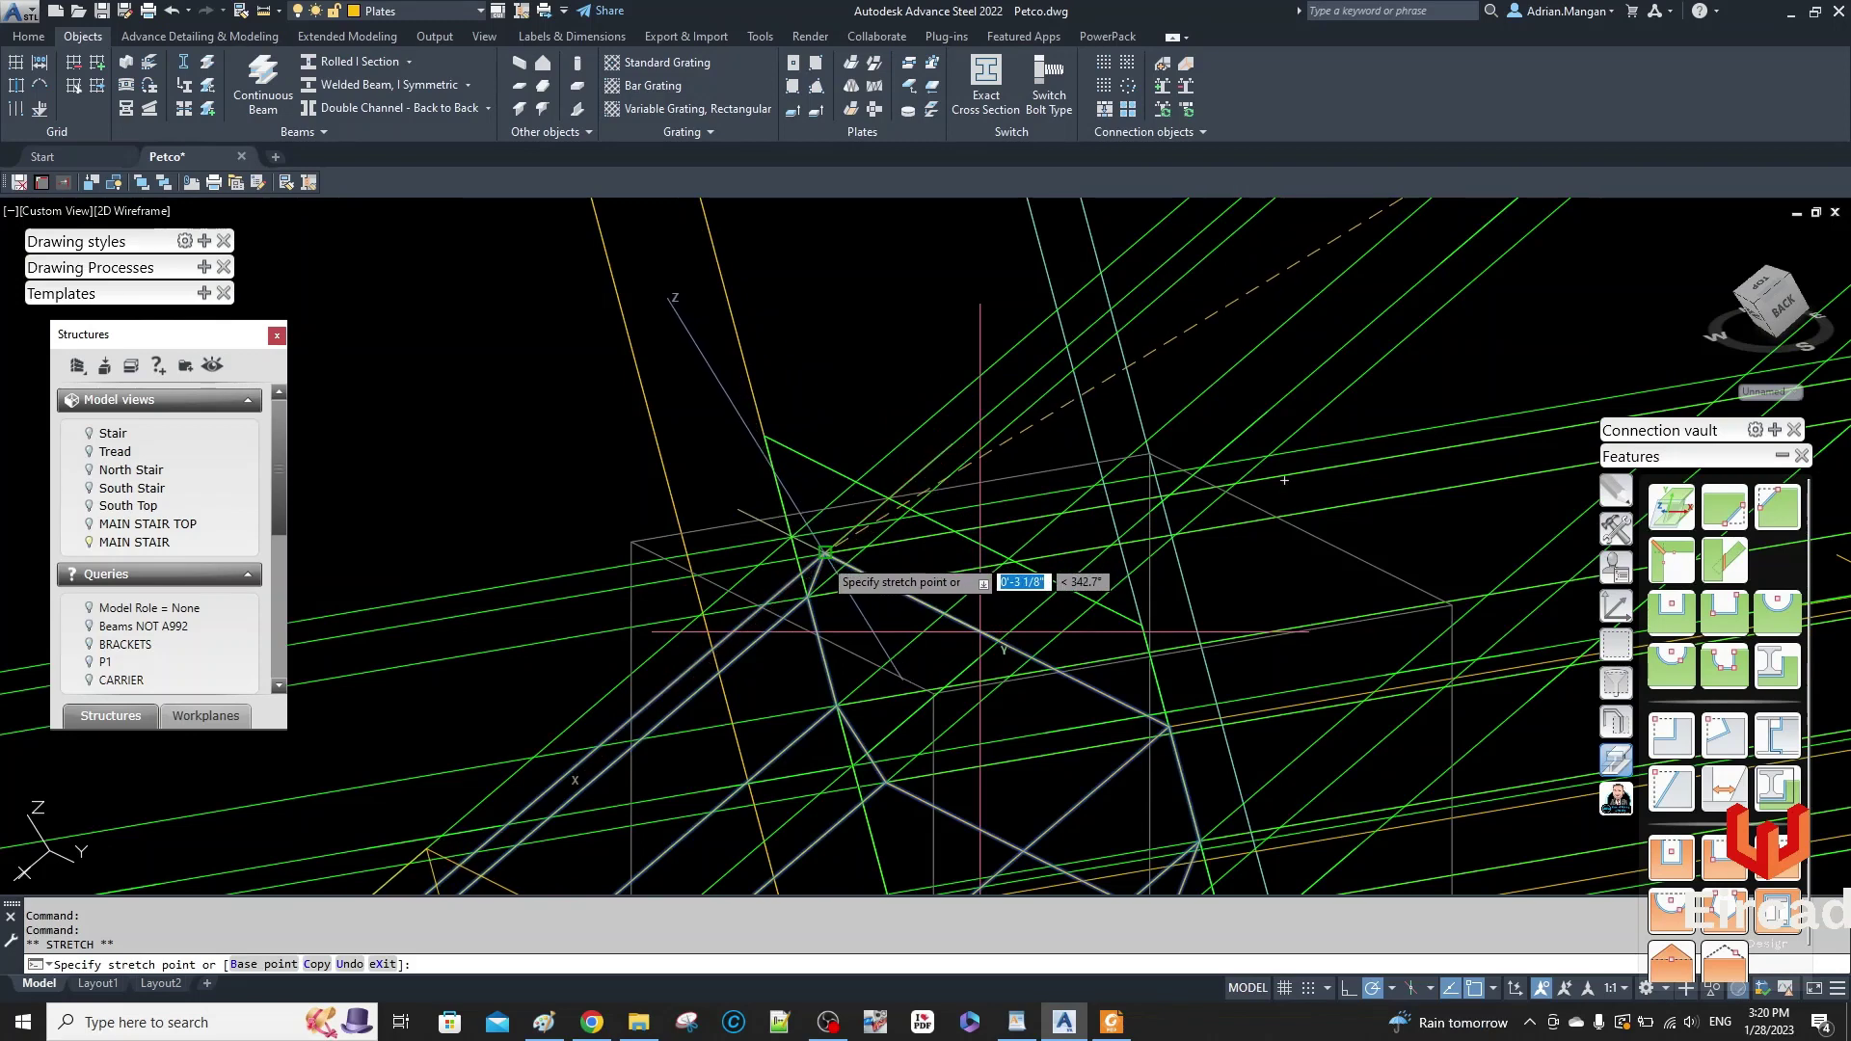
key("Escape")
scroll(1023, 467, "up", 5)
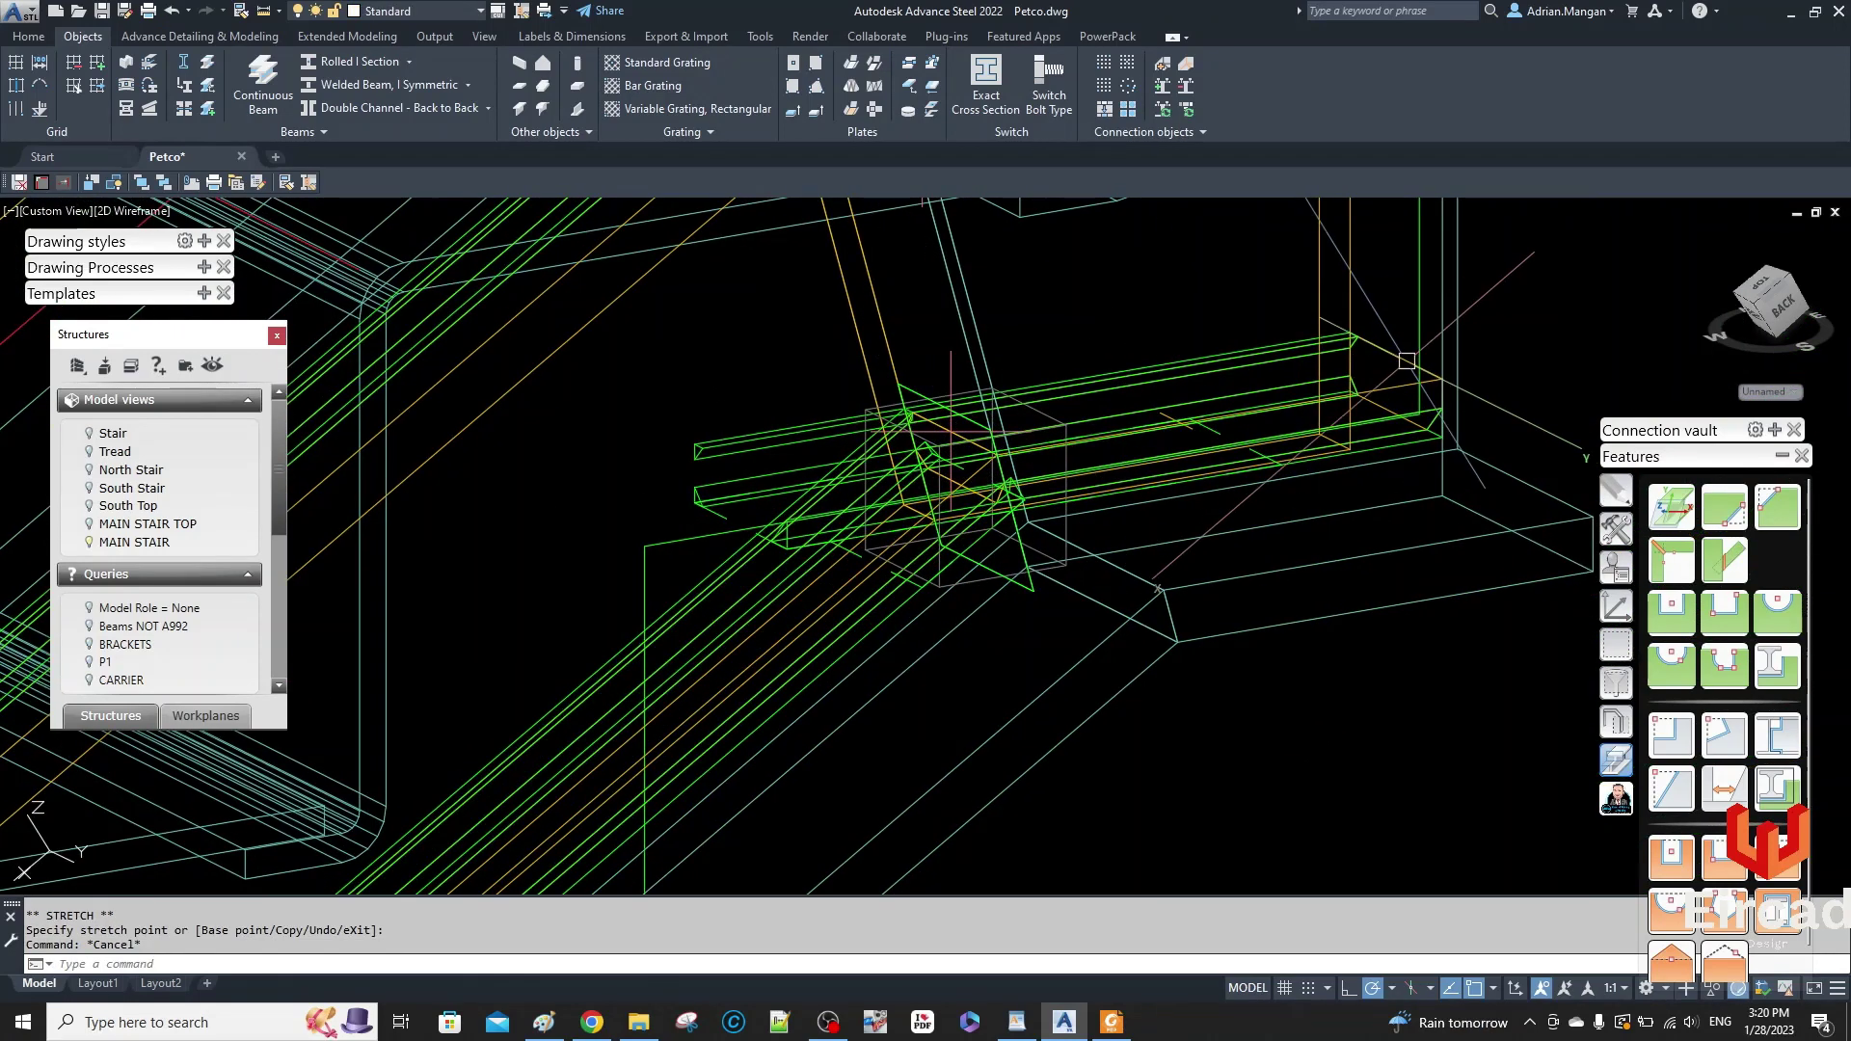
- Stretch the overrunning end of the lower horizontal plate back to its miter corner at the flight's top bend
left_click(1388, 348)
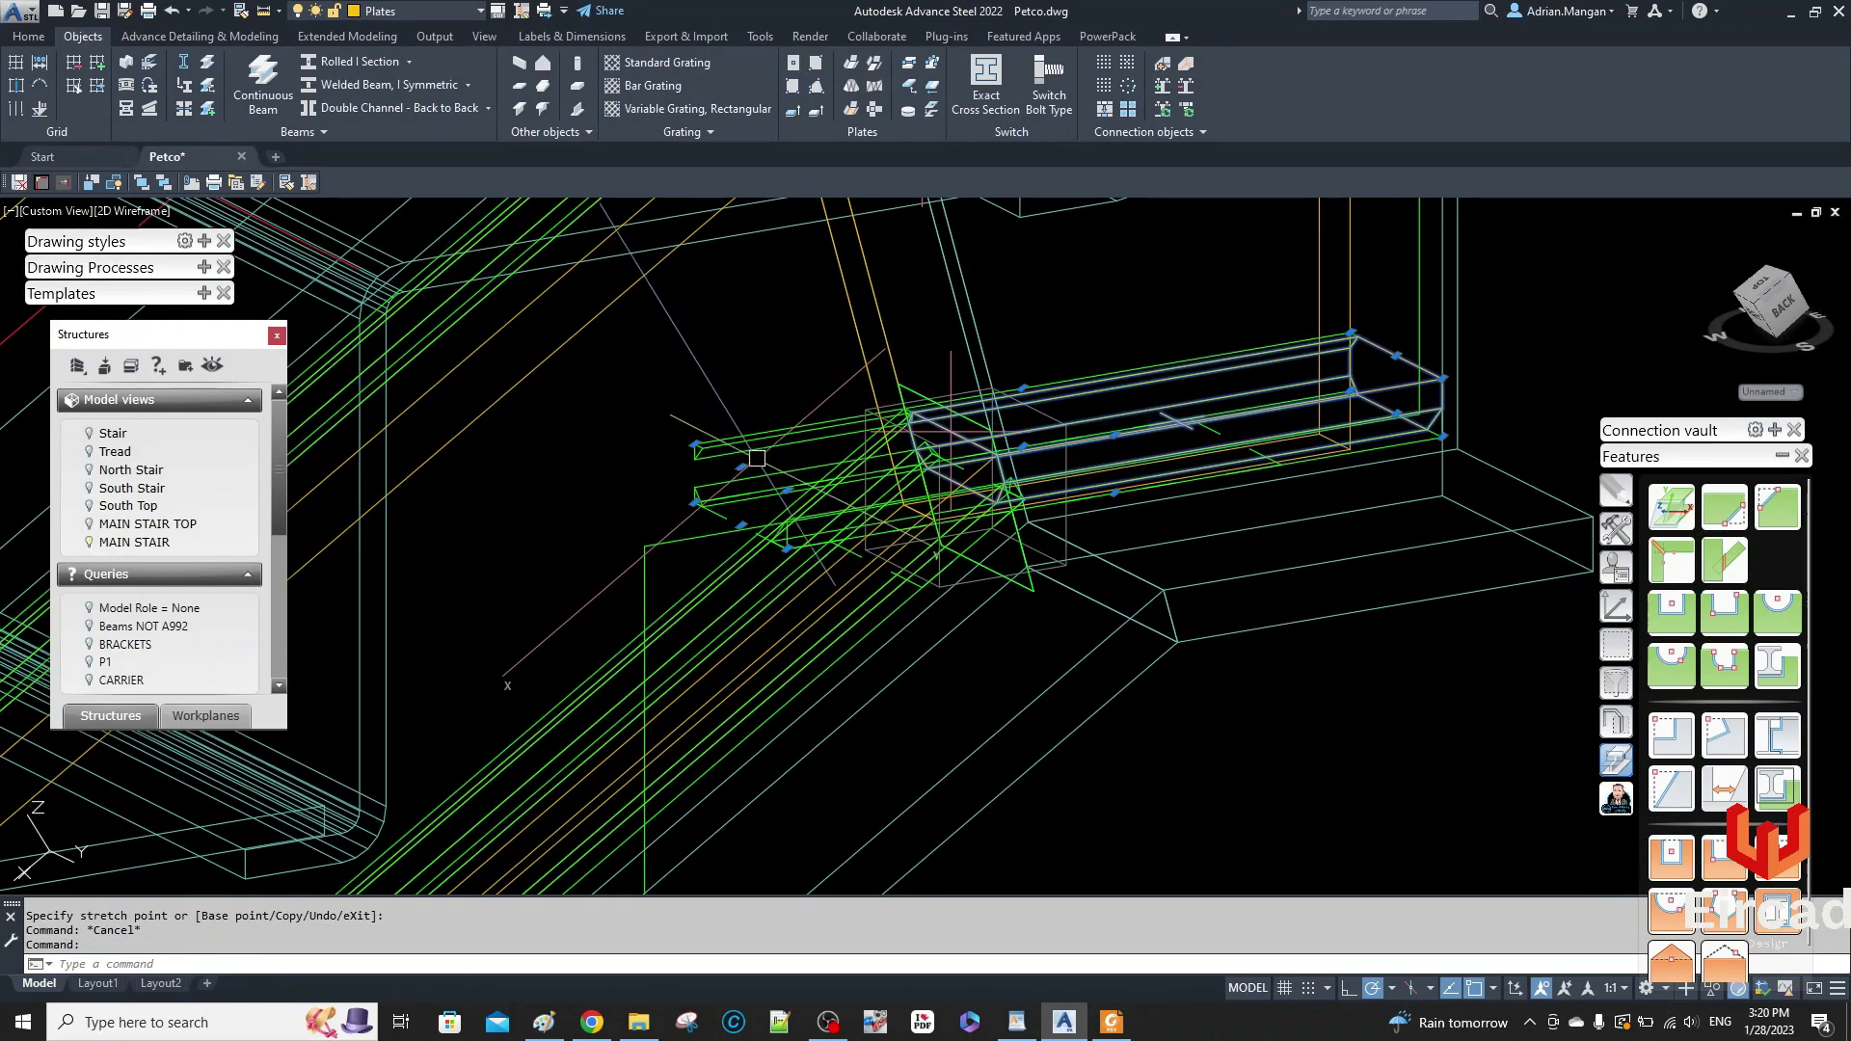
left_click(695, 444)
scroll(901, 405, "up", 4)
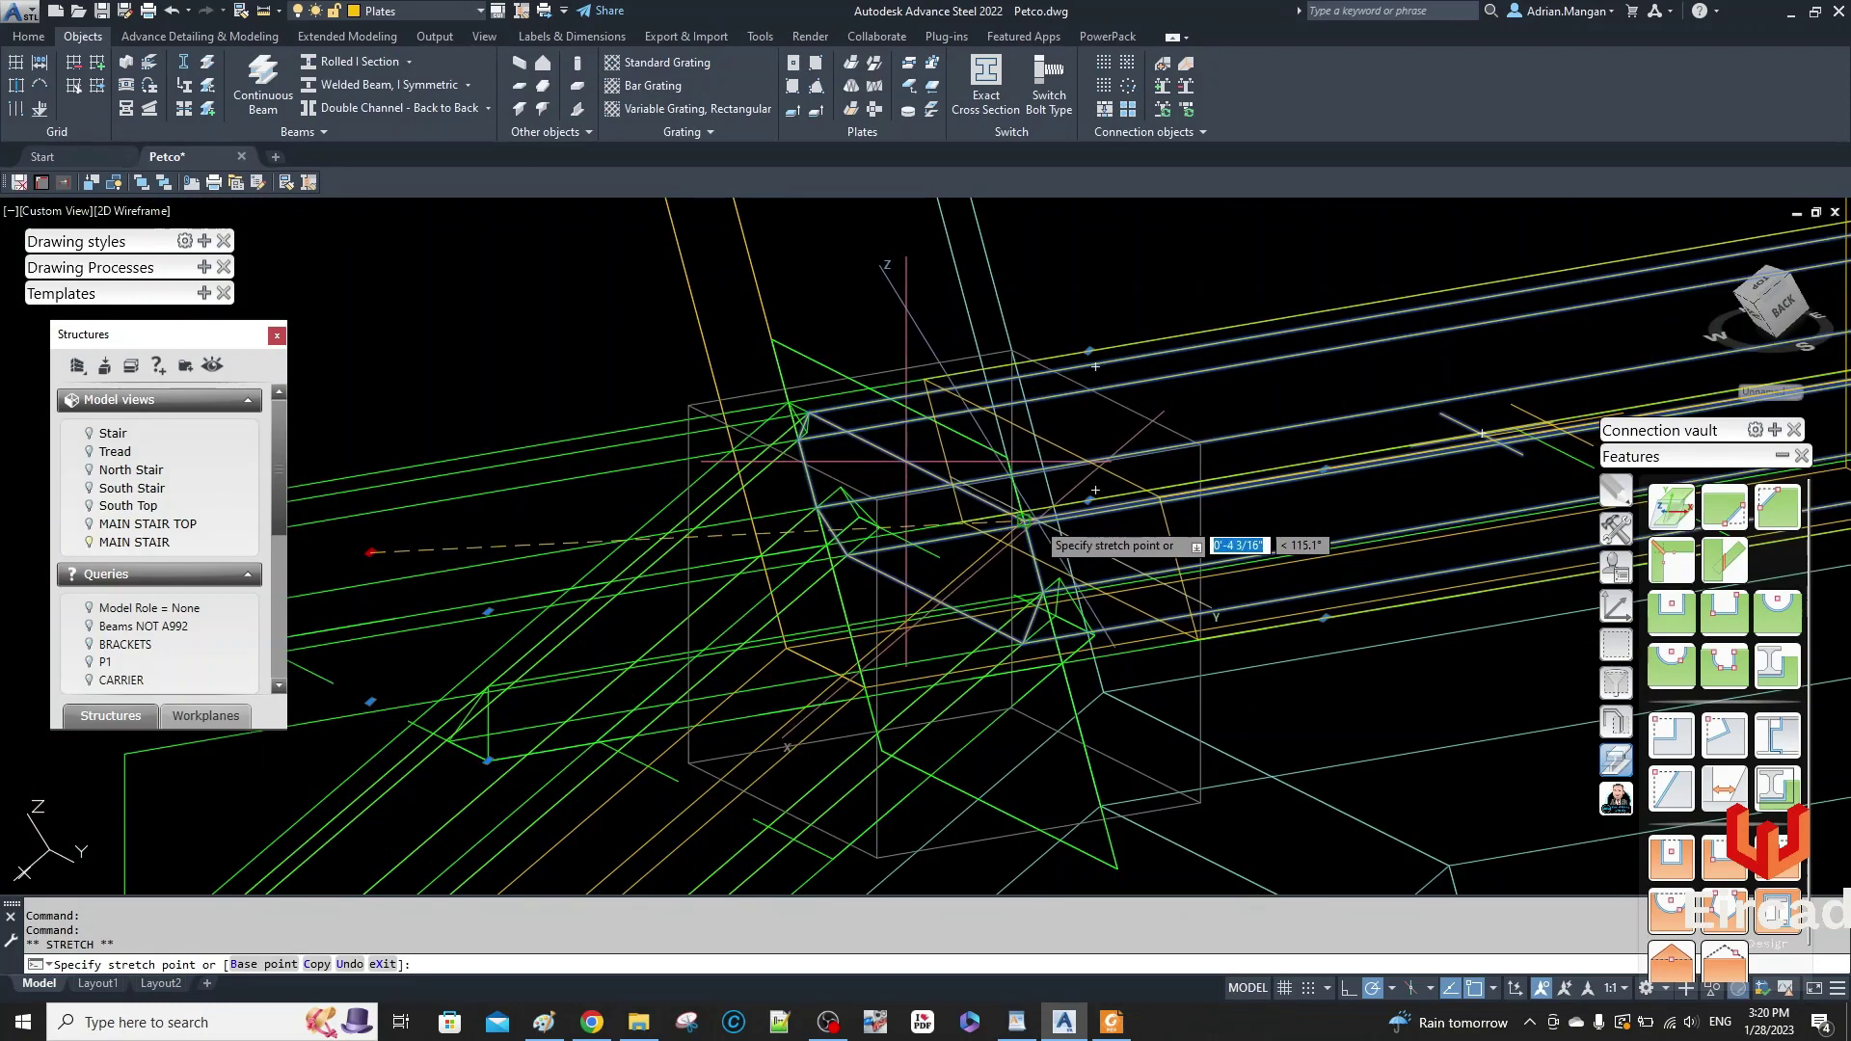
left_click(1020, 515)
scroll(1062, 454, "down", 5)
middle_click_drag(1062, 455, 1009, 373)
key("Escape")
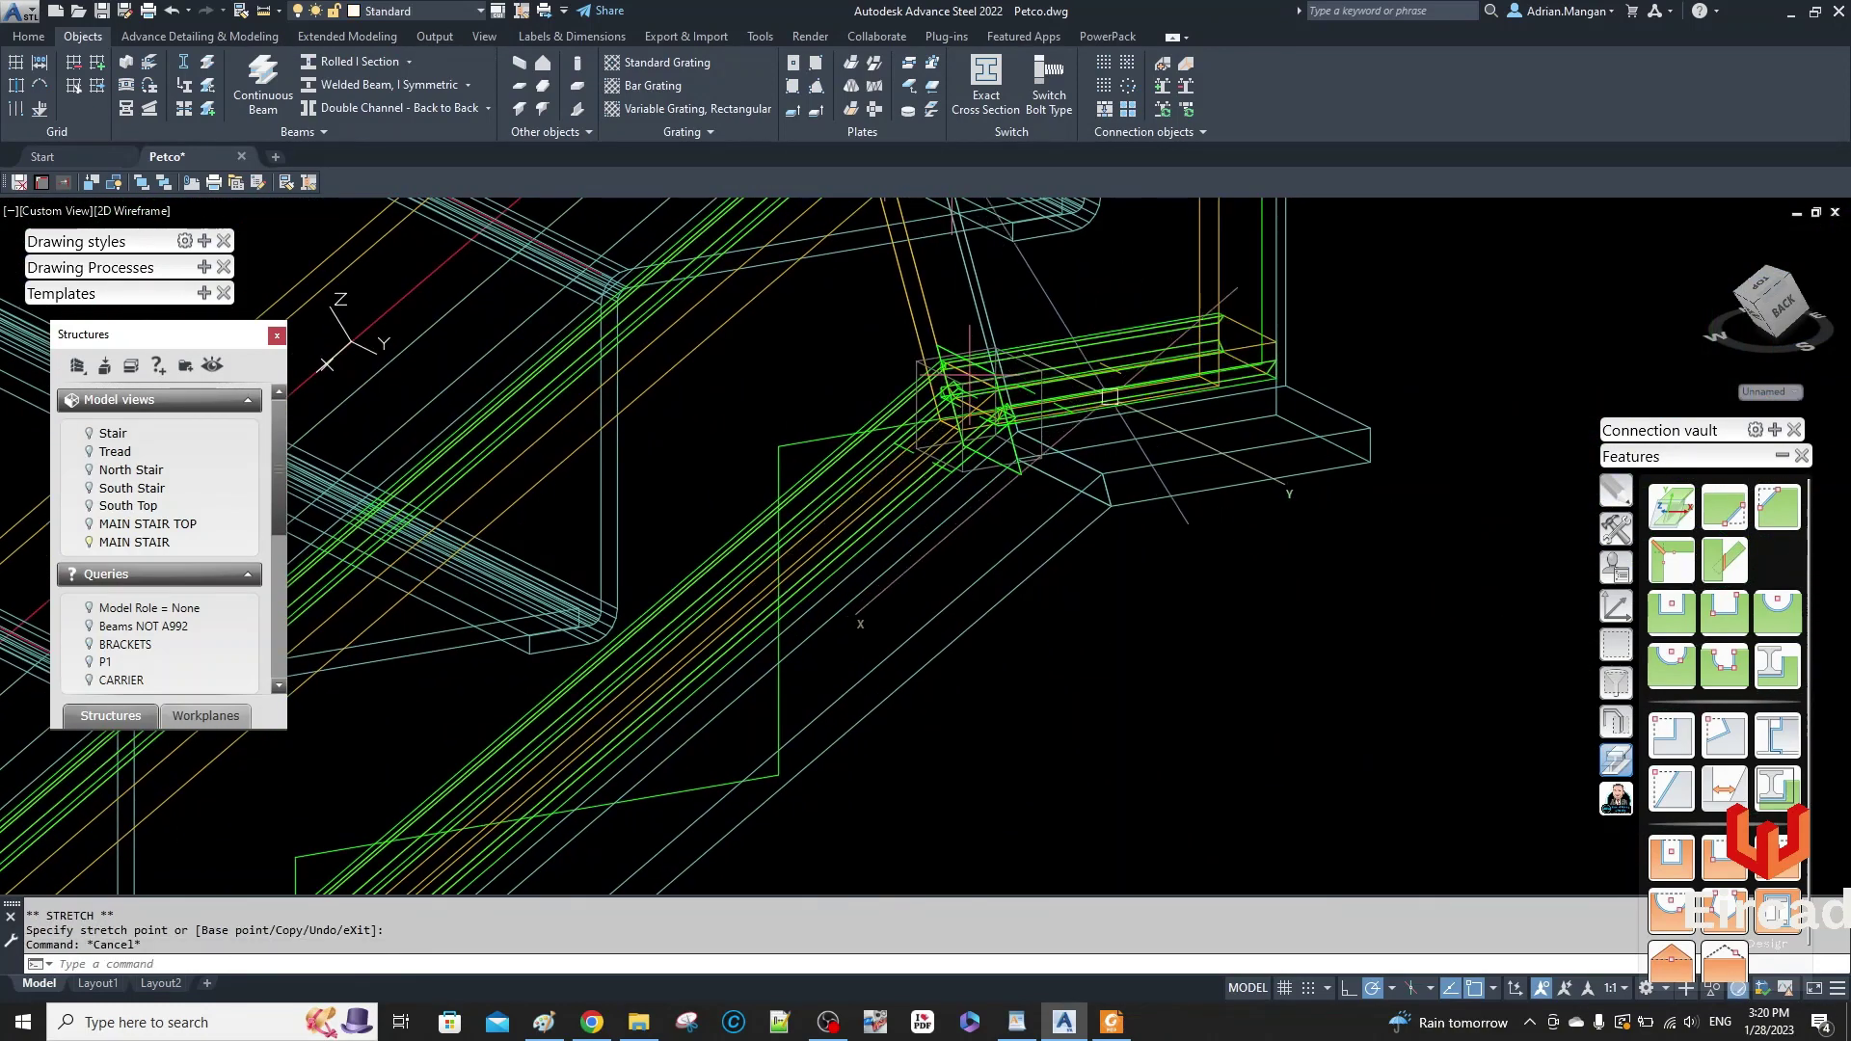
- Switch the display representation of the four mitered plates at the flight's top bend to the plain outline
scroll(1145, 380, "down", 4)
scroll(1162, 355, "up", 6)
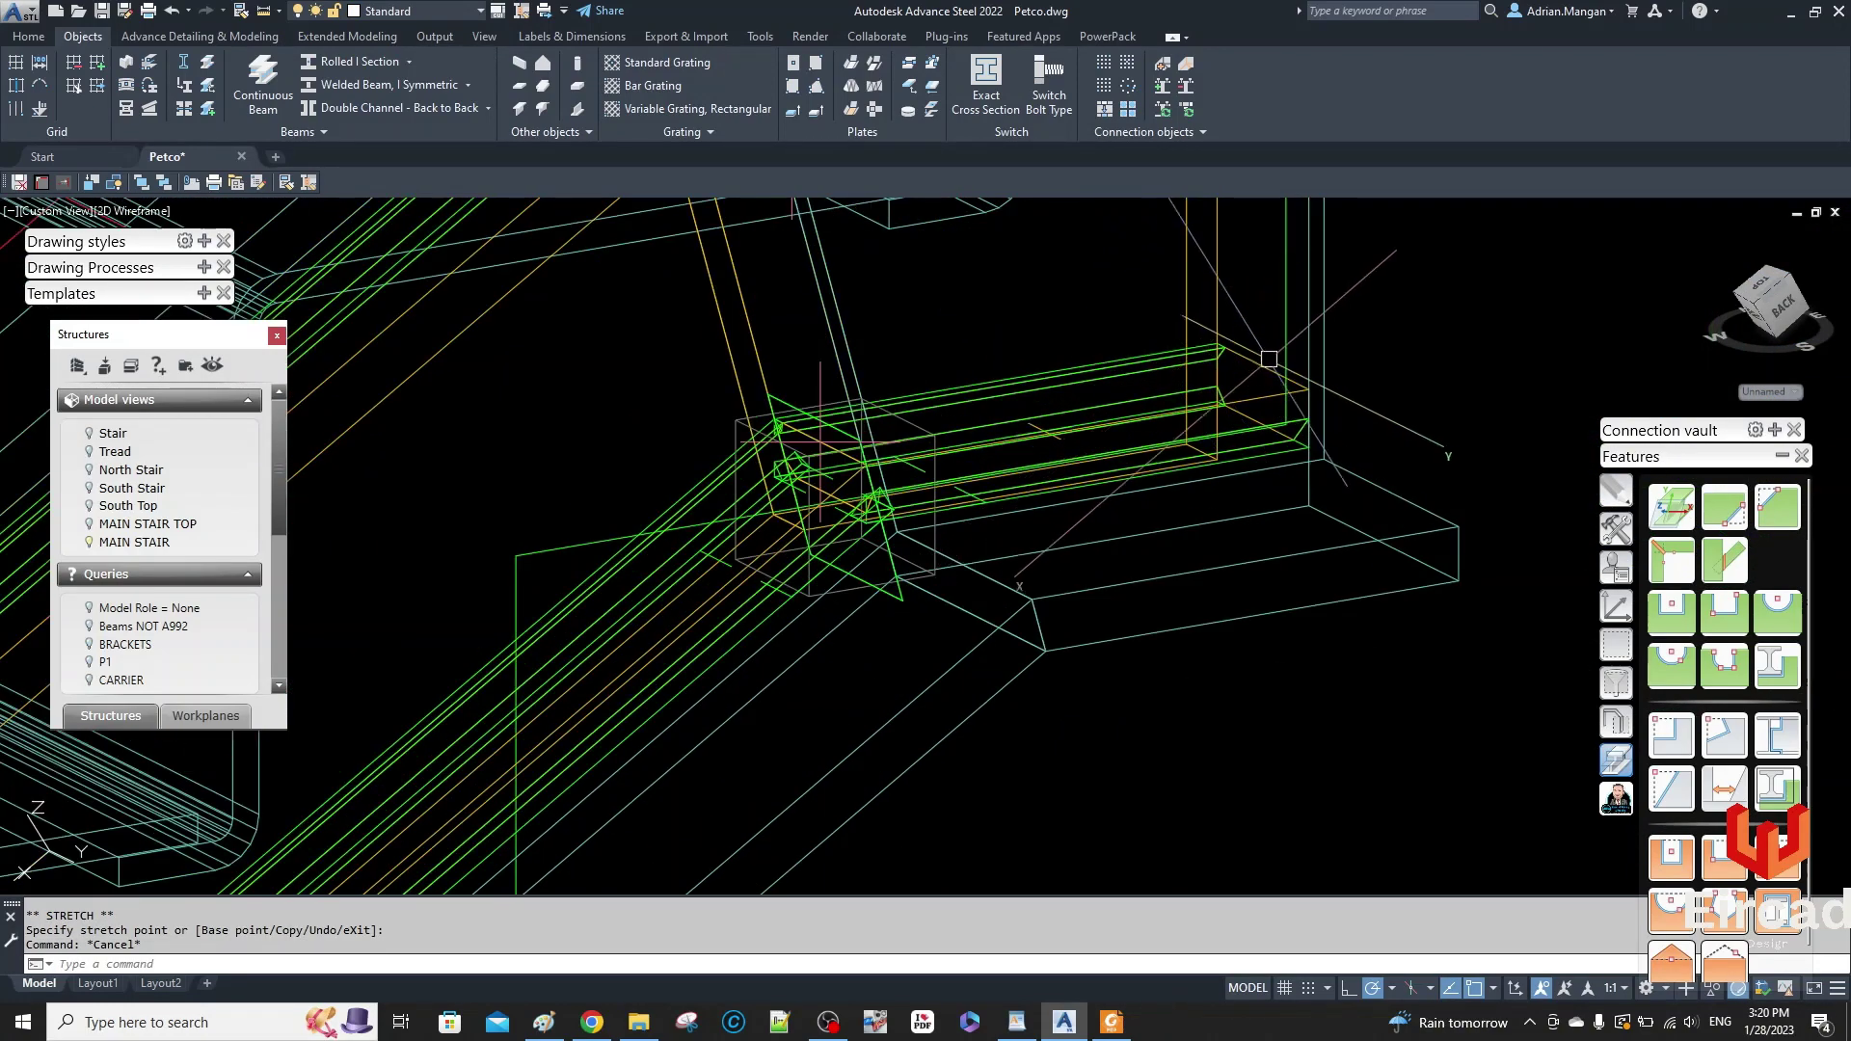
left_click(1263, 367)
scroll(1188, 457, "down", 5)
scroll(1224, 260, "up", 5)
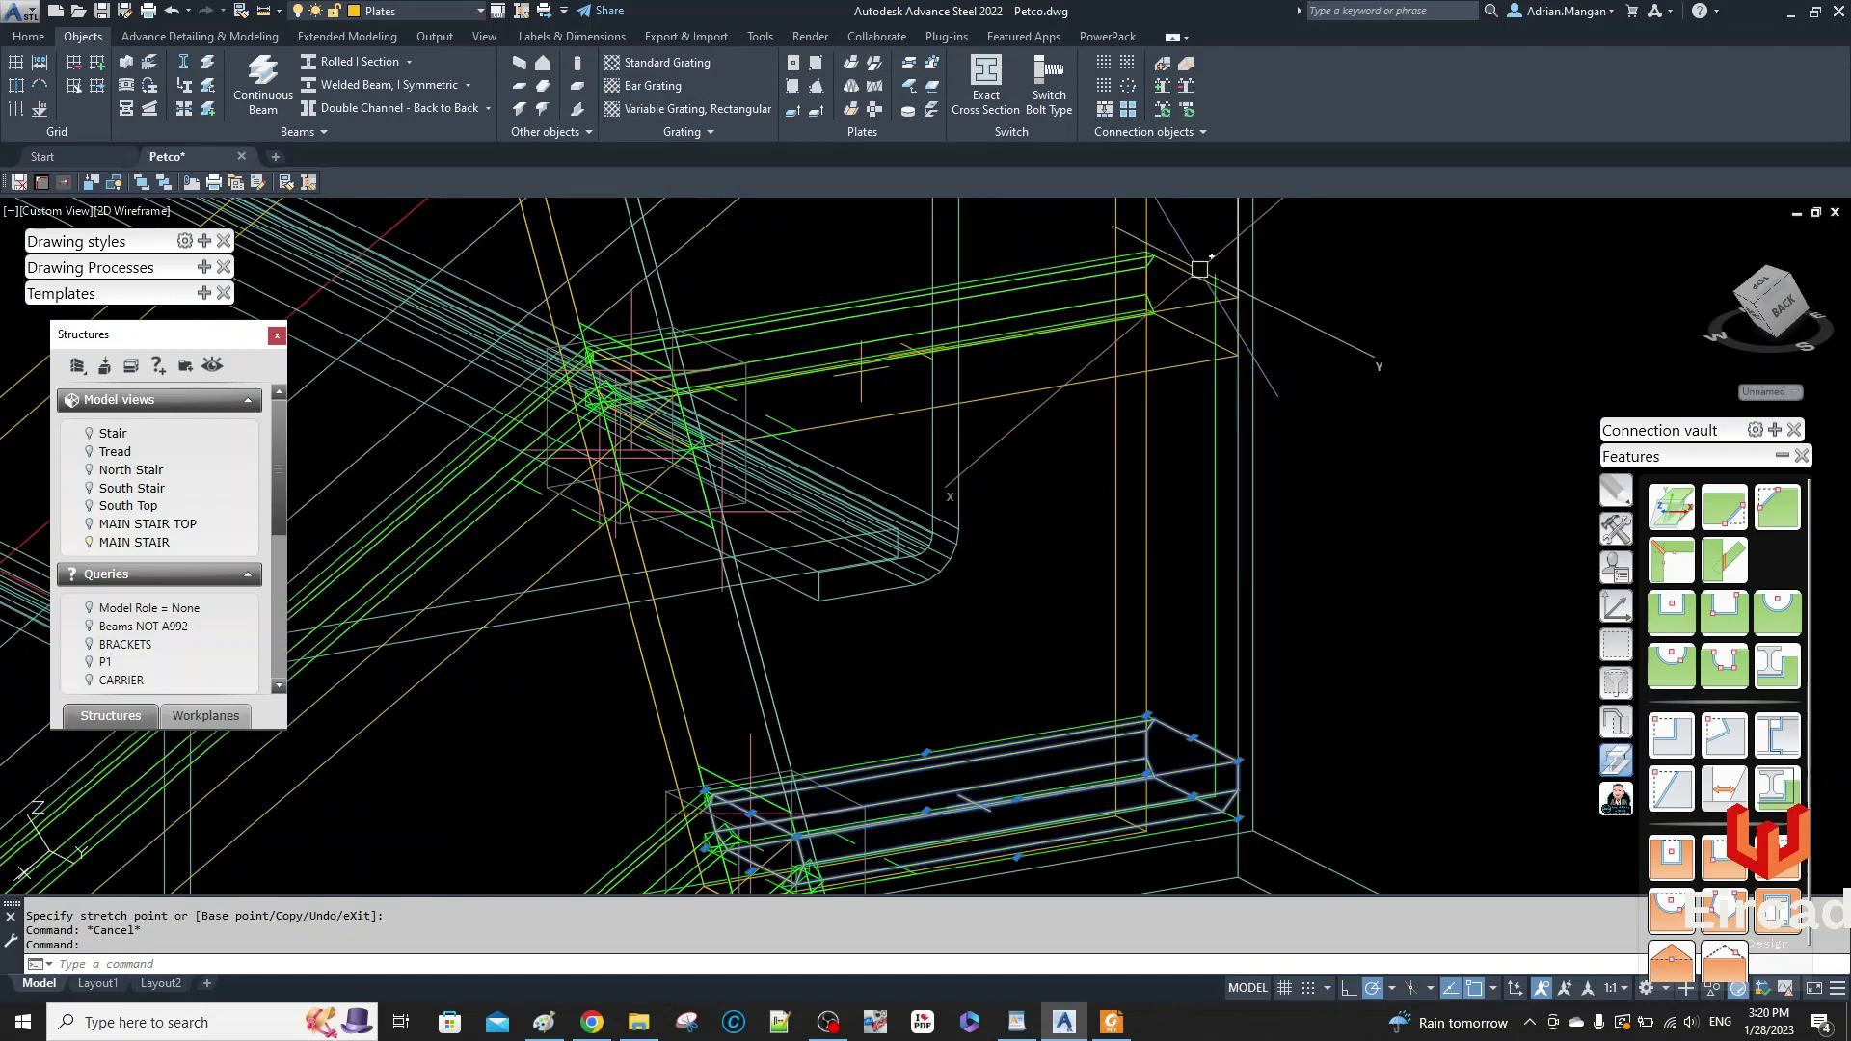
left_click(1193, 274)
left_click(551, 565)
scroll(590, 602, "up", 2)
middle_click_drag(593, 603, 844, 352)
middle_click_drag(1119, 786, 1076, 670)
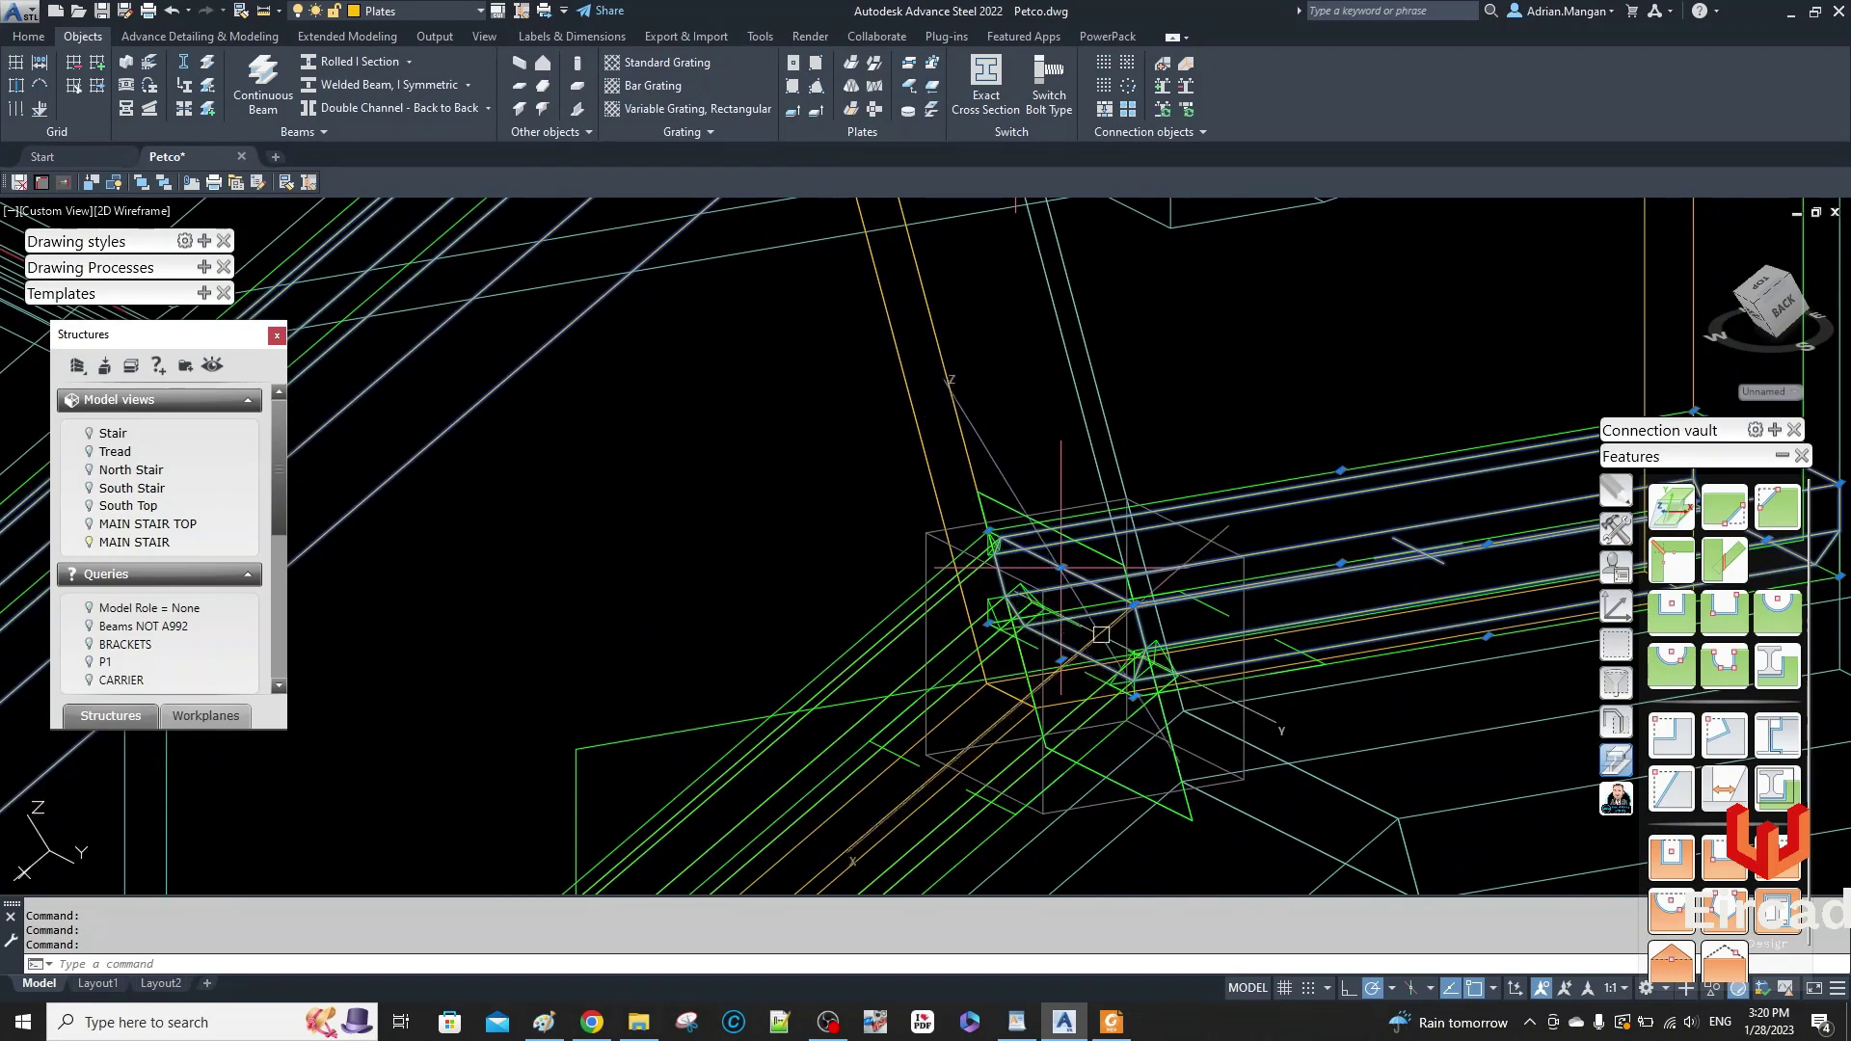
left_click(1106, 634)
scroll(1061, 567, "up", 2)
middle_click_drag(1061, 567, 1012, 522)
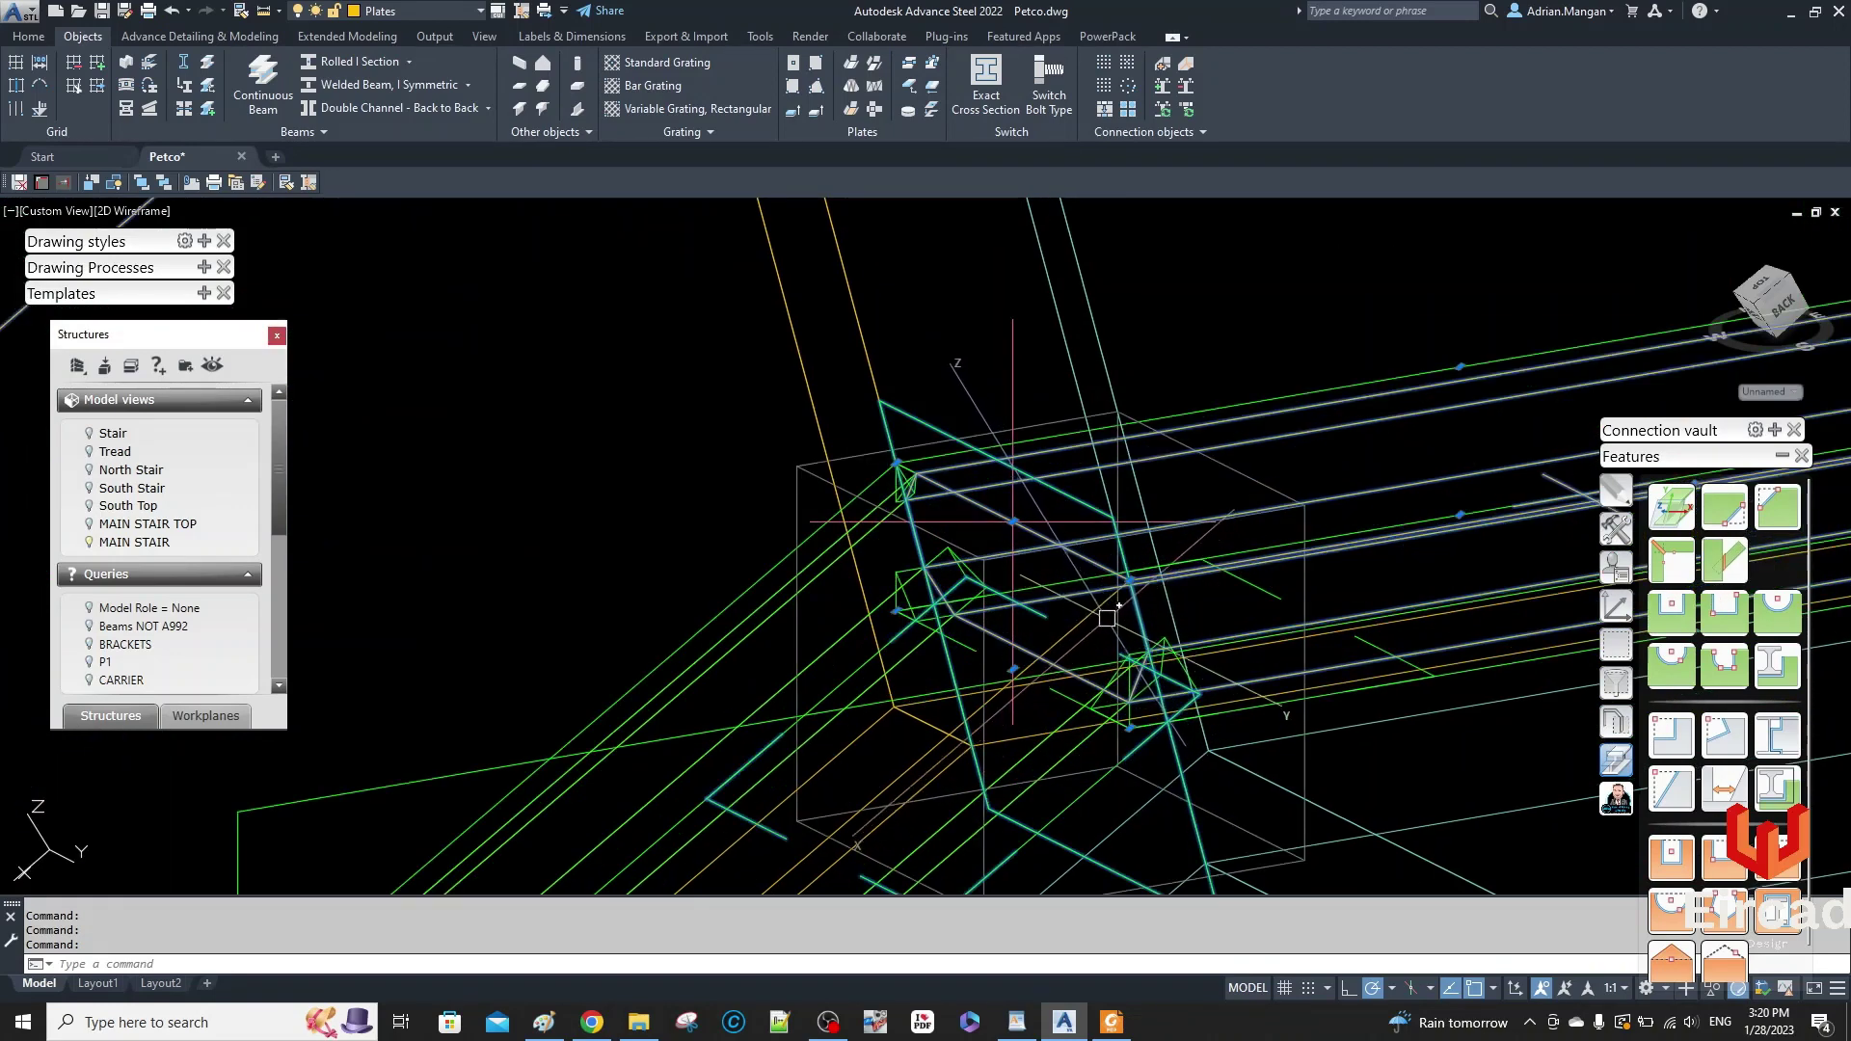
left_click(1107, 618)
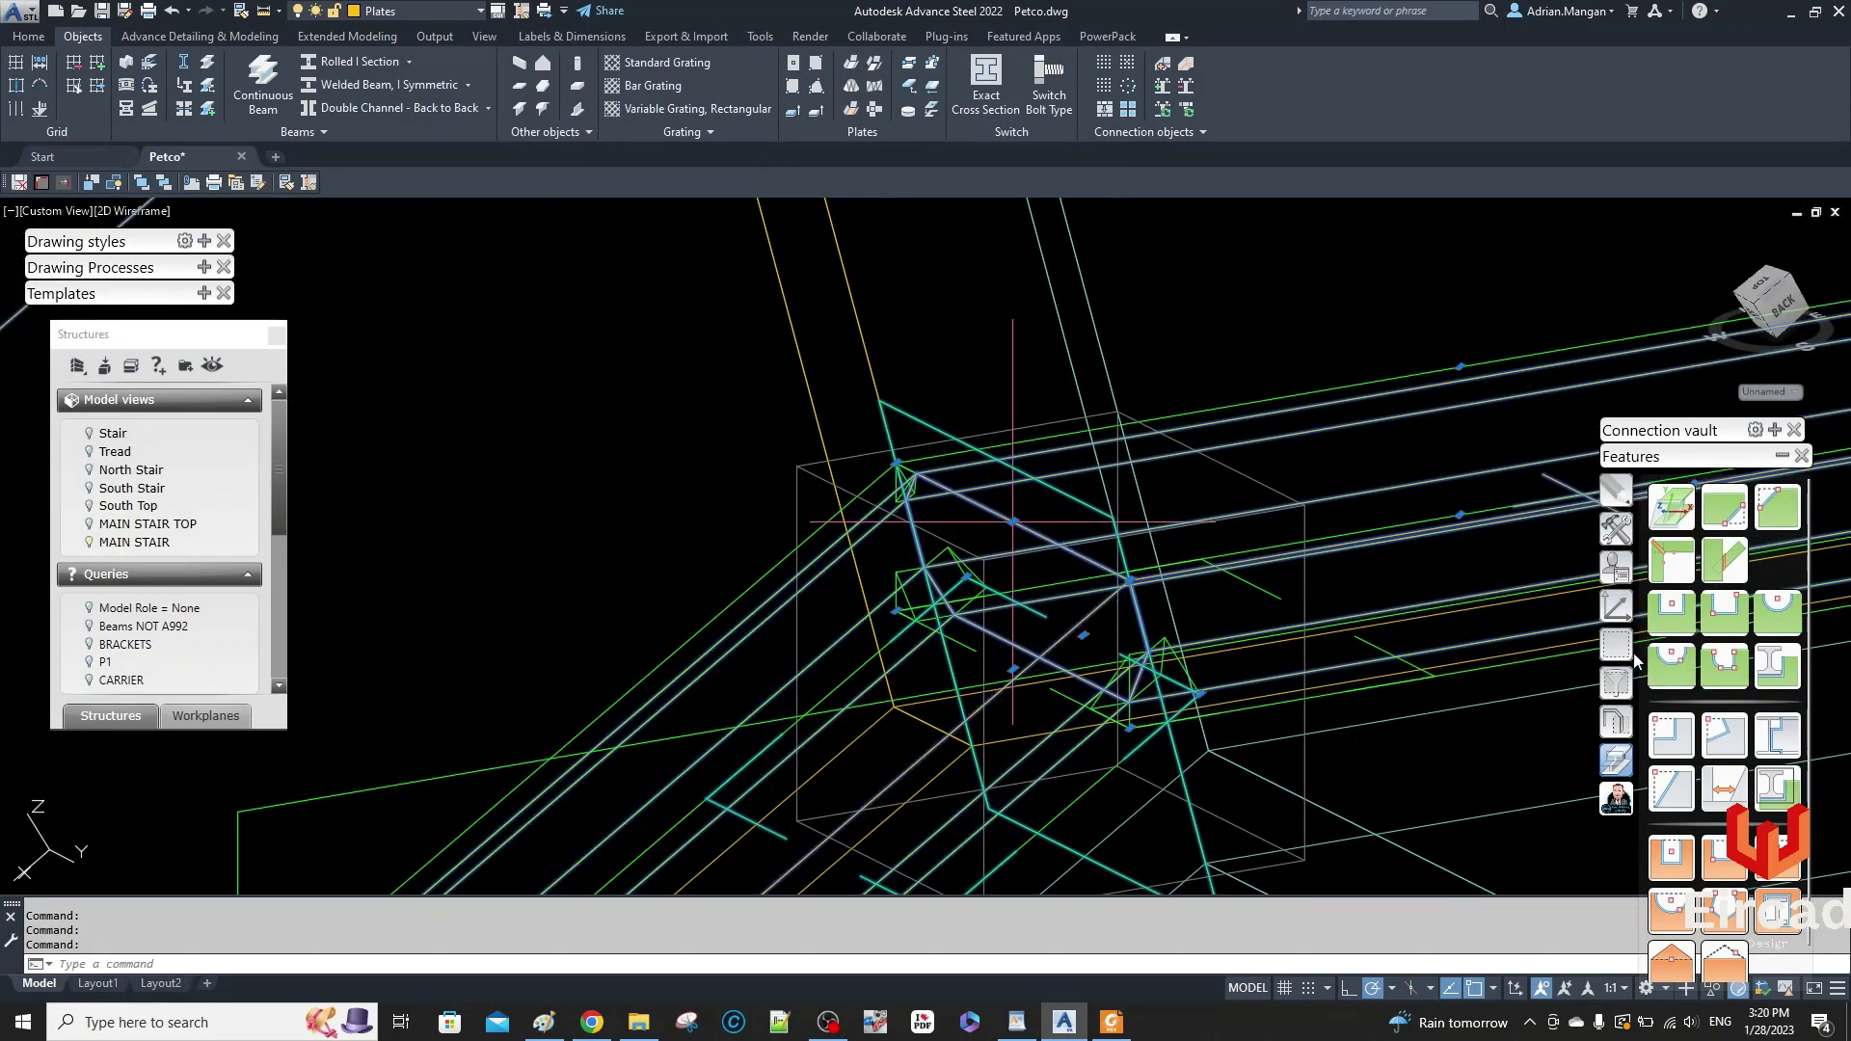
left_click(1617, 687)
left_click(1617, 722)
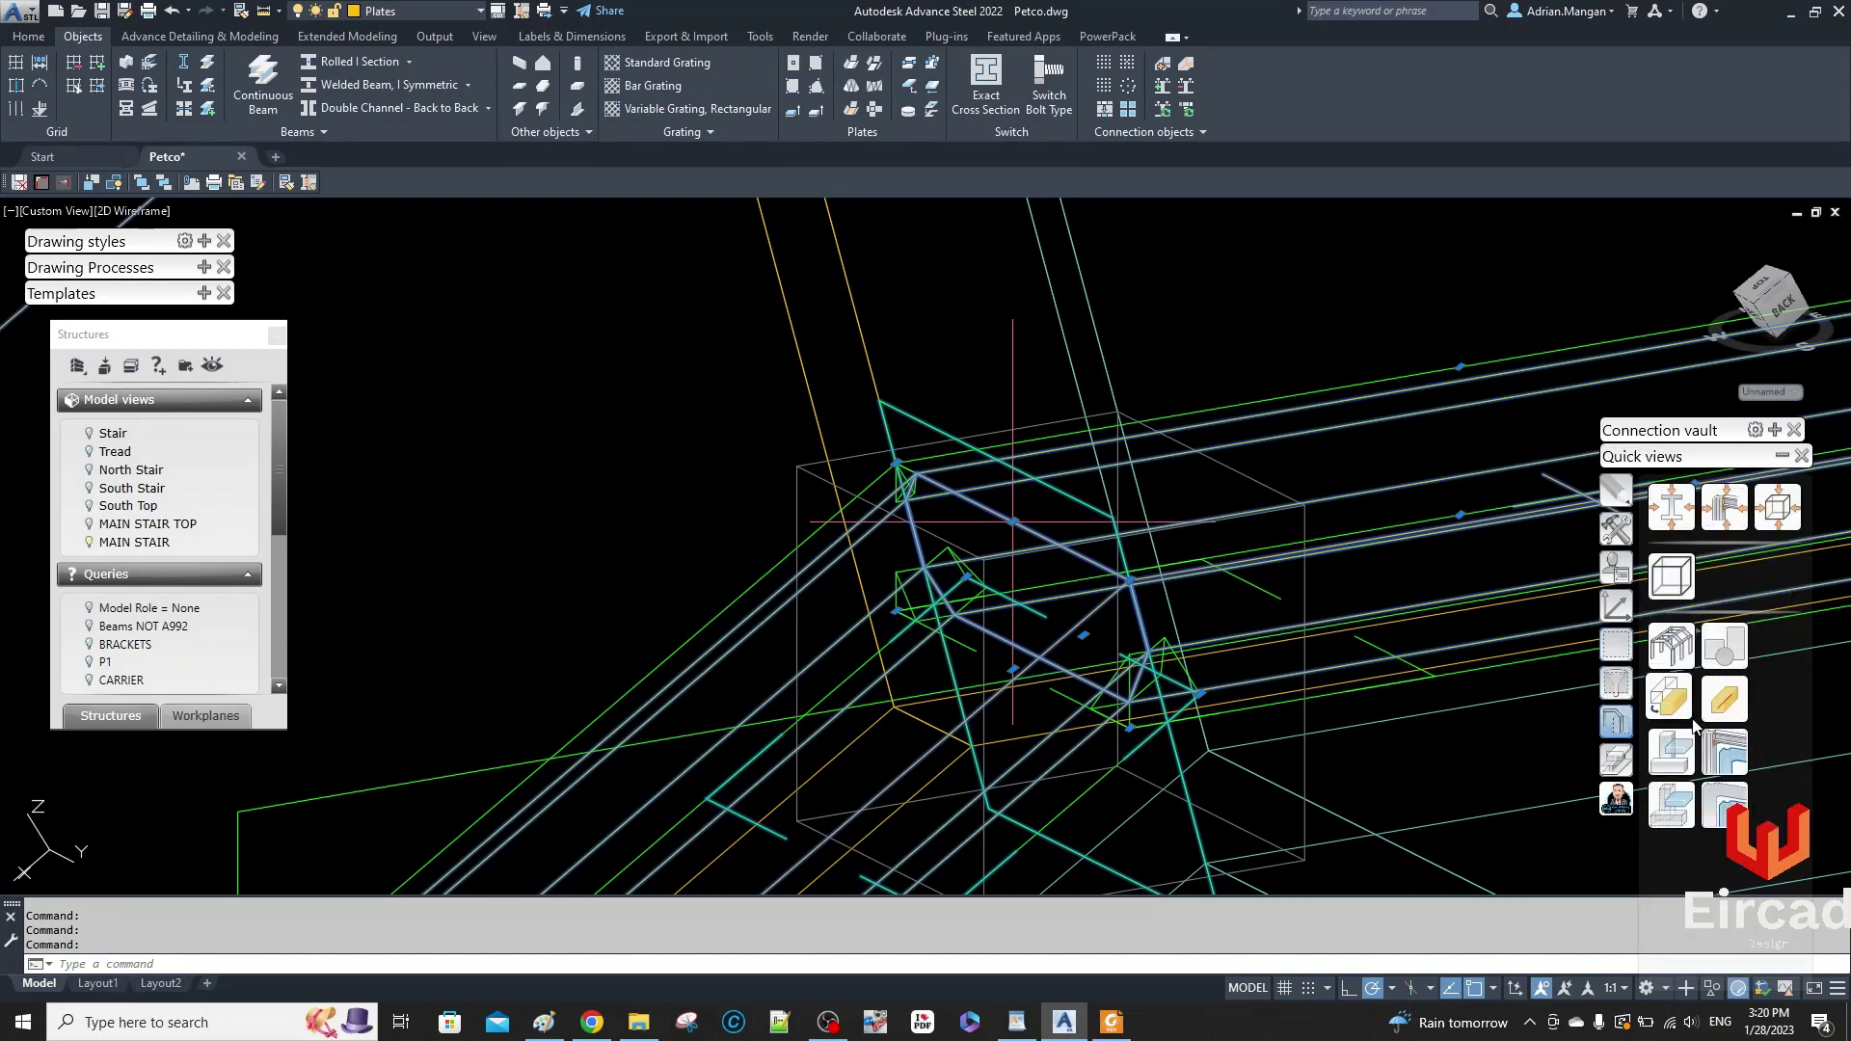
left_click(1718, 703)
key("Escape")
scroll(1366, 666, "down", 6)
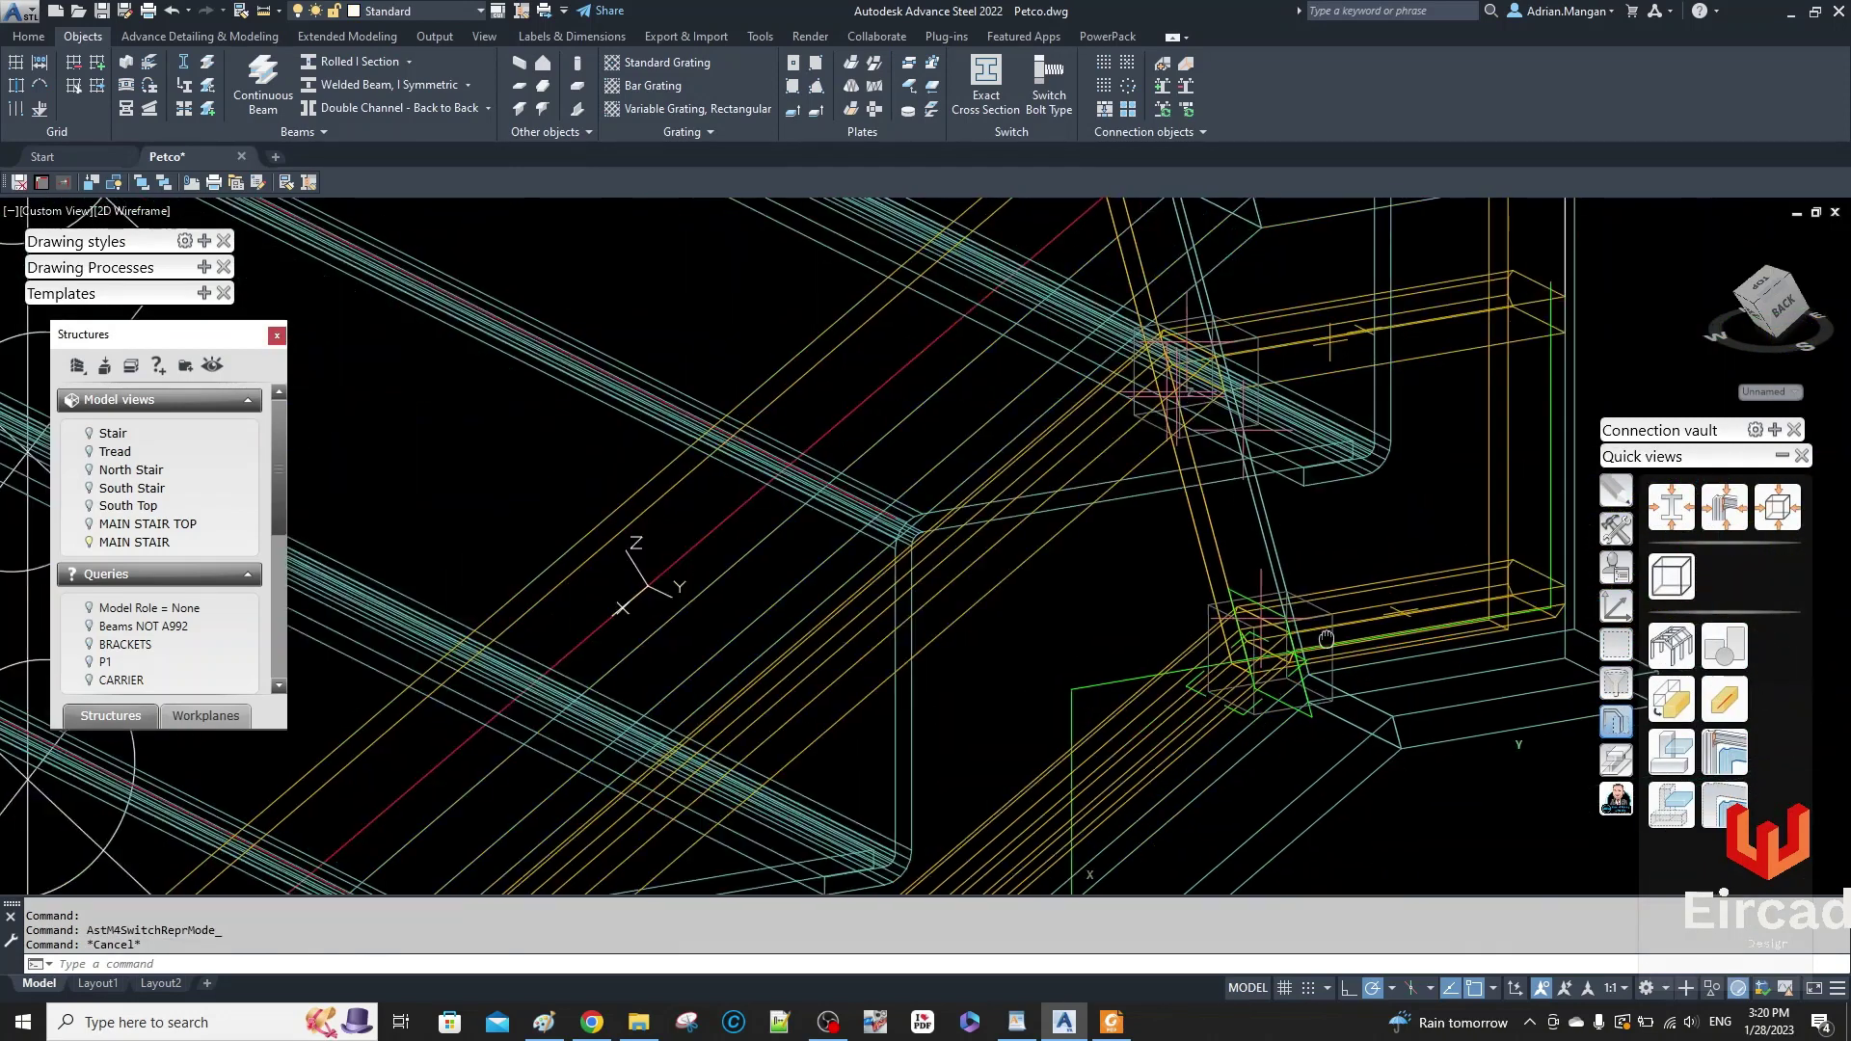
- Reset the UCS to World and rotate it so the Y axis points up for working on the landing's lower bend
middle_click_drag(1361, 664, 1295, 561)
scroll(1285, 541, "up", 4)
middle_click_drag(1334, 502, 1157, 526)
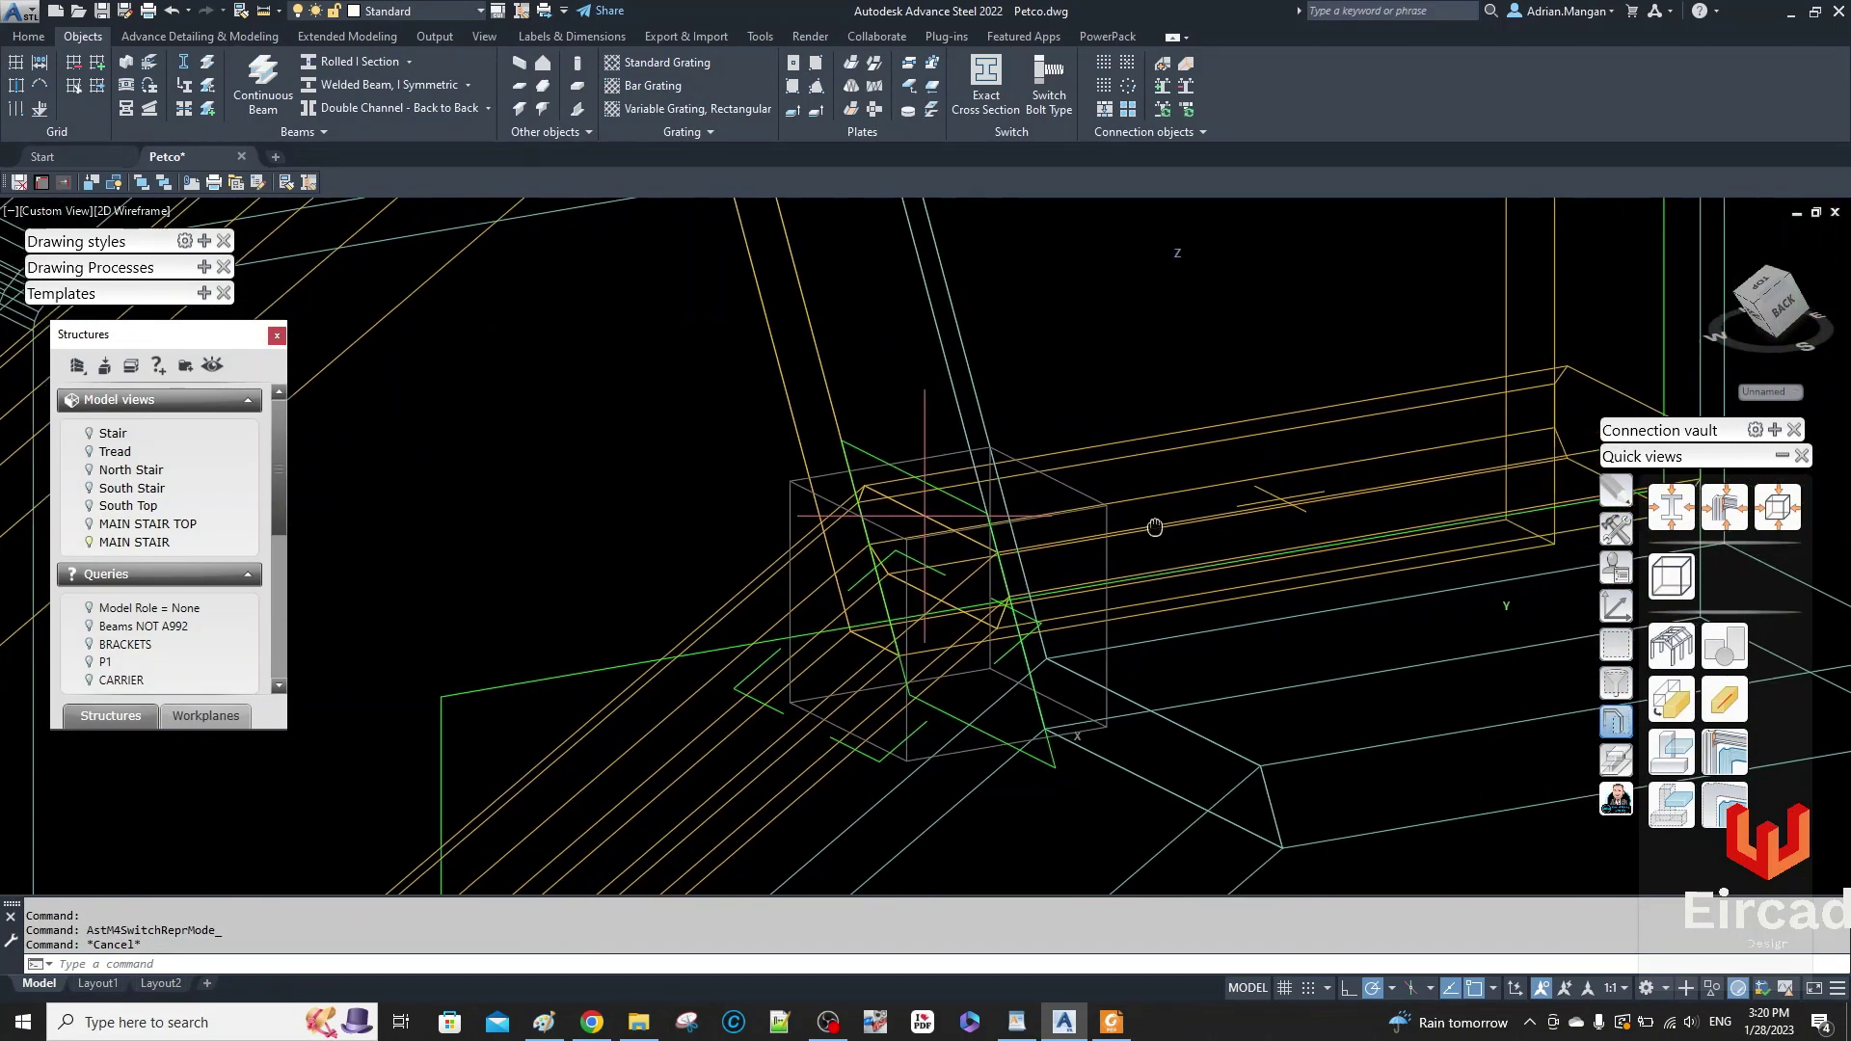
middle_click_drag(1454, 445, 1164, 492)
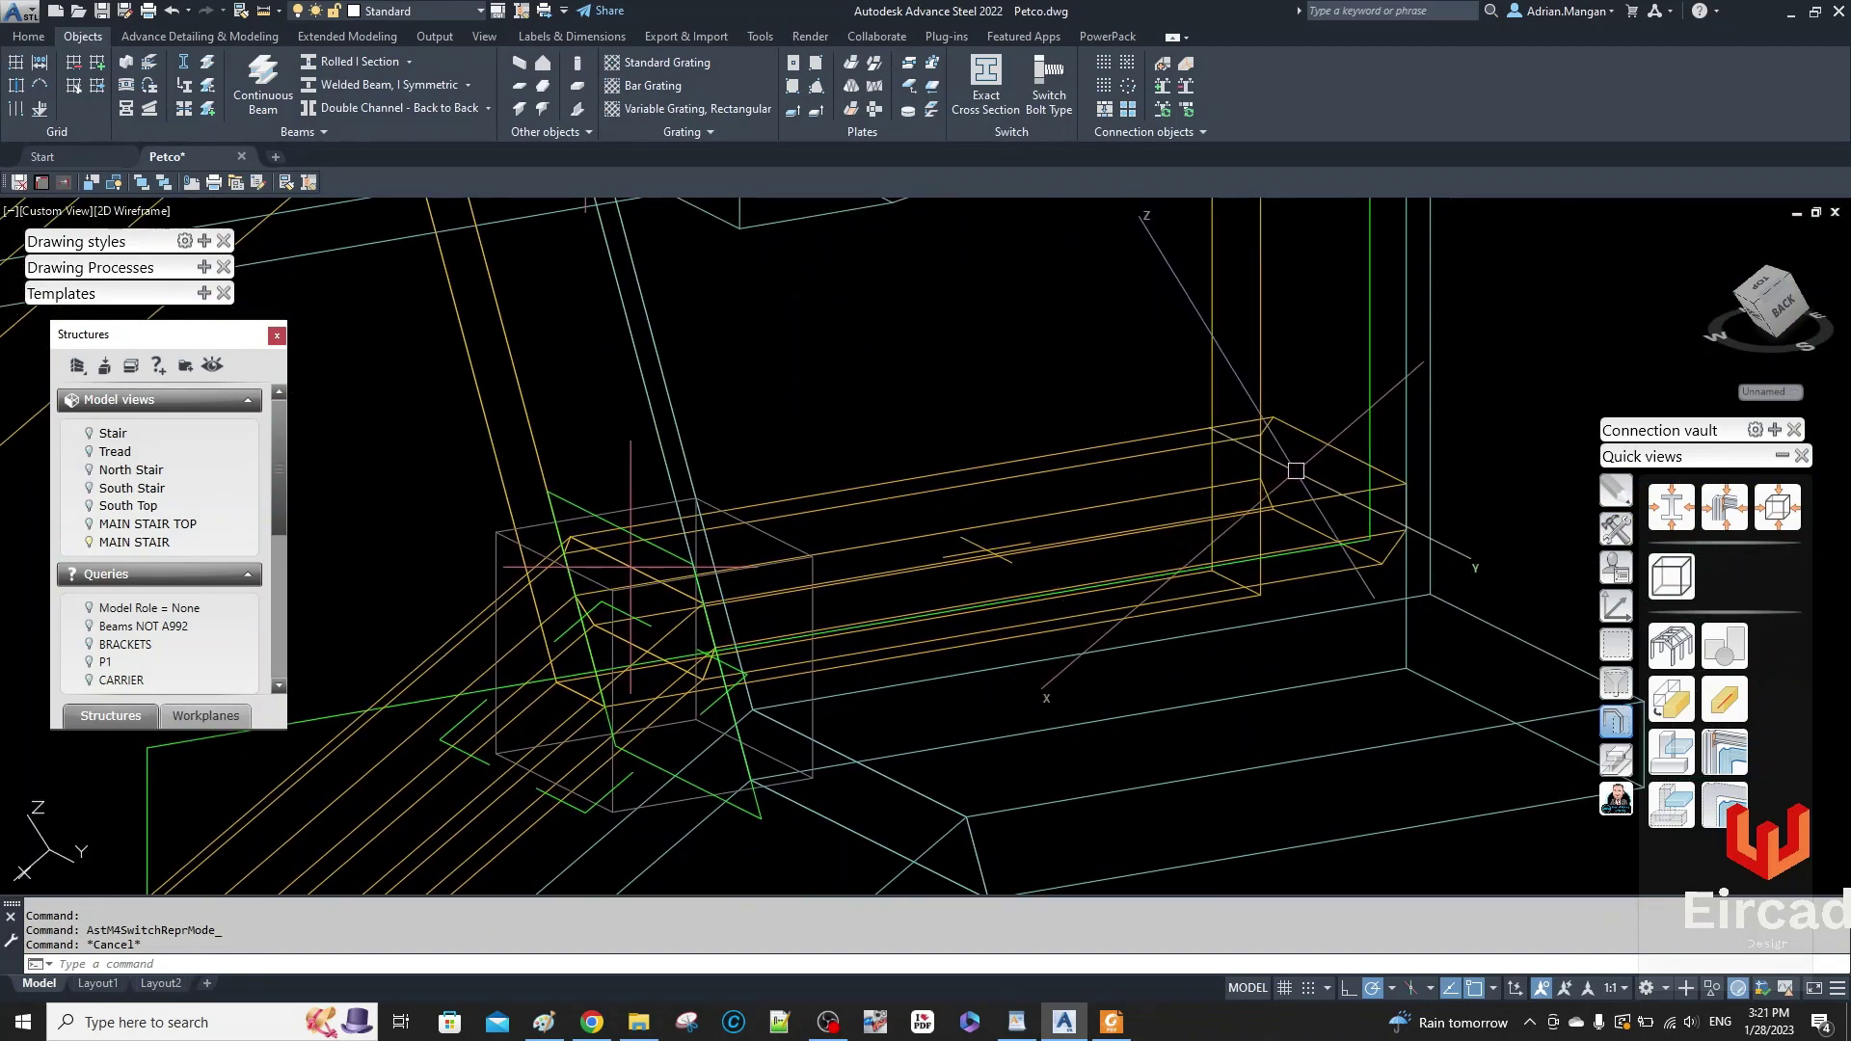
scroll(1253, 453, "down", 5)
scroll(1285, 386, "down", 4)
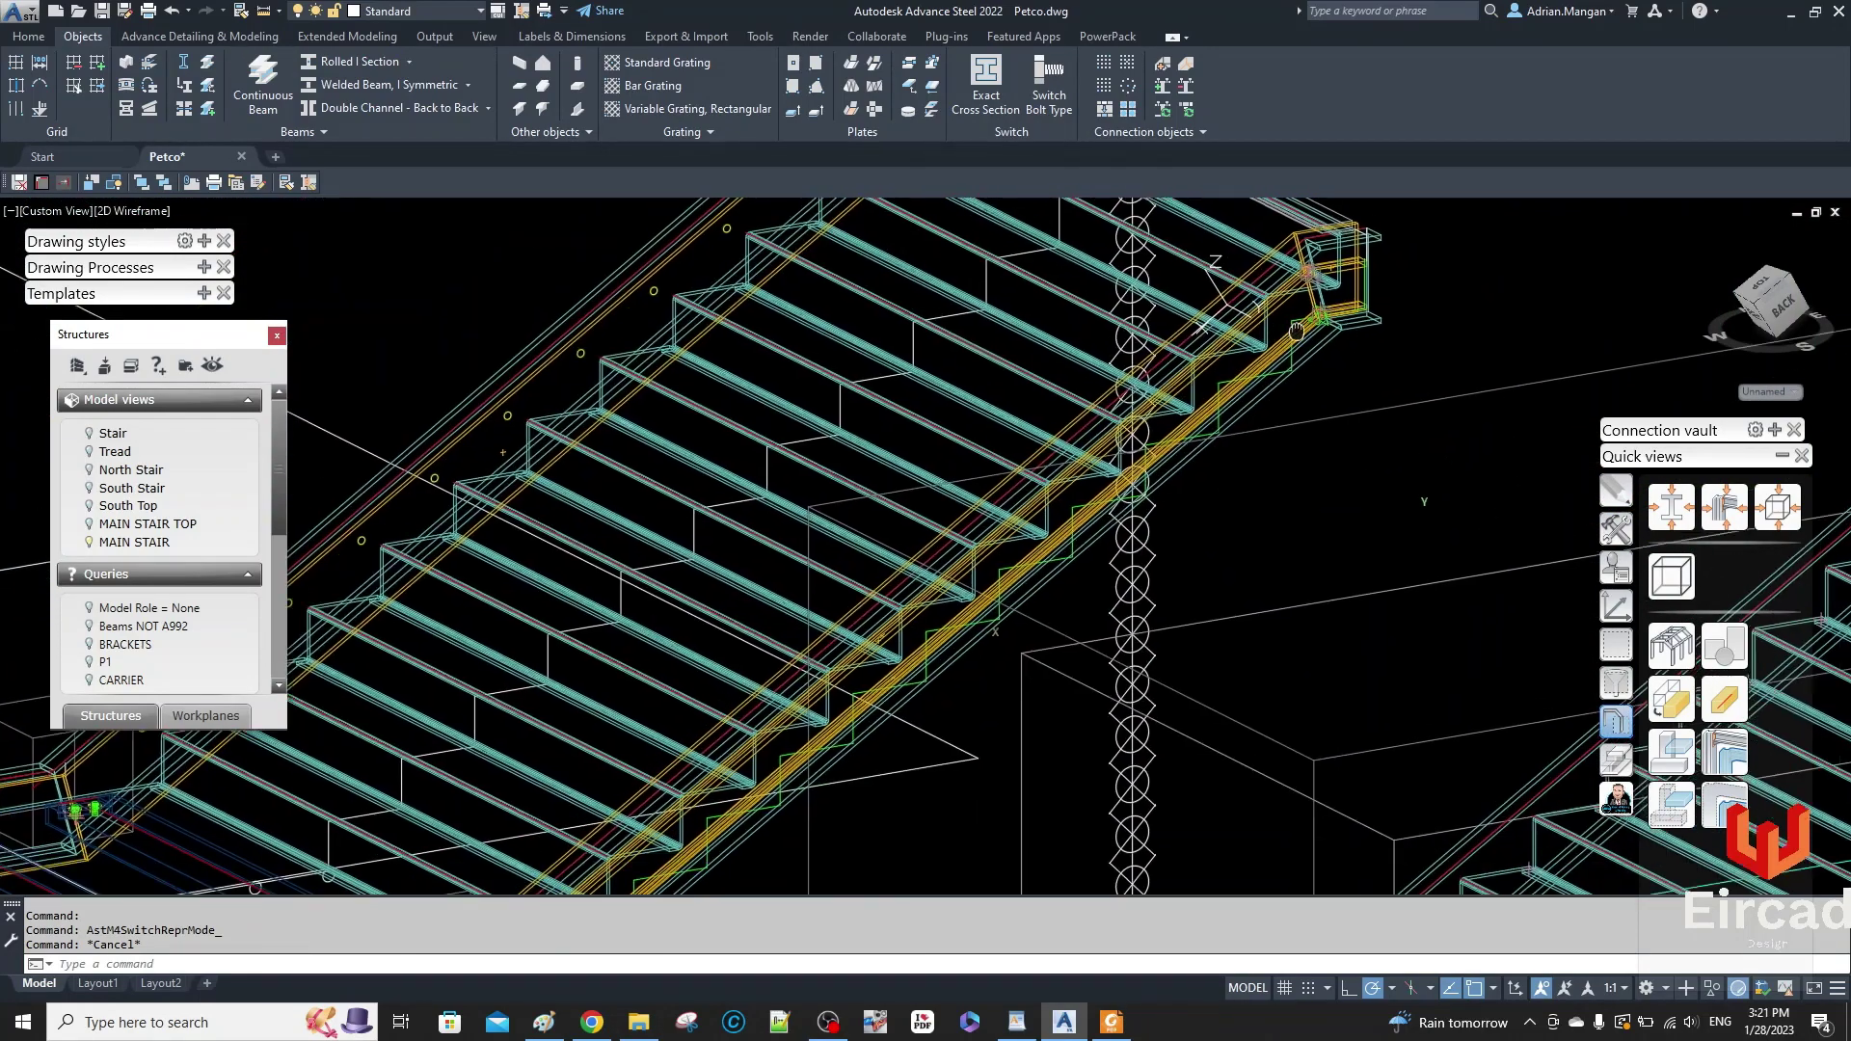
middle_click_drag(1250, 403, 1332, 332)
middle_click_drag(974, 600, 1151, 351)
middle_click_drag(946, 485, 1097, 348)
scroll(810, 546, "up", 3)
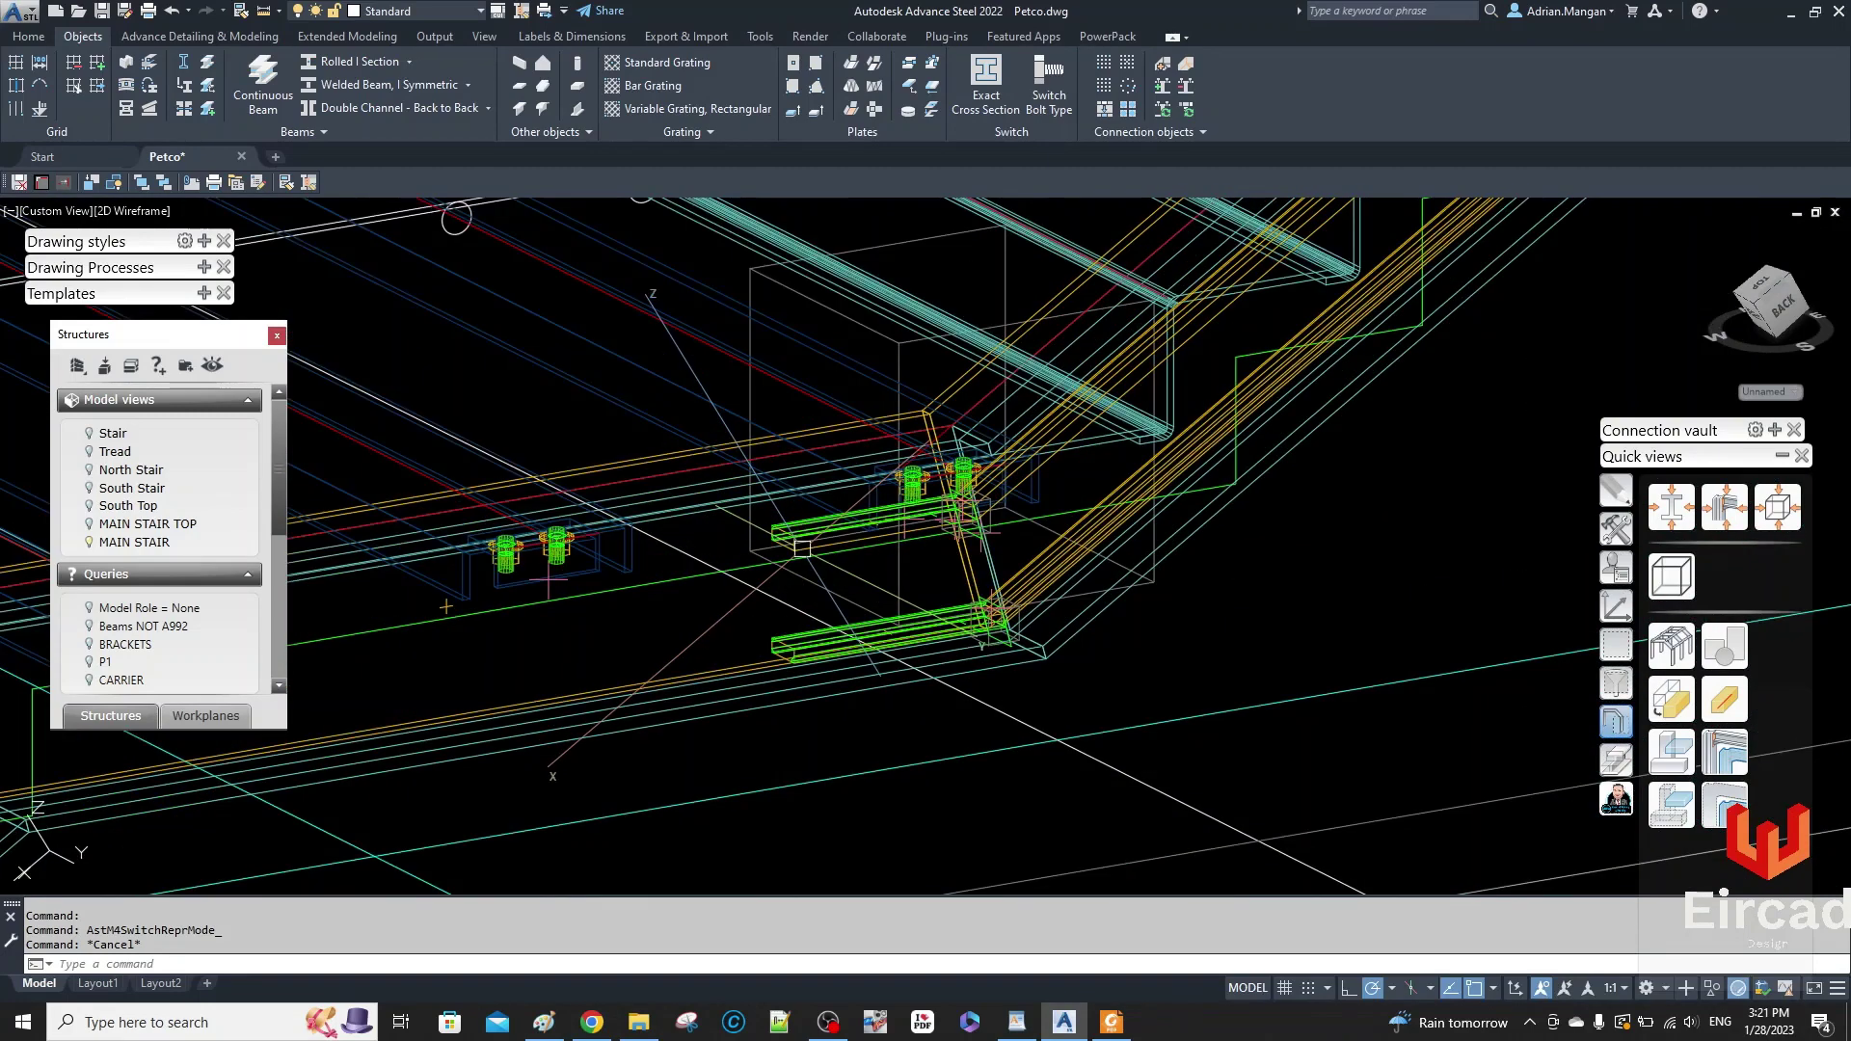
middle_click_drag(849, 482, 1430, 380)
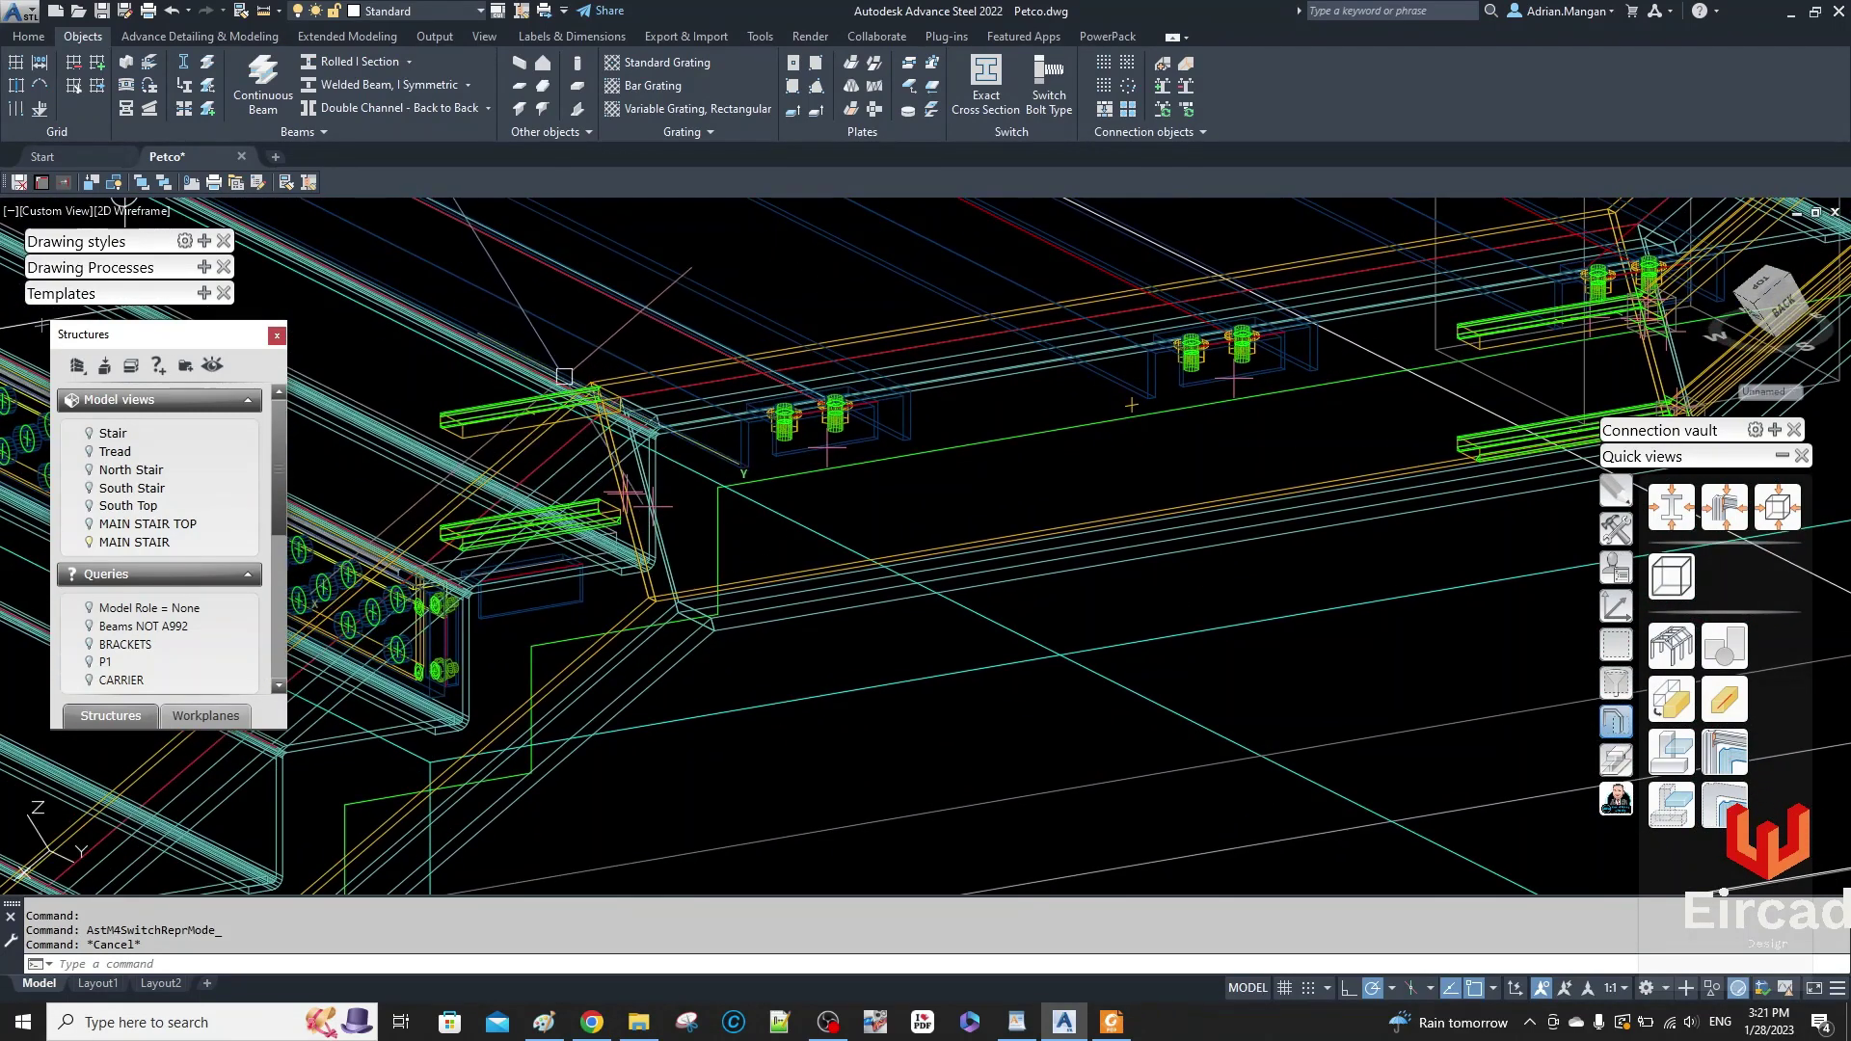
left_click(1619, 606)
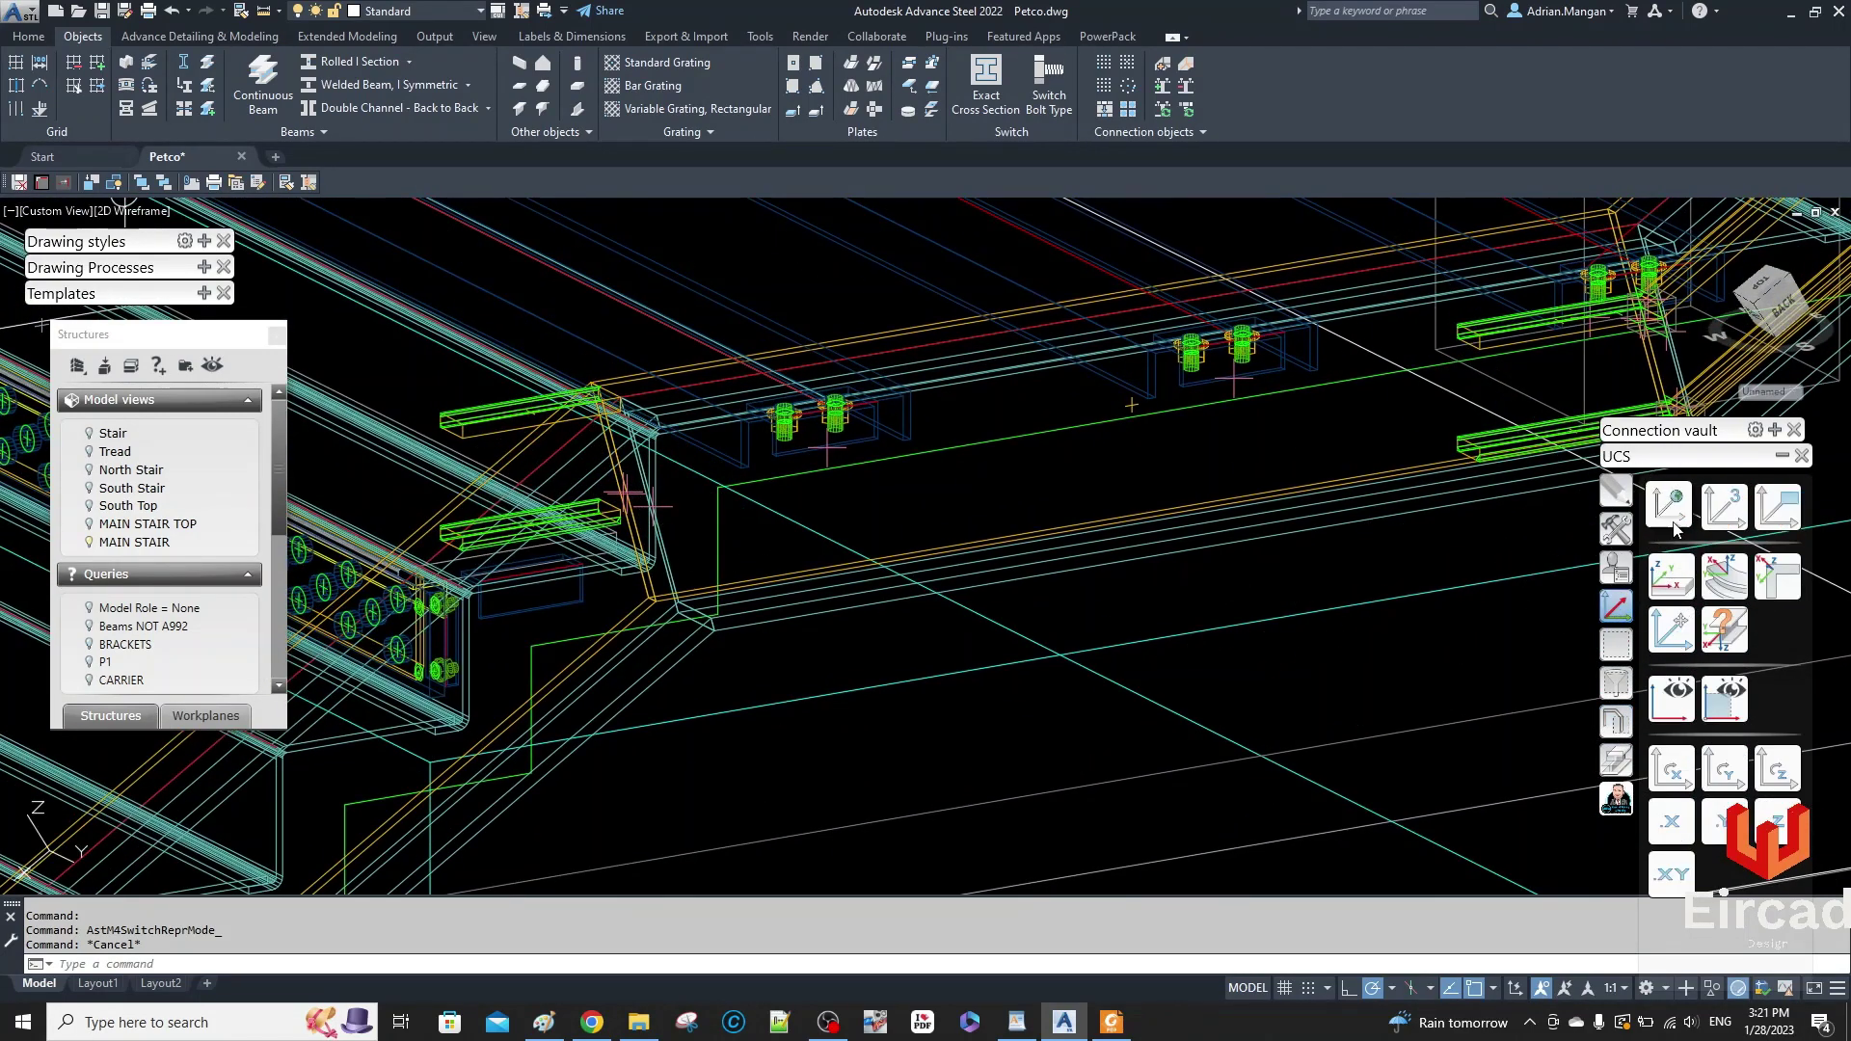
left_click(1670, 506)
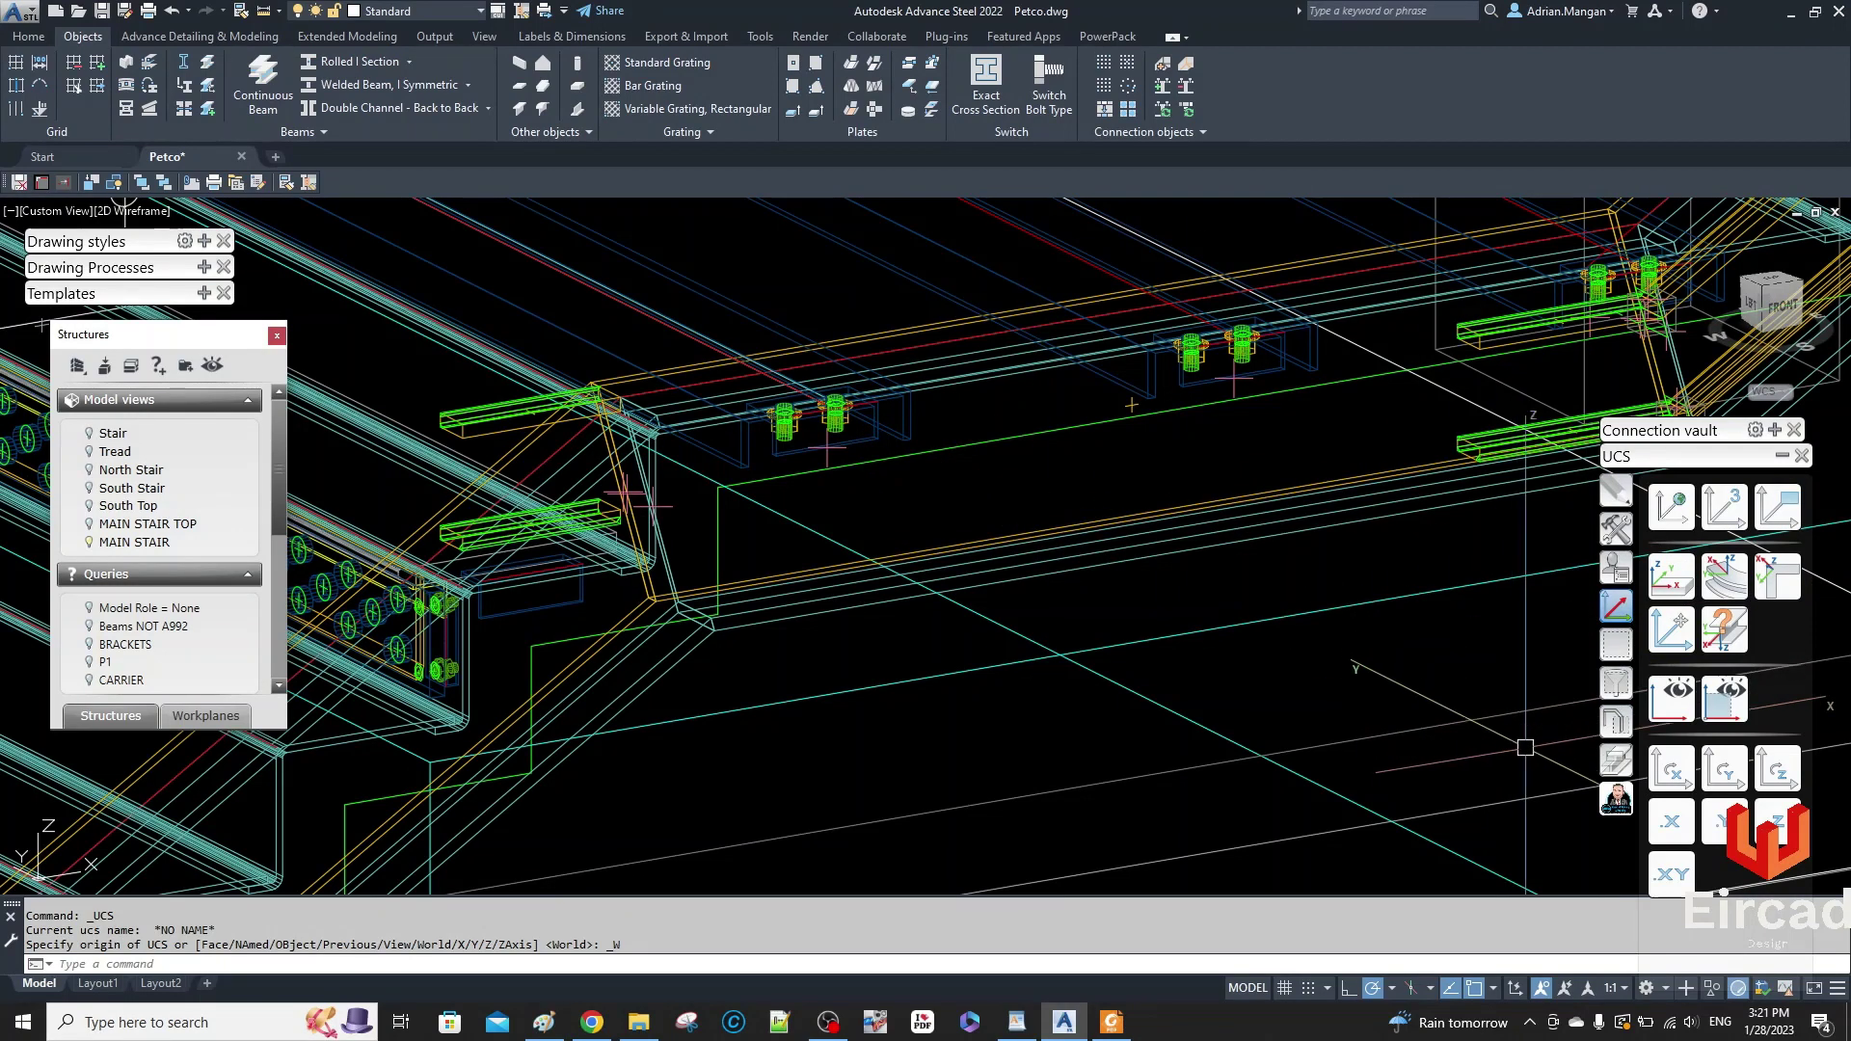
scroll(495, 420, "up", 2)
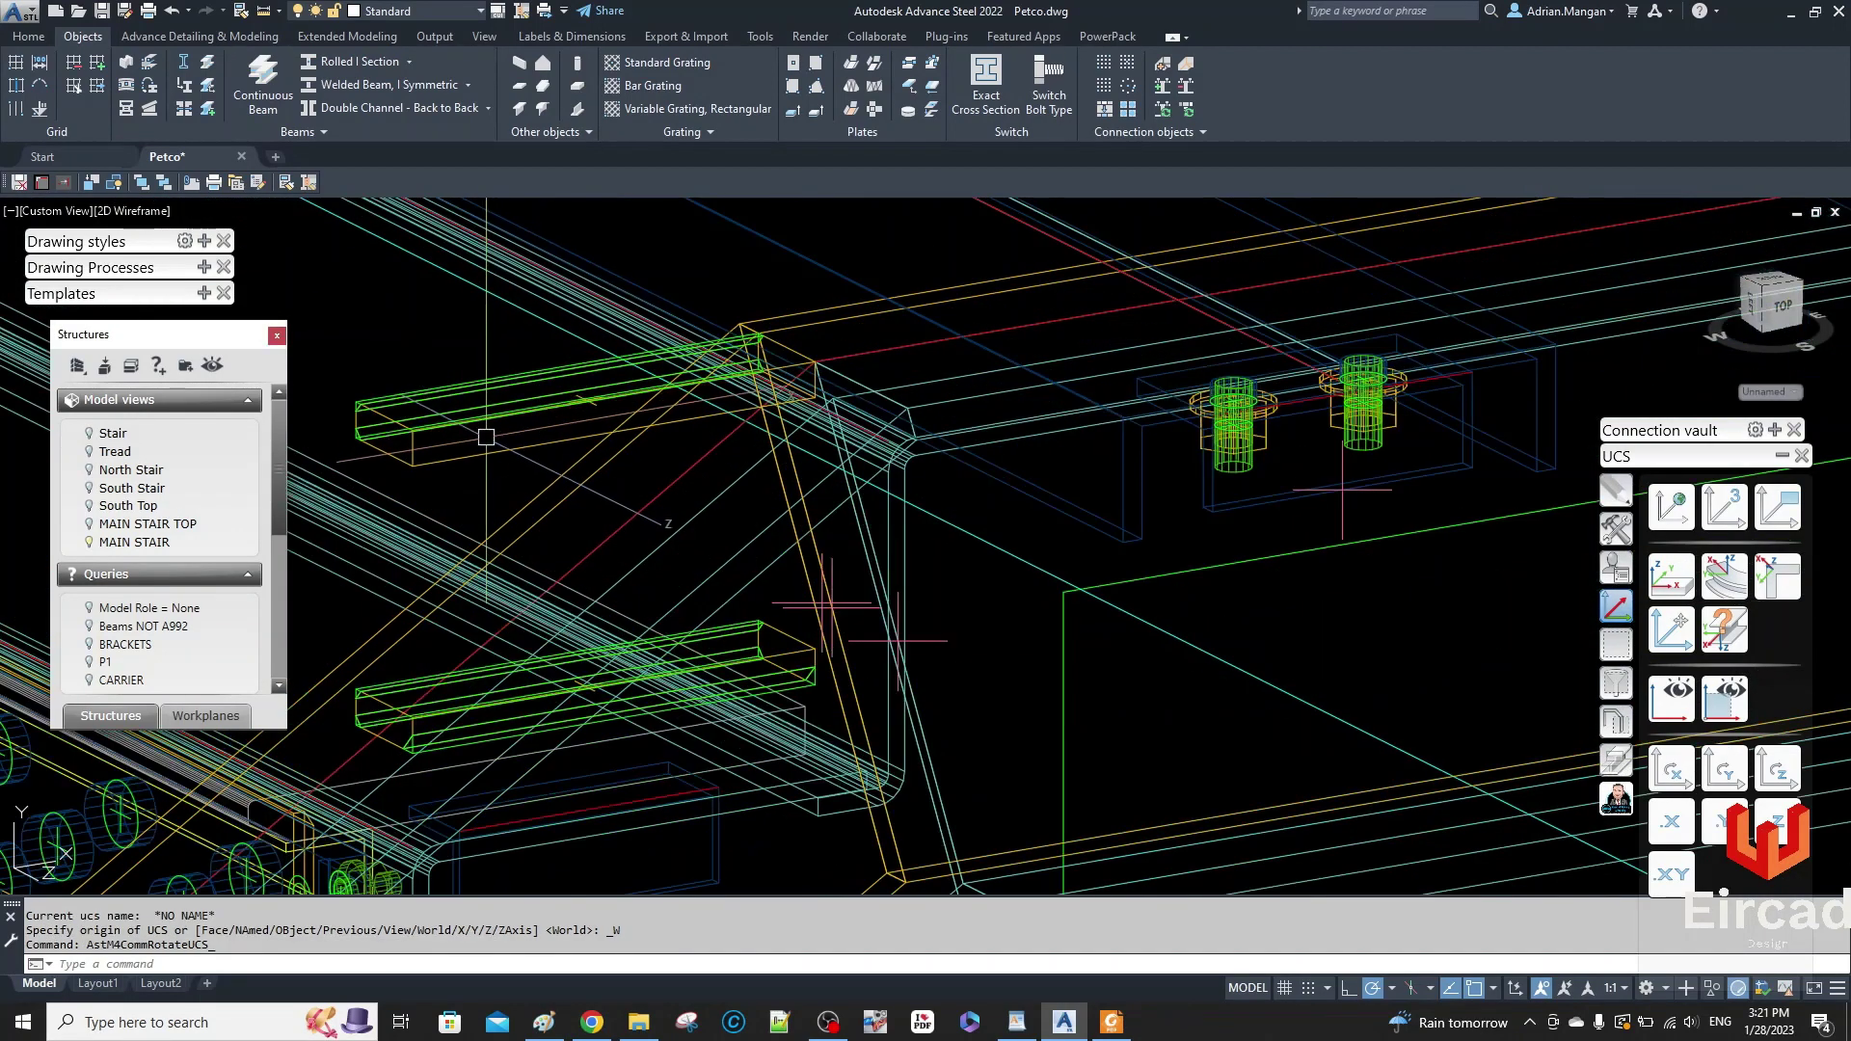
- Rotate the two horizontal plates at the landing's lower bend about the upper plate's corner by reference, from its long edge to the lower flight's slope
left_click(477, 455)
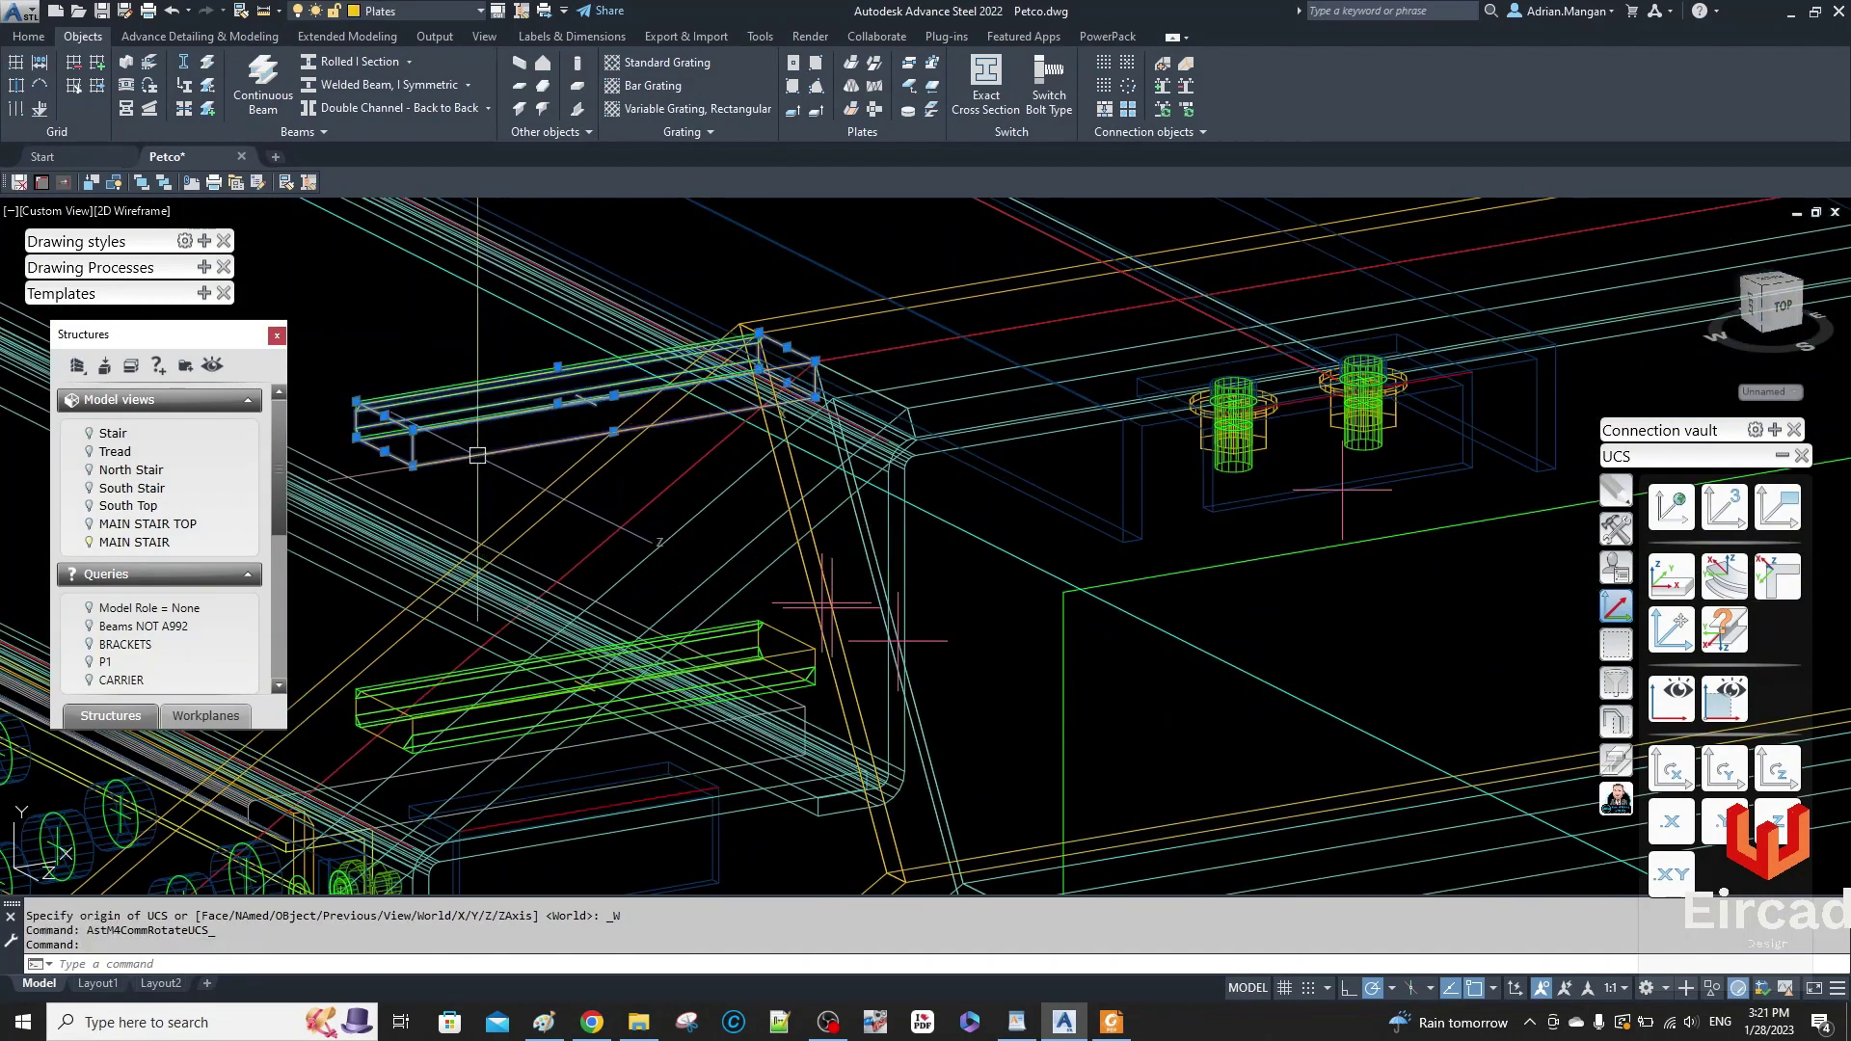
left_click(383, 744)
right_click(387, 744)
left_click(478, 349)
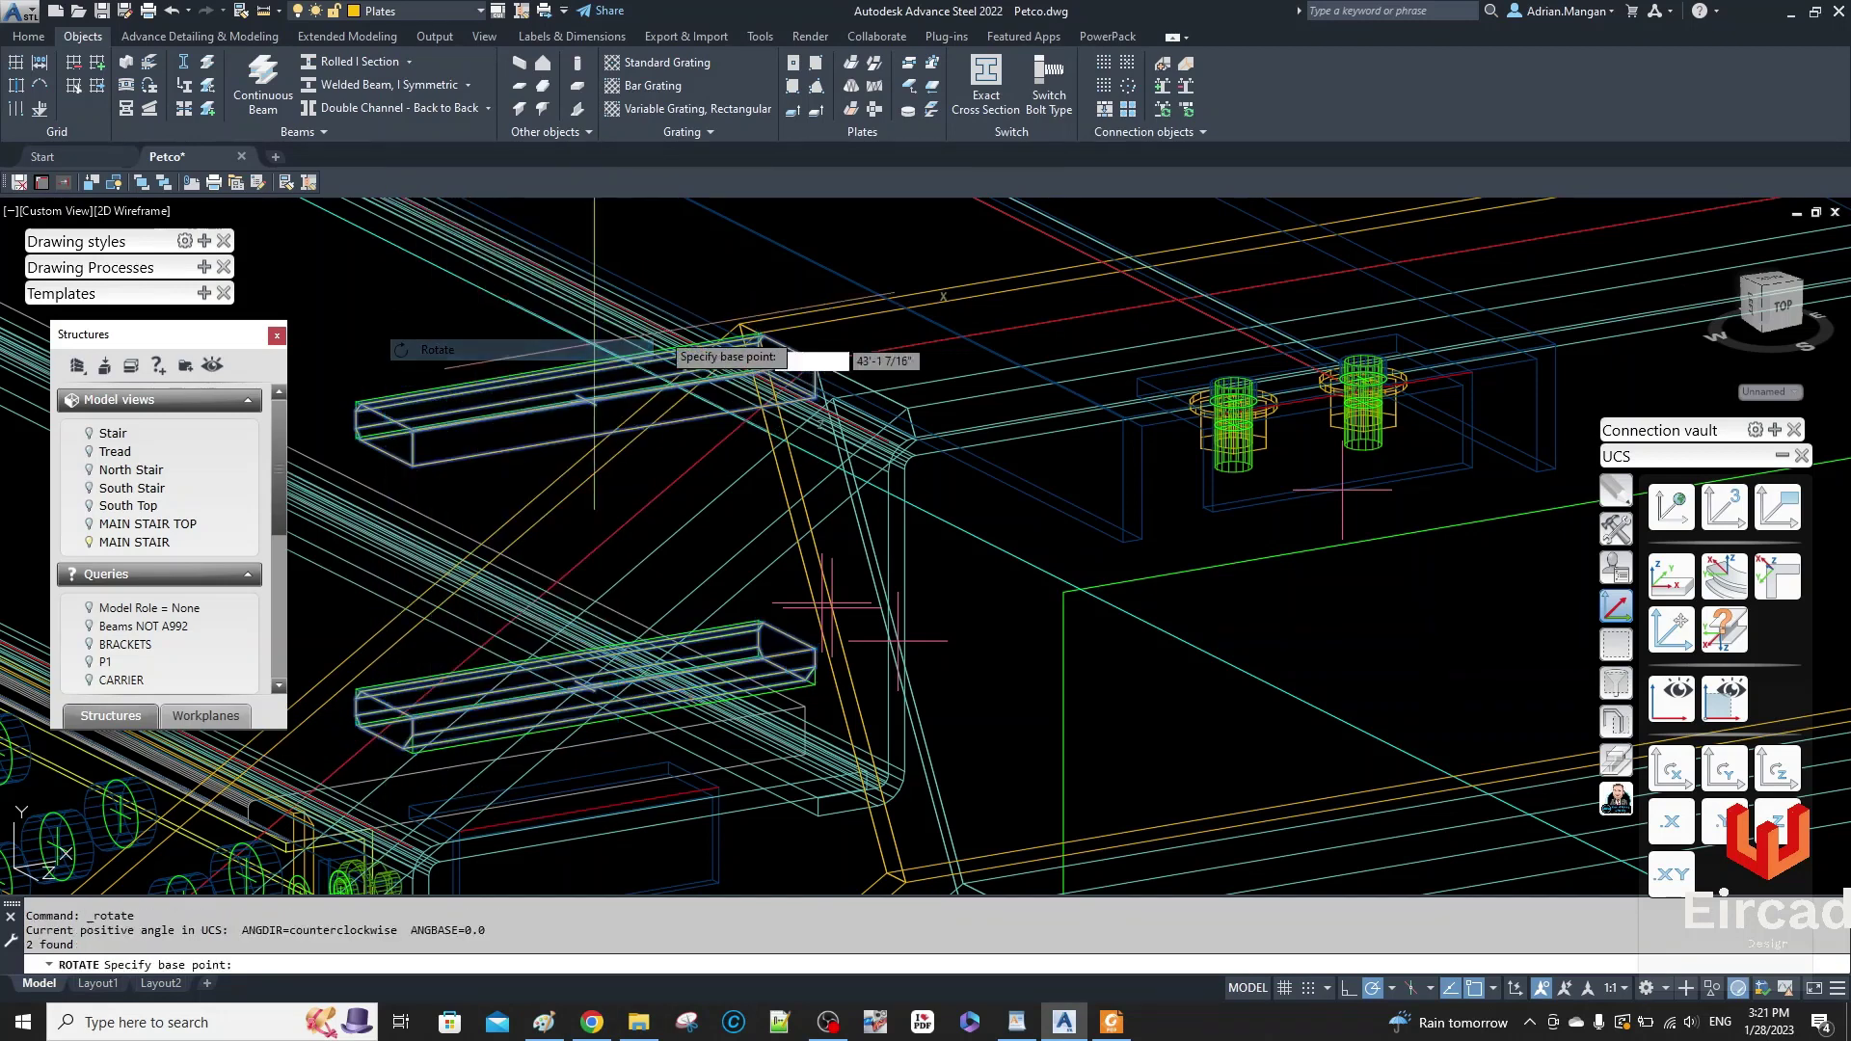
left_click(816, 316)
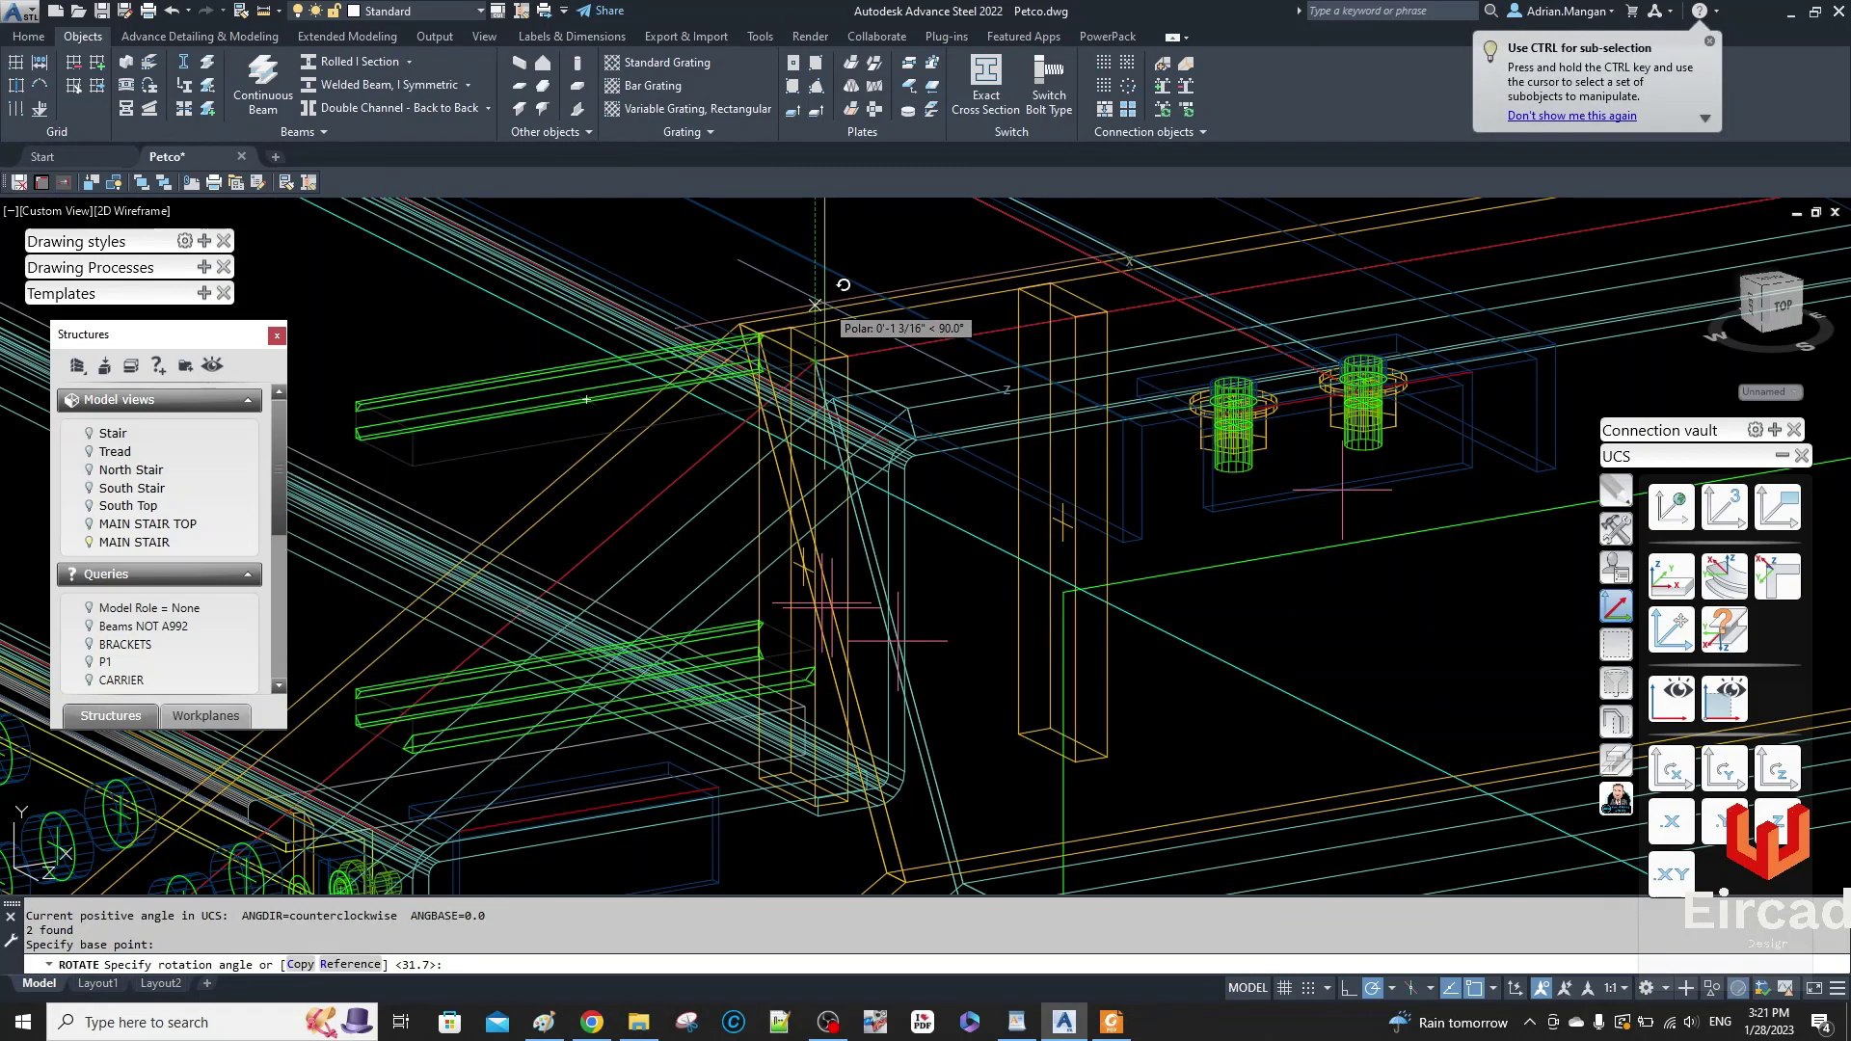
type("R")
key("Return")
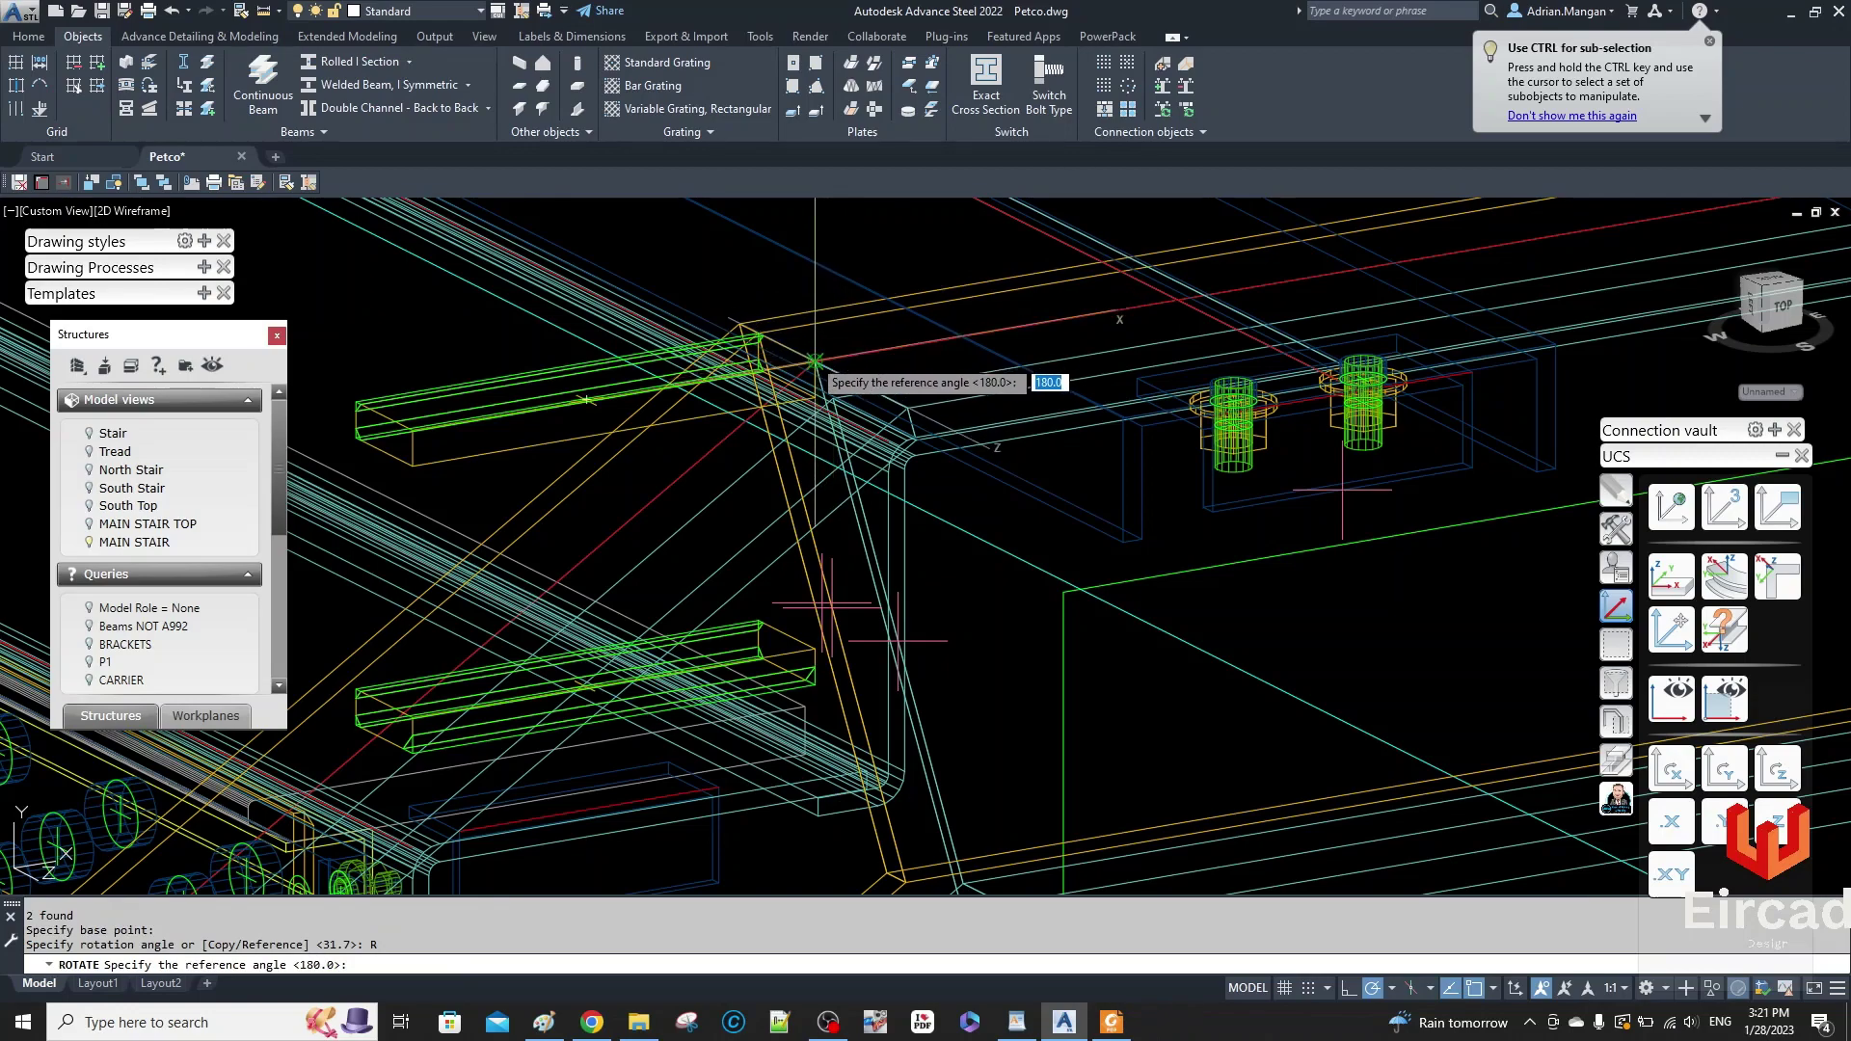
left_click(814, 364)
scroll(526, 369, "up", 4)
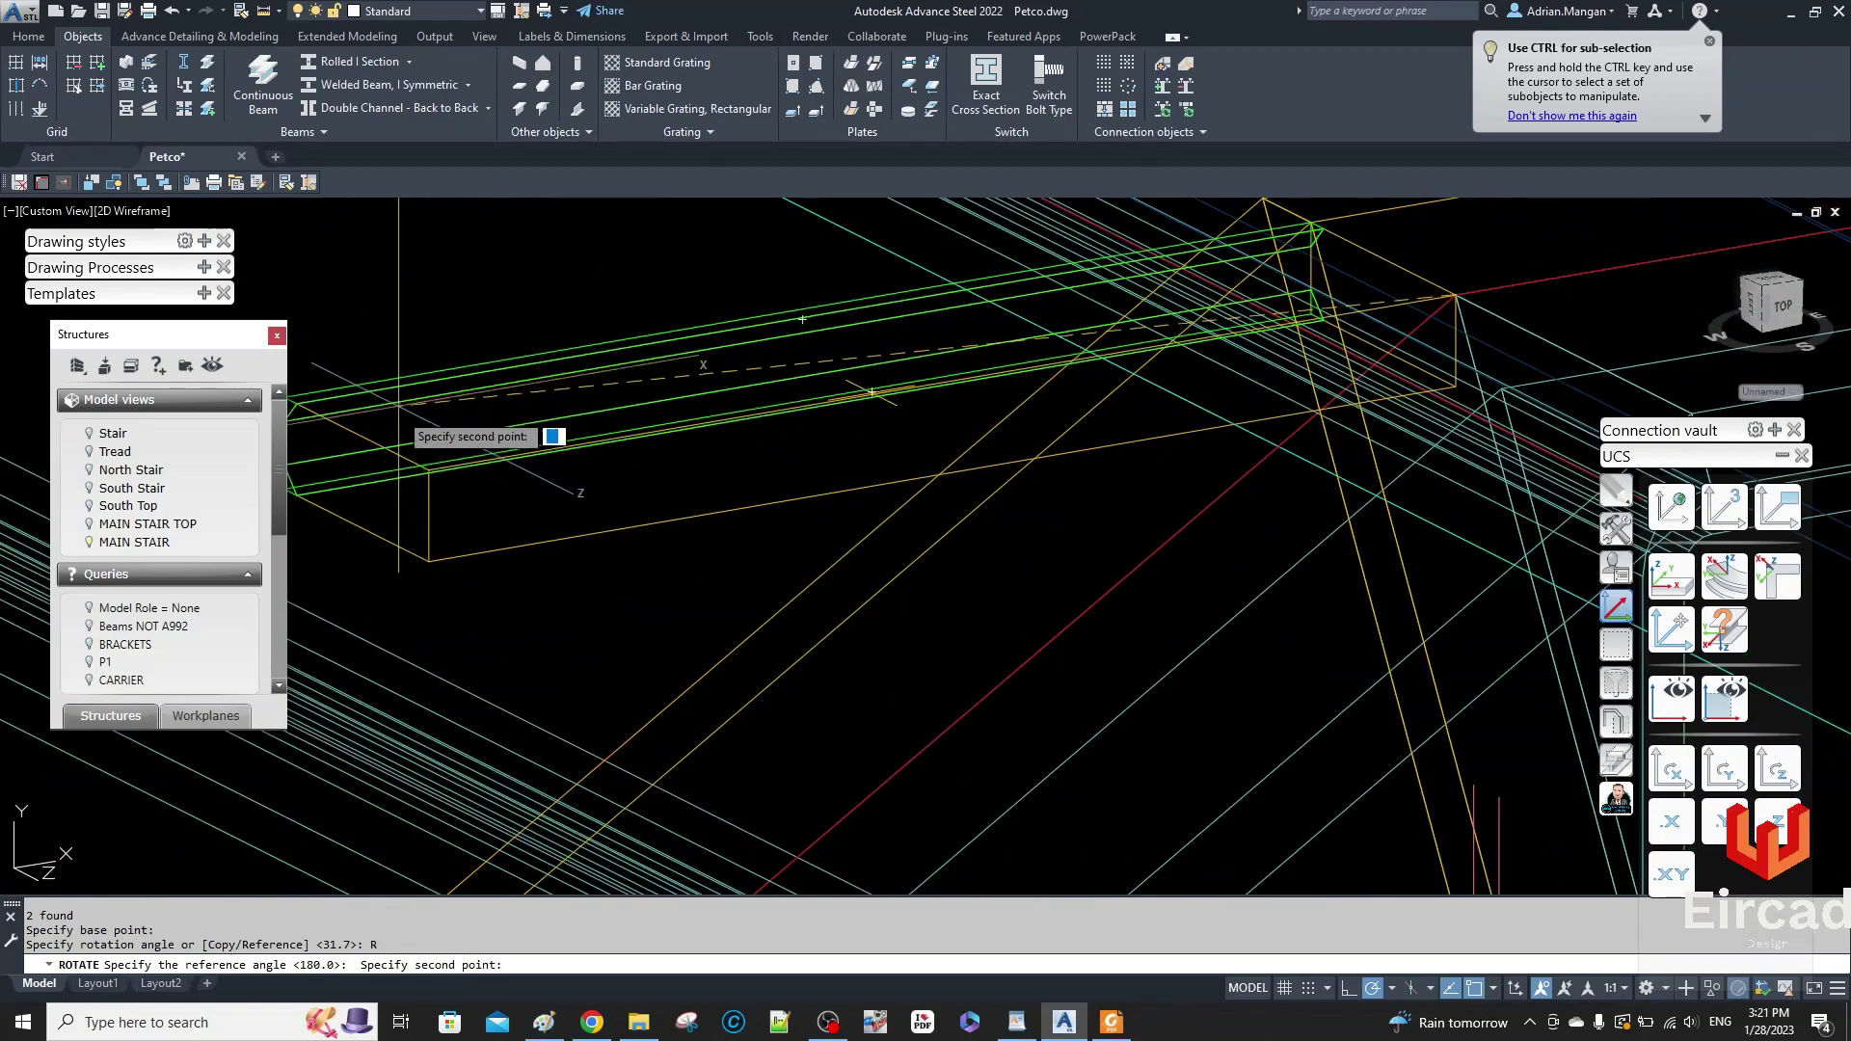
left_click(430, 469)
scroll(444, 458, "down", 6)
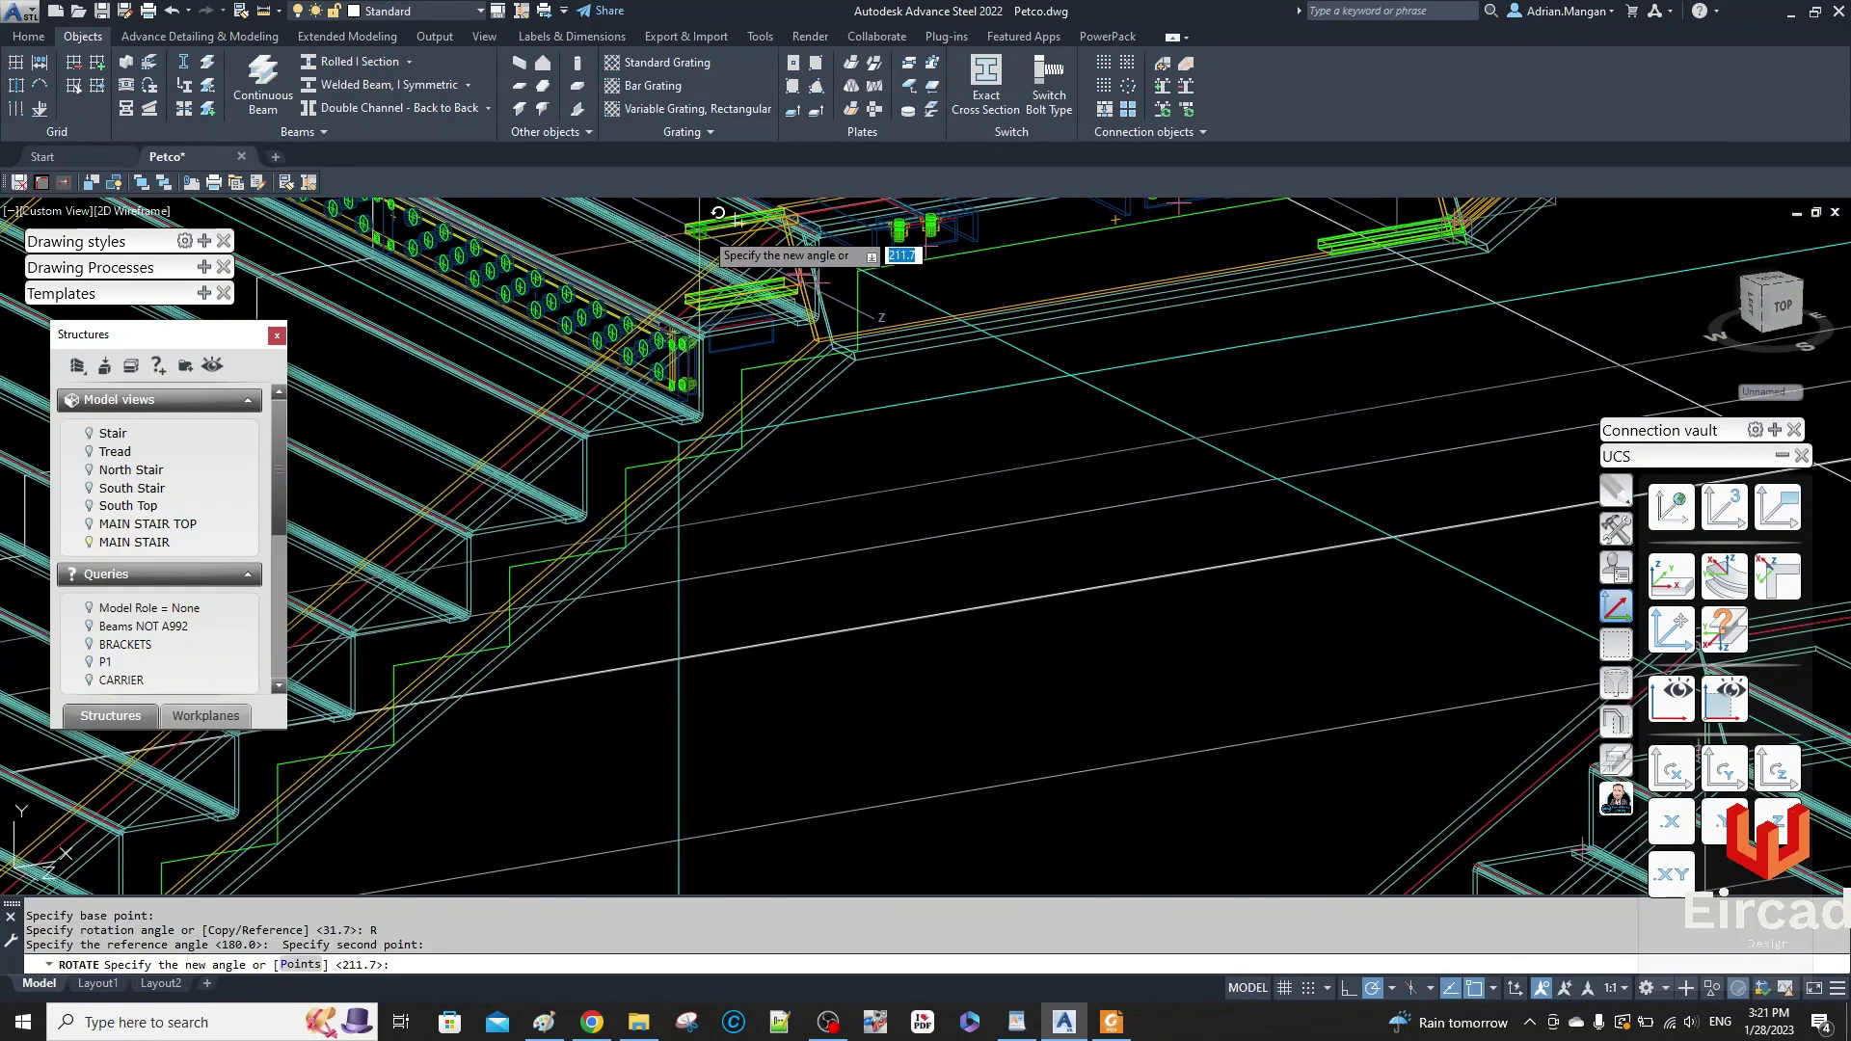
scroll(701, 237, "up", 8)
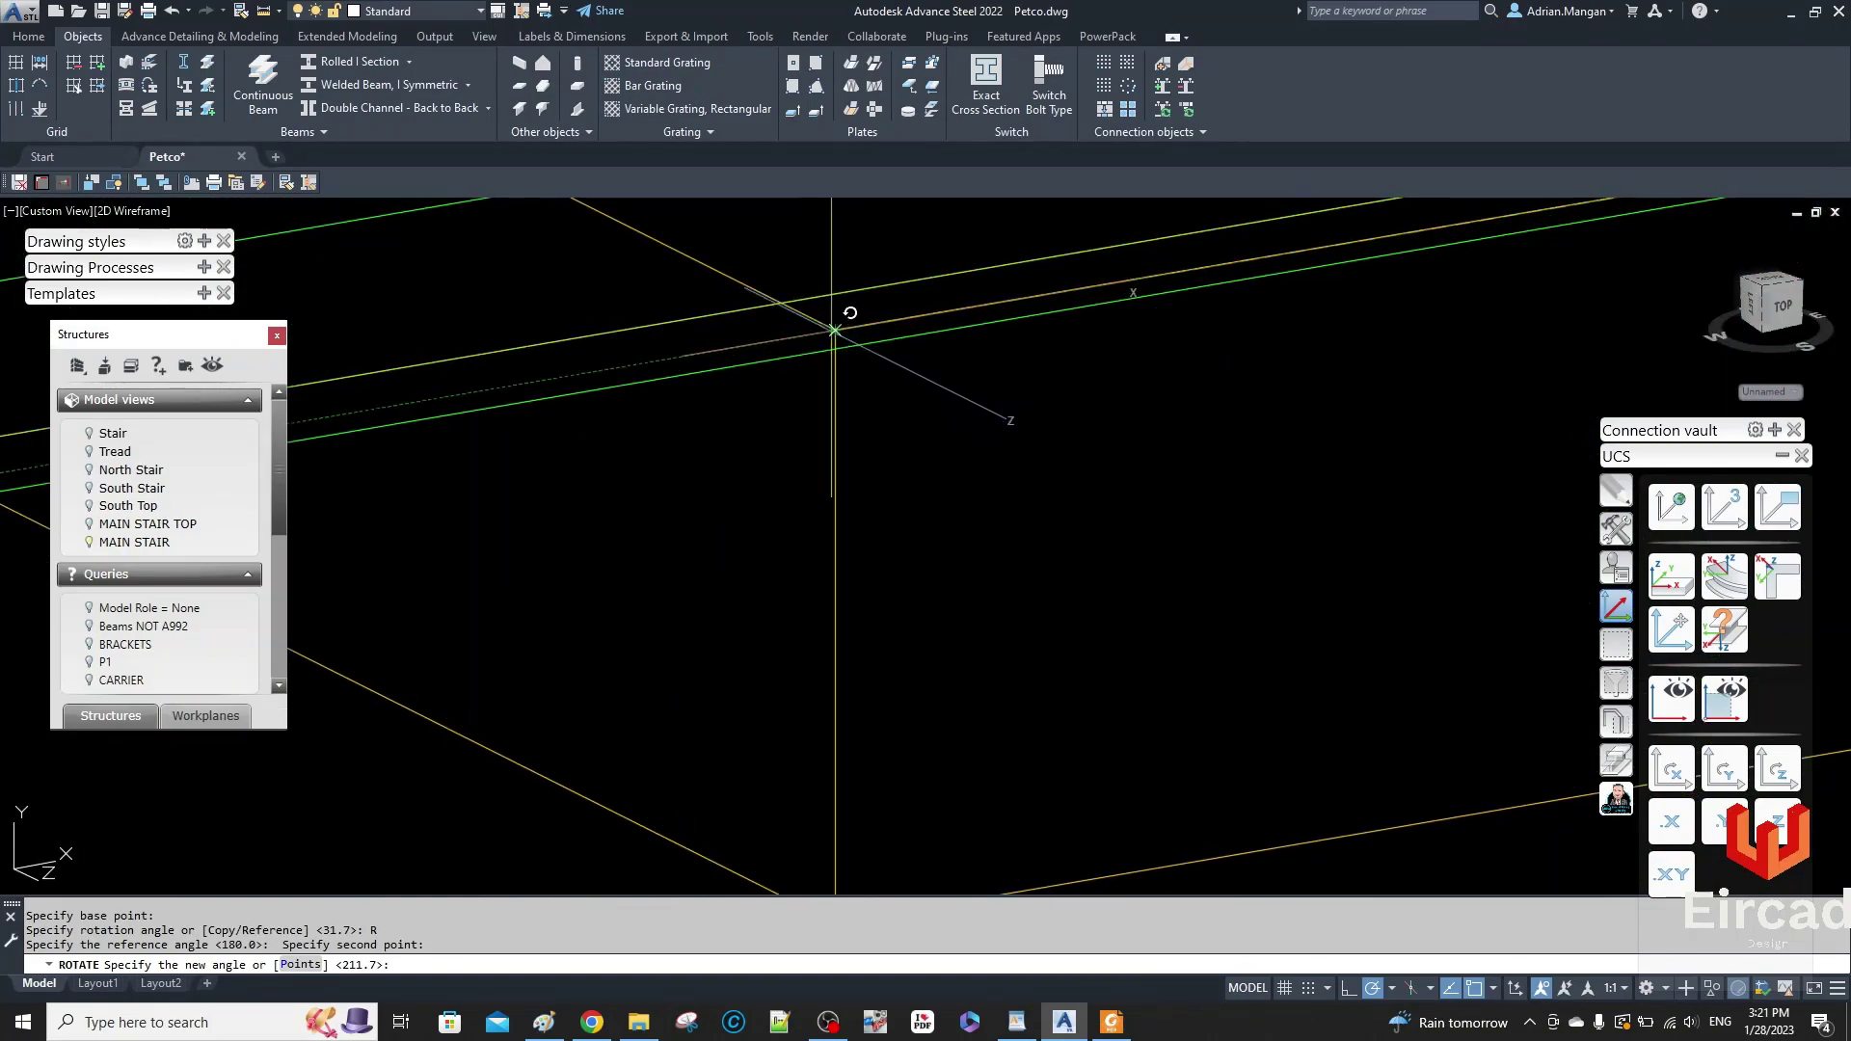
scroll(731, 516, "down", 8)
middle_click_drag(728, 516, 880, 338)
scroll(627, 502, "down", 4)
middle_click_drag(602, 534, 788, 351)
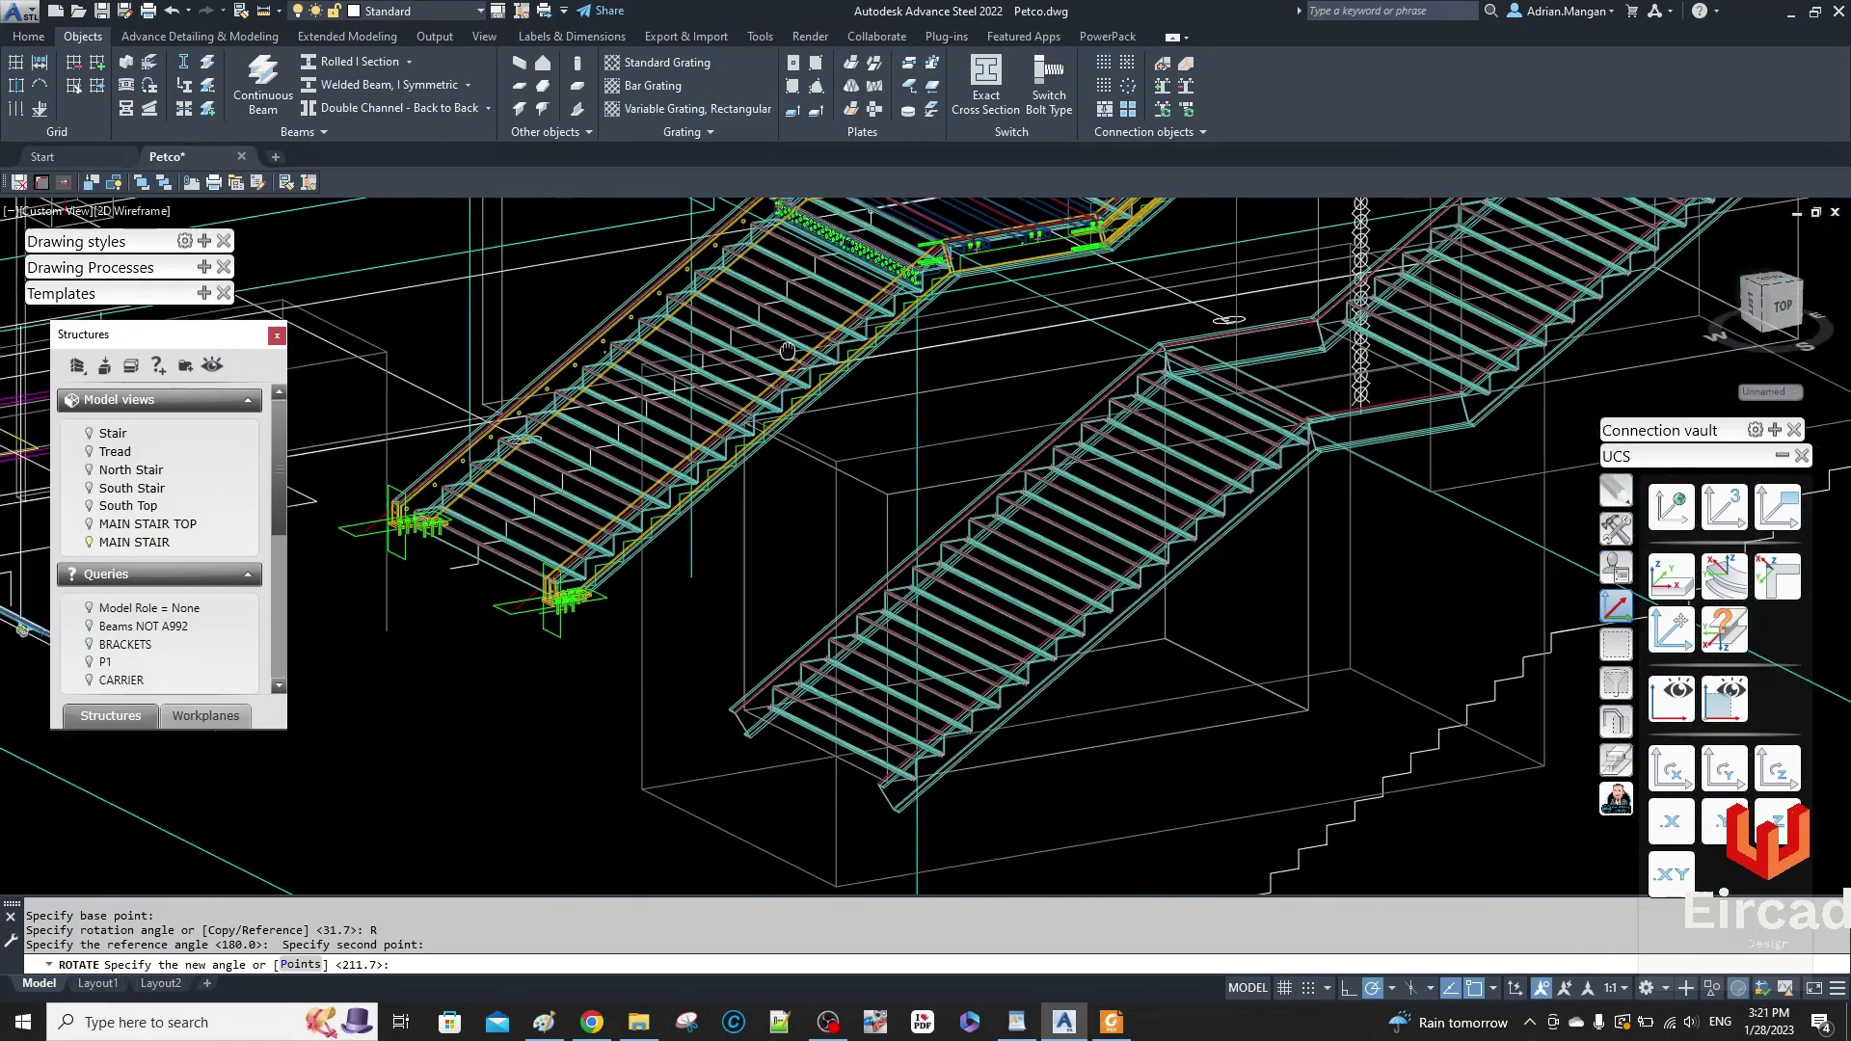
scroll(554, 593, "up", 4)
scroll(395, 501, "up", 5)
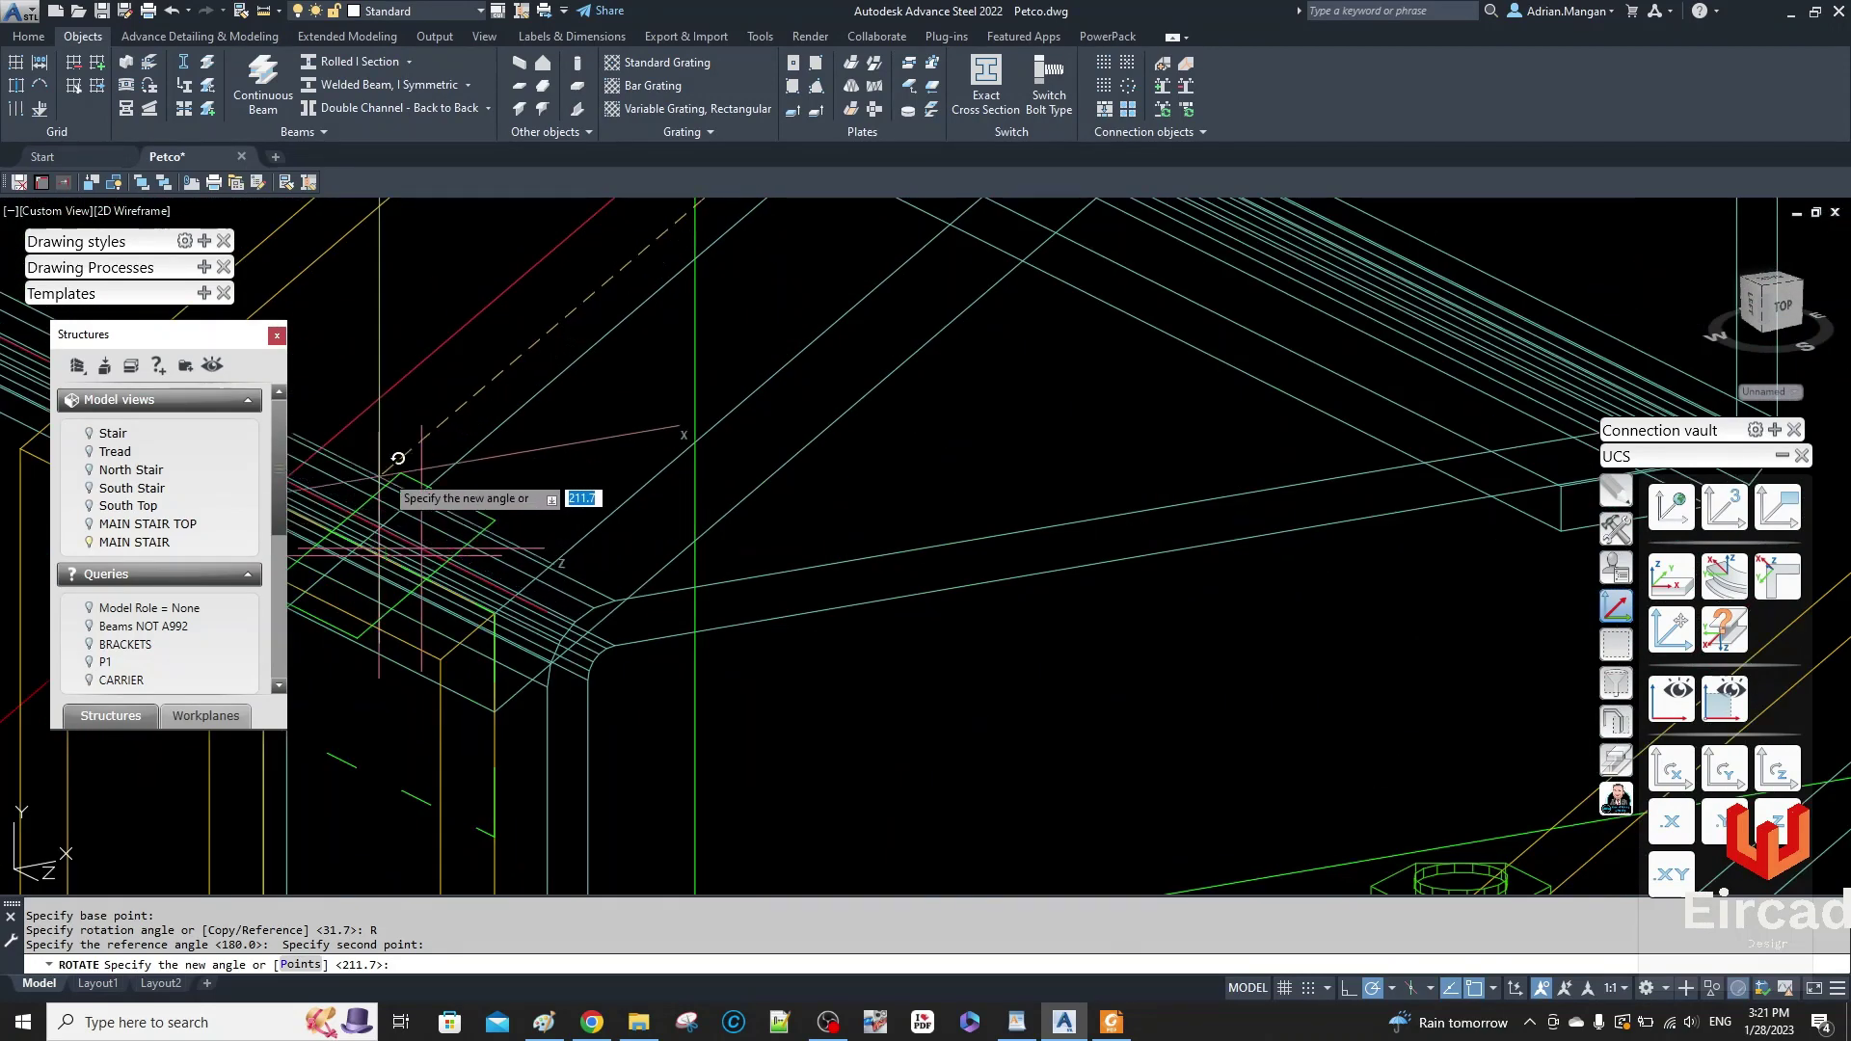
middle_click_drag(517, 470, 942, 380)
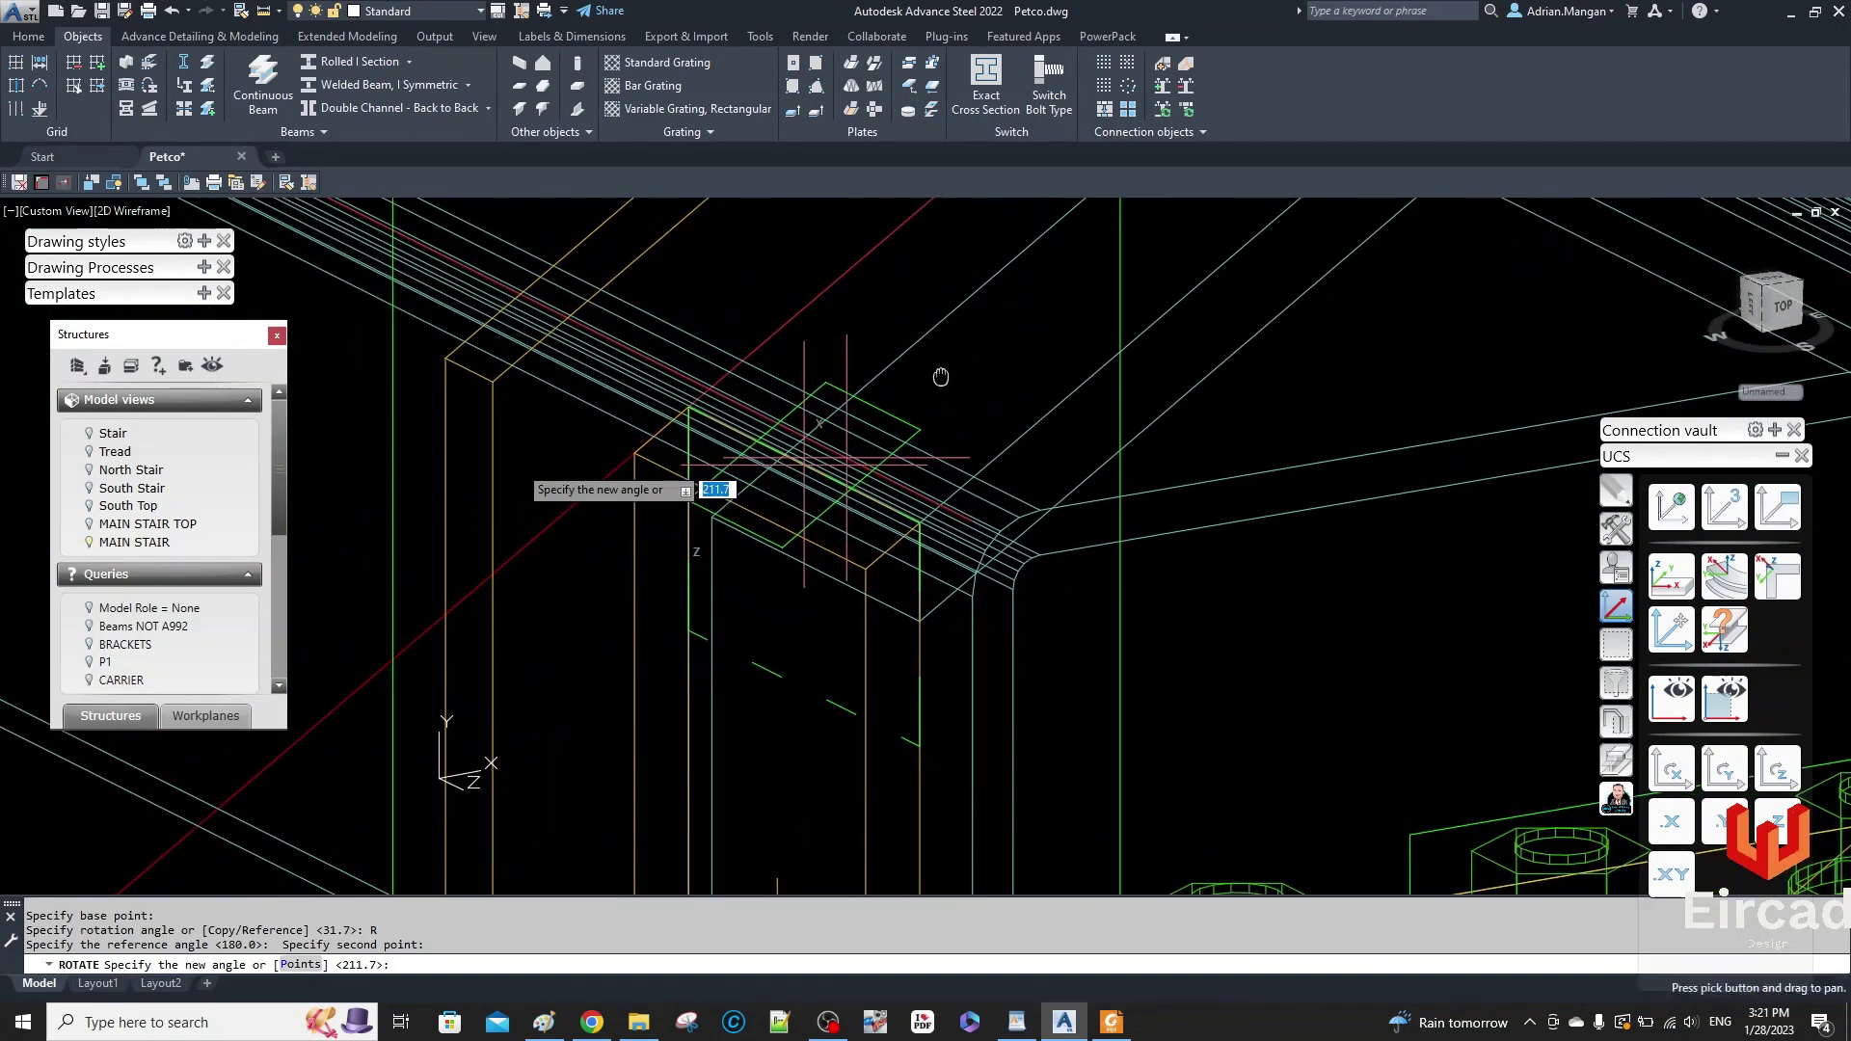
left_click(708, 388)
scroll(708, 388, "down", 6)
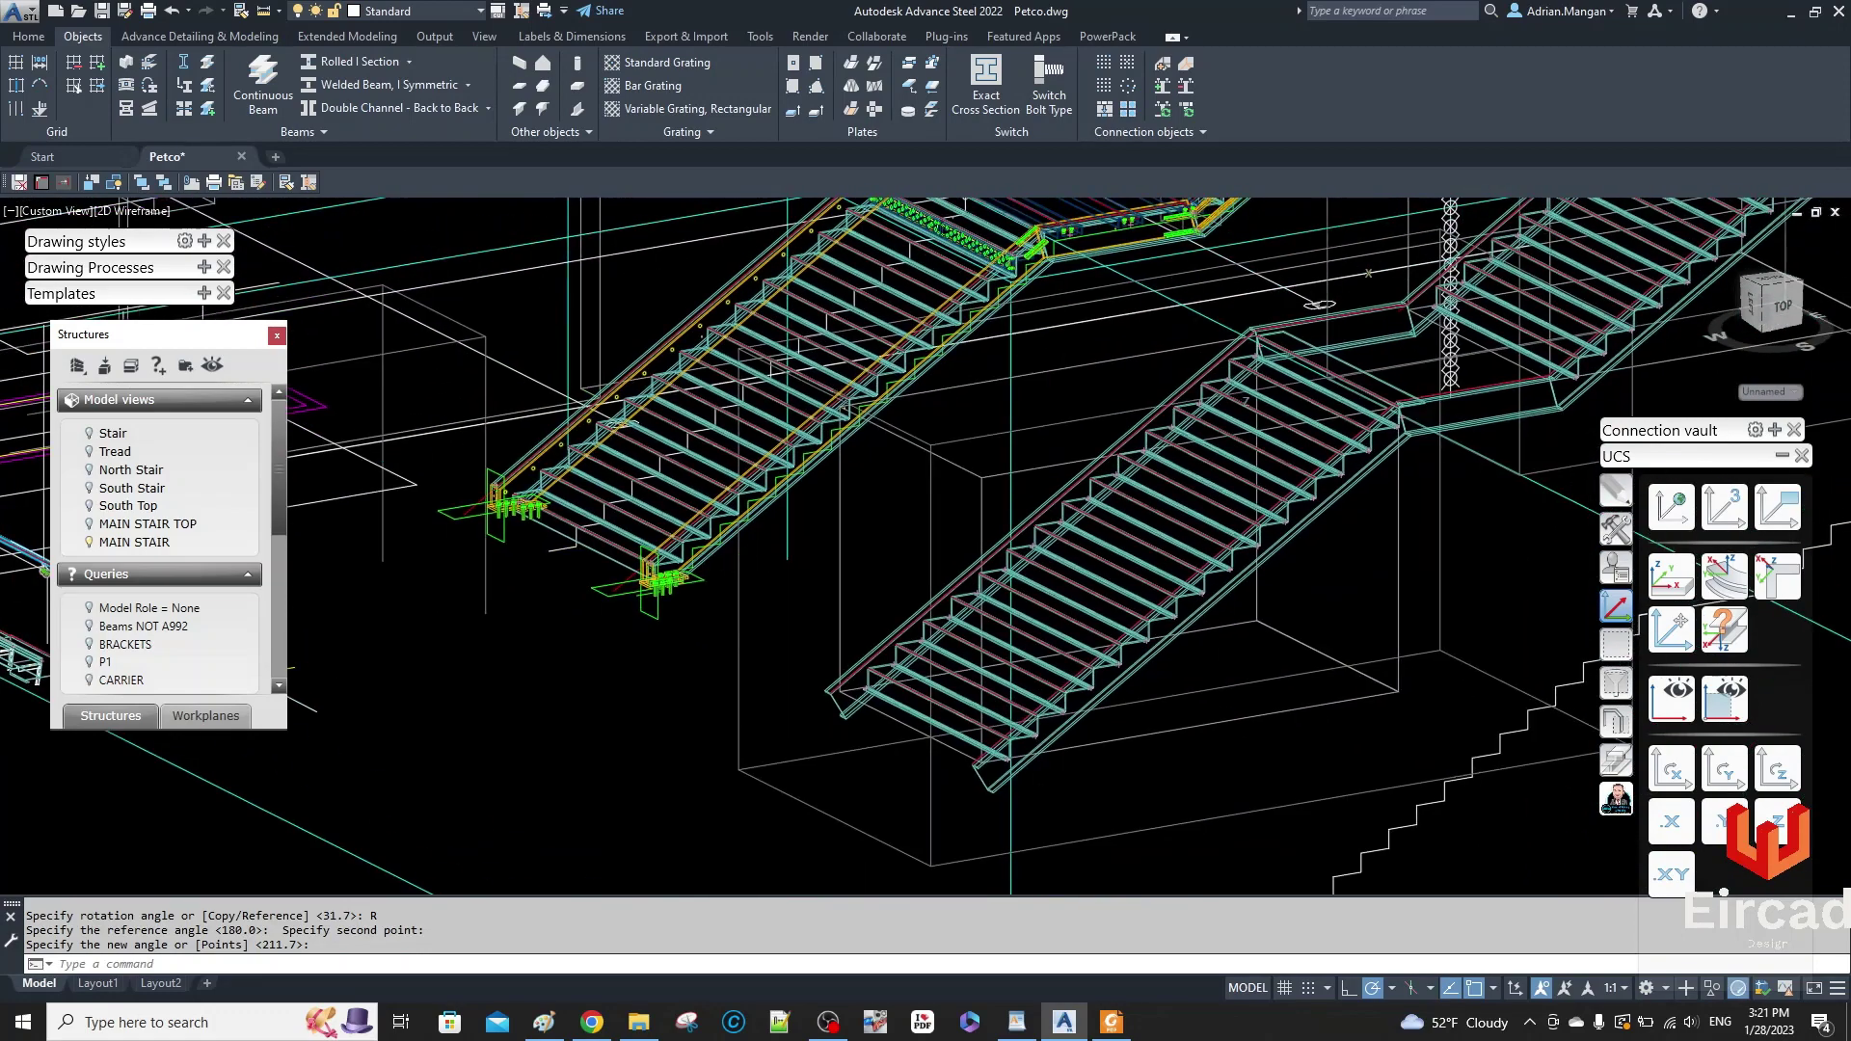
scroll(1014, 277, "up", 8)
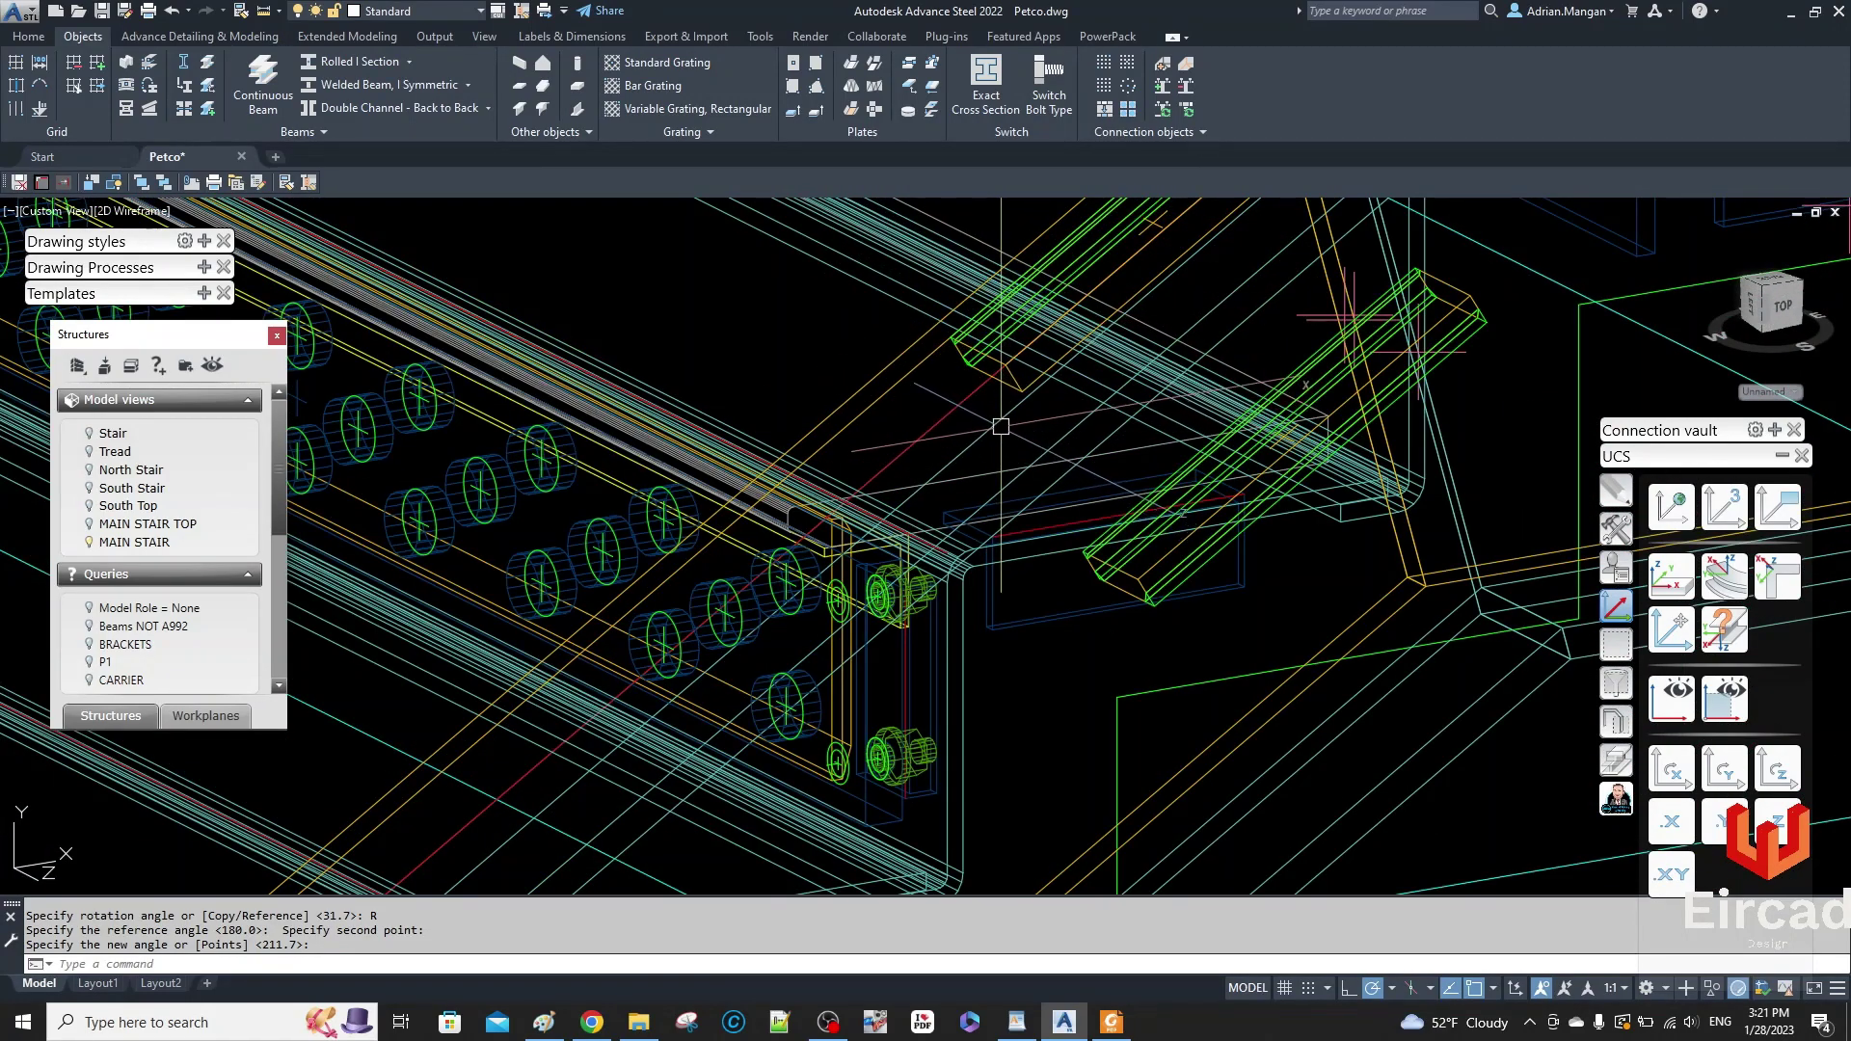
key("Escape")
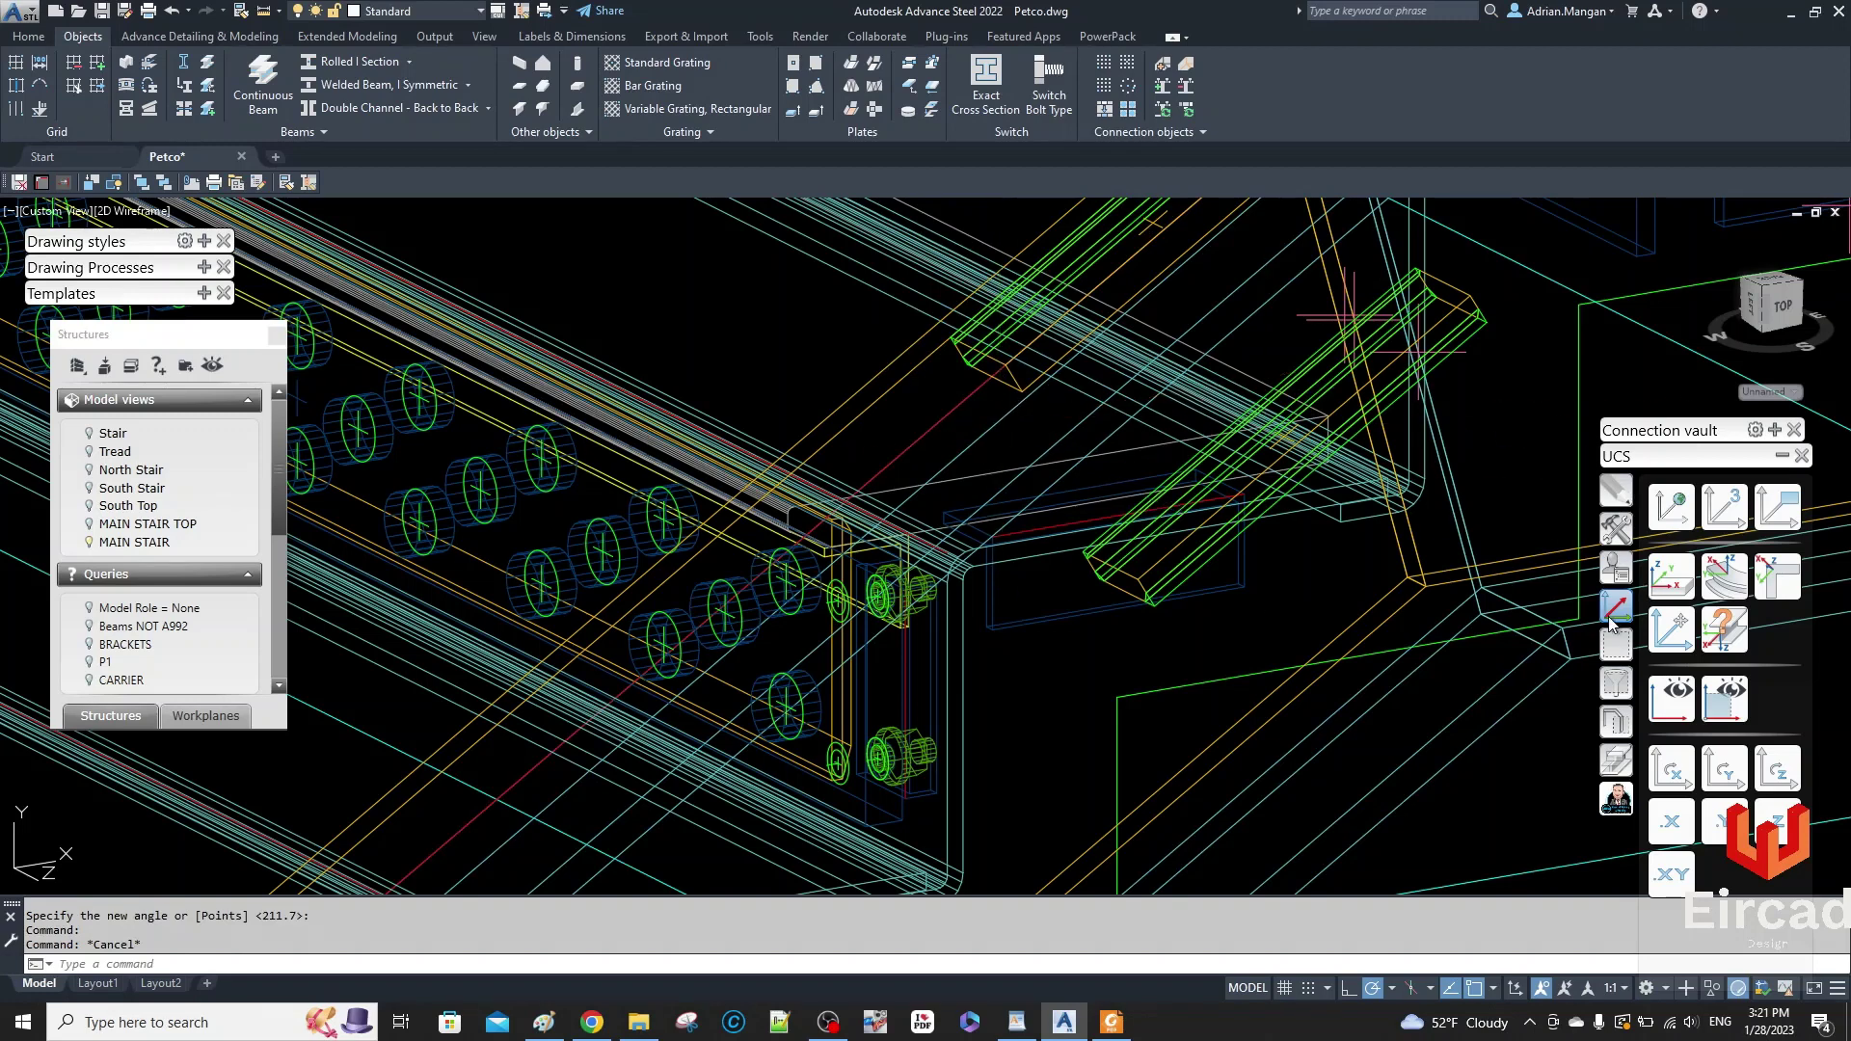
- Align the UCS to the lower flight's stringer and move the two rotated plates 4.5 inches along its negative Z axis
left_click(1667, 588)
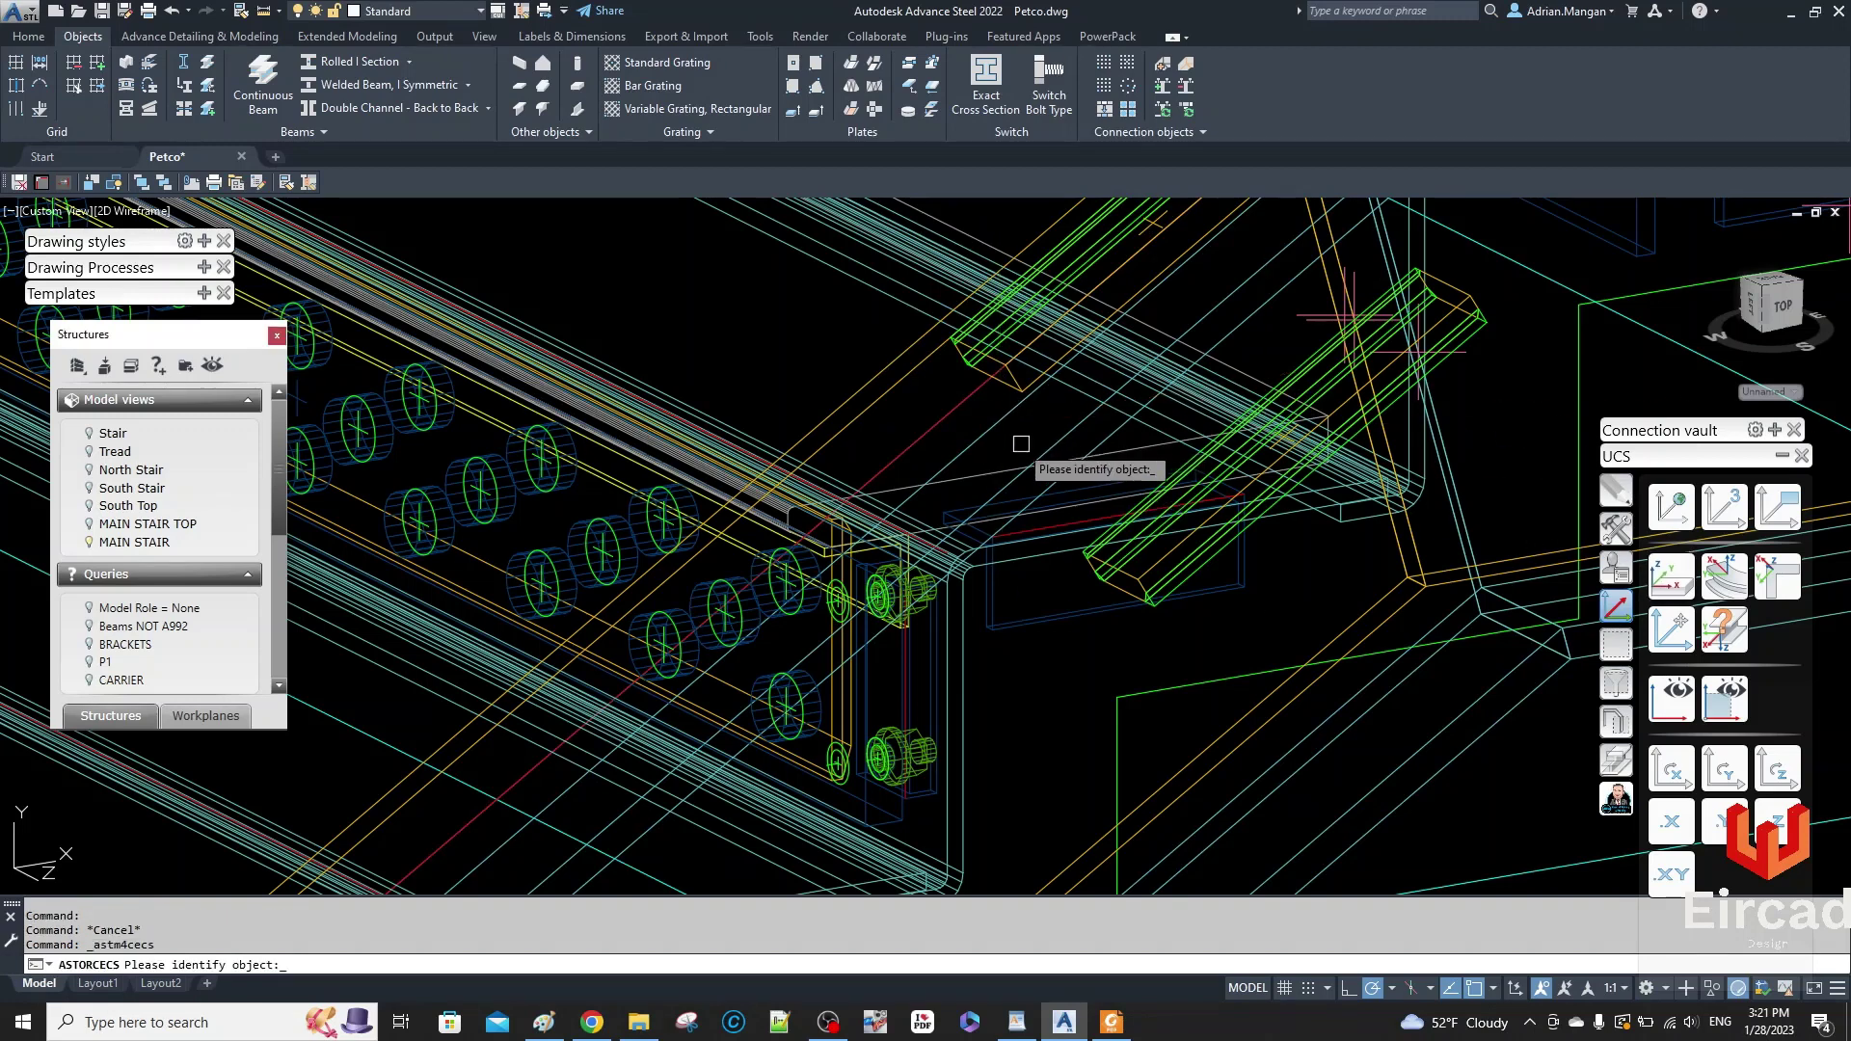
left_click(949, 409)
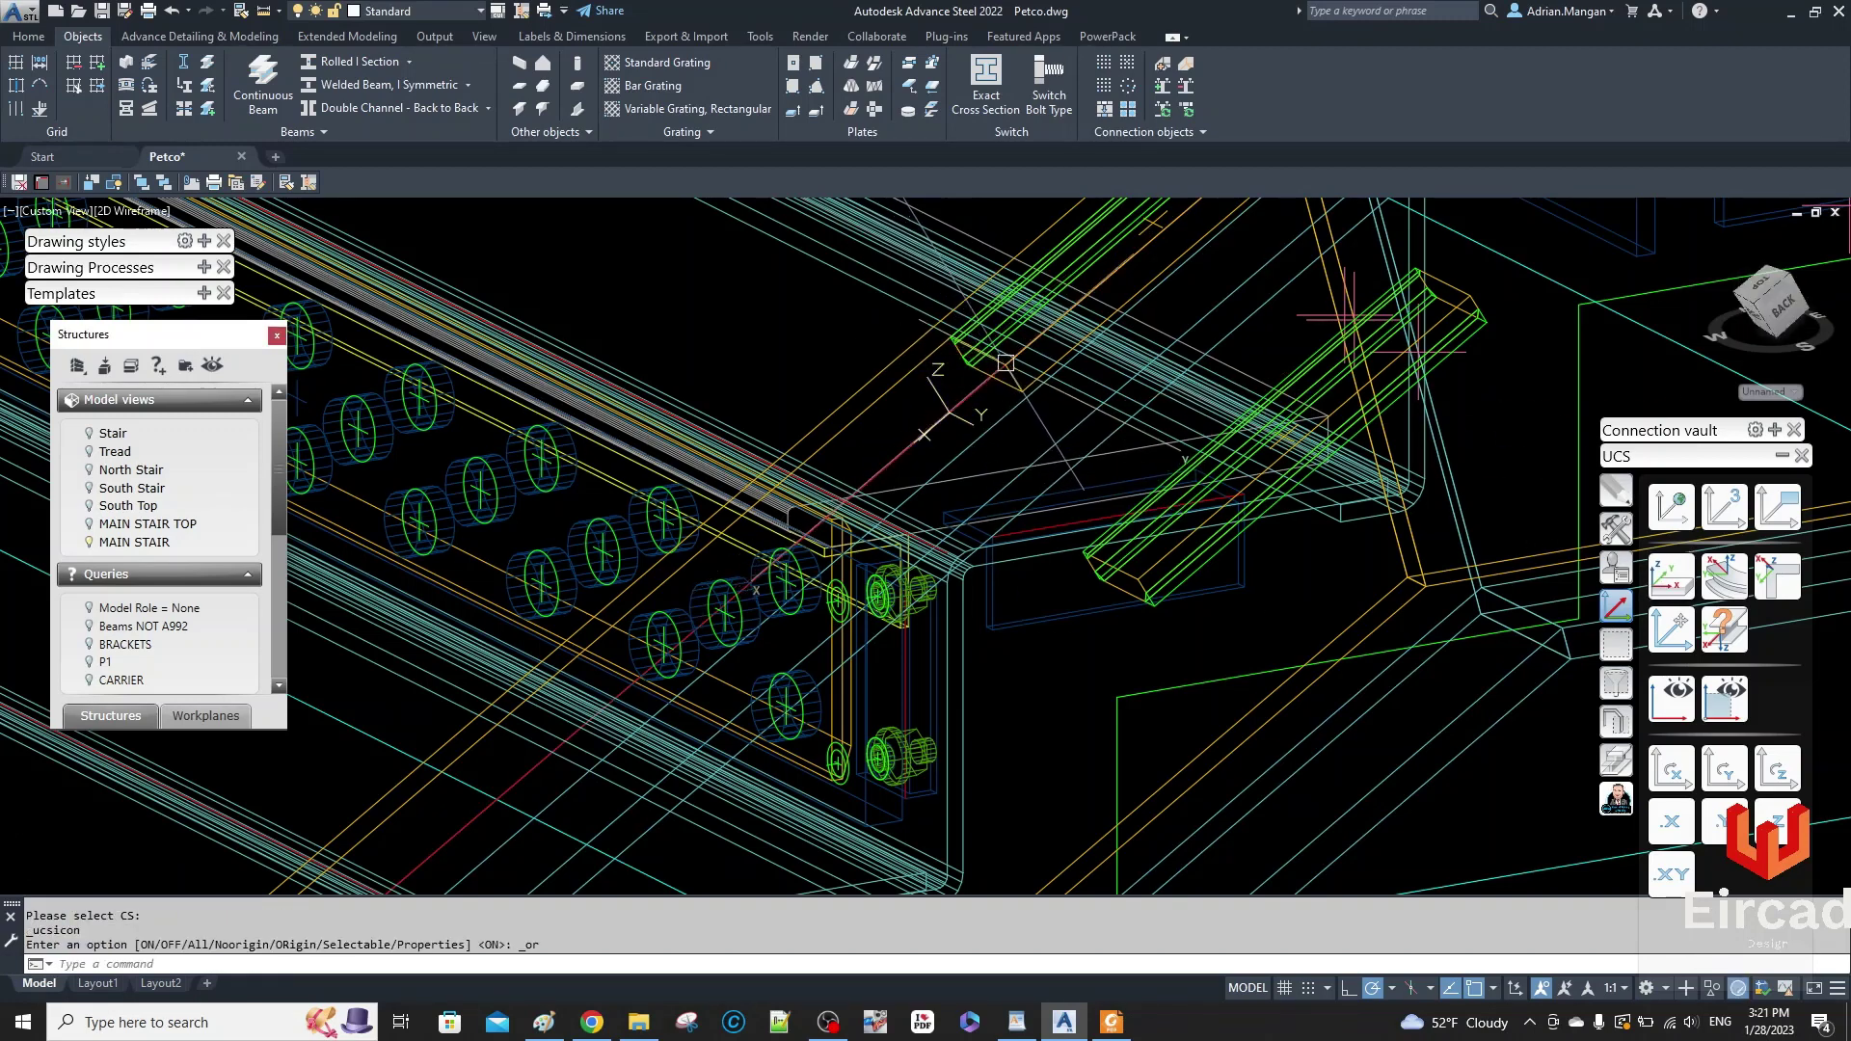
scroll(1103, 559, "up", 3)
left_click(1092, 551)
scroll(1092, 551, "down", 7)
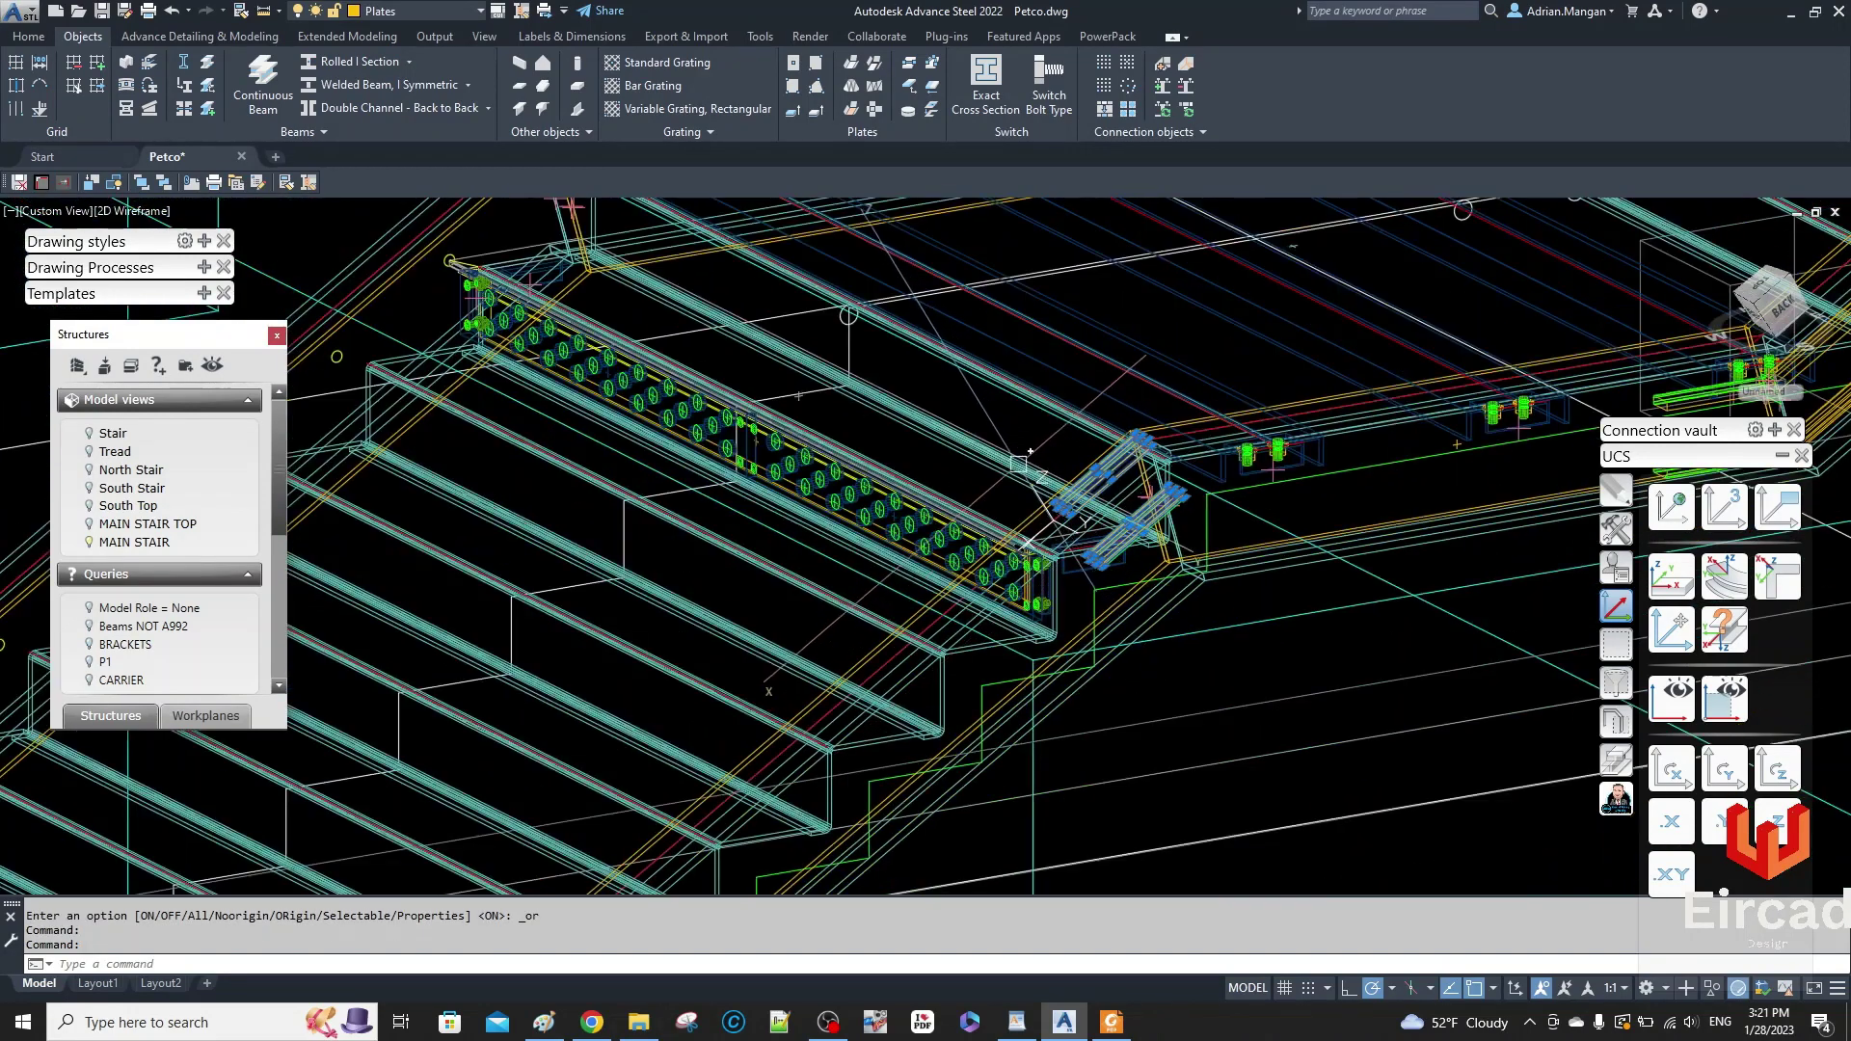
right_click(1018, 463)
left_click(1065, 544)
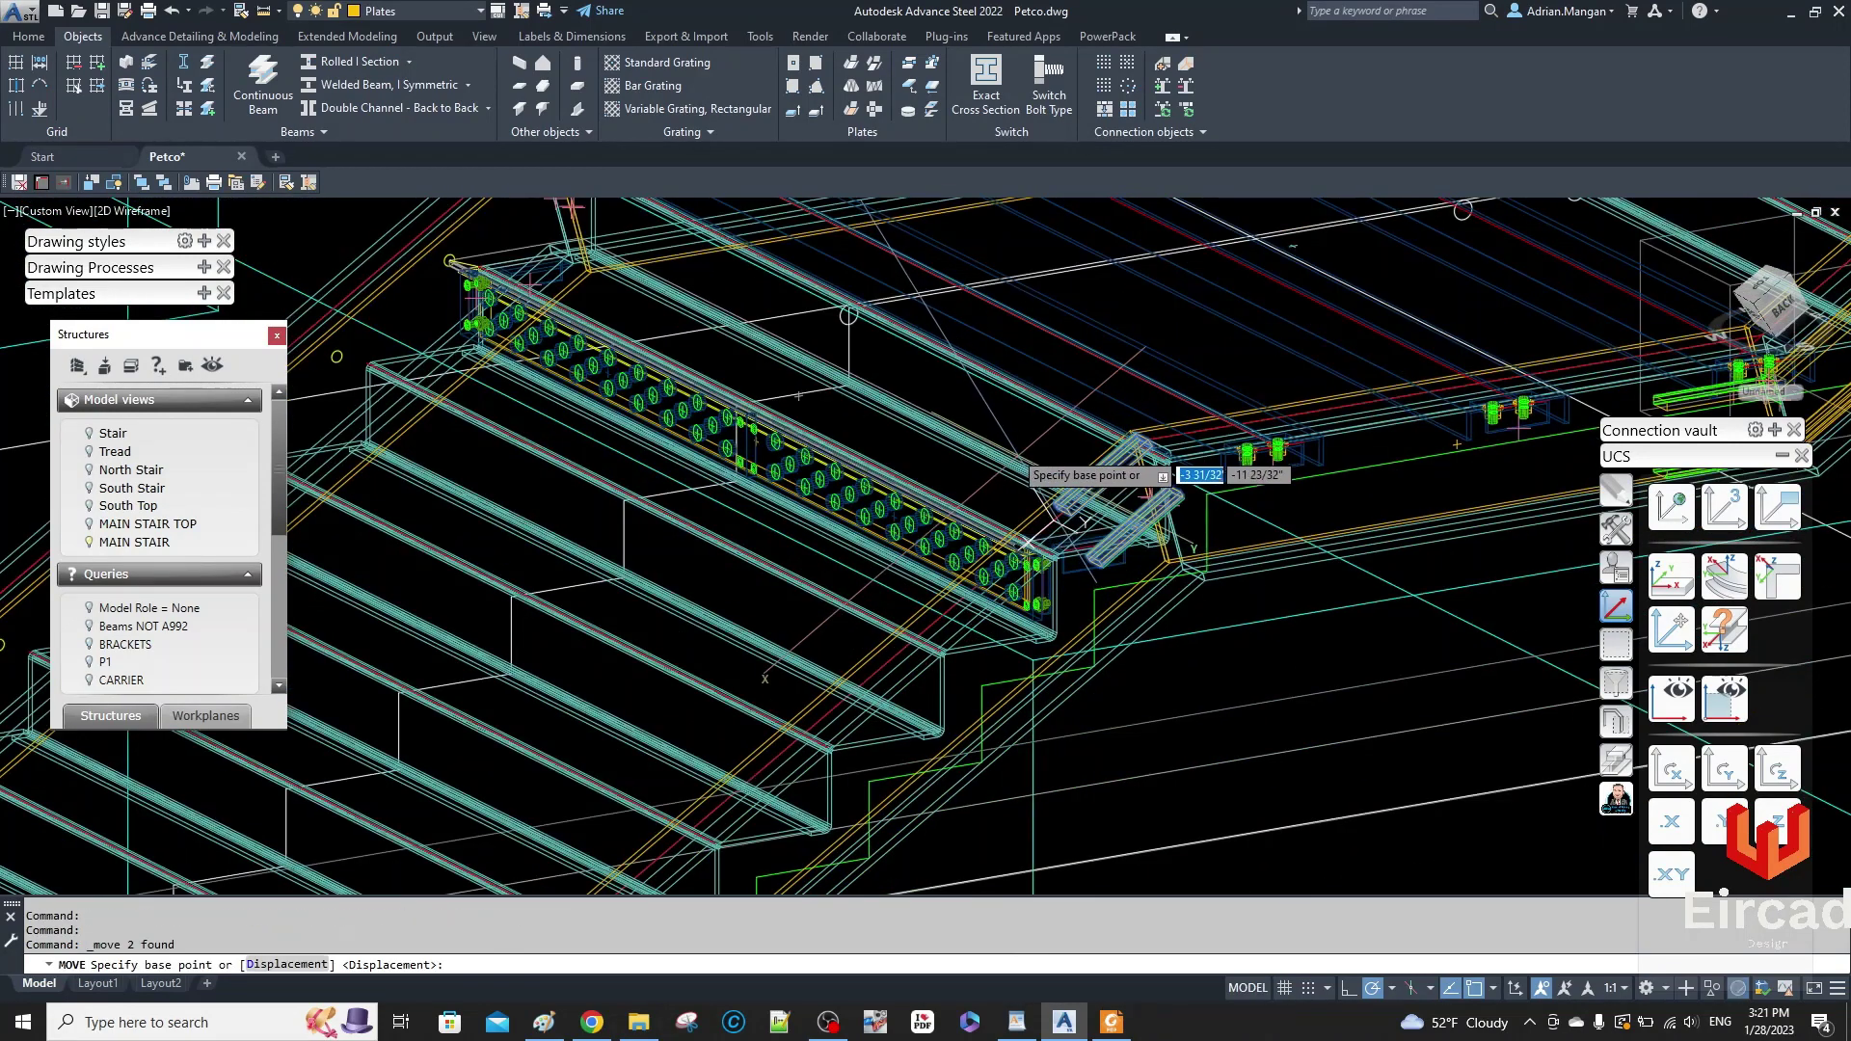
left_click(1027, 543)
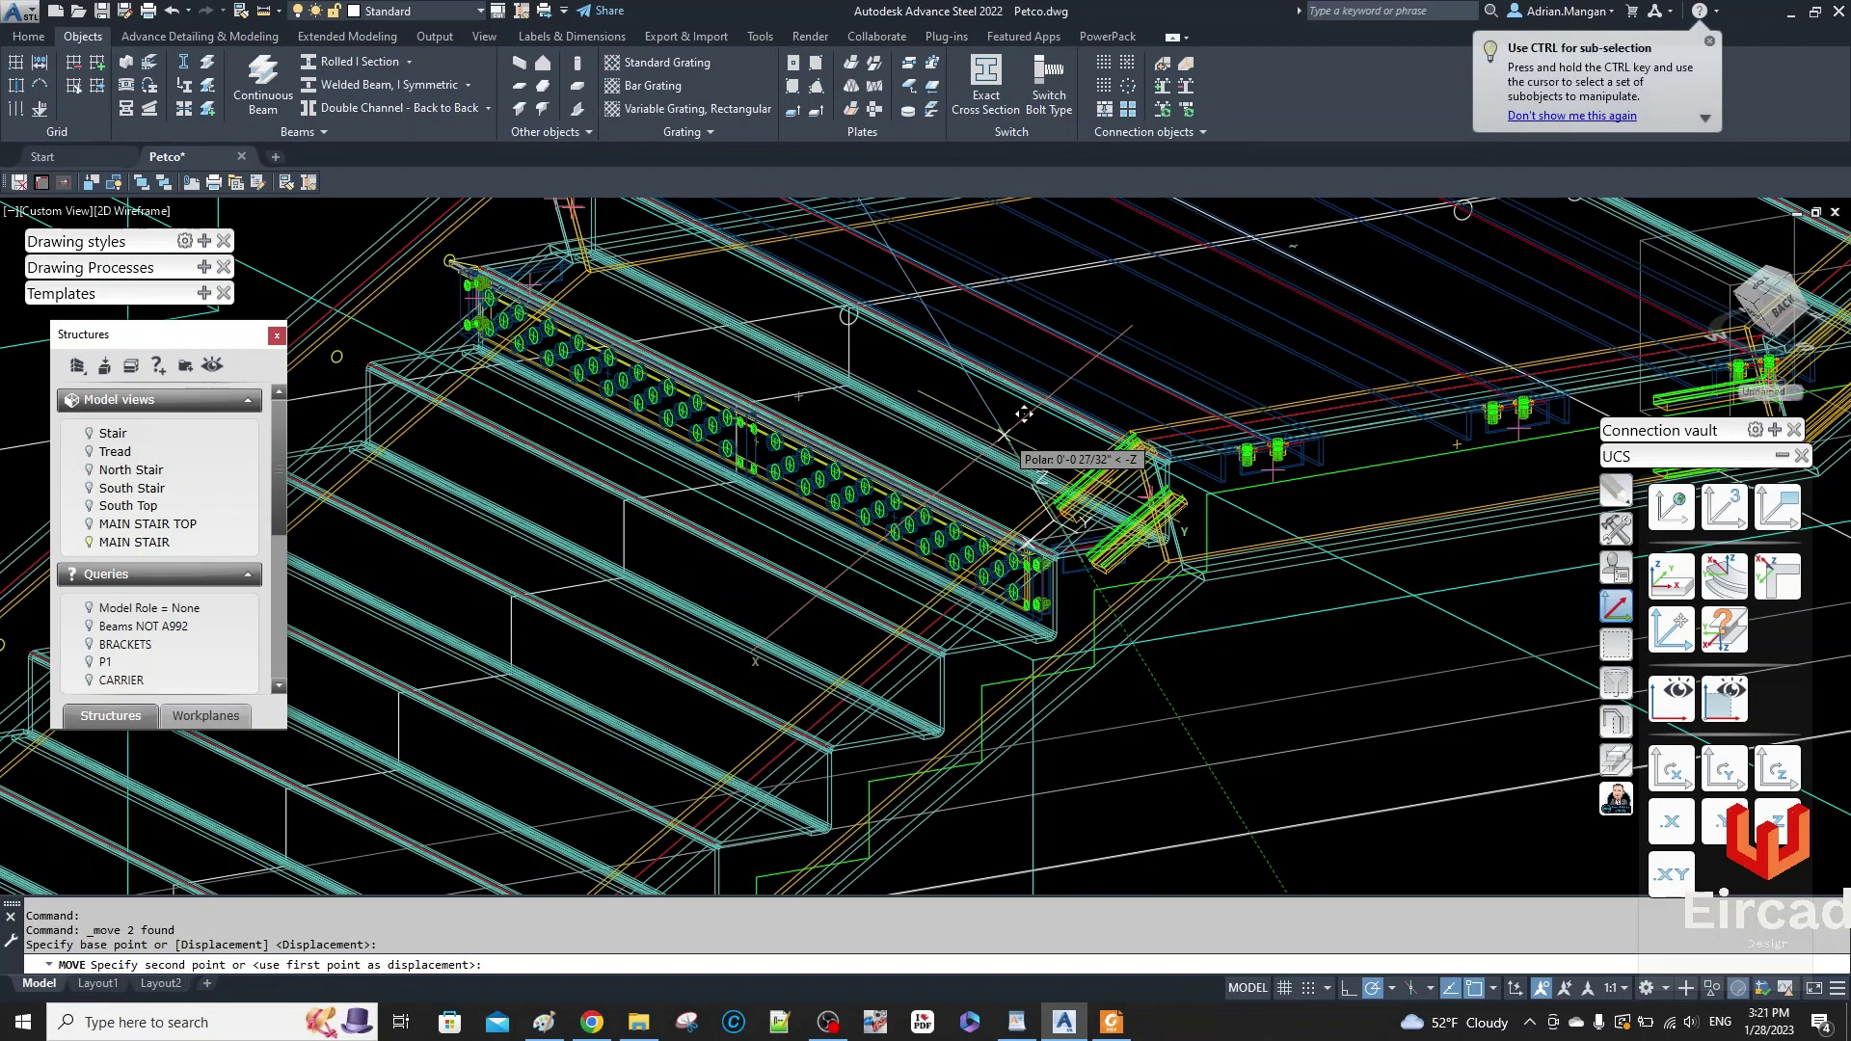
type("1")
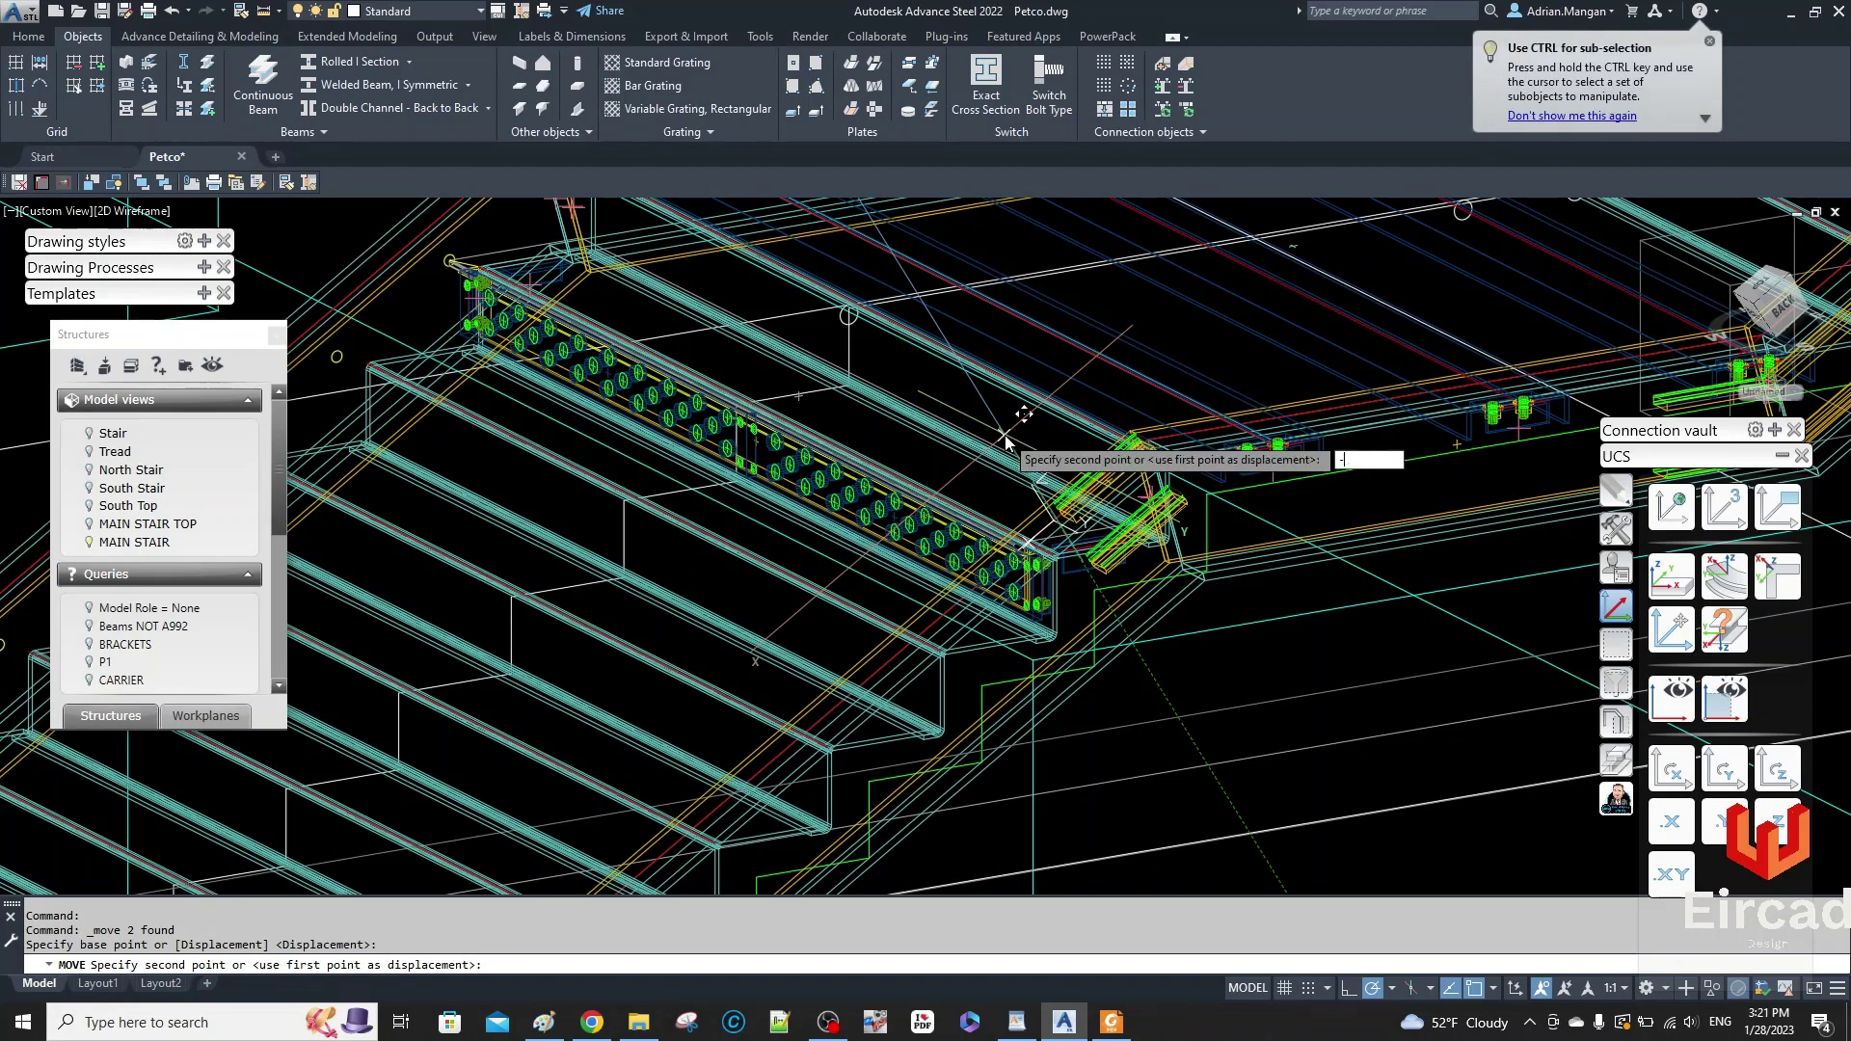
type("4.5")
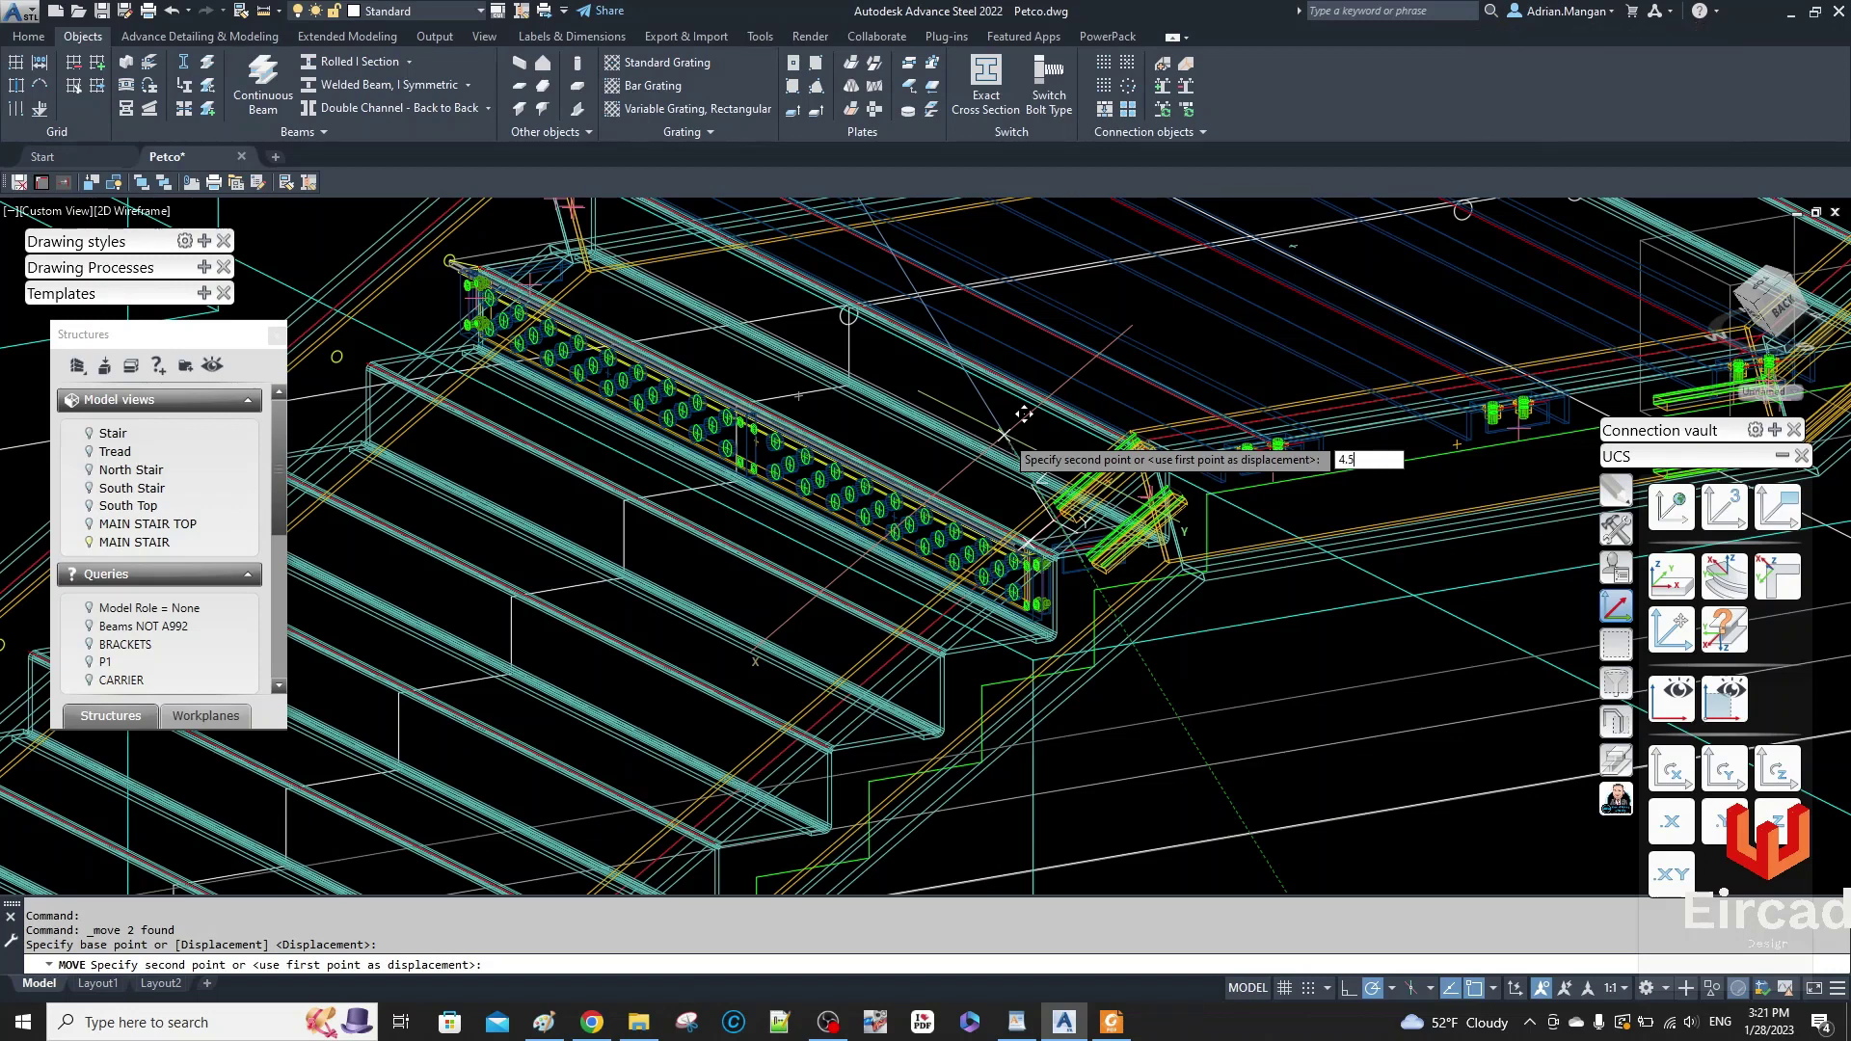
key("Return")
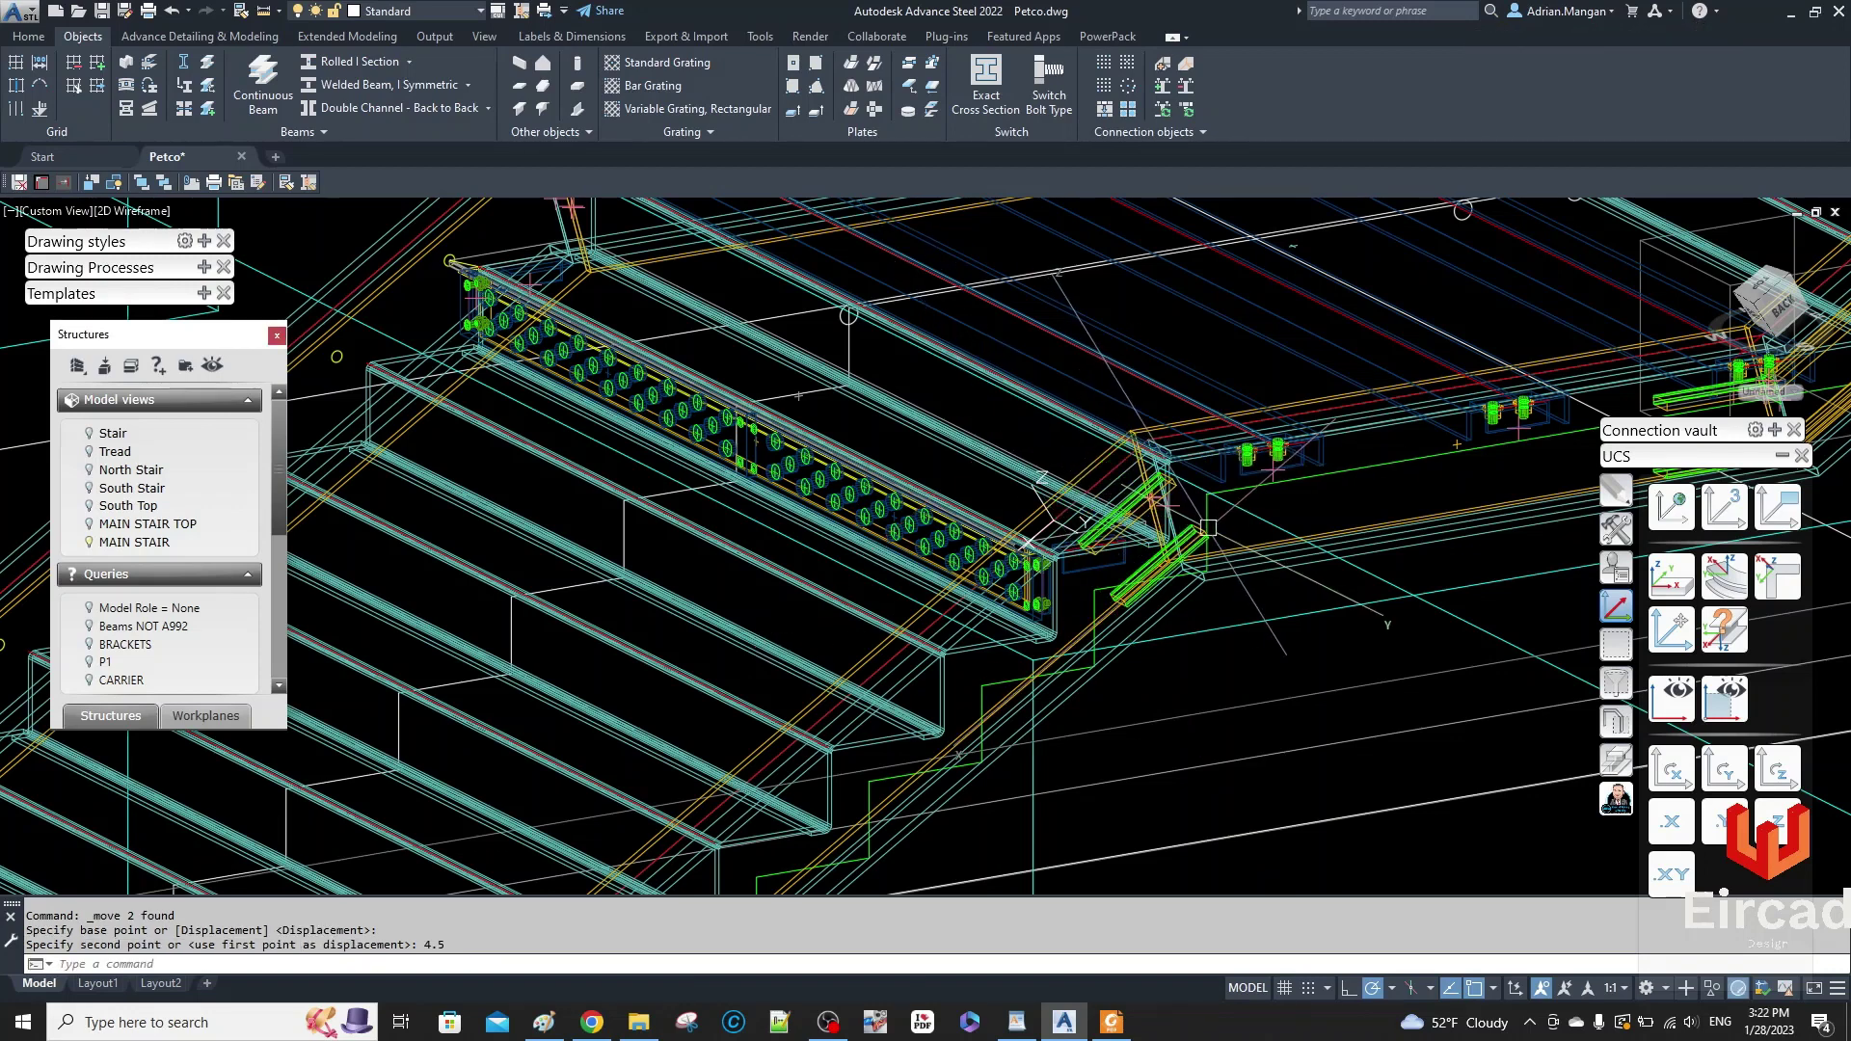
- Stretch the free end of the upper horizontal plate along the landing stringer to the landing's lower bend
middle_click_drag(1228, 540, 829, 557)
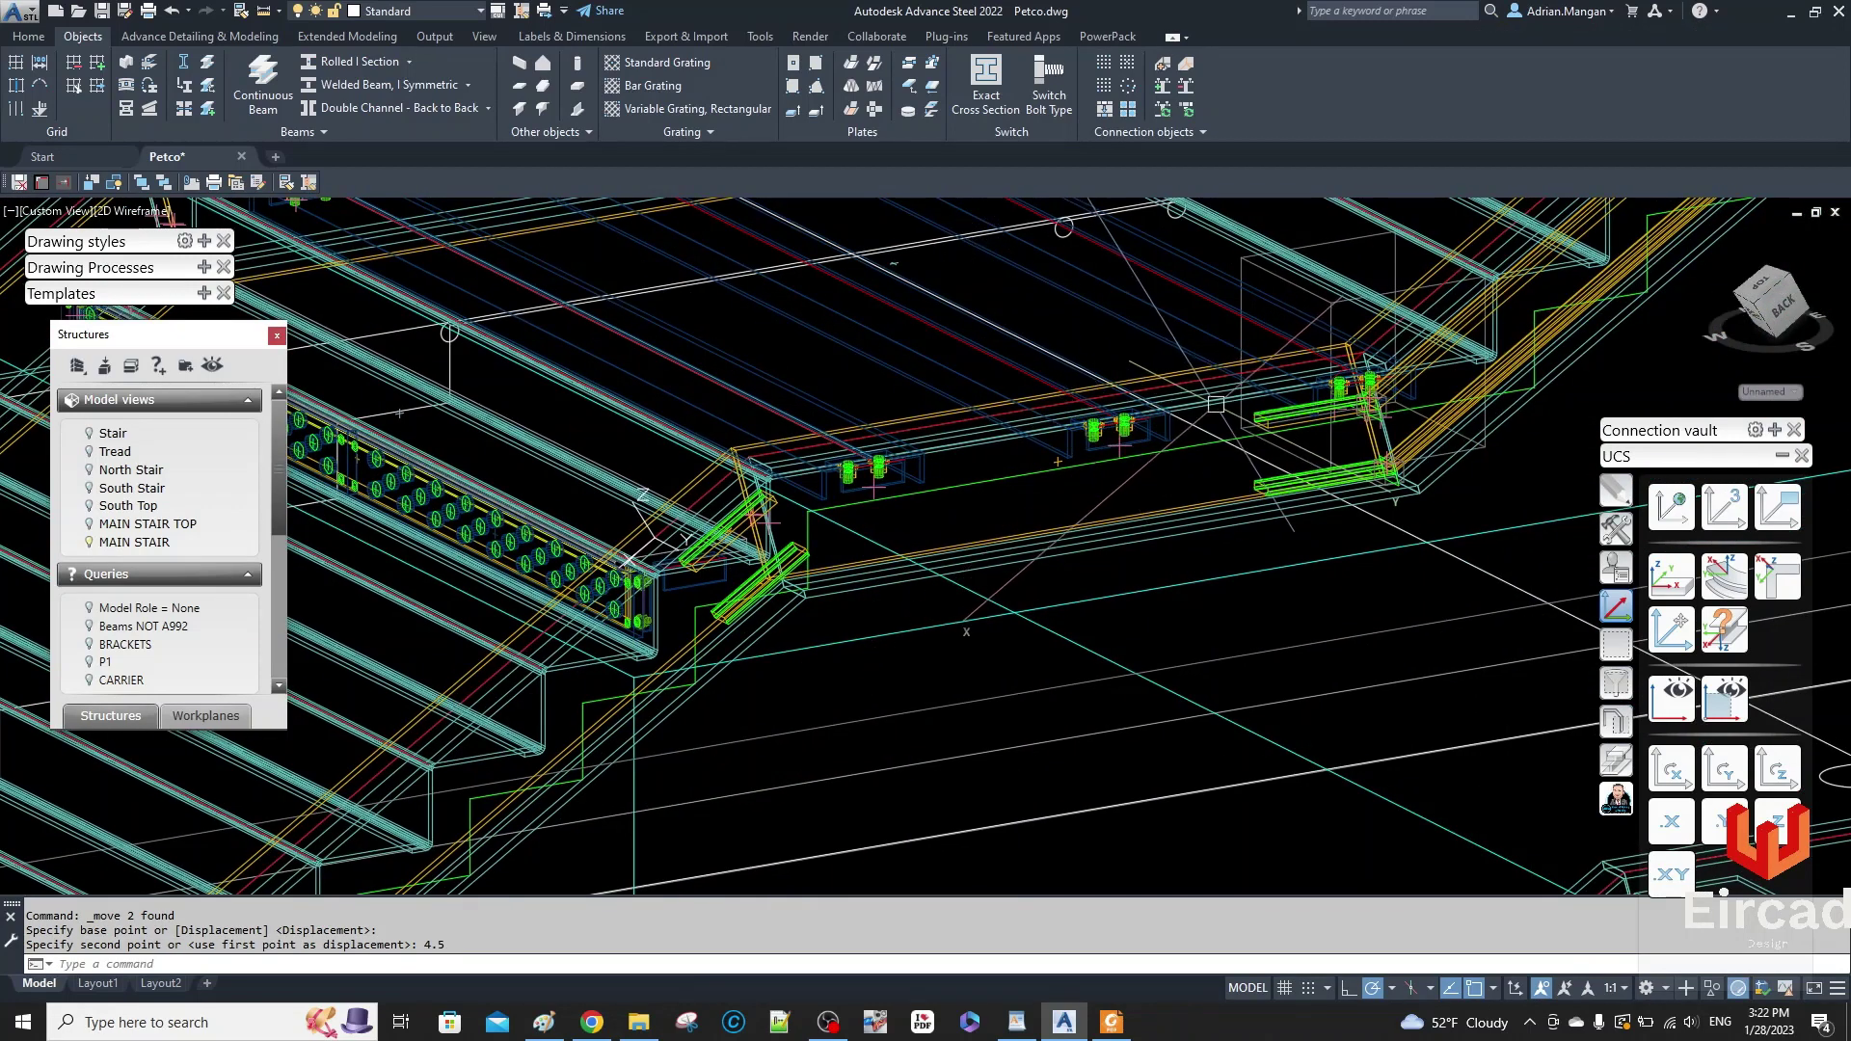
scroll(1228, 412, "up", 7)
left_click(1310, 403)
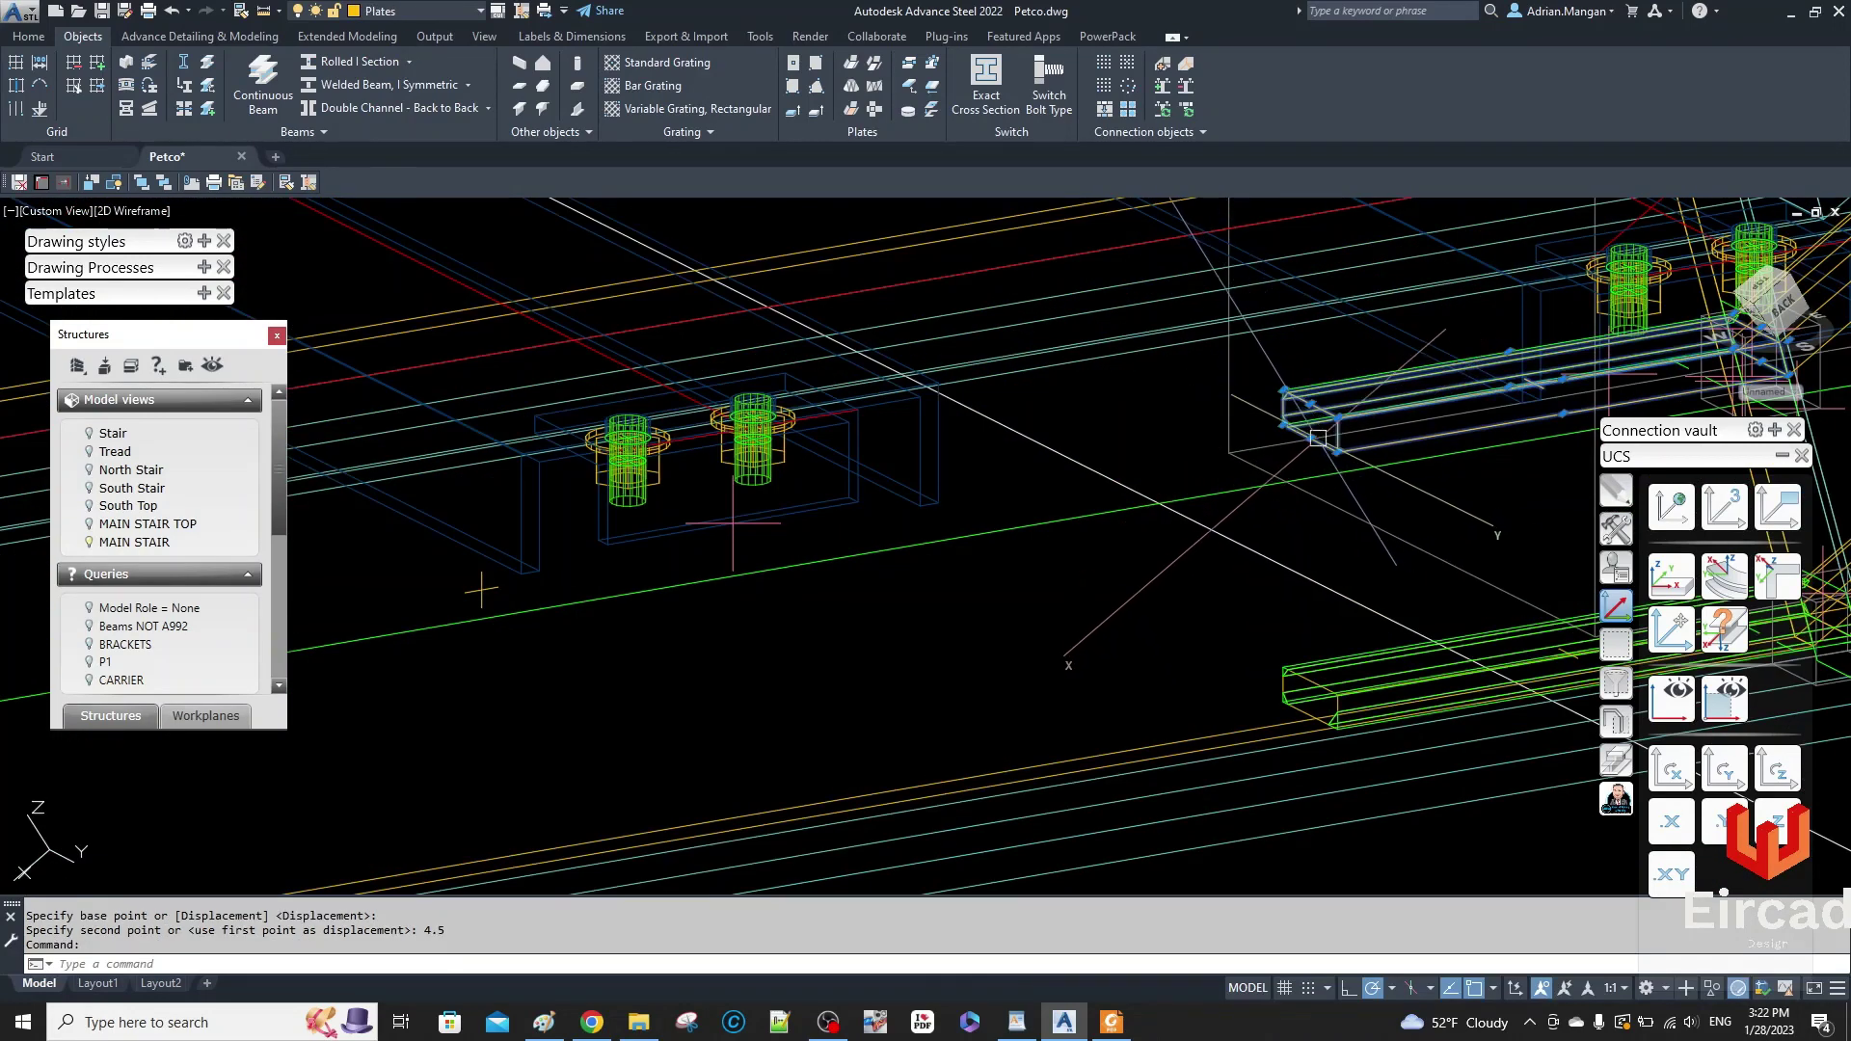
left_click(1311, 403)
scroll(1310, 403, "down", 7)
scroll(891, 450, "up", 7)
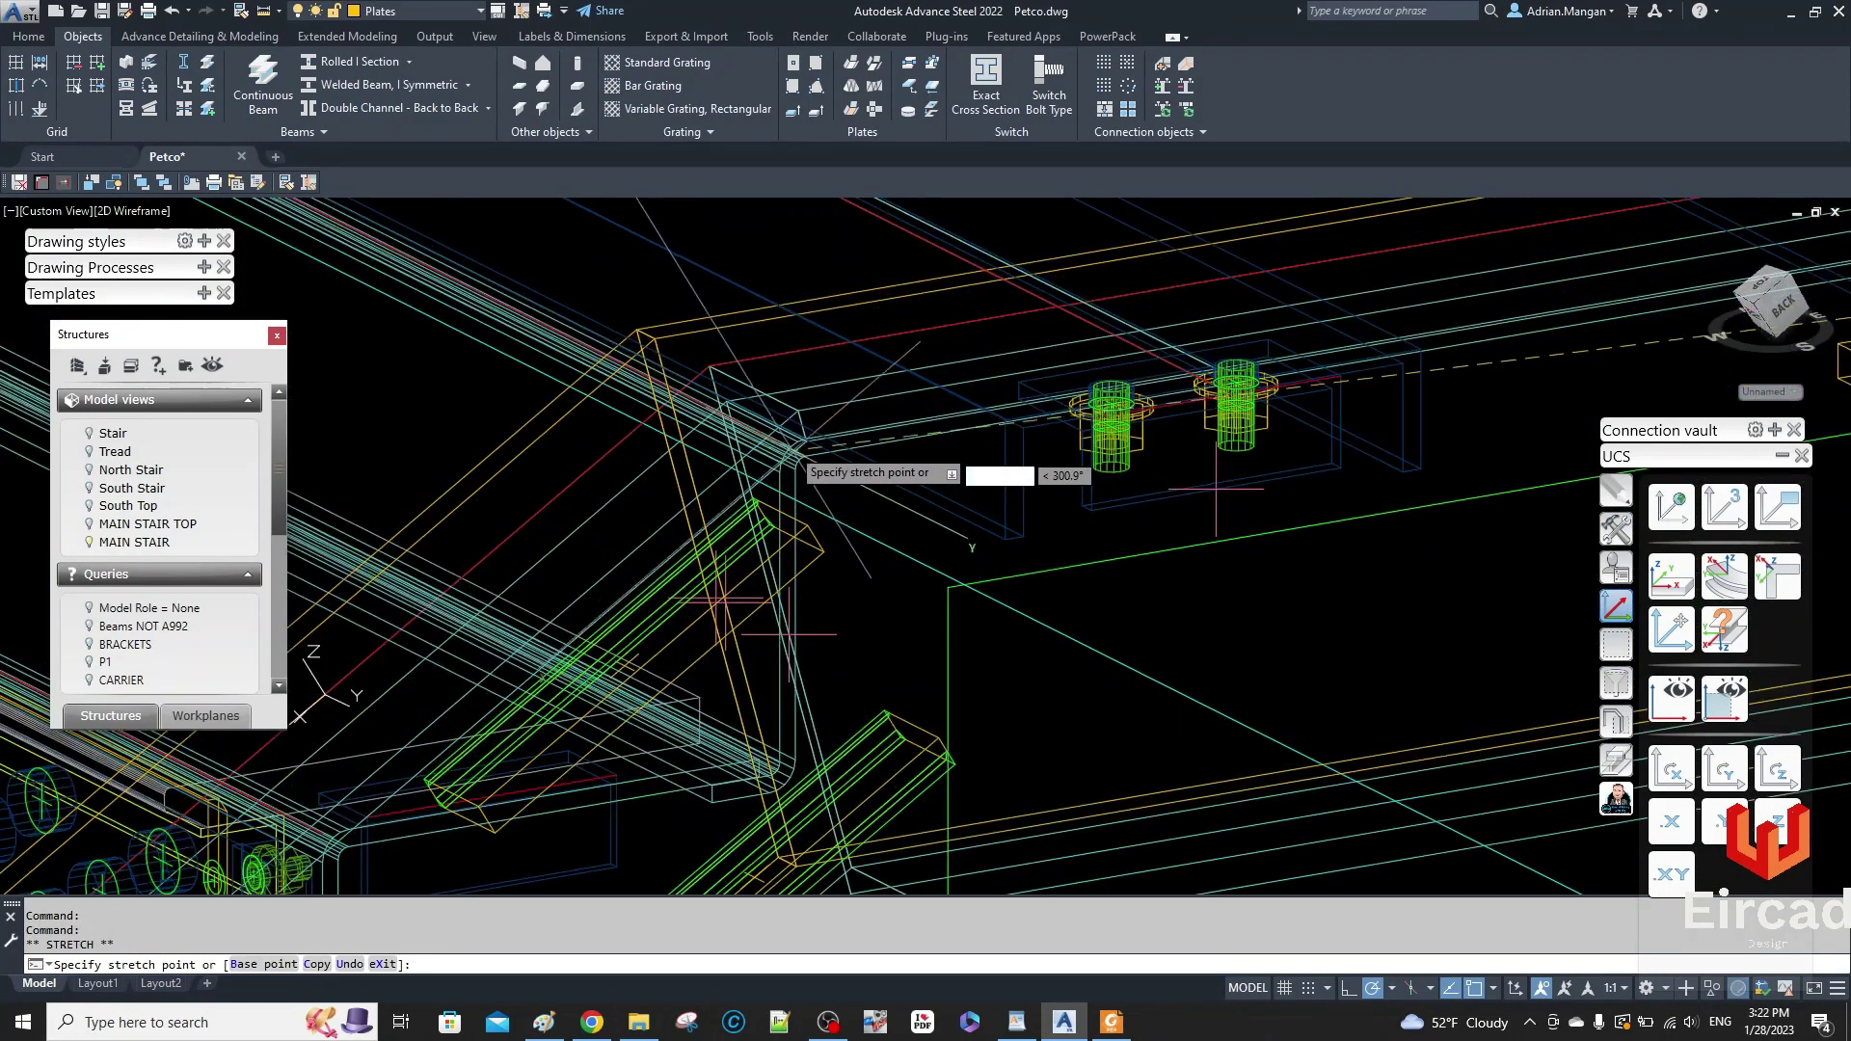
left_click(805, 409)
scroll(1463, 448, "down", 3)
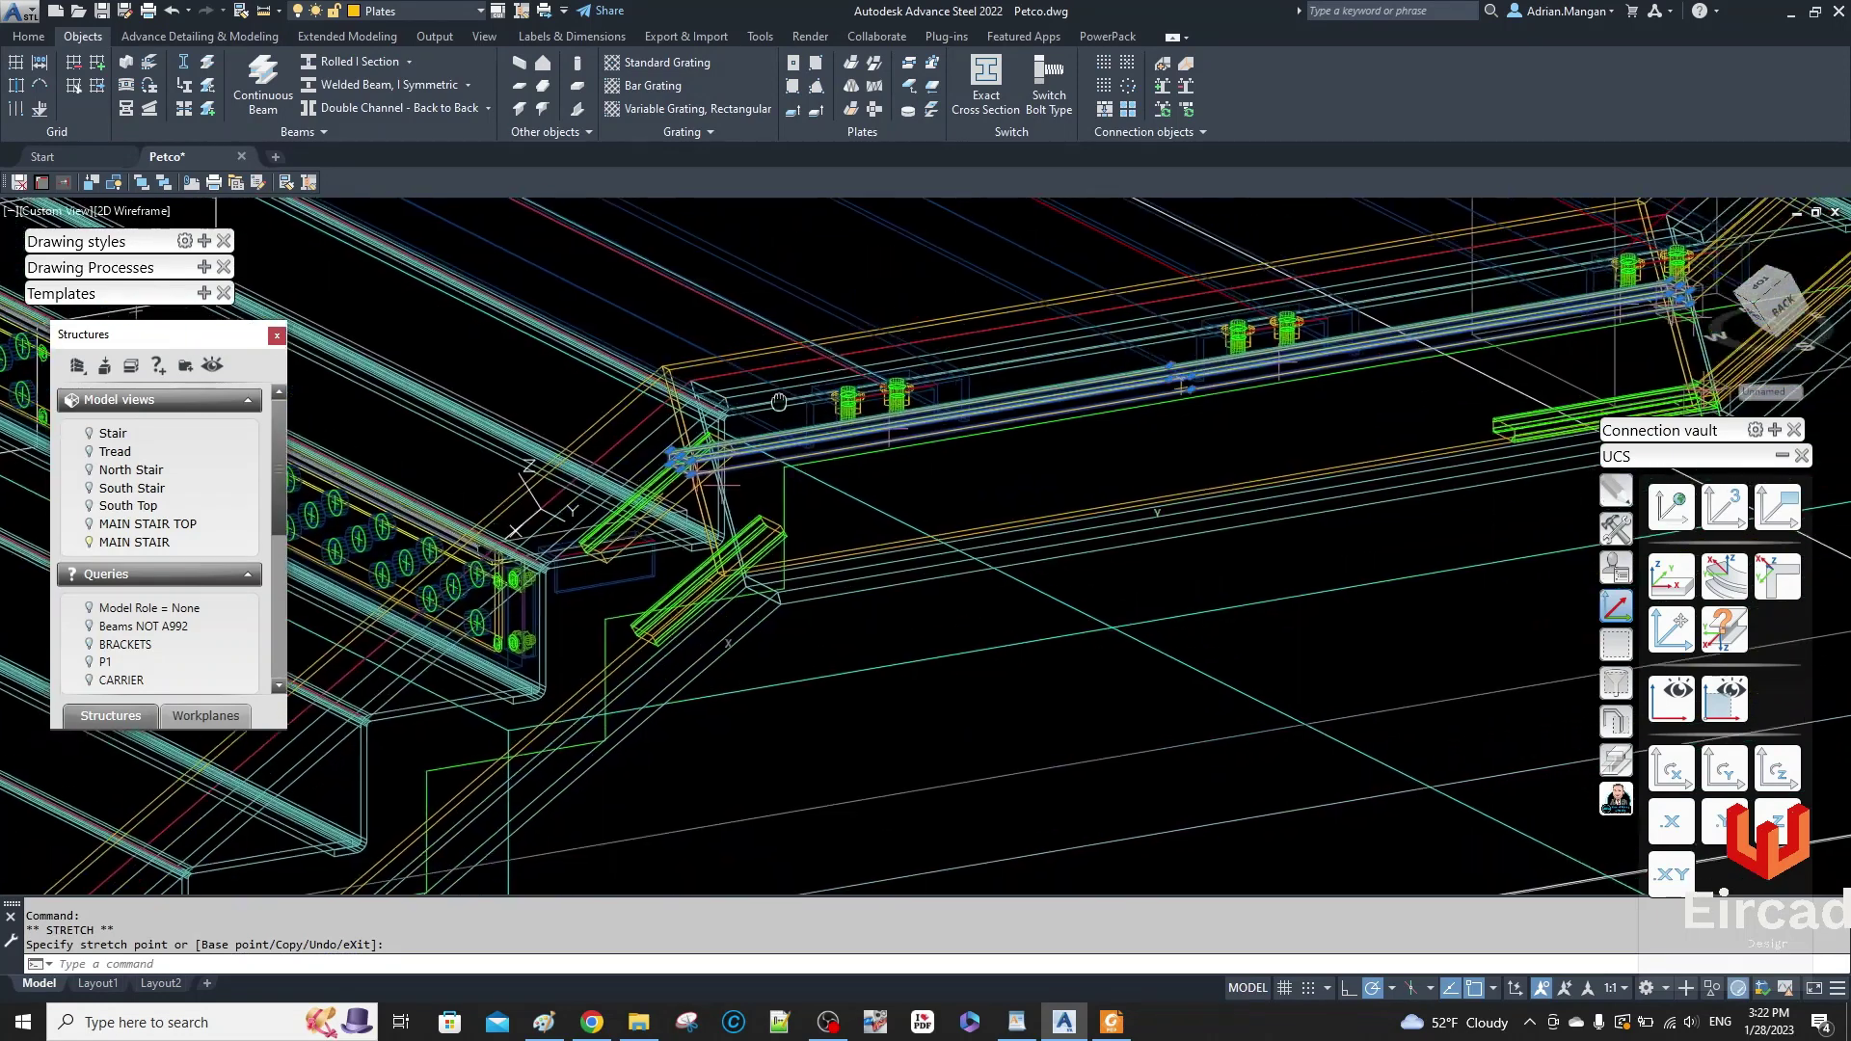
scroll(1484, 415, "up", 5)
key("Escape")
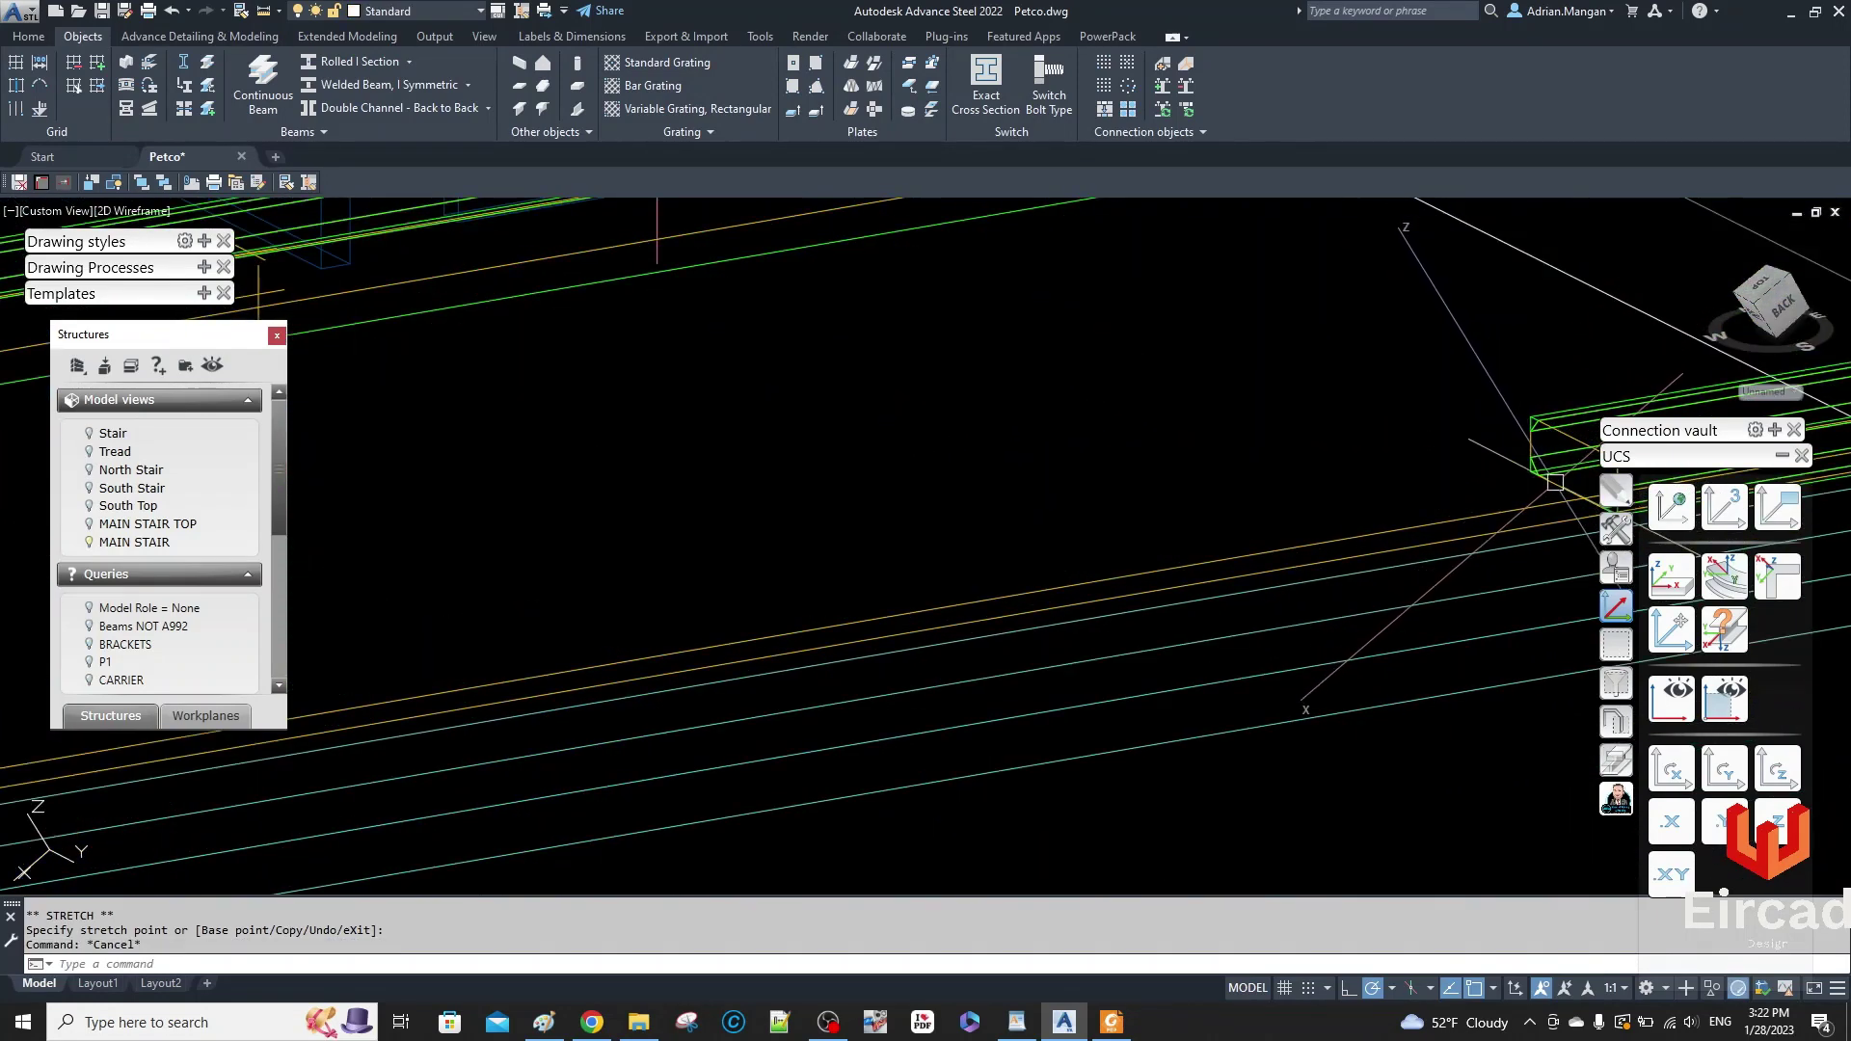
- Stretch the free end of the lower horizontal landing plate to the landing's lower bend so it crosses the sloped plate
scroll(1406, 442, "down", 2)
left_click(1397, 431)
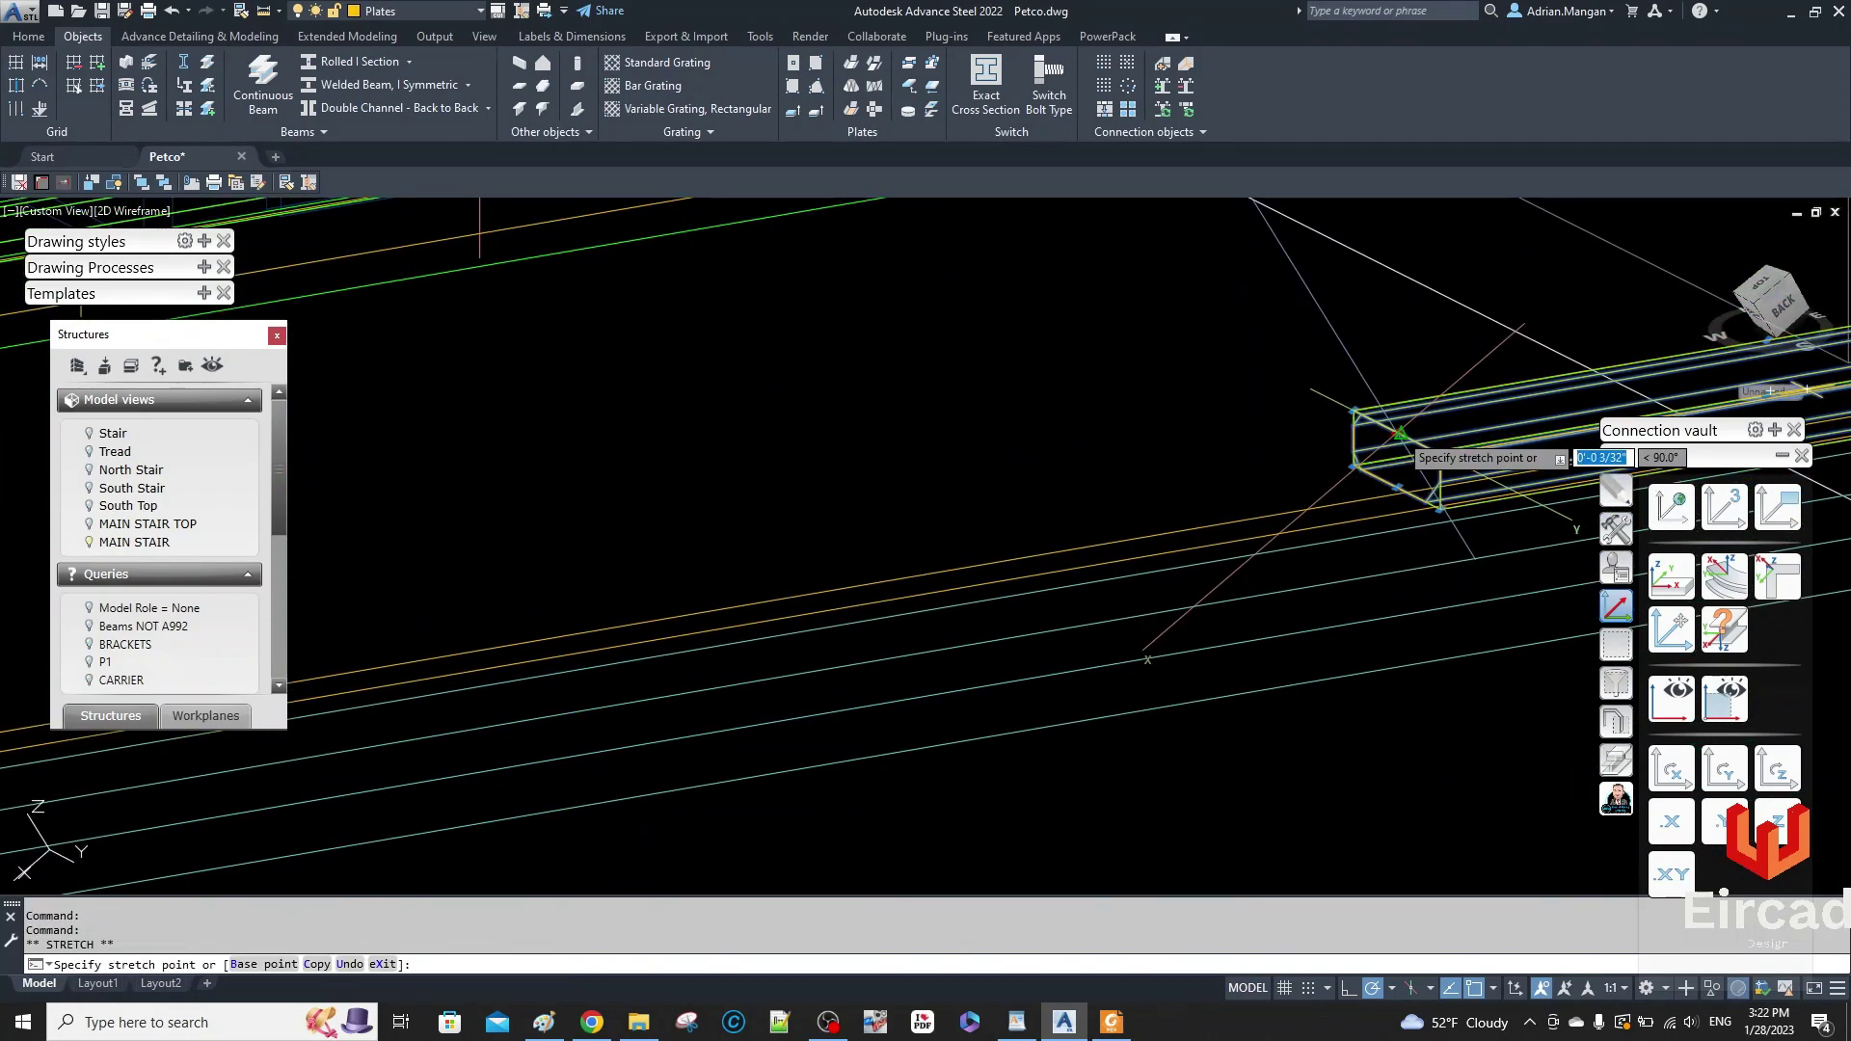
scroll(1397, 431, "up", 5)
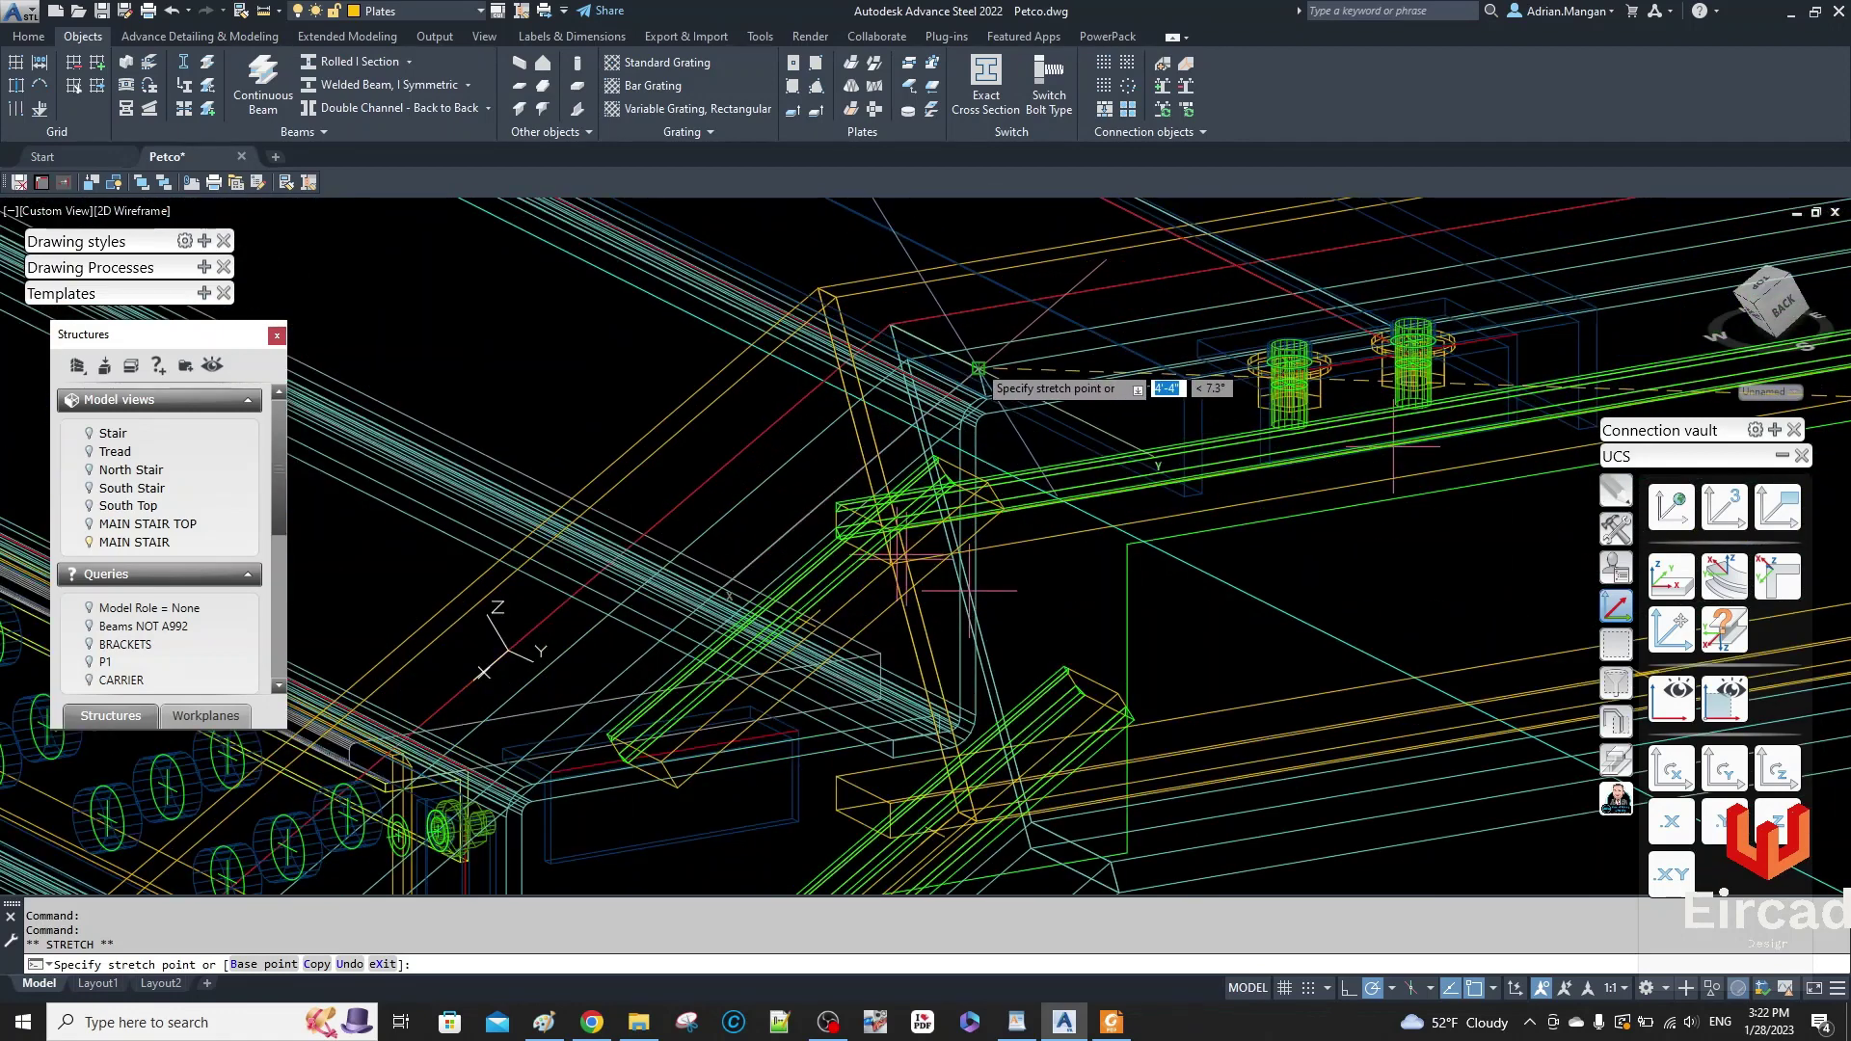
key("Escape")
scroll(1273, 453, "down", 3)
- Try a miter cut between the lower sloped plate and the lower landing plate at the bend, and undo it
scroll(1204, 558, "up", 4)
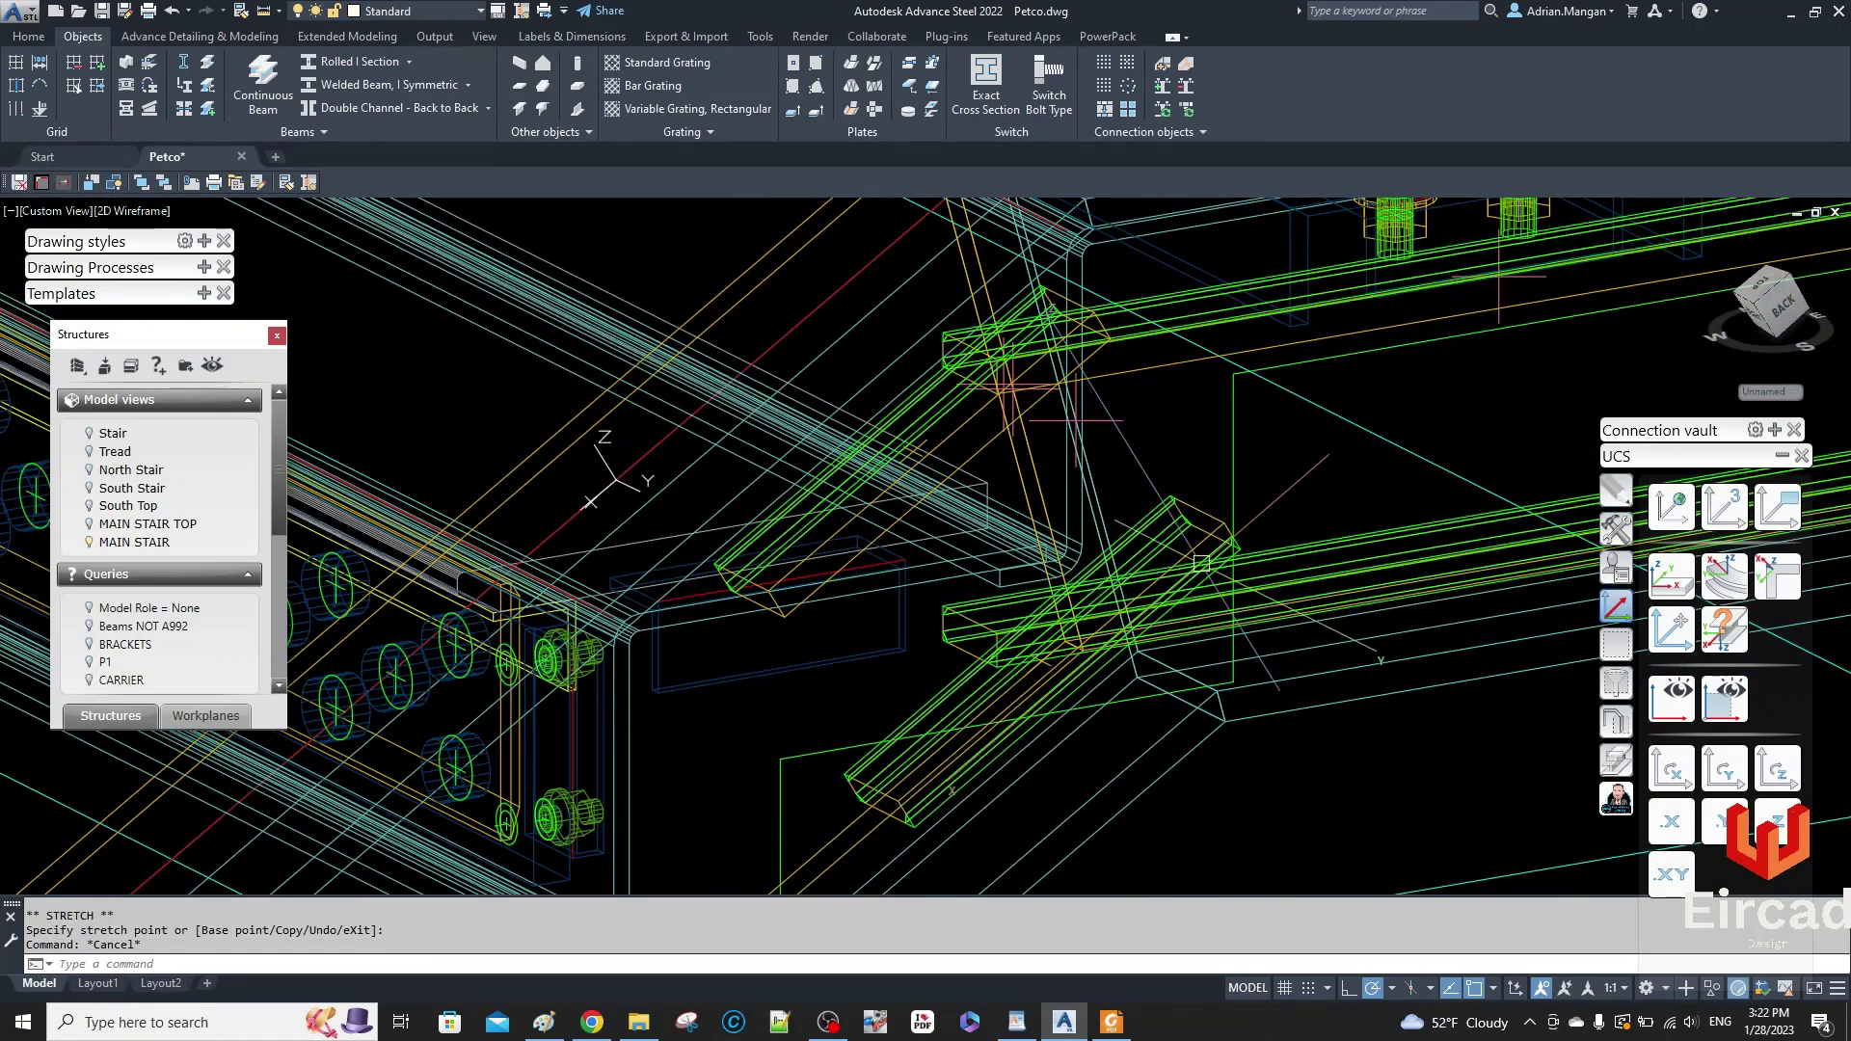
left_click(1626, 762)
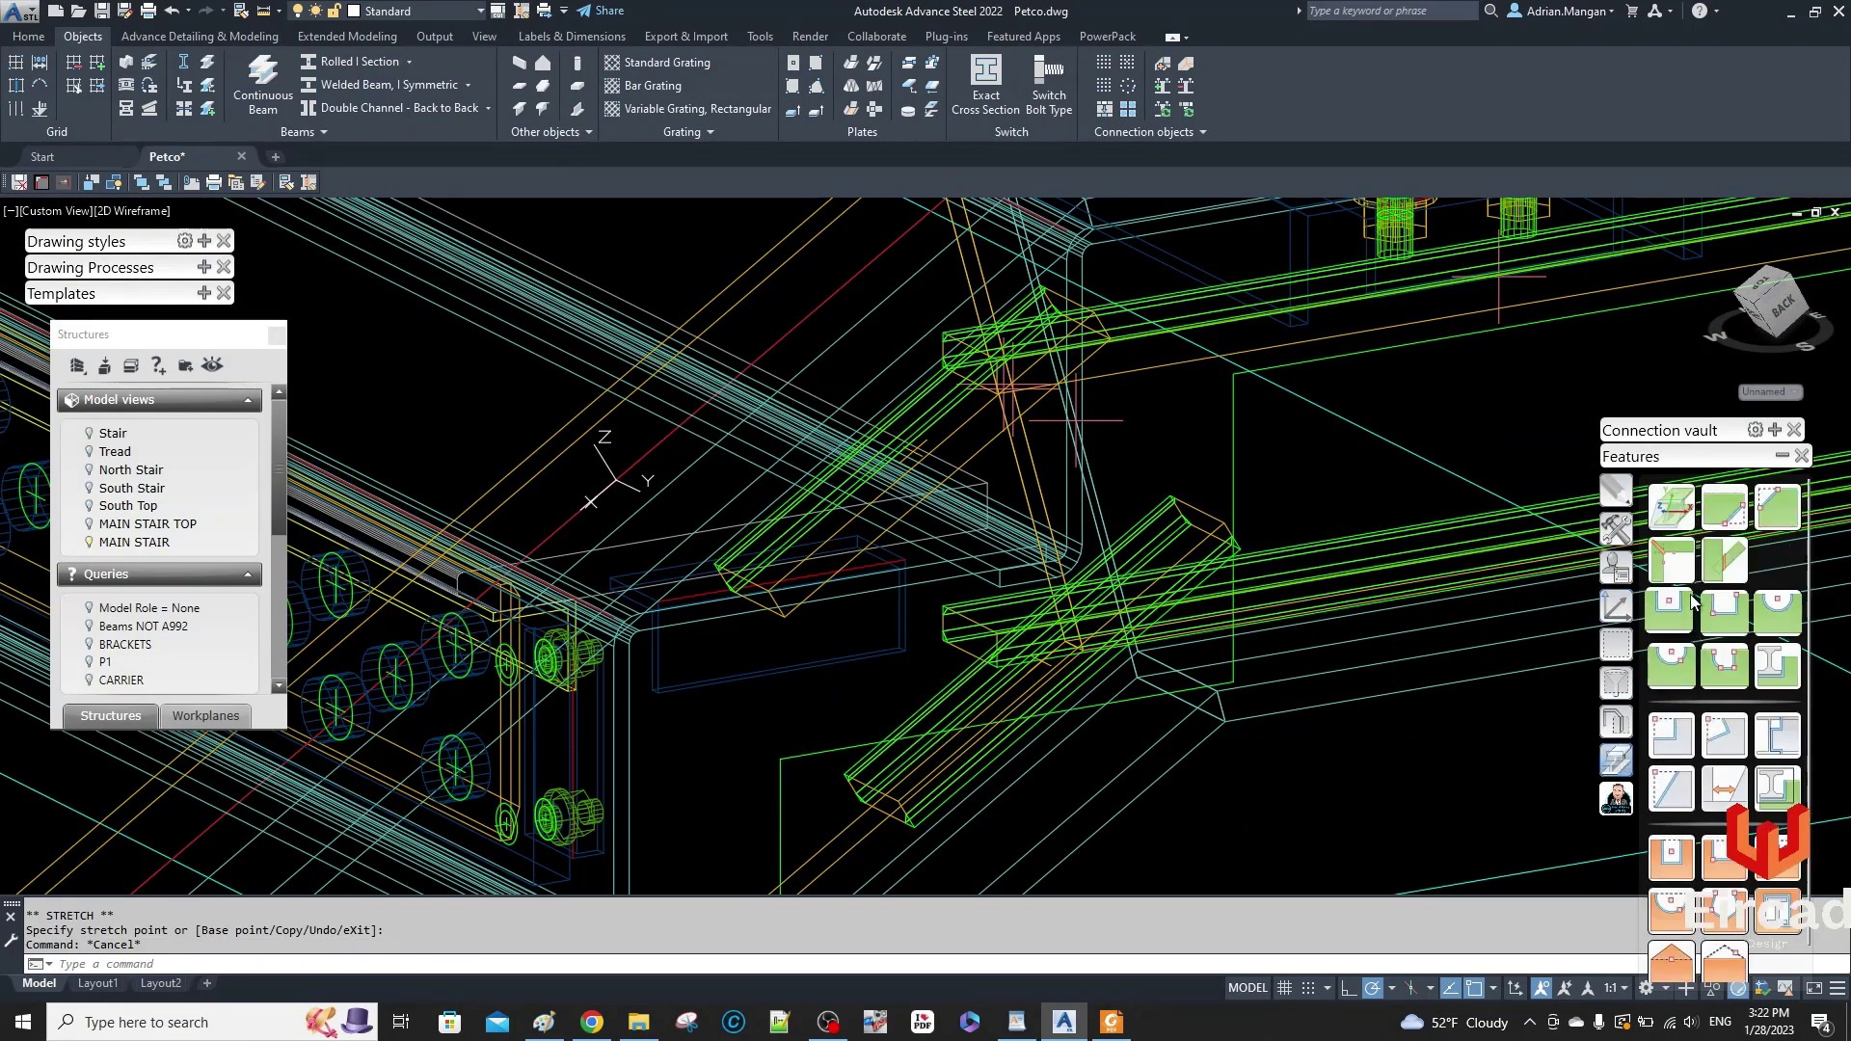
left_click(1678, 559)
scroll(886, 809, "up", 6)
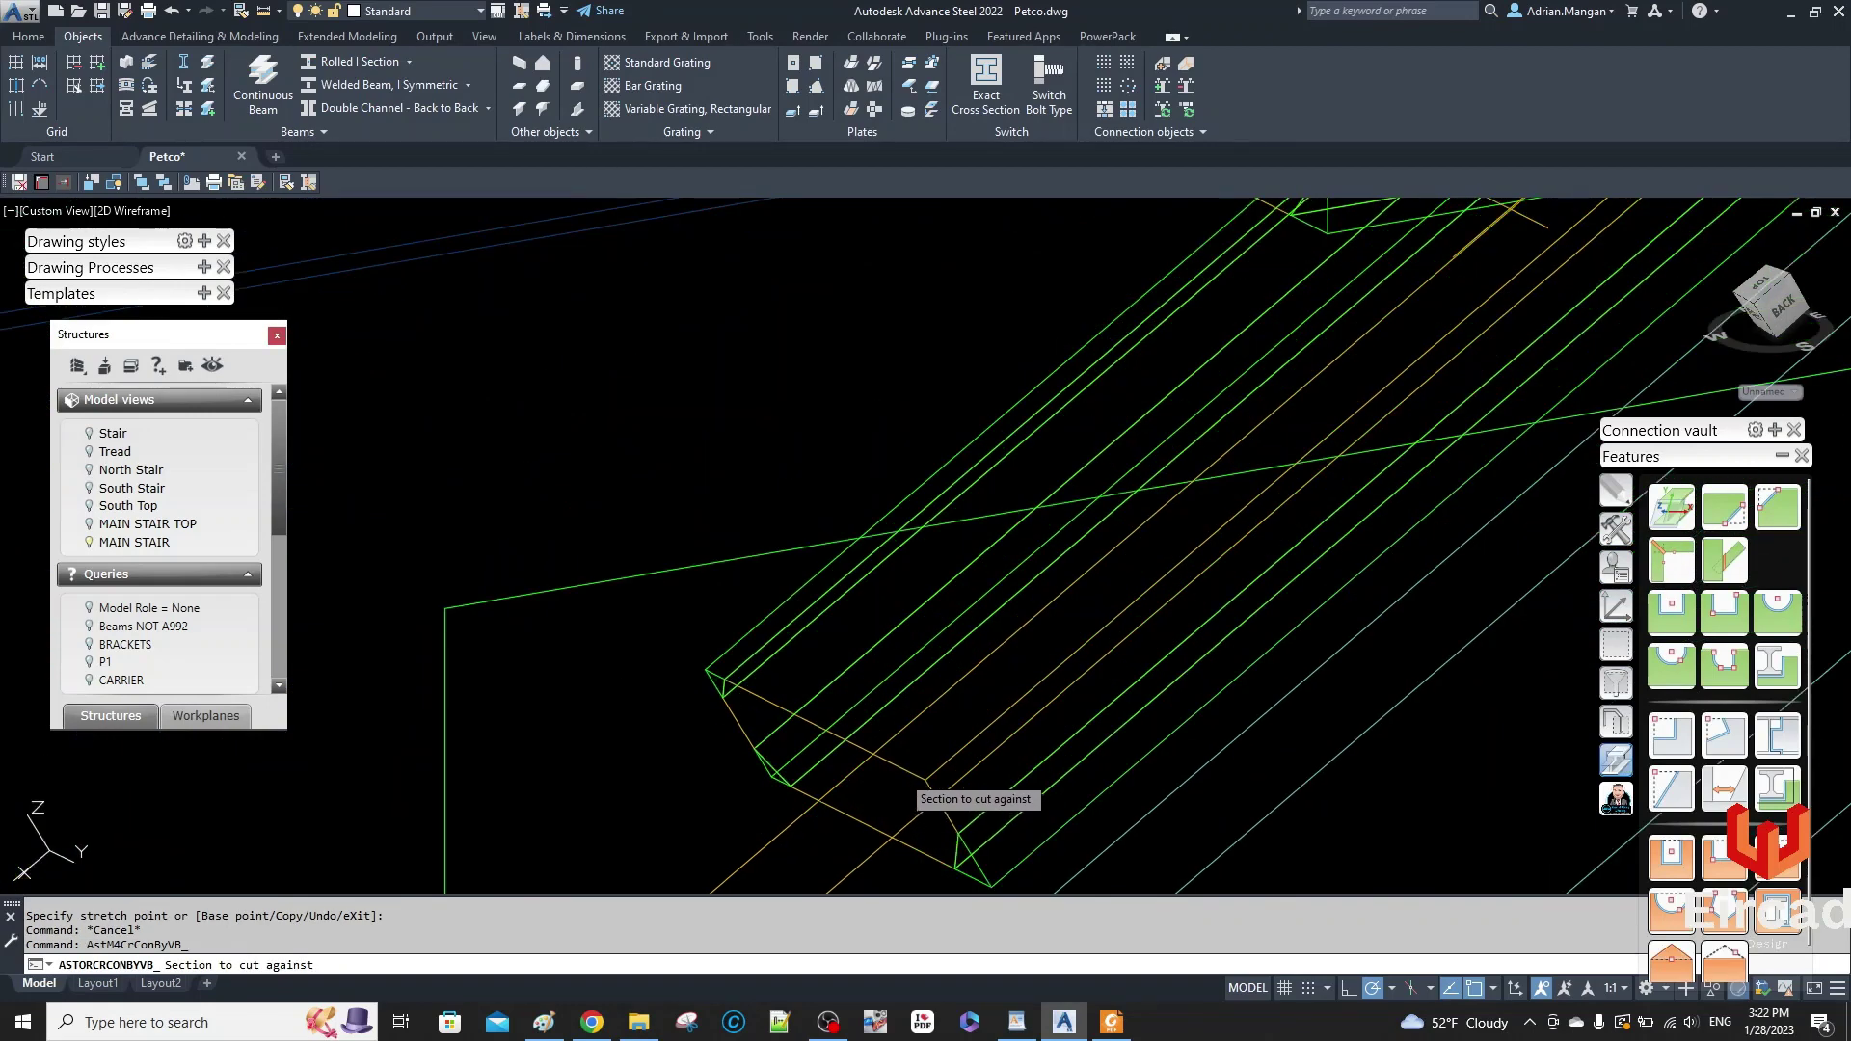
left_click(901, 775)
scroll(1178, 575, "down", 5)
scroll(1426, 486, "up", 5)
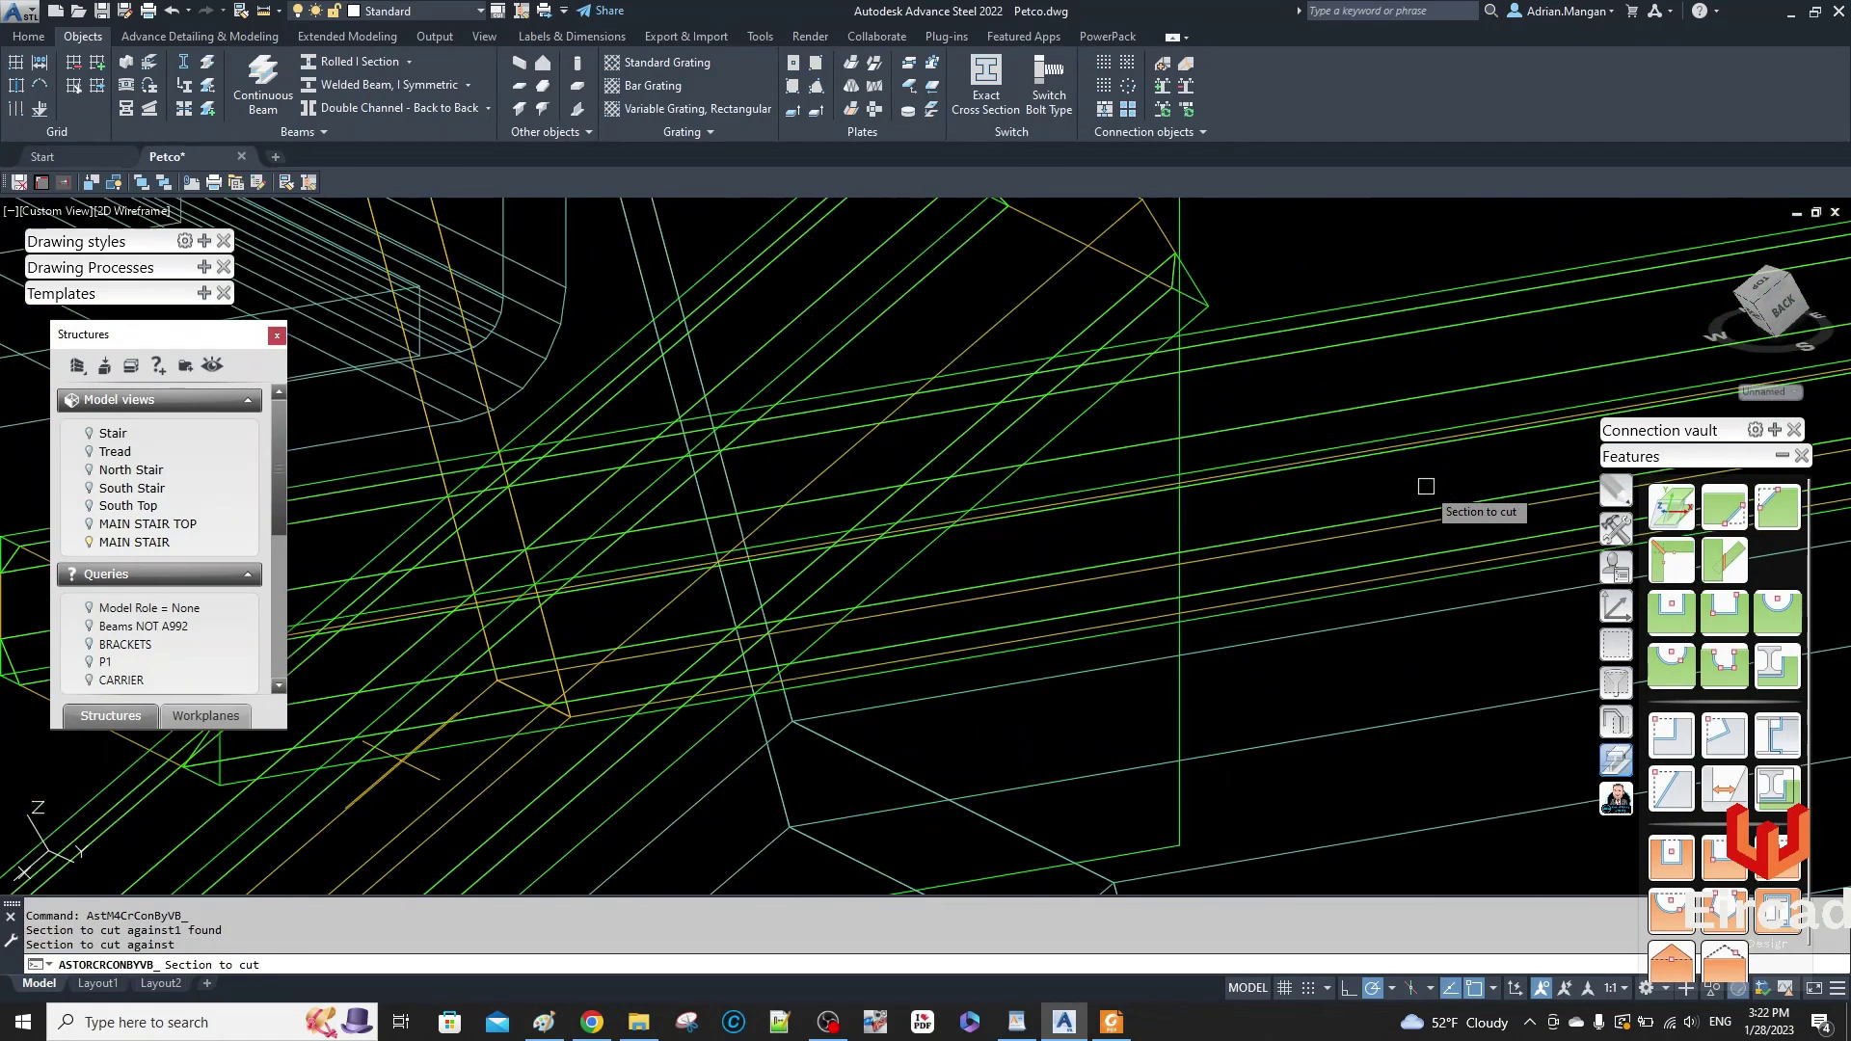
left_click(1436, 524)
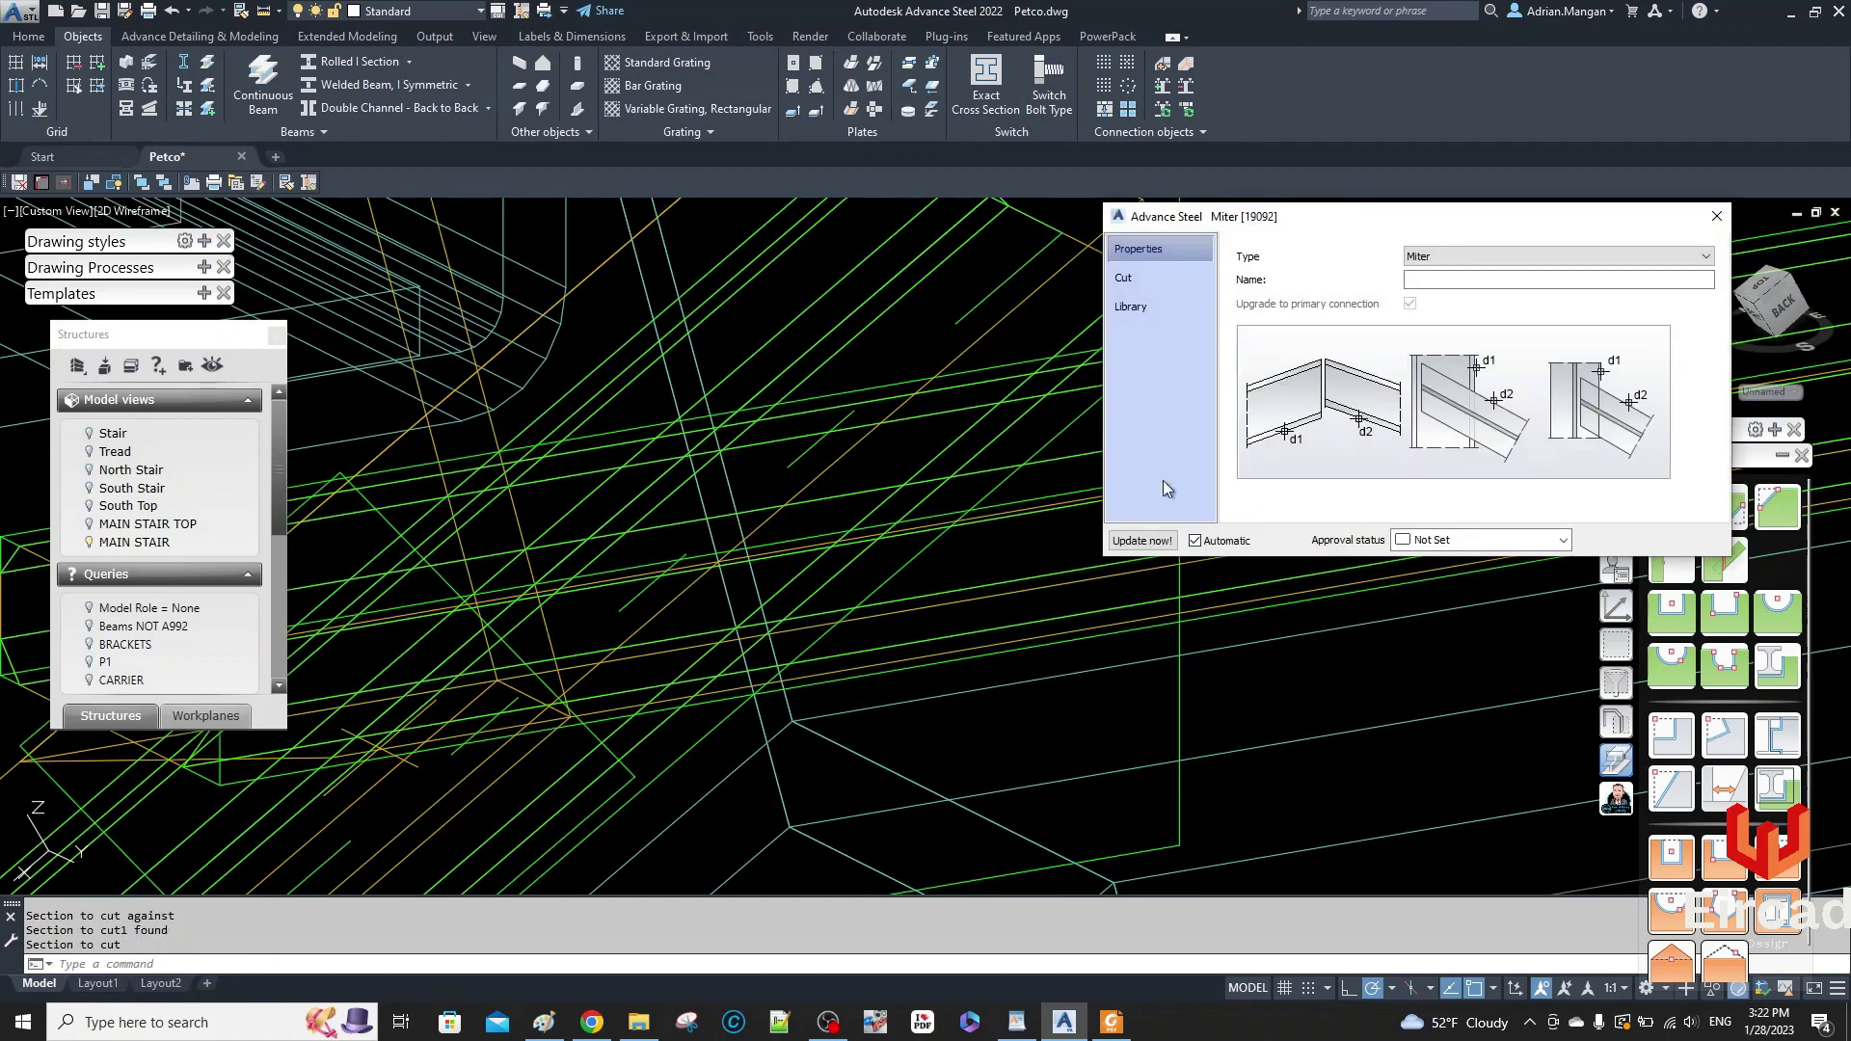
scroll(835, 590, "down", 3)
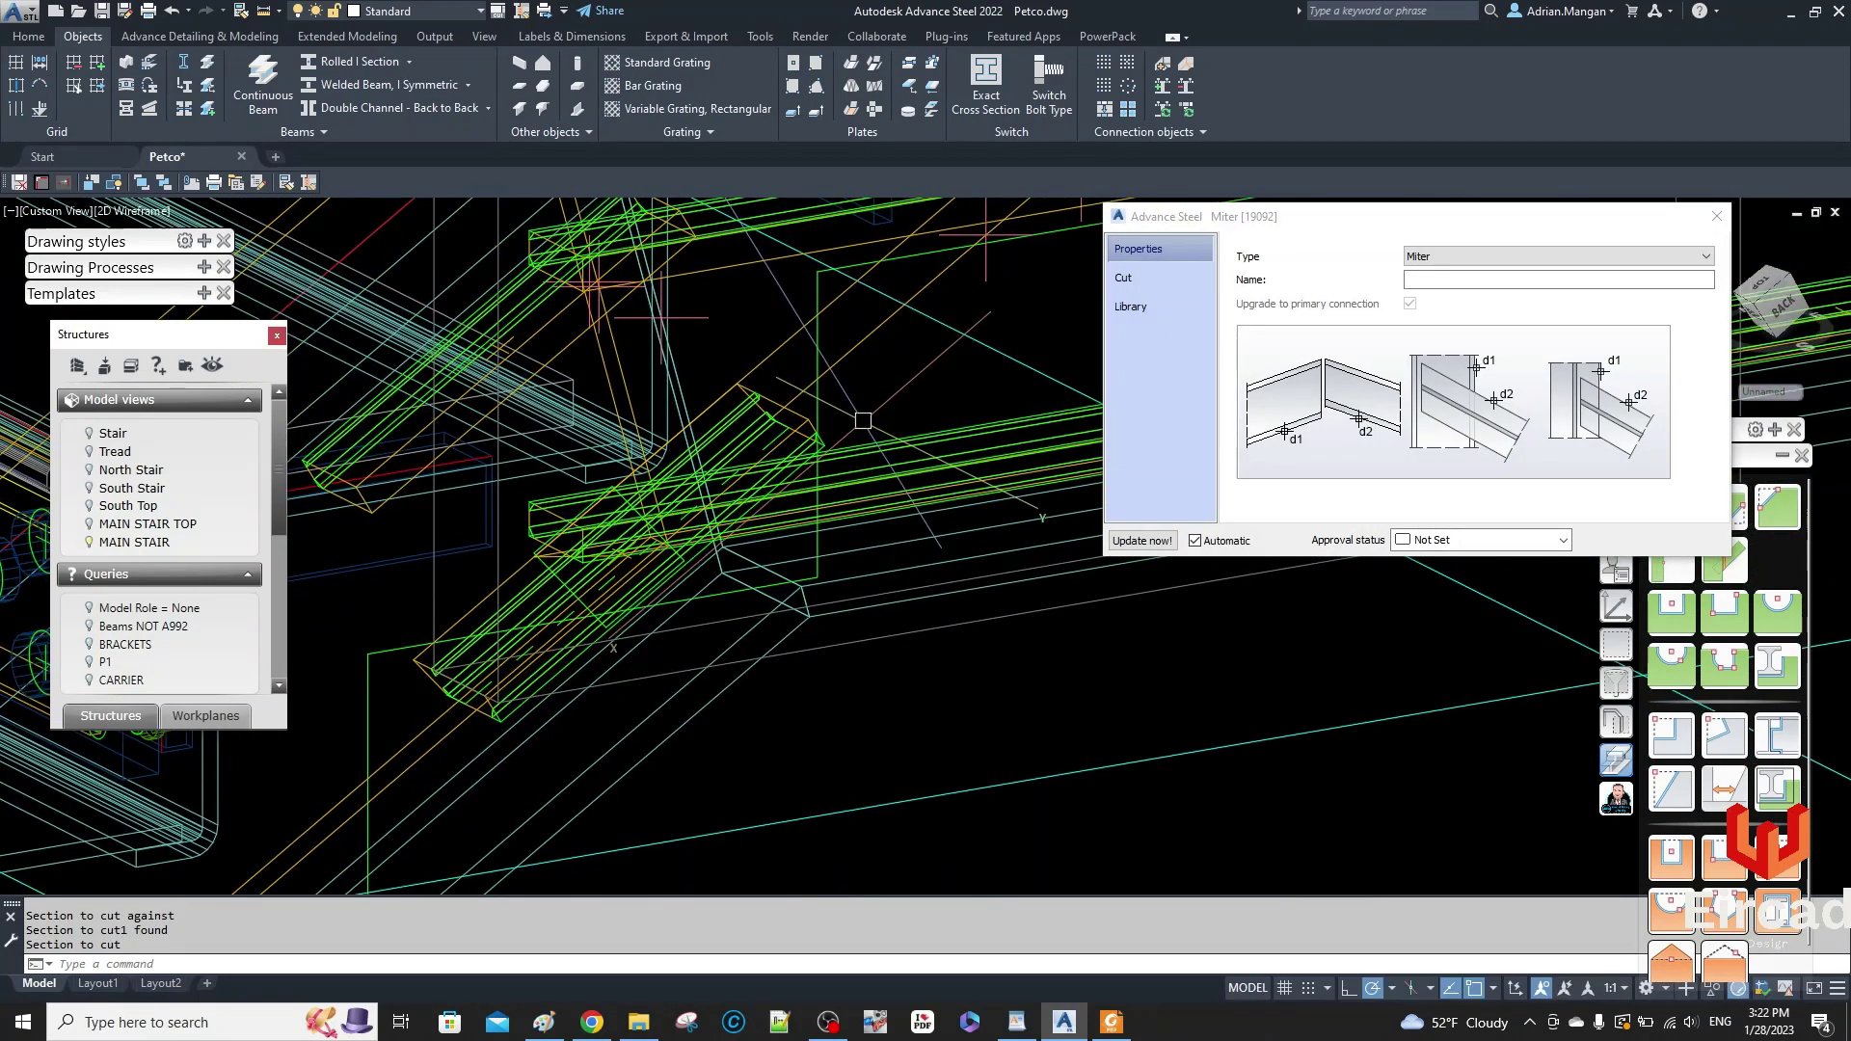
middle_click_drag(863, 420, 635, 523)
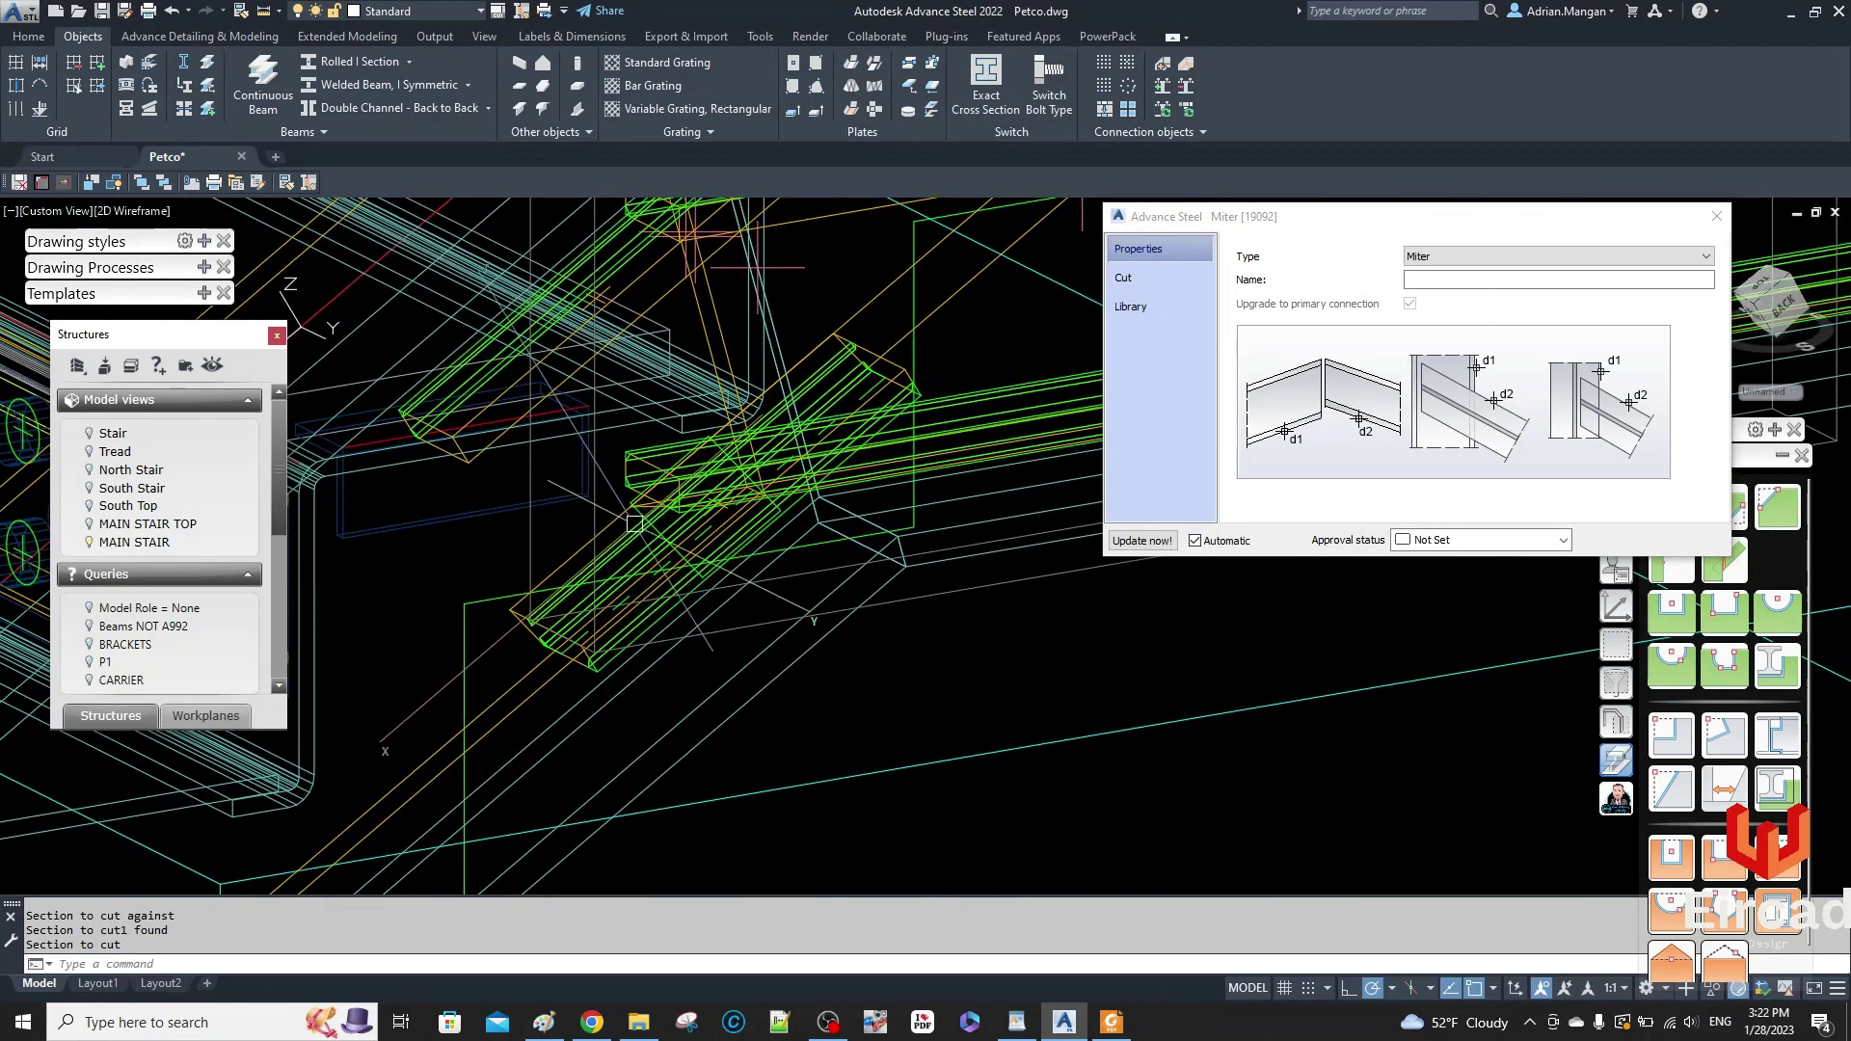
middle_click_drag(779, 373, 1028, 394, "shift")
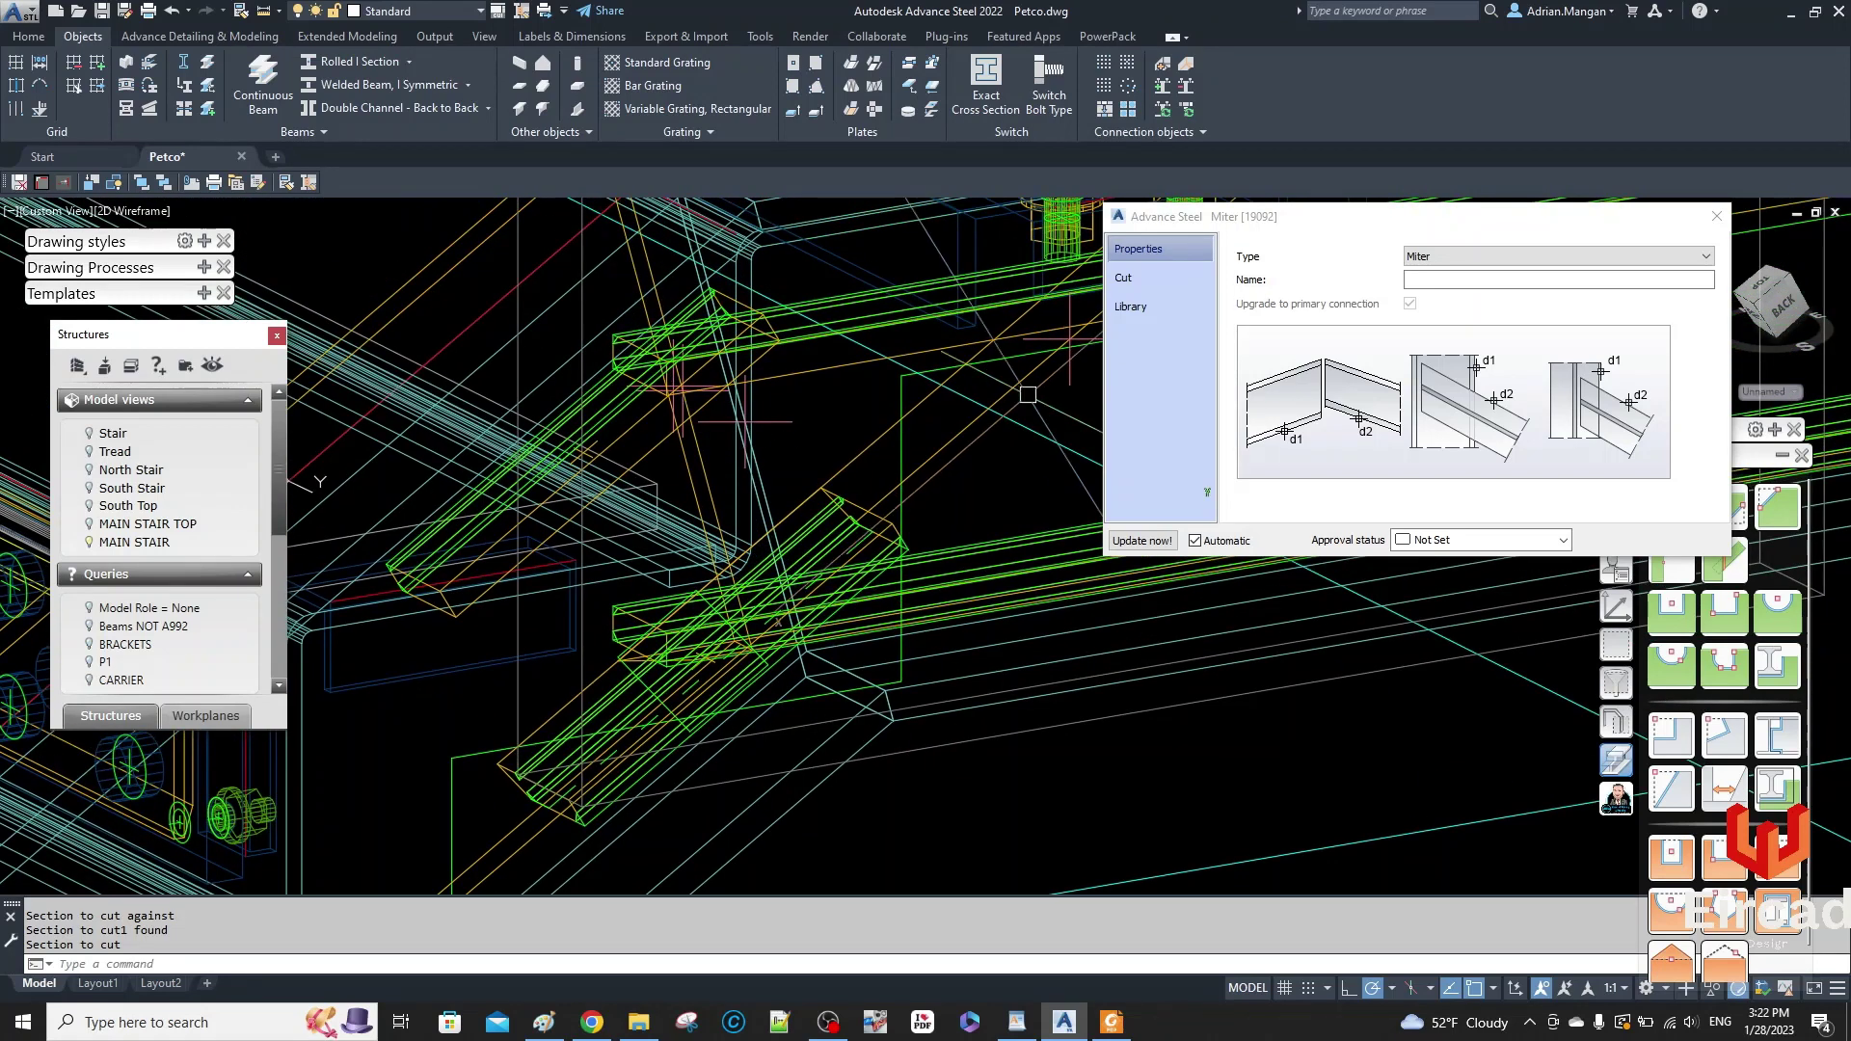
left_click(1723, 218)
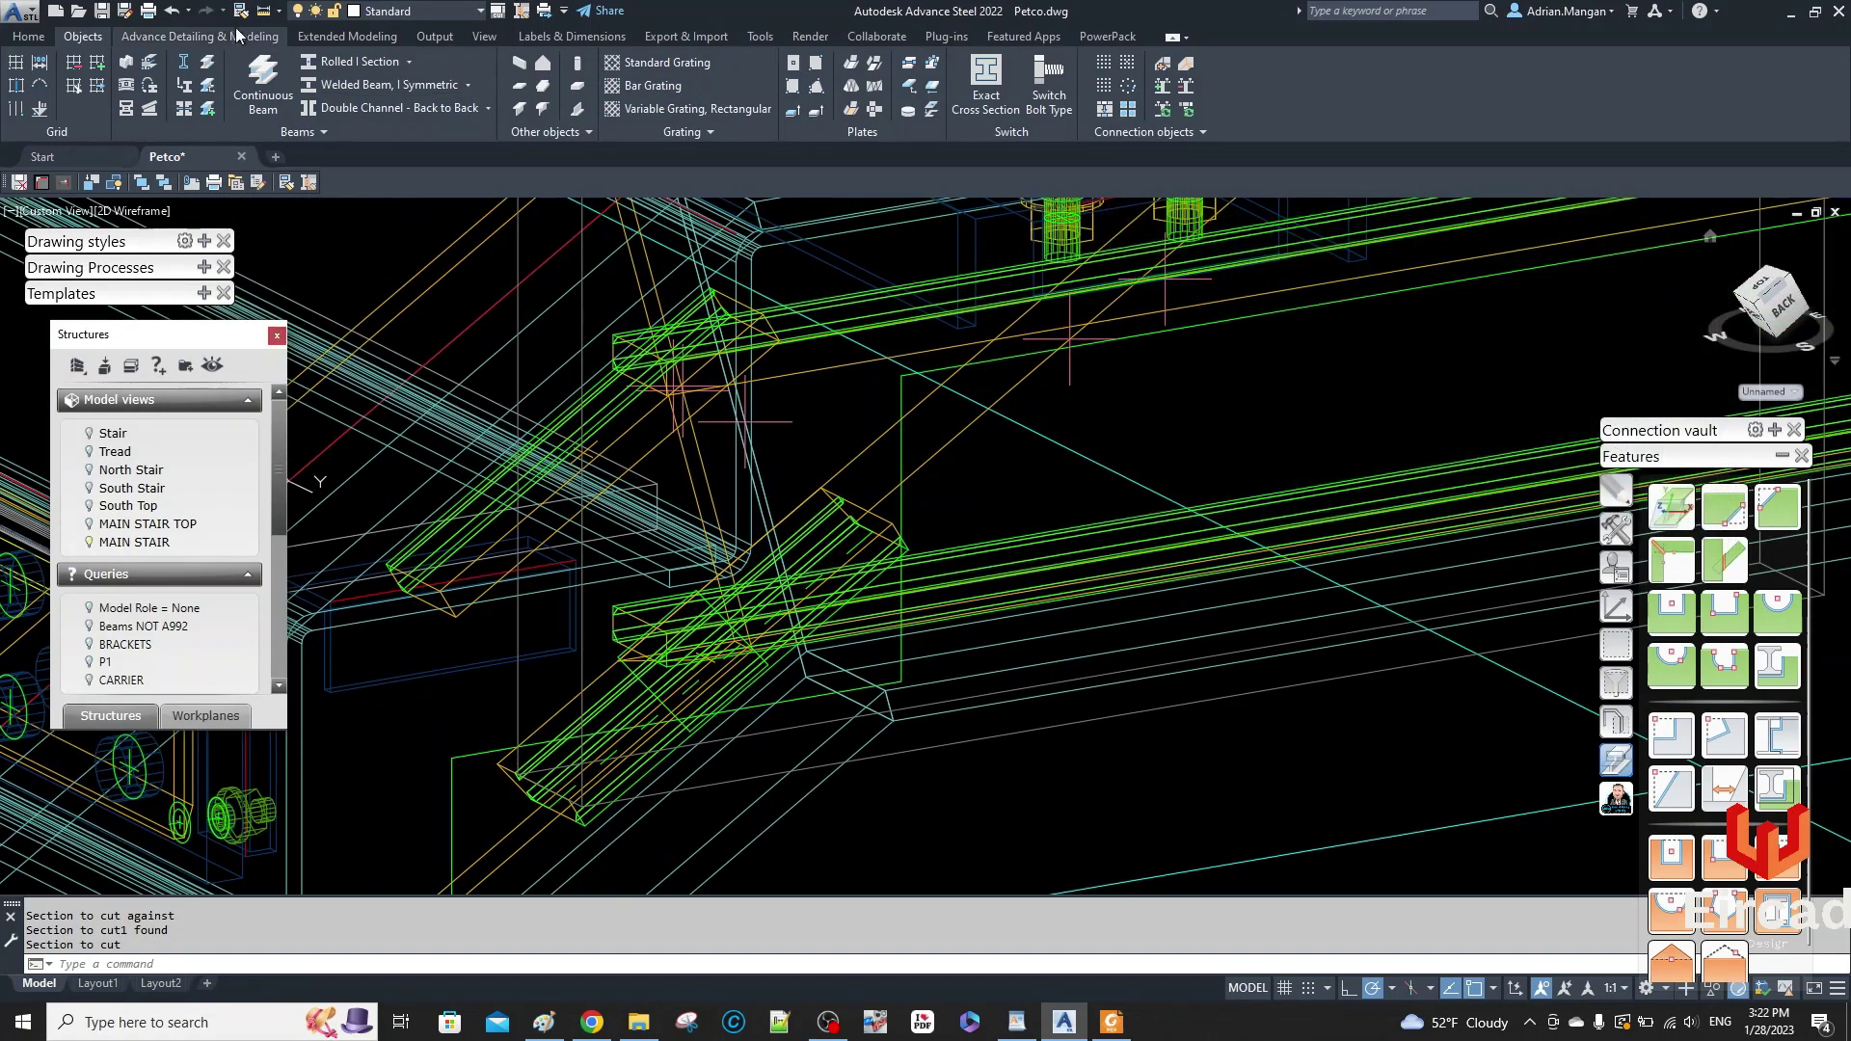
left_click(168, 11)
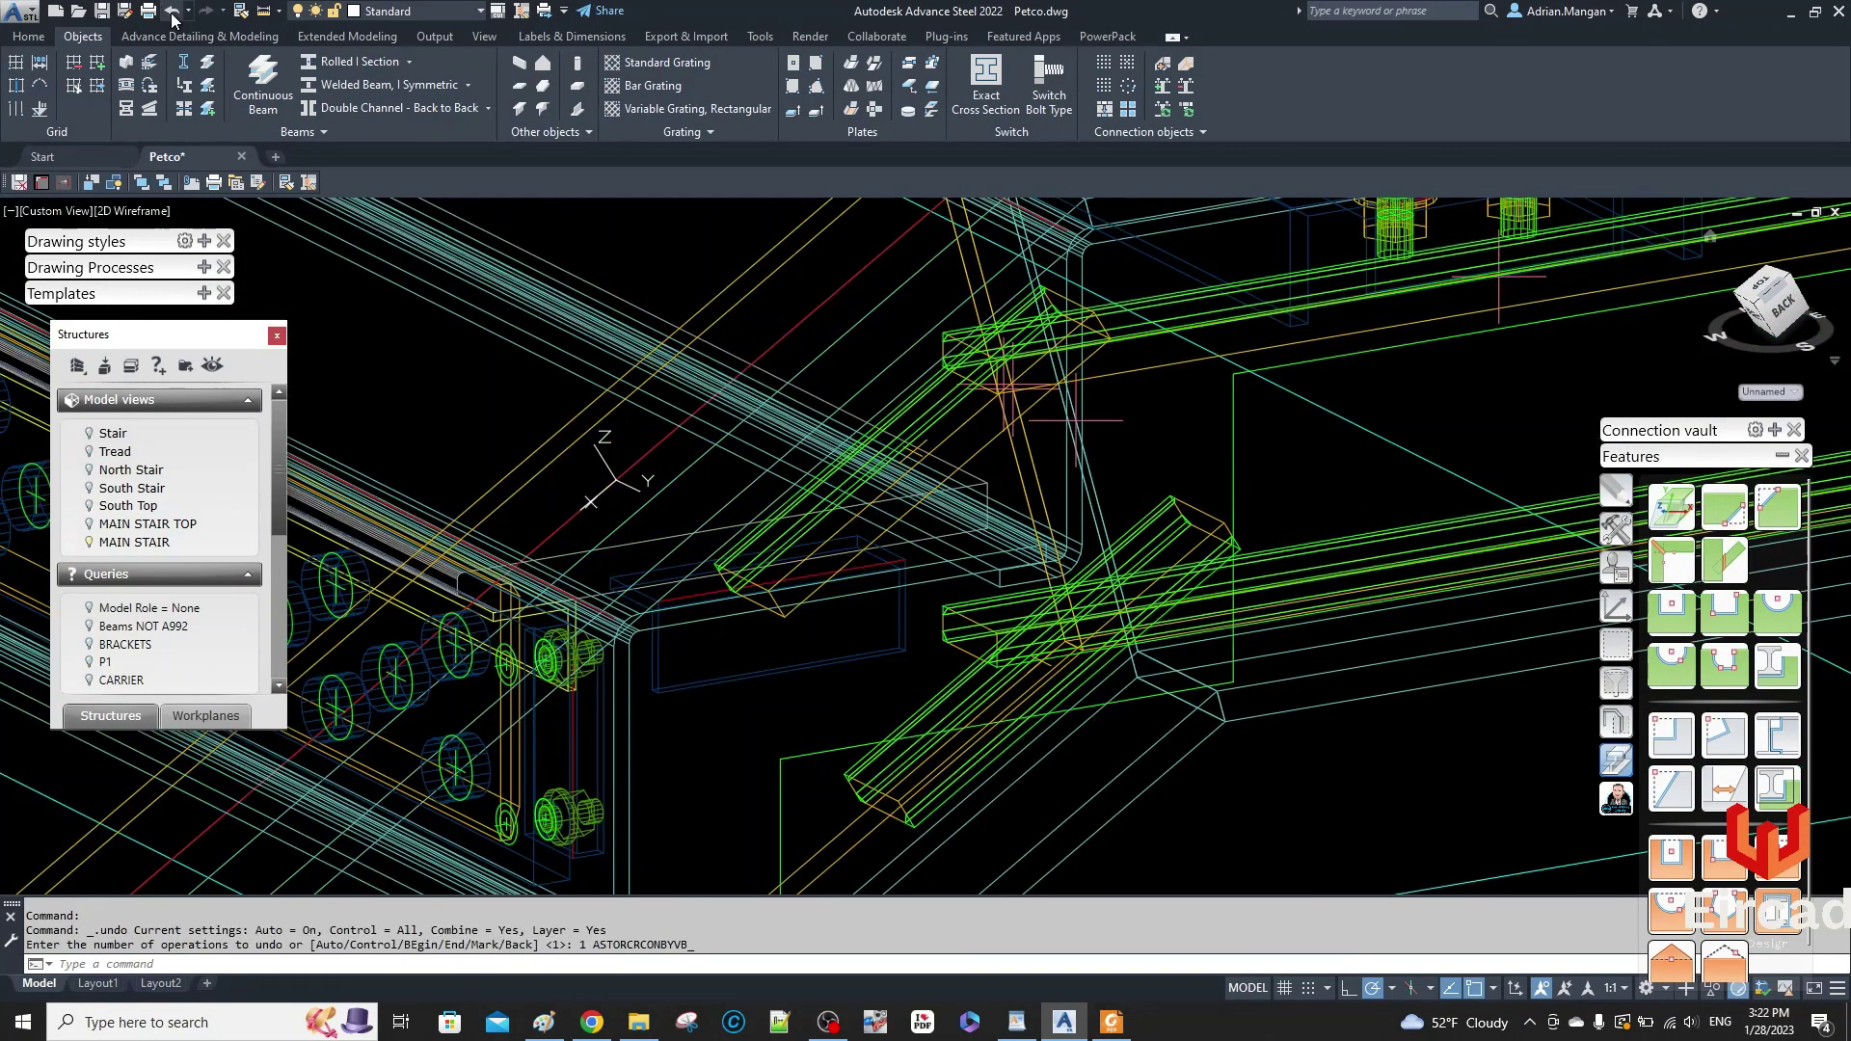
- Stretch the lower end of the upper sloped plate down the lower flight to the stringer's foot
scroll(1068, 609, "down", 3)
middle_click_drag(1068, 609, 1060, 546)
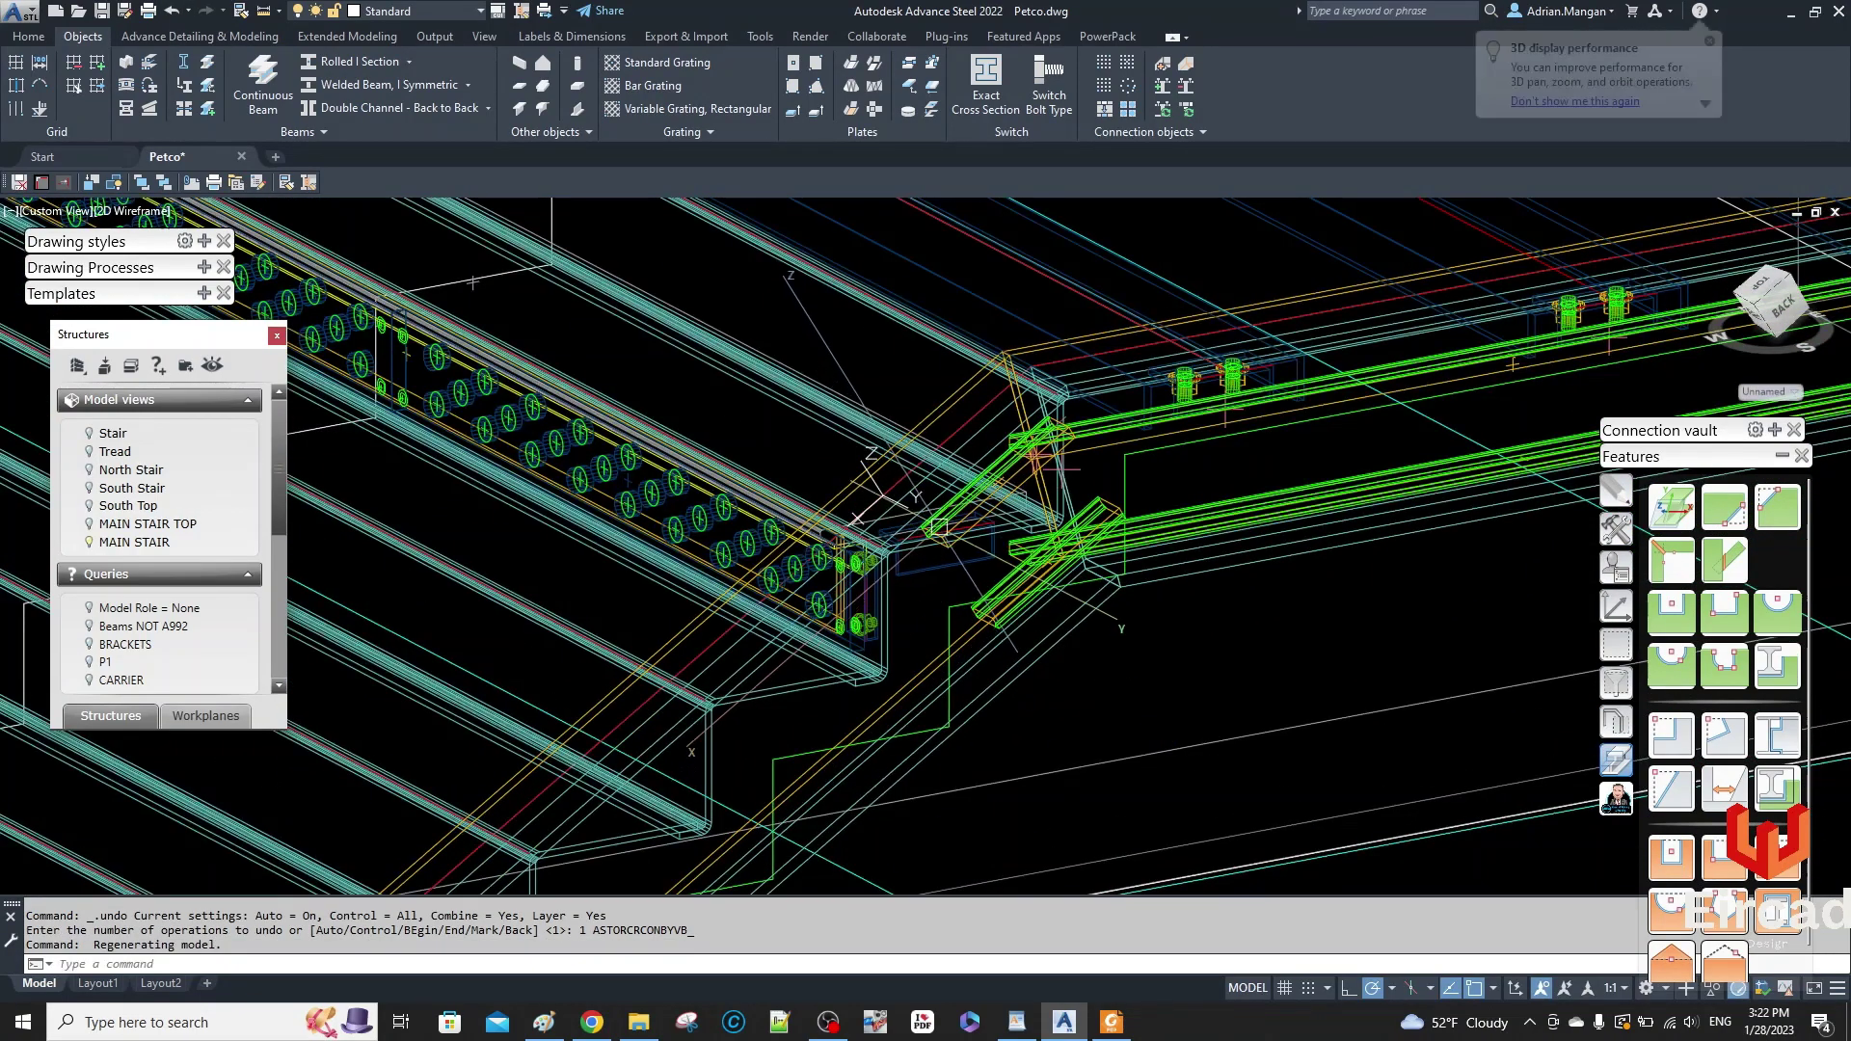
scroll(937, 518, "up", 5)
left_click(936, 603)
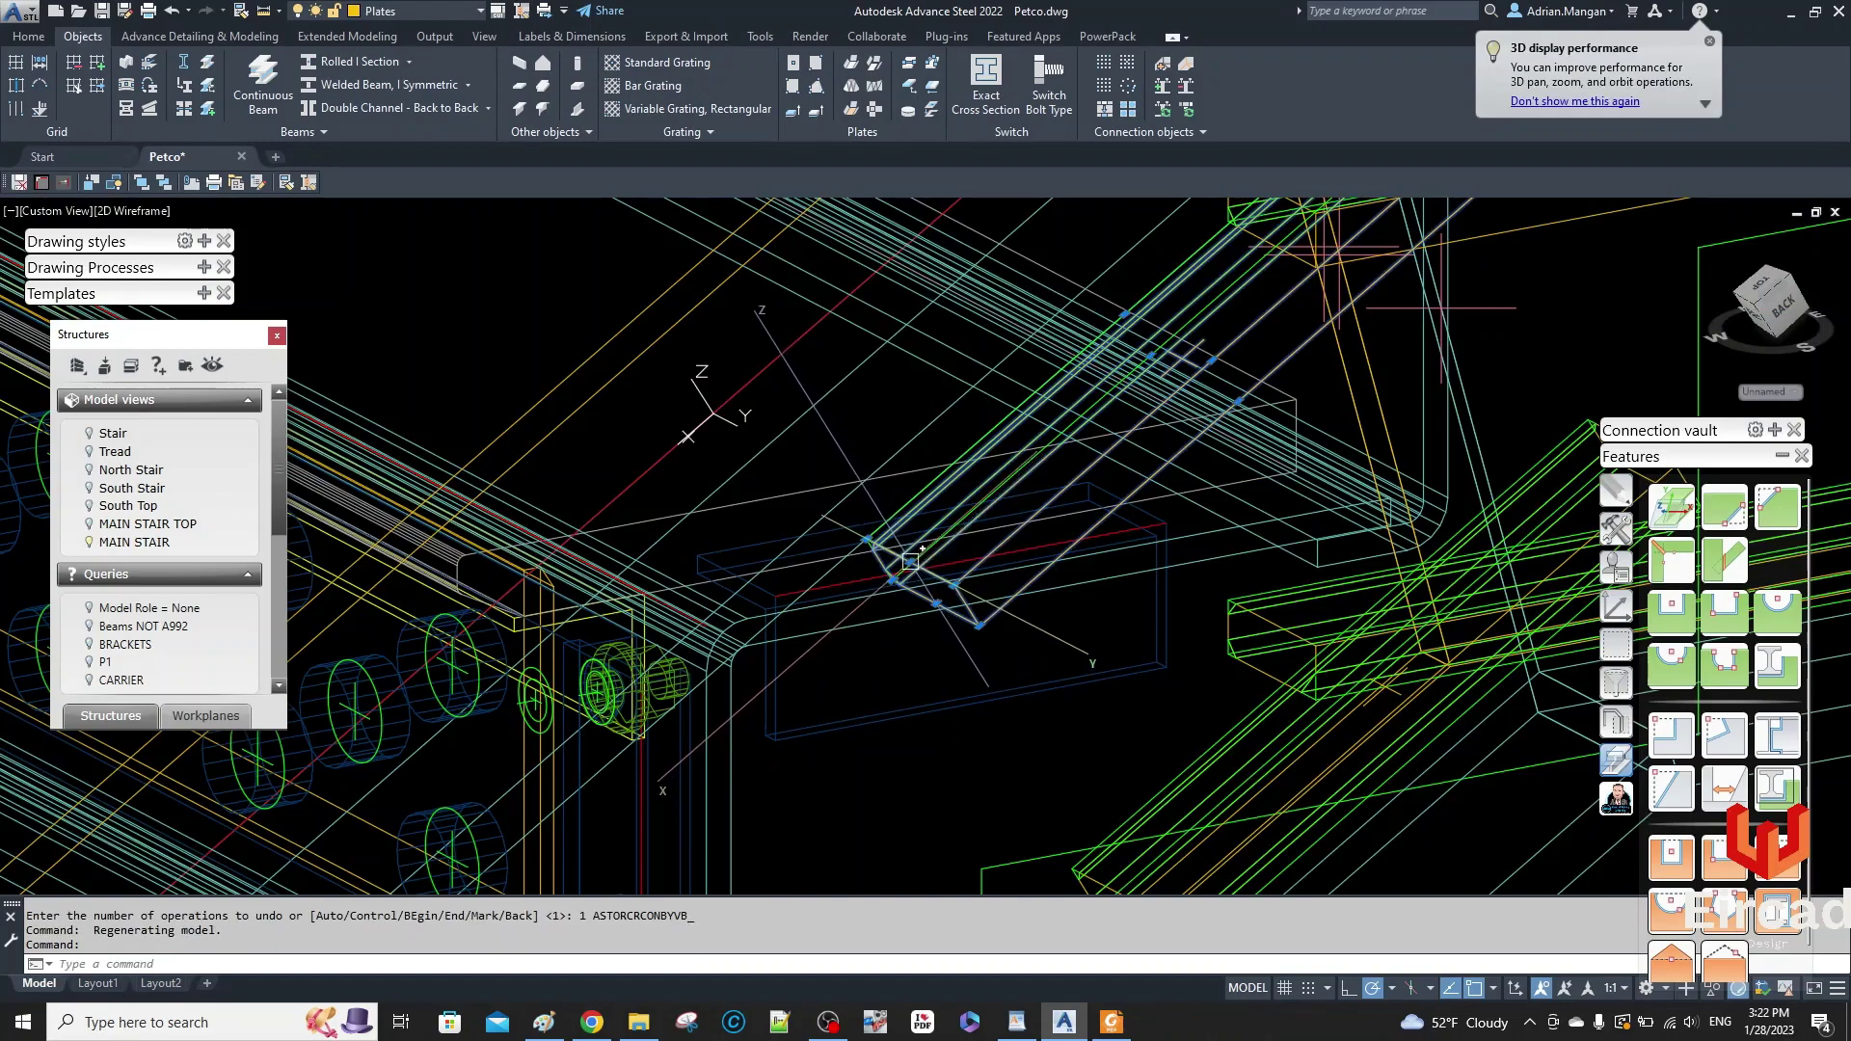
left_click(910, 561)
scroll(1031, 538, "down", 6)
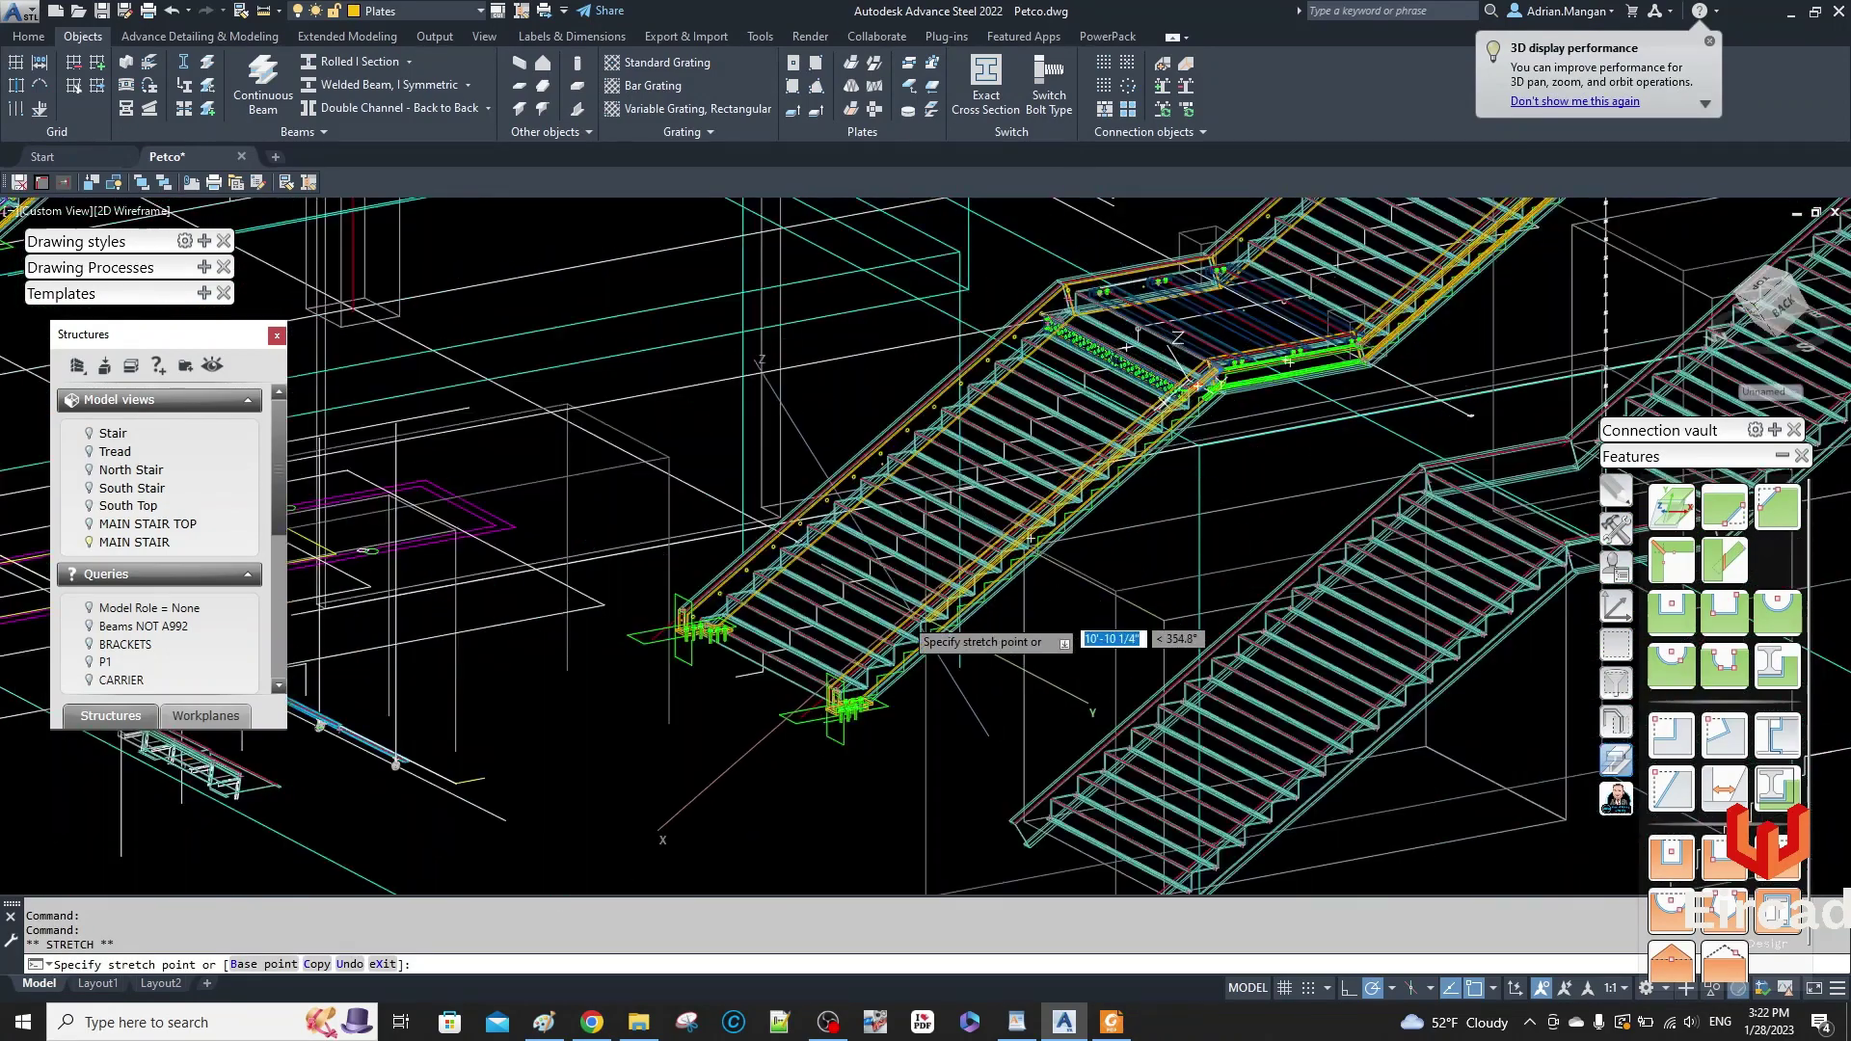
scroll(849, 703, "up", 10)
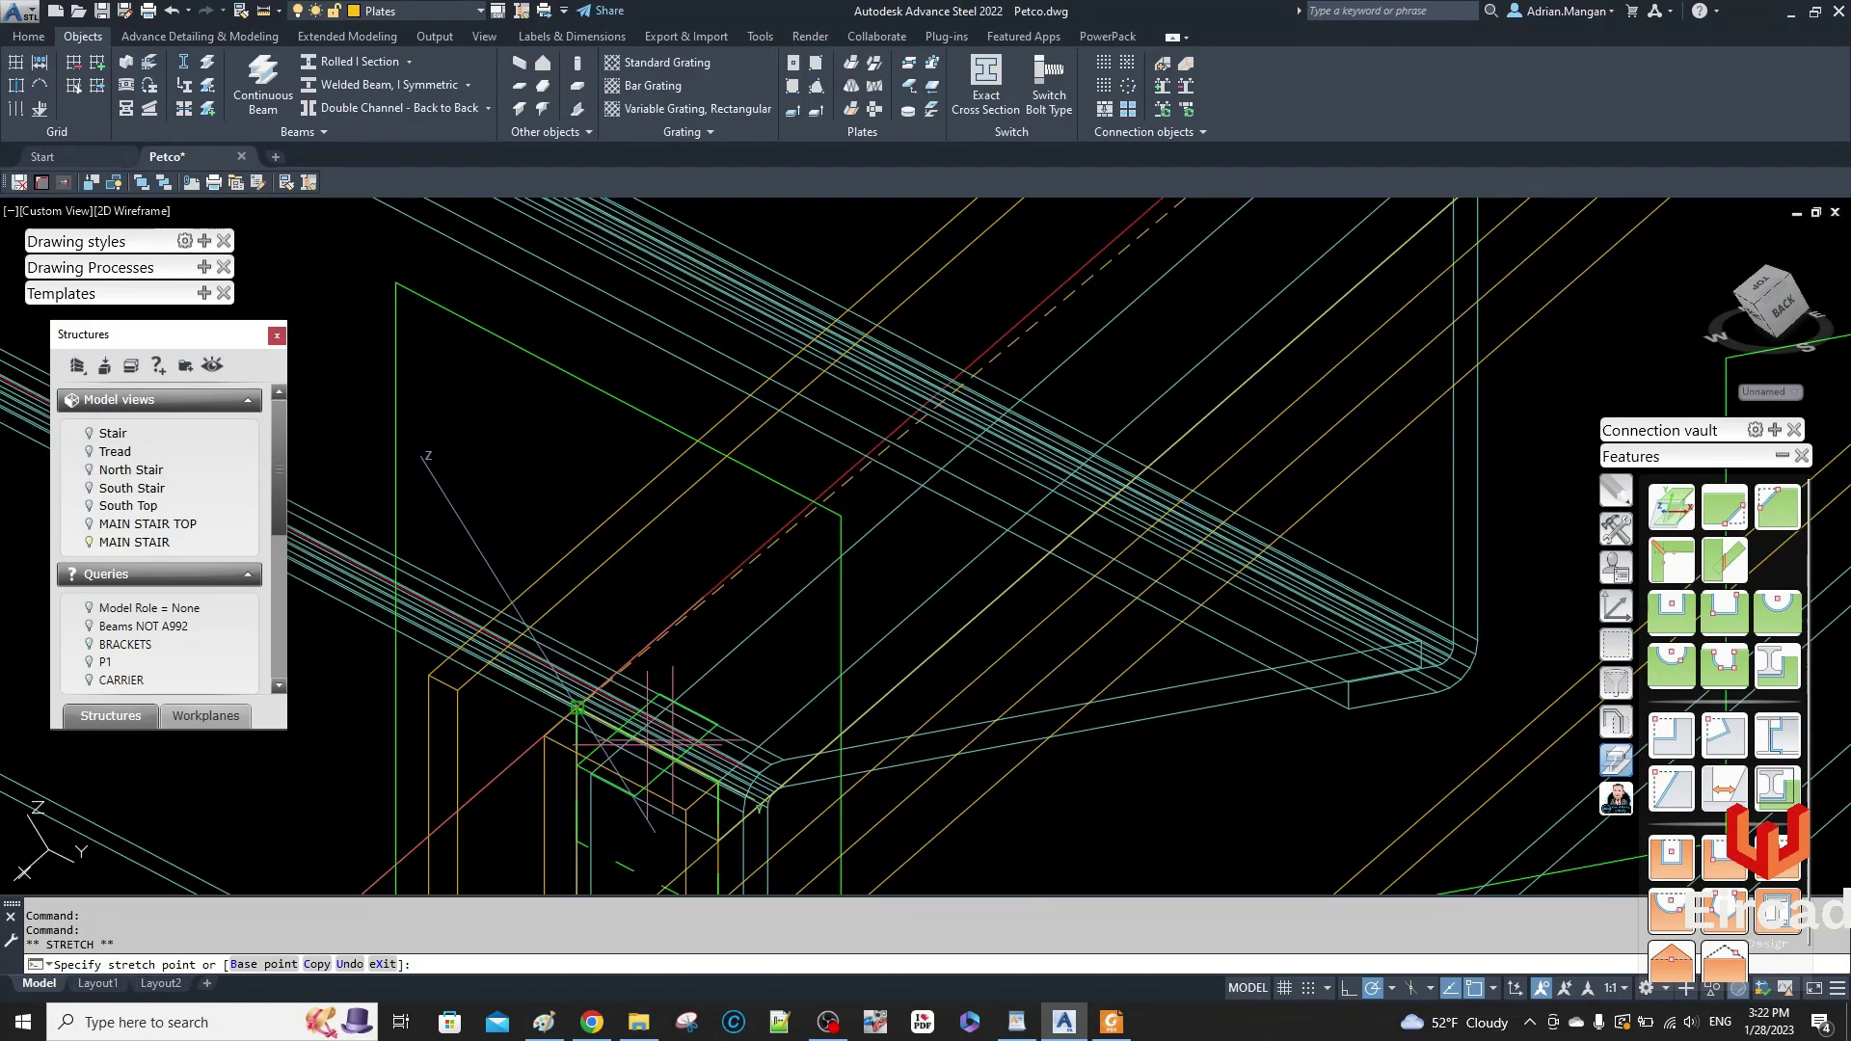
left_click(577, 706)
scroll(726, 627, "down", 5)
scroll(1141, 386, "down", 4)
middle_click_drag(1142, 387, 905, 612)
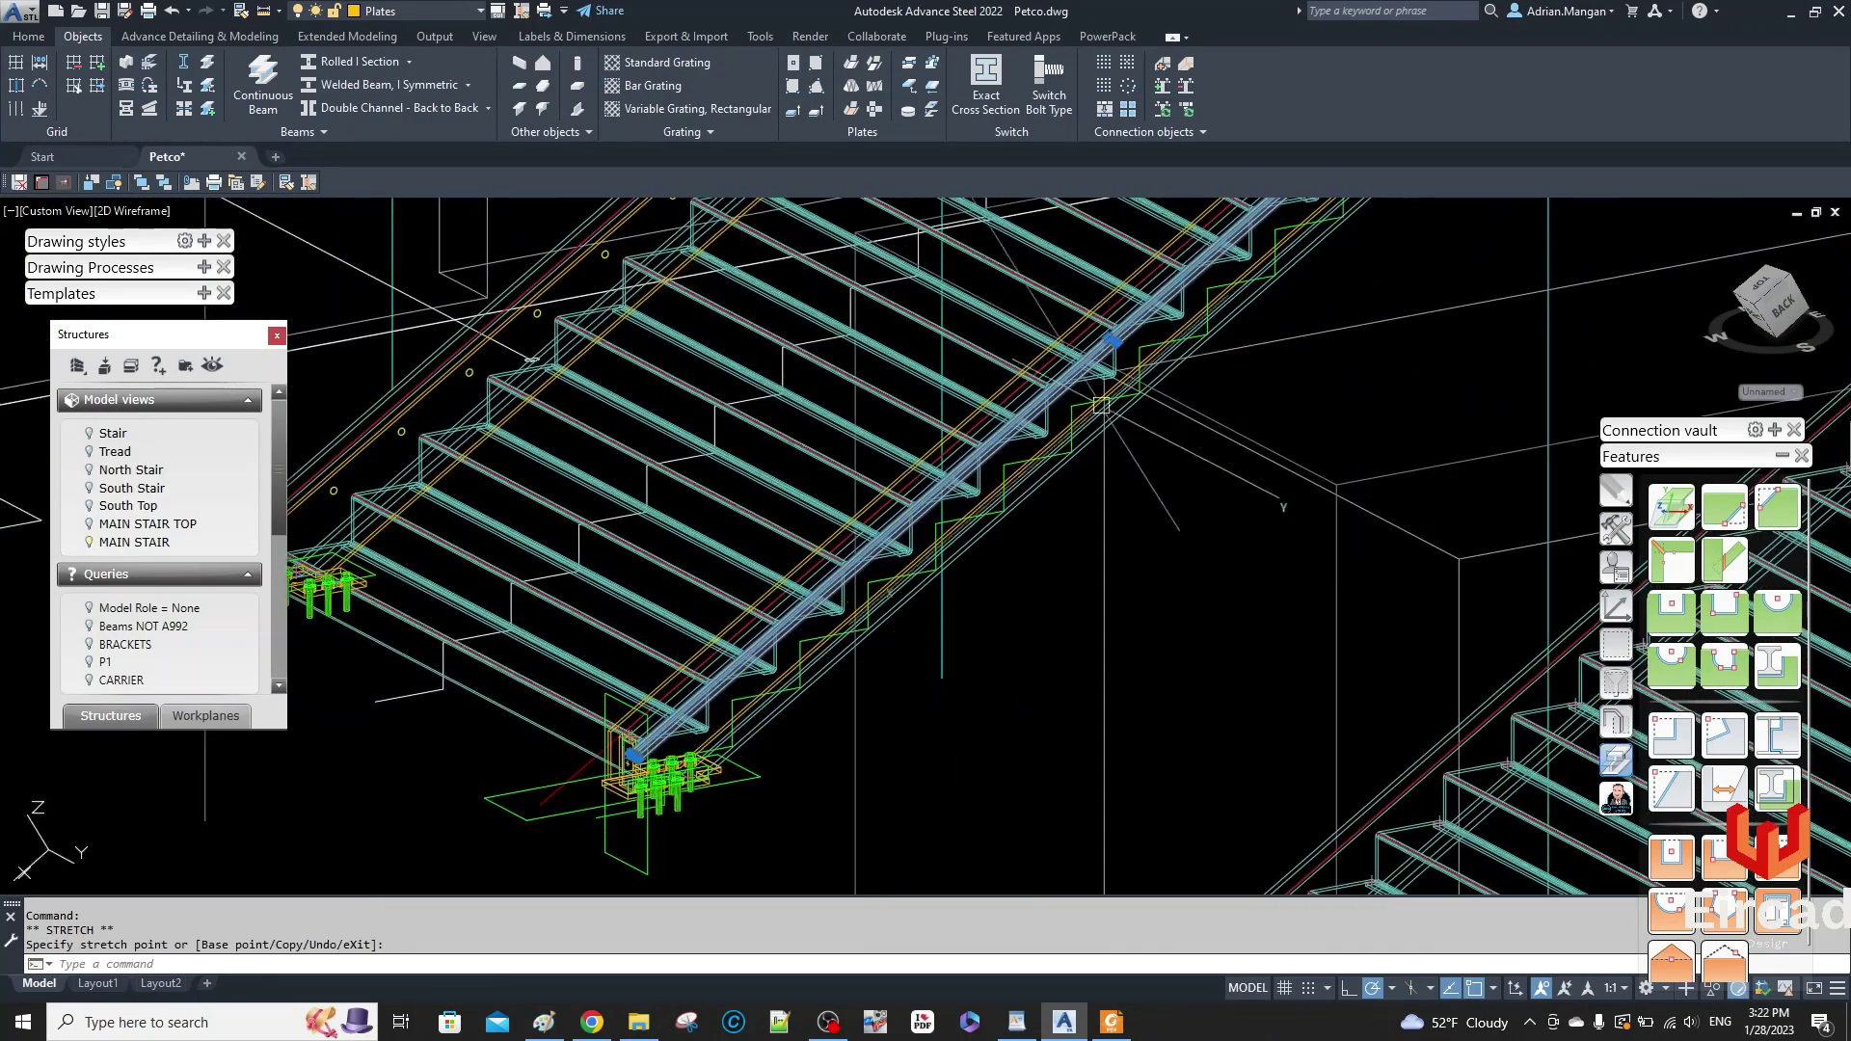
middle_click_drag(1244, 209, 925, 520)
scroll(1278, 255, "up", 8)
key("Escape")
- Stretch the lower end of the lower sloped plate down the flight to the stringer's foot above the base plate
scroll(1276, 343, "up", 5)
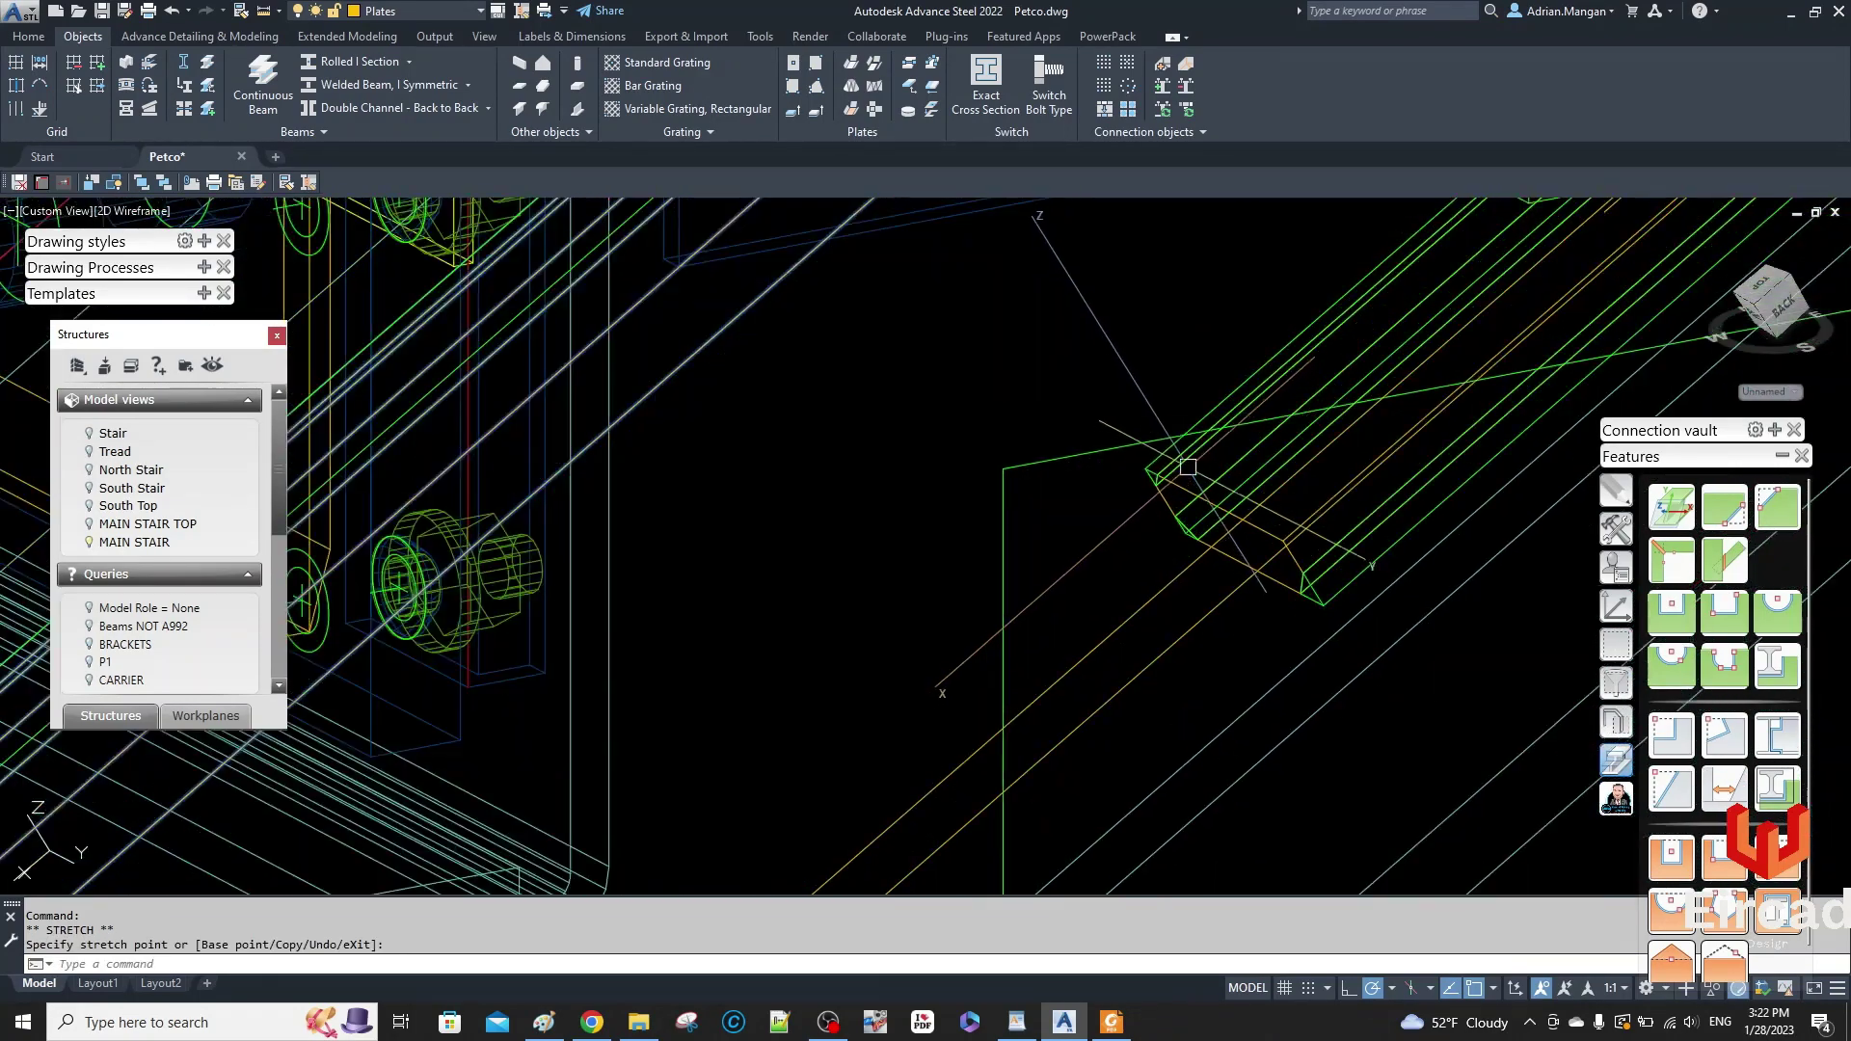
left_click(1219, 528)
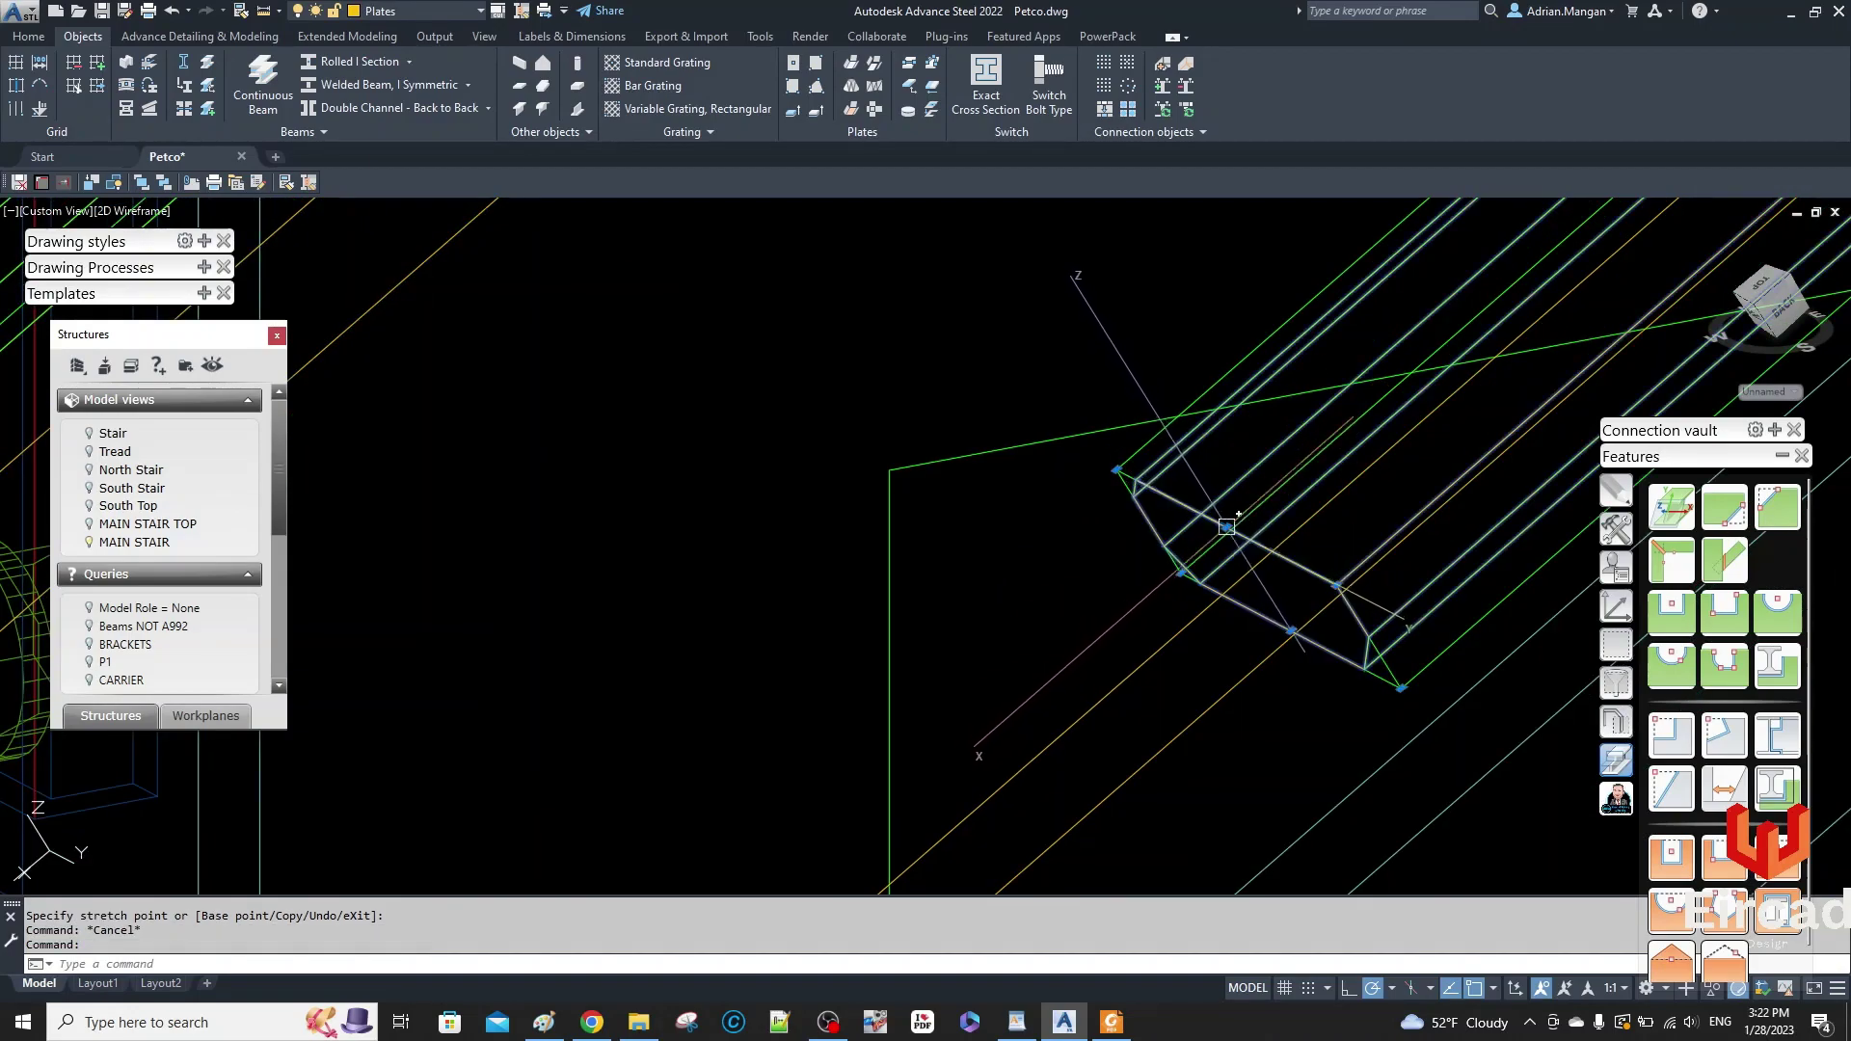
left_click(1227, 526)
scroll(1214, 535, "down", 7)
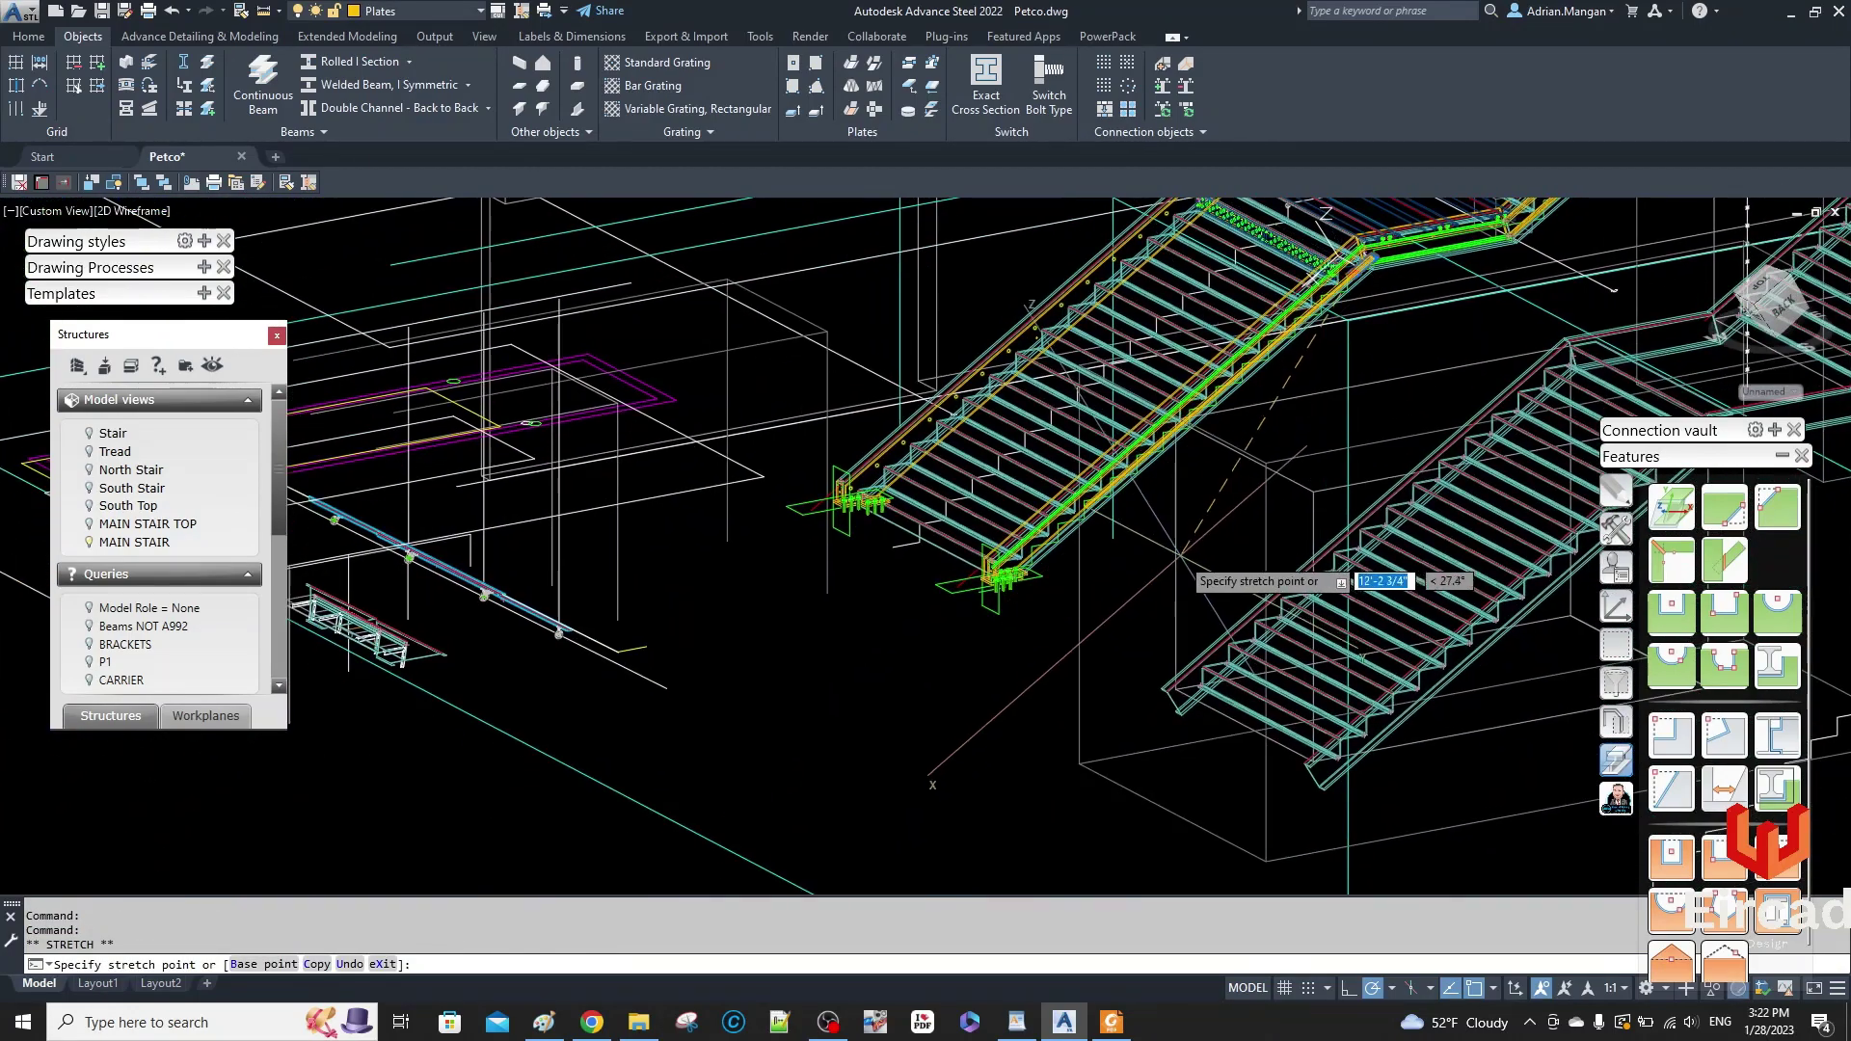
scroll(1178, 558, "up", 8)
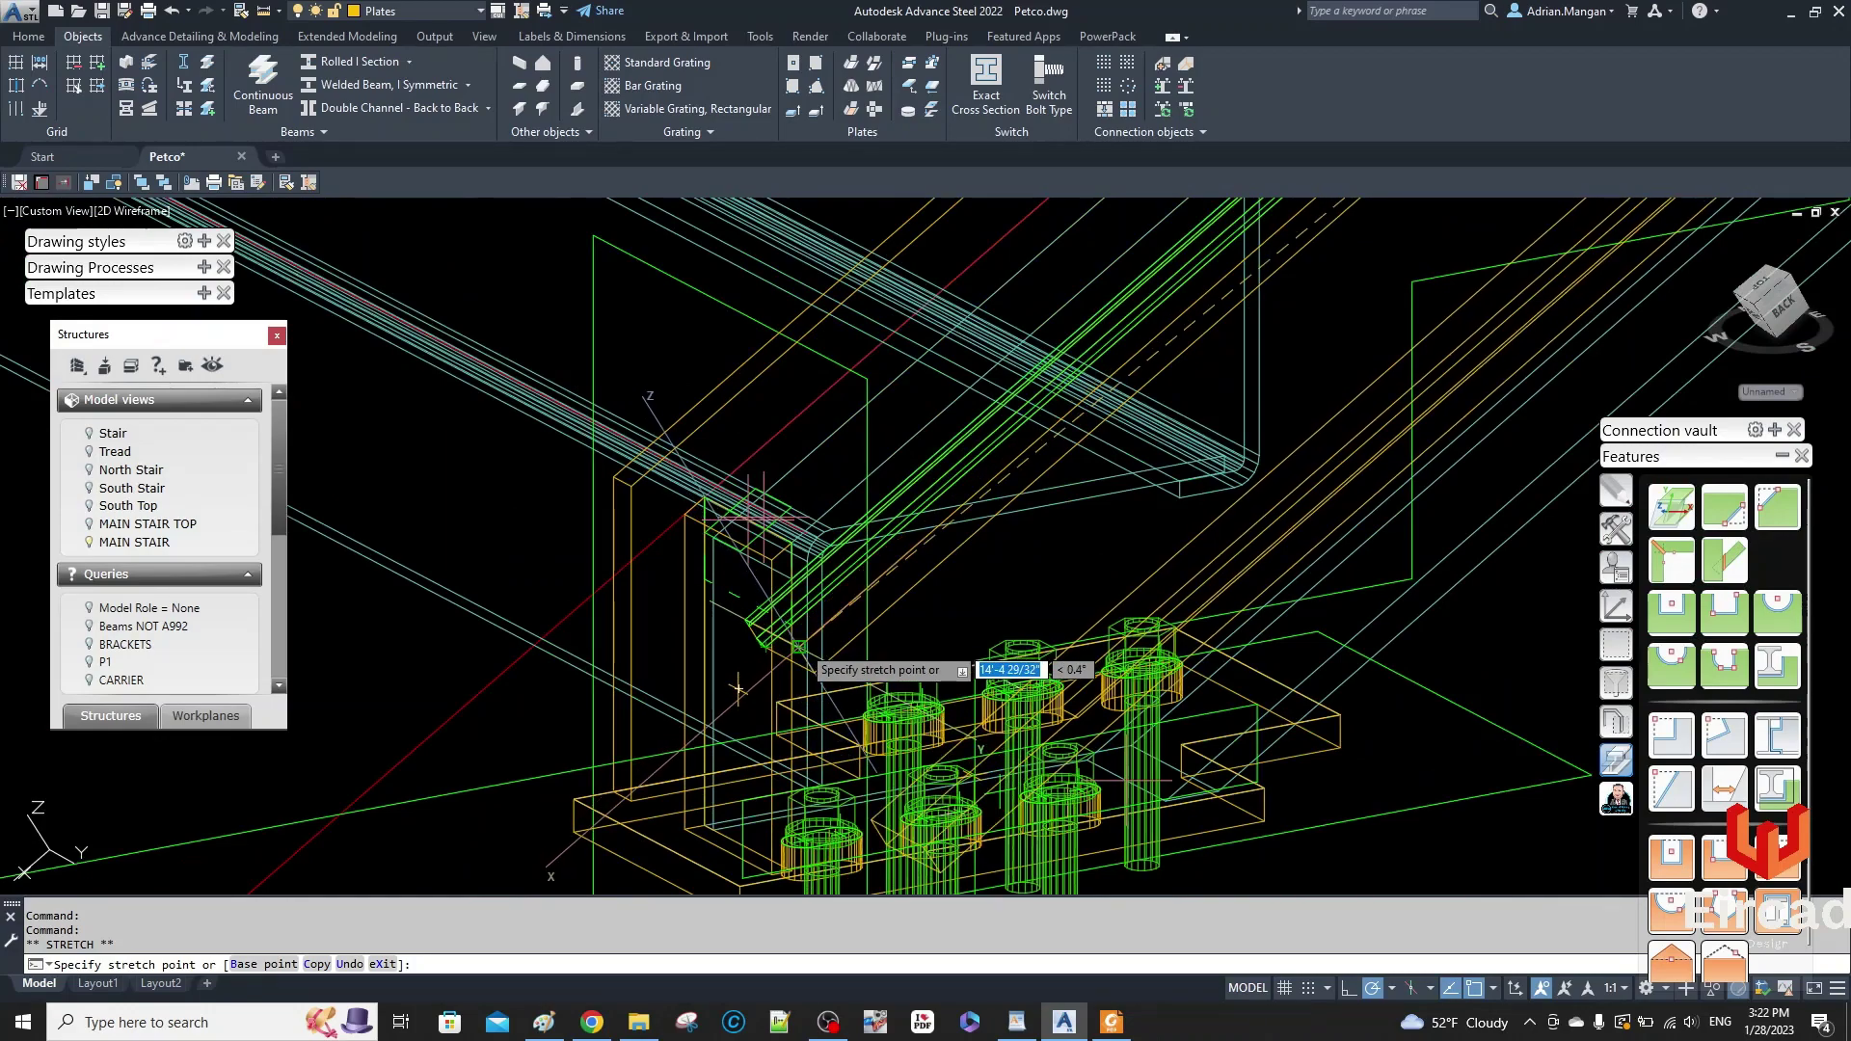
left_click(798, 647)
key("Escape")
scroll(1147, 564, "down", 8)
middle_click_drag(1351, 499, 1155, 631)
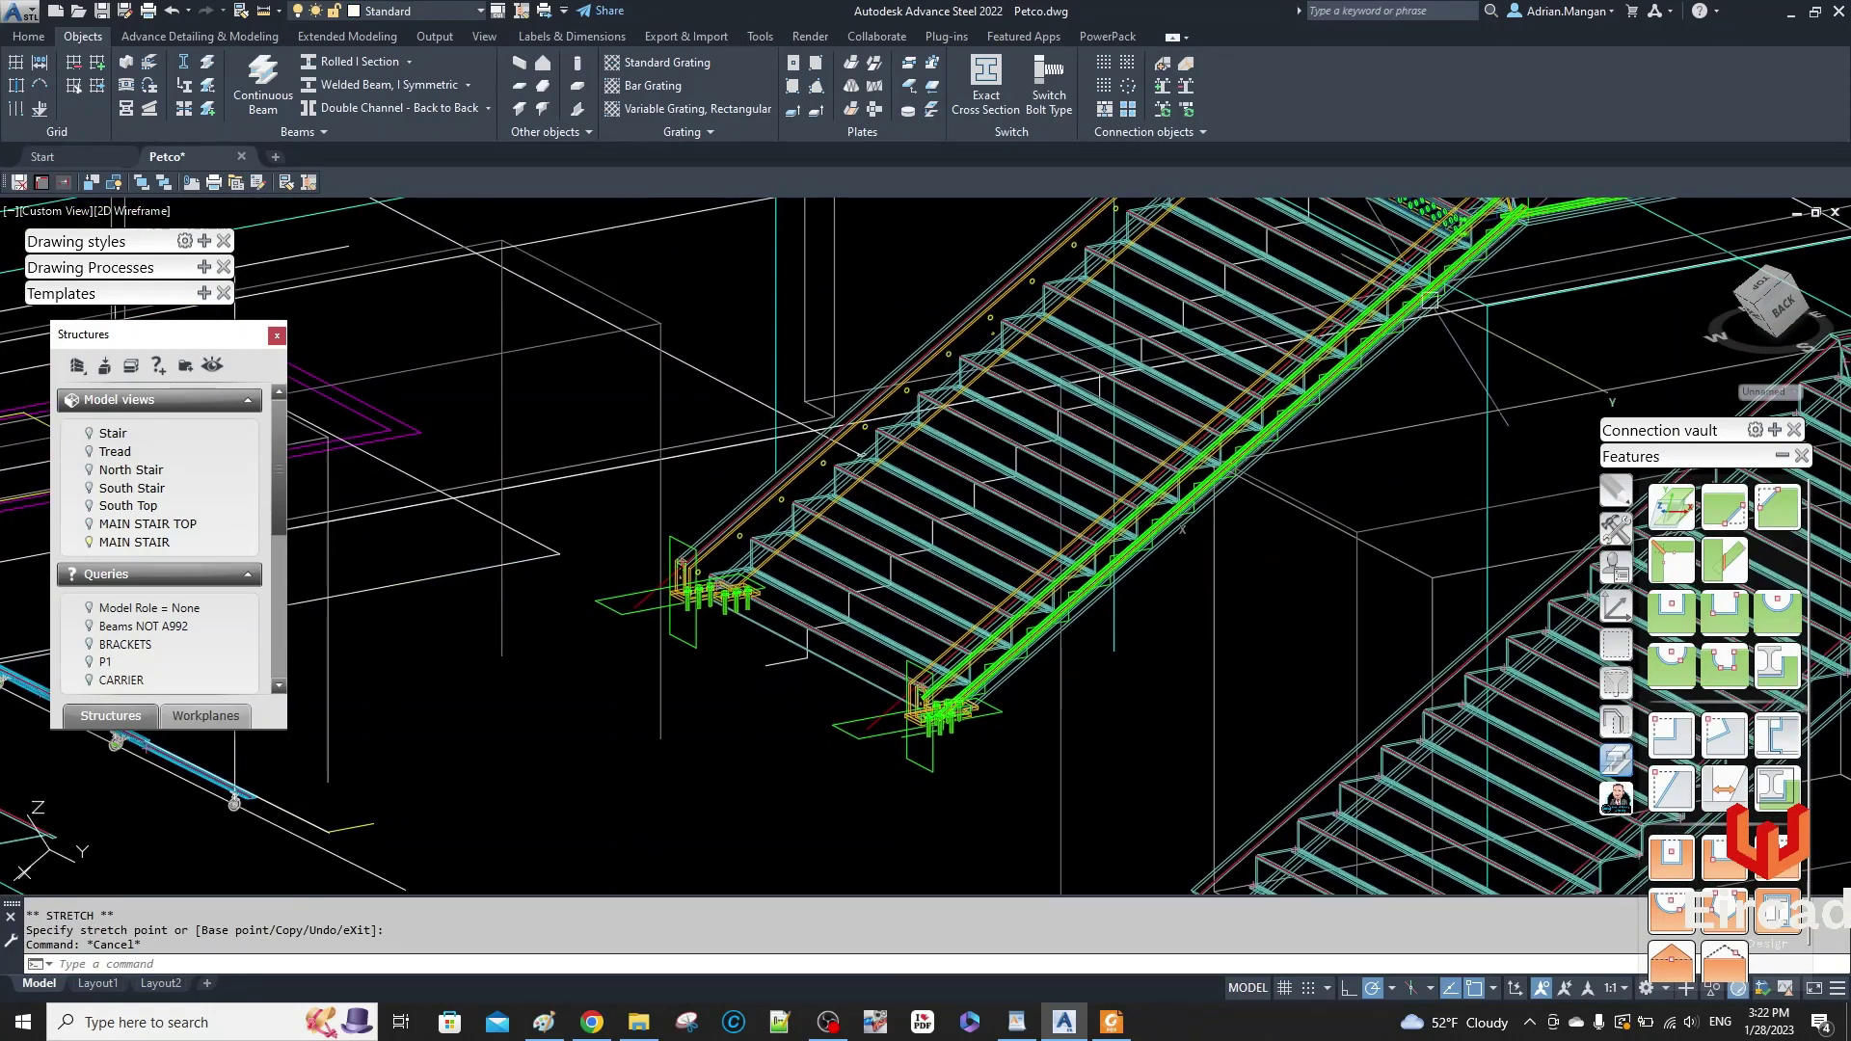
- Try a miter cut between the lower sloped plate and the lower landing plate again, closing its properties and undoing it
scroll(861, 453, "up", 8)
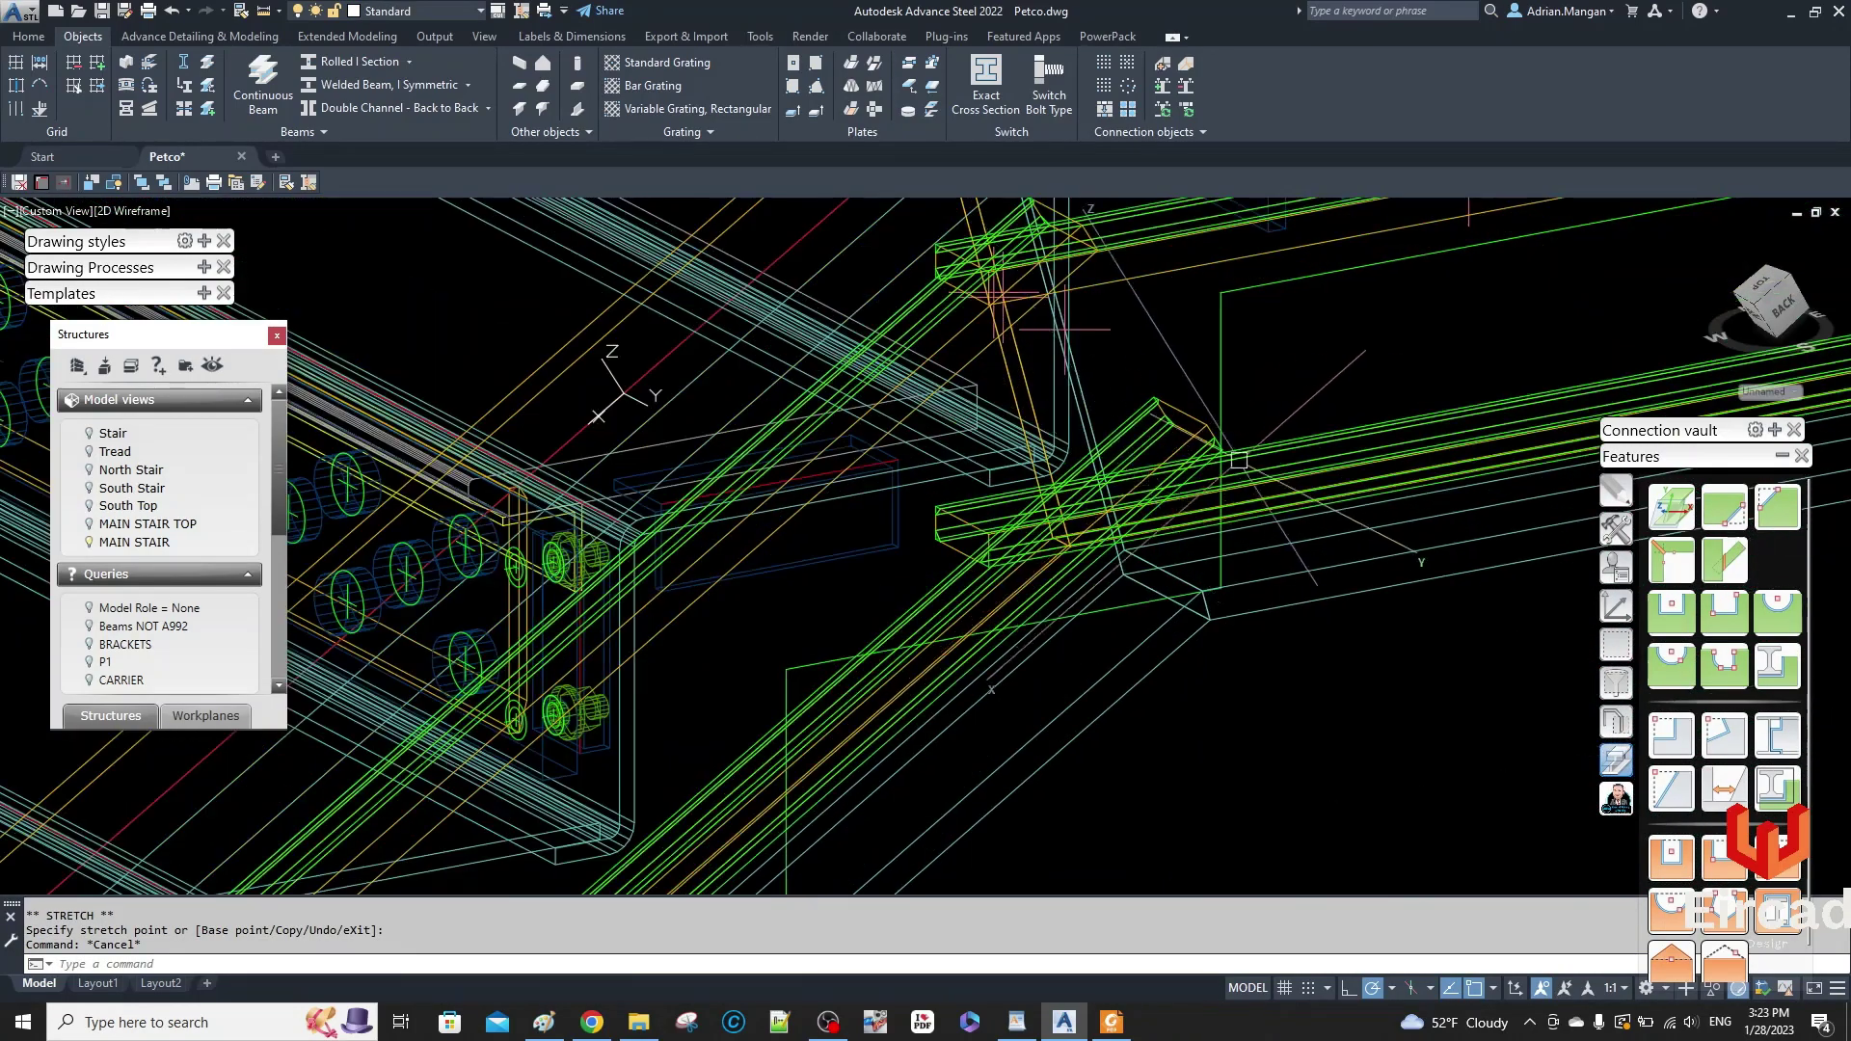
left_click(1671, 557)
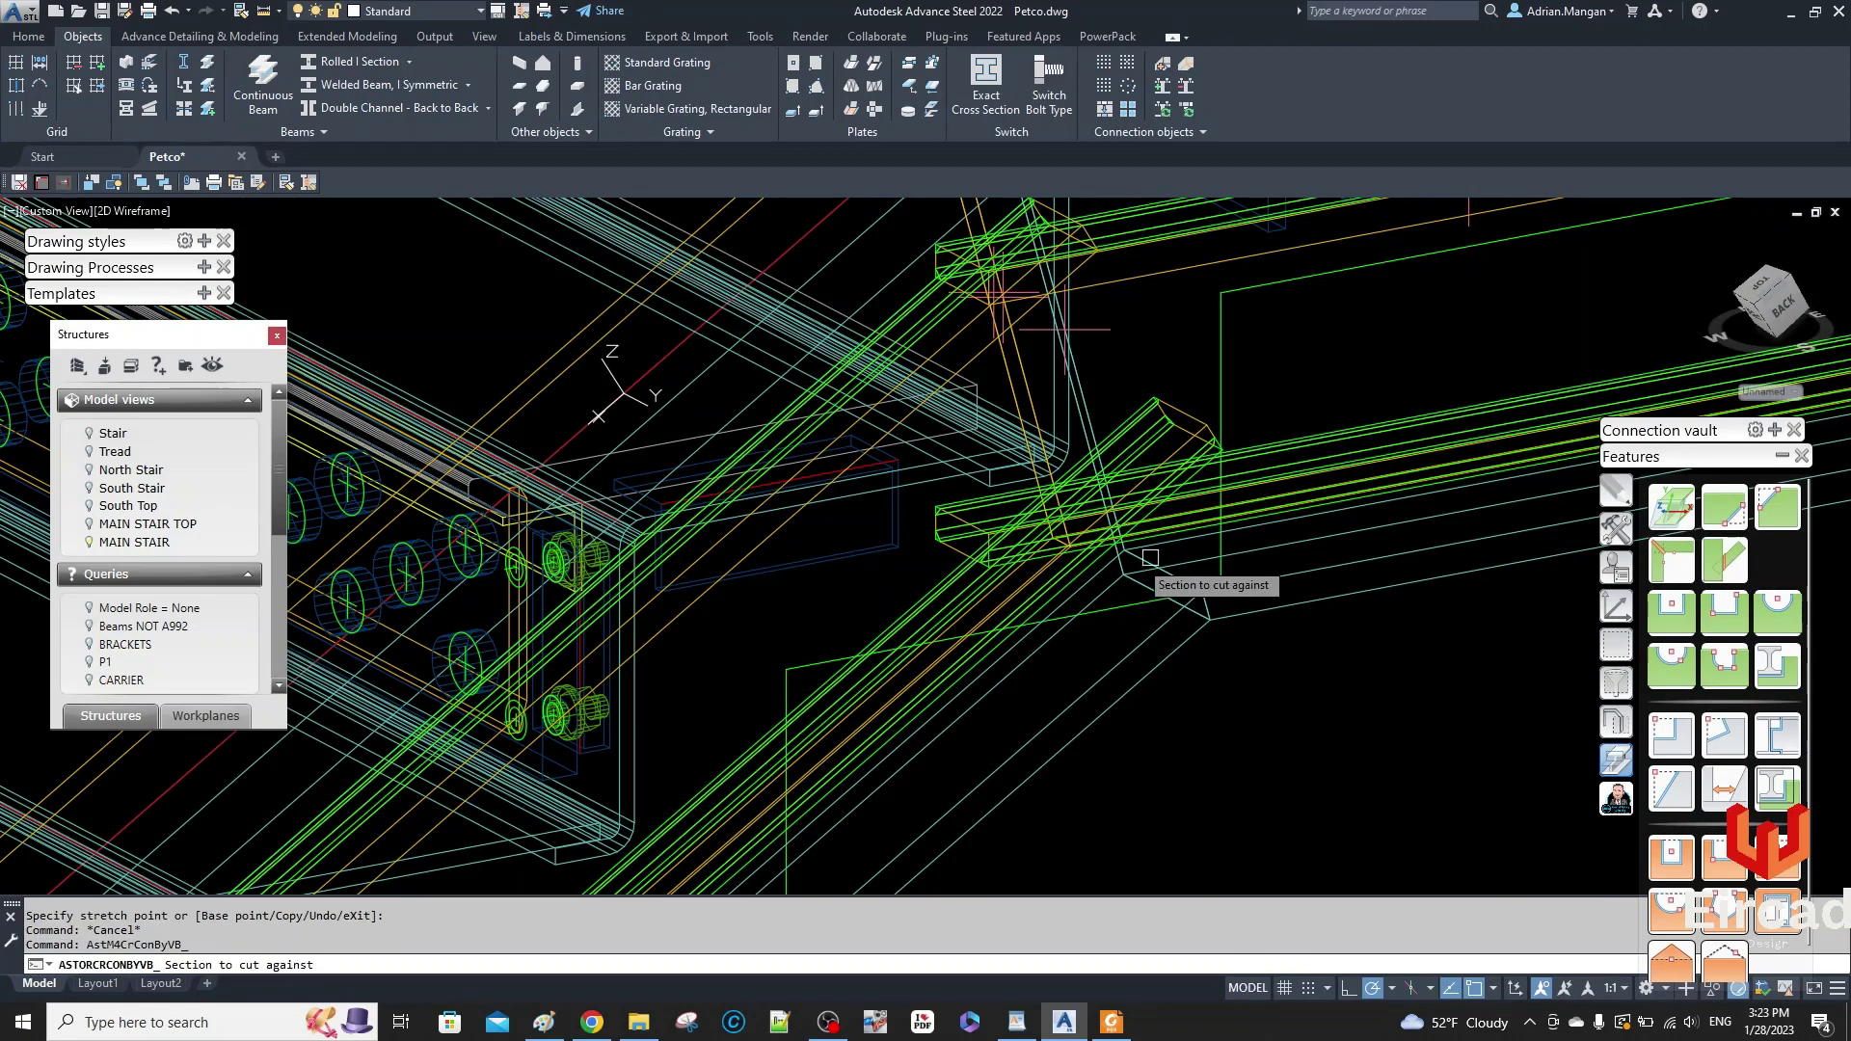
scroll(941, 631, "up", 3)
left_click(1012, 592)
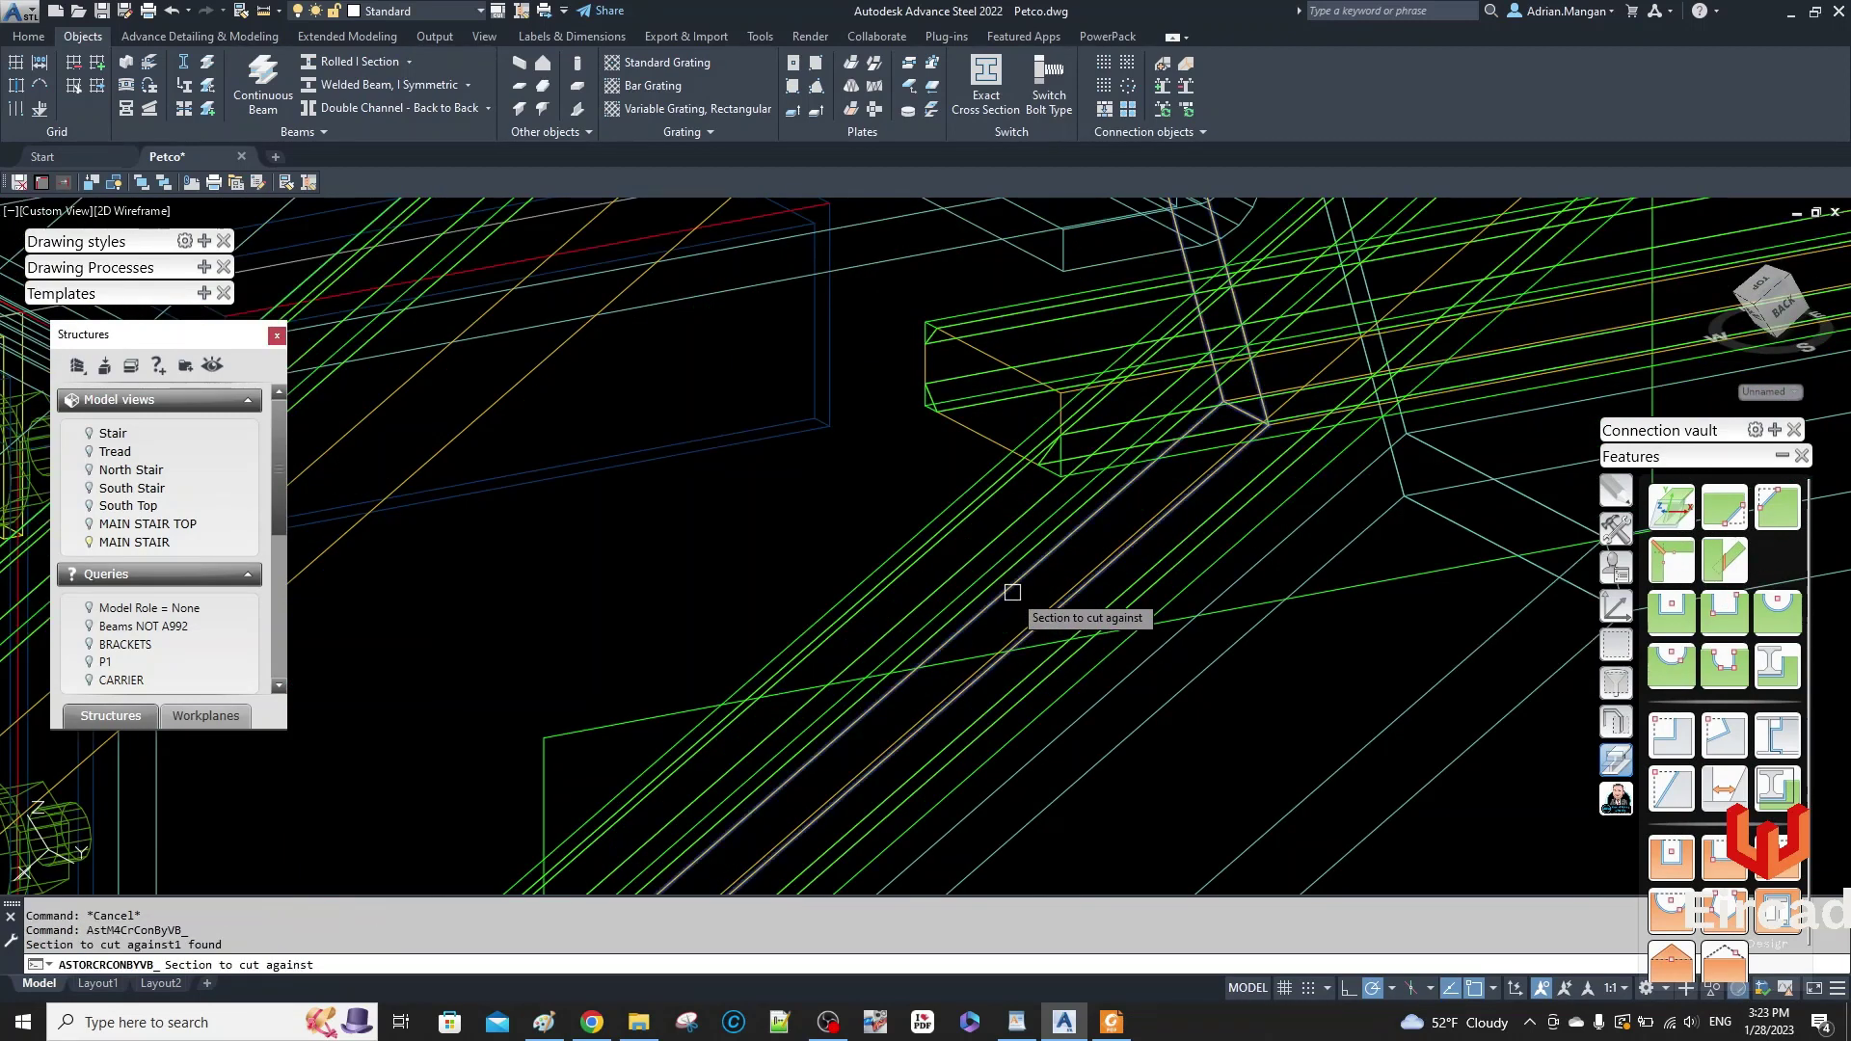
right_click(1013, 592)
middle_click_drag(1475, 310, 1183, 555)
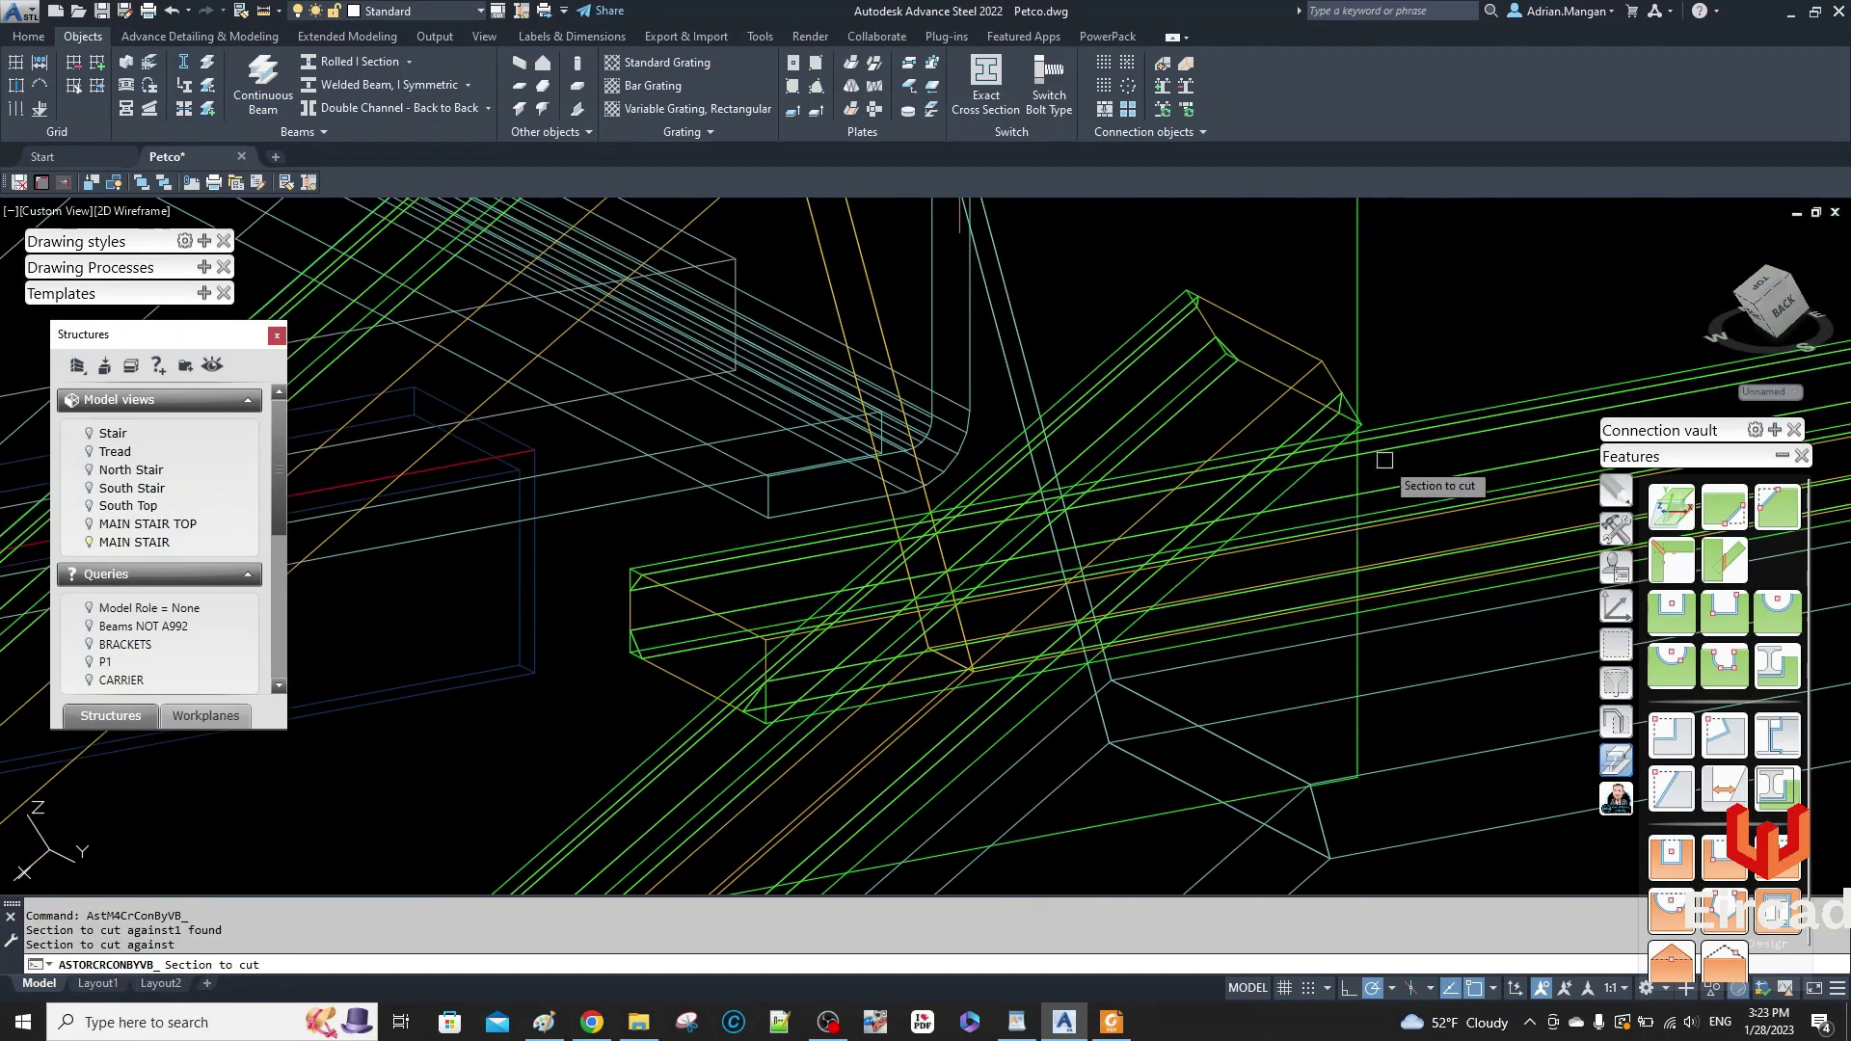
scroll(1439, 512, "up", 3)
left_click(1430, 509)
right_click(1430, 508)
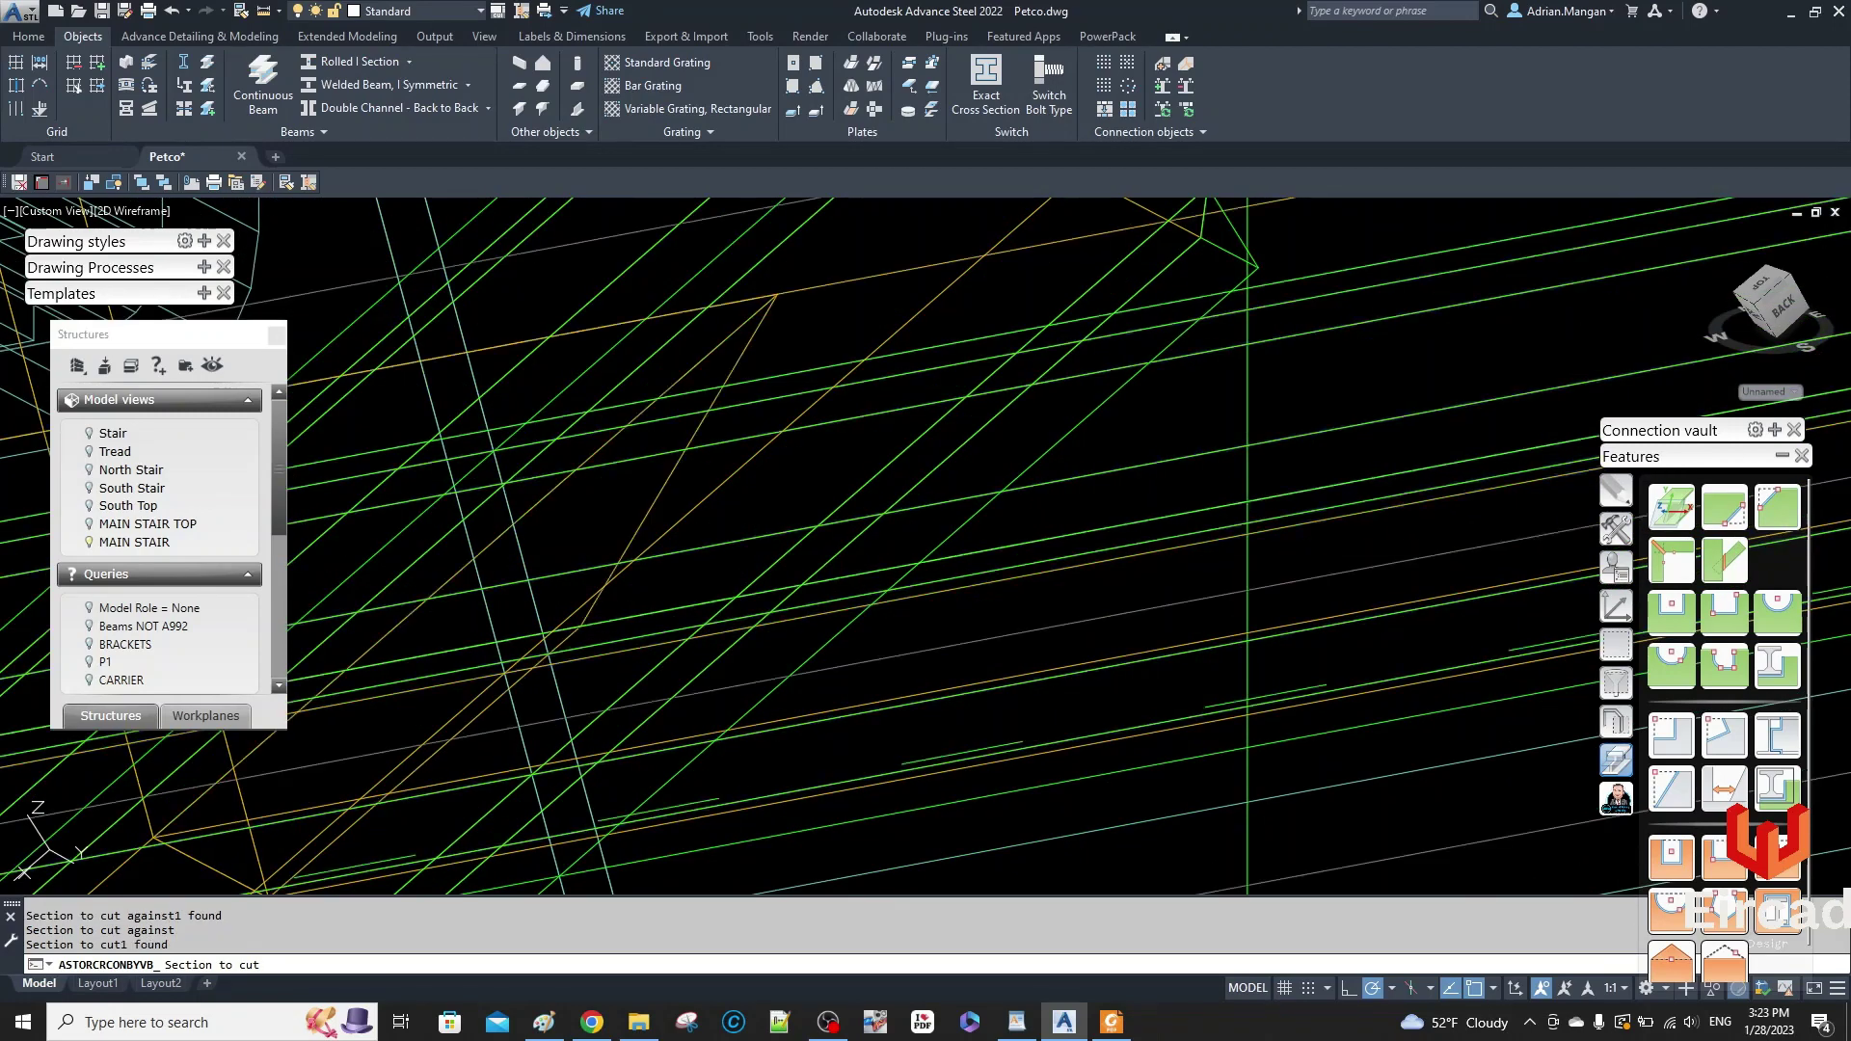
scroll(971, 588, "down", 6)
scroll(965, 627, "up", 6)
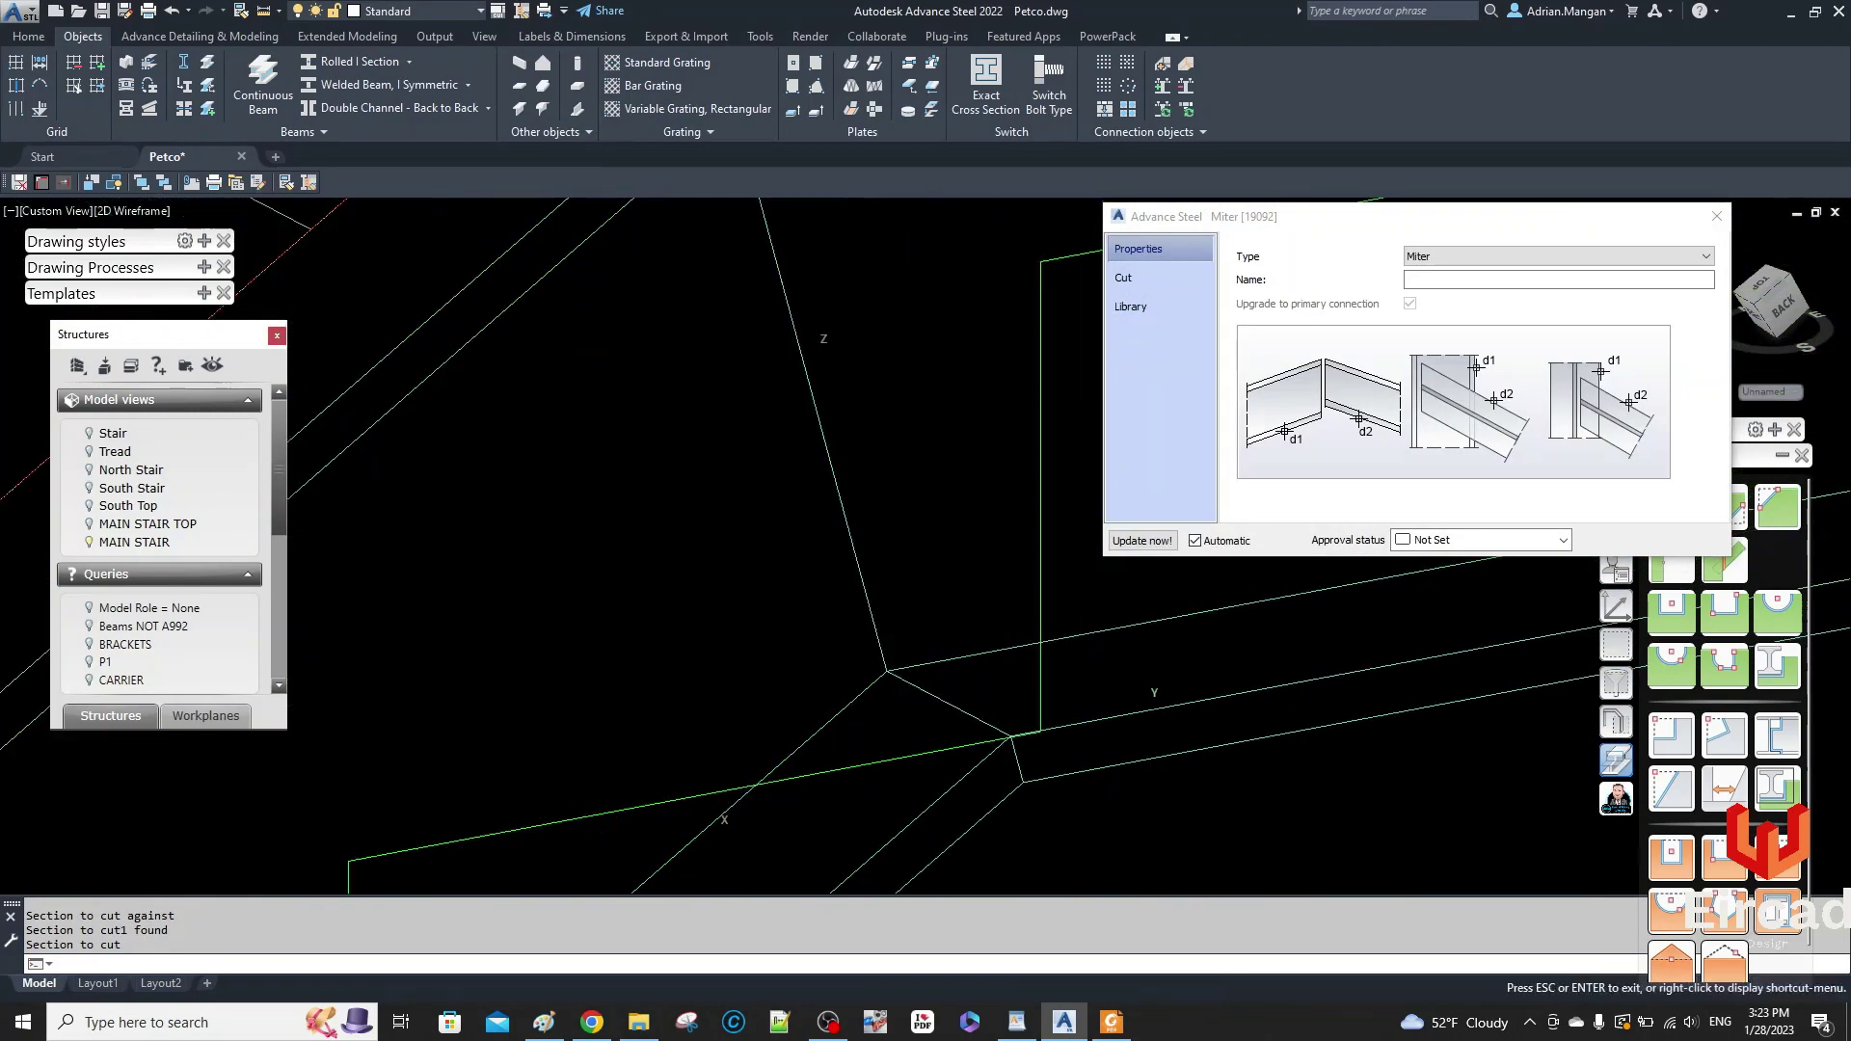
middle_click_drag(964, 665, 969, 670, "shift")
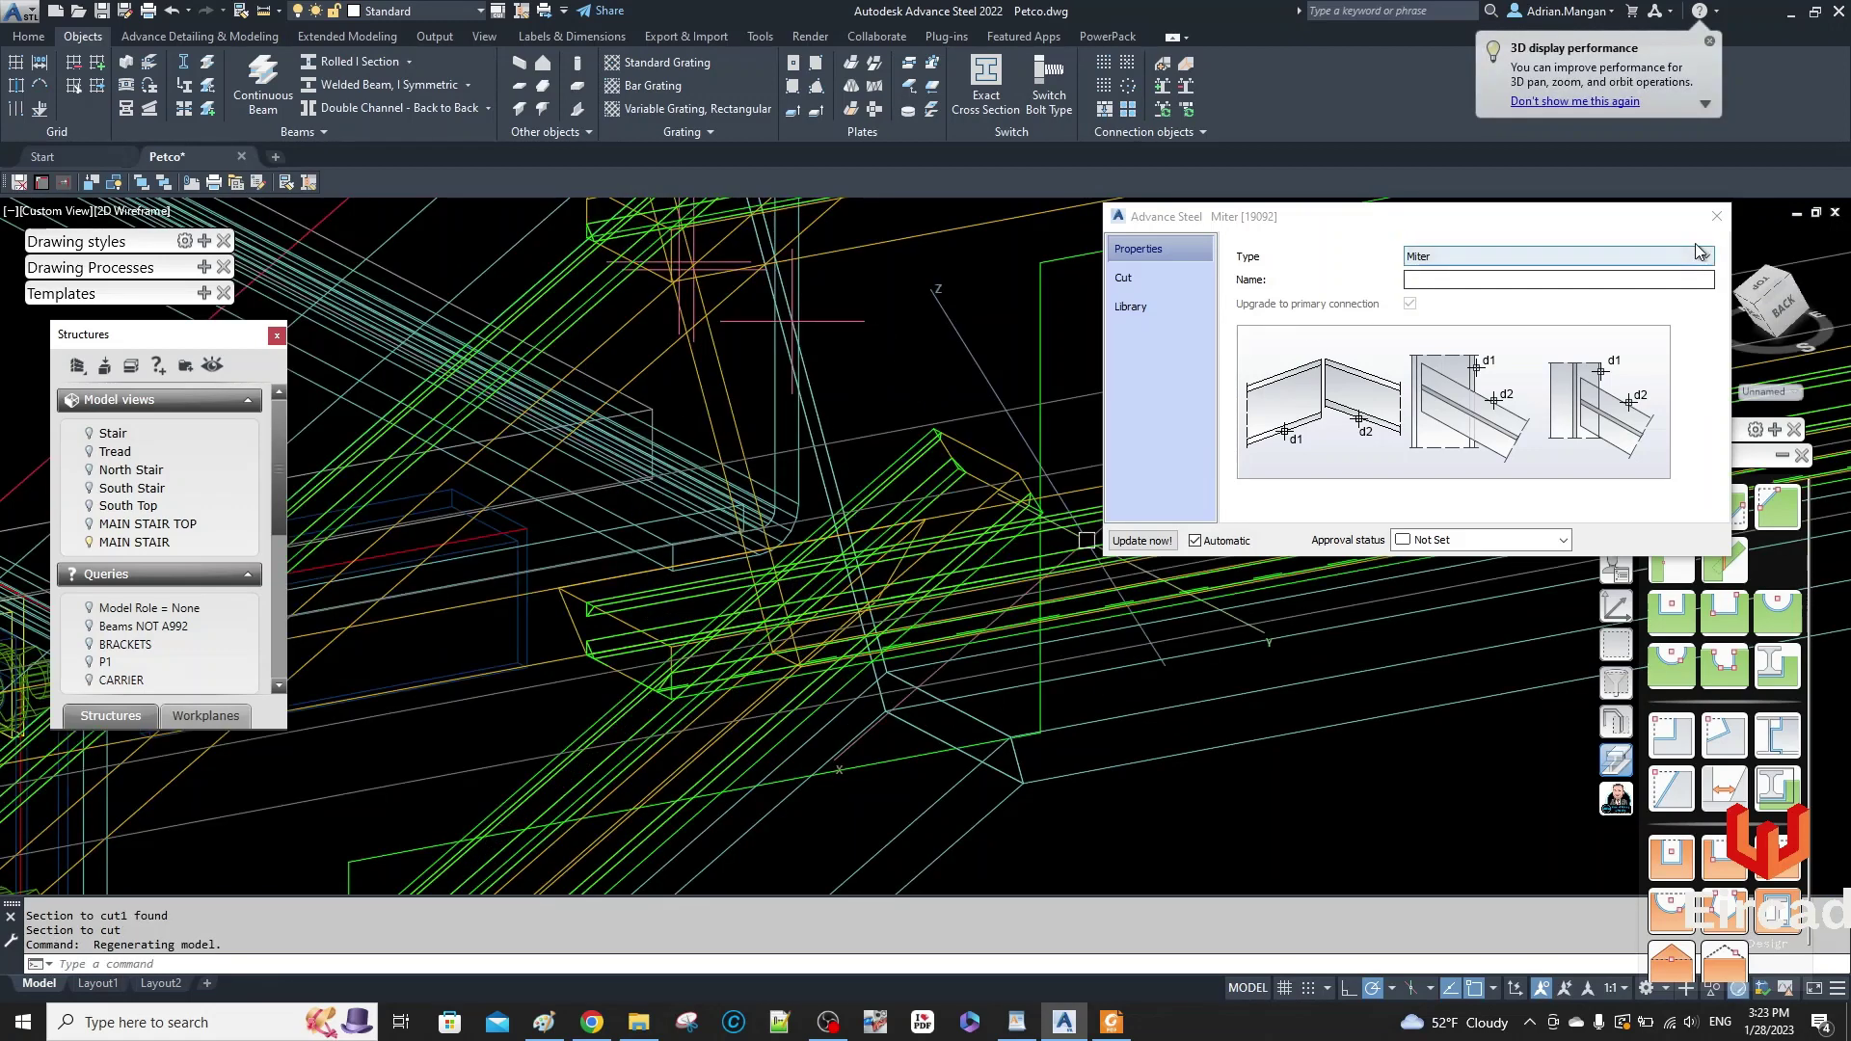
left_click(1717, 216)
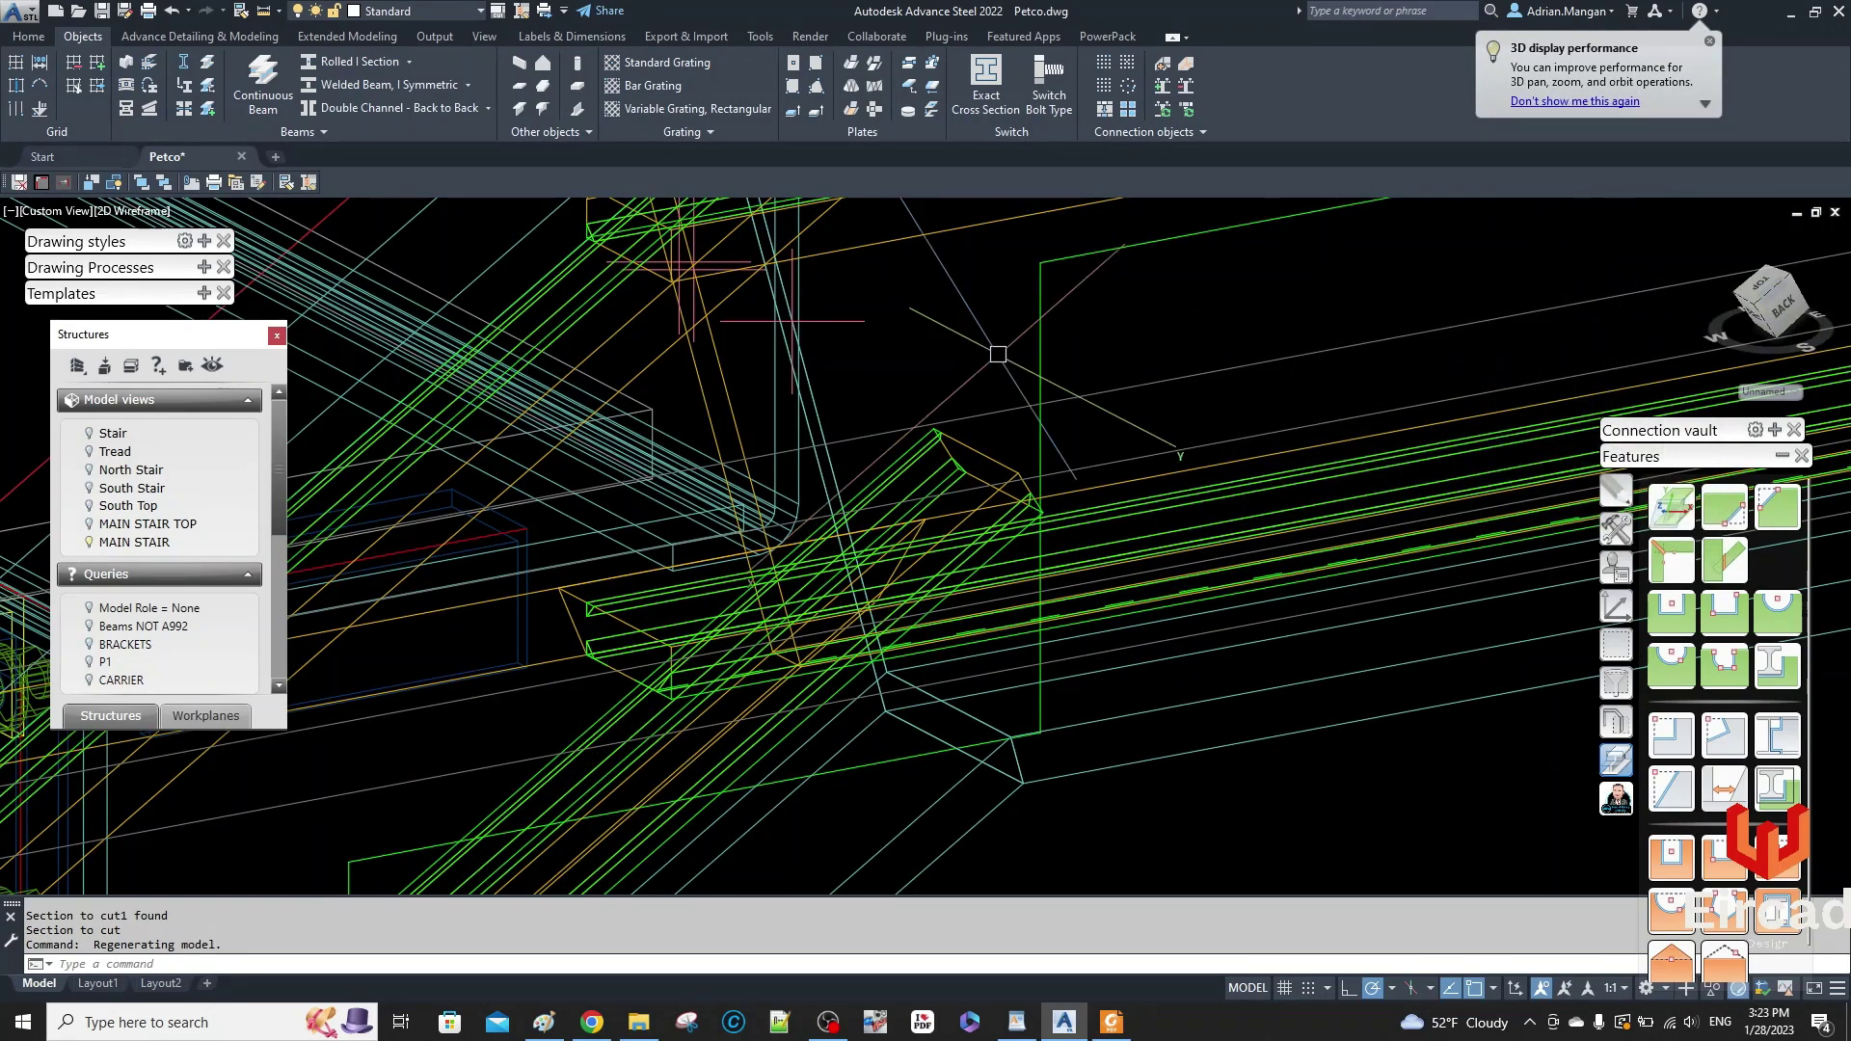
left_click(173, 12)
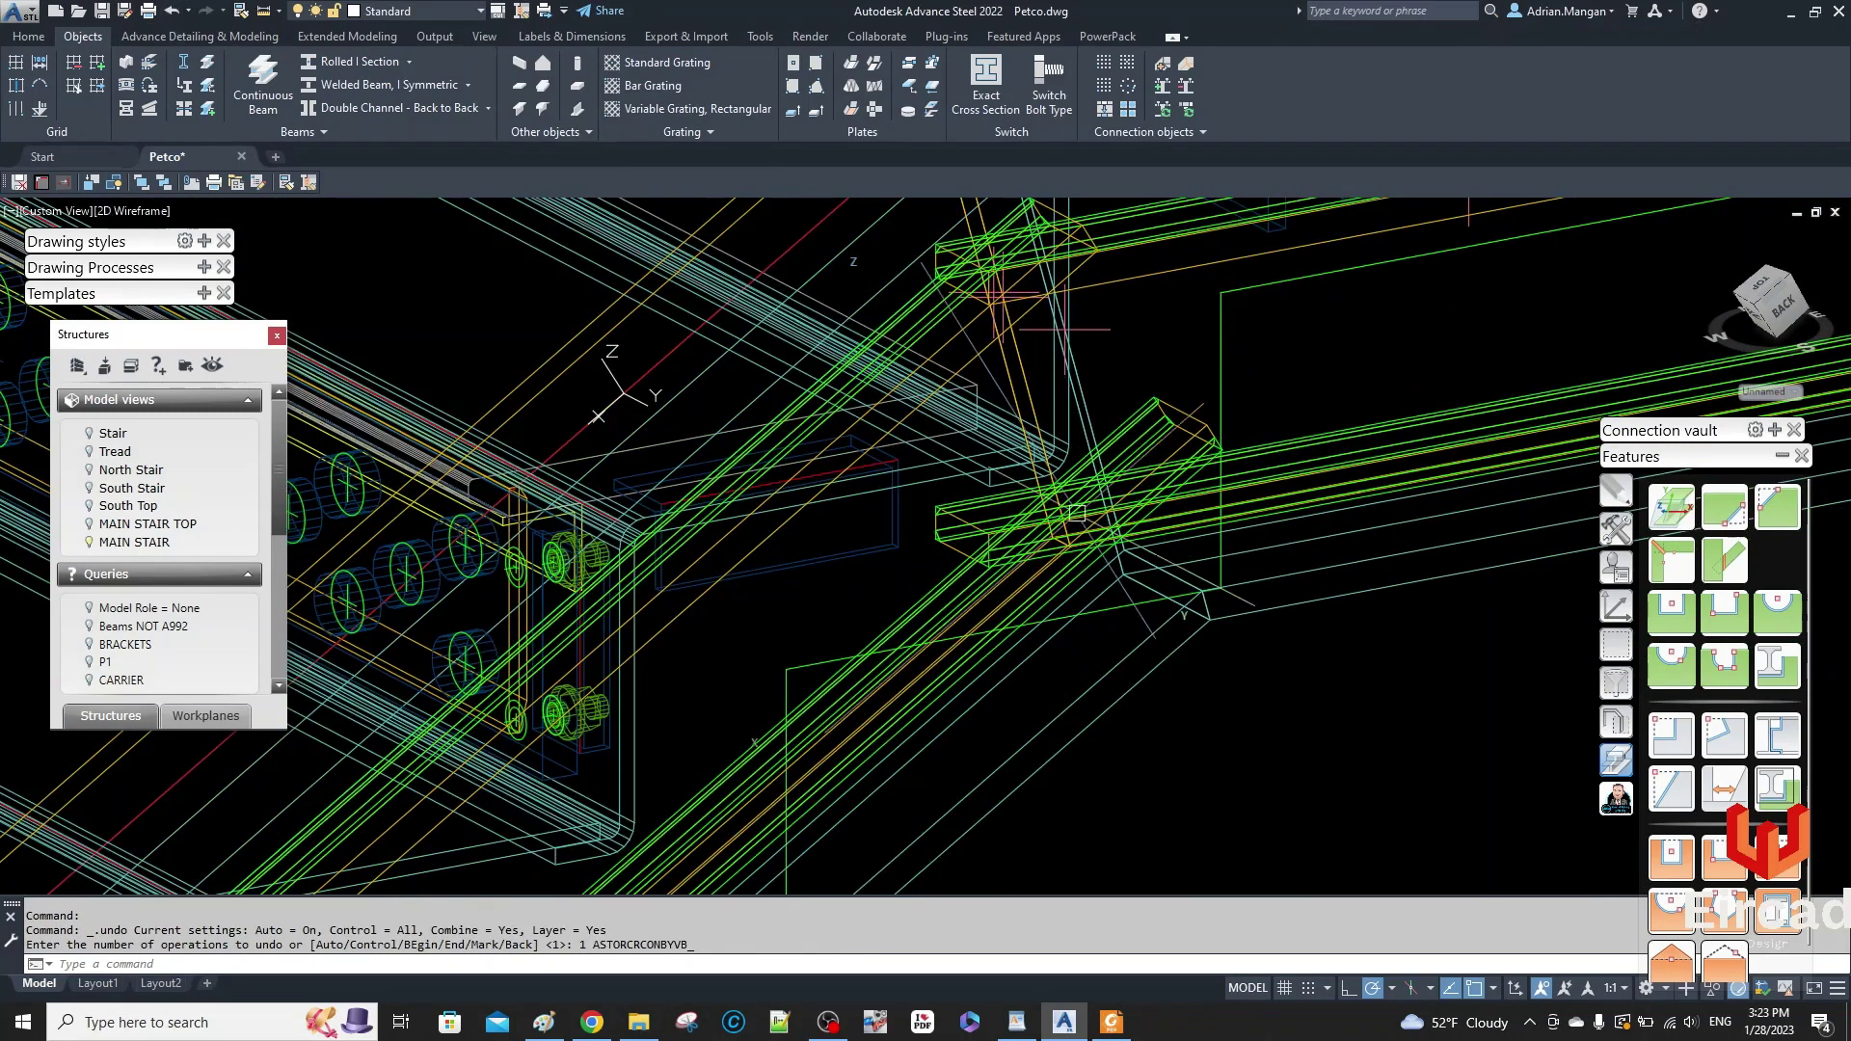
scroll(1076, 512, "up", 5)
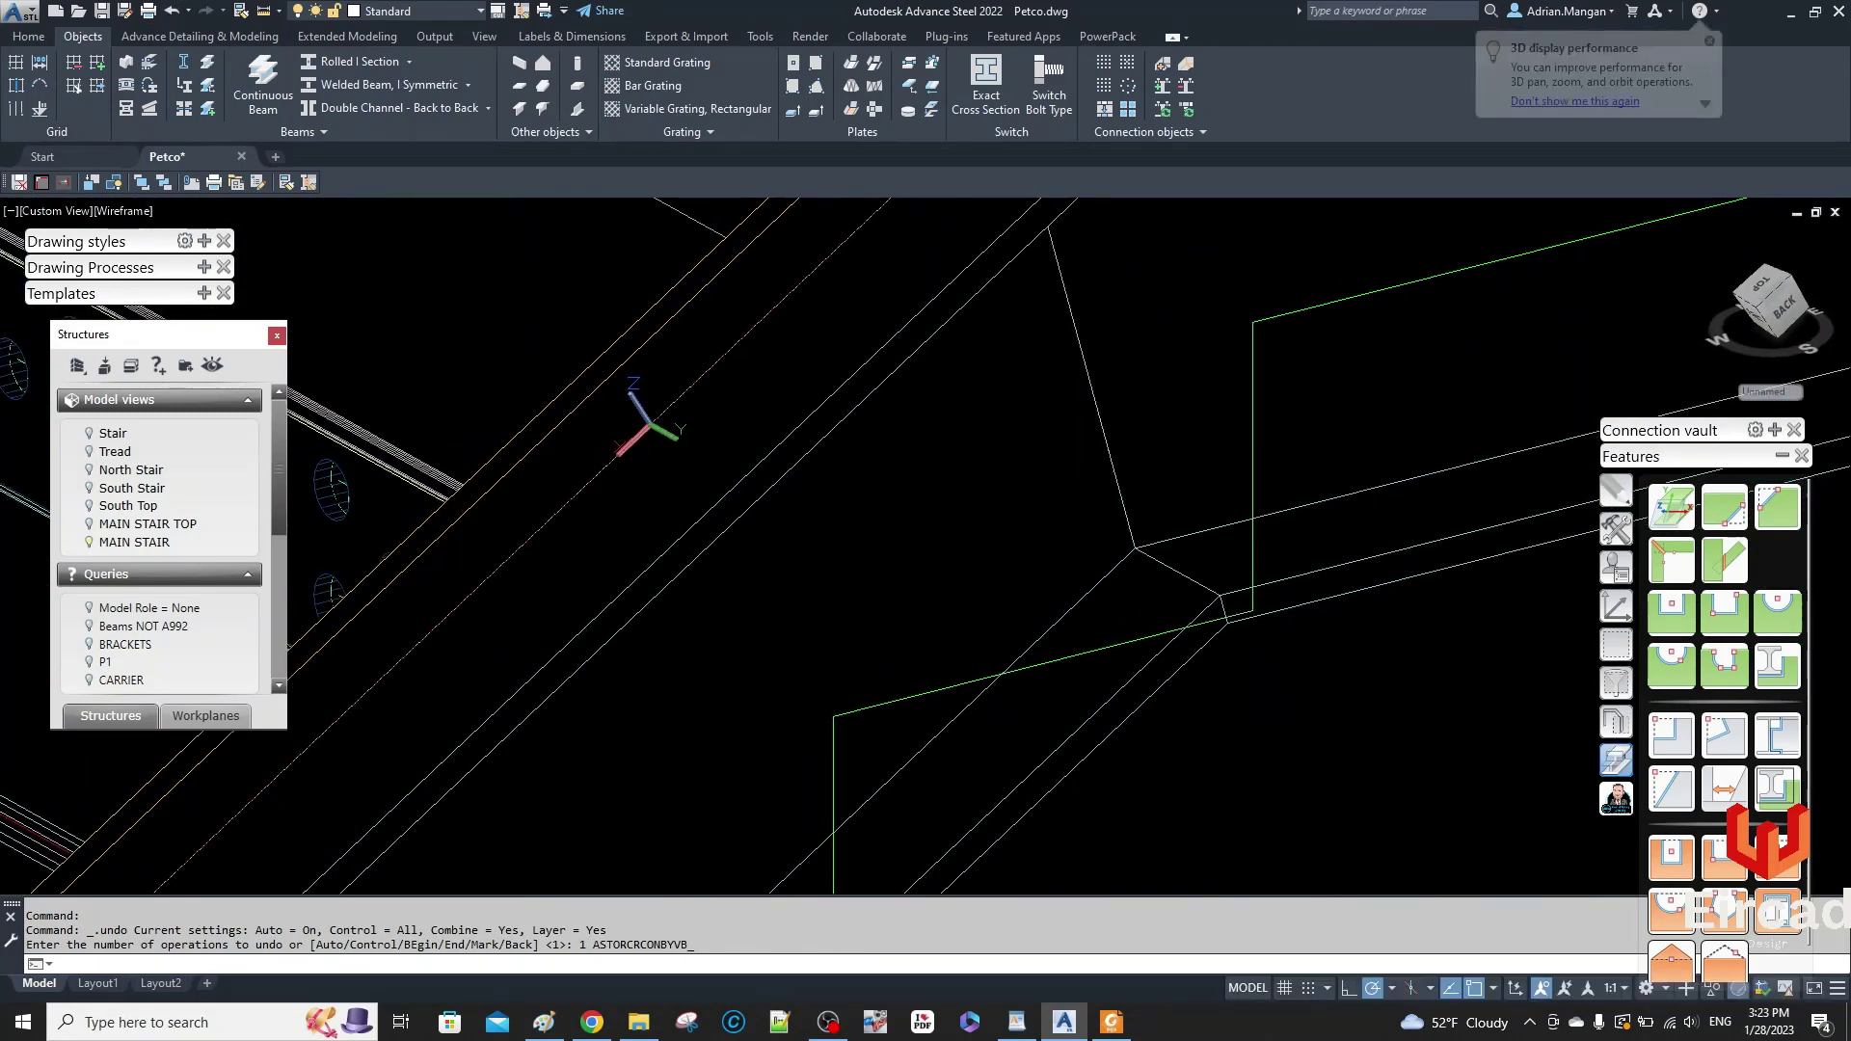
scroll(1038, 527, "up", 4)
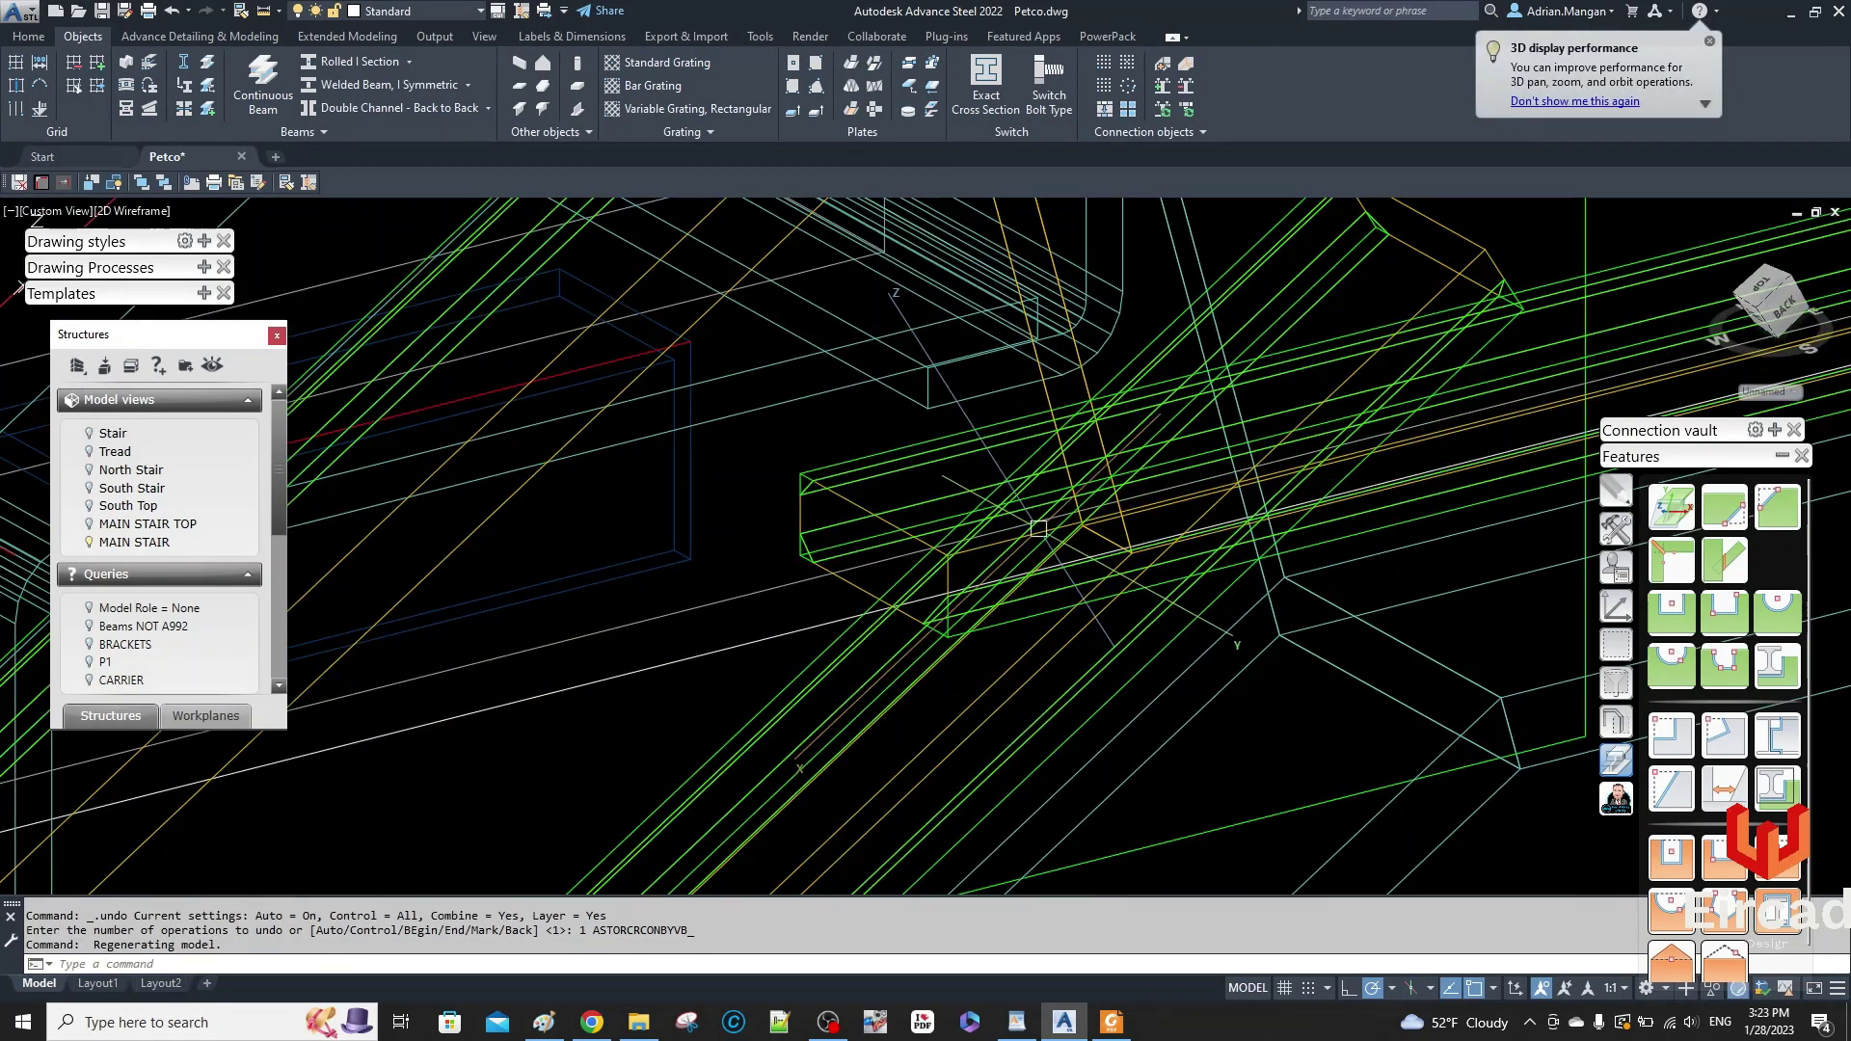
left_click(1682, 514)
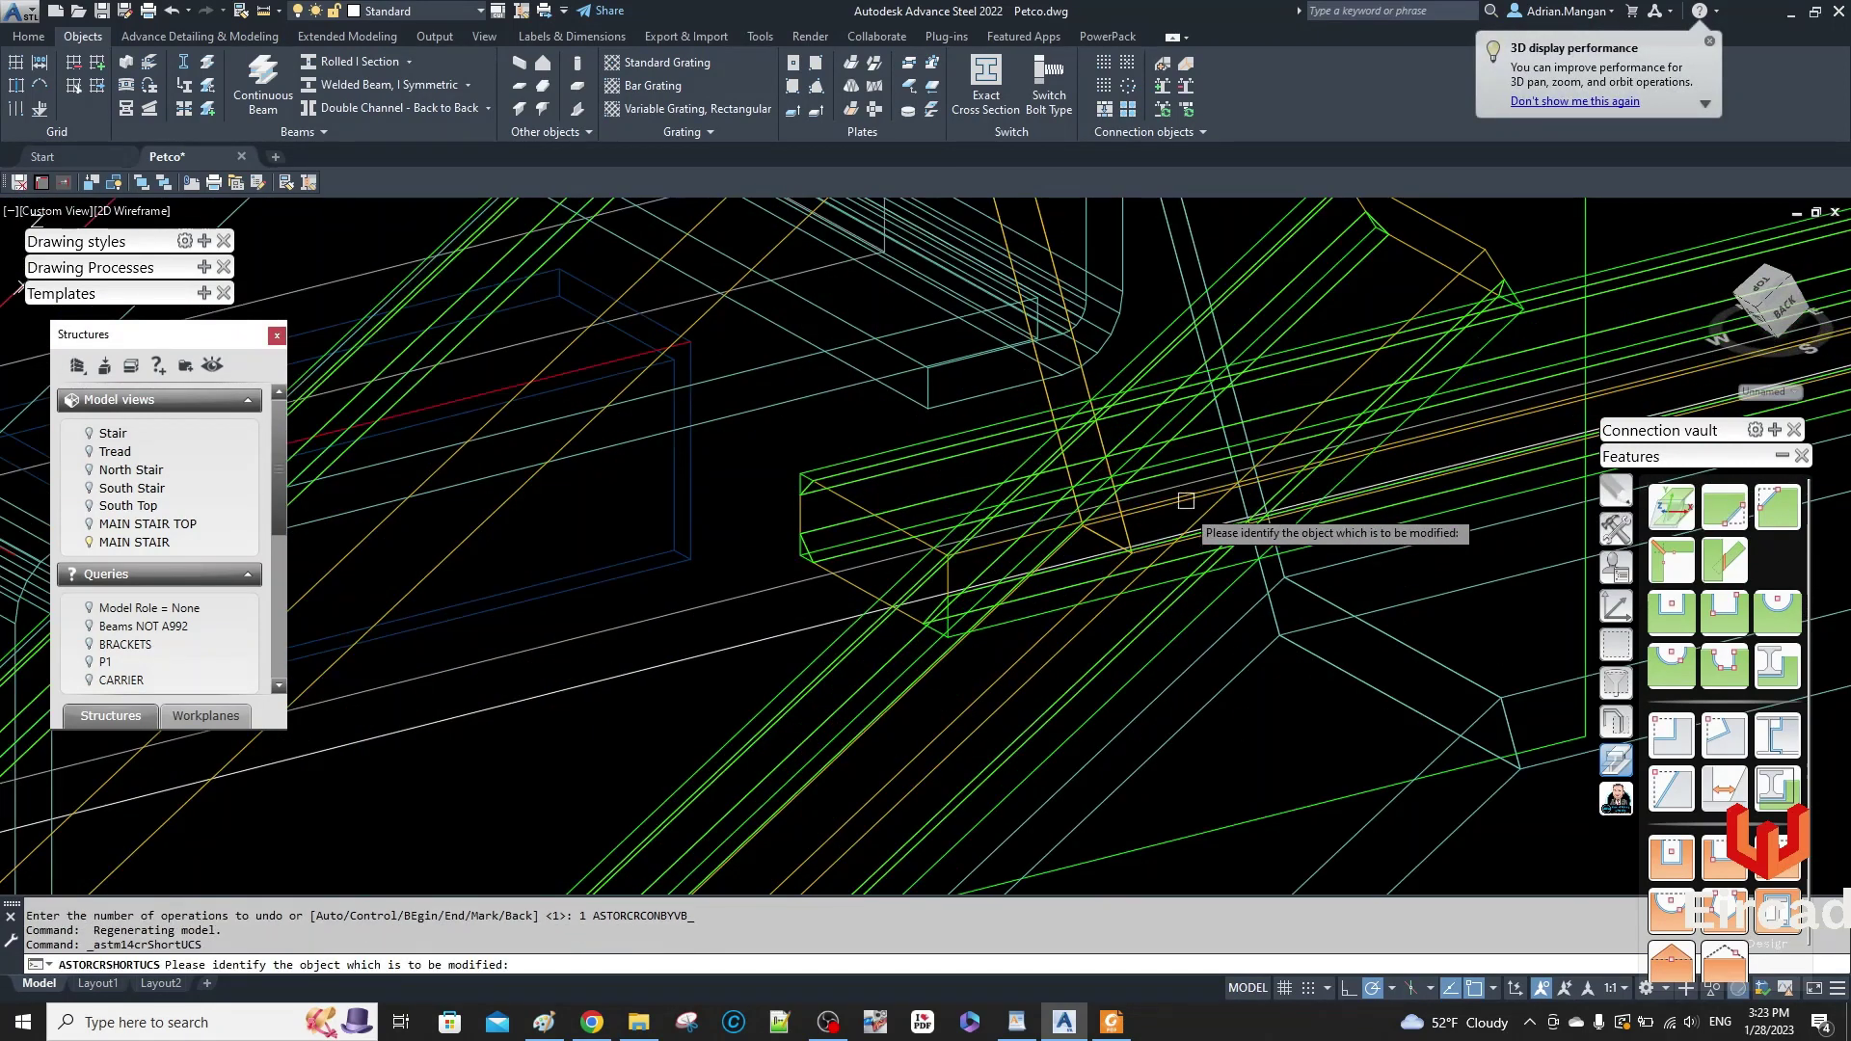
left_click(1040, 647)
left_click(1049, 634)
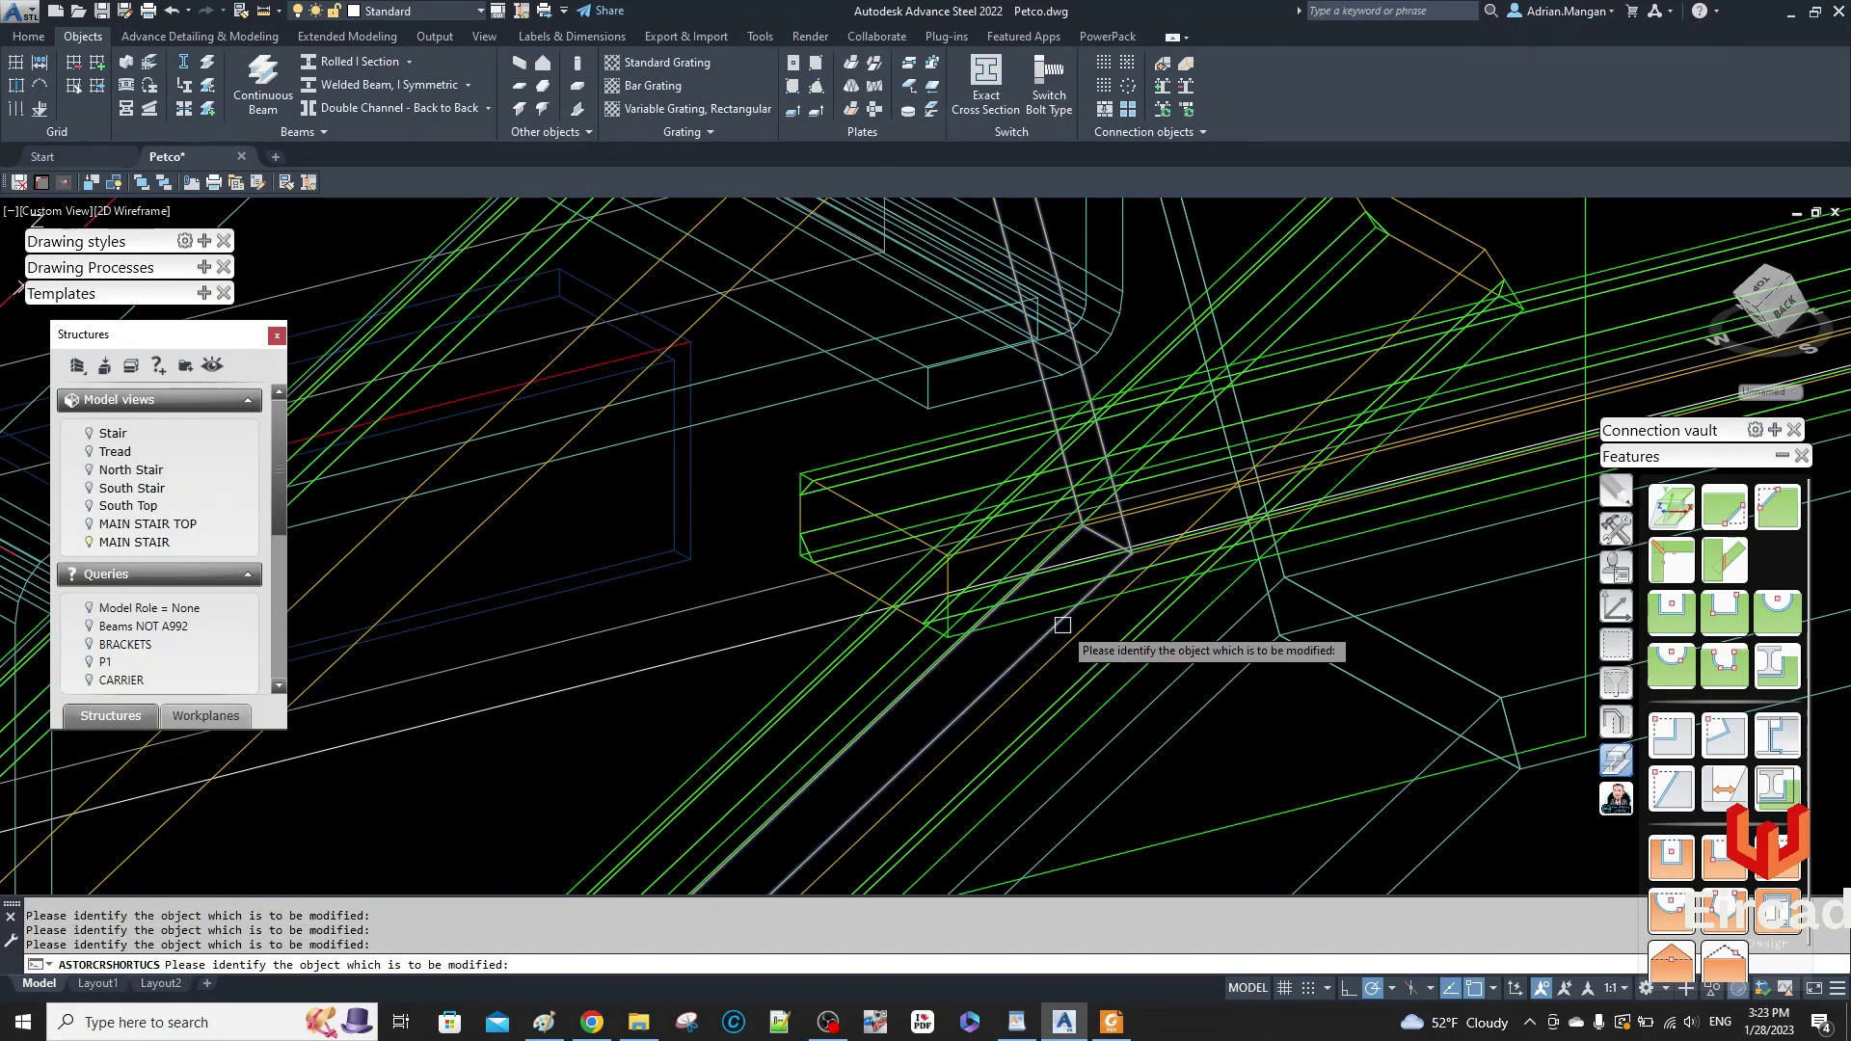
key("Escape")
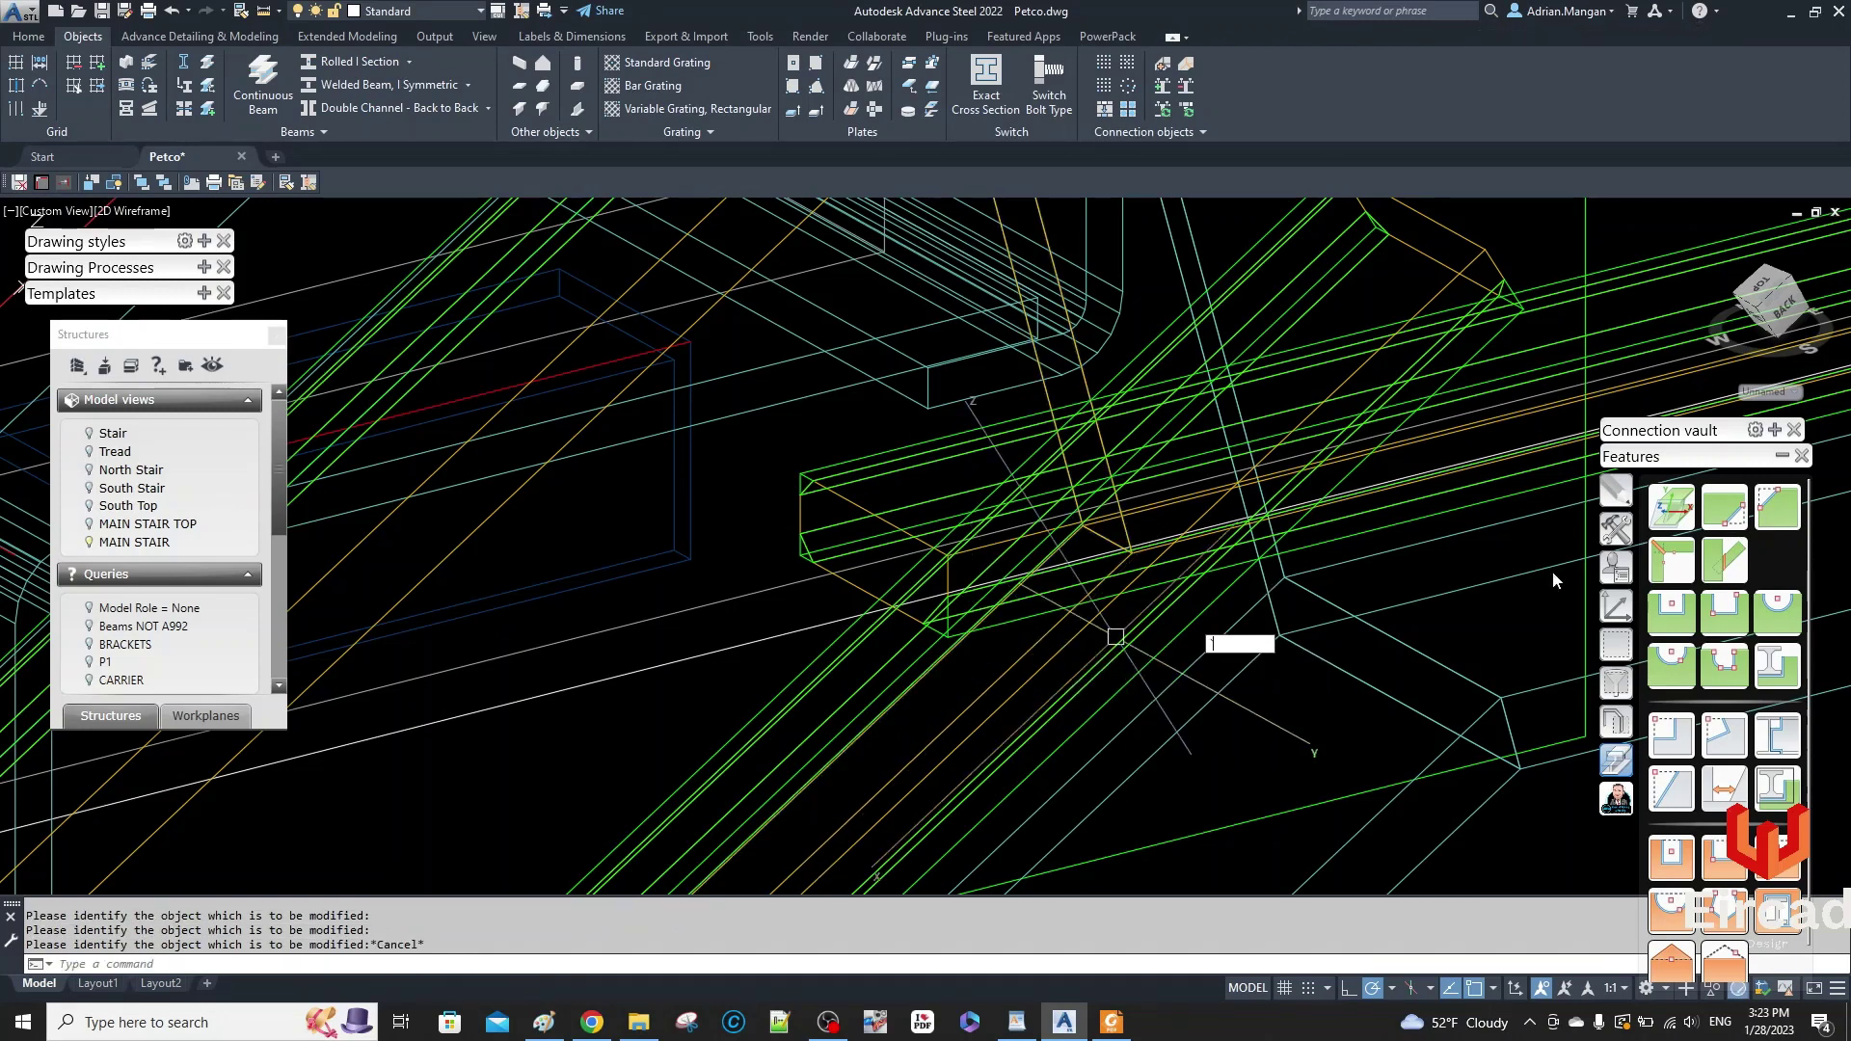
- Create a miter connection between the lower sloped plate and the lower landing plate at the landing's lower bend
key("space")
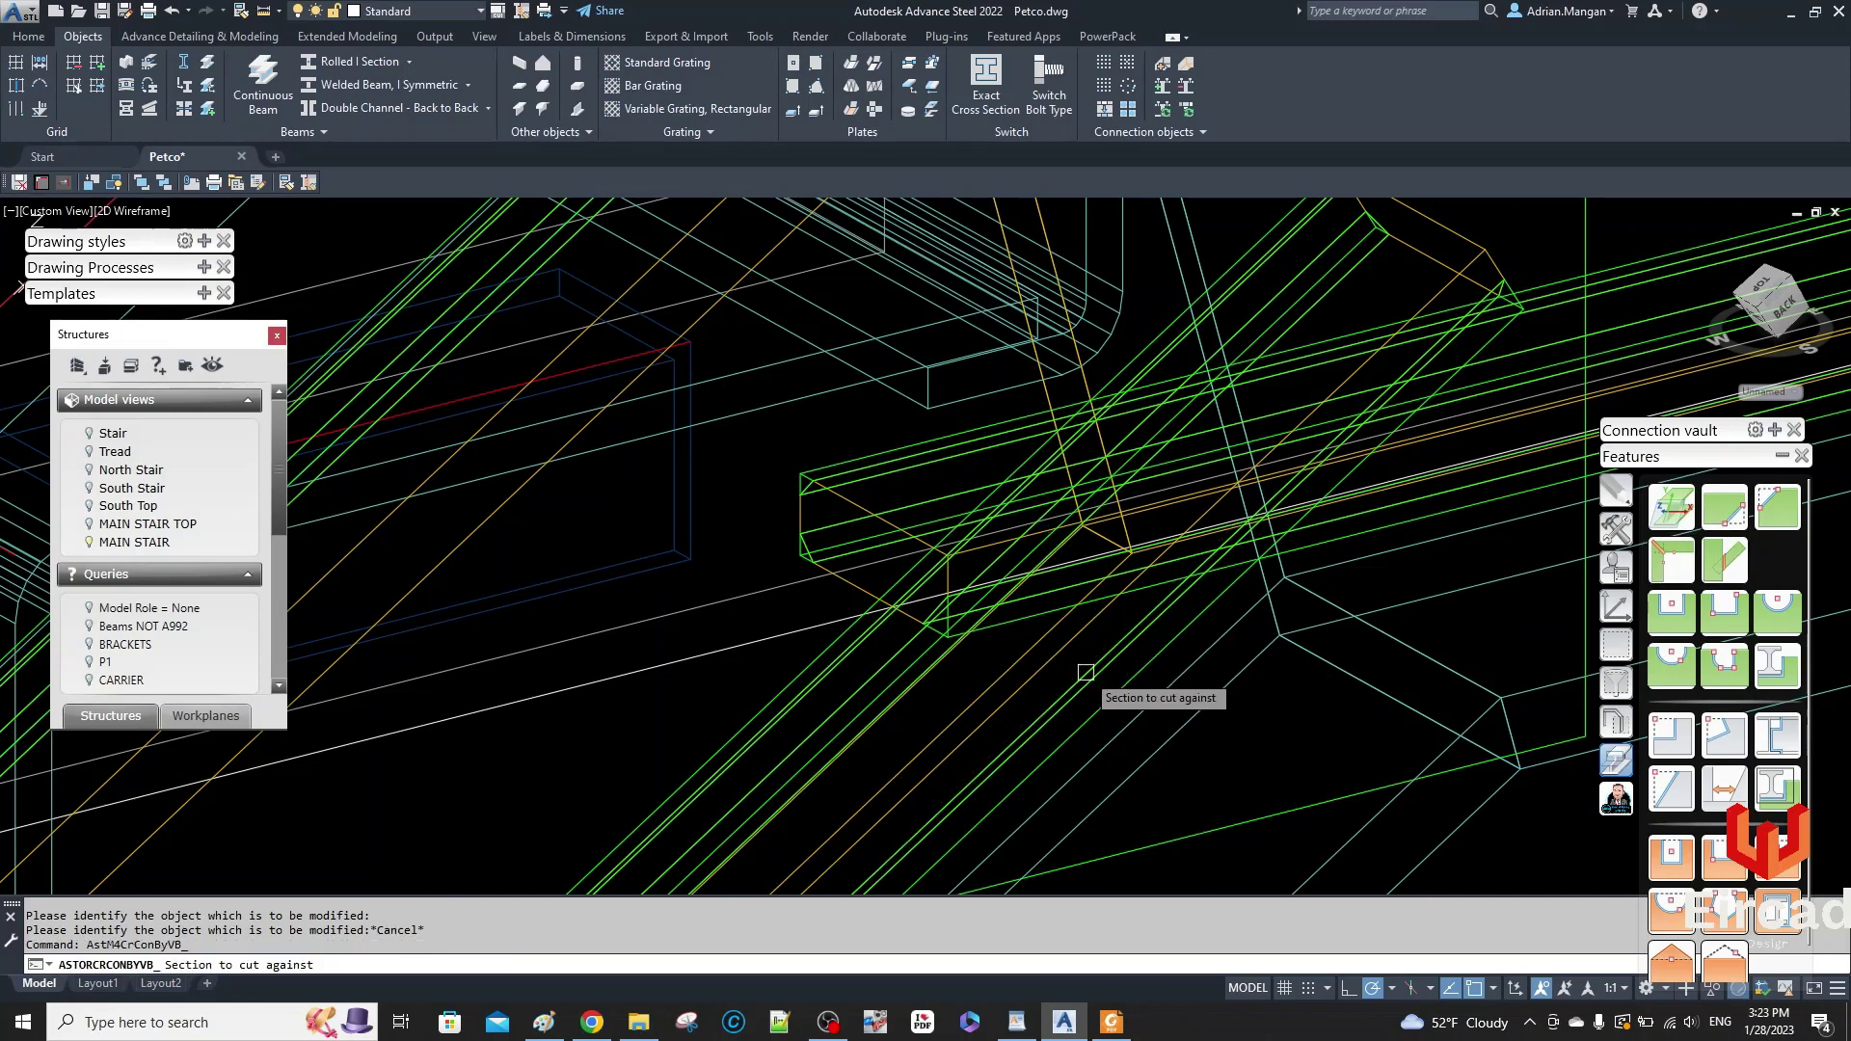
left_click(1071, 643)
key("Return")
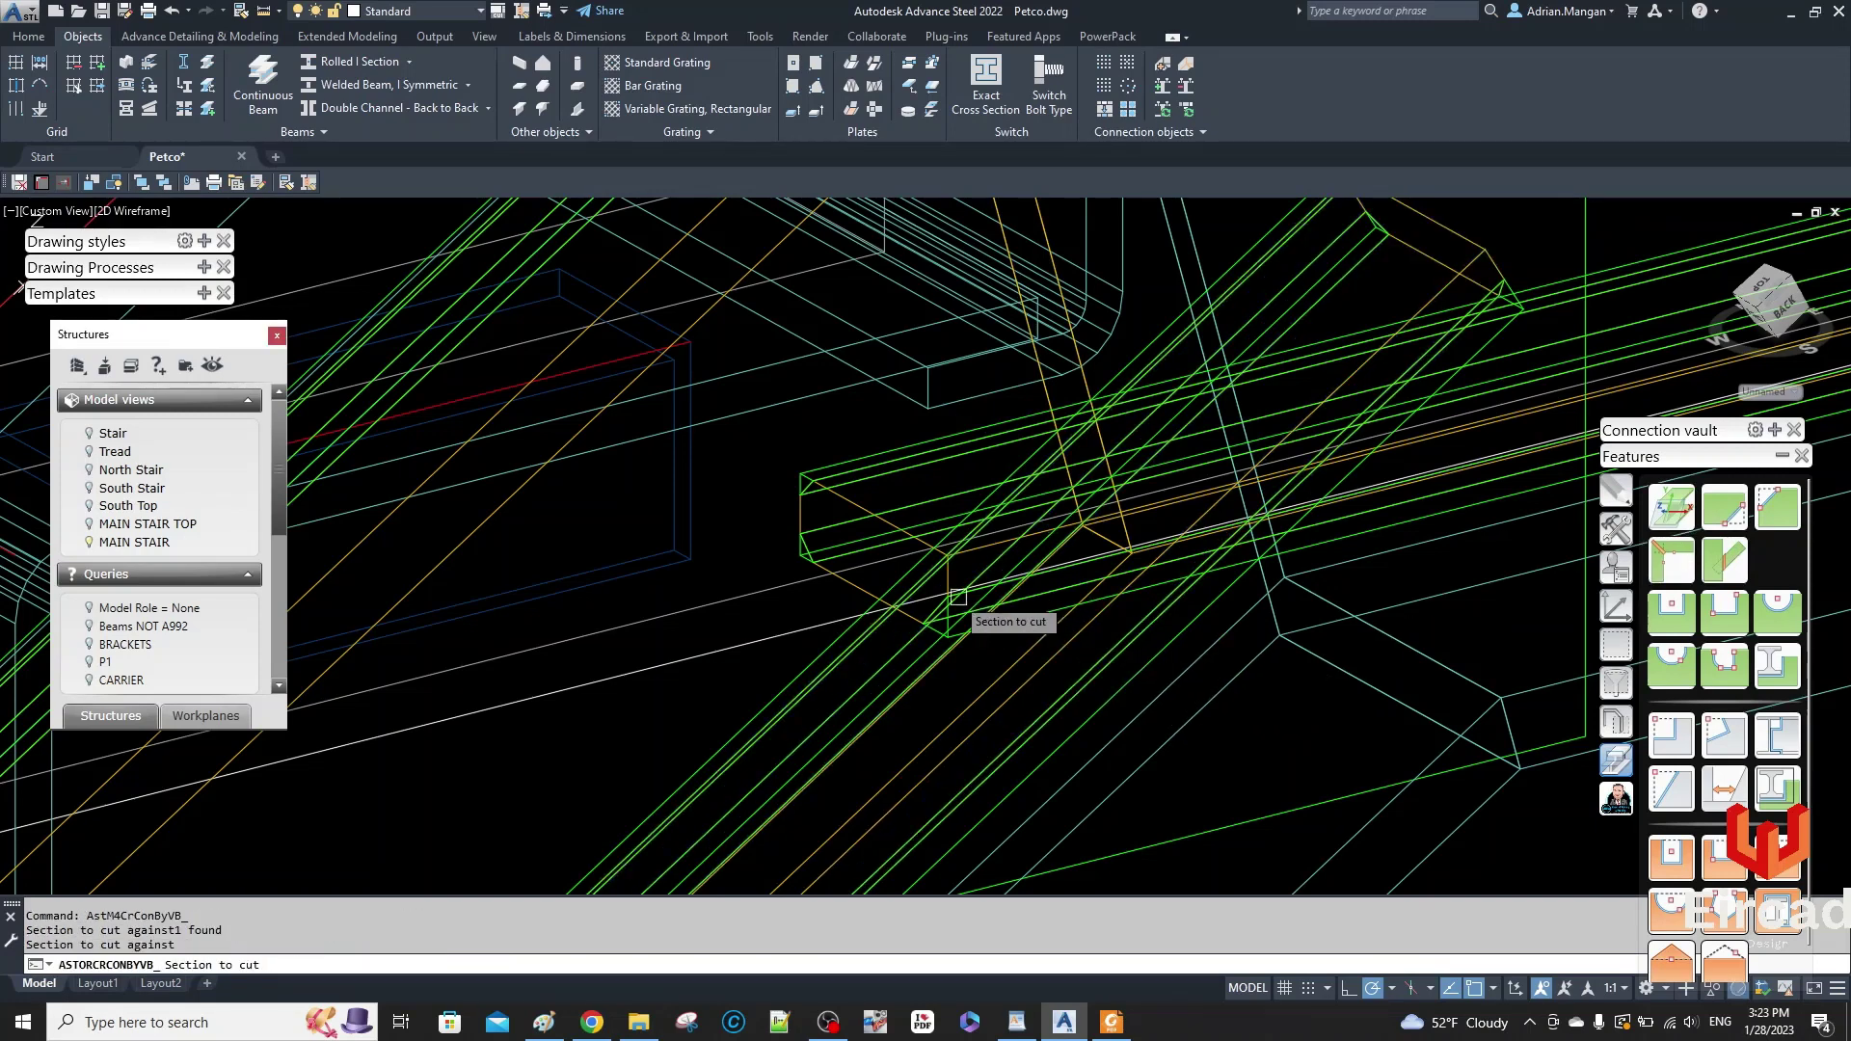
left_click(853, 581)
key("Return")
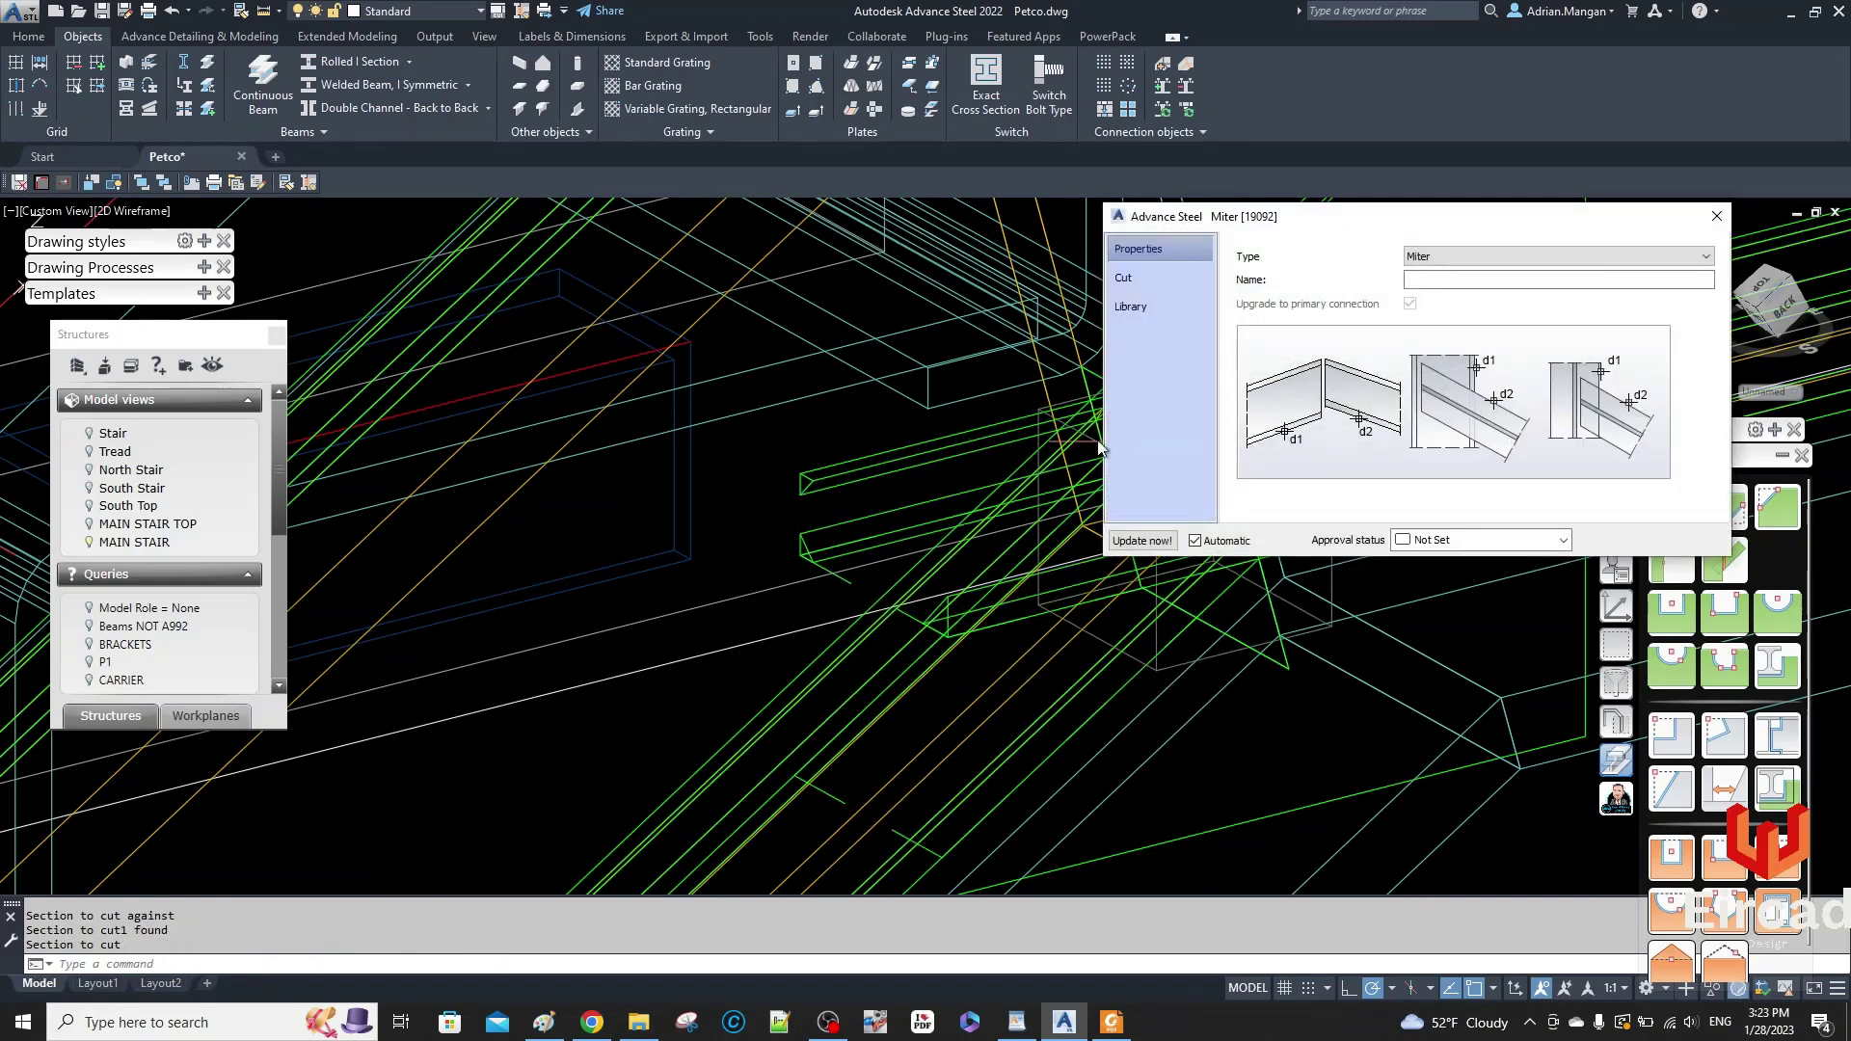
left_click(1714, 220)
- Stretch the overshooting upper end of the lower sloped plate back to the miter at the bend
scroll(1181, 367, "up", 4)
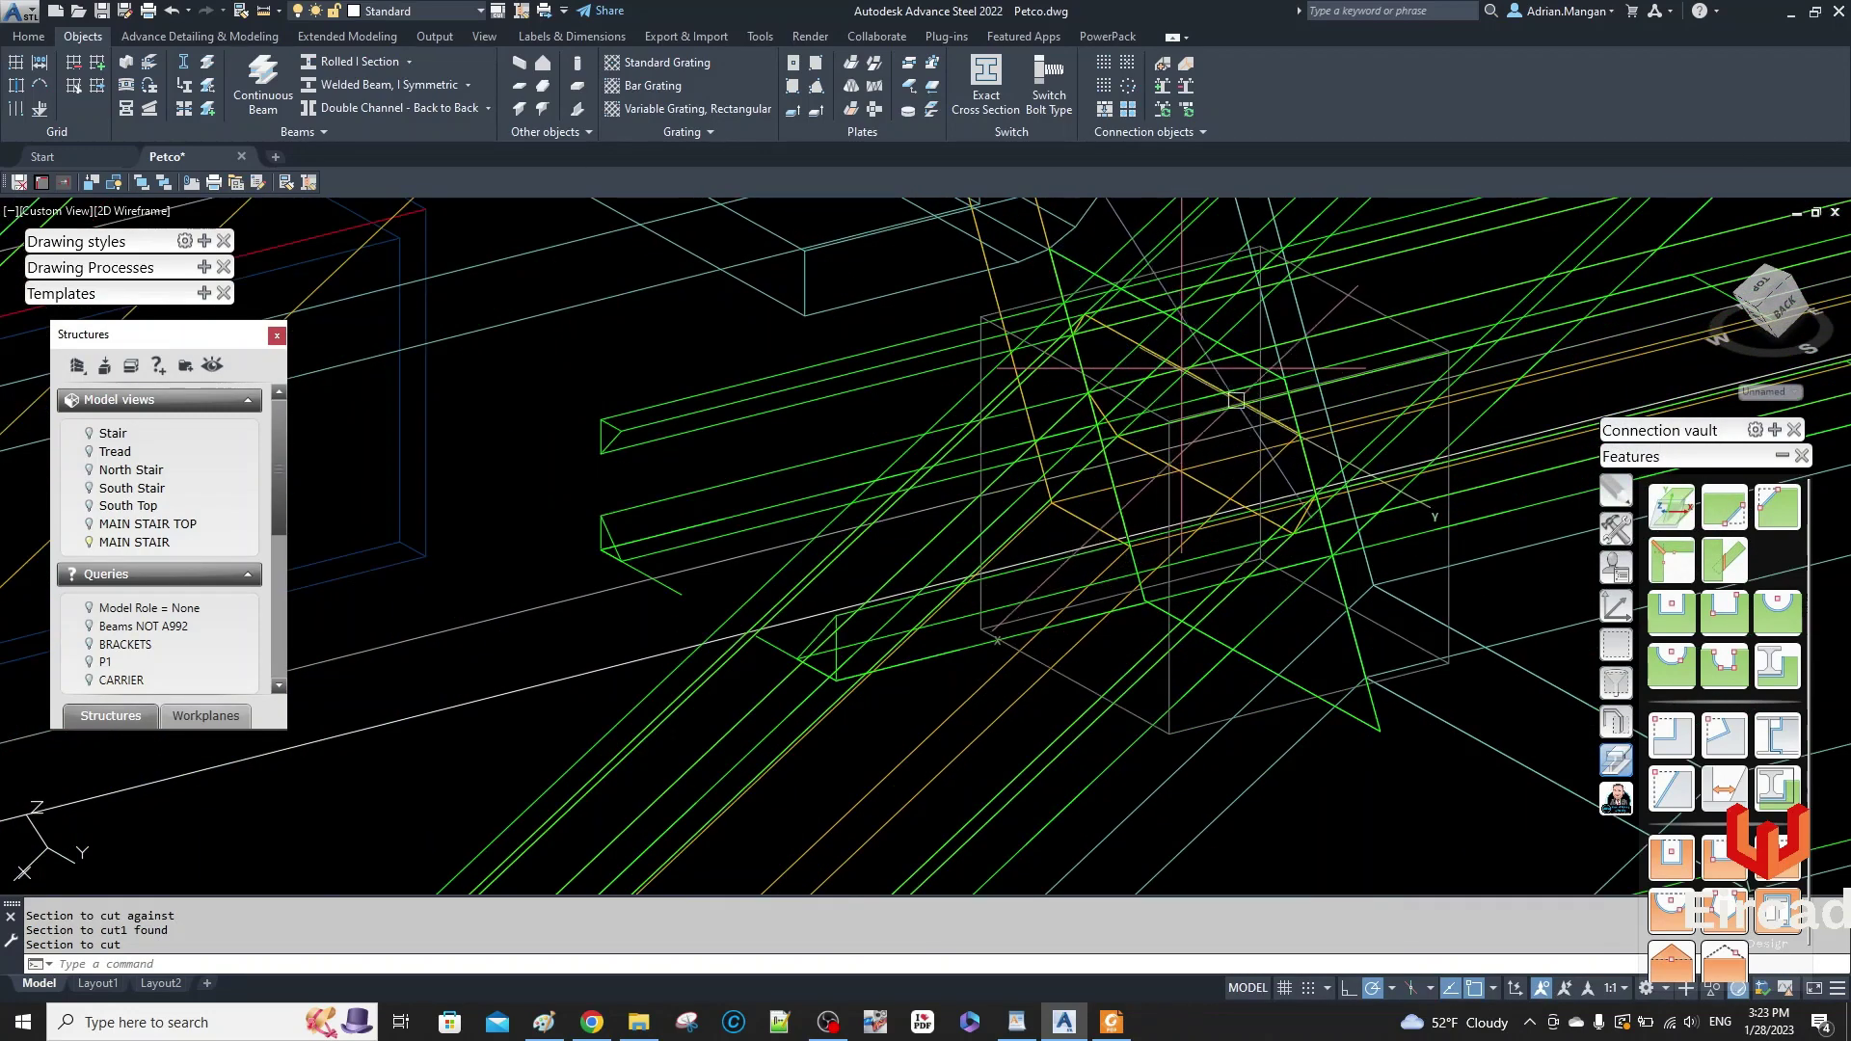
scroll(1212, 380, "up", 2)
scroll(1212, 380, "down", 2)
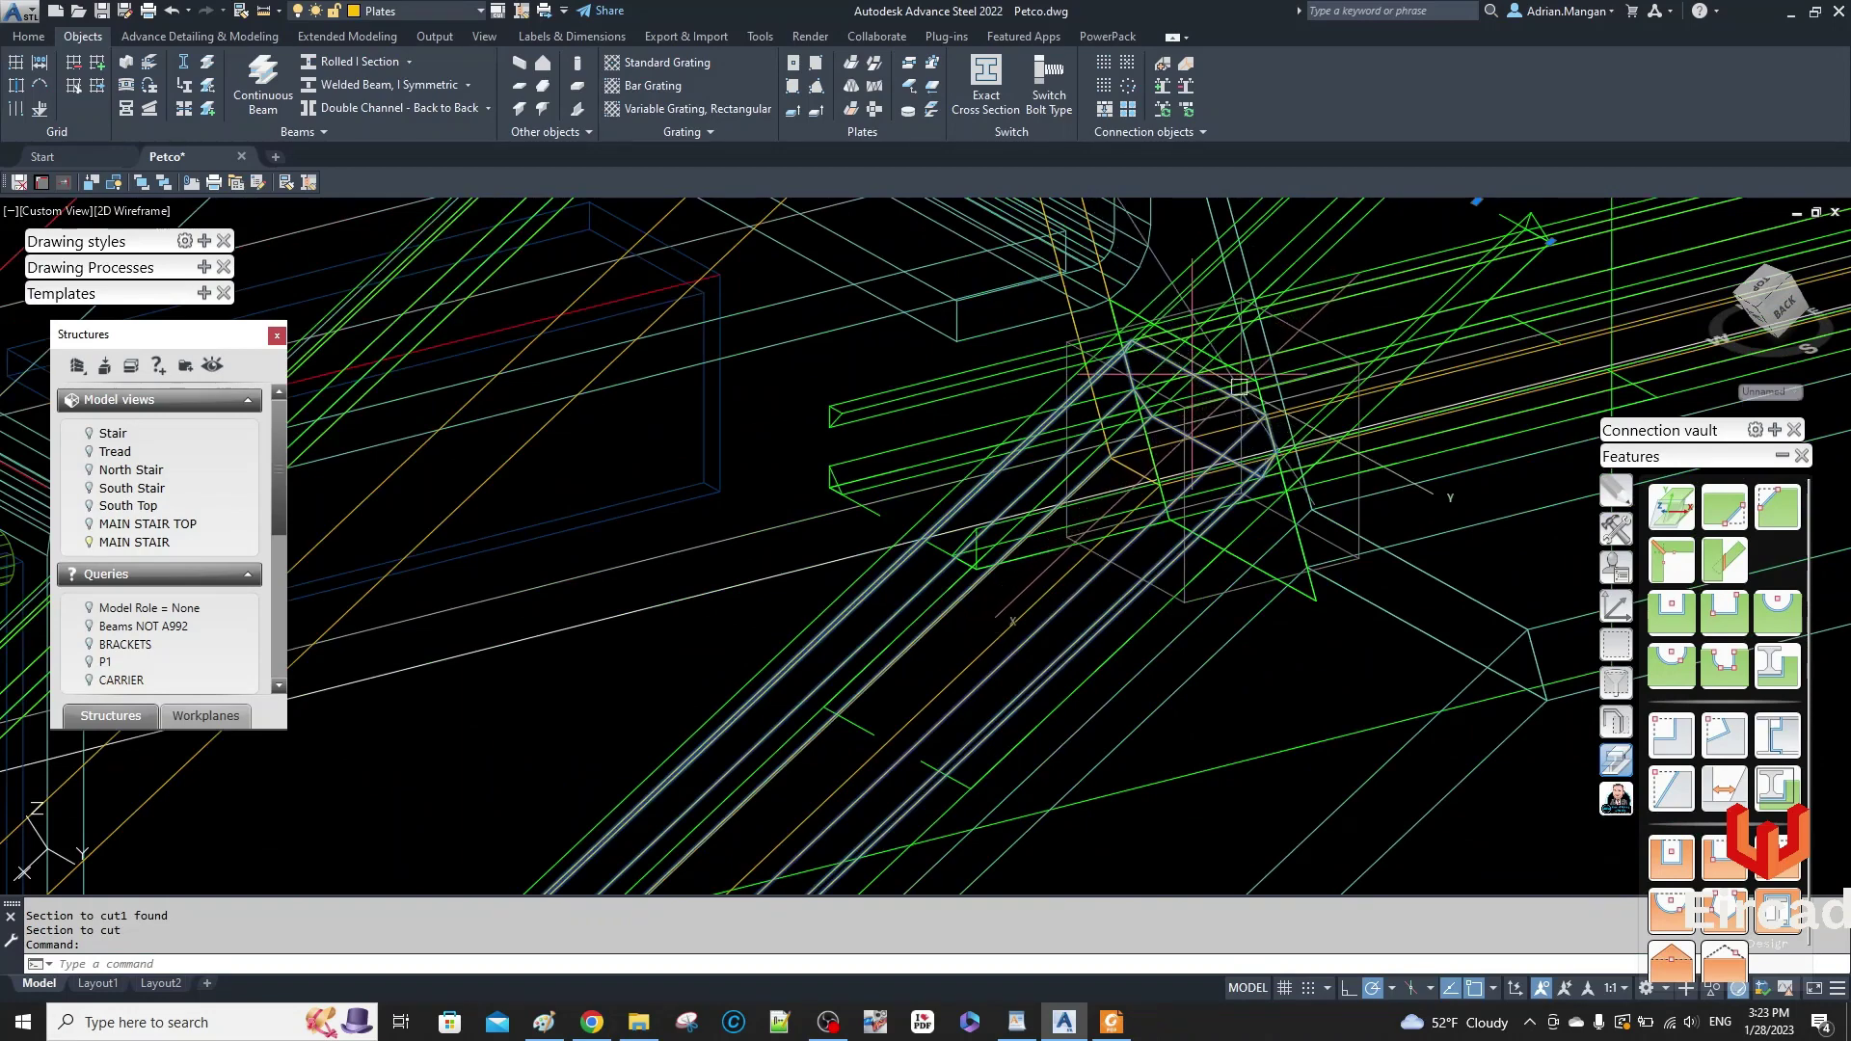
scroll(1354, 314, "down", 2)
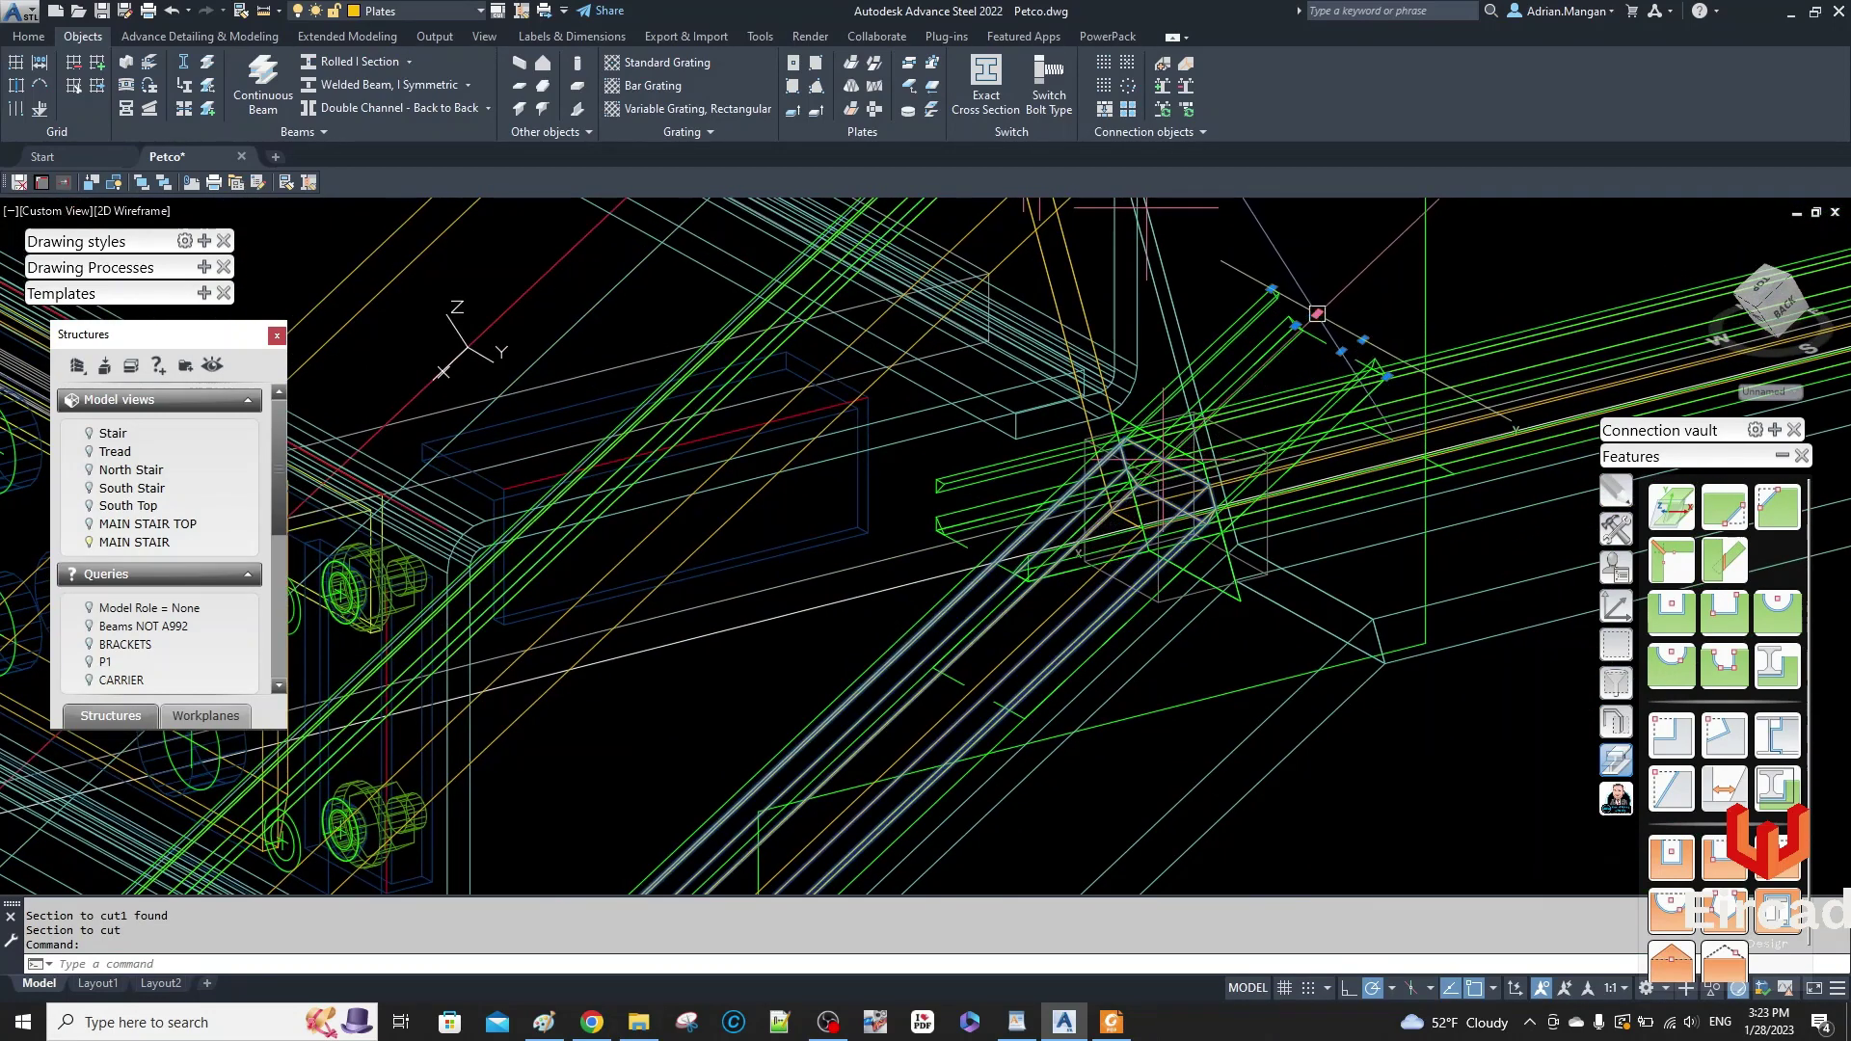
left_click(1317, 313)
scroll(1140, 446, "up", 3)
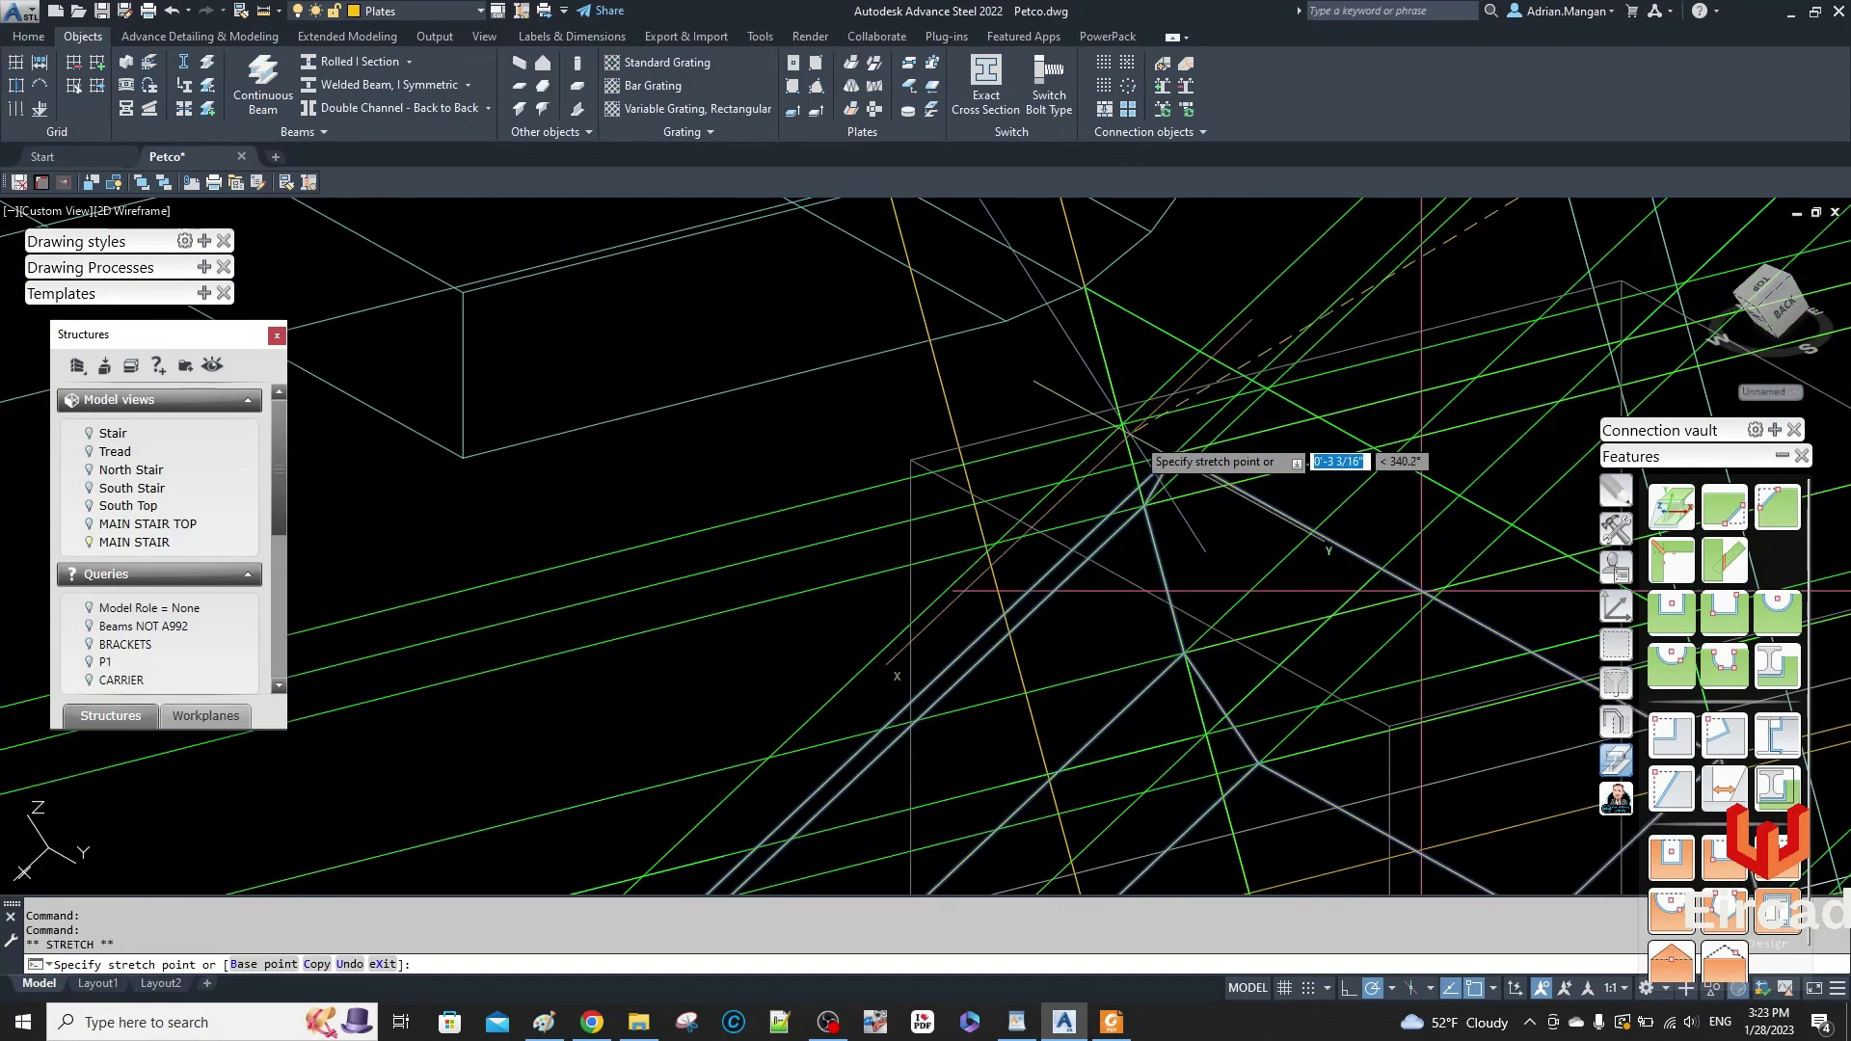
left_click(1174, 453)
scroll(1174, 453, "down", 4)
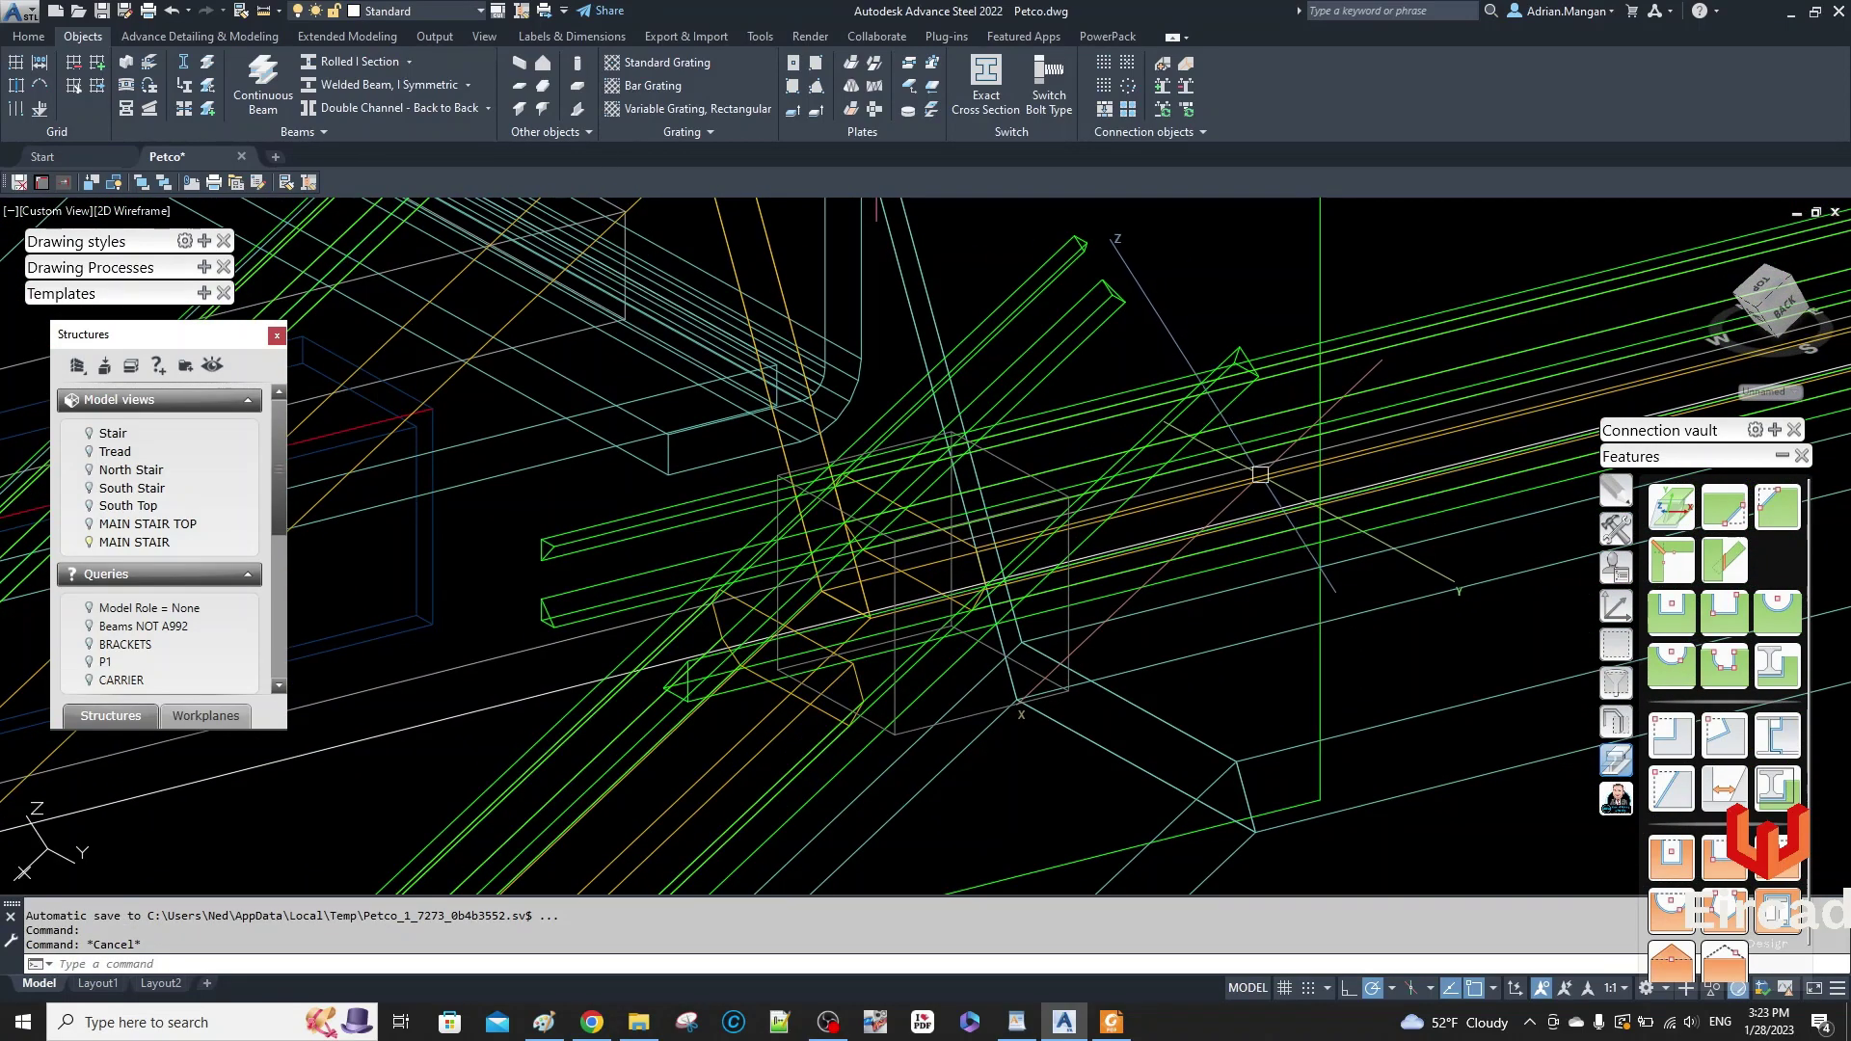
- Stretch the overshooting free end of the lower landing plate back to the miter at the bend
scroll(1270, 473, "up", 3)
scroll(1264, 472, "down", 5)
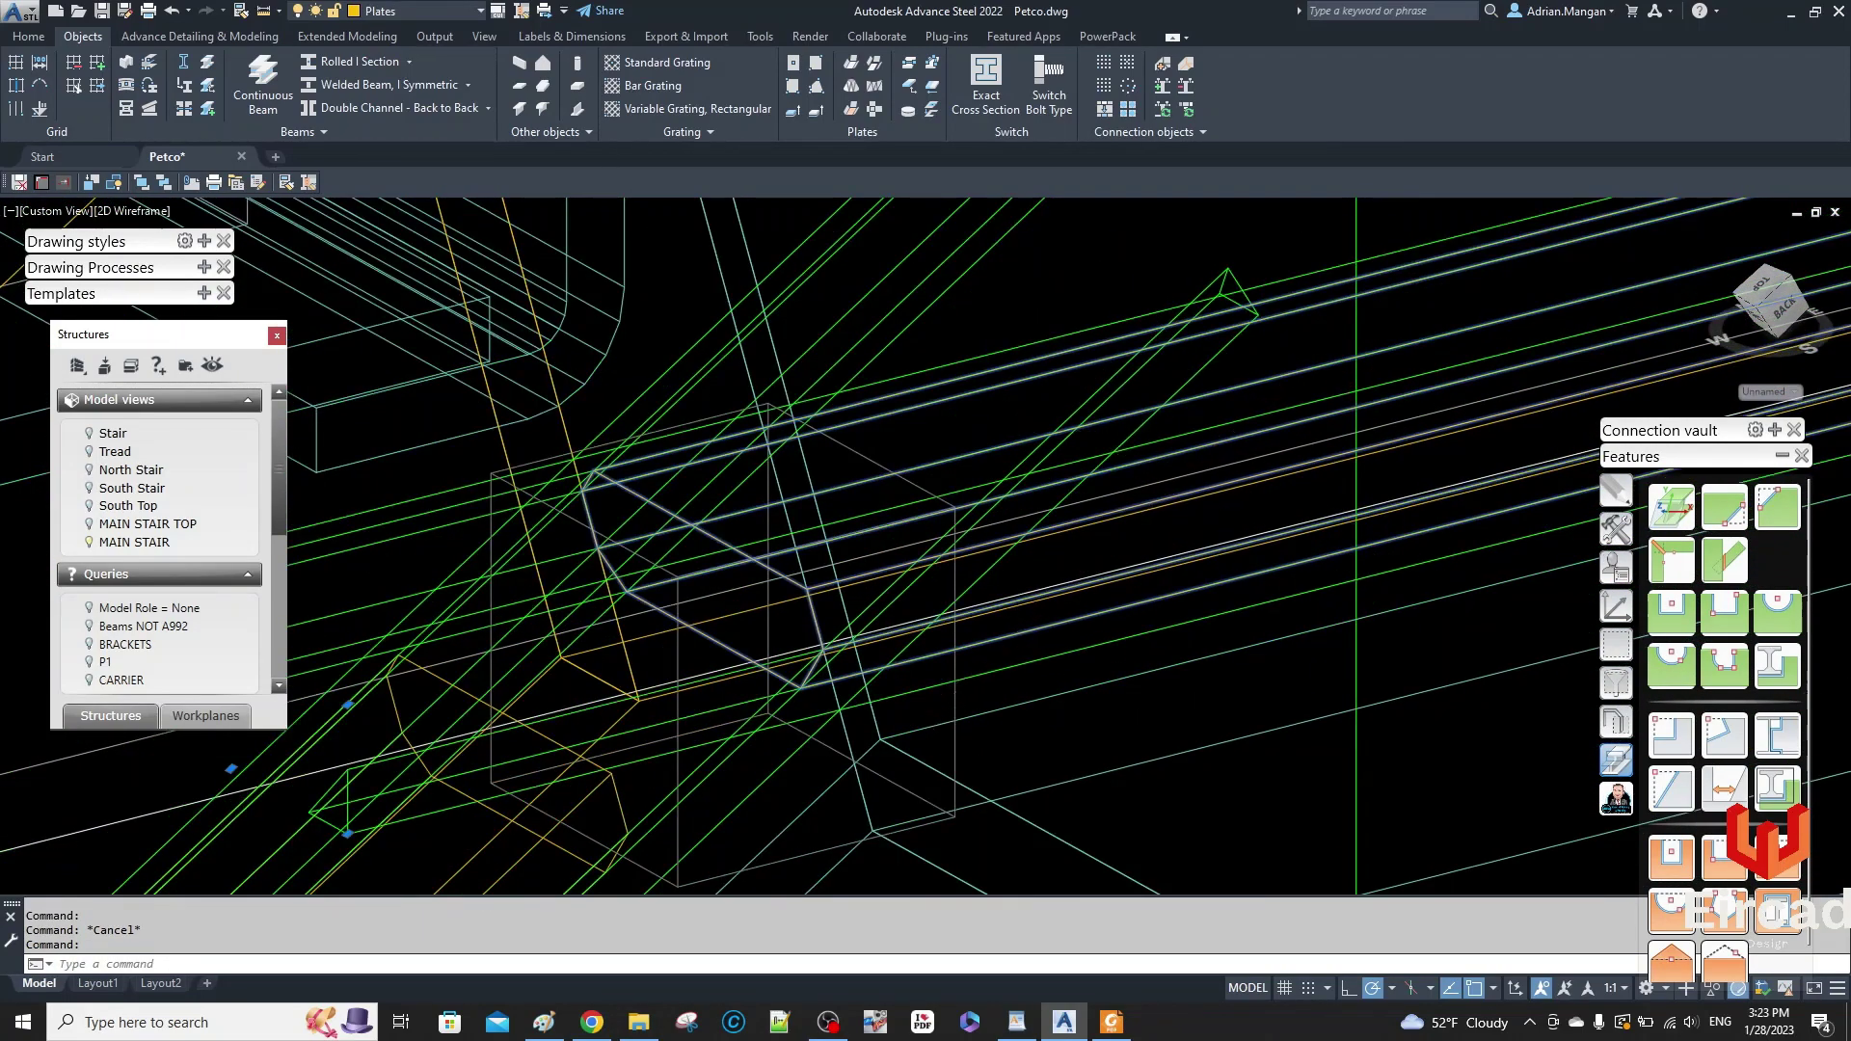
left_click(940, 533)
left_click(931, 524)
scroll(1138, 501, "up", 6)
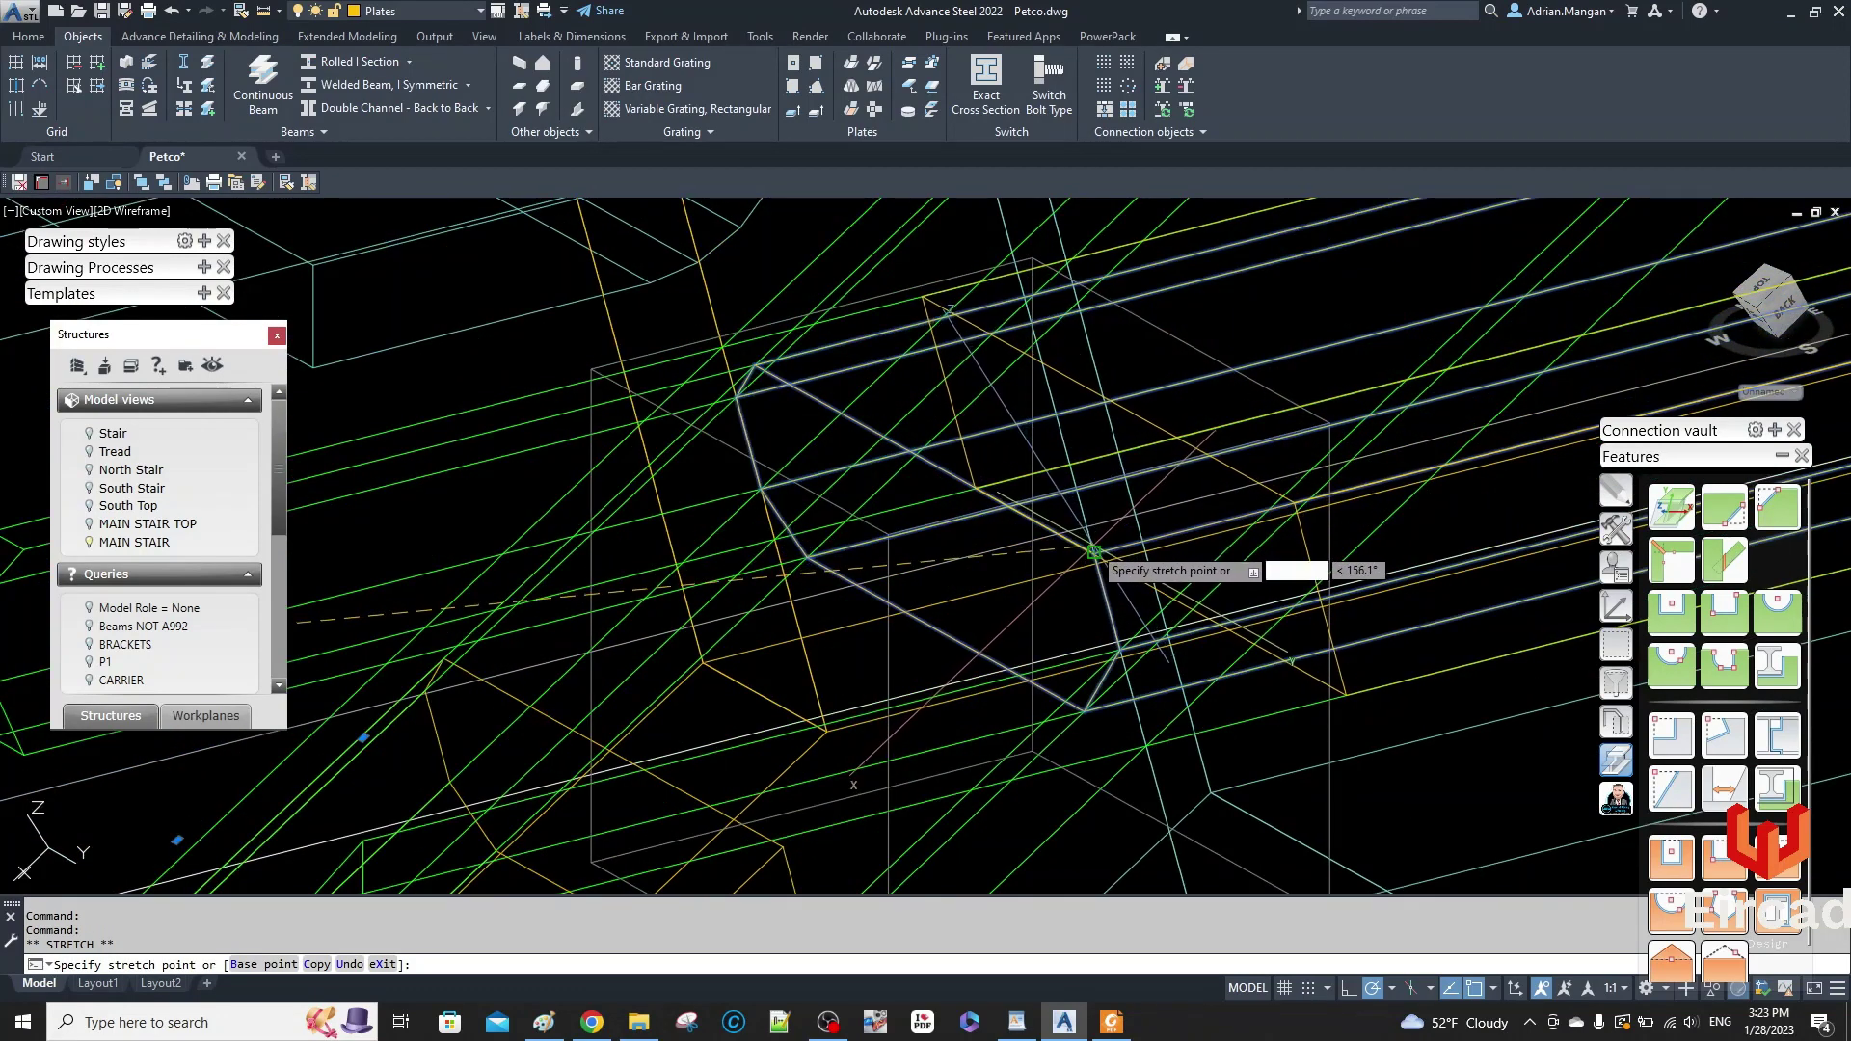
left_click(1093, 552)
scroll(1154, 508, "down", 4)
scroll(1154, 508, "up", 6)
key("Escape")
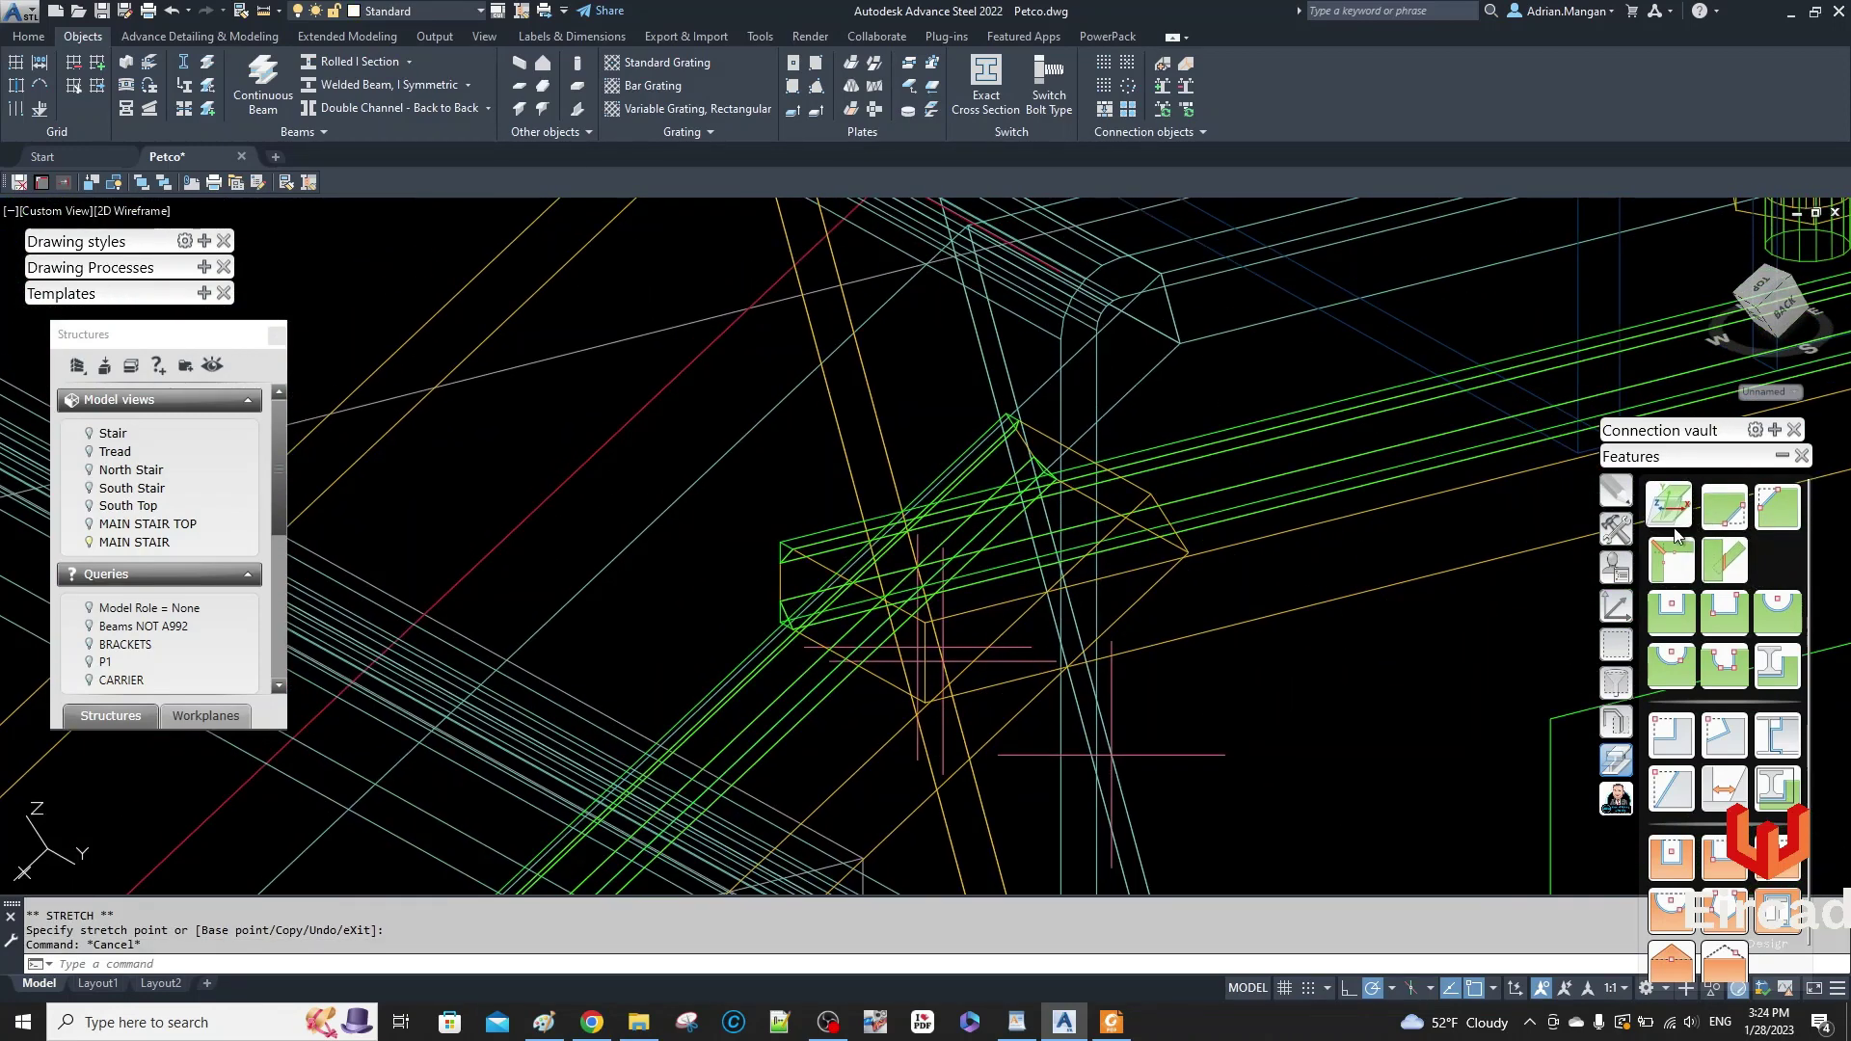
- Create a miter connection between the upper sloped plate and the upper landing plate at the landing's lower bend
left_click(1670, 559)
left_click(914, 810)
right_click(913, 810)
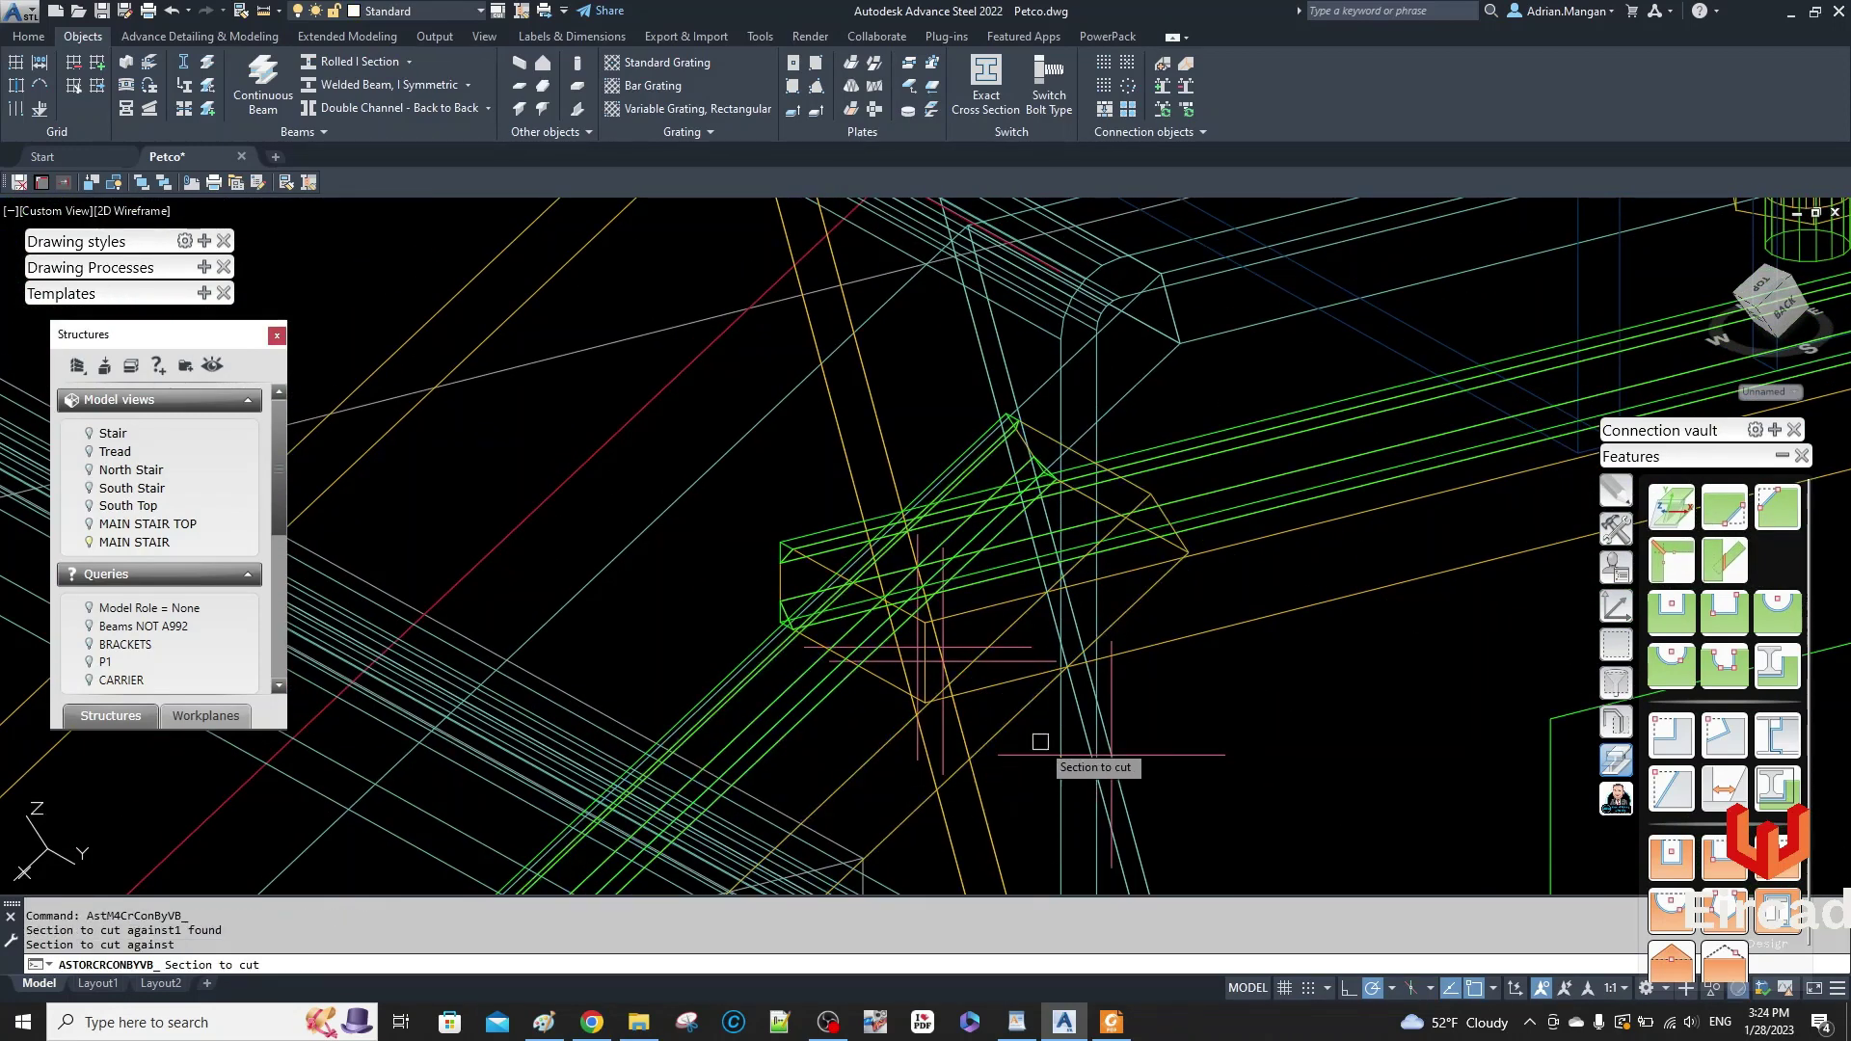
left_click(1175, 645)
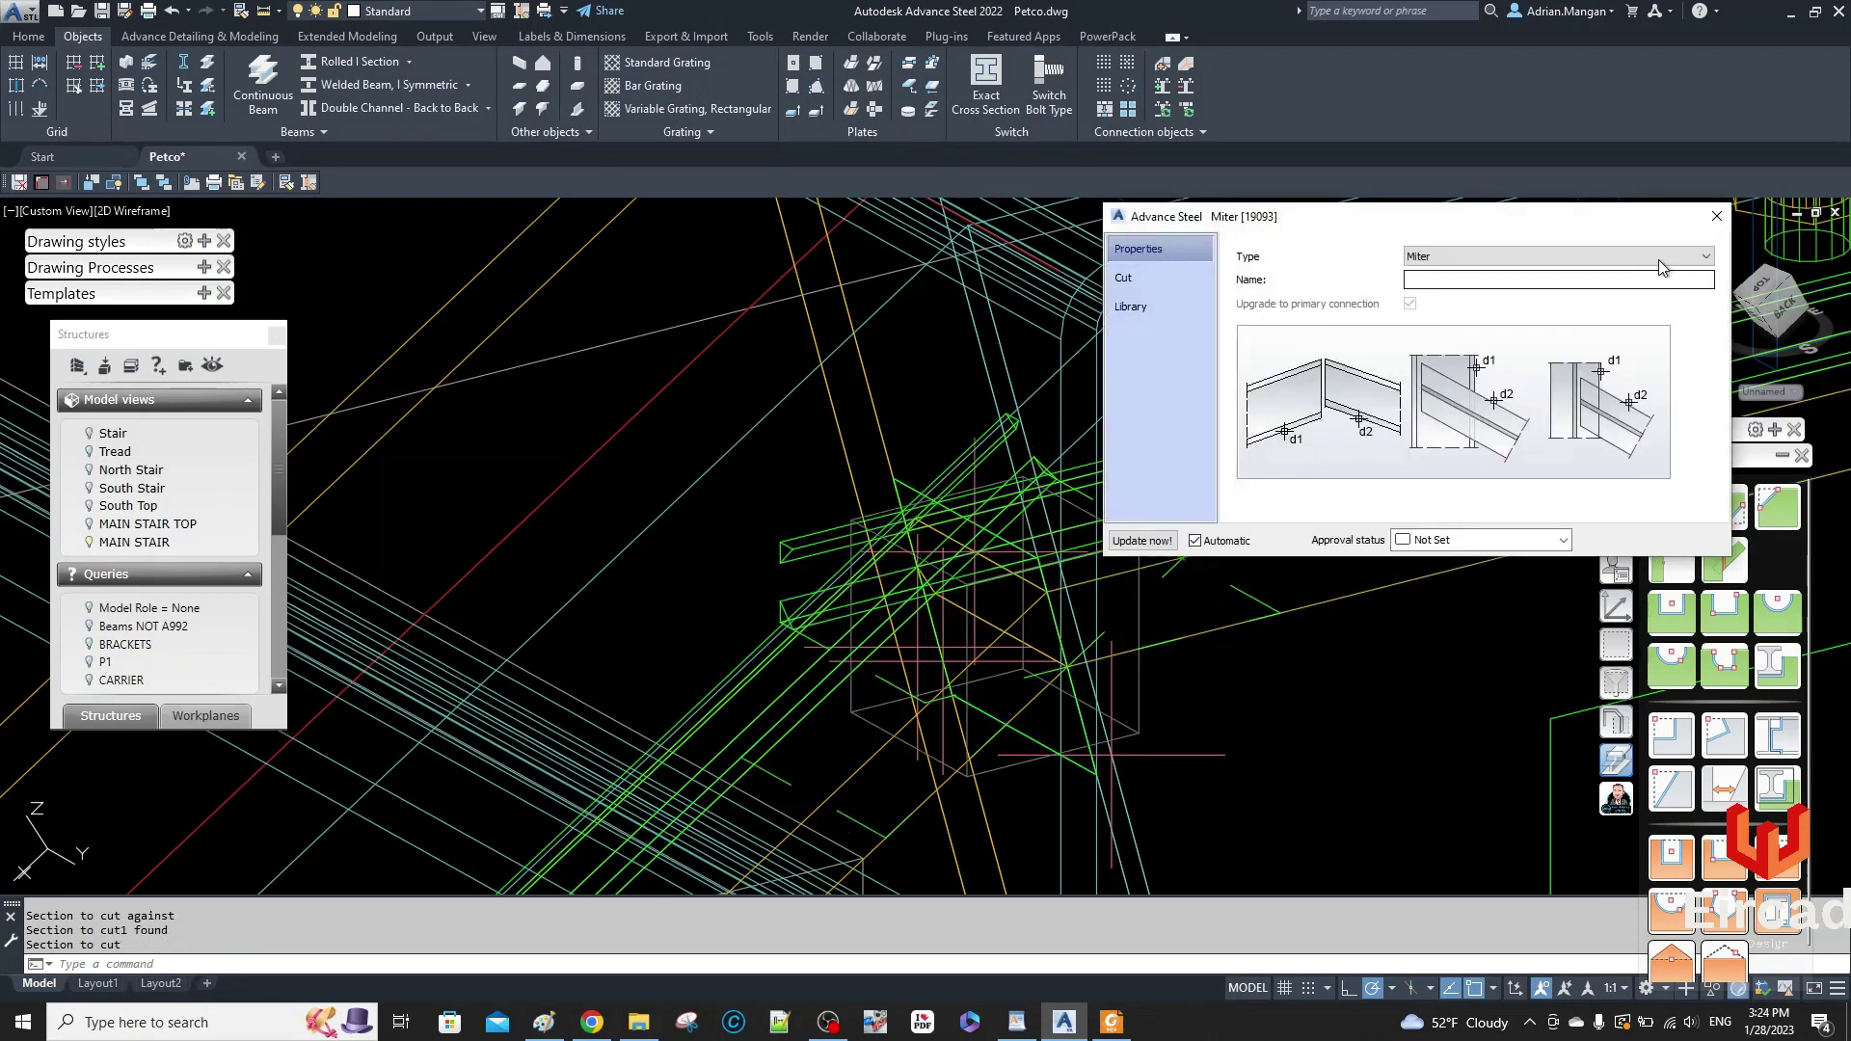
left_click(1728, 217)
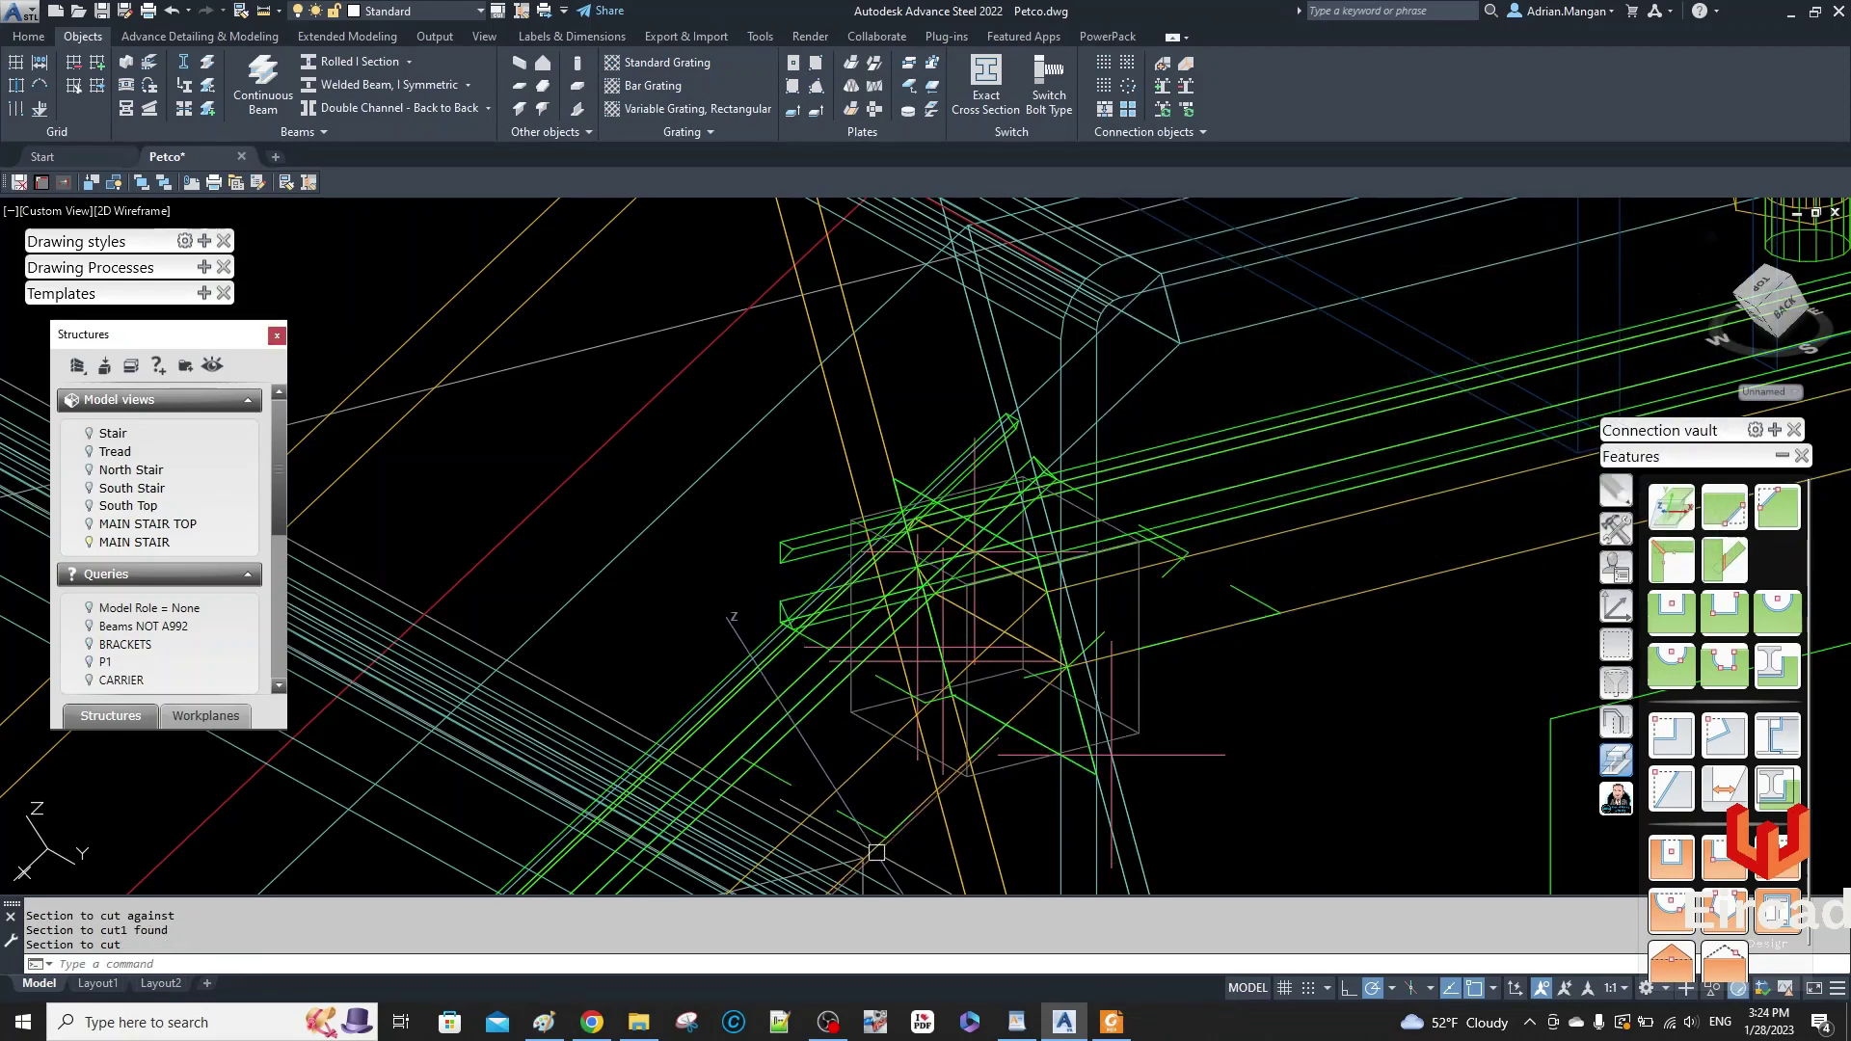
- Stretch the overshooting upper end of the upper sloped plate back to its miter with the upper landing plate
left_click(876, 852)
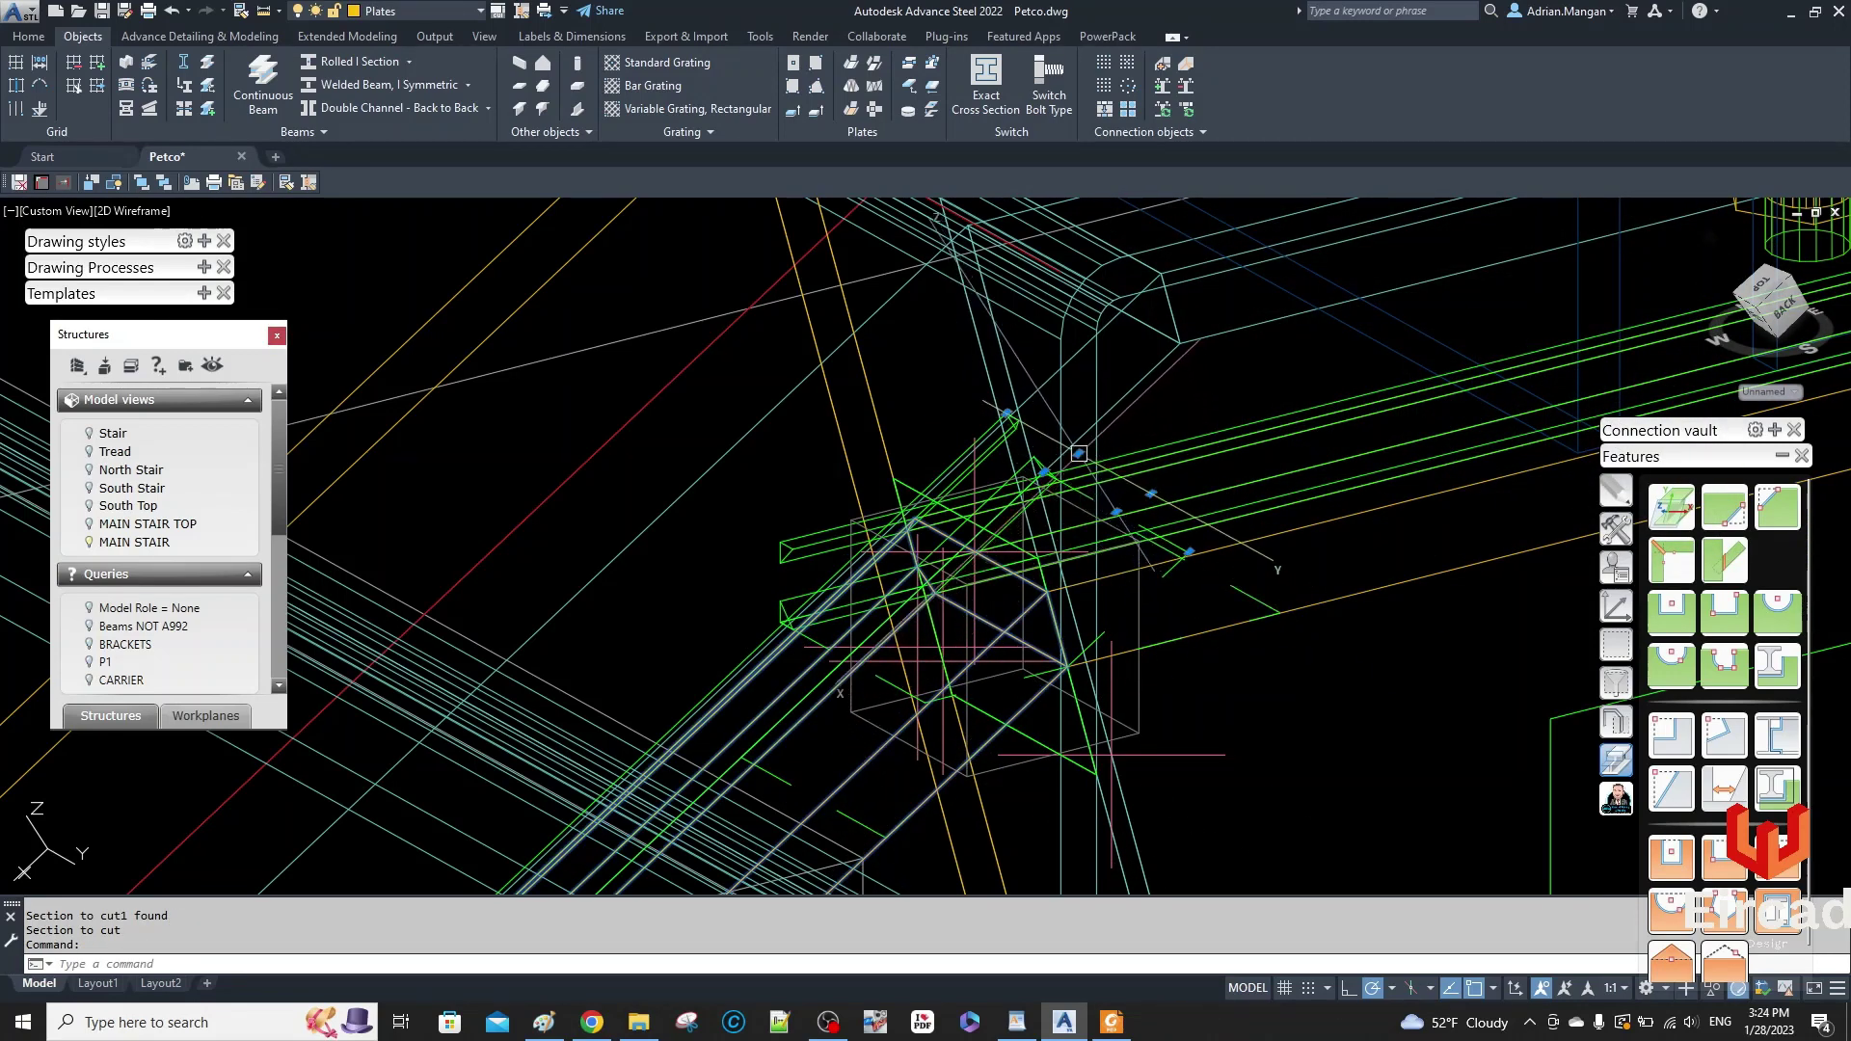
left_click(1079, 453)
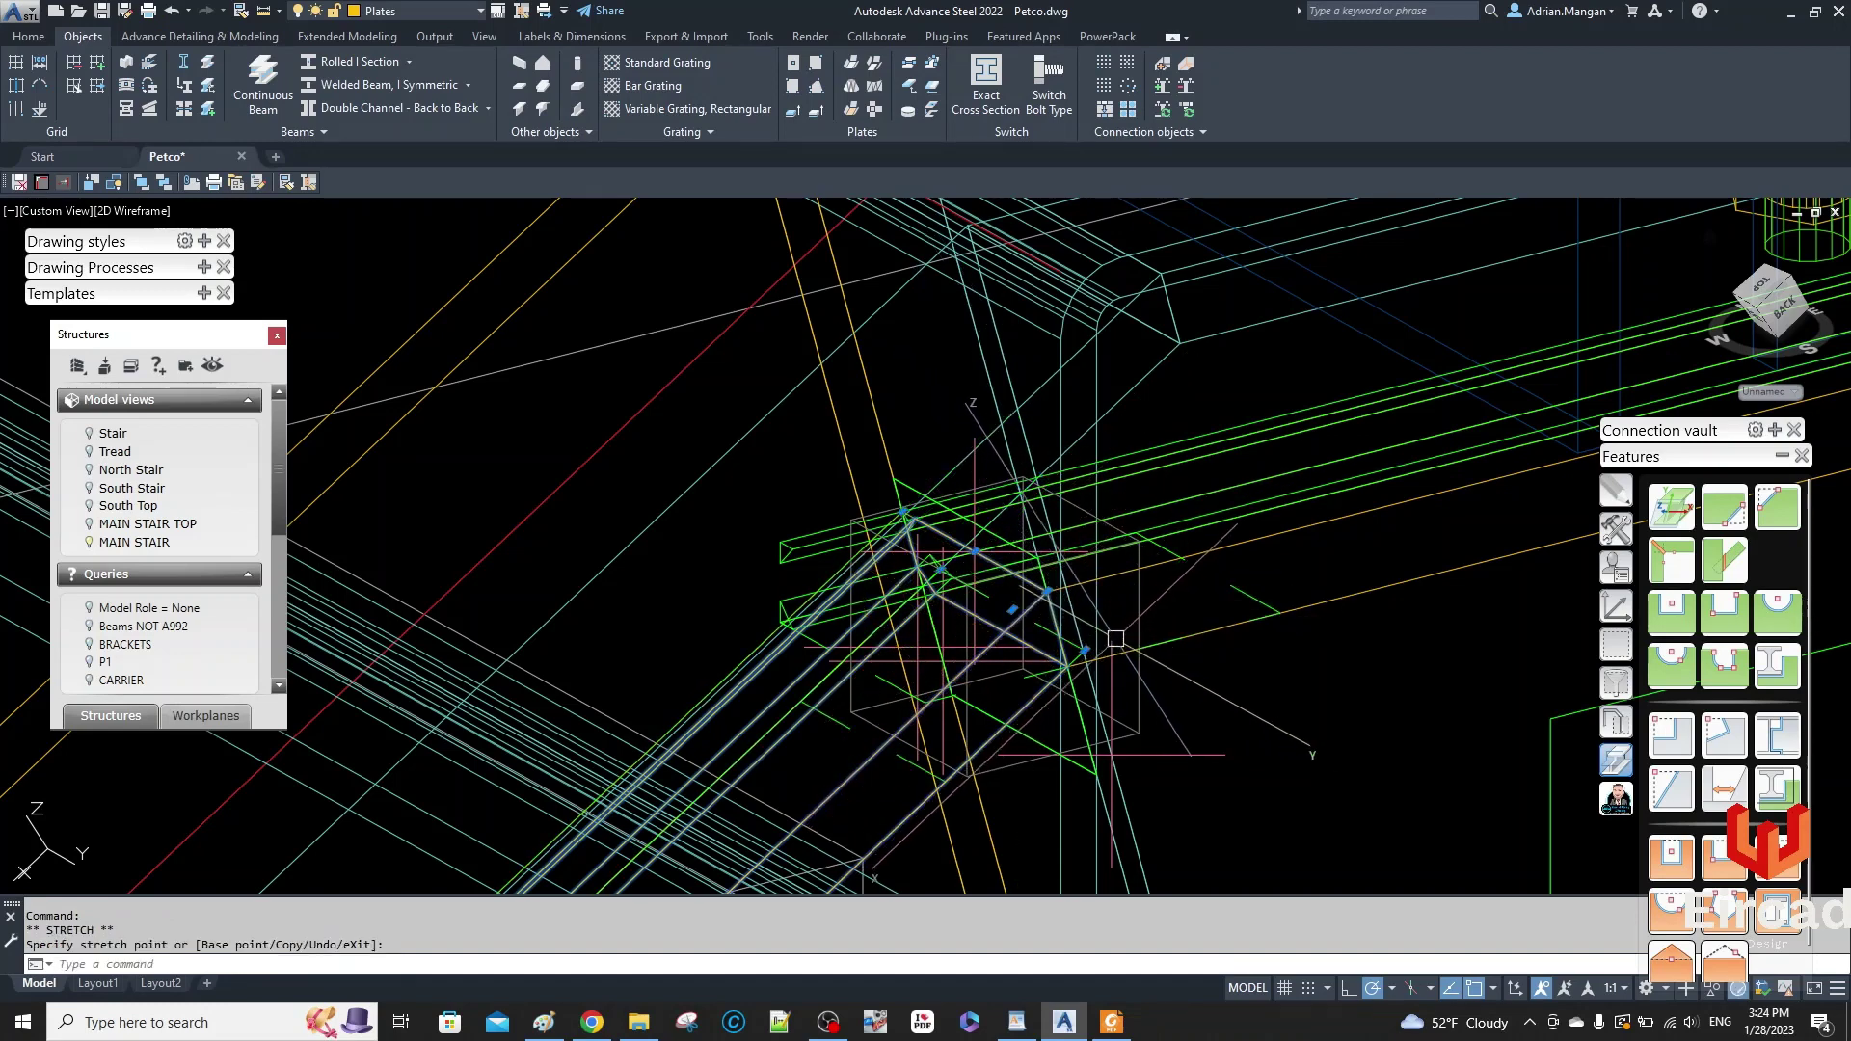
key("Escape")
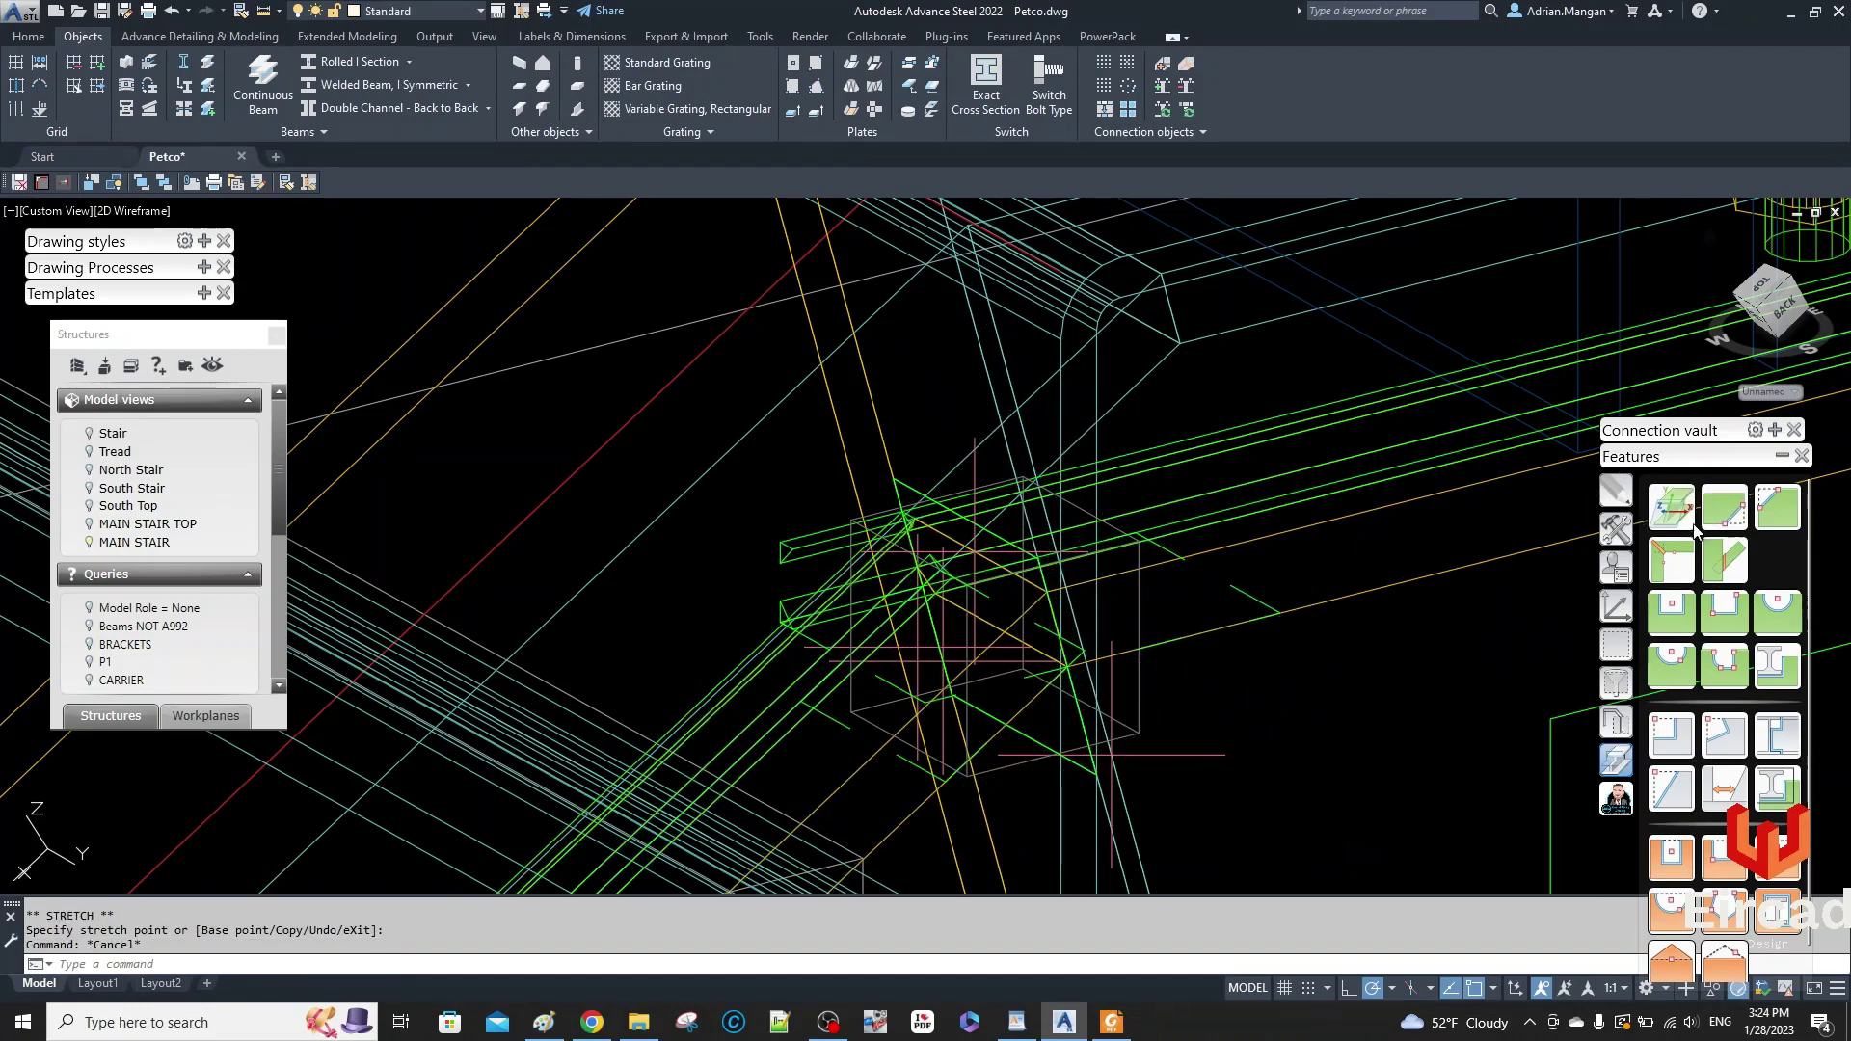
- Stretch the overshooting free end of the upper landing plate back to its miter with the upper sloped plate
left_click(1501, 556)
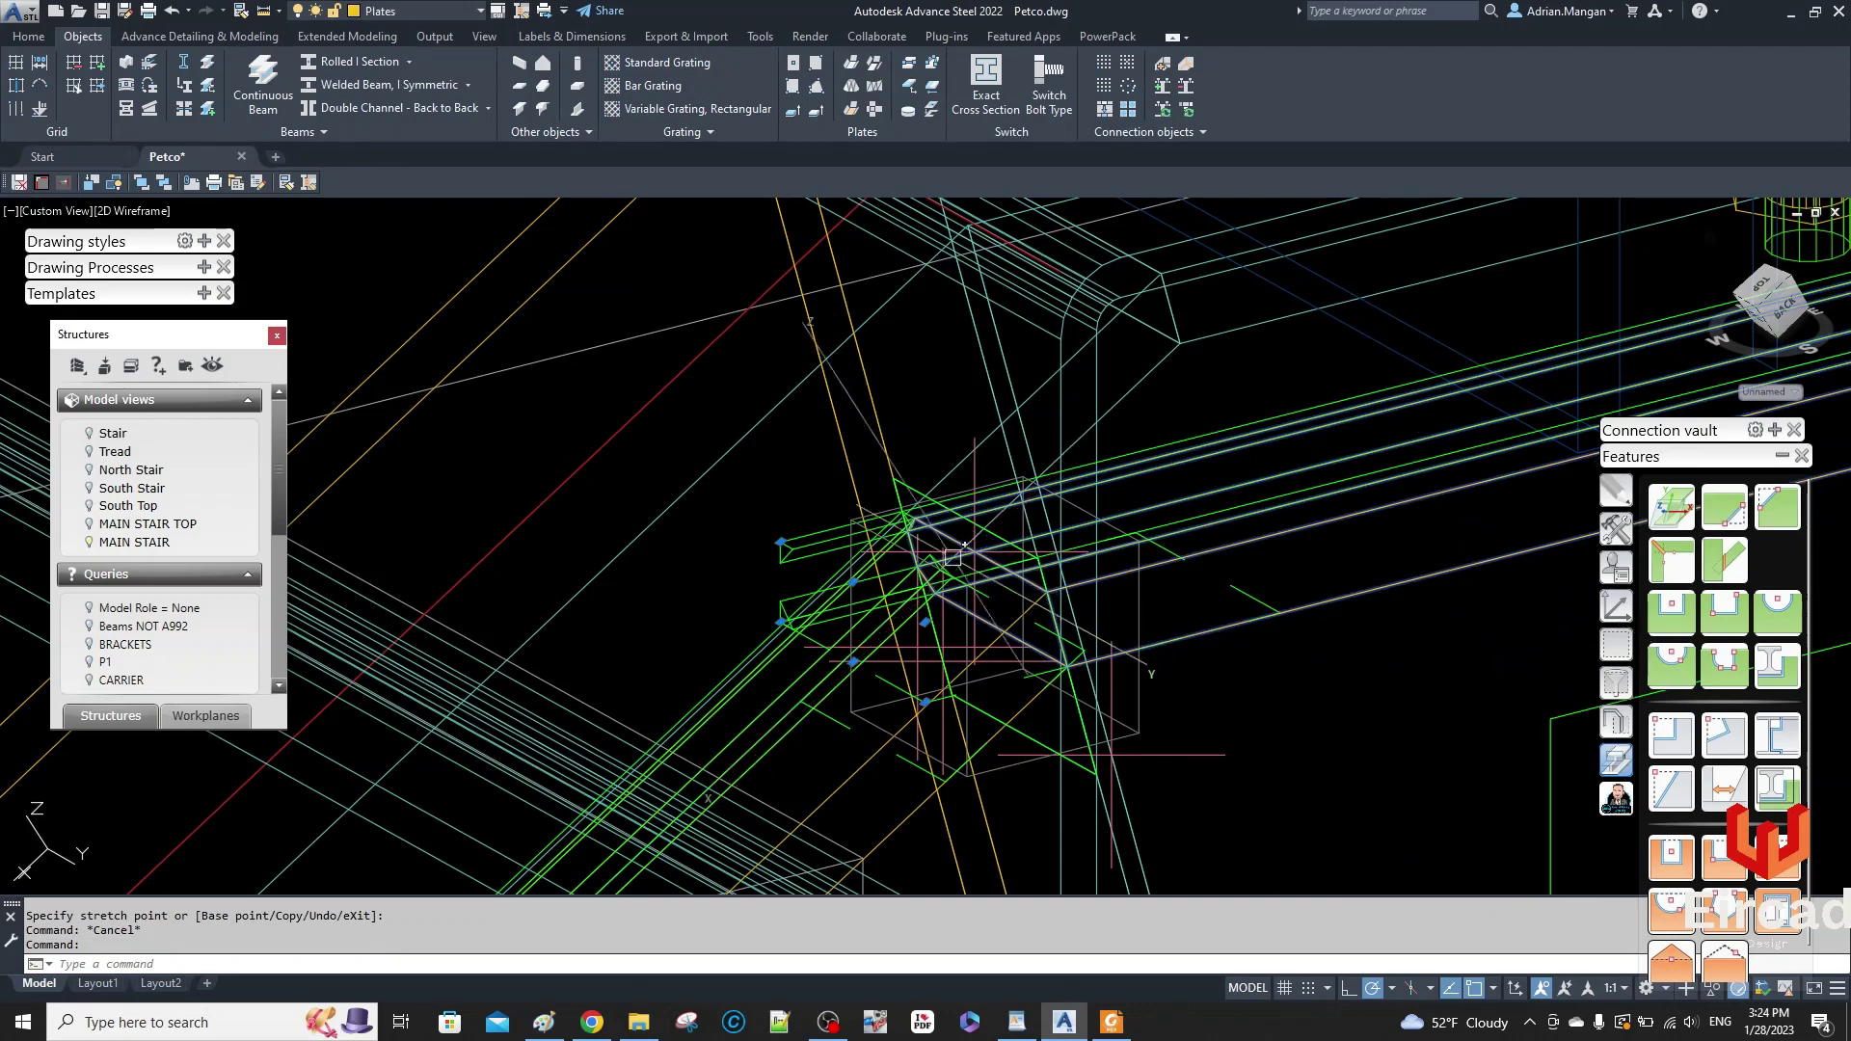
left_click(852, 582)
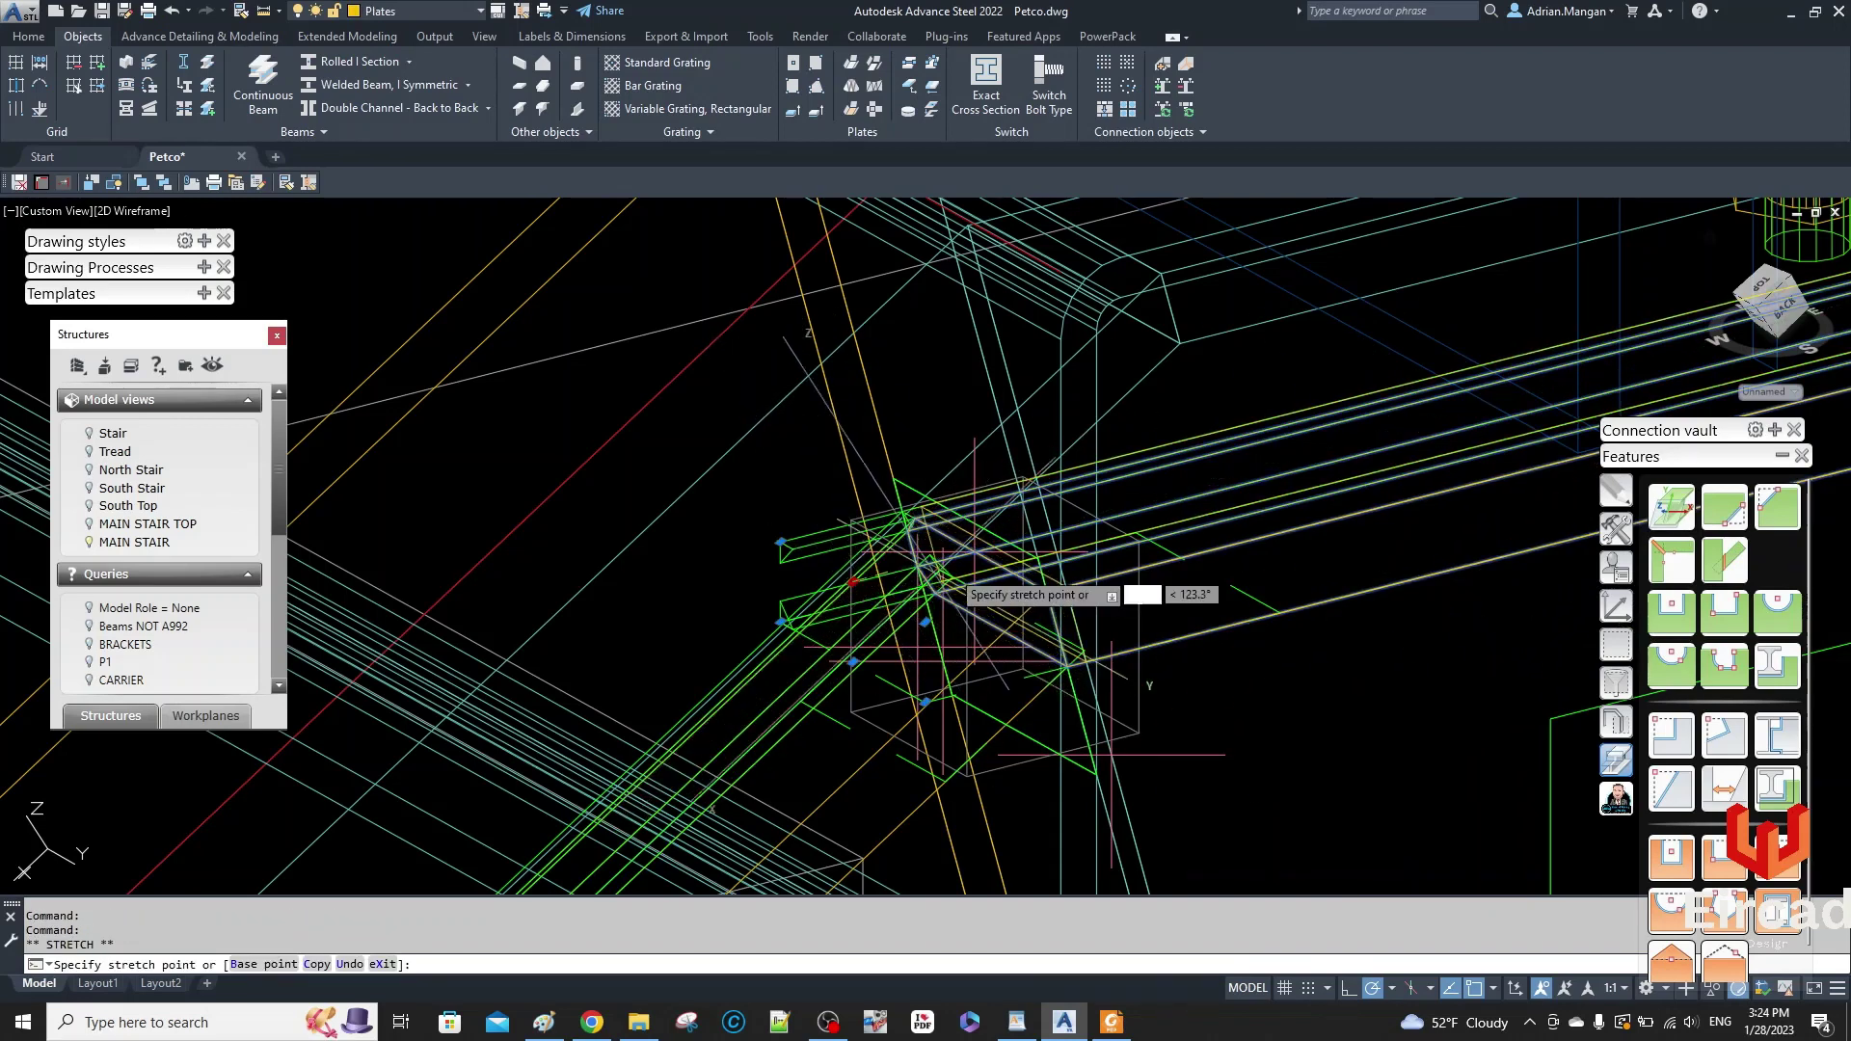
key("Escape")
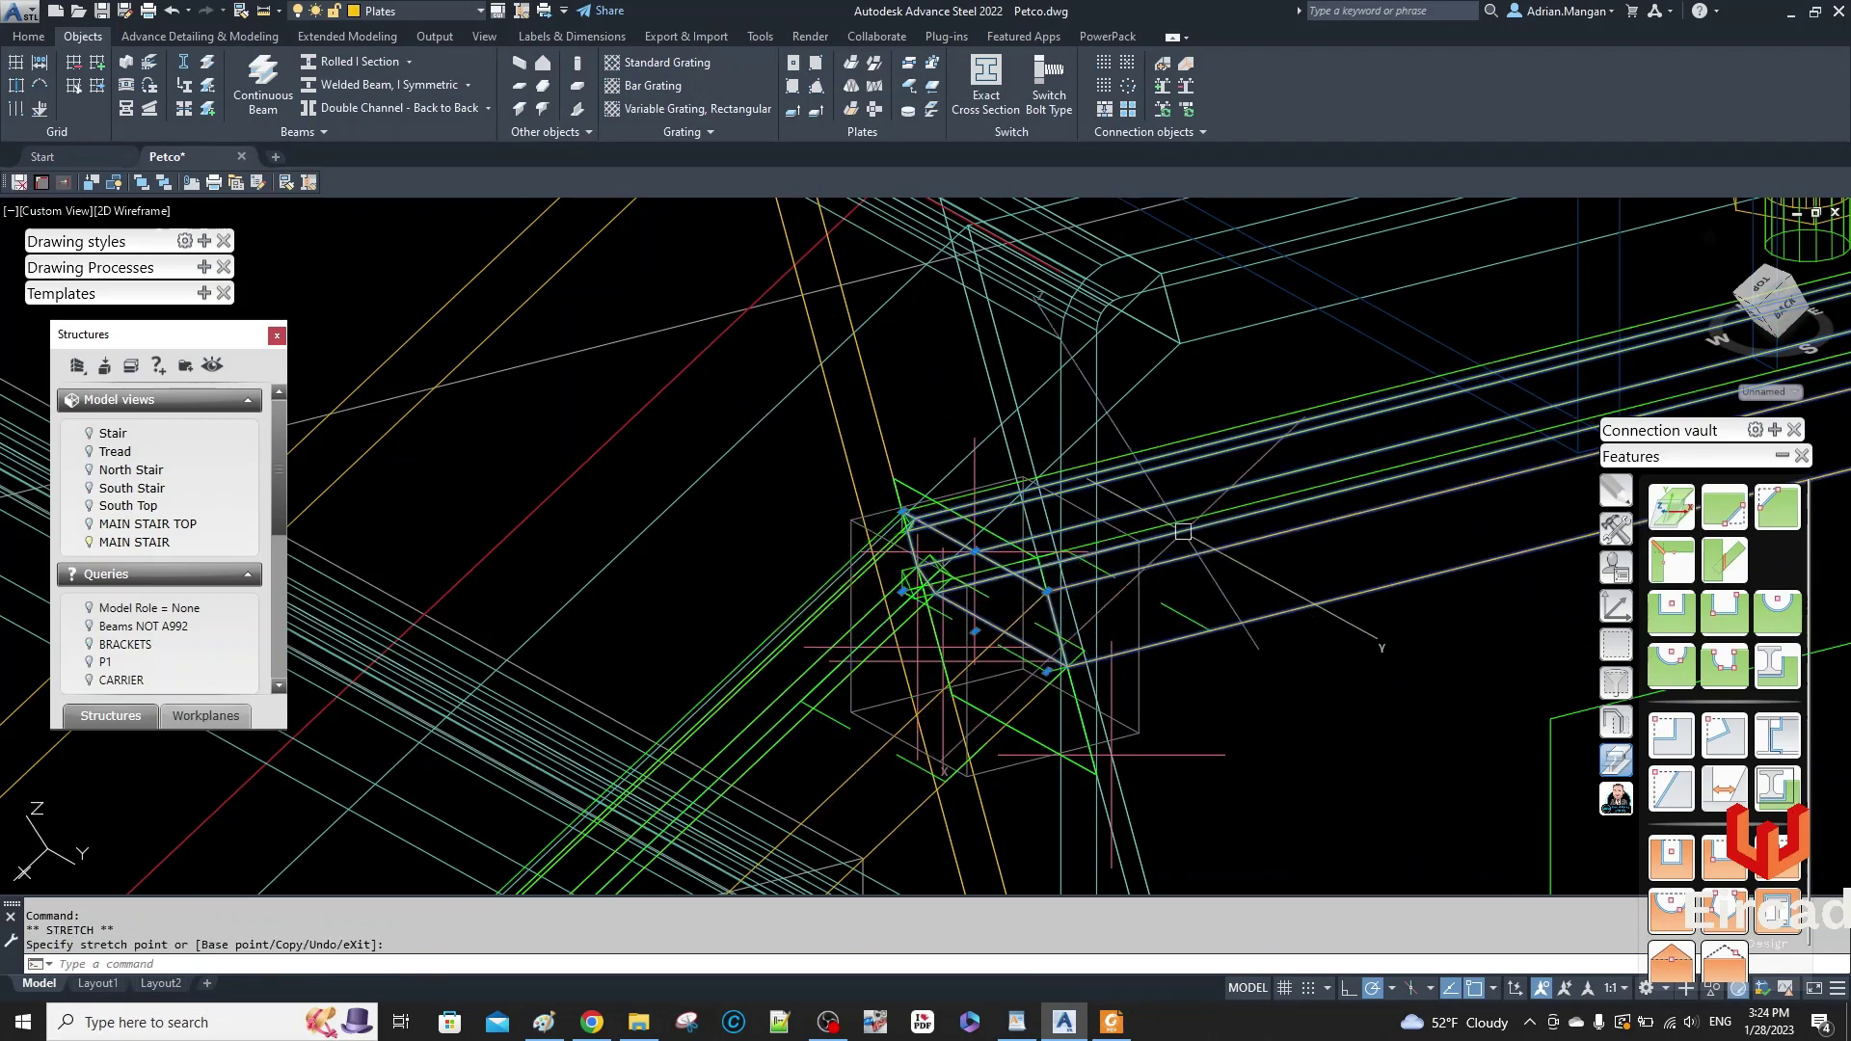
scroll(1047, 589, "down", 3)
scroll(1097, 587, "up", 4)
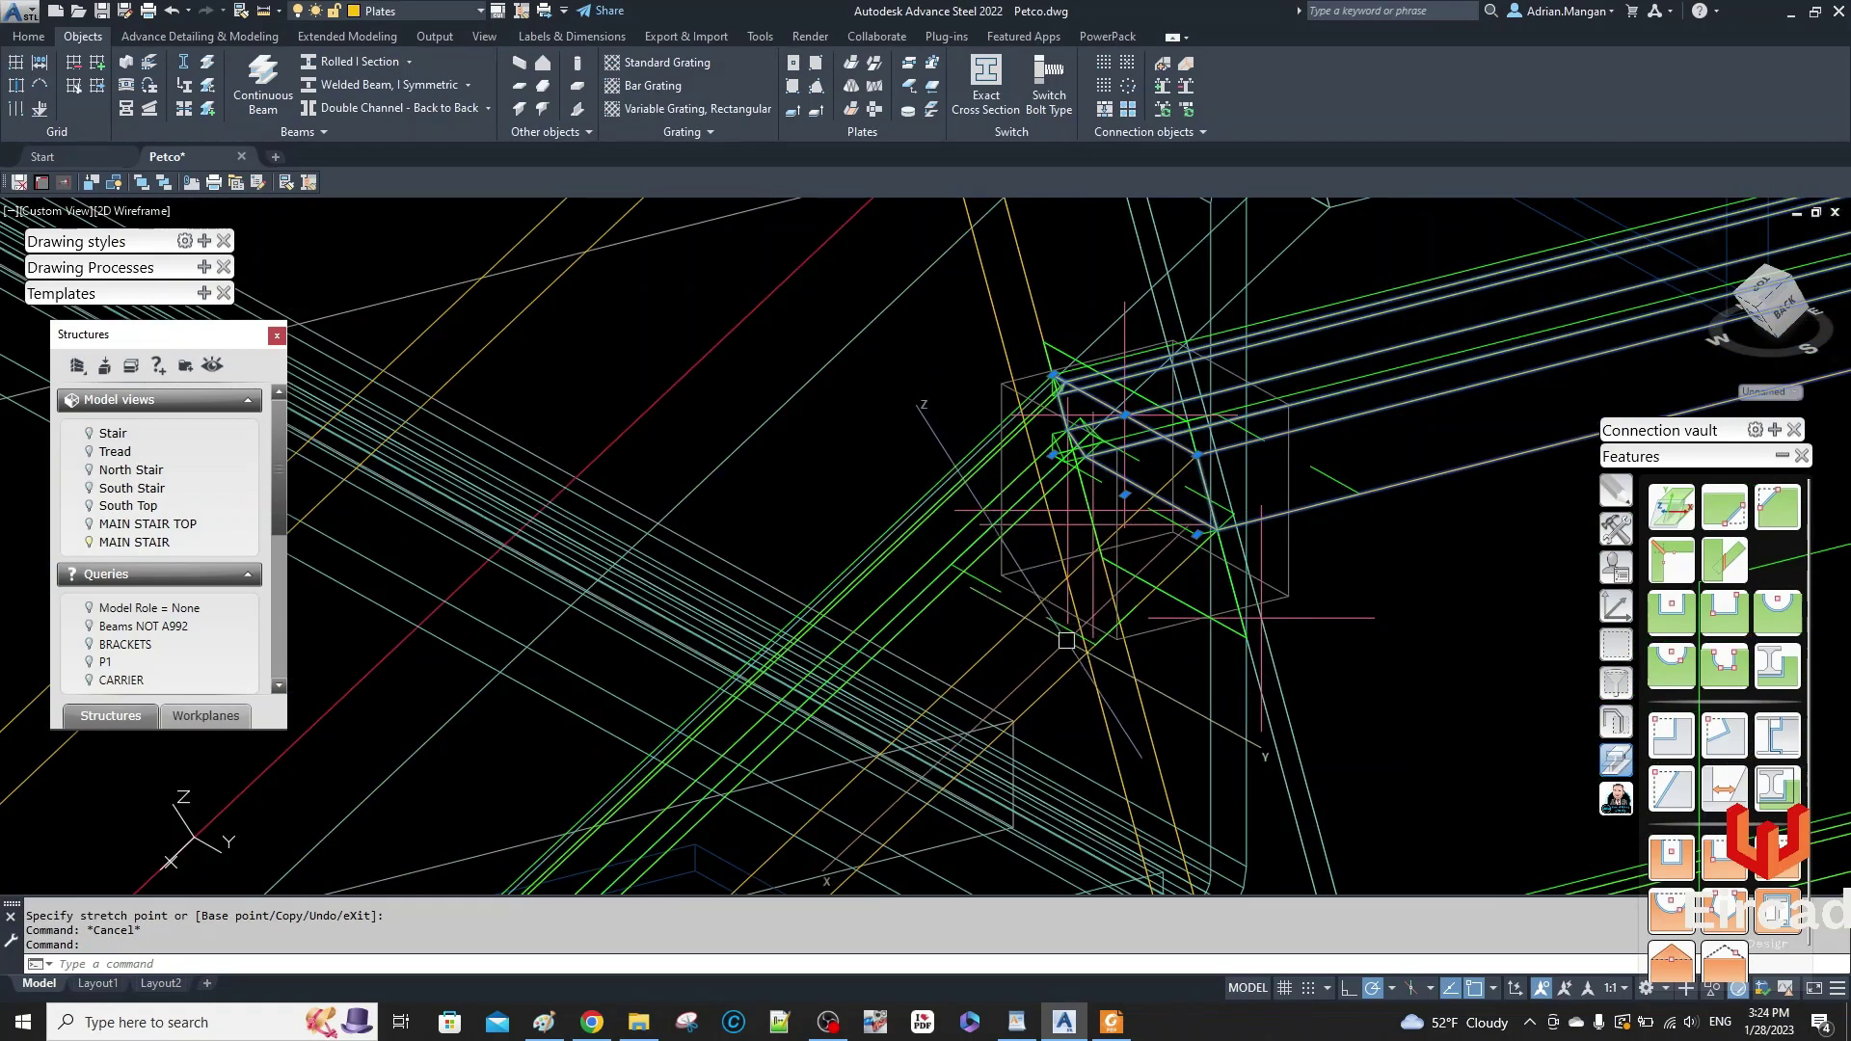
- Select the mitered plates at the landing's lower bend and switch their display back to the plain representation without features
key("Escape")
scroll(1106, 585, "up", 5)
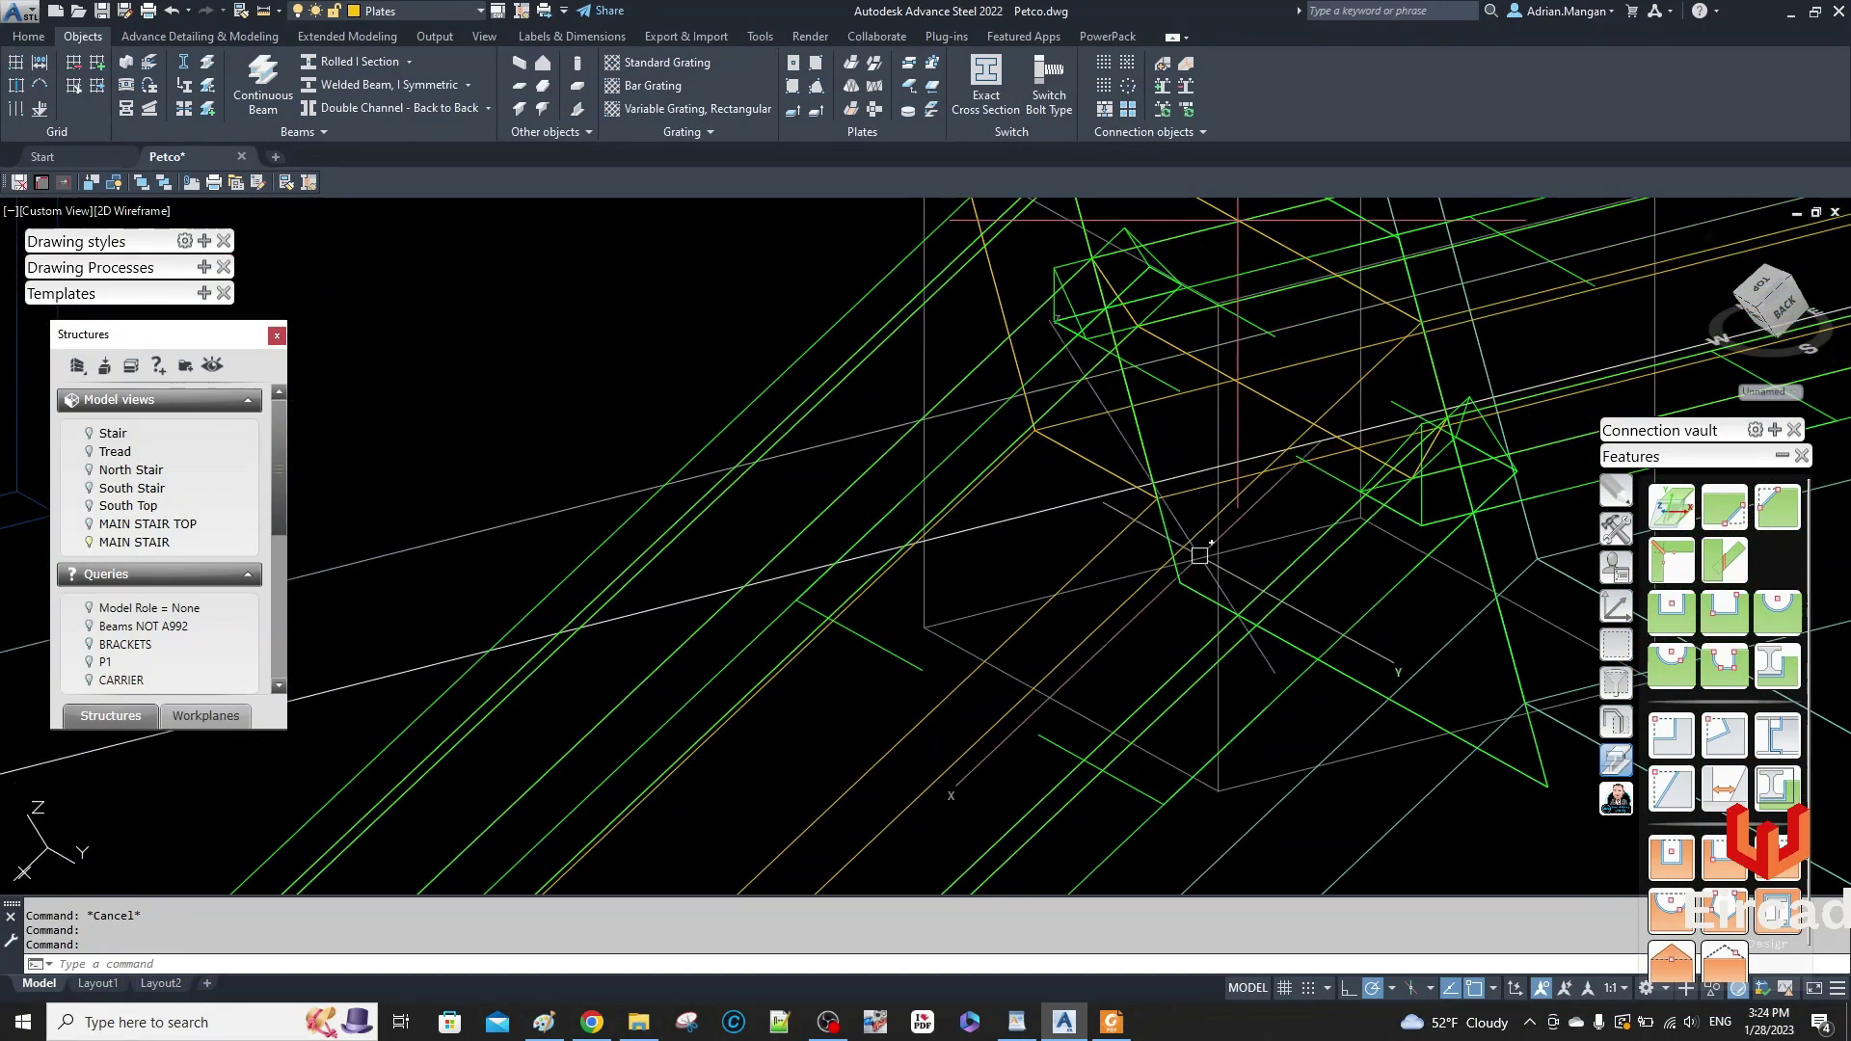
left_click(1129, 600)
scroll(1055, 553, "down", 3)
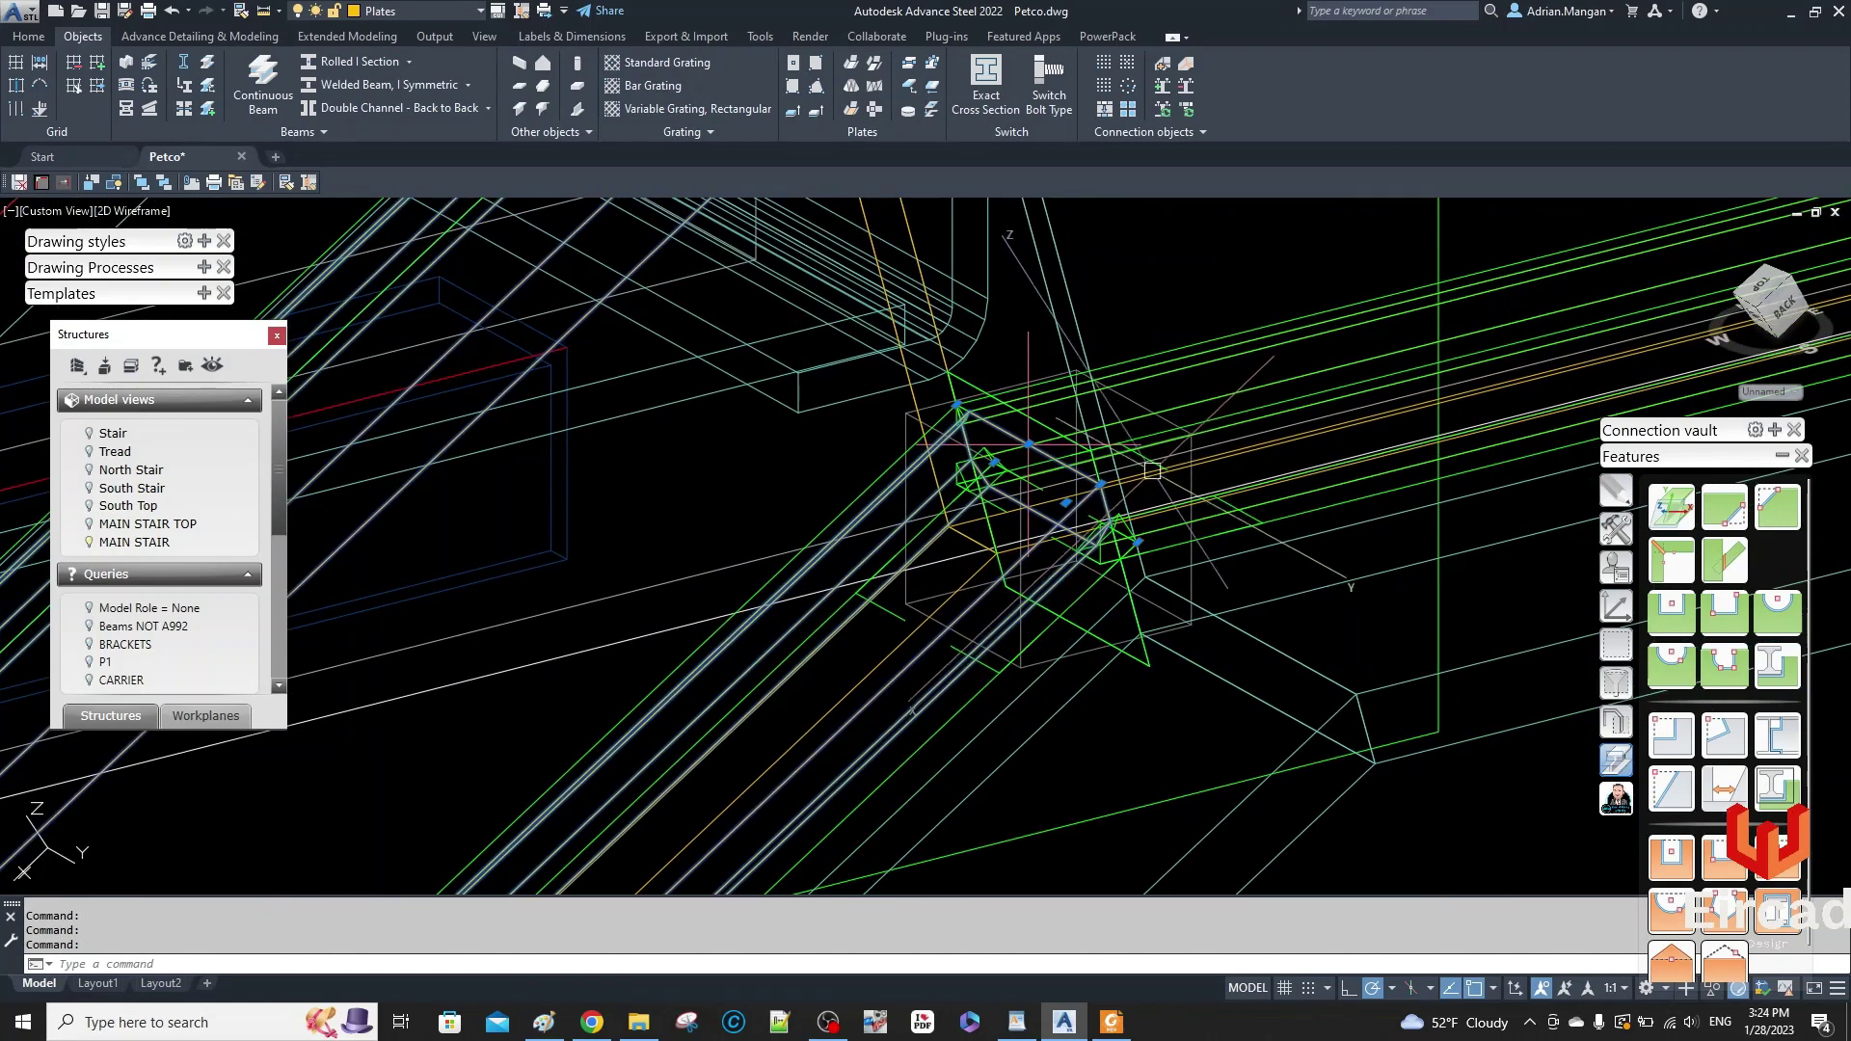
scroll(1152, 471, "down", 1)
scroll(1152, 471, "down", 1)
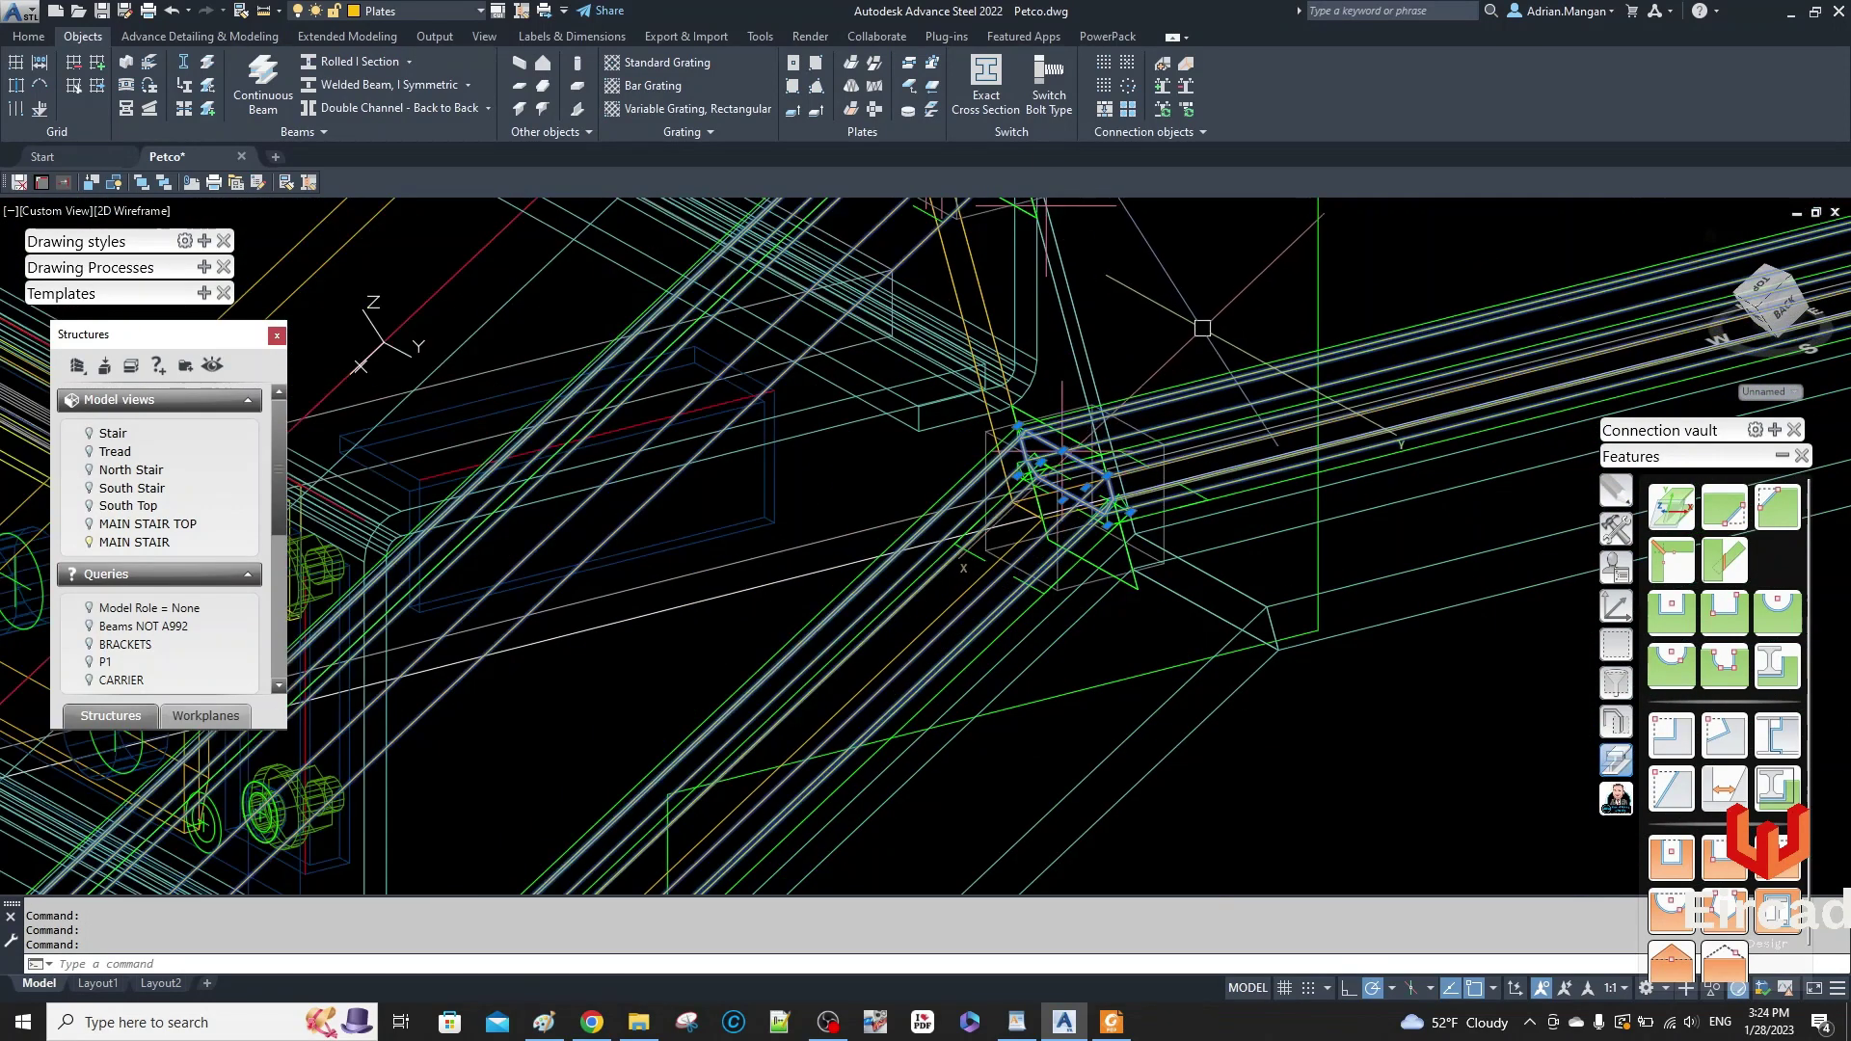
left_click(1617, 718)
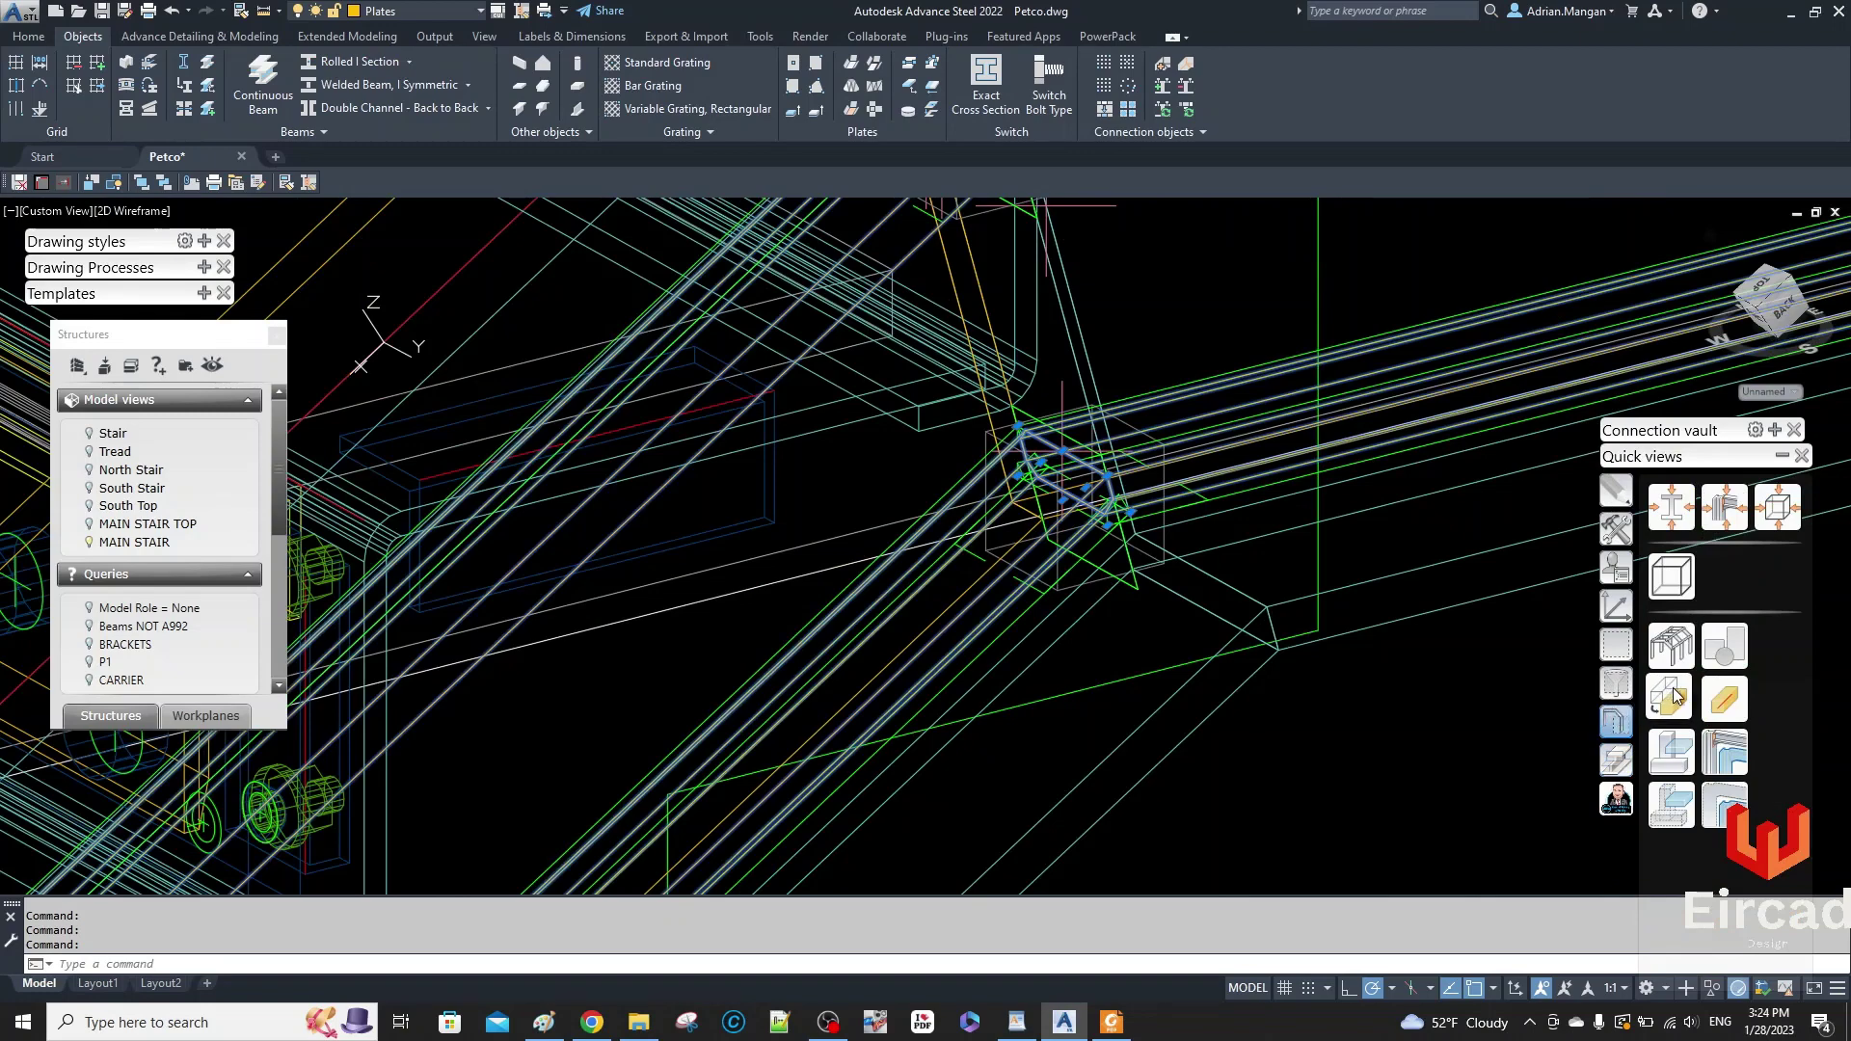
left_click(1719, 702)
key("Escape")
scroll(1289, 590, "down", 5)
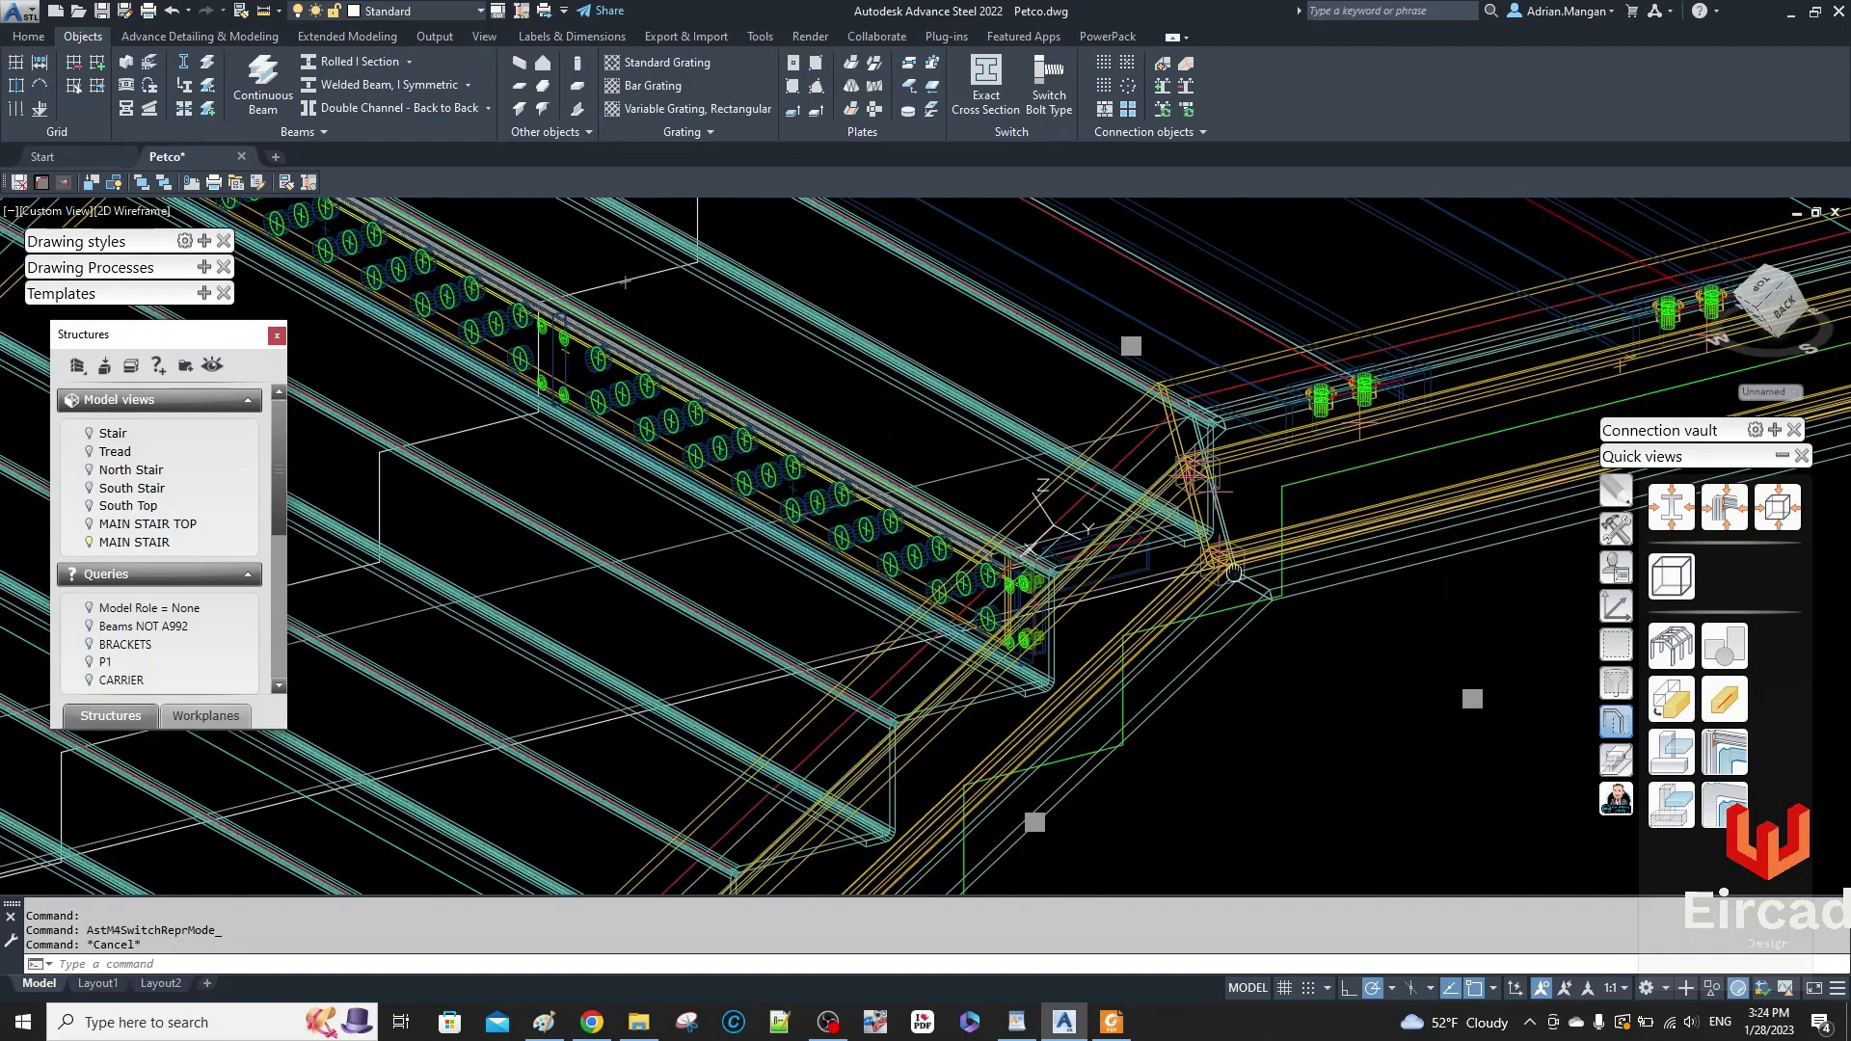
- Inspect the mitered joints of the stringer plates at the landing's lower bend
middle_click_drag(1256, 557, 1157, 544)
scroll(1150, 548, "up", 8)
scroll(1155, 561, "up", 2)
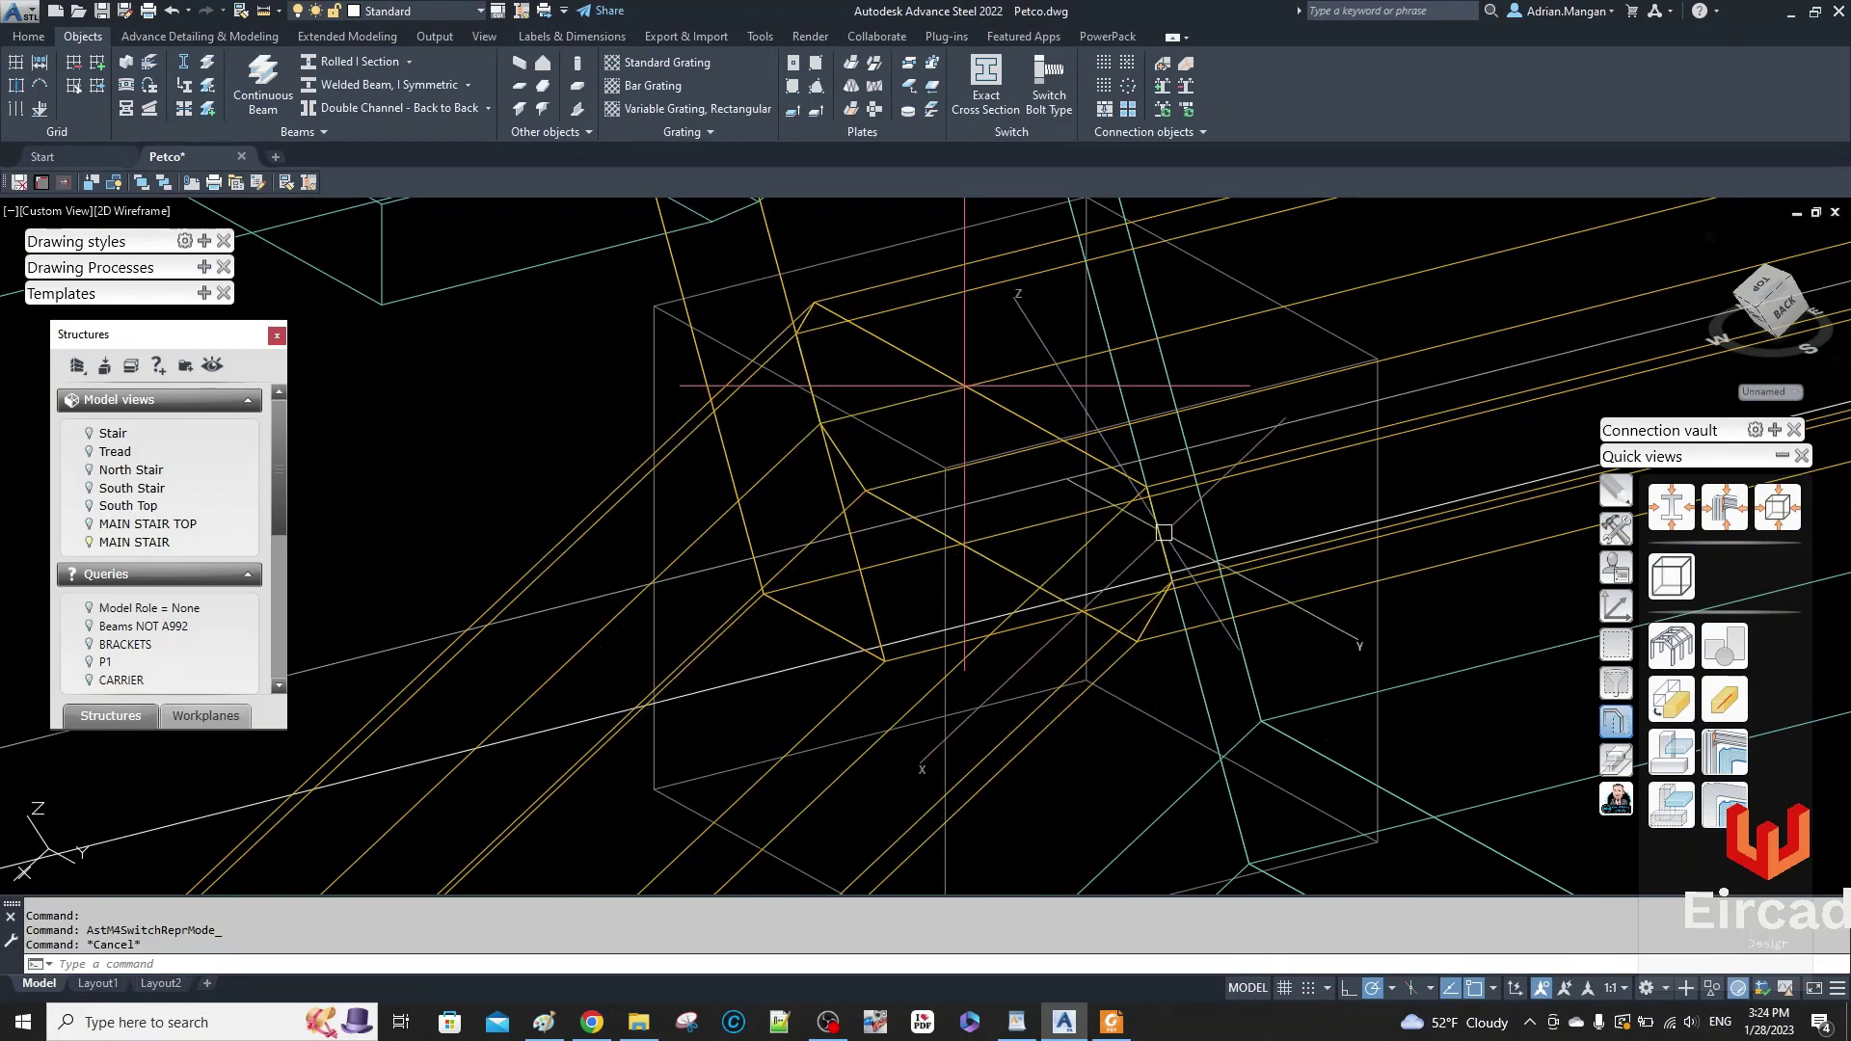
scroll(1269, 531, "down", 9)
middle_click_drag(1256, 511, 1335, 517)
scroll(1214, 494, "up", 6)
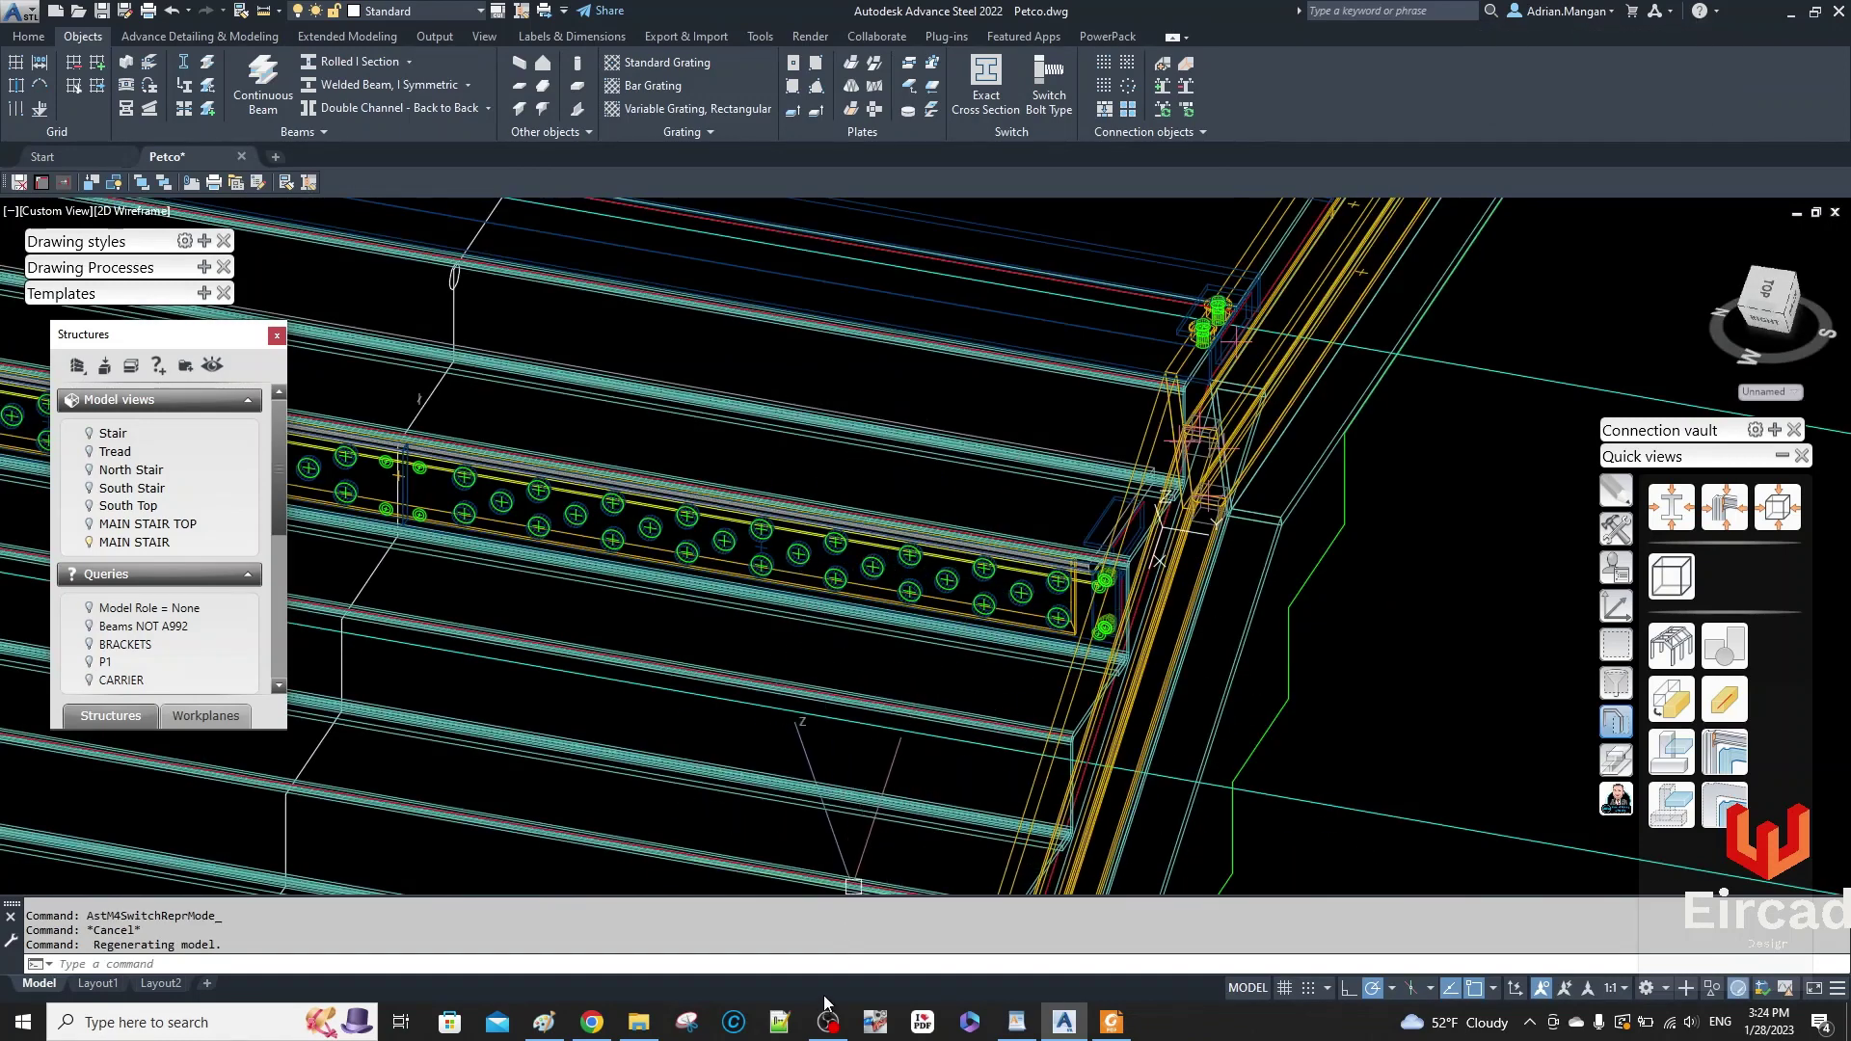
mouse_move(826, 1014)
left_click(829, 926)
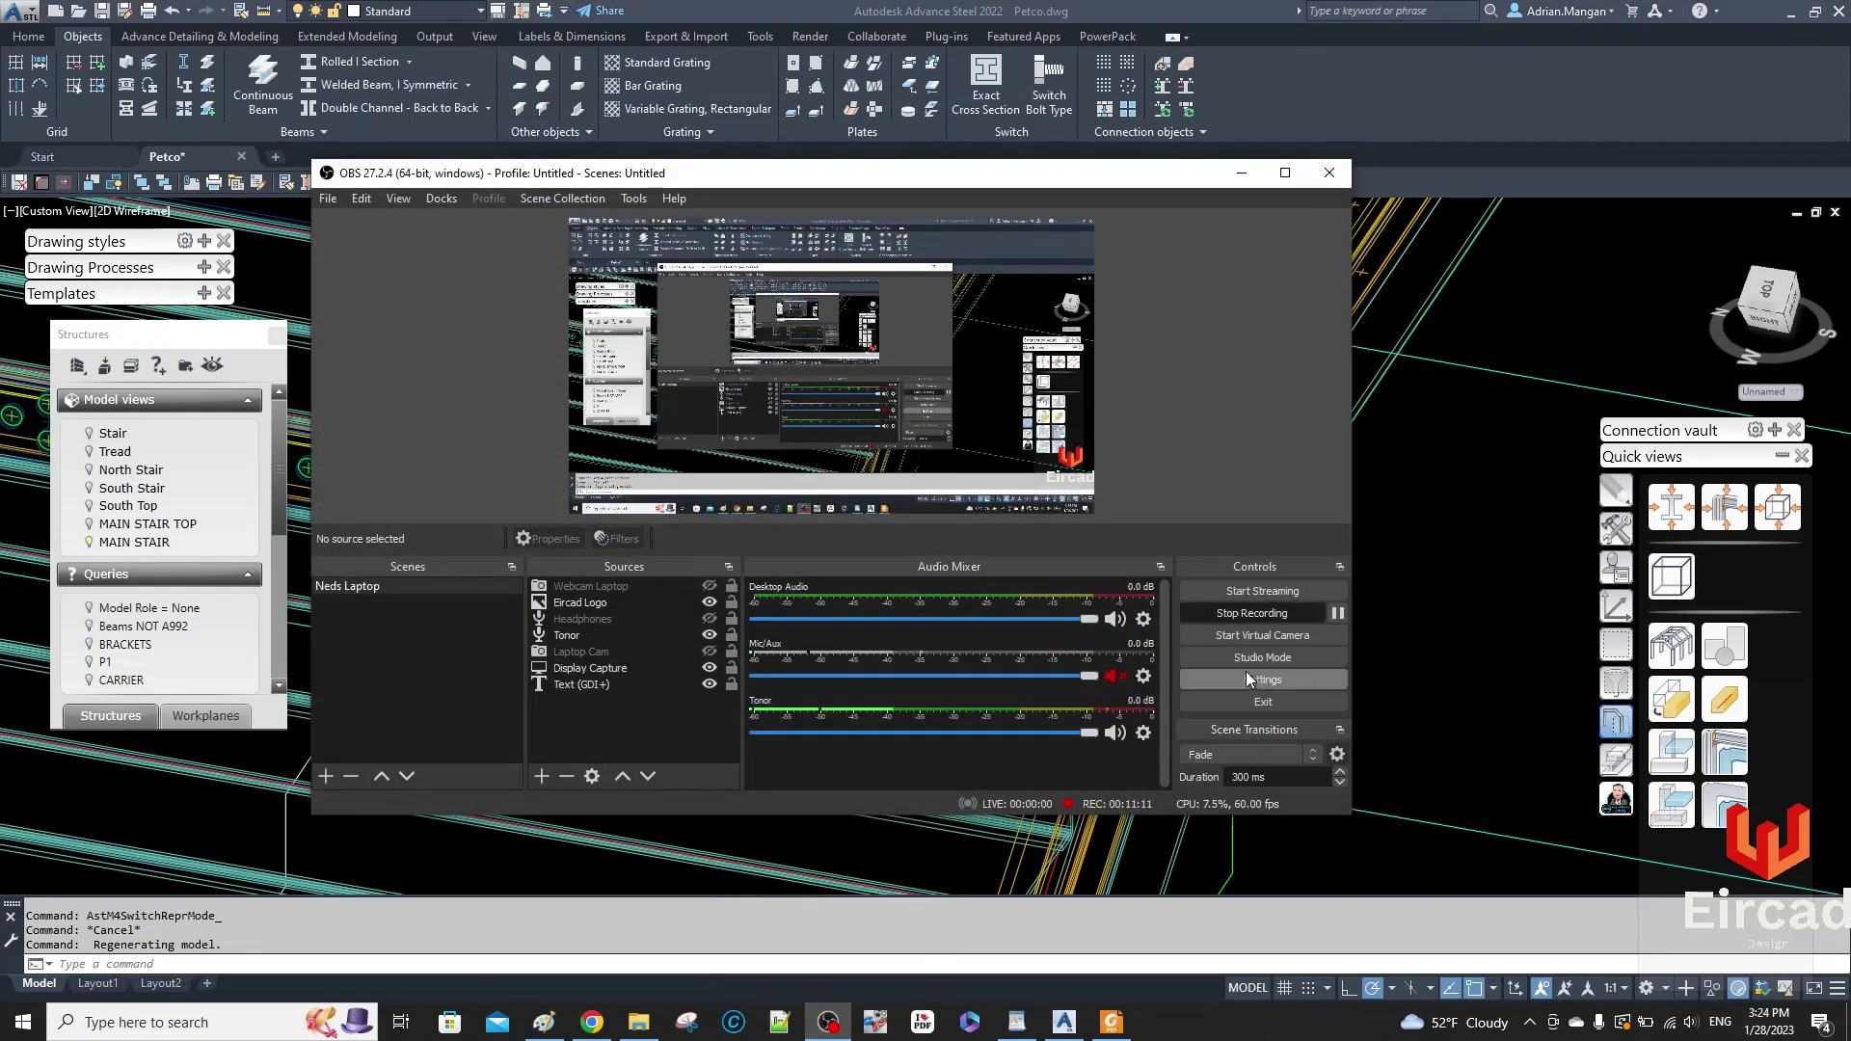
left_click(1443, 573)
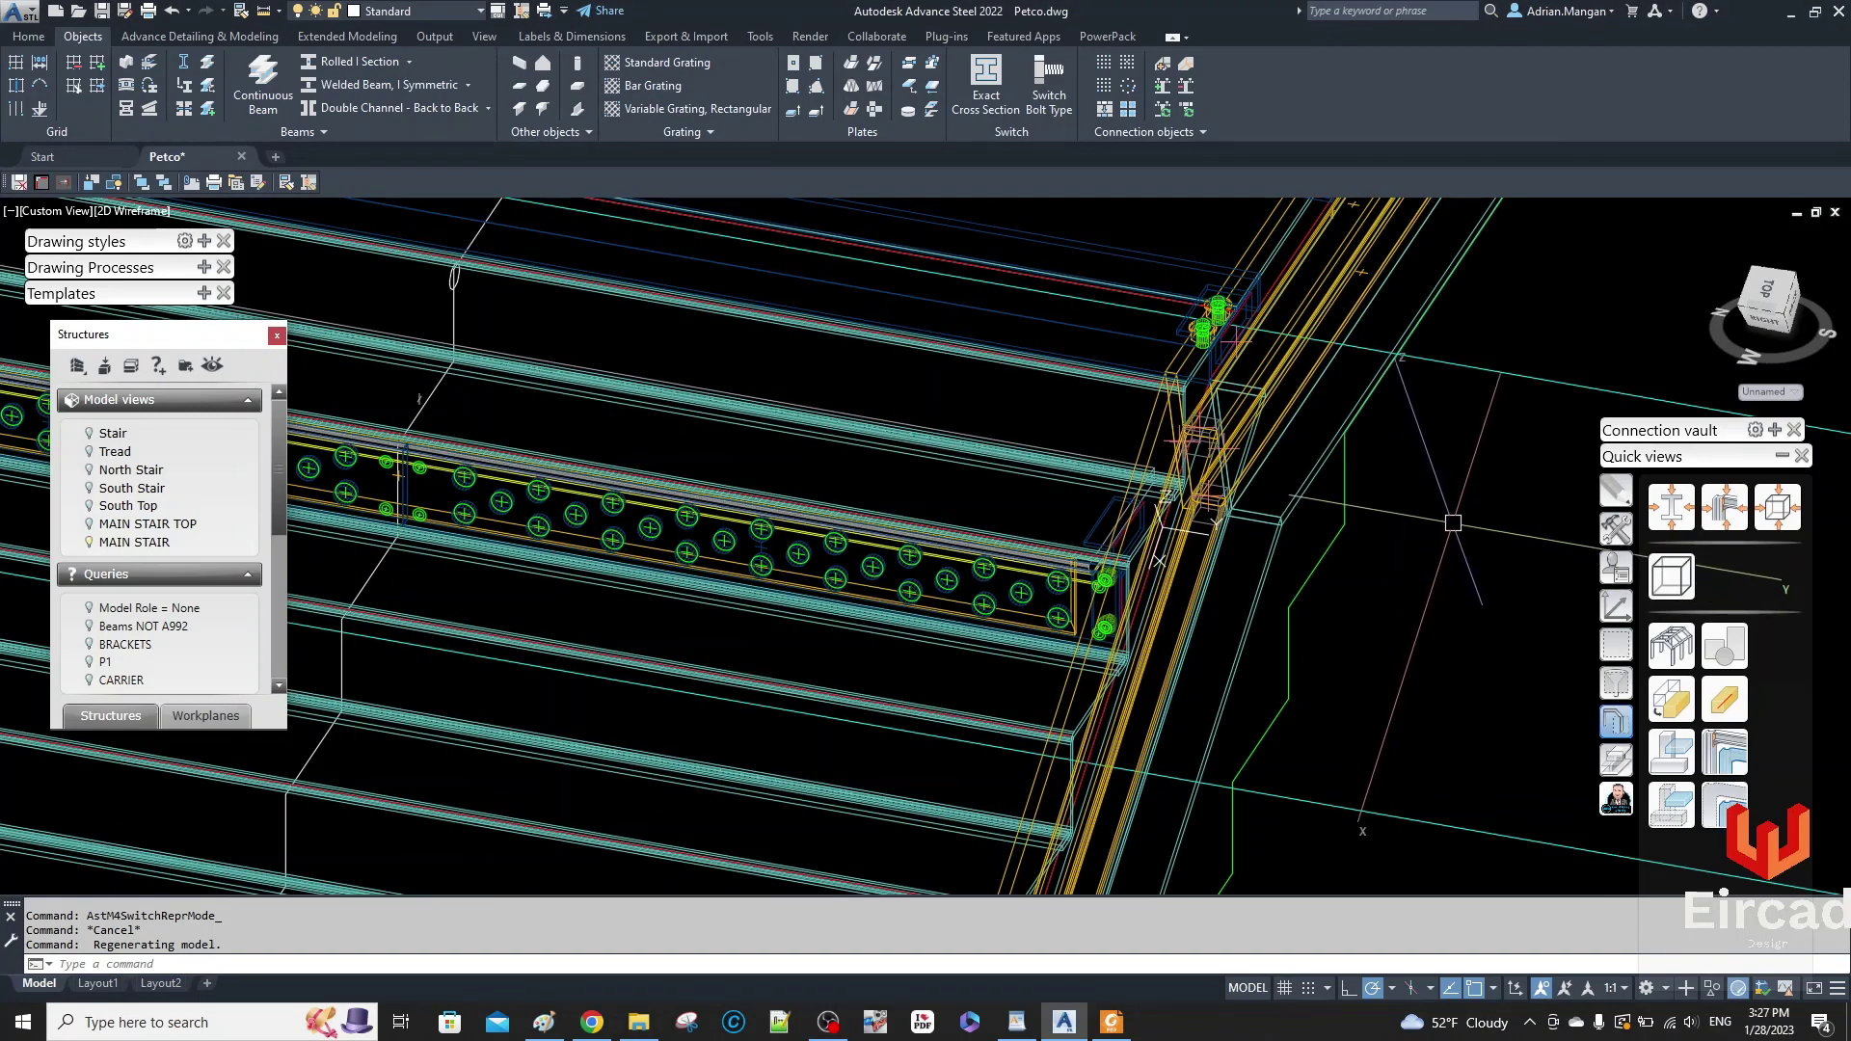
- Look over the stringer and its inner plates from the landing down to the stair base and back
scroll(1427, 530, "down", 4)
middle_click_drag(1426, 533, 1004, 489)
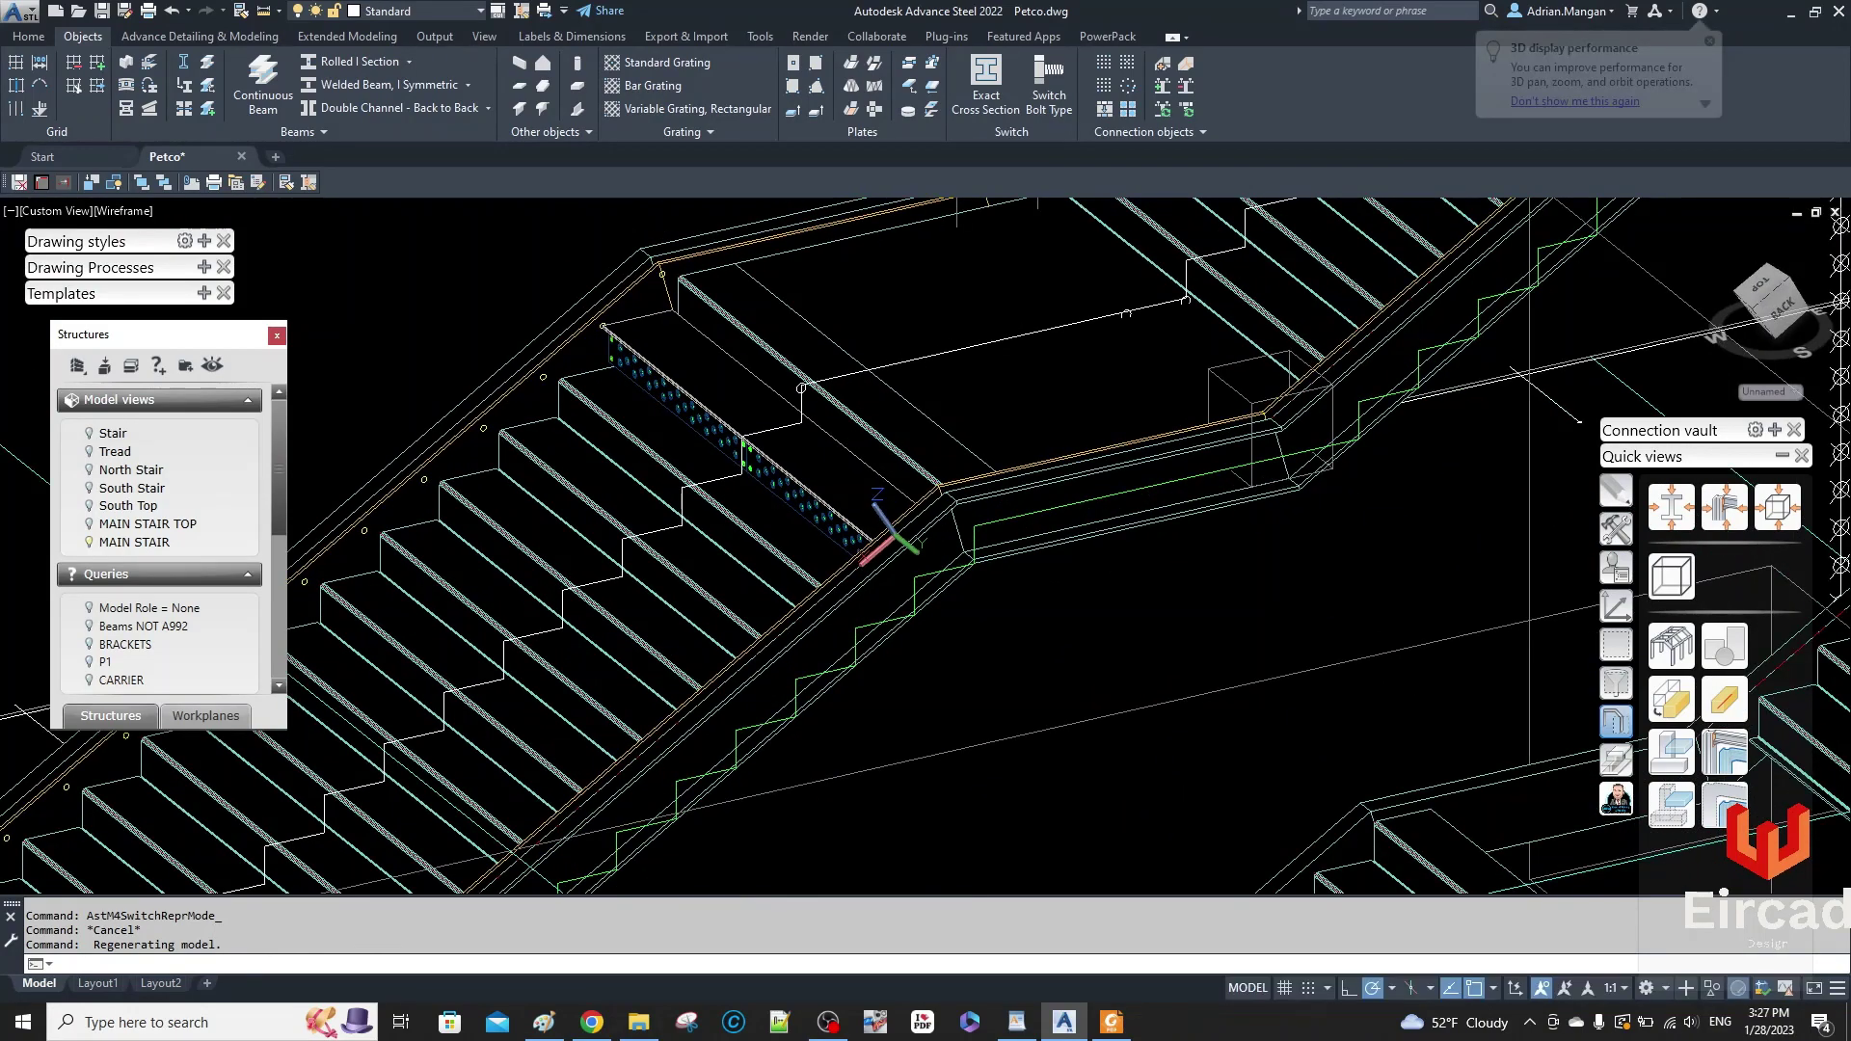
scroll(928, 517, "down", 5)
middle_click_drag(928, 517, 965, 443)
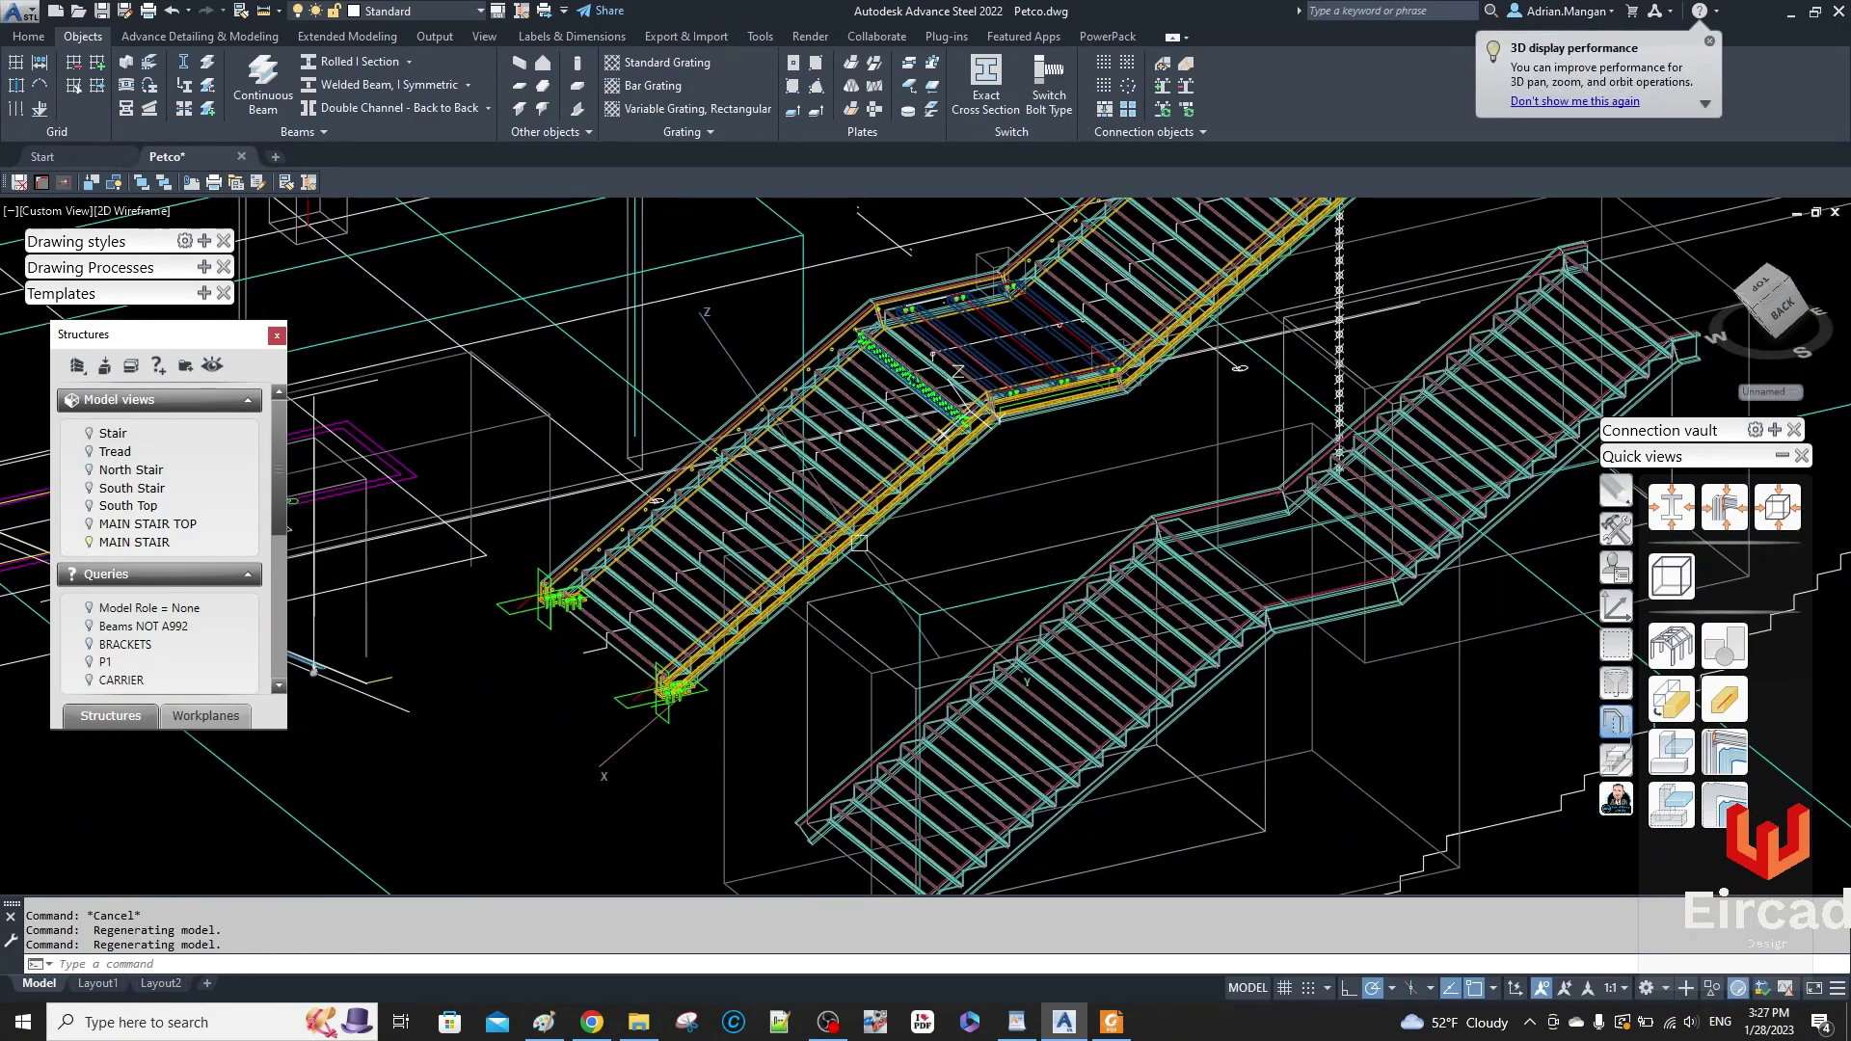
scroll(744, 641, "up", 7)
scroll(743, 641, "down", 2)
middle_click_drag(771, 607, 887, 542)
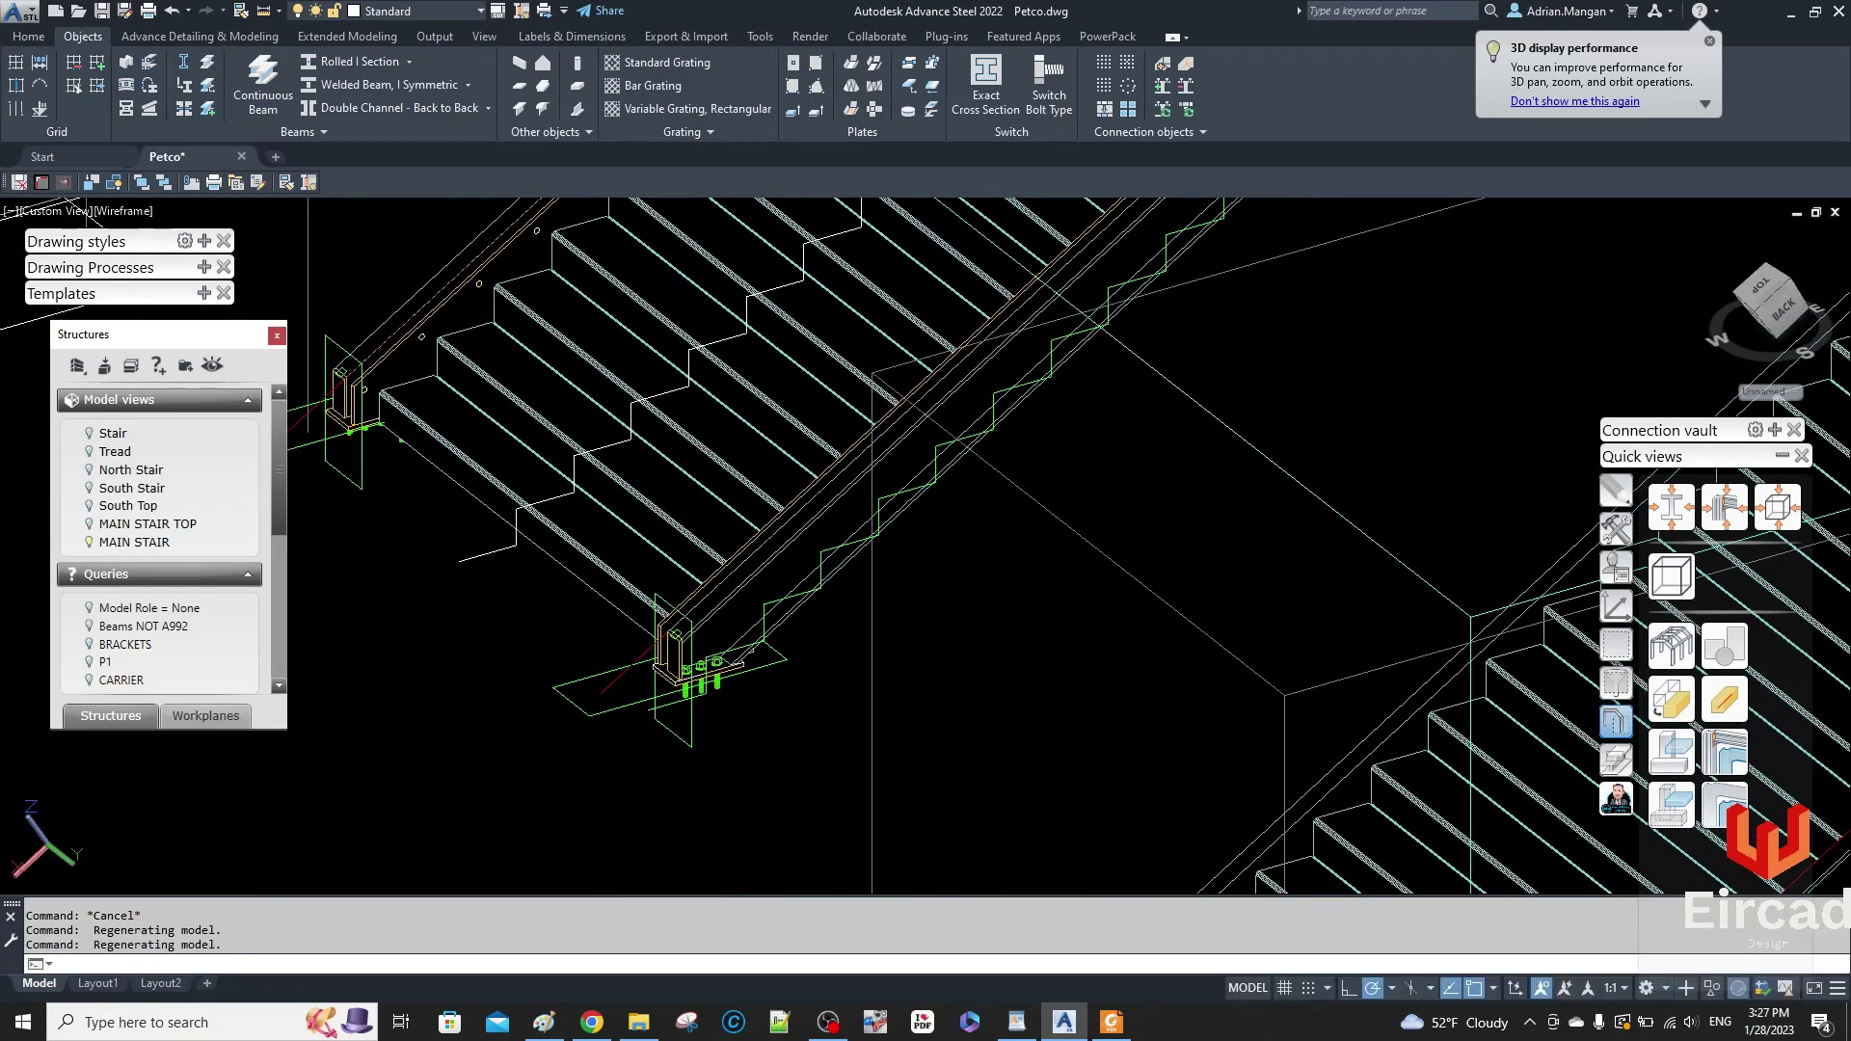
middle_click_drag(969, 477, 773, 686)
scroll(1461, 318, "down", 2)
middle_click_drag(1444, 396, 1118, 623)
scroll(1268, 405, "up", 4)
middle_click_drag(1269, 405, 1173, 546)
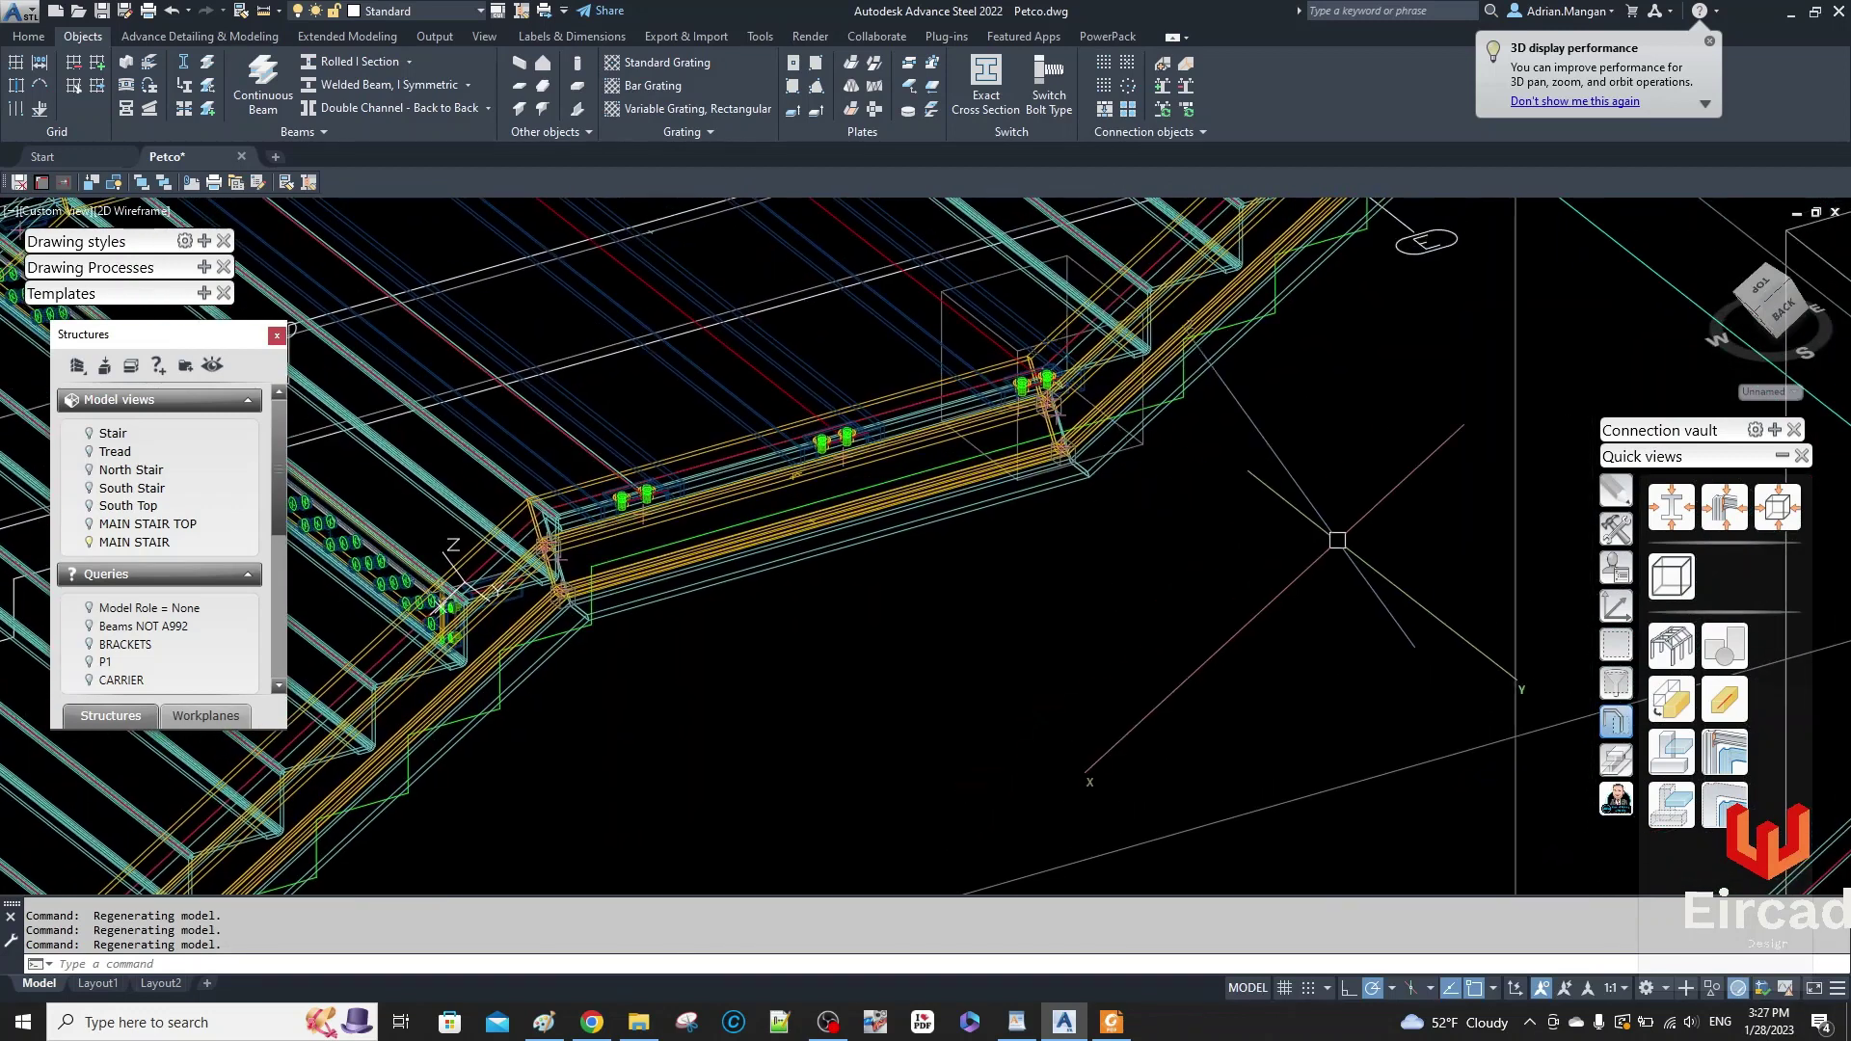
- Reset the UCS to World and mark the parts connected to the landing's stringer channel as one assembly
left_click(1617, 605)
left_click(1669, 506)
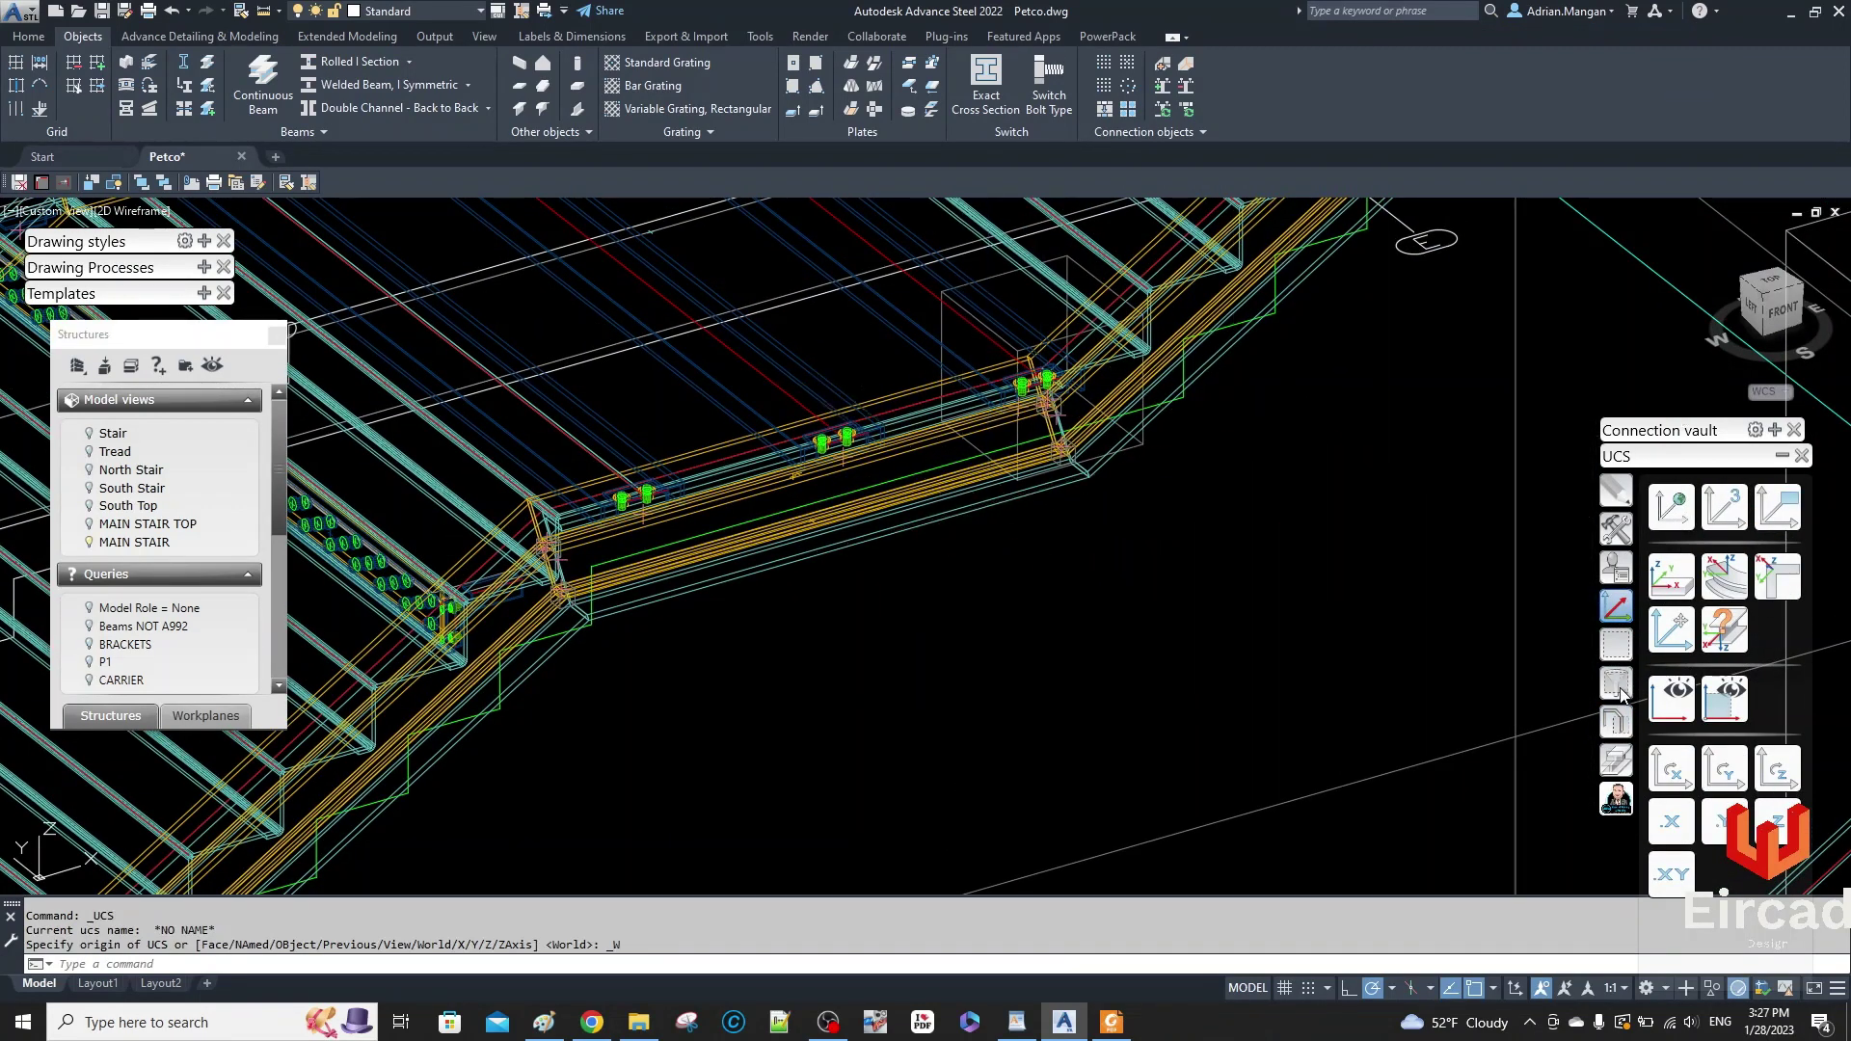
left_click(1617, 645)
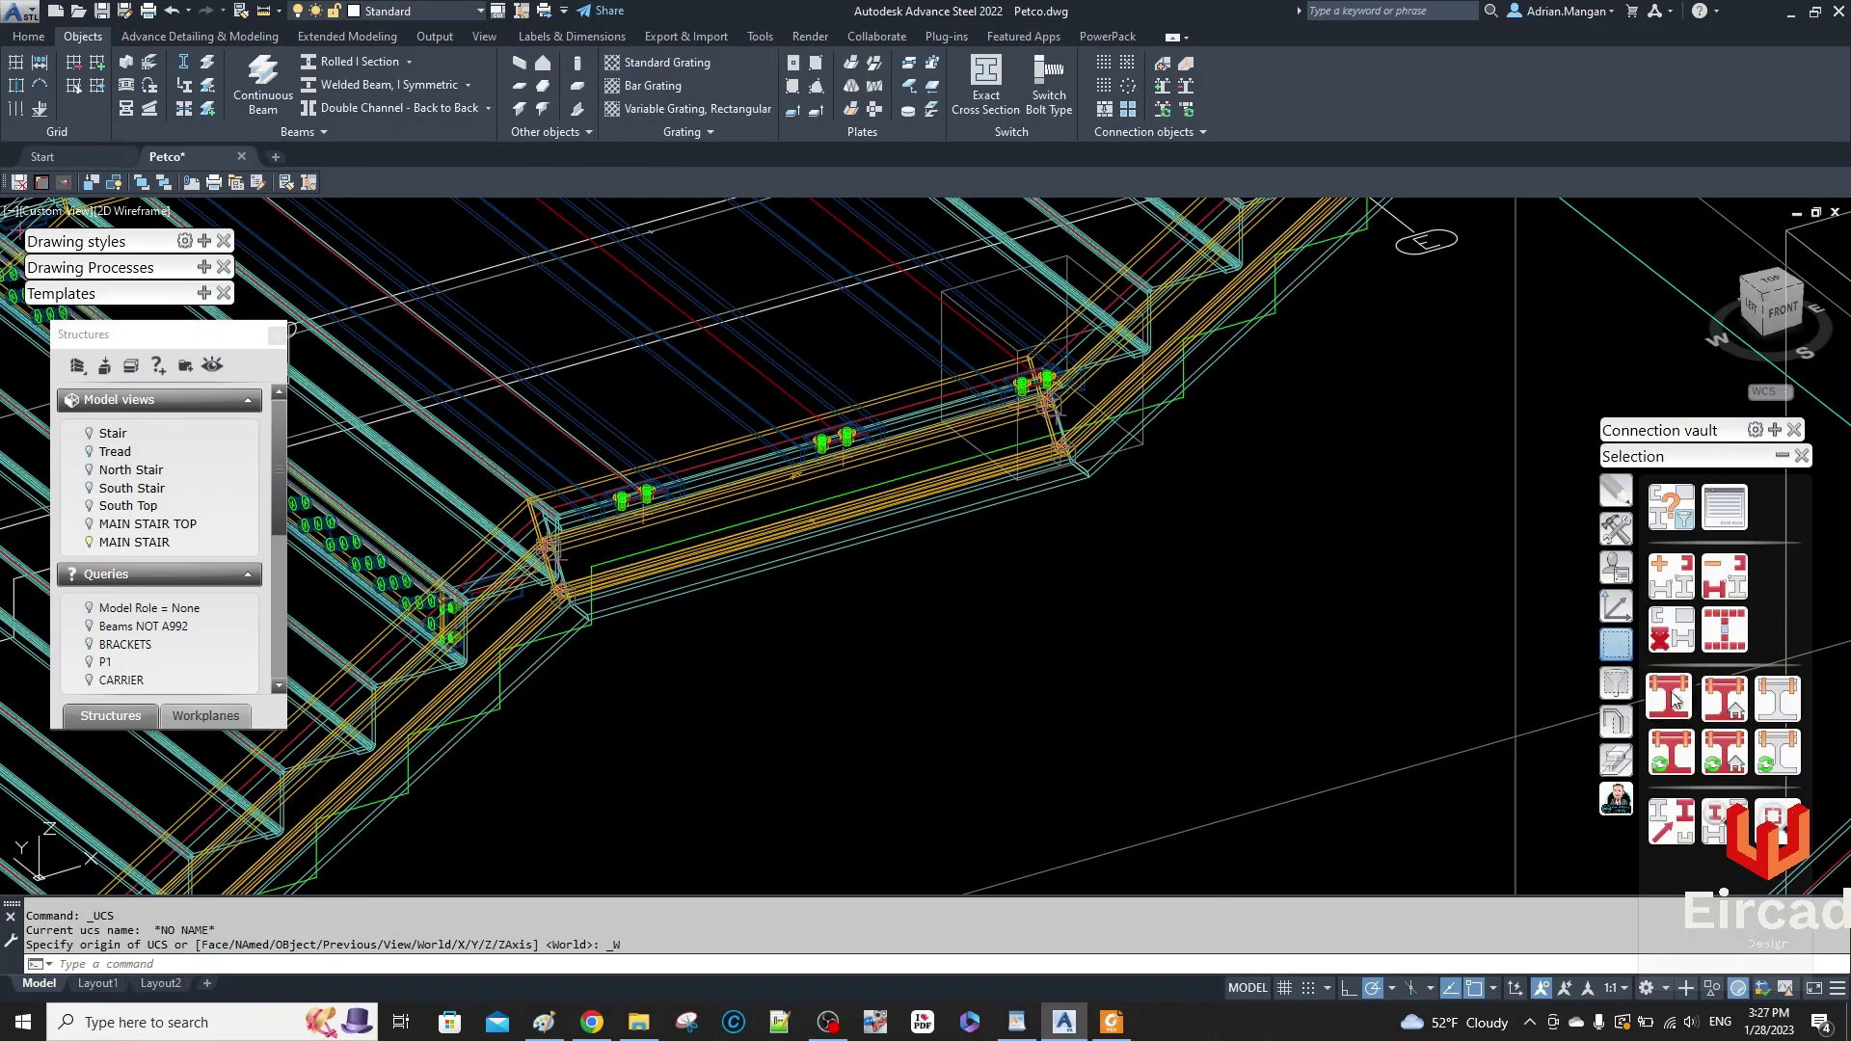
left_click(993, 516)
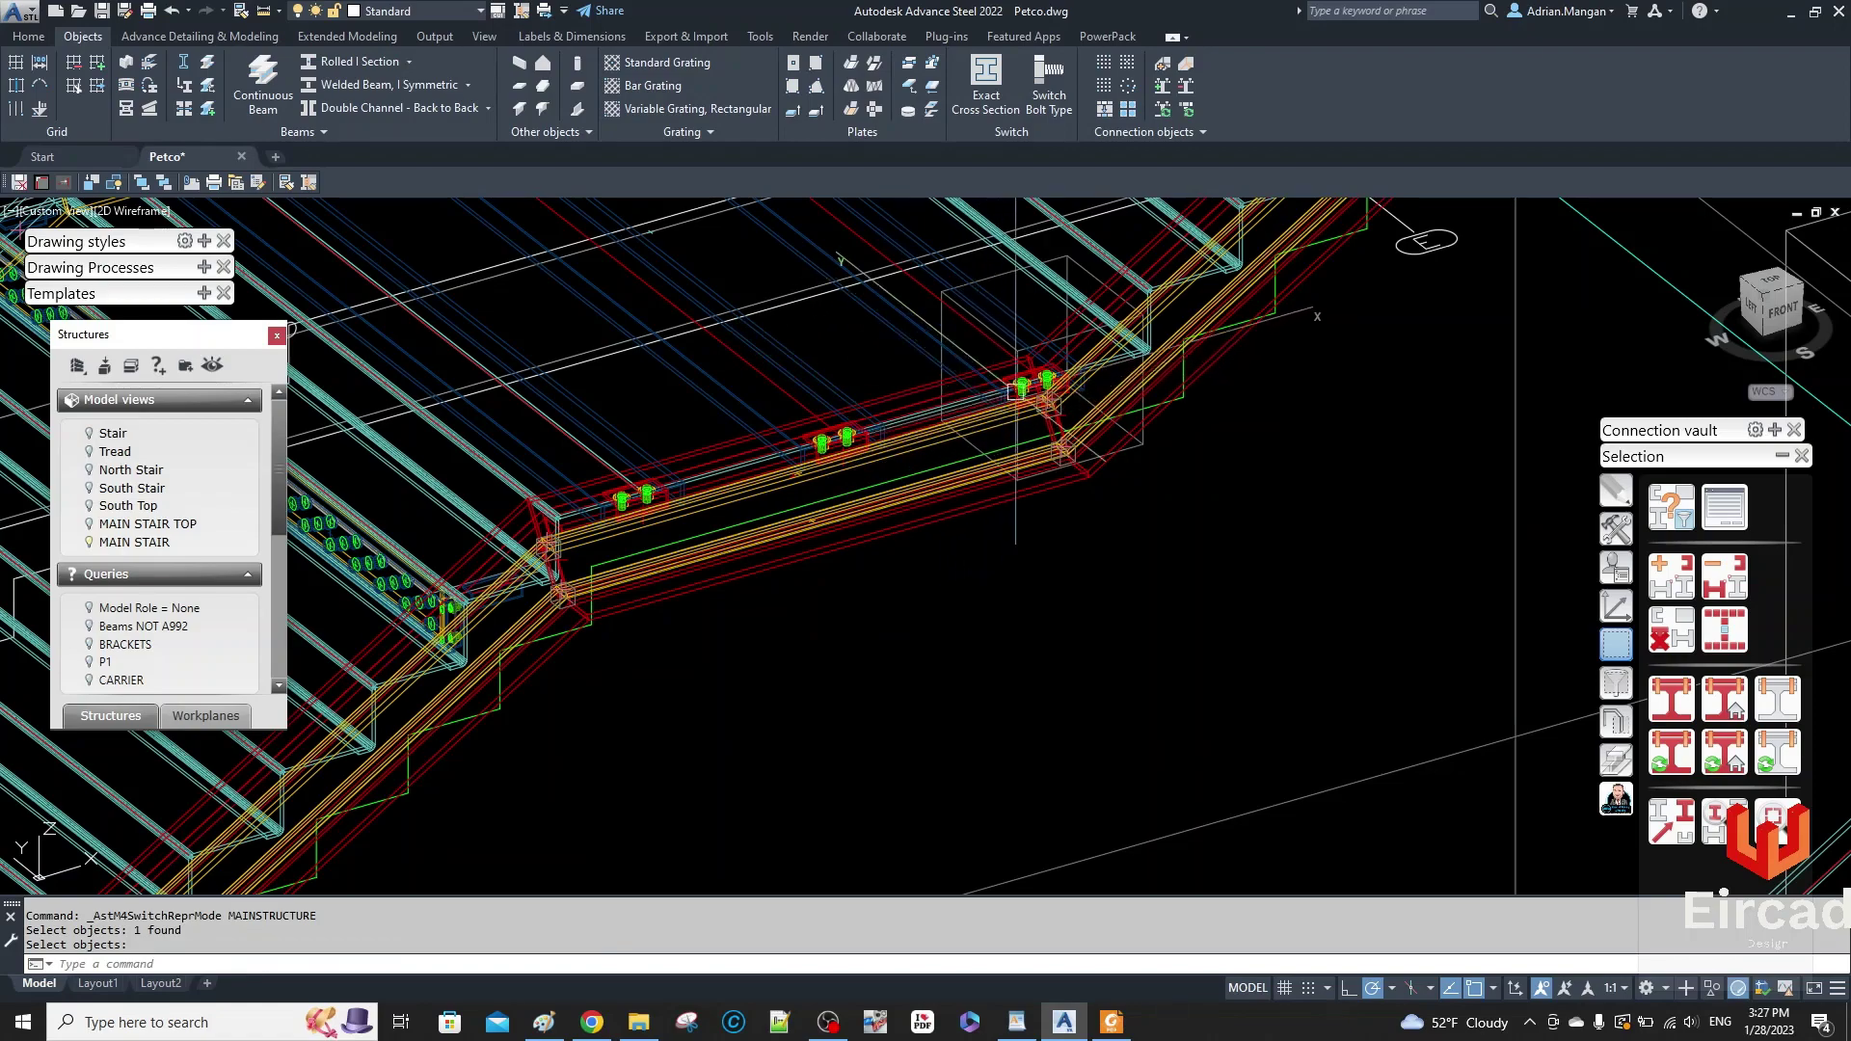
- Examine the marked stringer assembly at the upper end of the stair and at the bolted base plate
middle_click_drag(1047, 347, 912, 674)
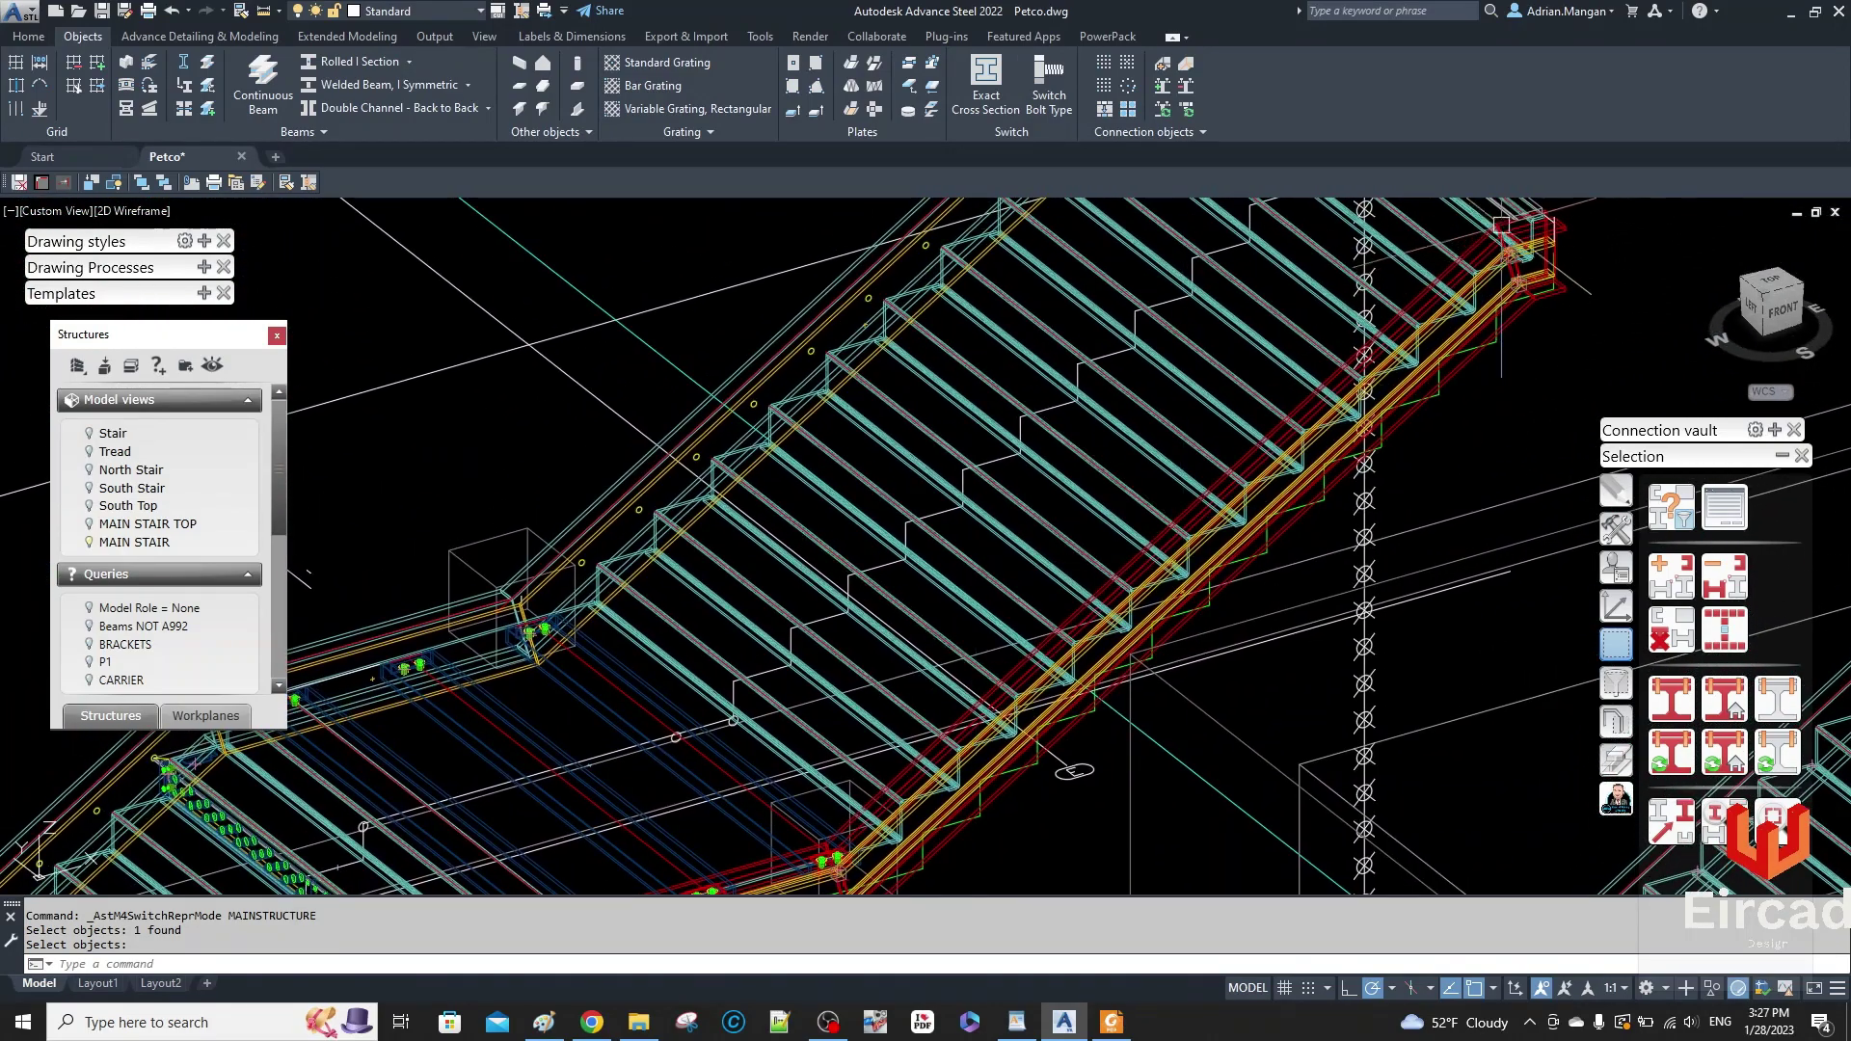
scroll(1563, 267, "up", 6)
scroll(1566, 268, "down", 4)
middle_click_drag(1514, 239, 1223, 865, "shift")
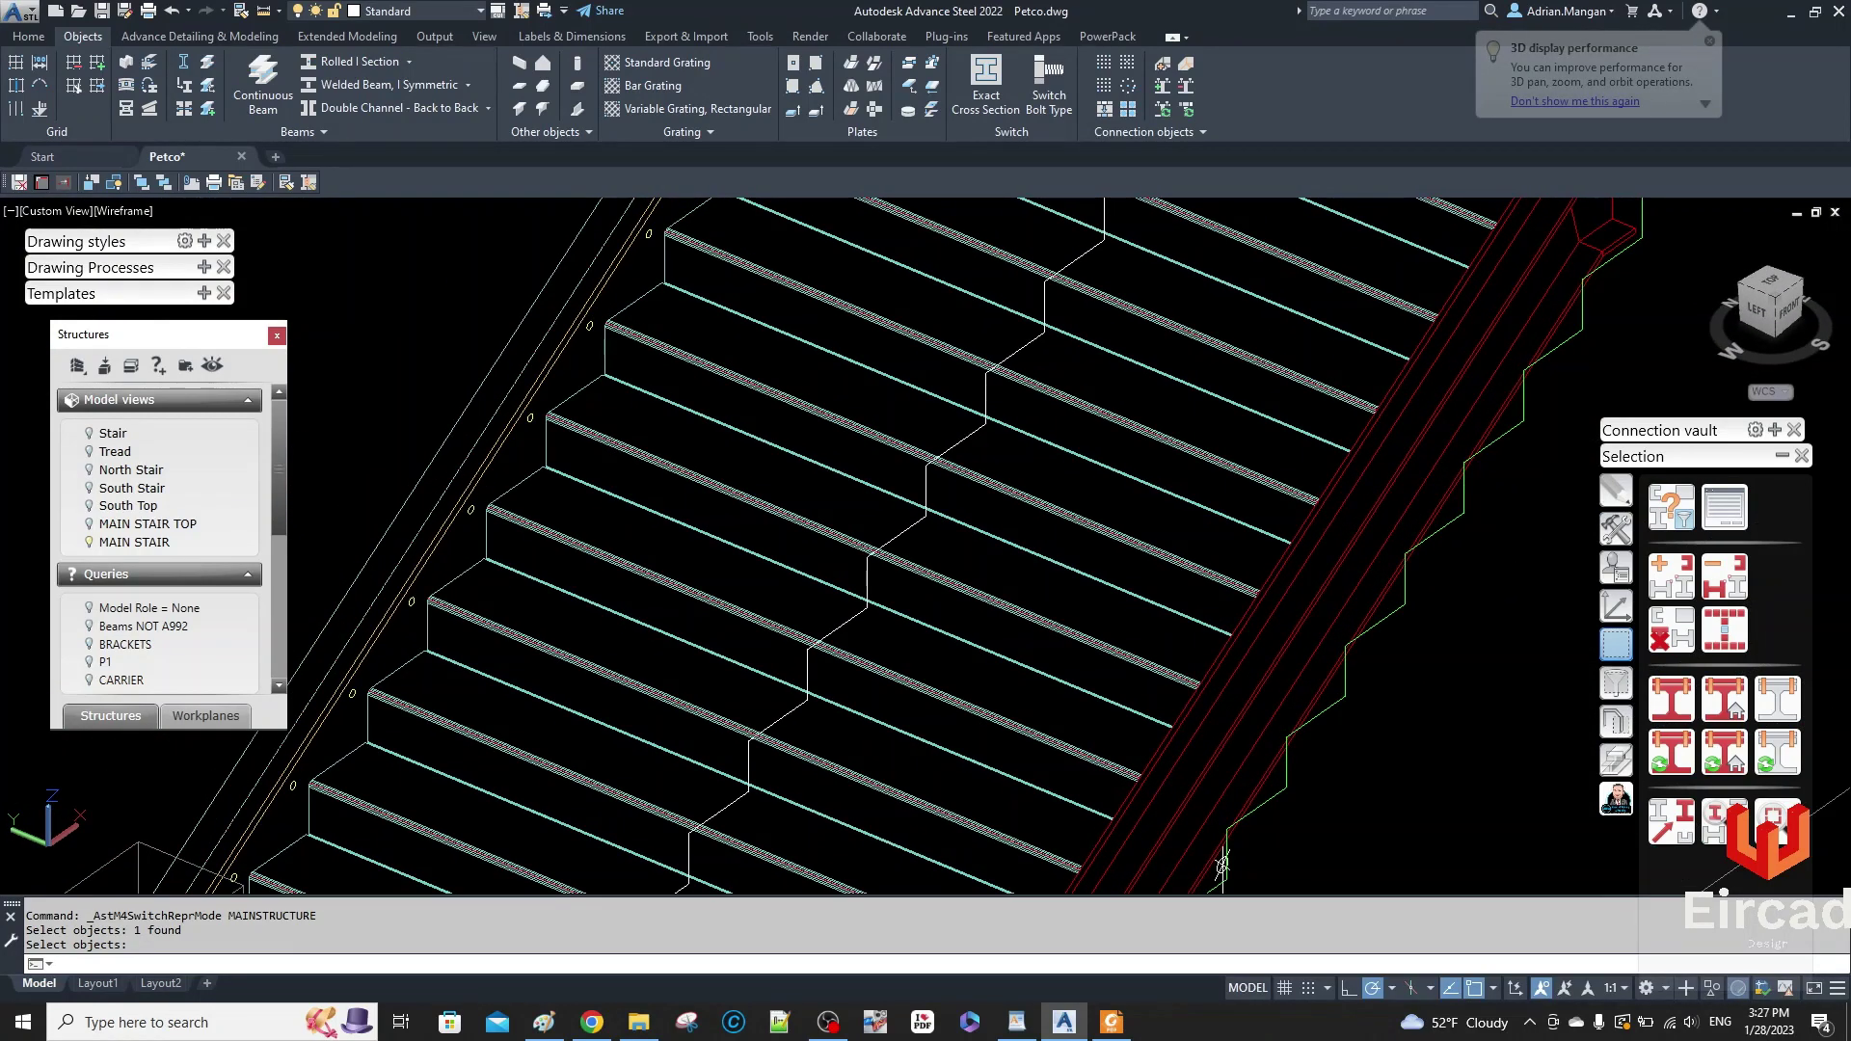
scroll(1222, 865, "down", 2)
scroll(1434, 346, "up", 7)
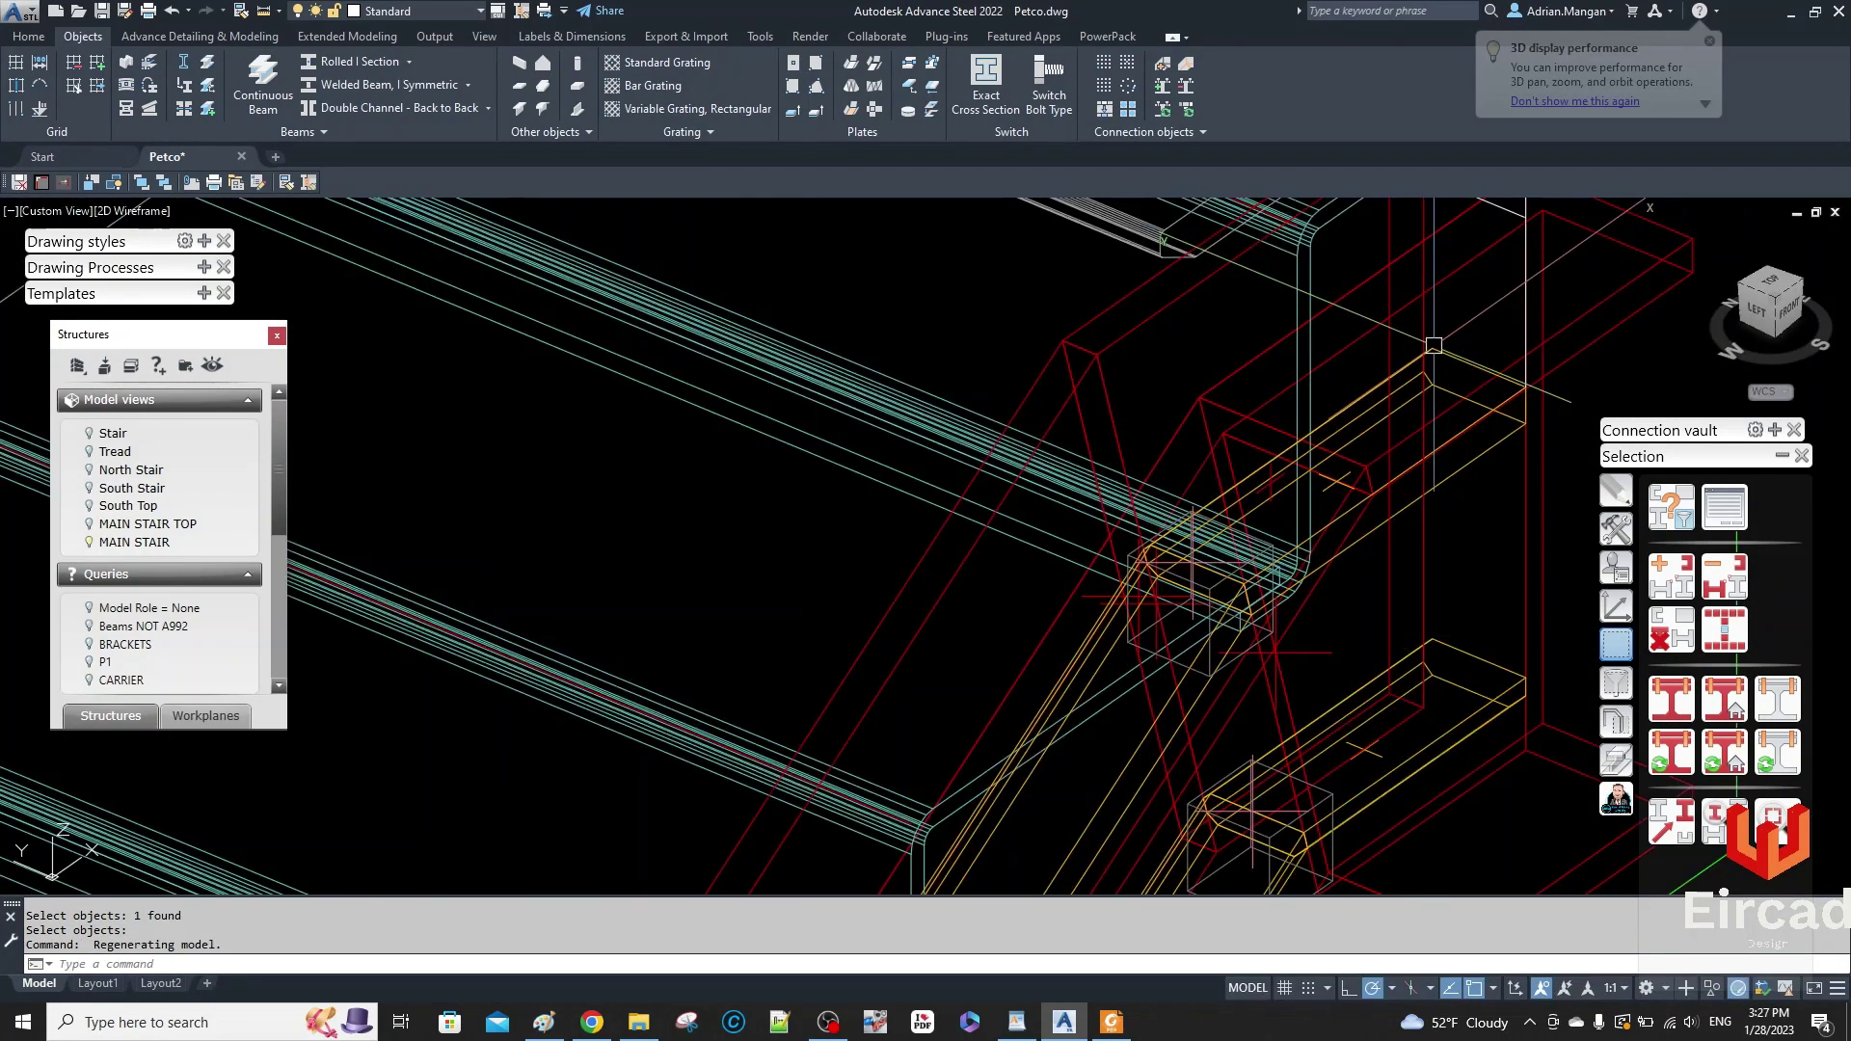
scroll(1434, 346, "down", 8)
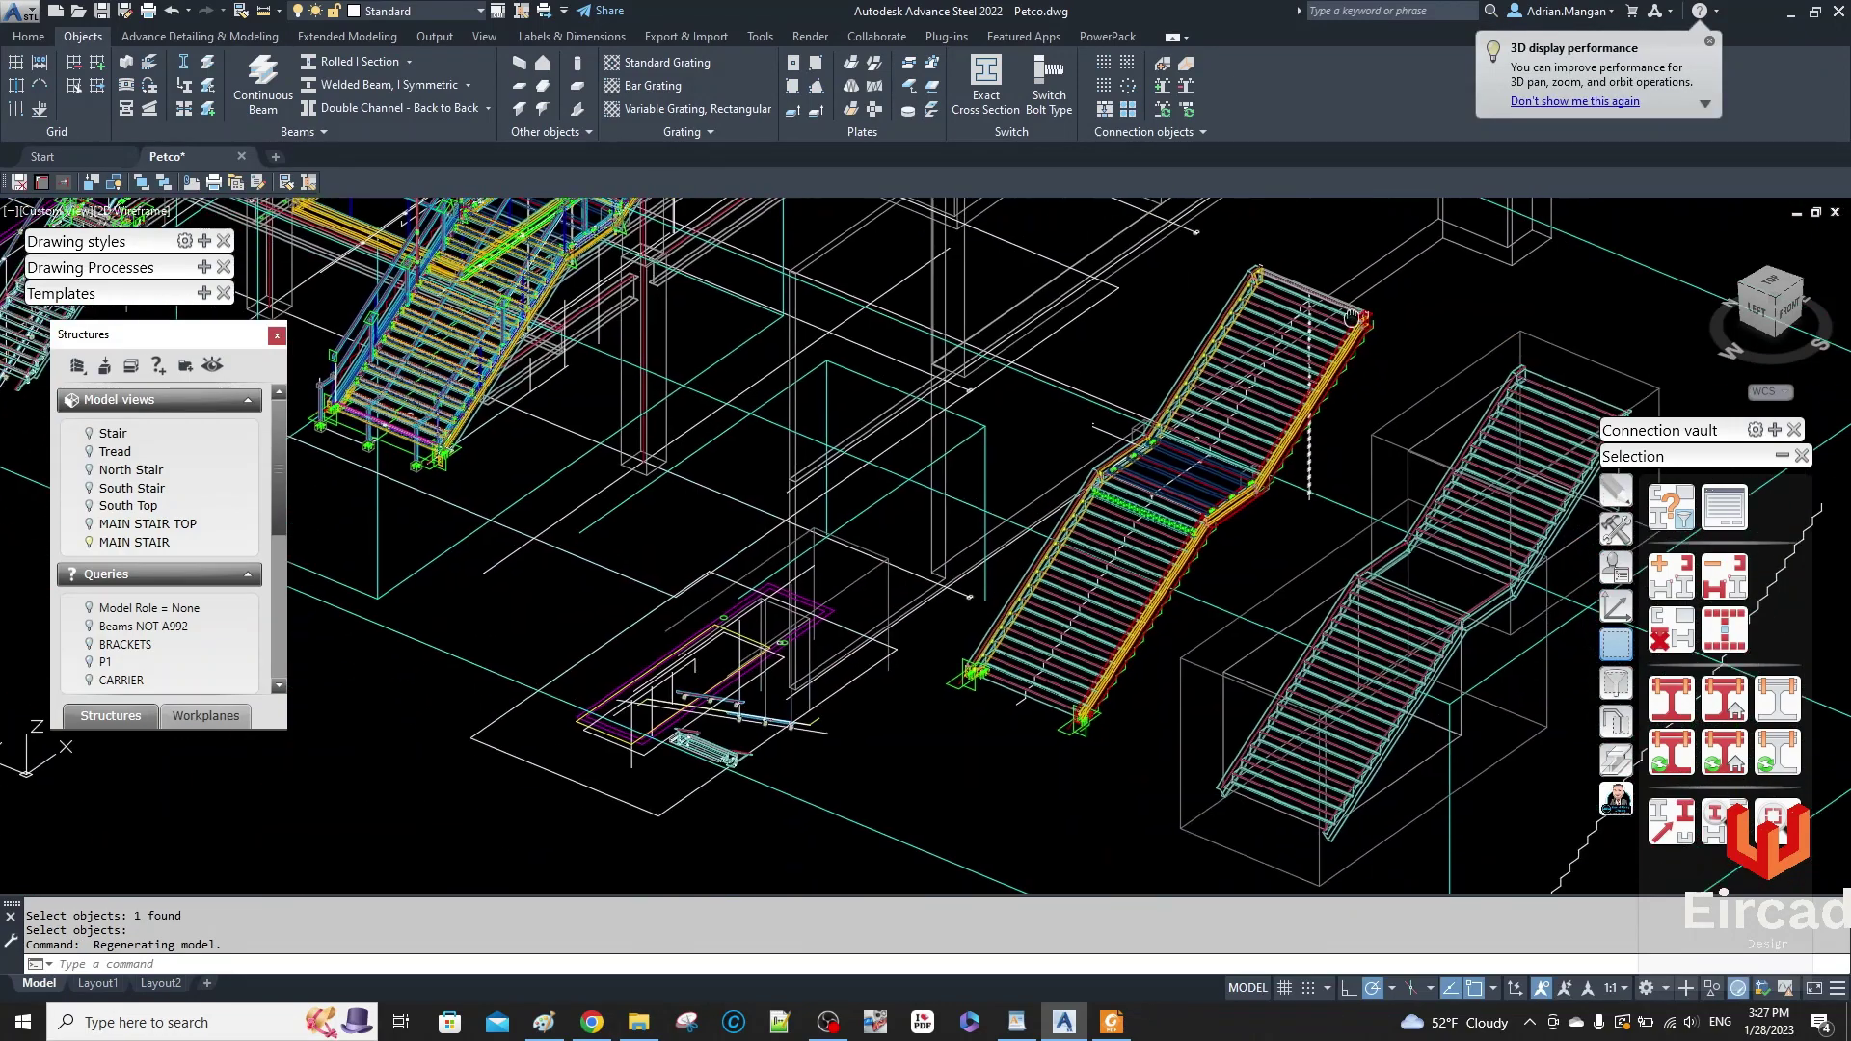
scroll(979, 546, "up", 7)
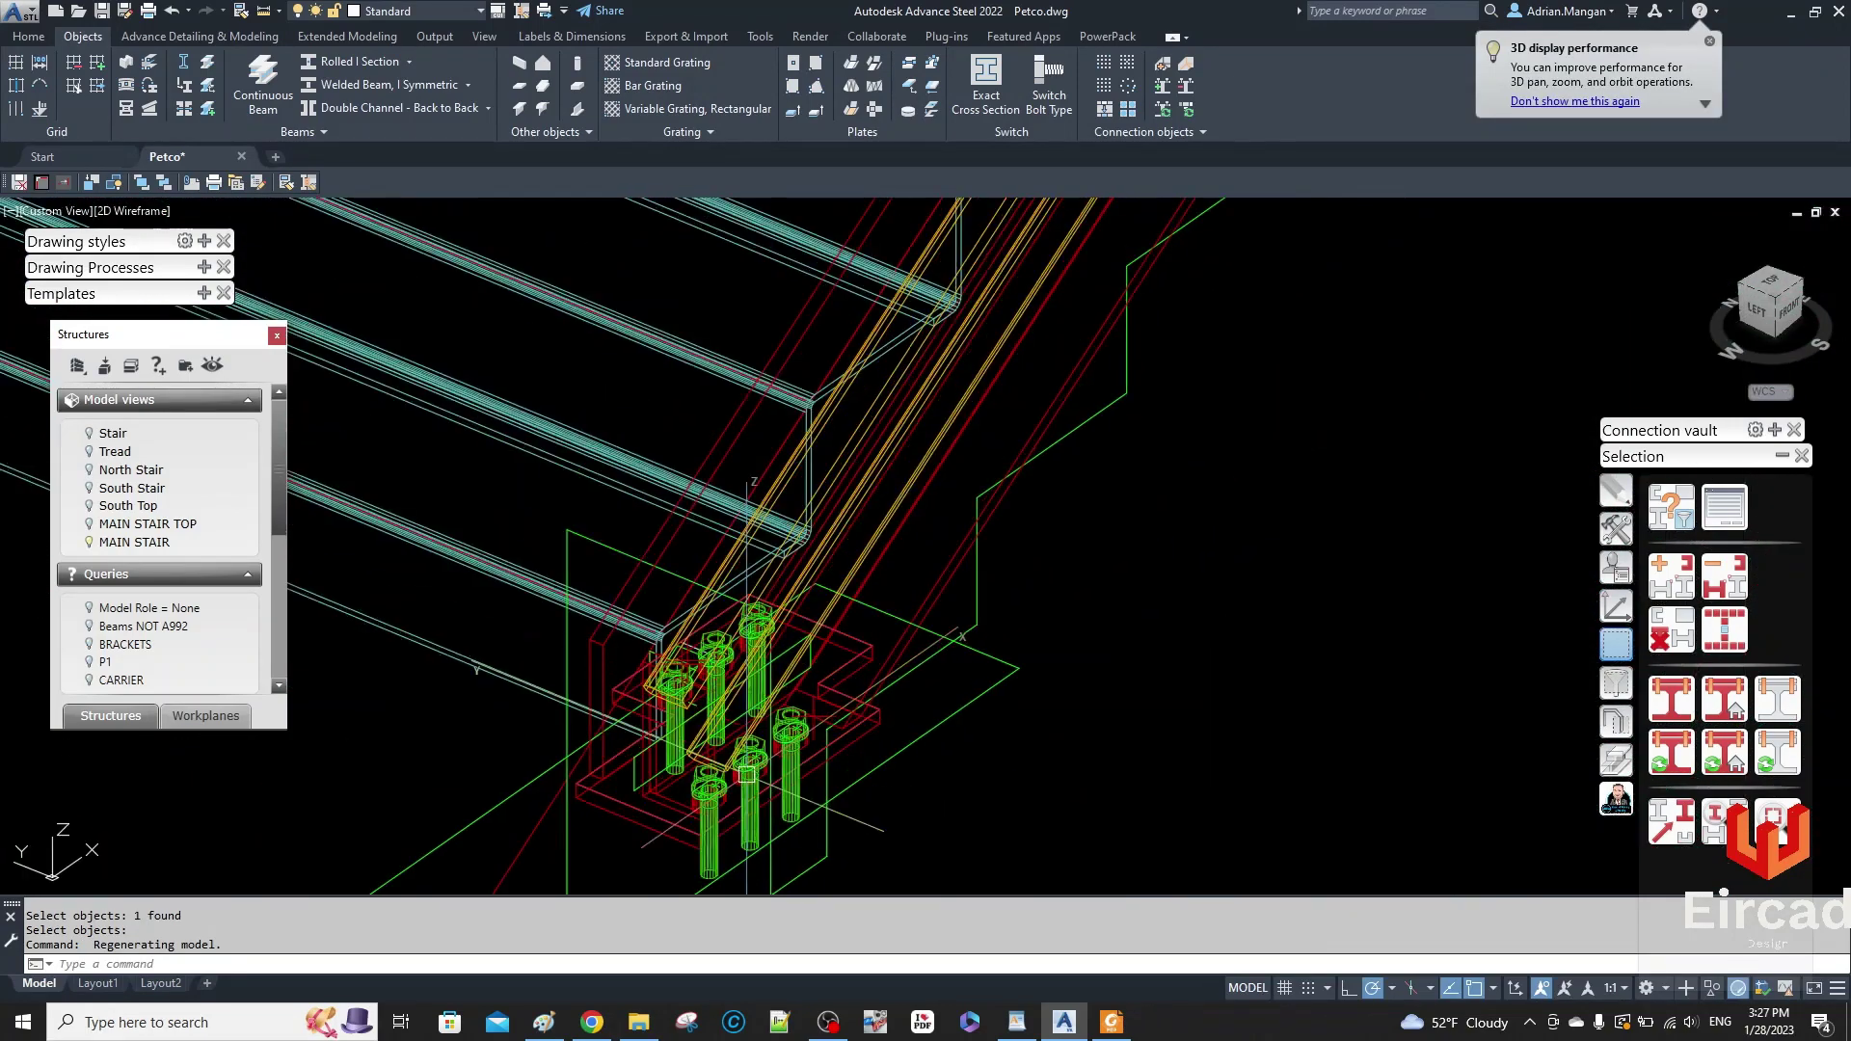
middle_click_drag(979, 546, 1080, 490, "shift")
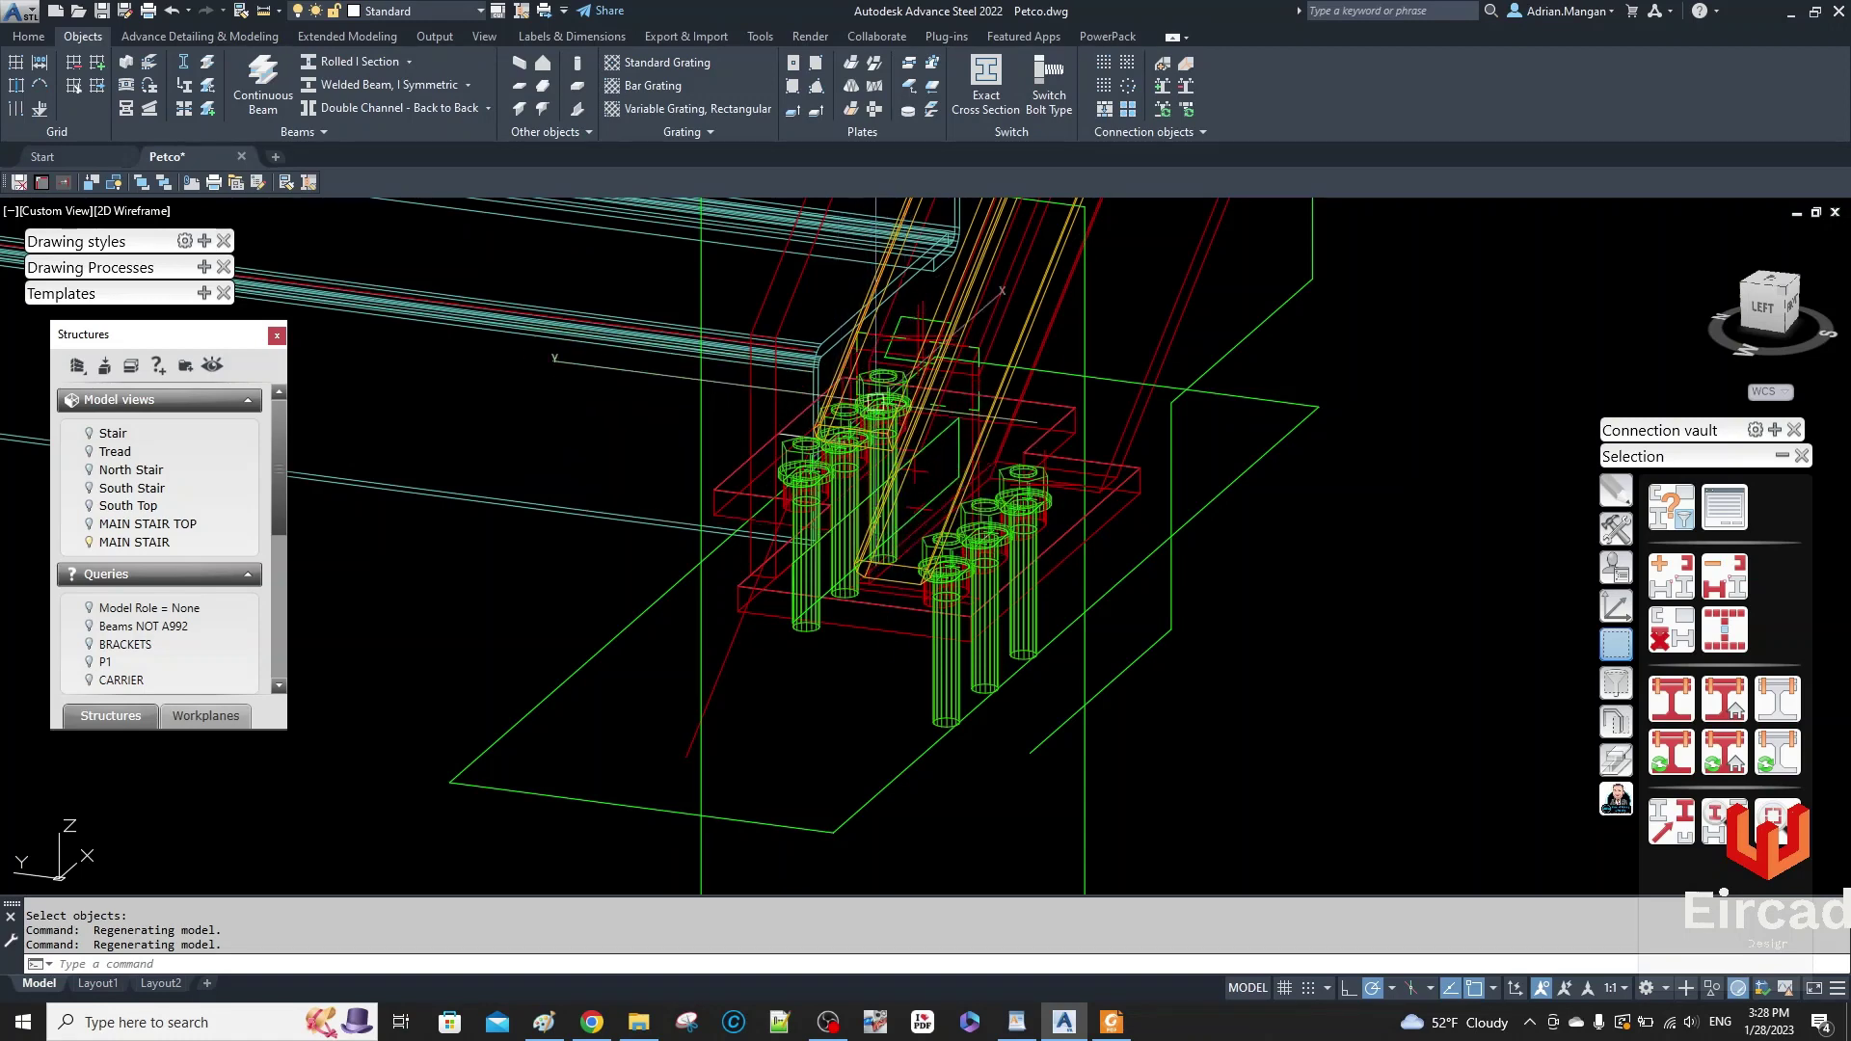
scroll(895, 450, "down", 3)
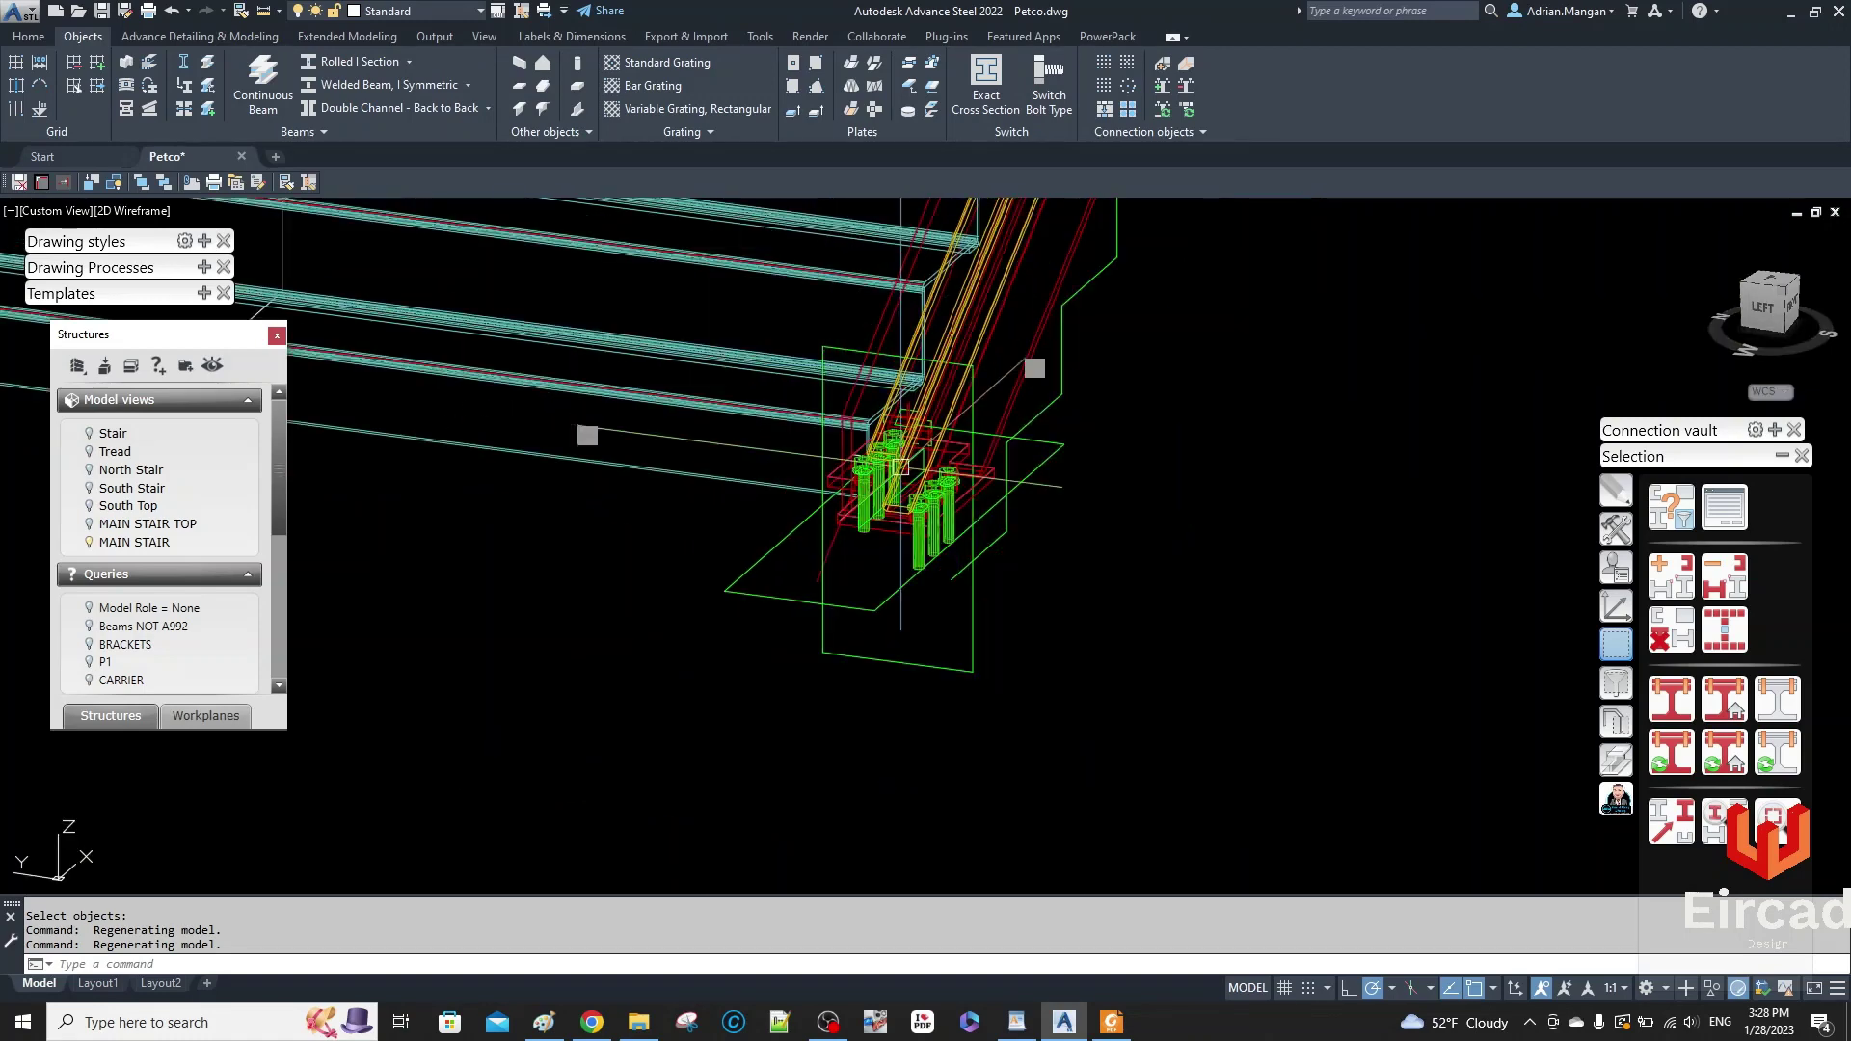
middle_click_drag(895, 450, 840, 443, "shift")
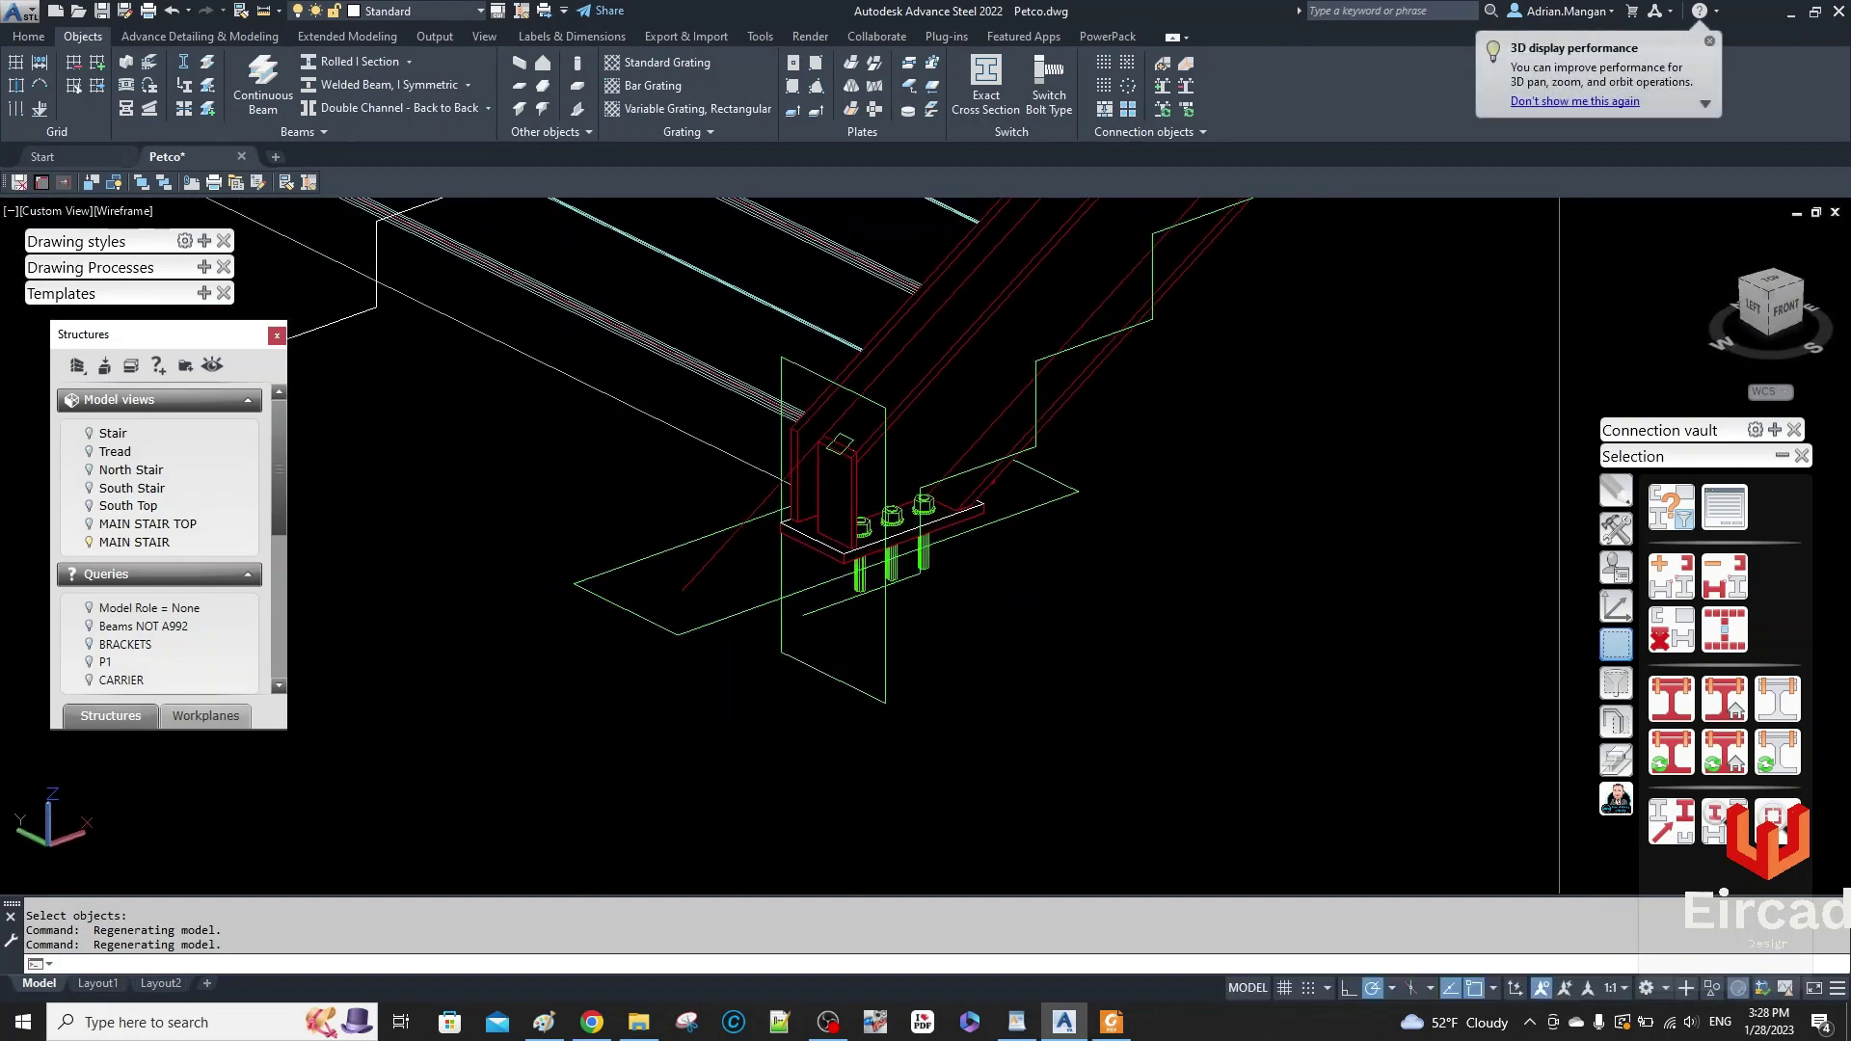
- Compare the mitered plates at the landing's lower bend with the marked stringer assembly
scroll(1186, 372, "down", 4)
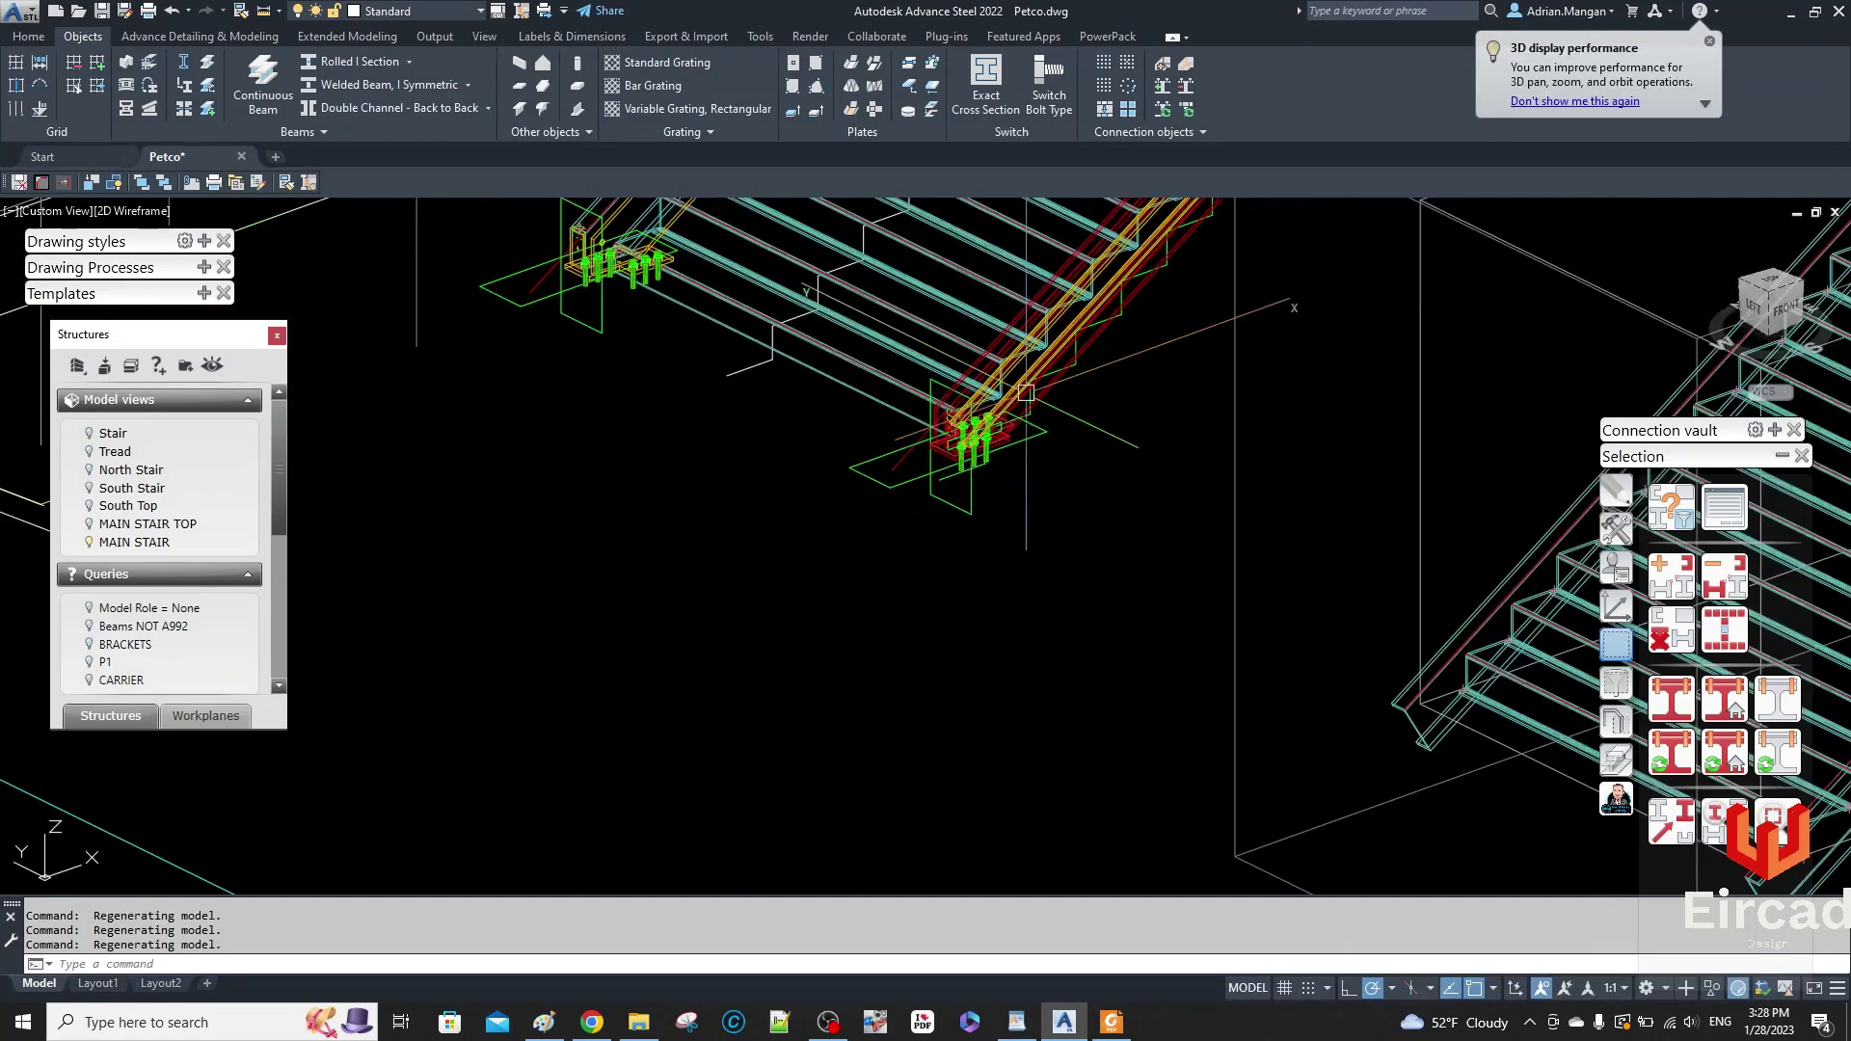
middle_click_drag(1289, 318, 1132, 603)
scroll(1128, 461, "down", 4)
middle_click_drag(1128, 461, 1068, 495)
scroll(1078, 343, "up", 6)
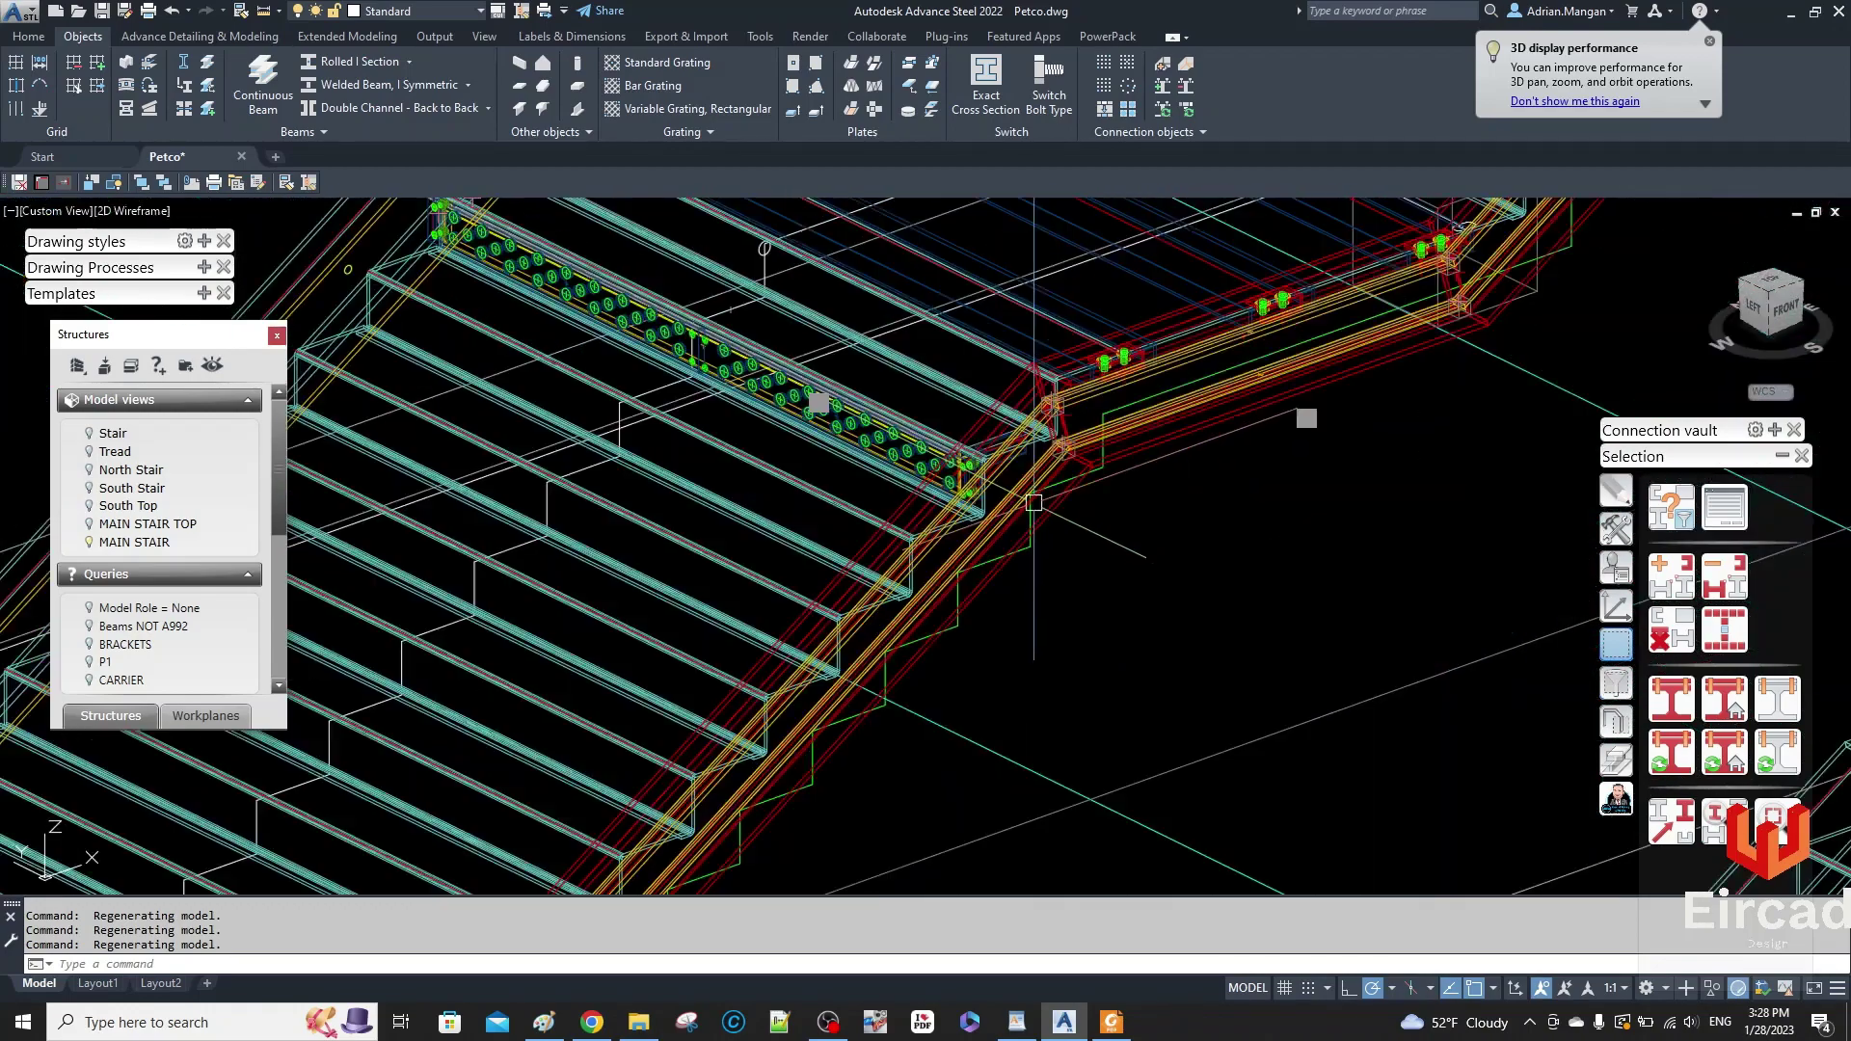
scroll(1078, 343, "up", 2)
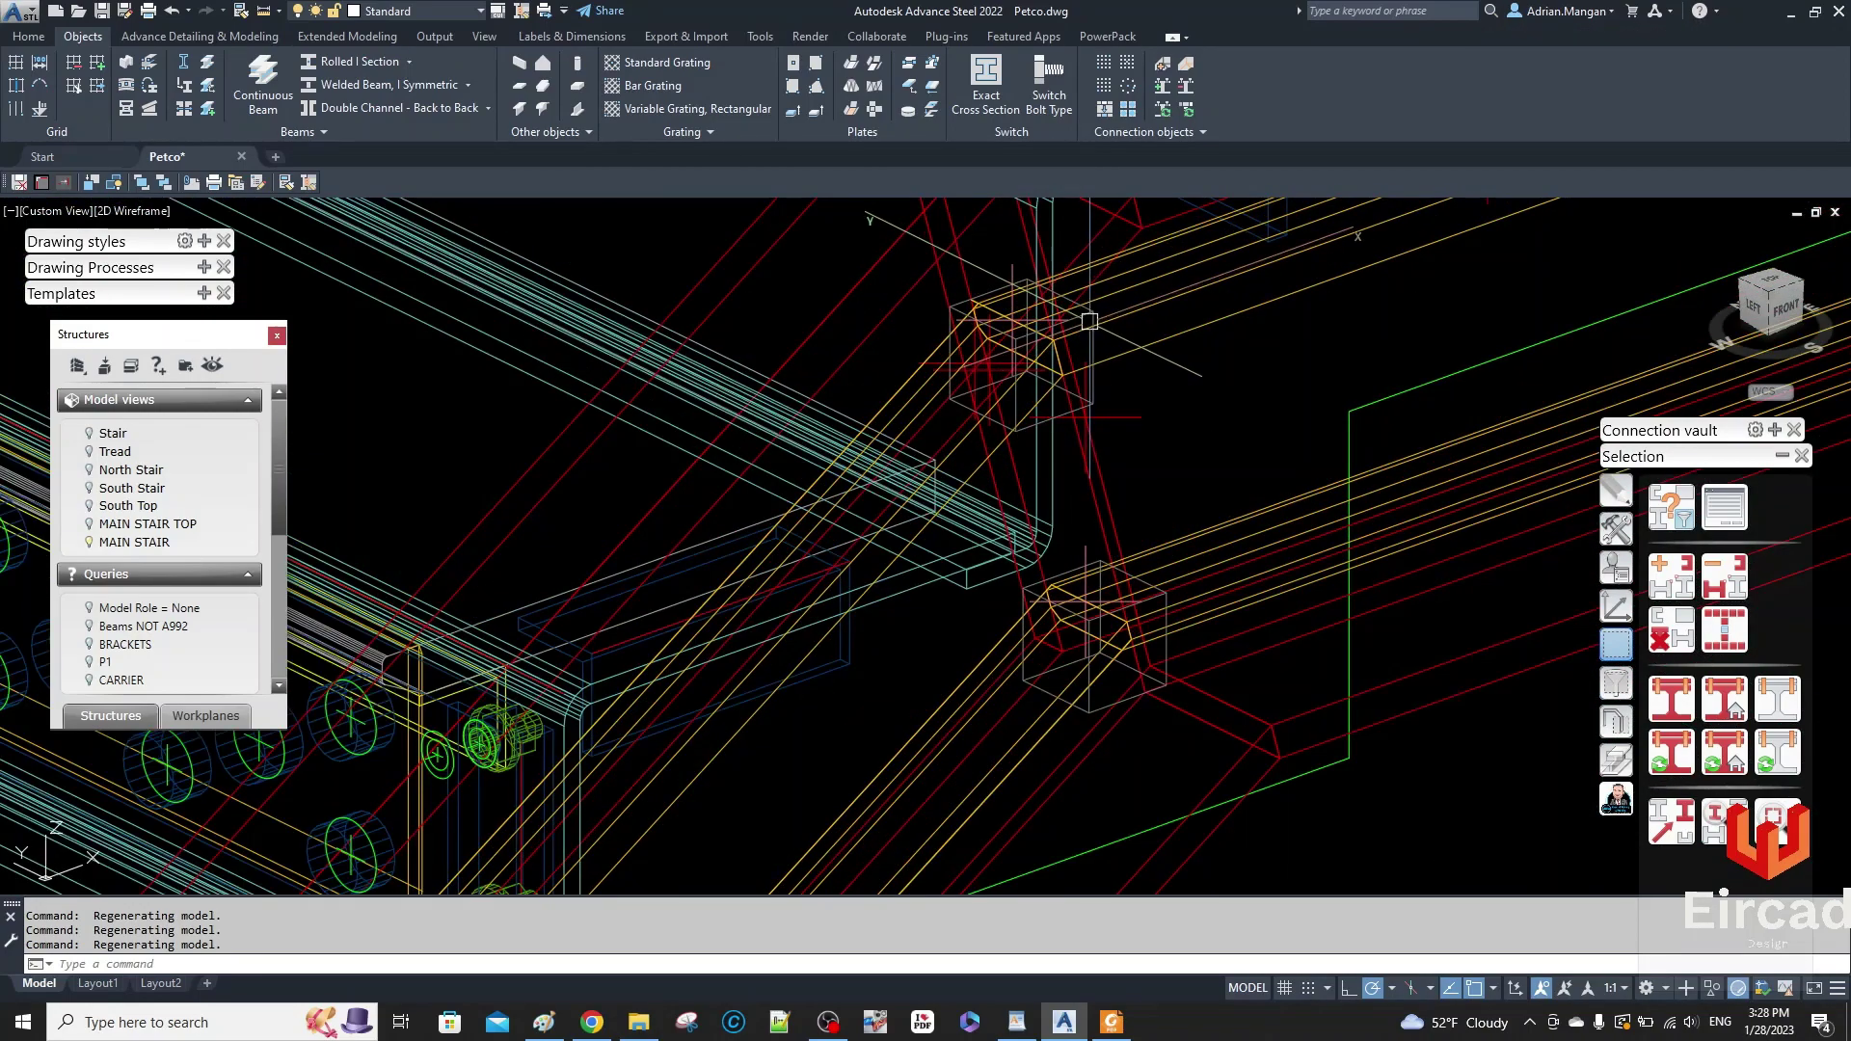
scroll(1157, 402, "down", 5)
scroll(1289, 416, "down", 4)
middle_click_drag(1292, 416, 1134, 512)
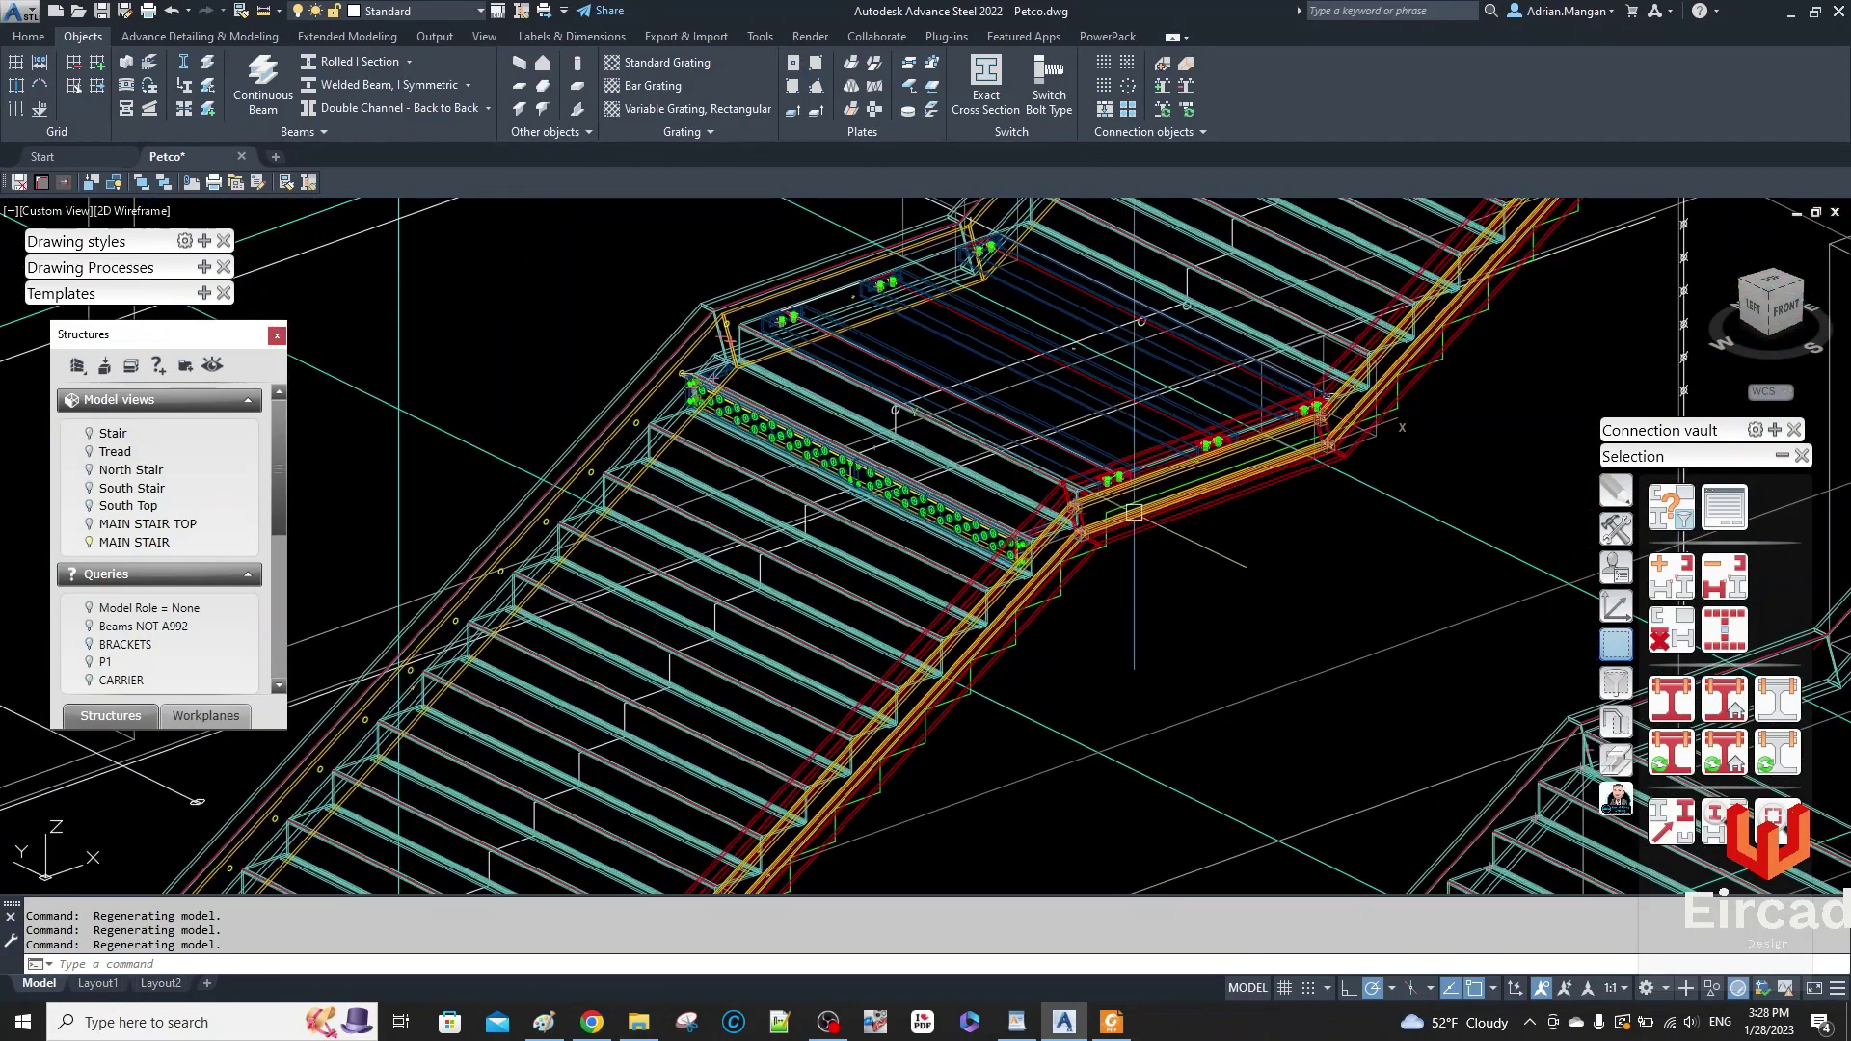